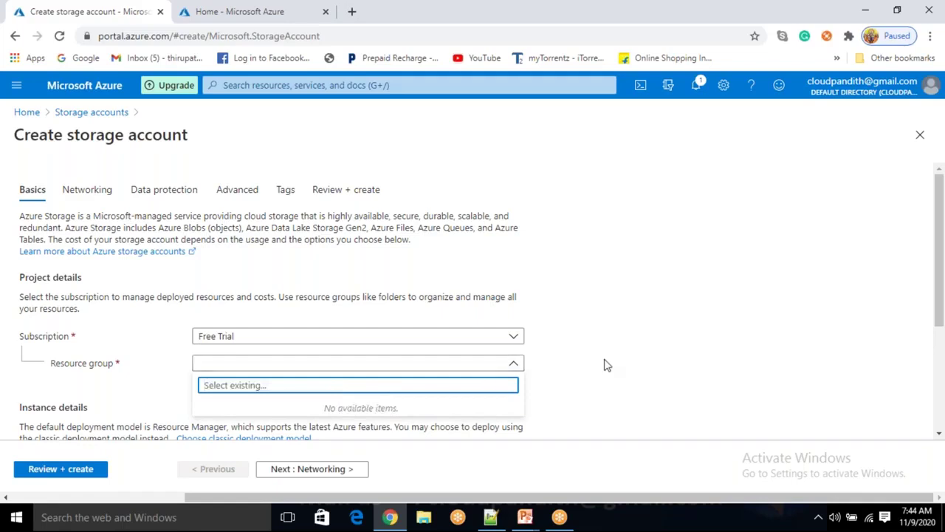
Create a new bi-master-program resource group and name the storage account cloudpandithcust
{"action": "left_click", "coordinate": [215, 379]}
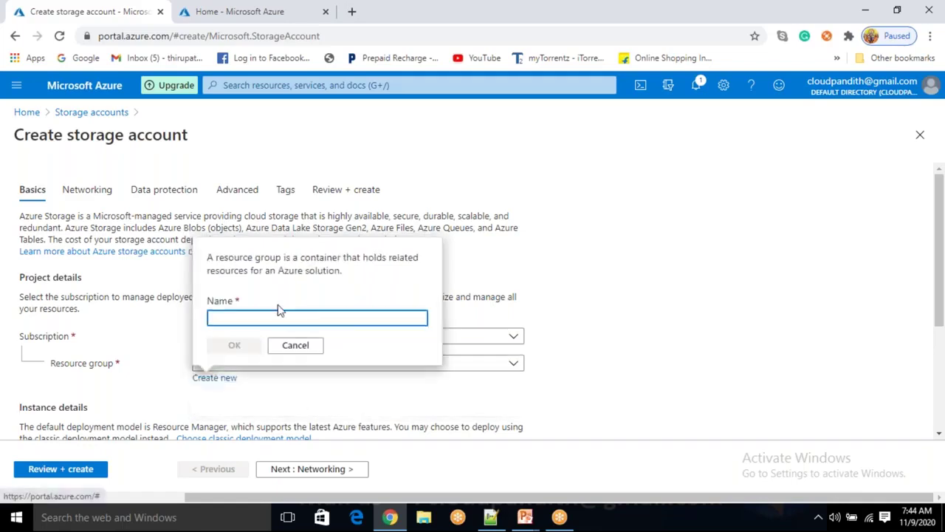
{"action": "type", "text": "cloudpandith-bi-master-program"}
{"action": "left_click", "coordinate": [234, 345]}
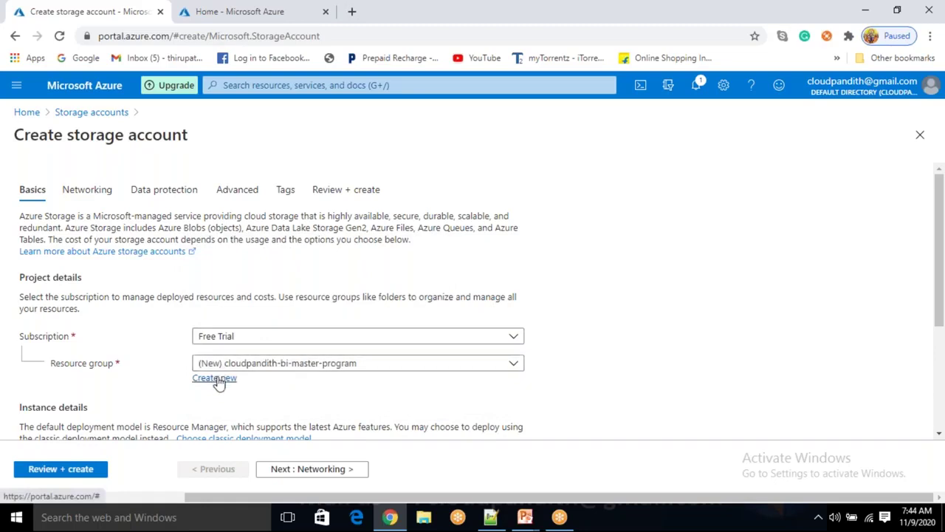
{"action": "scroll", "coordinate": [942, 312], "scroll_direction": "down", "scroll_amount": 2}
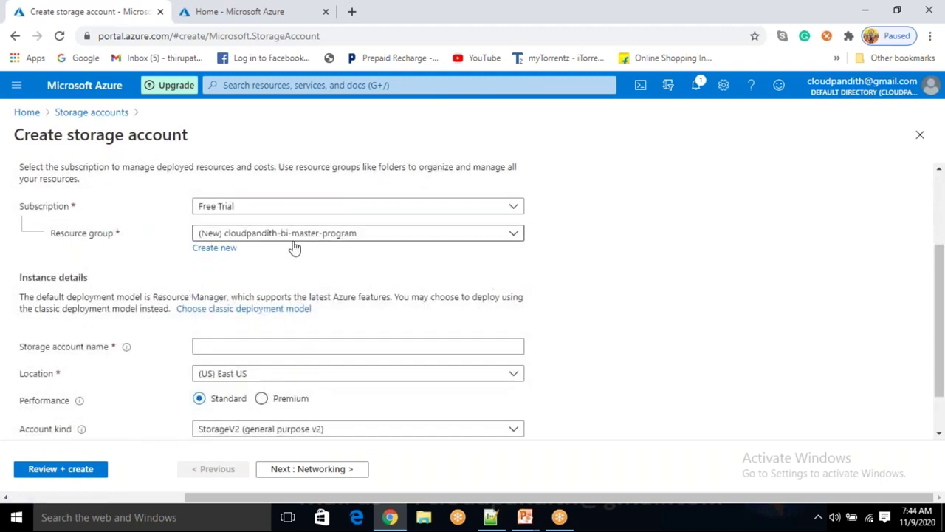
{"action": "left_click", "coordinate": [245, 348]}
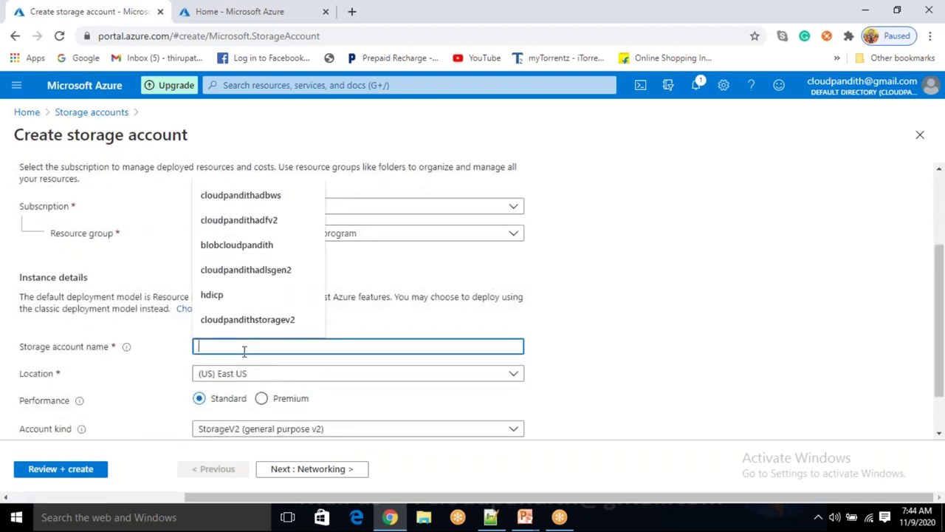
{"action": "type", "text": "cloudpandithcust"}
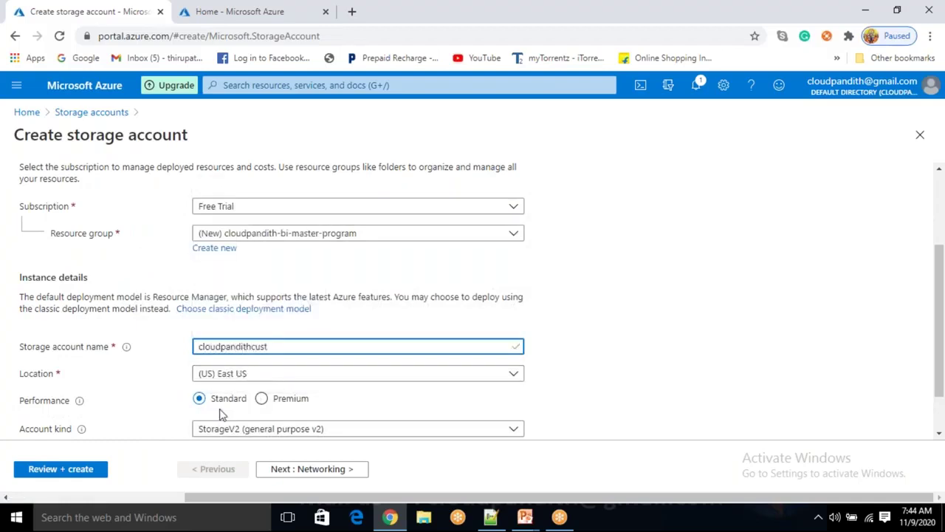
Set the account kind to BlobStorage and go to Review + create
{"action": "scroll", "coordinate": [222, 410], "scroll_direction": "down", "scroll_amount": 1}
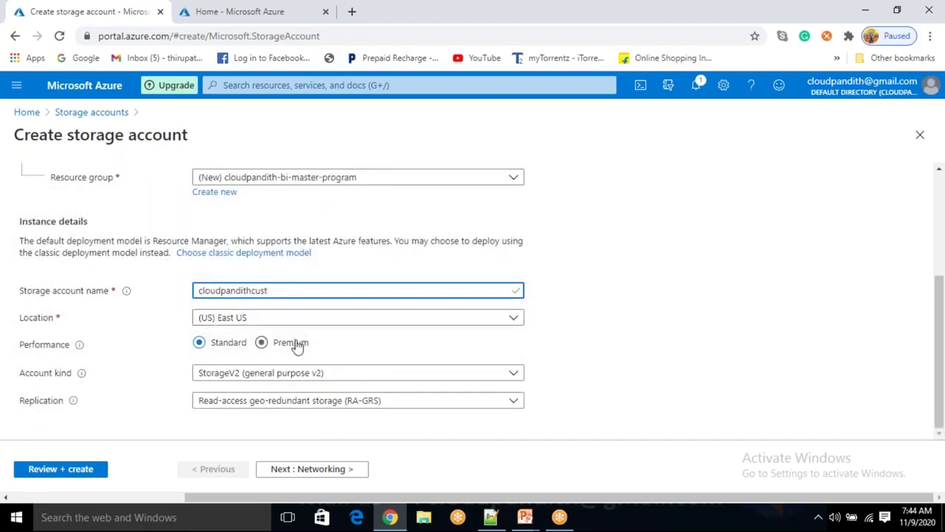
{"action": "left_click", "coordinate": [252, 378]}
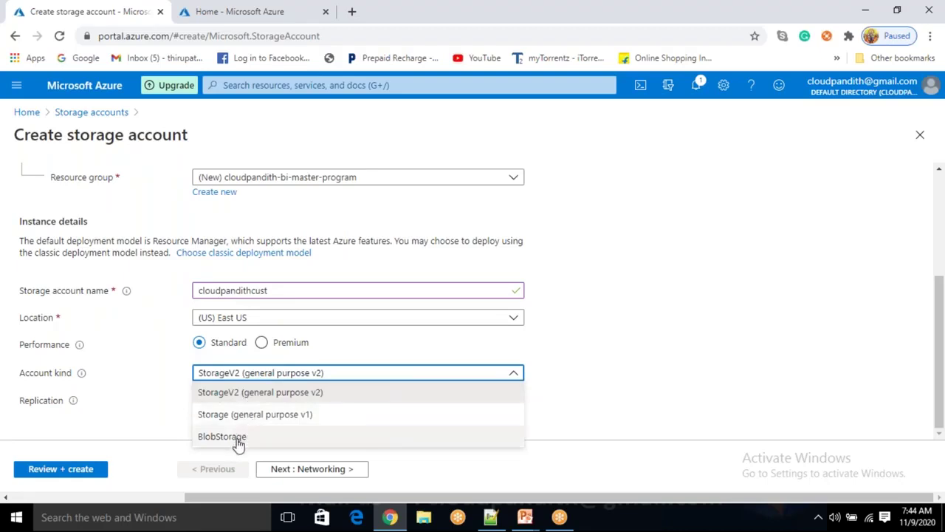
{"action": "left_click", "coordinate": [241, 441]}
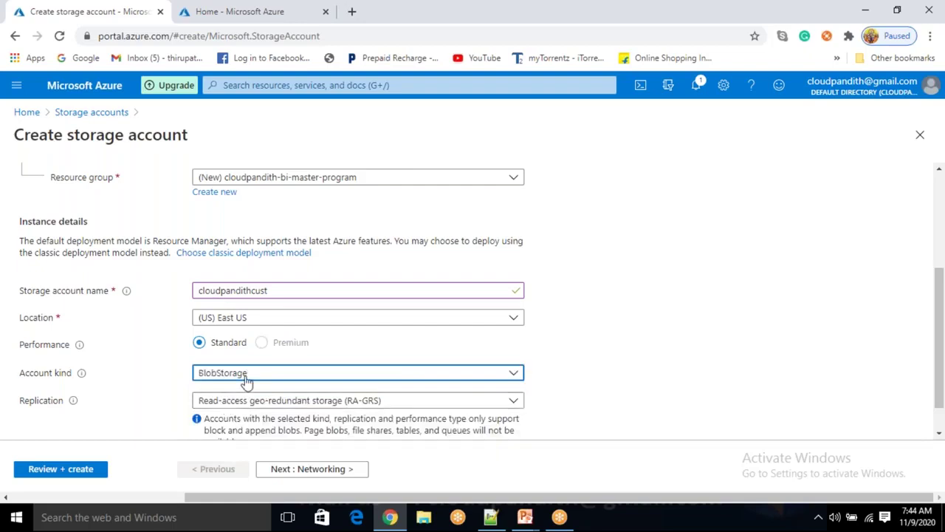
{"action": "left_click", "coordinate": [246, 378]}
{"action": "left_click", "coordinate": [226, 442]}
{"action": "scroll", "coordinate": [260, 382], "scroll_direction": "down", "scroll_amount": 1}
{"action": "left_click", "coordinate": [57, 468]}
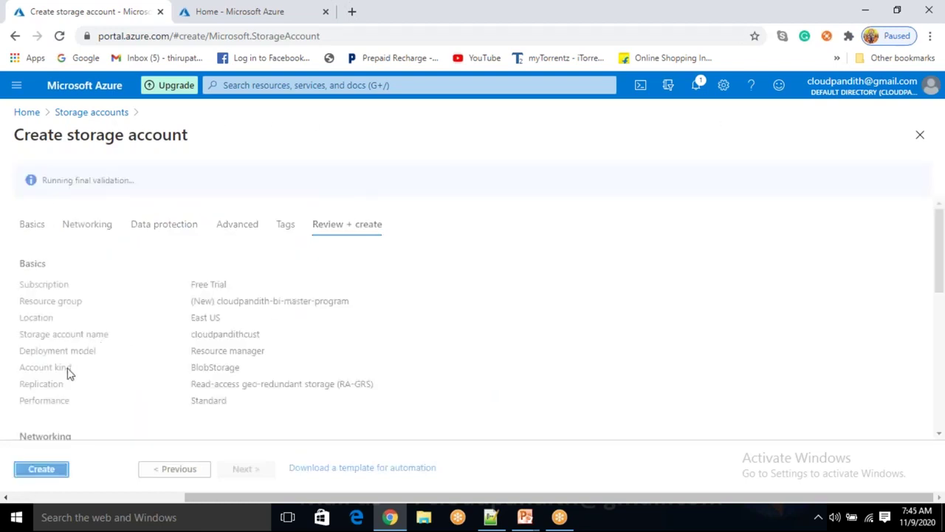
Confirm 'Validation passed', create the storage account, then switch to the Azure Home tab
{"action": "left_click", "coordinate": [70, 186]}
{"action": "left_click_drag", "start_coordinate": [69, 186], "coordinate": [116, 183]}
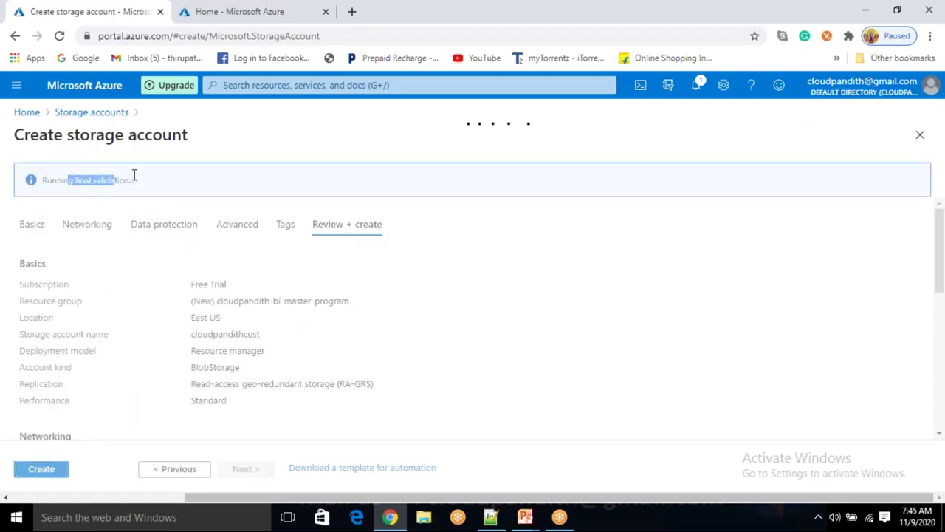
{"action": "left_click", "coordinate": [204, 188]}
{"action": "left_click_drag", "start_coordinate": [205, 188], "coordinate": [34, 184]}
{"action": "left_click", "coordinate": [187, 185]}
{"action": "left_click_drag", "start_coordinate": [58, 179], "coordinate": [104, 179]}
{"action": "left_click", "coordinate": [169, 183]}
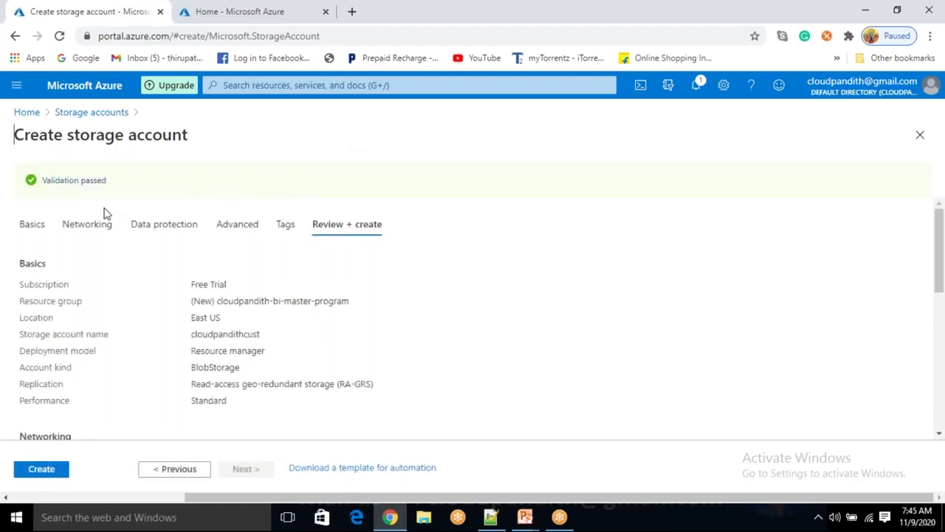
{"action": "left_click", "coordinate": [63, 477]}
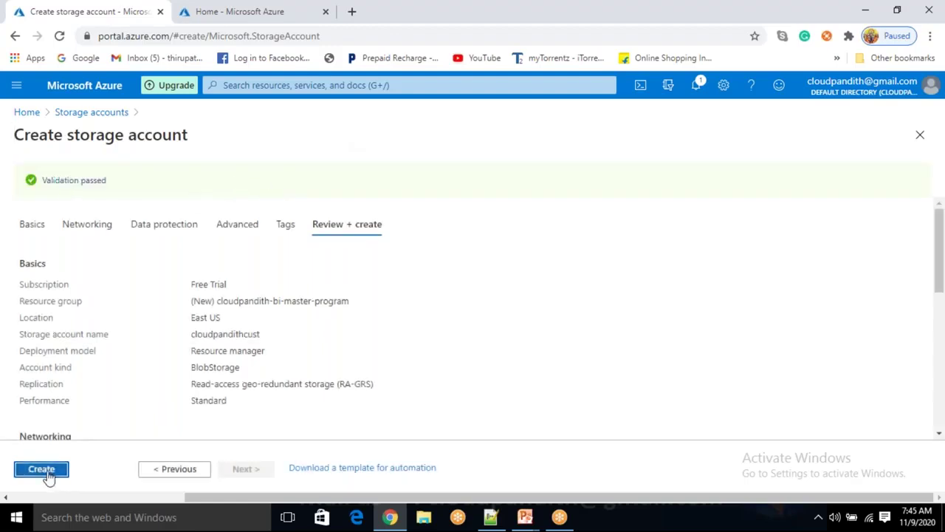
{"action": "left_click", "coordinate": [225, 14]}
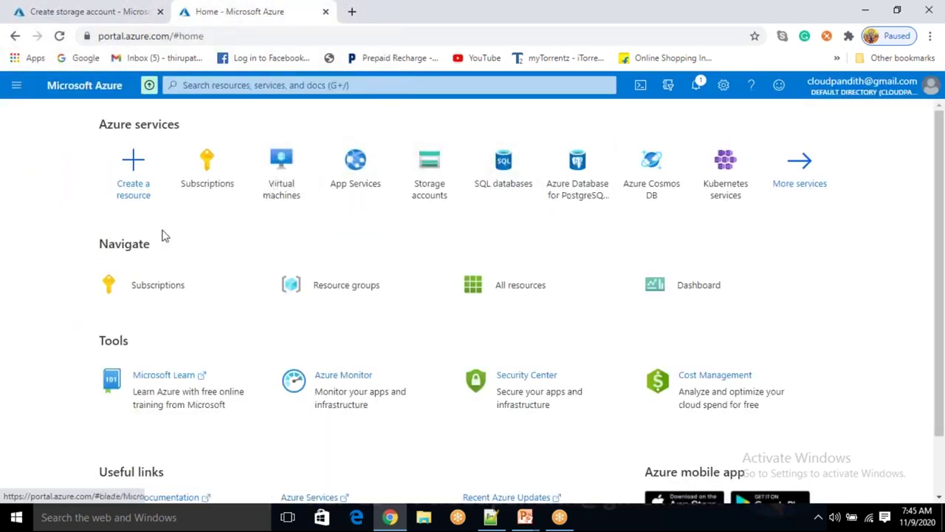
Search 'data fact', open Data factories, and start adding a new data factory
{"action": "left_click", "coordinate": [211, 85]}
{"action": "type", "text": "data fact"}
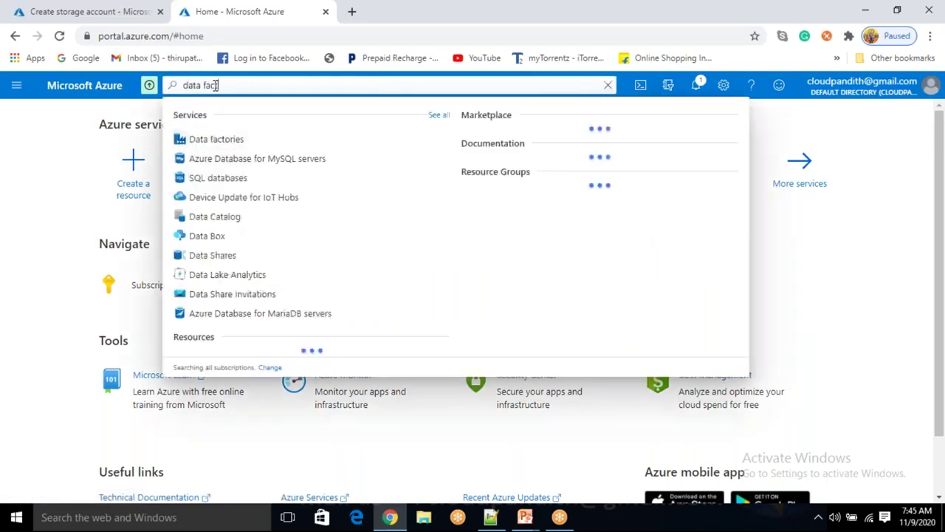
{"action": "left_click", "coordinate": [221, 144]}
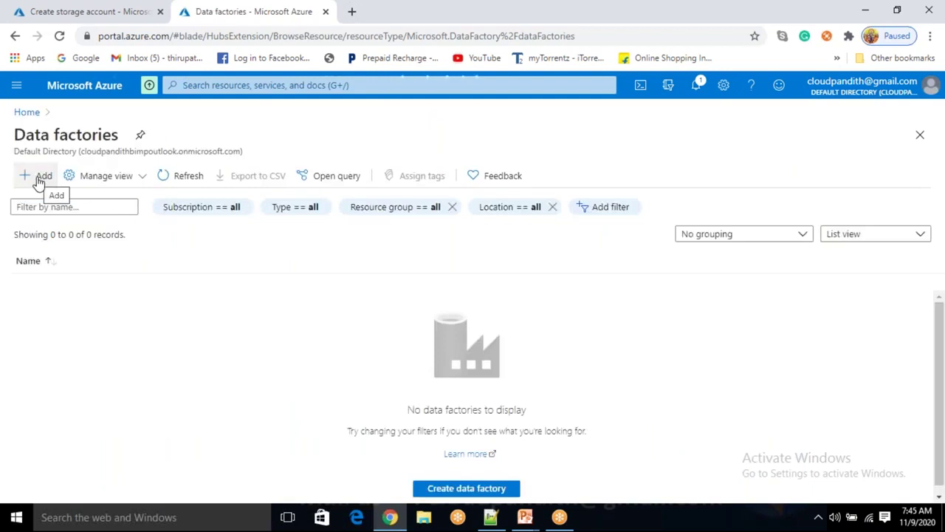
{"action": "left_click", "coordinate": [39, 180]}
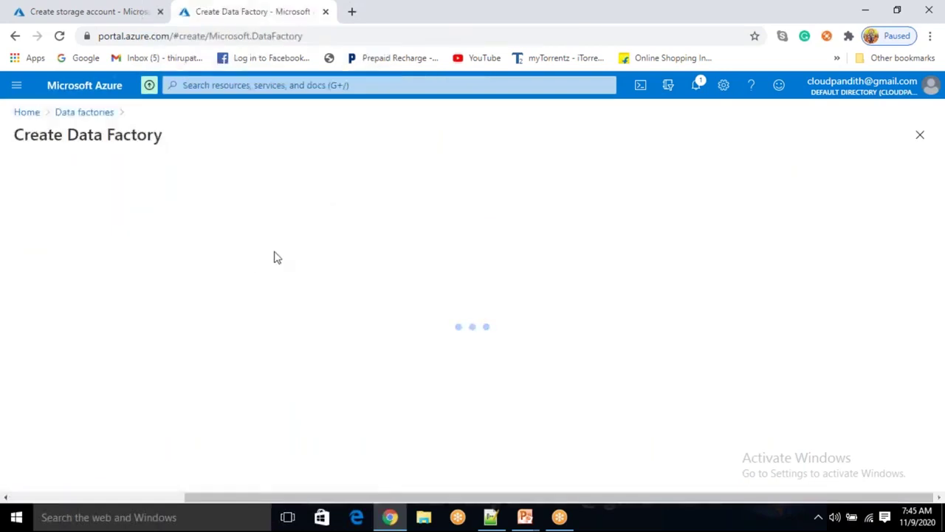
Pick the bi-master-program resource group and enter cloudpandithadfv2 as the factory name
{"action": "left_click", "coordinate": [232, 305]}
{"action": "left_click", "coordinate": [229, 348]}
{"action": "scroll", "coordinate": [228, 348], "scroll_direction": "down", "scroll_amount": 1}
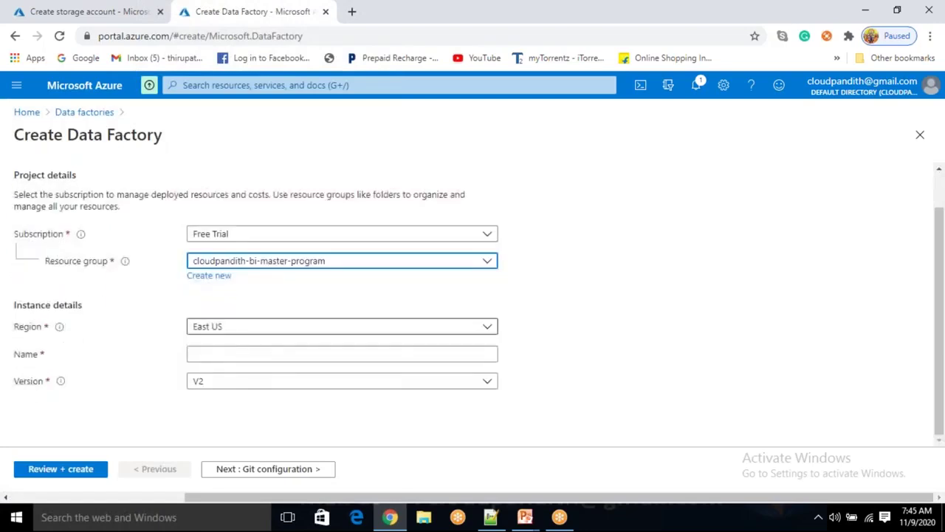
{"action": "left_click", "coordinate": [210, 354]}
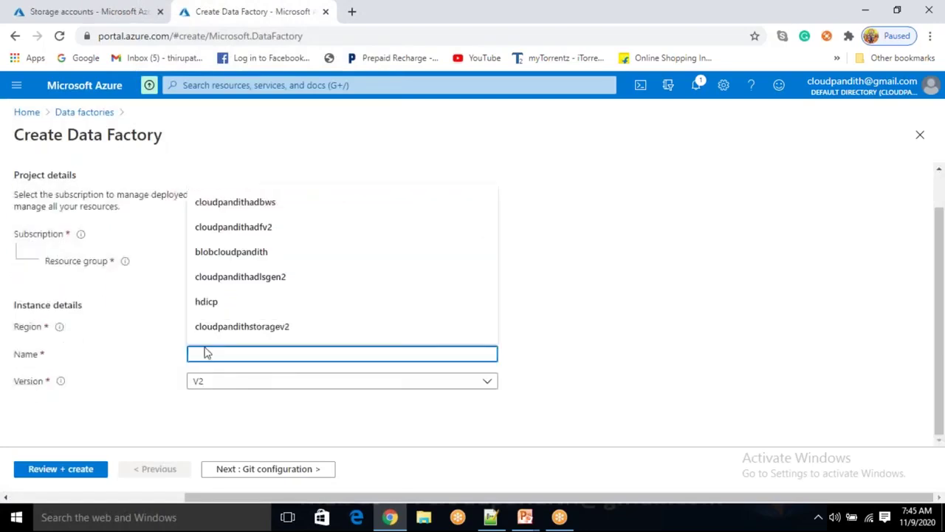
{"action": "type", "text": "cl"}
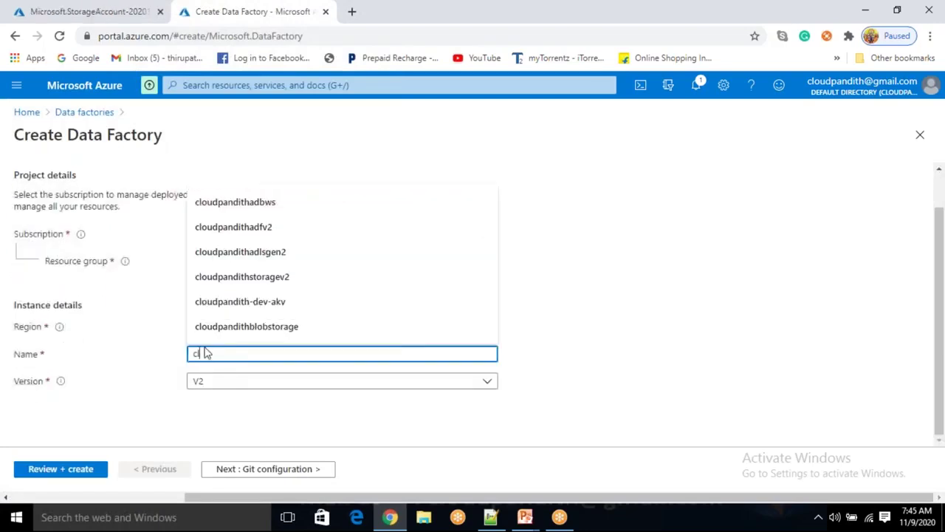
{"action": "type", "text": "oudpandithadfv2"}
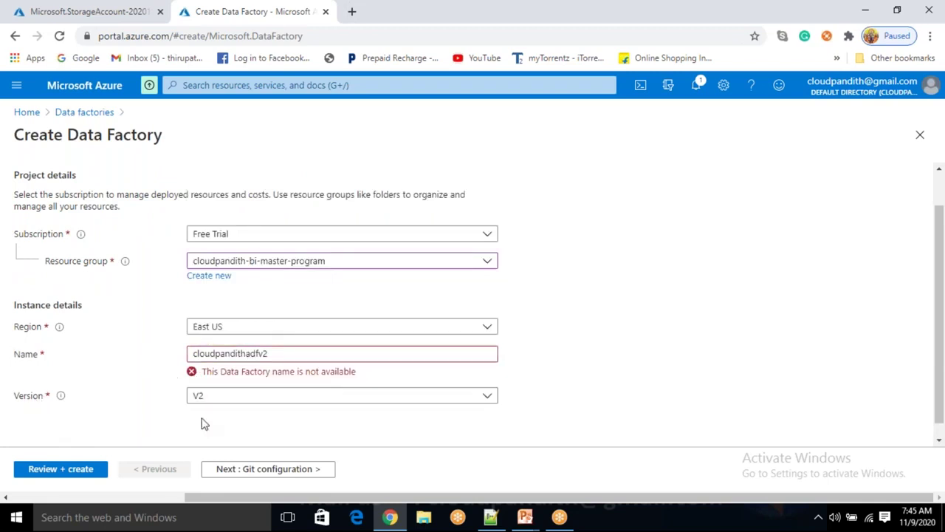
Revise the data factory name to the available cloudpandithmpadfv2
{"action": "left_click", "coordinate": [274, 354]}
{"action": "key", "text": "BackSpace"}
{"action": "key", "text": "BackSpace"}
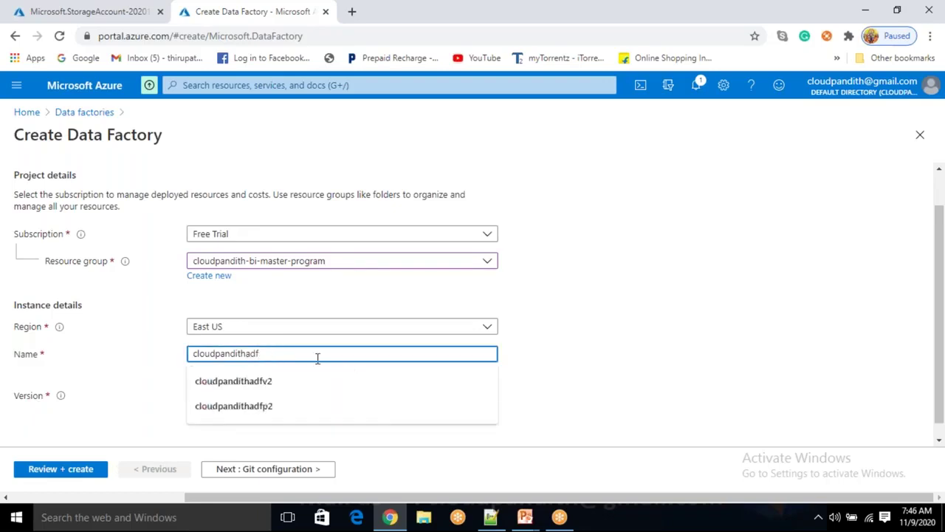
{"action": "left_click", "coordinate": [631, 317]}
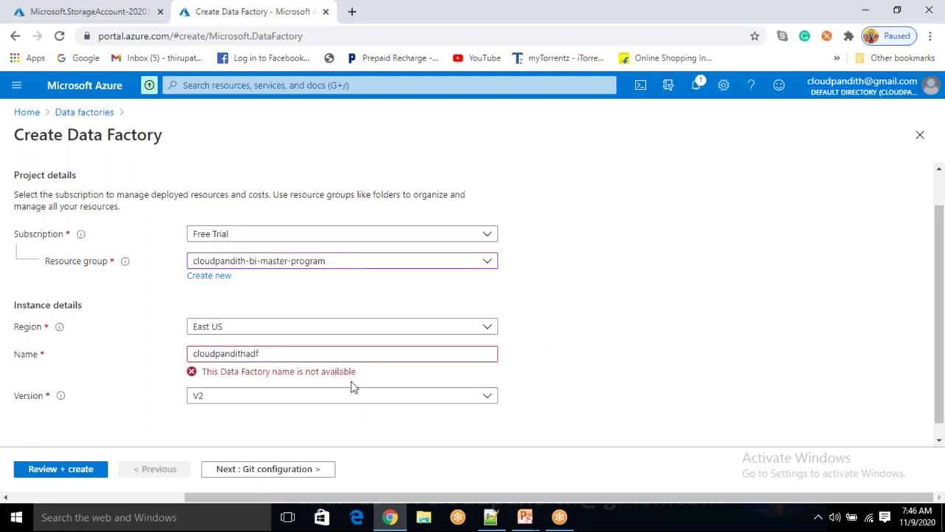
{"action": "key", "text": "Tab"}
{"action": "double_click", "coordinate": [305, 356]}
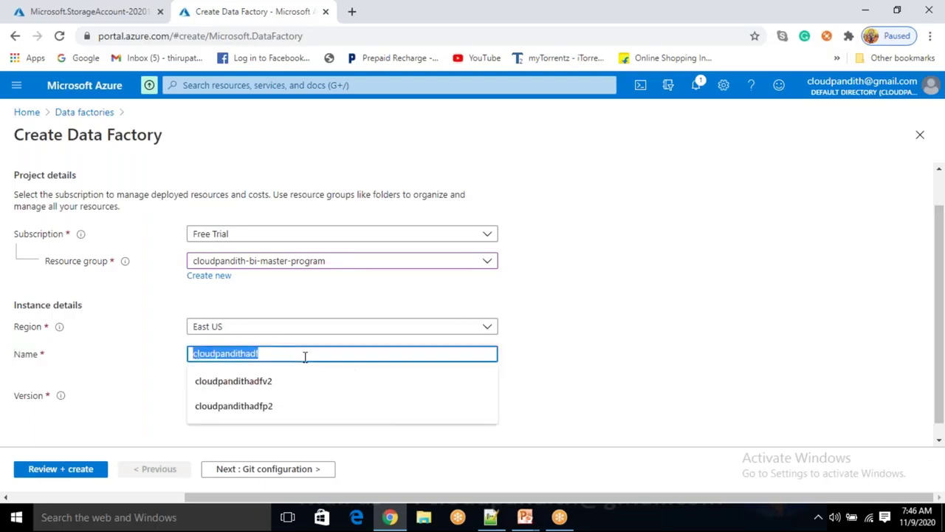
{"action": "left_click", "coordinate": [304, 356]}
{"action": "left_click", "coordinate": [534, 336]}
{"action": "left_click", "coordinate": [305, 353]}
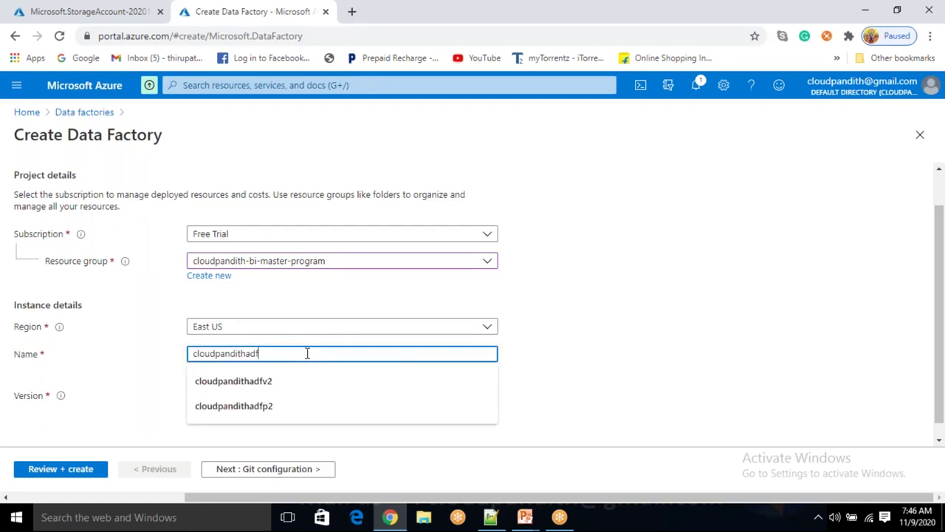
{"action": "type", "text": "v2"}
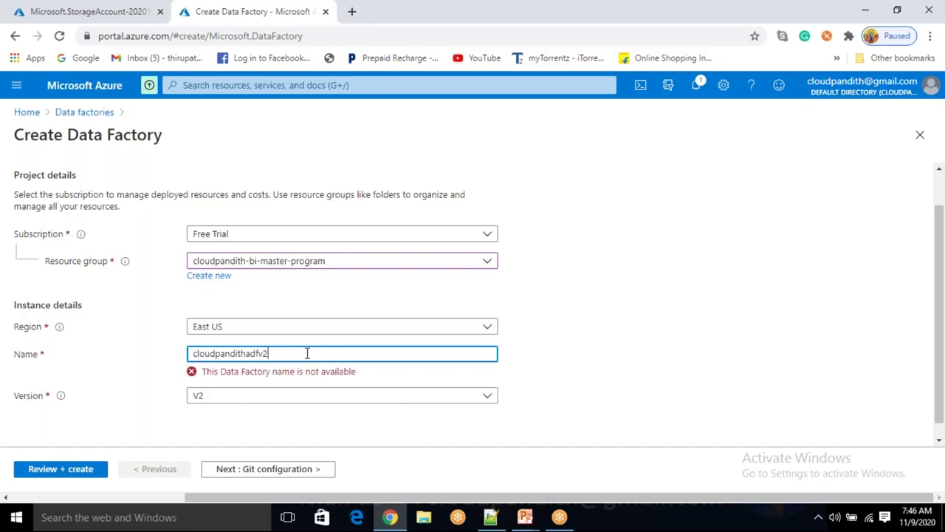
{"action": "type", "text": "master"}
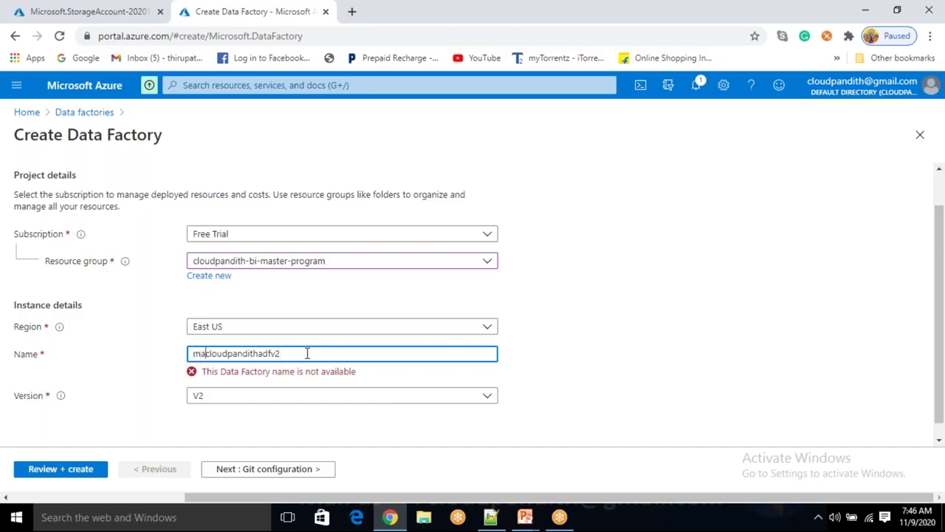
{"action": "key", "text": "shift+Home"}
{"action": "key", "text": "BackSpace"}
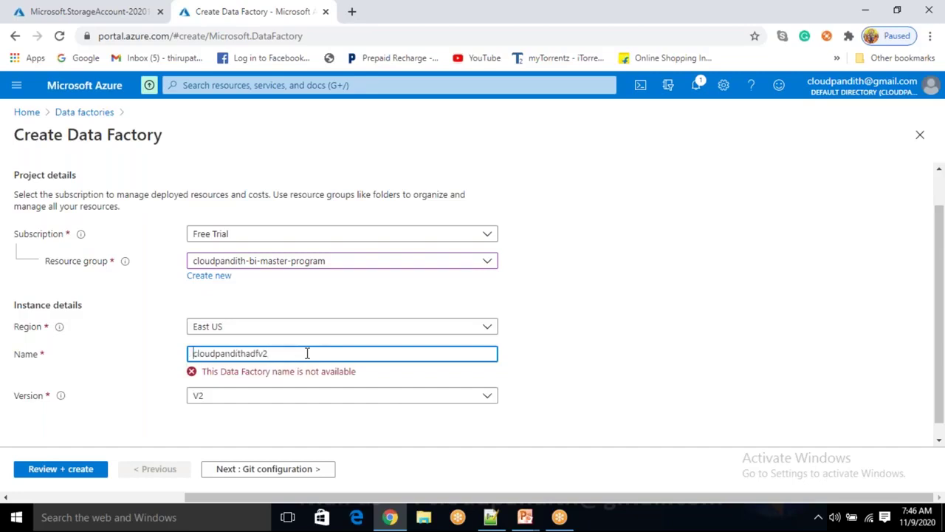
{"action": "type", "text": "m"}
{"action": "left_click", "coordinate": [636, 360]}
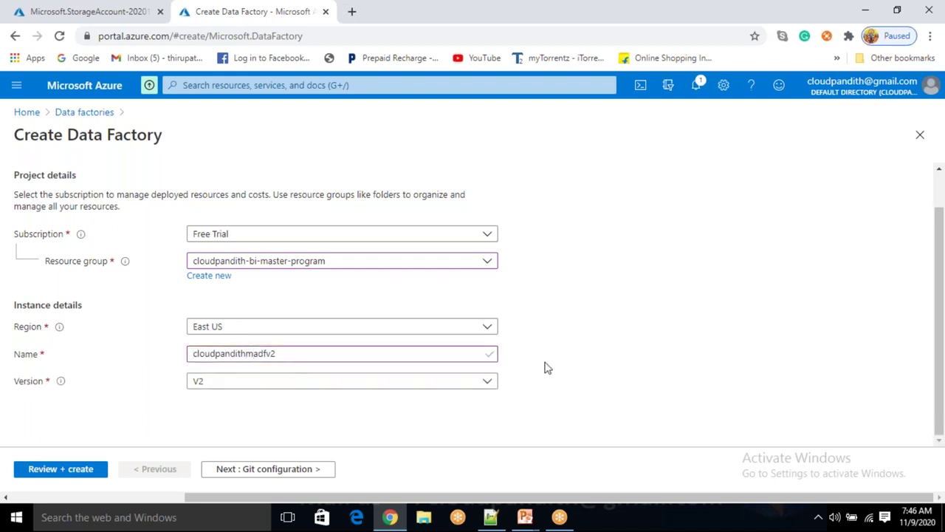
{"action": "left_click", "coordinate": [255, 353]}
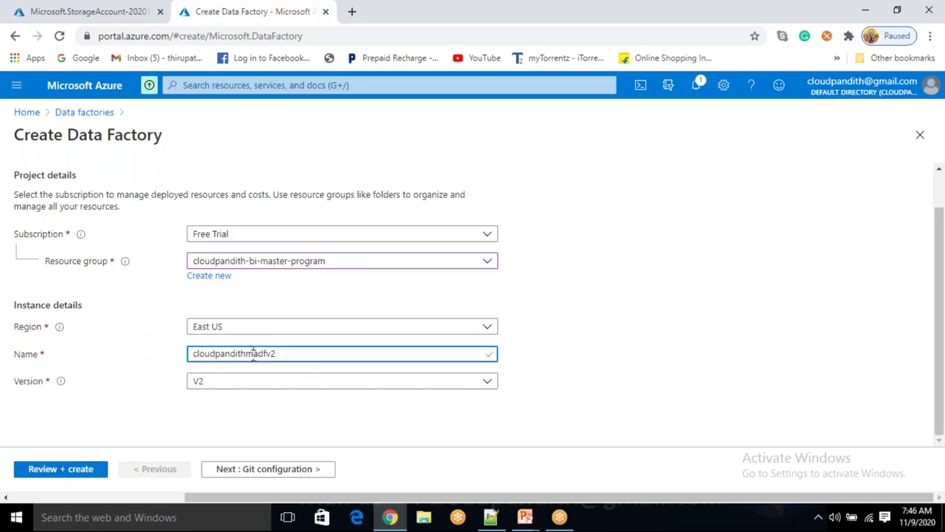
{"action": "type", "text": "p"}
{"action": "left_click", "coordinate": [624, 348]}
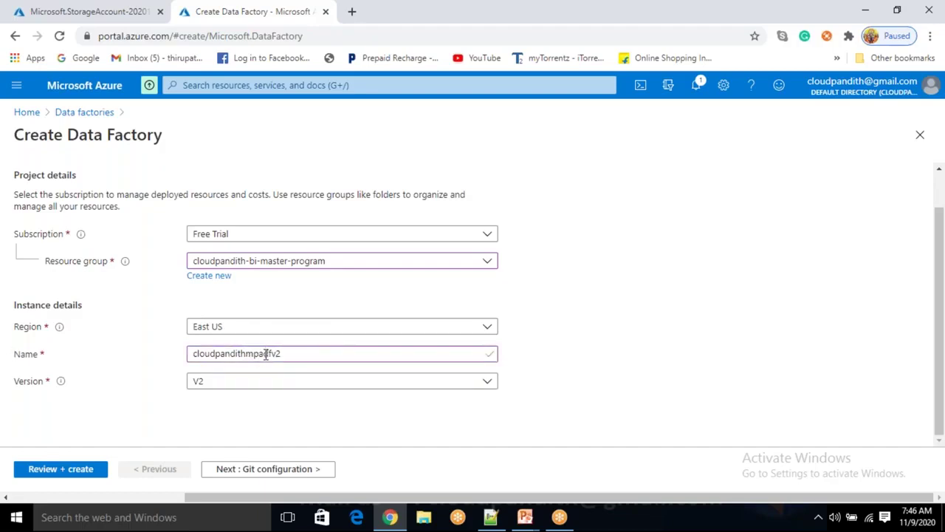
Double-check the name cloudpandithmpadfv2 and proceed to Git configuration
{"action": "left_click_drag", "start_coordinate": [290, 356], "coordinate": [167, 364]}
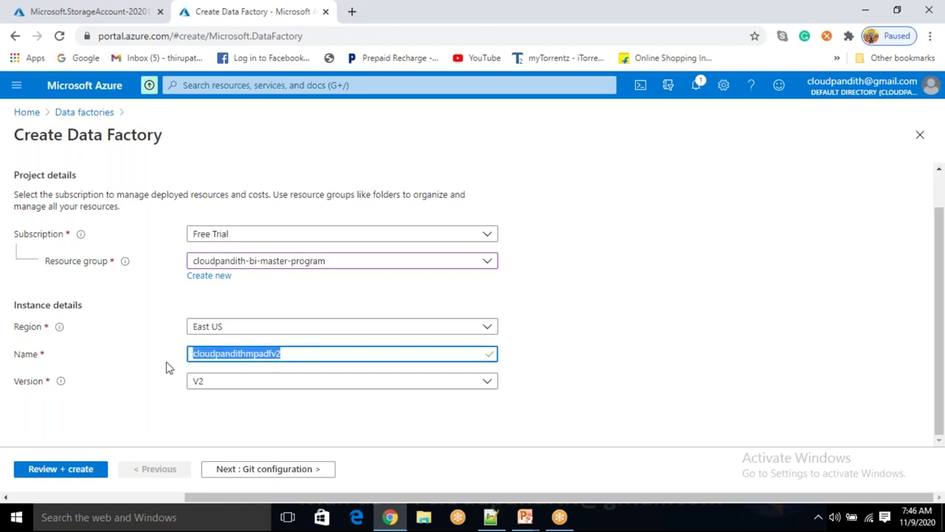
{"action": "left_click", "coordinate": [632, 314]}
{"action": "left_click_drag", "start_coordinate": [288, 355], "coordinate": [141, 372]}
{"action": "left_click", "coordinate": [561, 316]}
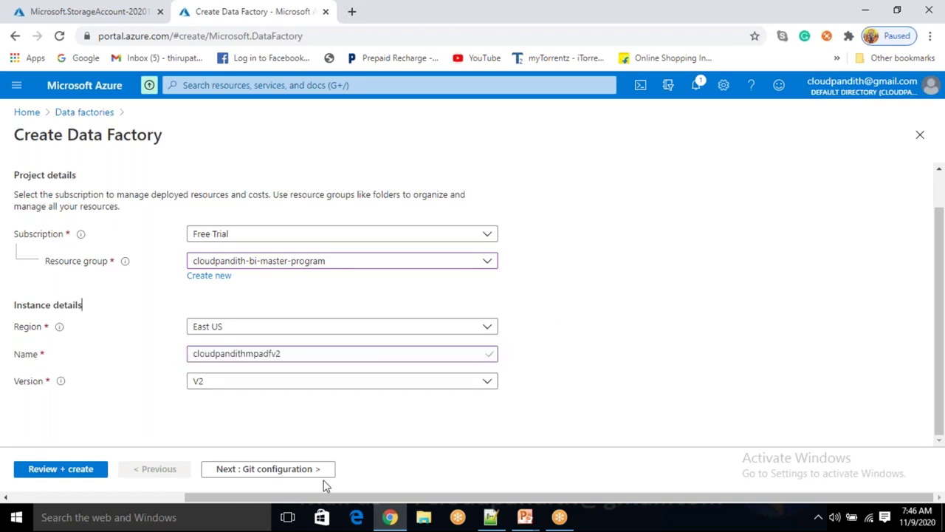
{"action": "left_click", "coordinate": [289, 477]}
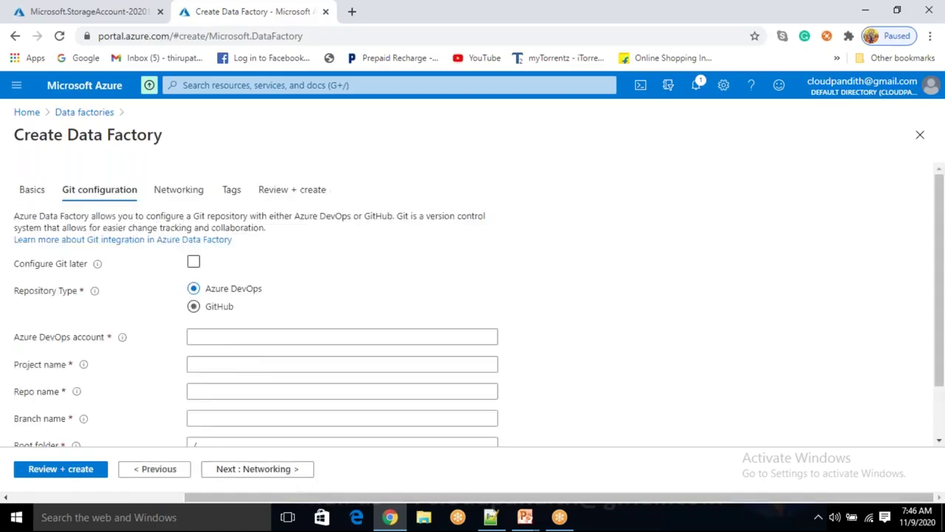
Choose Configure Git later, pass validation, and deploy the cloudpandithmpadfv2 data factory
{"action": "left_click", "coordinate": [193, 263]}
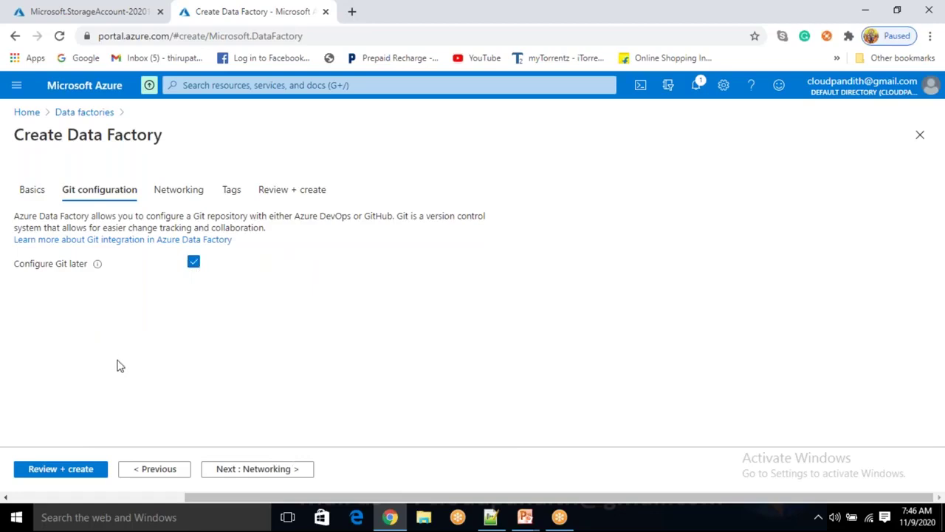
{"action": "left_click", "coordinate": [54, 473]}
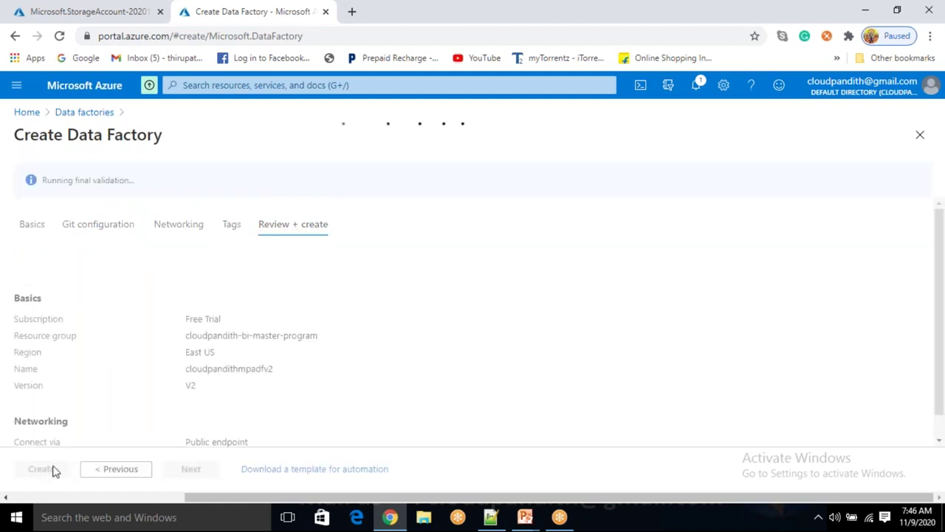
{"action": "left_click_drag", "start_coordinate": [52, 181], "coordinate": [102, 183]}
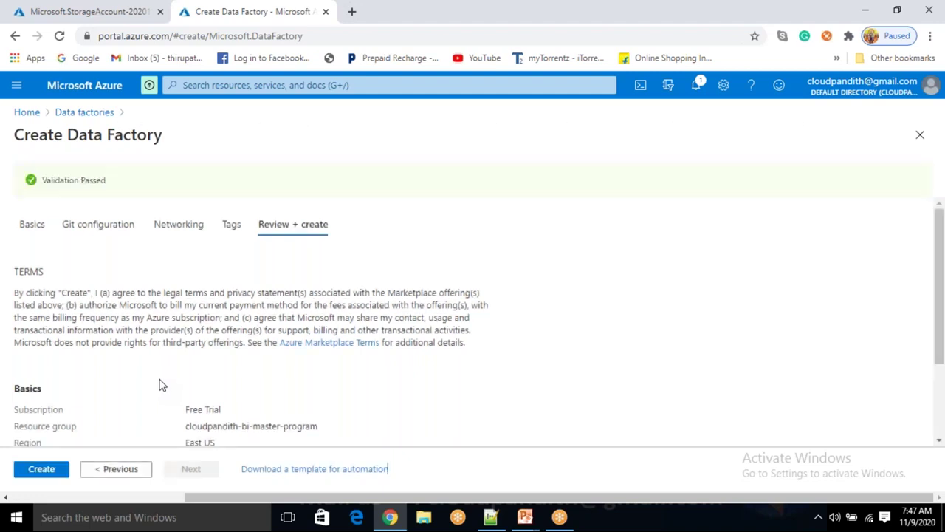
{"action": "scroll", "coordinate": [163, 384], "scroll_direction": "down", "scroll_amount": 2}
{"action": "left_click", "coordinate": [46, 472]}
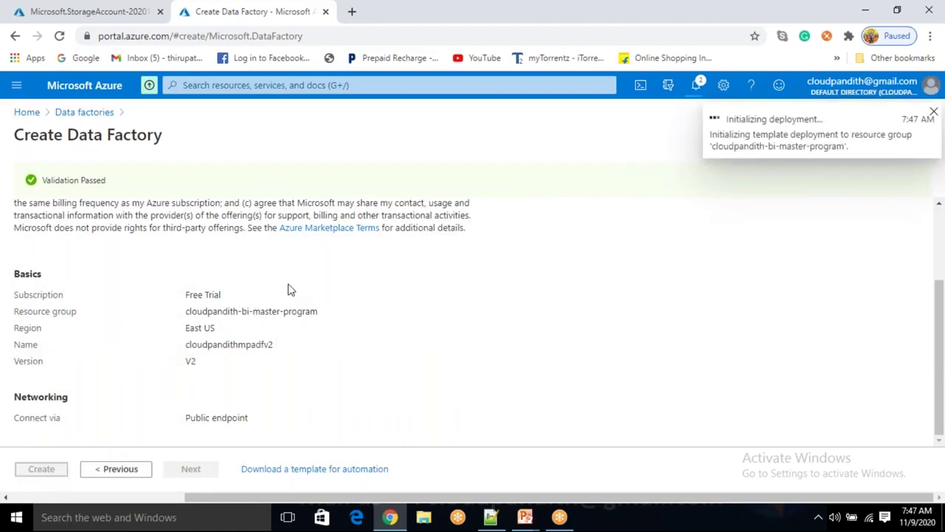
{"action": "scroll", "coordinate": [217, 336], "scroll_direction": "up", "scroll_amount": 3}
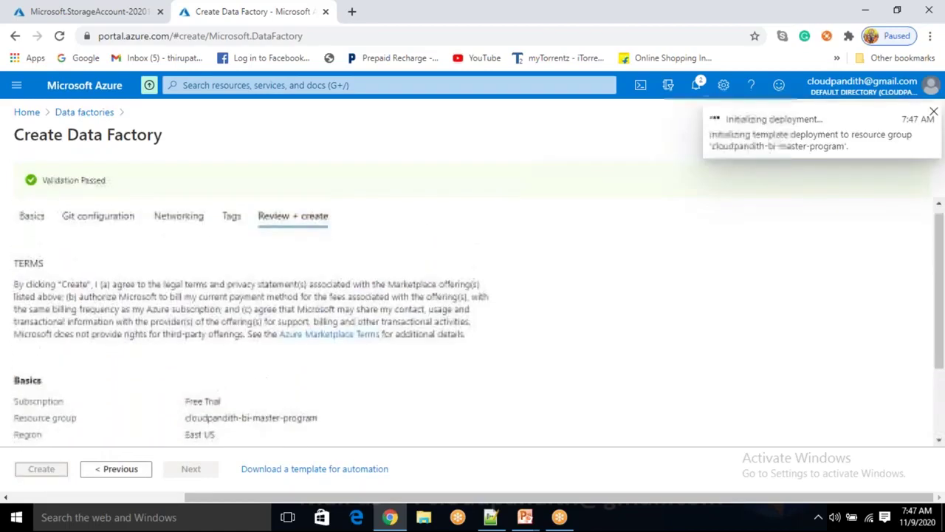
Open cloudpandithcust's Containers and create the metadata and cloudpandith containers
{"action": "left_click", "coordinate": [111, 12]}
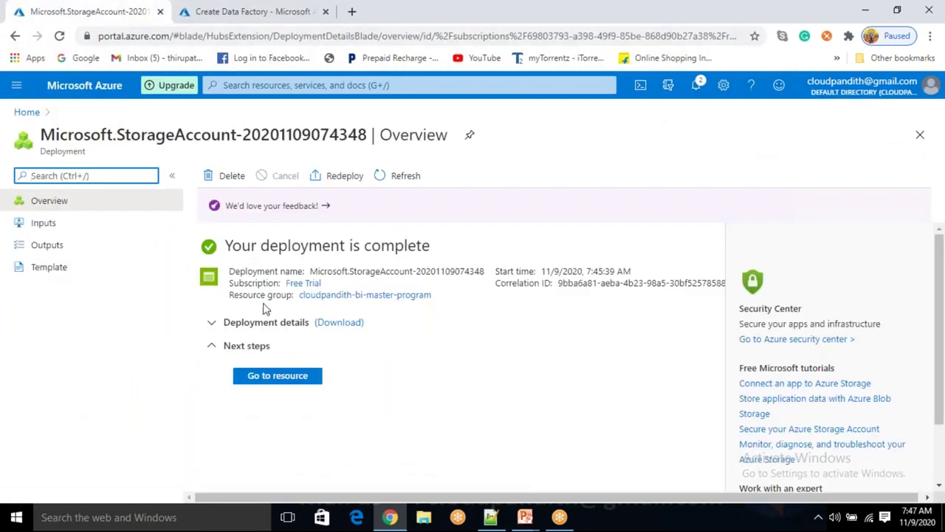
{"action": "left_click", "coordinate": [277, 375]}
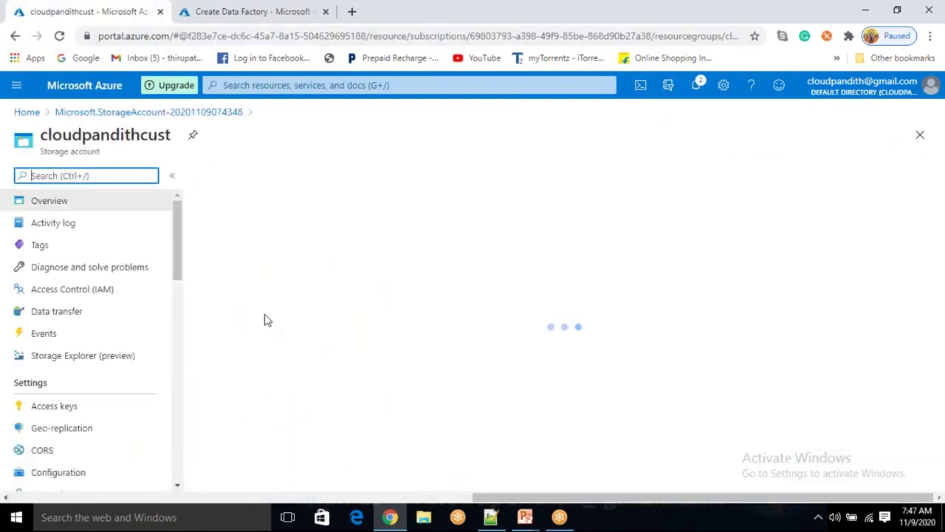
{"action": "left_click", "coordinate": [272, 421]}
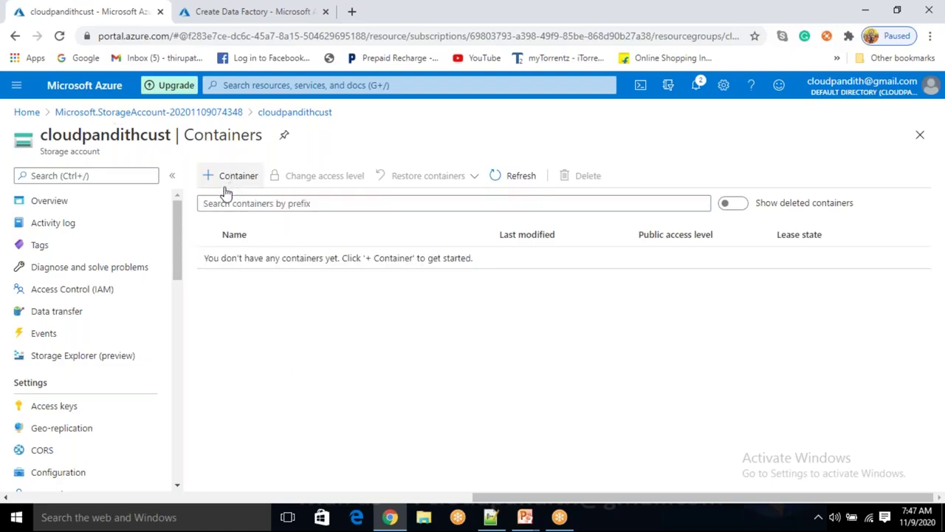
{"action": "left_click", "coordinate": [257, 175]}
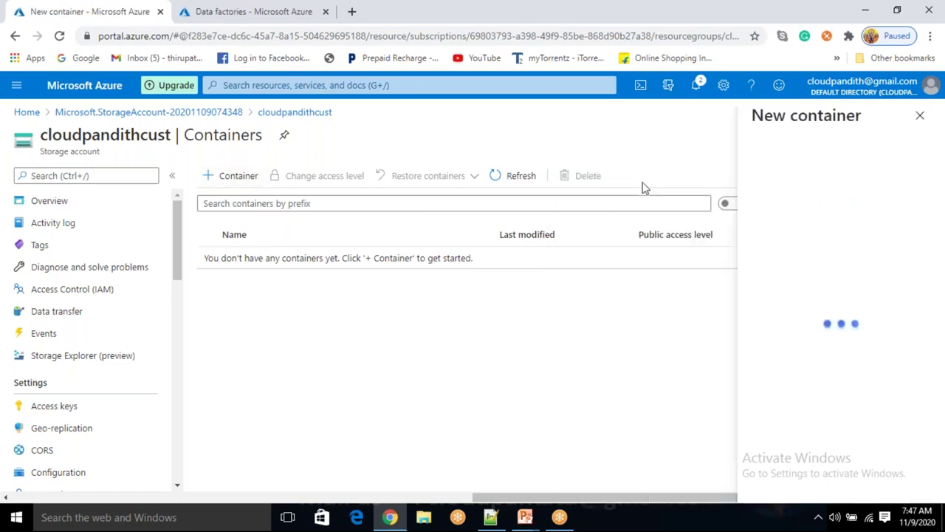
{"action": "type", "text": "metadata"}
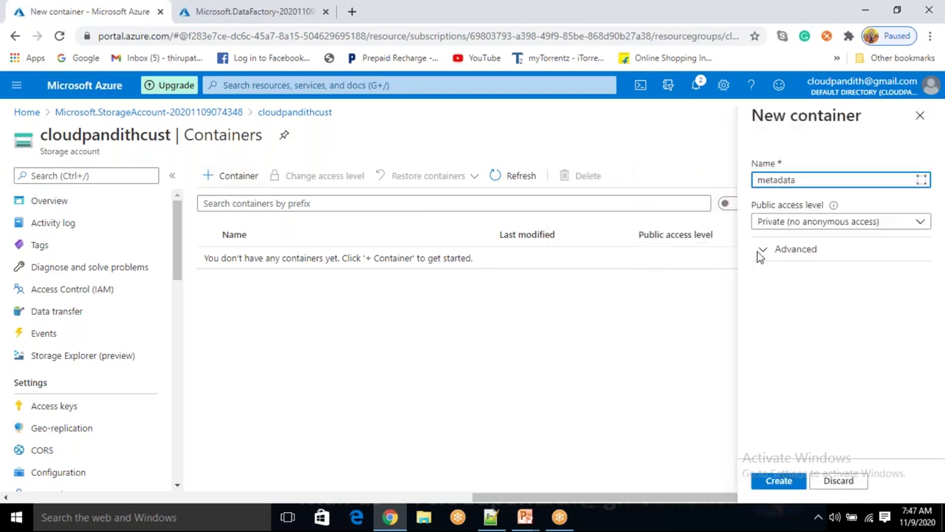
{"action": "left_click", "coordinate": [779, 480]}
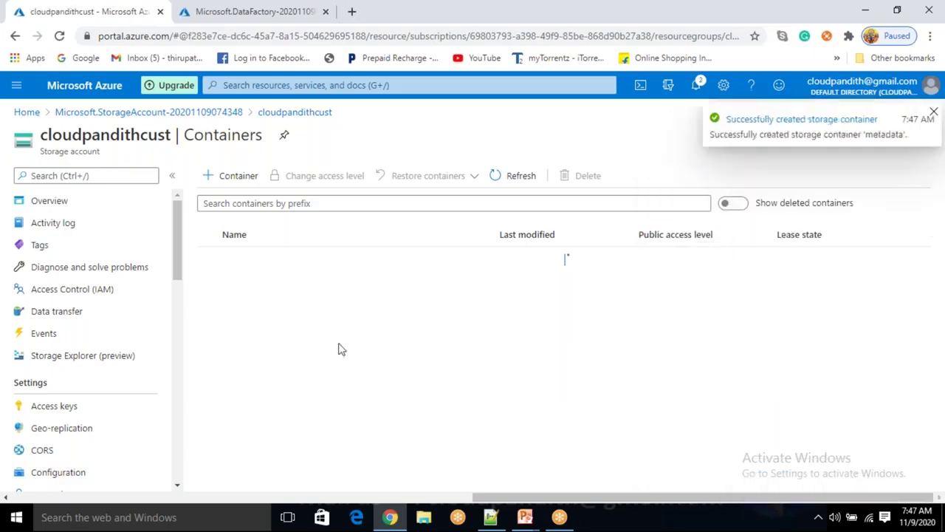
{"action": "left_click", "coordinate": [237, 177]}
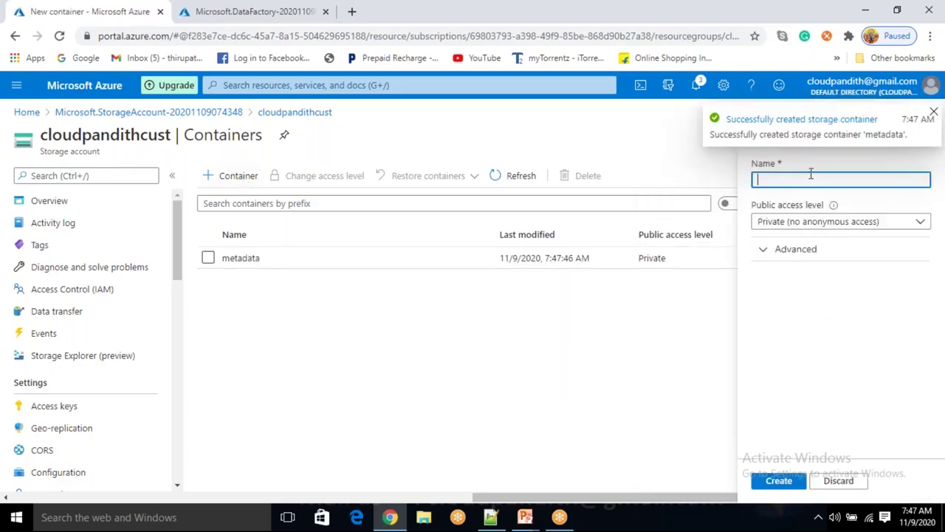
{"action": "type", "text": "cloudpandith"}
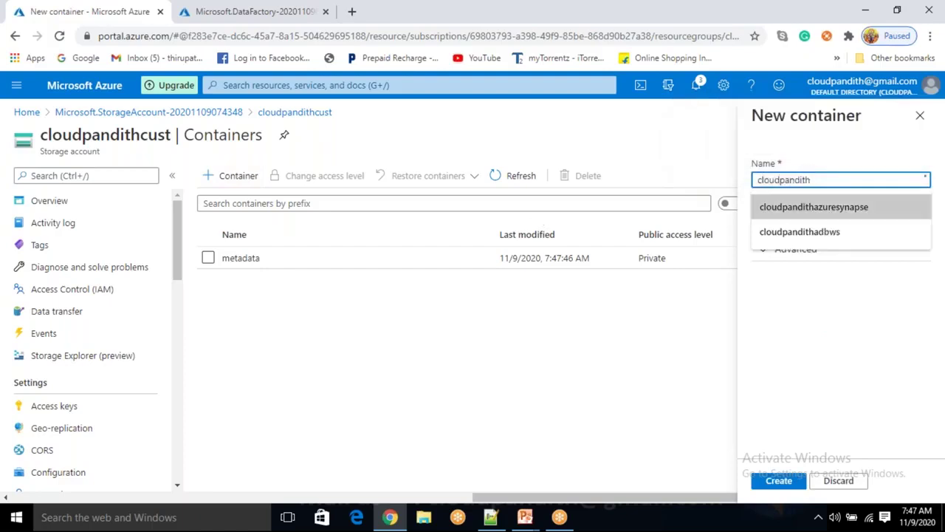
{"action": "left_click", "coordinate": [779, 481]}
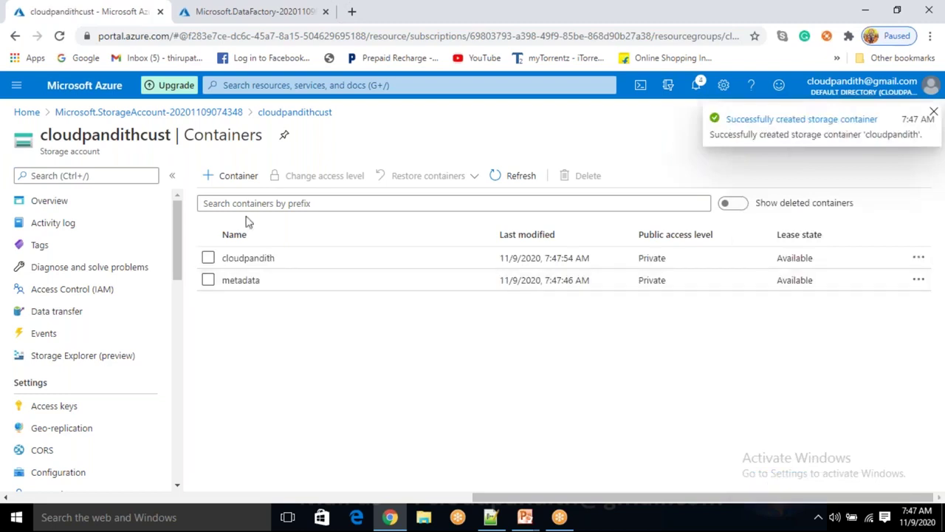
Create the training, azure and databricks containers, then switch to Notepad++
{"action": "left_click", "coordinate": [245, 182]}
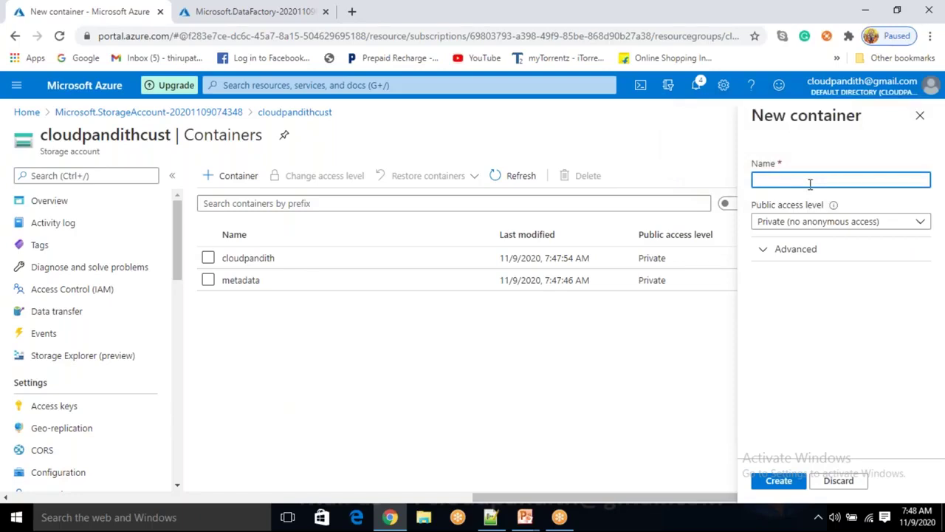
{"action": "type", "text": "training"}
{"action": "left_click", "coordinate": [778, 480]}
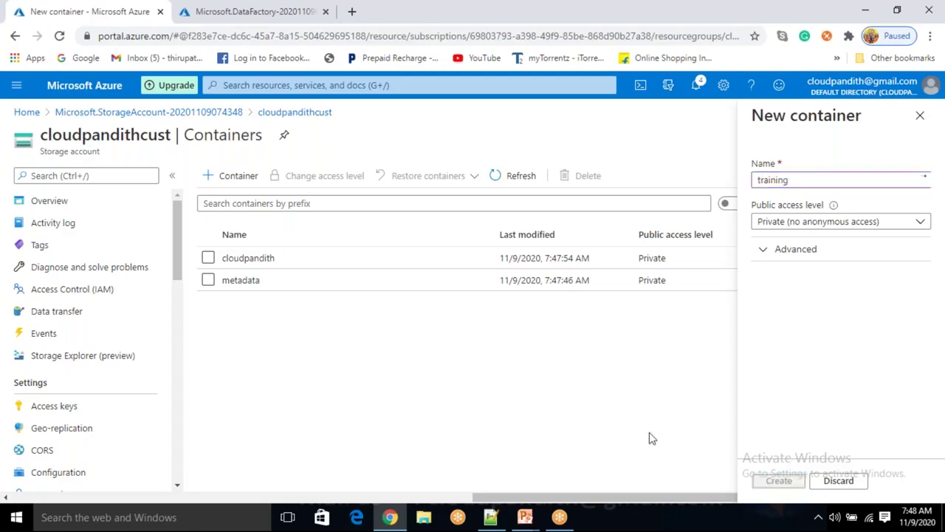
{"action": "left_click", "coordinate": [229, 177]}
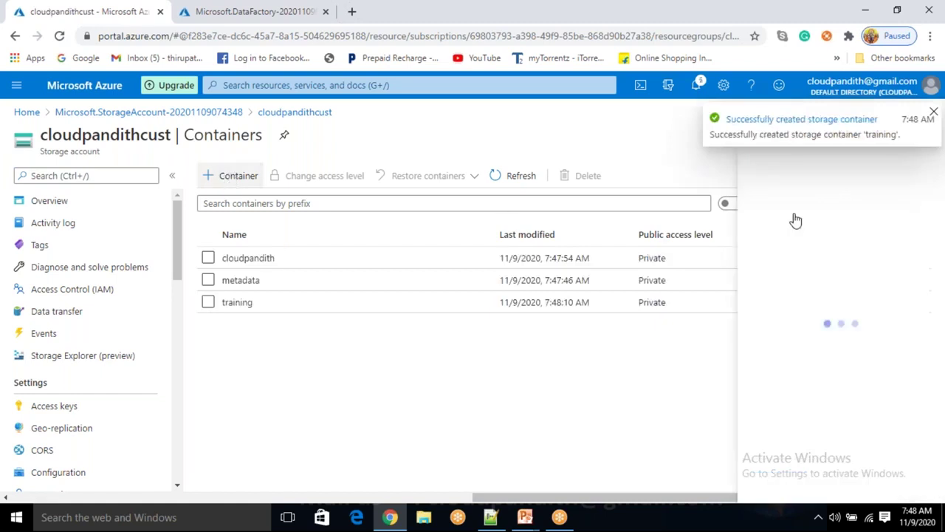
{"action": "type", "text": "azure"}
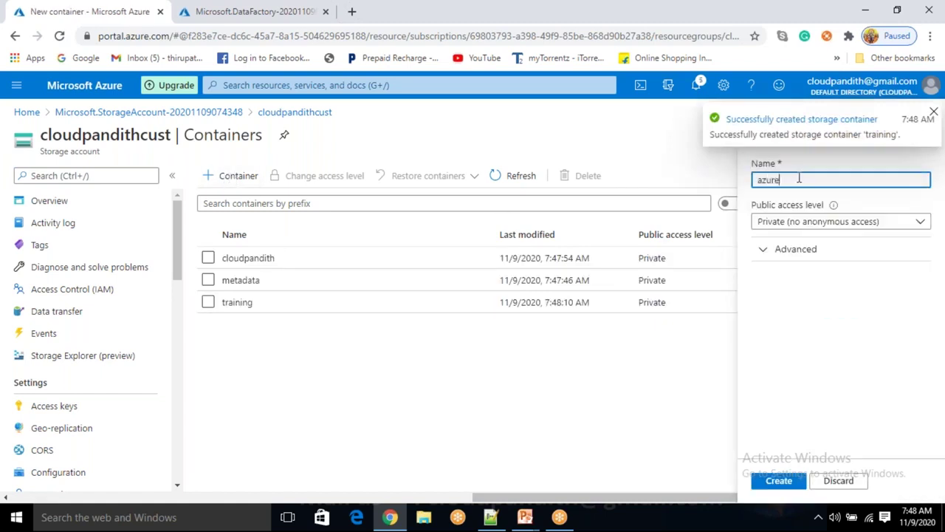
{"action": "left_click", "coordinate": [779, 480]}
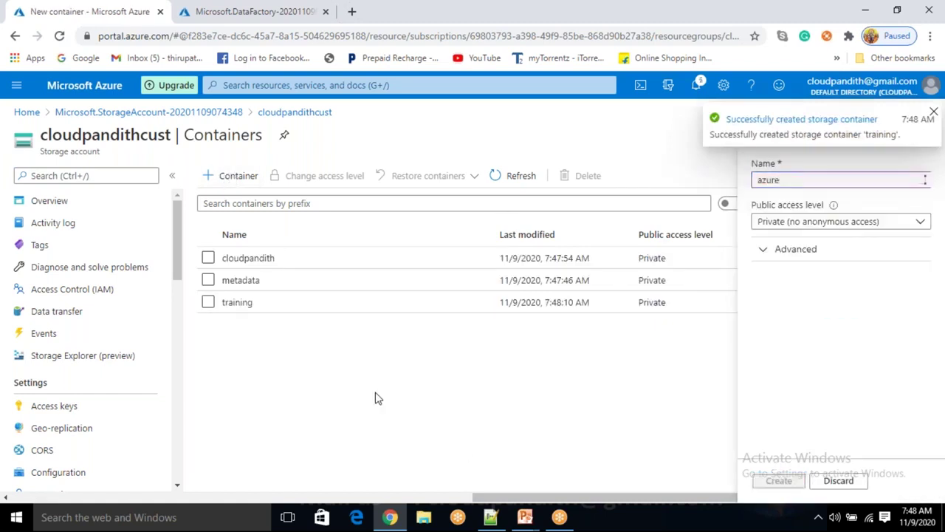
{"action": "left_click", "coordinate": [230, 175]}
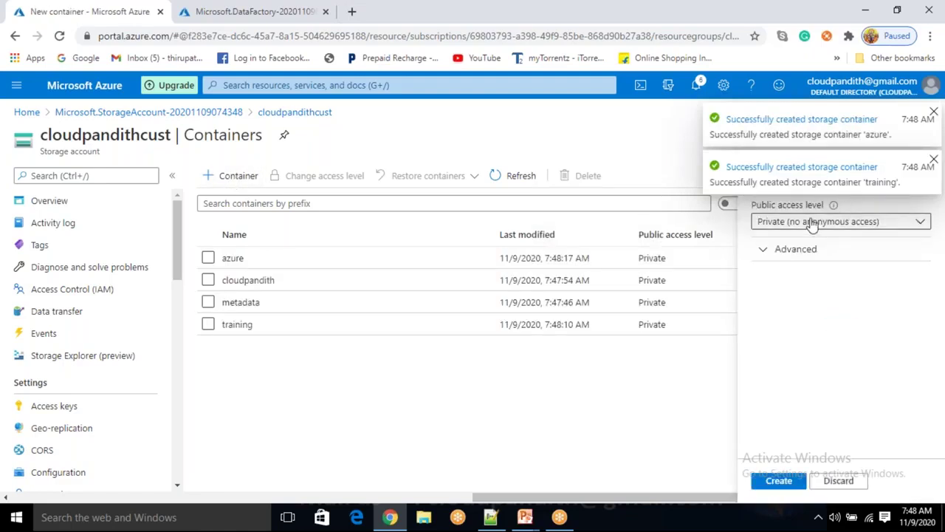
{"action": "left_click", "coordinate": [769, 484]}
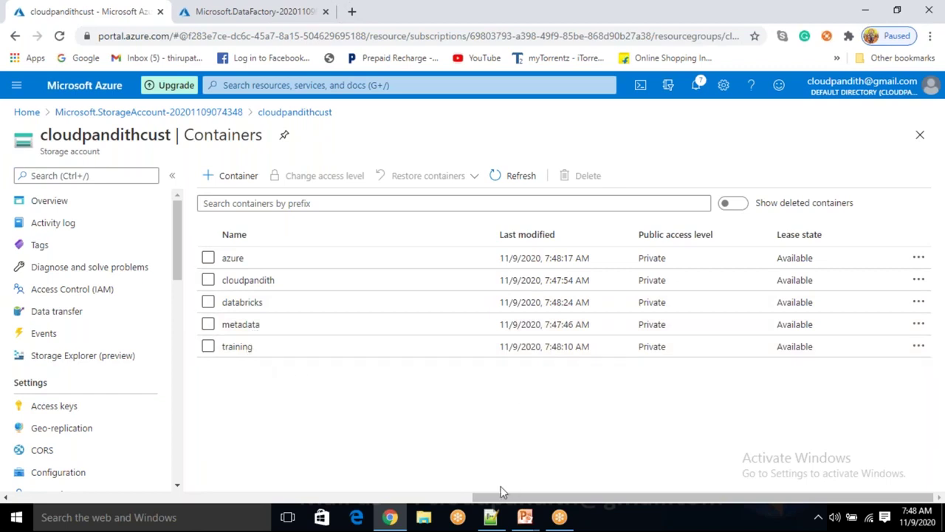
{"action": "left_click", "coordinate": [490, 517]}
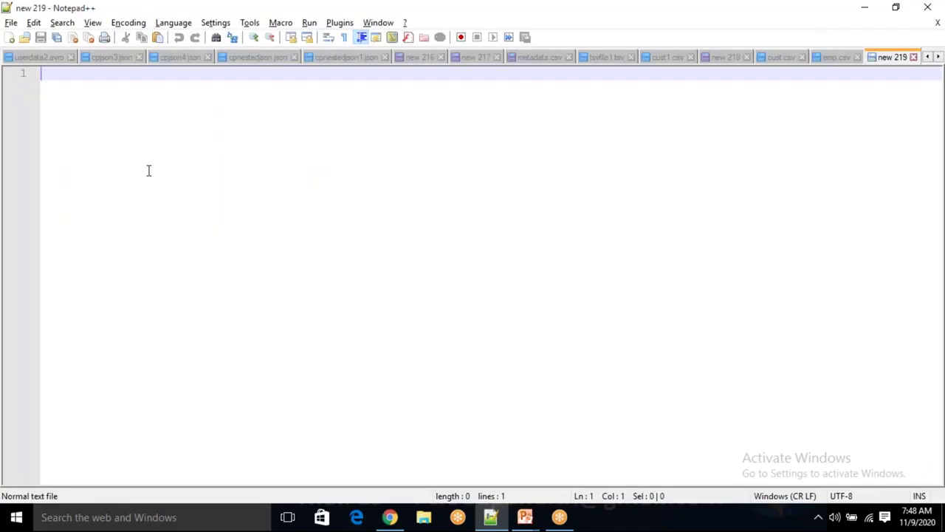
Write sourcecontainernames,targetcontainername as line 1 of the new 219 file, fixing typos
{"action": "type", "text": "containe"}
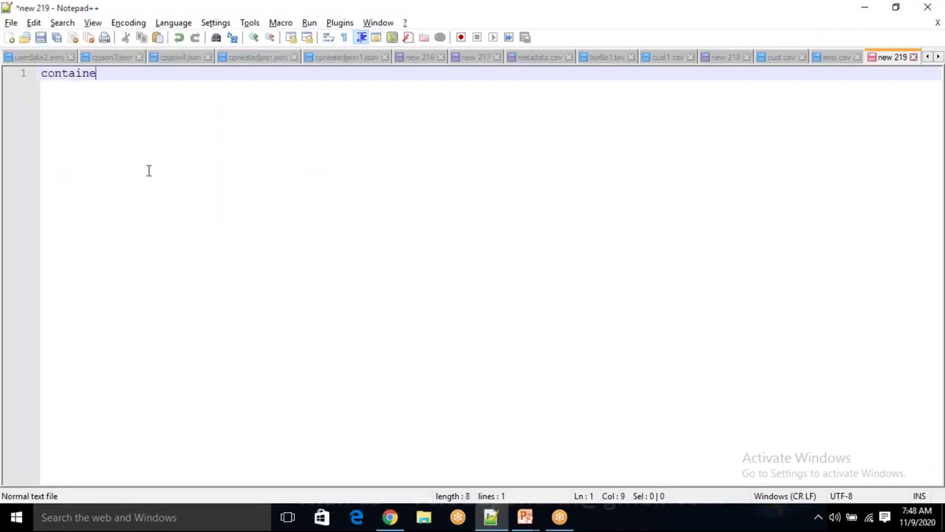
{"action": "type", "text": "rtames"}
{"action": "key", "text": "Return"}
{"action": "type", "text": "input"}
{"action": "key", "text": "BackSpace"}
{"action": "key", "text": "BackSpace"}
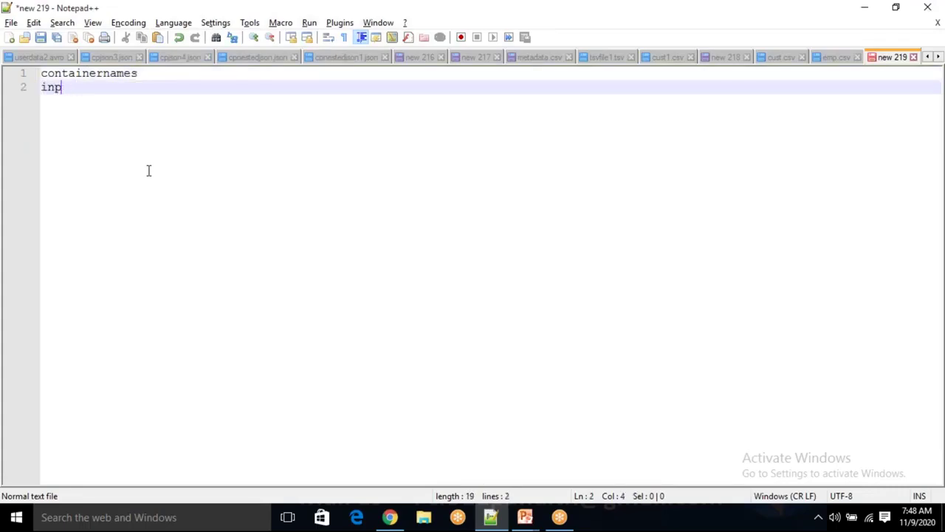
{"action": "key", "text": "BackSpace"}
{"action": "key", "text": "BackSpace"}
{"action": "key", "text": "BackSpace"}
{"action": "key", "text": "Up"}
{"action": "type", "text": "source"}
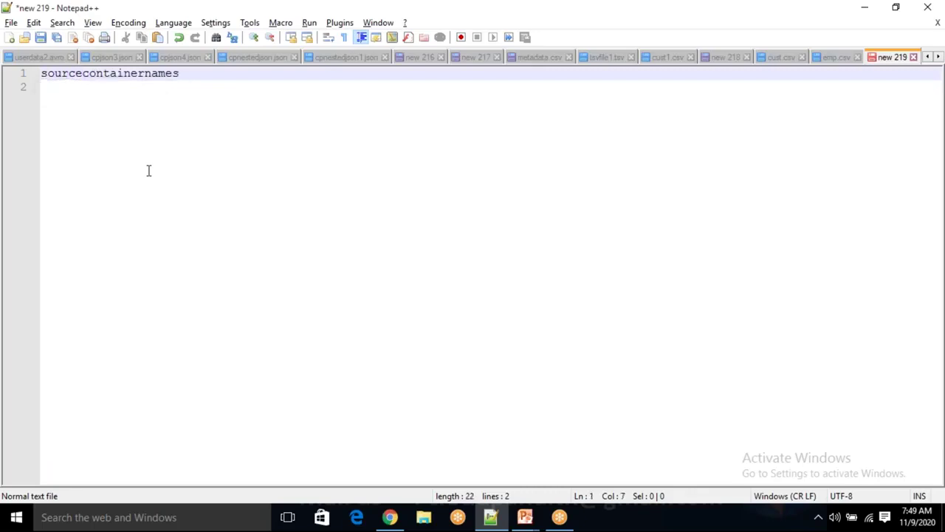
{"action": "key", "text": "End"}
{"action": "type", "text": ",targetcontainer"}
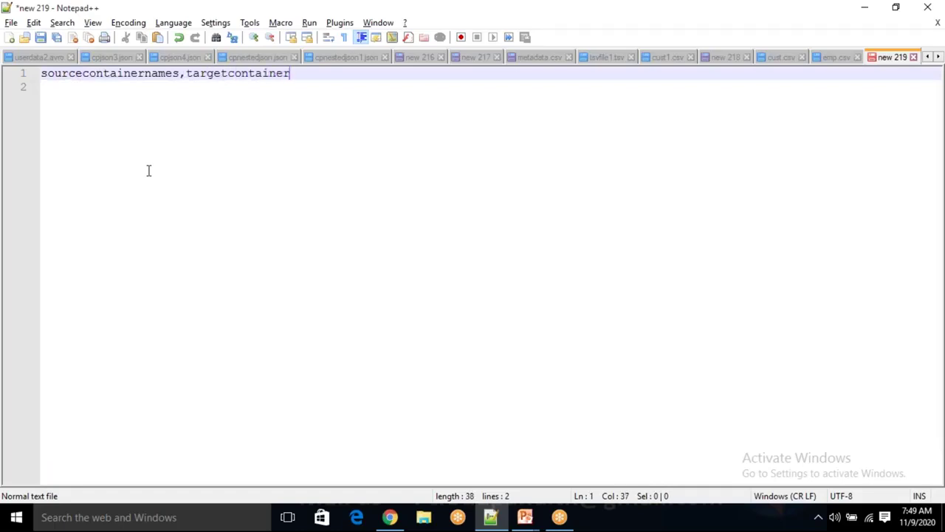
{"action": "type", "text": "mane"}
{"action": "key", "text": "BackSpace"}
{"action": "key", "text": "BackSpace"}
{"action": "key", "text": "BackSpace"}
{"action": "key", "text": "BackSpace"}
{"action": "type", "text": "name"}
{"action": "key", "text": "Return"}
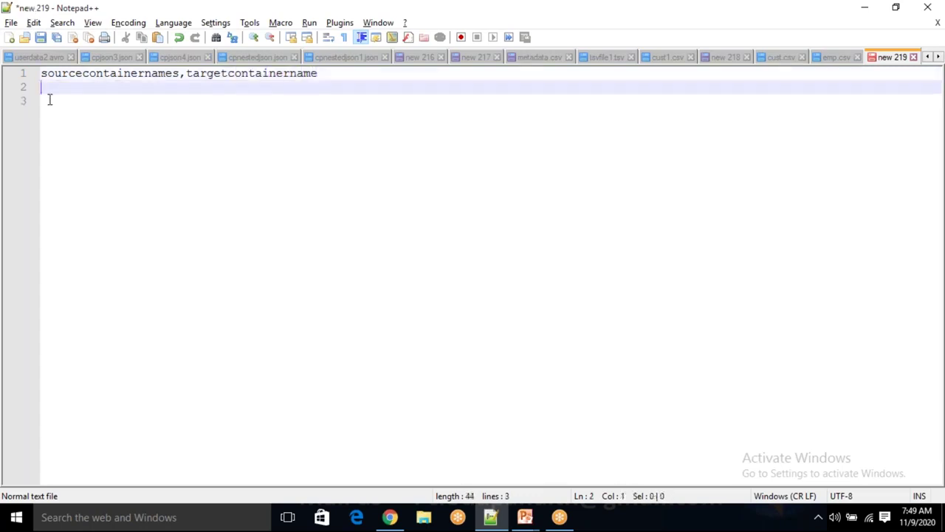
{"action": "double_click", "coordinate": [87, 73]}
Add the row cloudpandith,cloudpandithoutput under the header
{"action": "double_click", "coordinate": [249, 73]}
{"action": "left_click", "coordinate": [341, 73]}
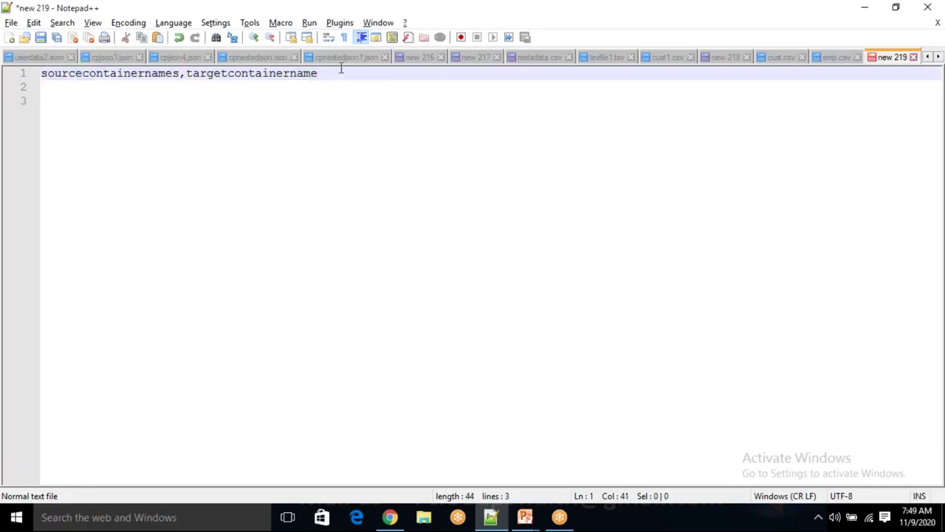
{"action": "key", "text": "Return"}
{"action": "type", "text": "clou"}
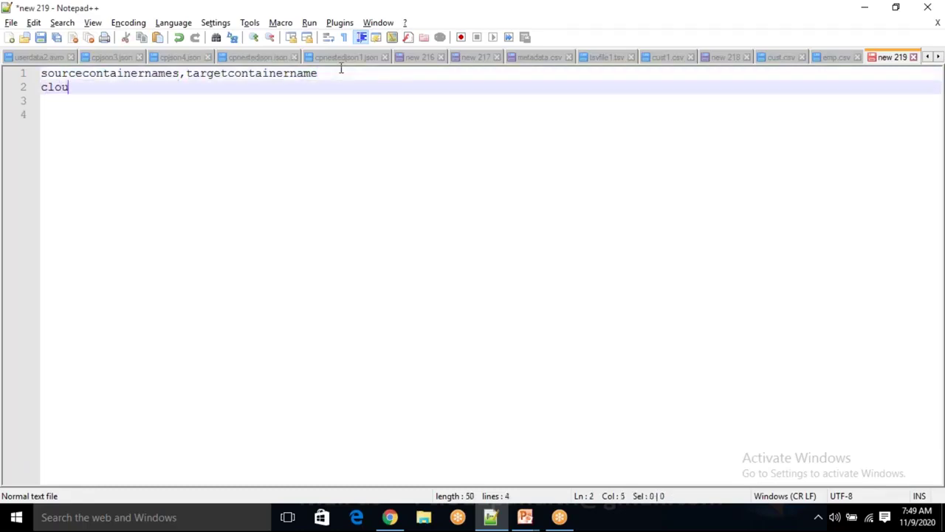
{"action": "type", "text": "ppna"}
{"action": "key", "text": "BackSpace"}
{"action": "key", "text": "BackSpace"}
{"action": "type", "text": "andith,"}
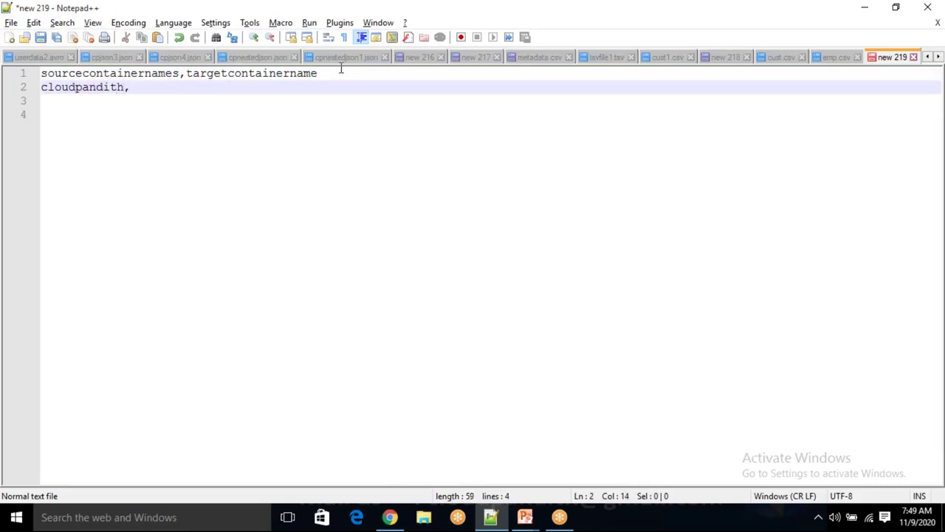
{"action": "type", "text": "cloudpanditho"}
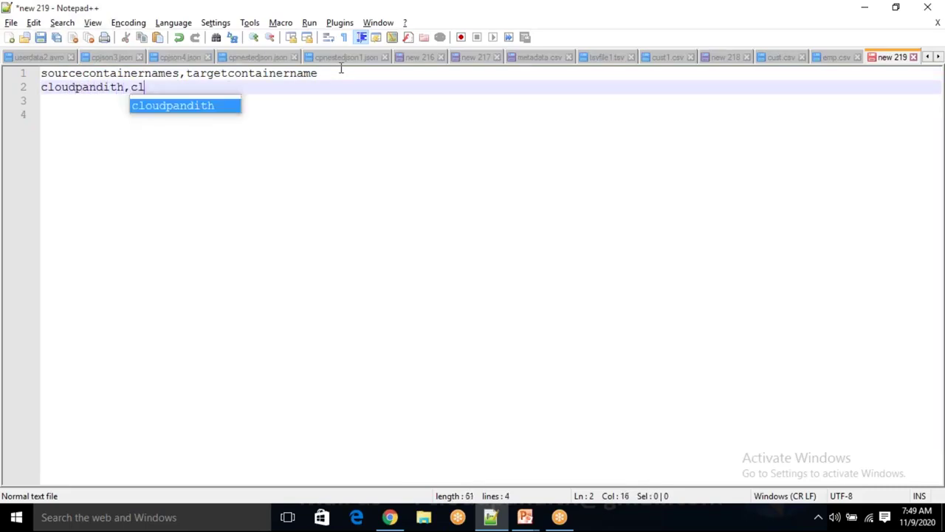
{"action": "type", "text": "utput"}
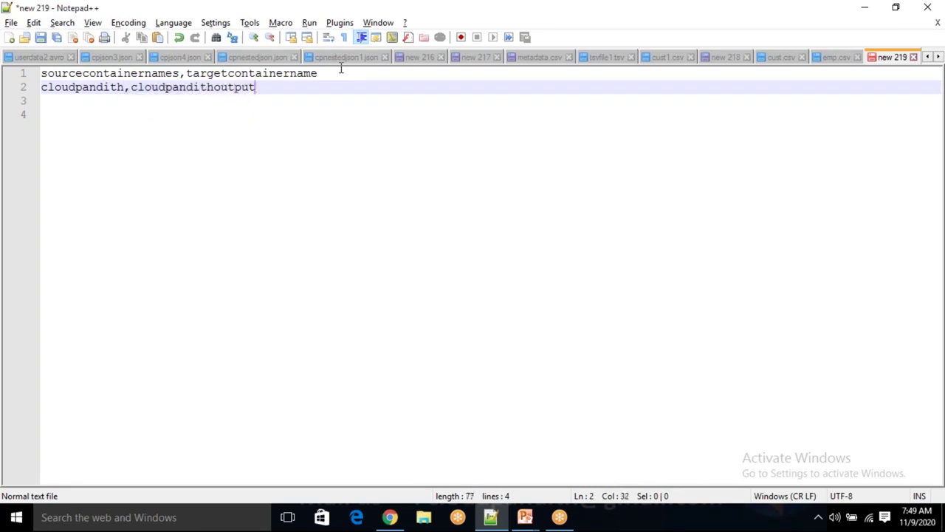
{"action": "key", "text": "Return"}
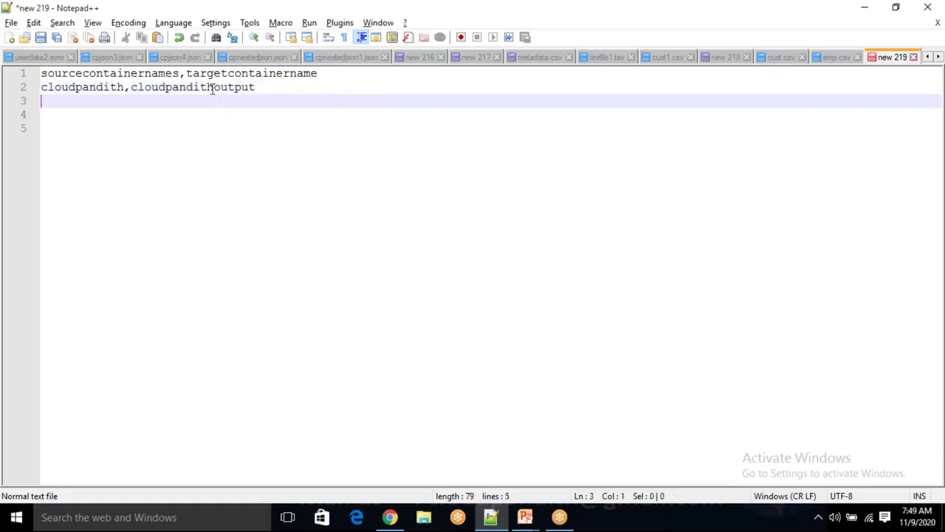
{"action": "double_click", "coordinate": [211, 88]}
{"action": "left_click", "coordinate": [271, 87]}
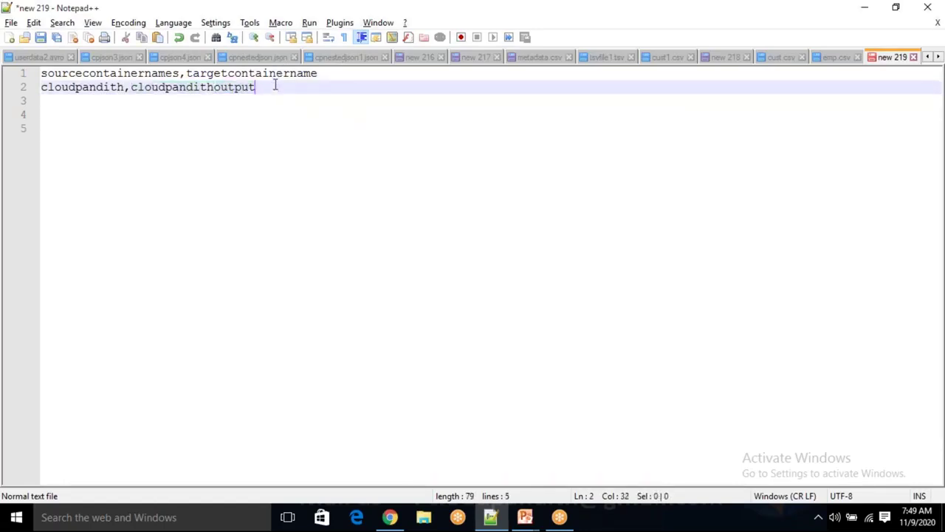
{"action": "key", "text": "Return"}
Add the rows training,trainingouput and azure,azureoutput
{"action": "type", "text": "azure"}
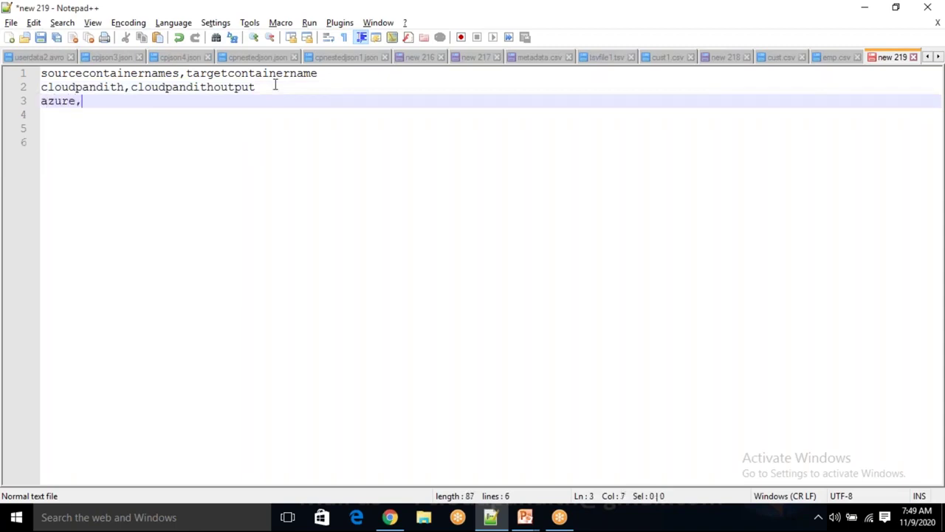
{"action": "type", "text": ",azureoutput"}
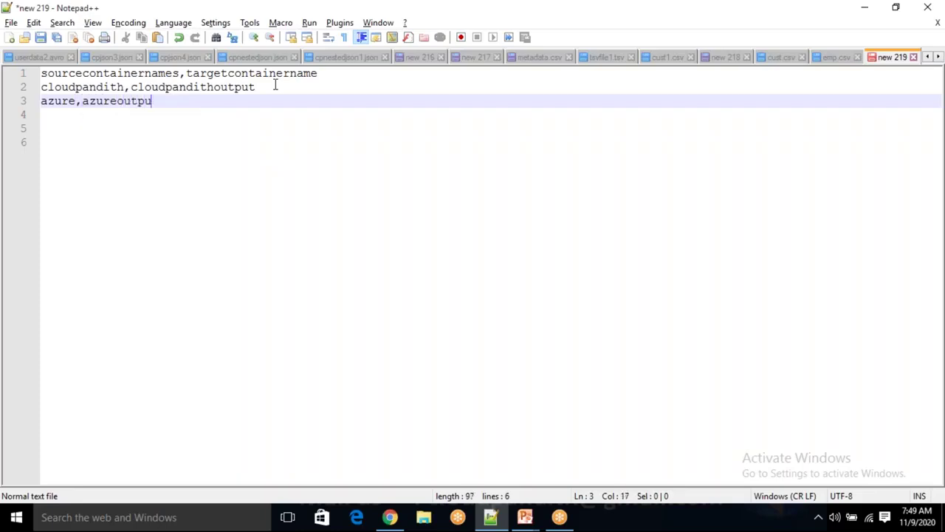
{"action": "key", "text": "Return"}
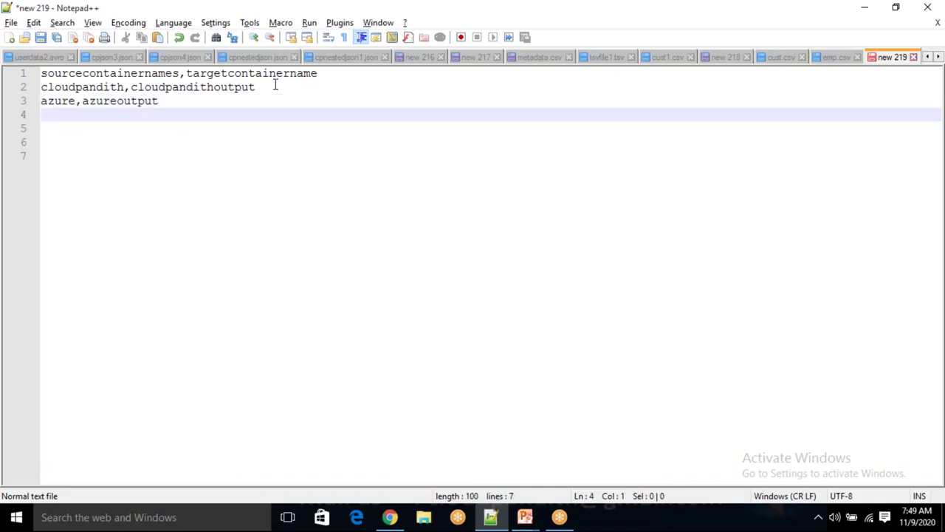
{"action": "key", "text": "Up"}
{"action": "key", "text": "Return"}
{"action": "key", "text": "Up"}
{"action": "type", "text": "trianin"}
{"action": "key", "text": "BackSpace"}
{"action": "key", "text": "BackSpace"}
{"action": "key", "text": "BackSpace"}
{"action": "type", "text": "ning"}
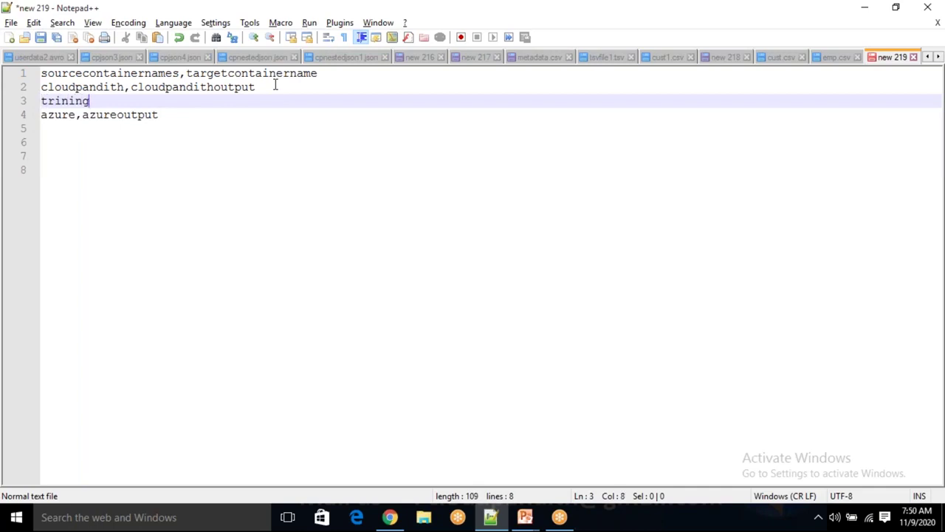
{"action": "key", "text": "BackSpace"}
{"action": "key", "text": "BackSpace"}
{"action": "key", "text": "BackSpace"}
{"action": "key", "text": "BackSpace"}
{"action": "key", "text": "BackSpace"}
{"action": "key", "text": "BackSpace"}
{"action": "type", "text": "raining,"}
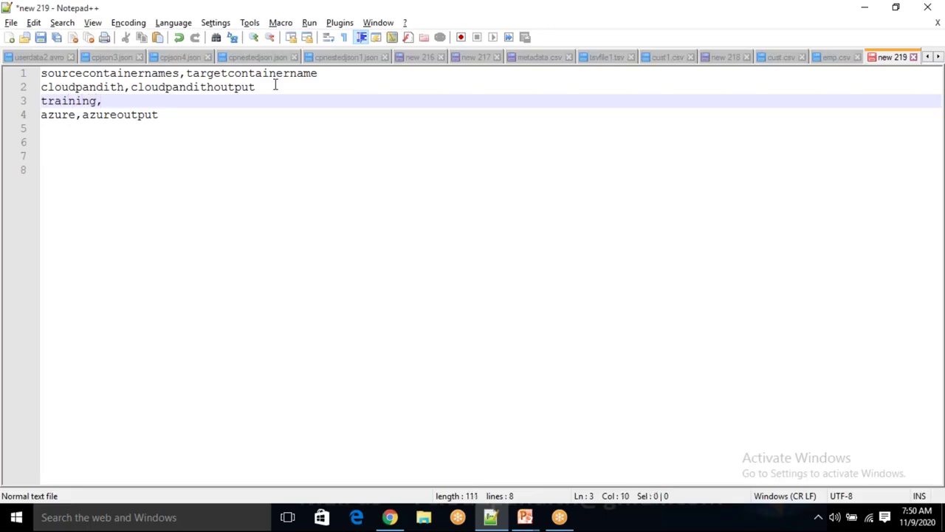
{"action": "type", "text": "training"}
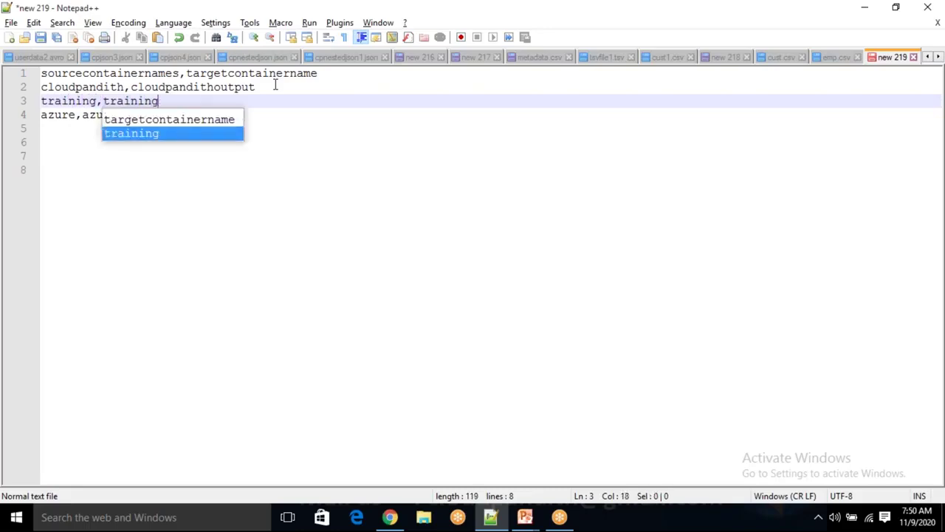
{"action": "type", "text": "ouput"}
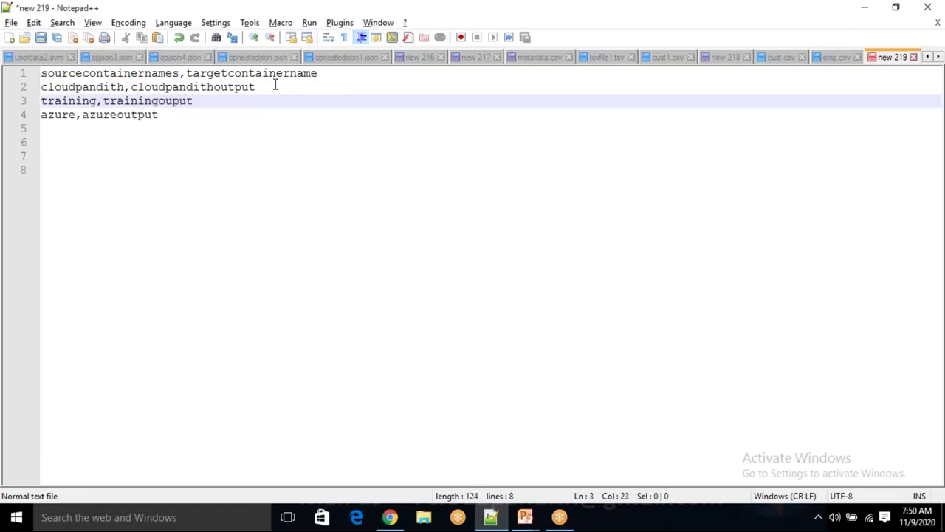
Add the row databricks,databricksoutput and return to the Azure portal container list
{"action": "left_click", "coordinate": [176, 116]}
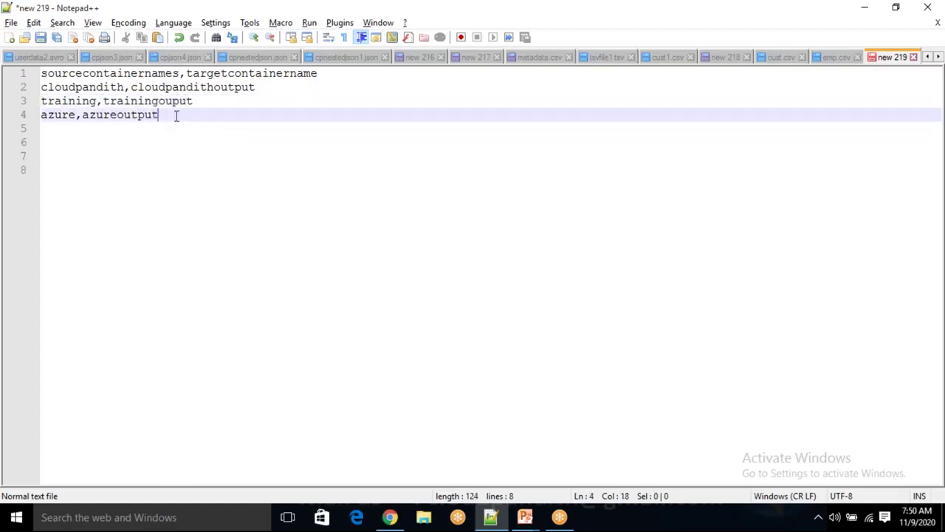
{"action": "key", "text": "Return"}
{"action": "type", "text": "databric"}
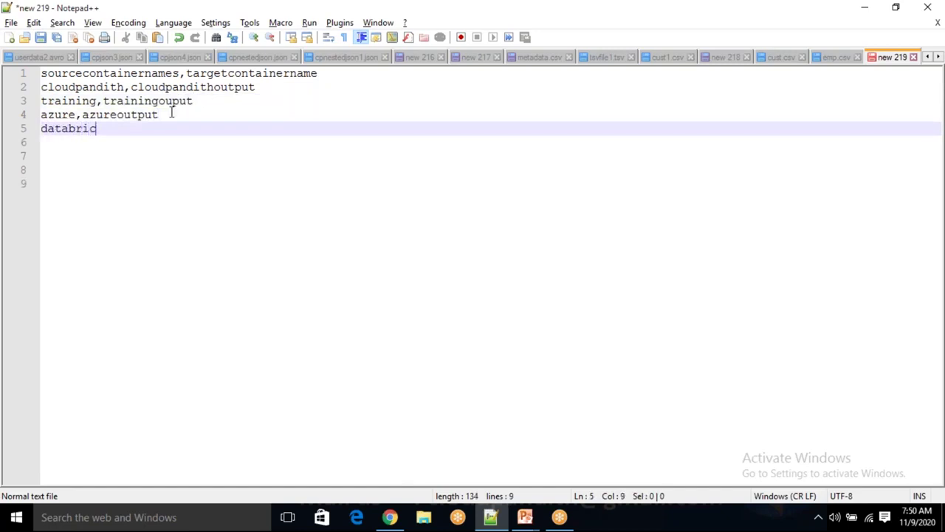
{"action": "type", "text": "ks,databricks"}
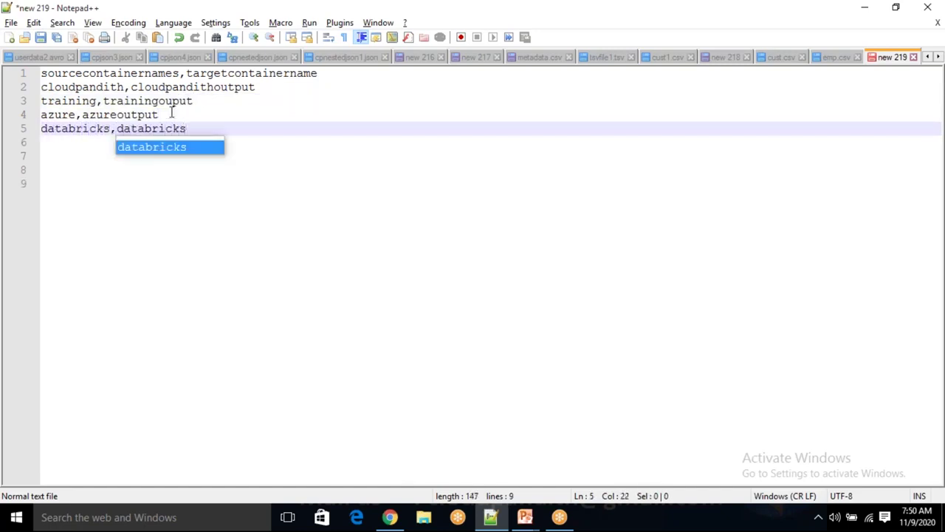
{"action": "type", "text": "output"}
{"action": "key", "text": "Return"}
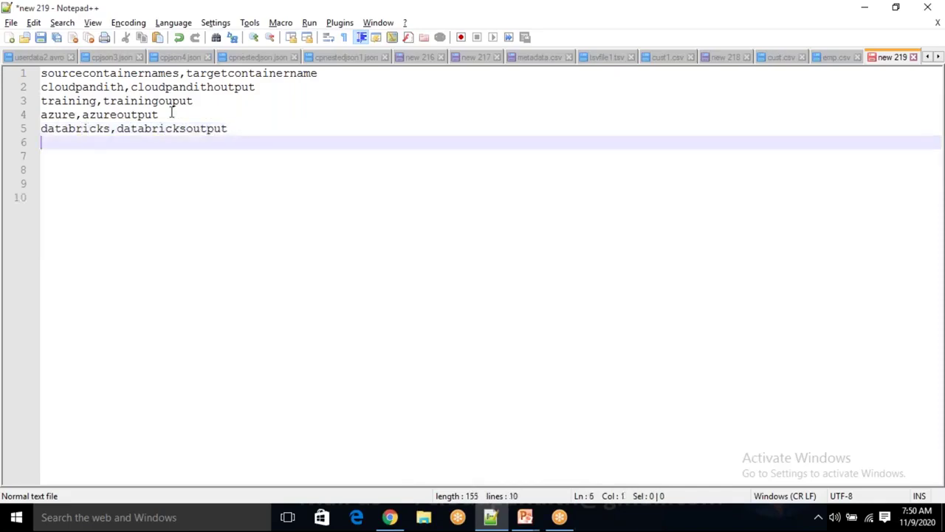
{"action": "key", "text": "alt+Tab"}
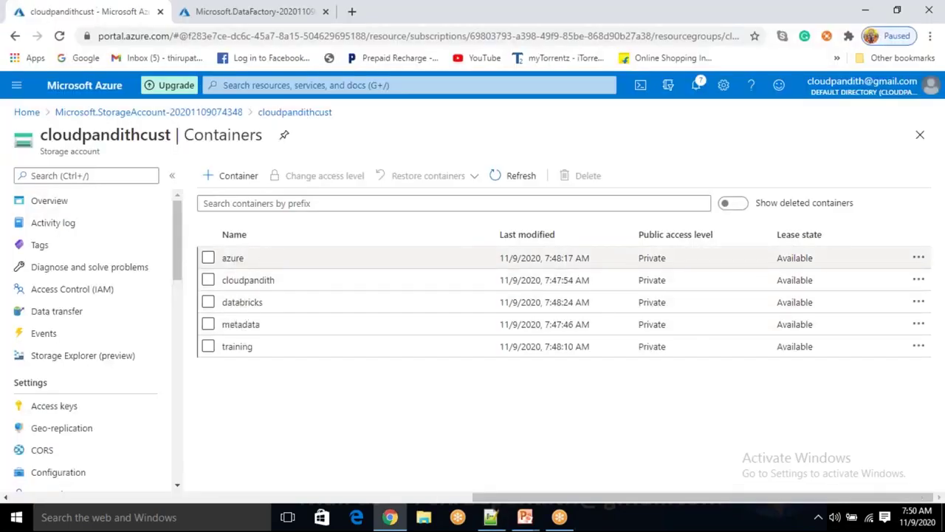
Compare the CSV's source names azure, training and cloudpandith against the Azure container list
{"action": "key", "text": "alt+Tab"}
{"action": "double_click", "coordinate": [57, 116]}
{"action": "key", "text": "alt+Tab"}
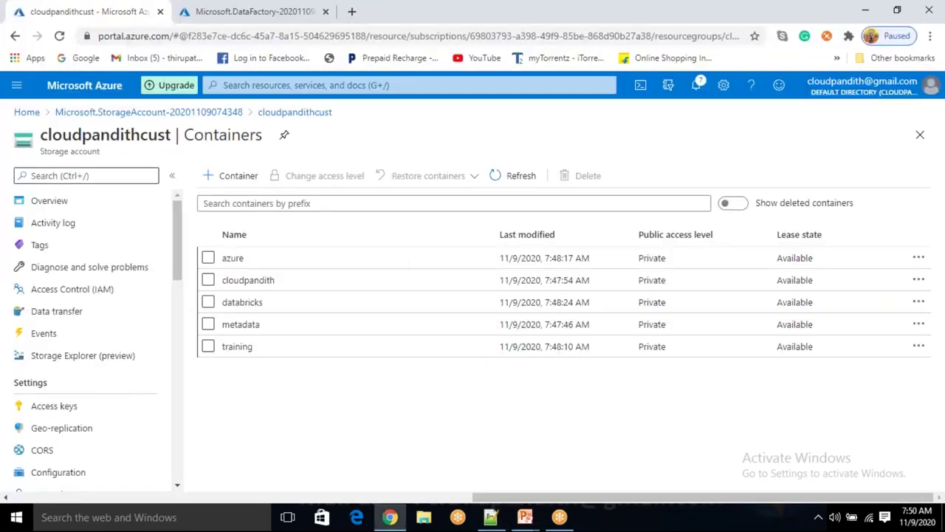
{"action": "key", "text": "alt+Tab"}
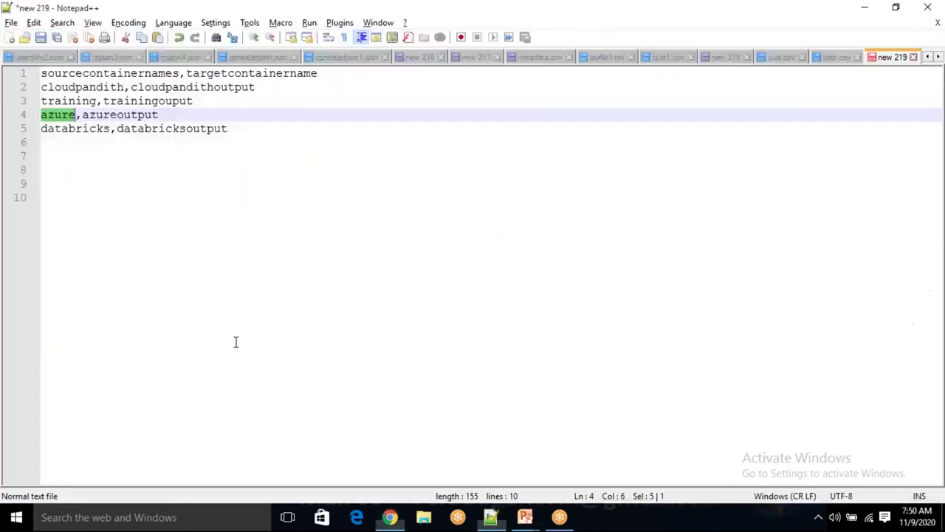
{"action": "double_click", "coordinate": [68, 101]}
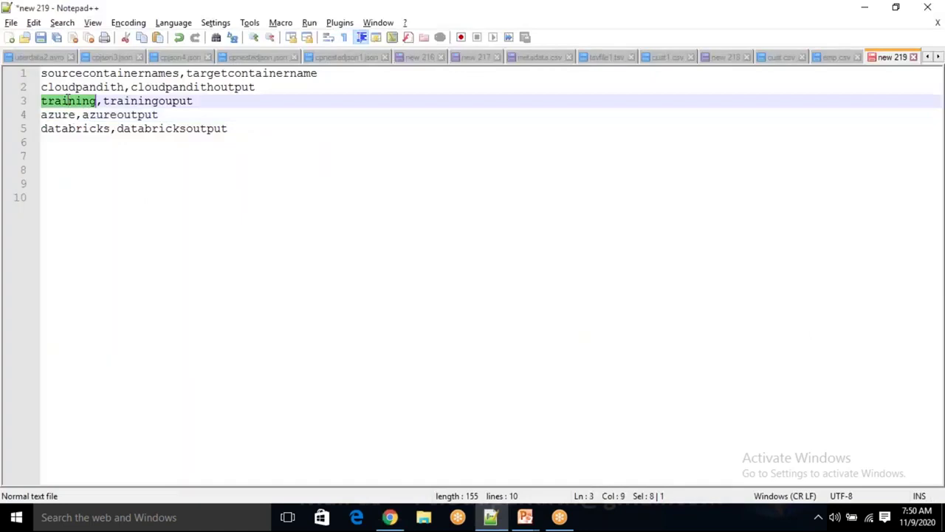
{"action": "key", "text": "alt+Tab"}
{"action": "key", "text": "alt+Tab"}
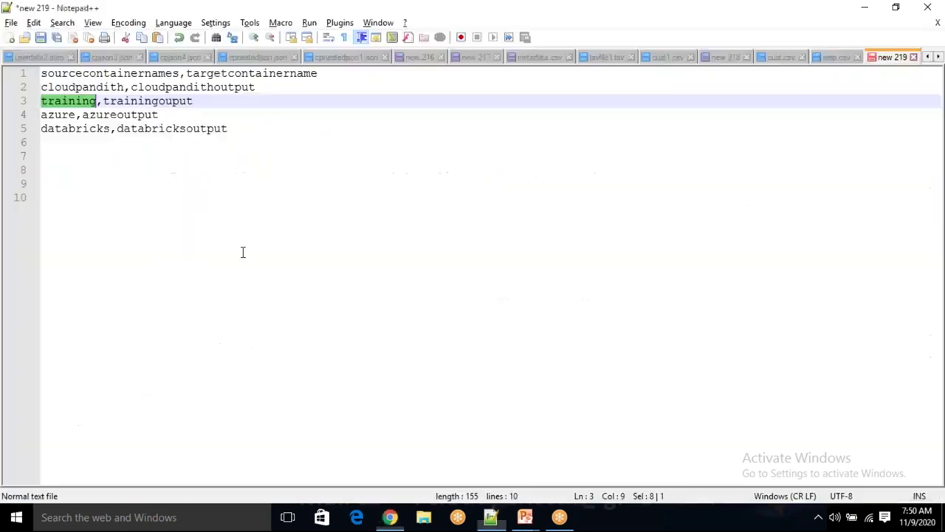
{"action": "double_click", "coordinate": [92, 87]}
{"action": "key", "text": "alt+Tab"}
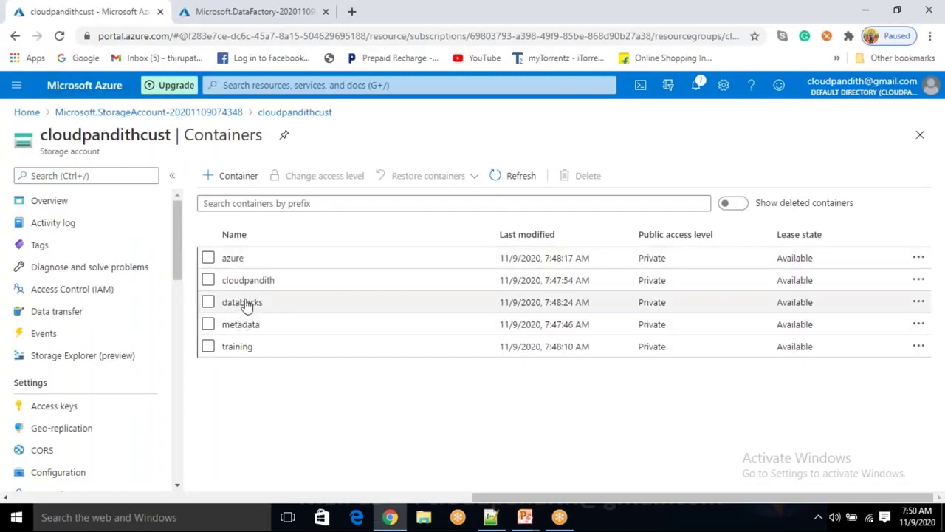
Review the source names cloudpandith, training, azure and databricks on lines 2–5
{"action": "key", "text": "alt+Tab"}
{"action": "double_click", "coordinate": [65, 129]}
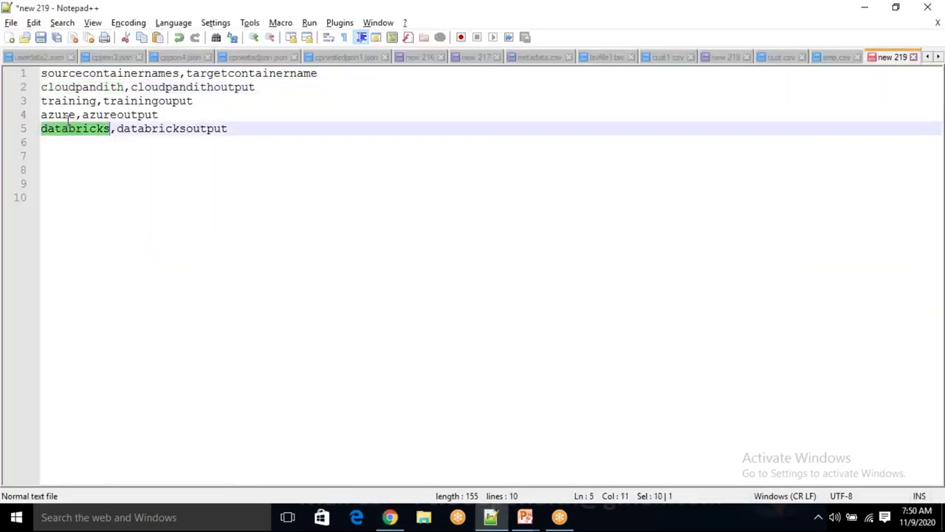
{"action": "double_click", "coordinate": [65, 115]}
{"action": "left_click", "coordinate": [68, 100]}
{"action": "double_click", "coordinate": [67, 101]}
{"action": "double_click", "coordinate": [72, 87]}
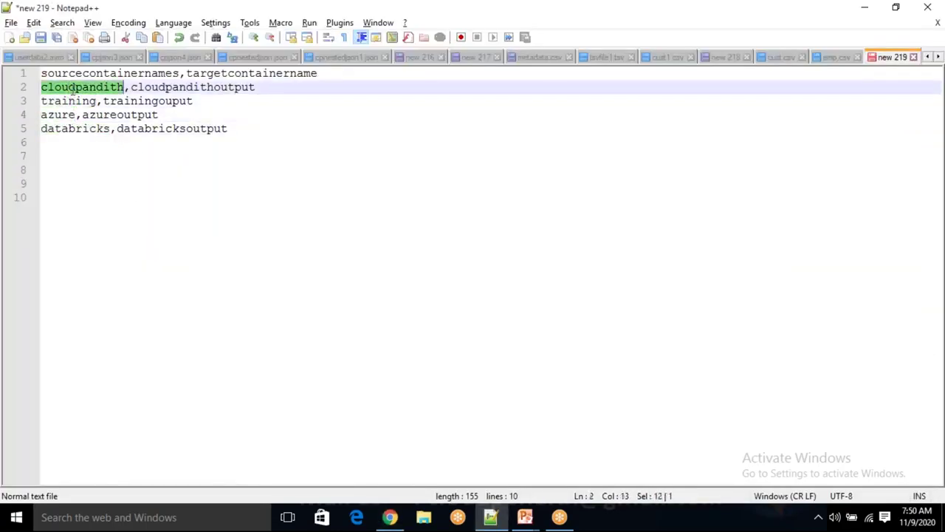
{"action": "double_click", "coordinate": [69, 100]}
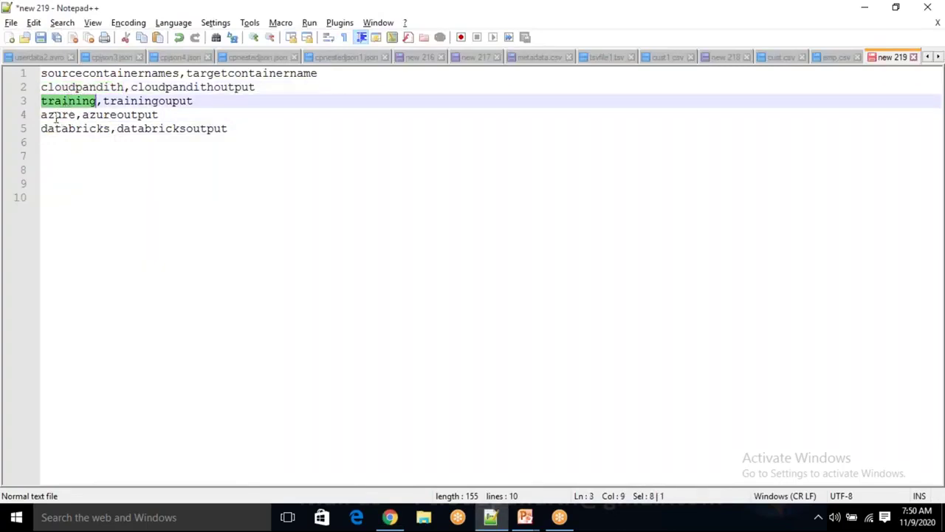
{"action": "double_click", "coordinate": [59, 115]}
{"action": "left_click", "coordinate": [60, 129]}
{"action": "double_click", "coordinate": [61, 128]}
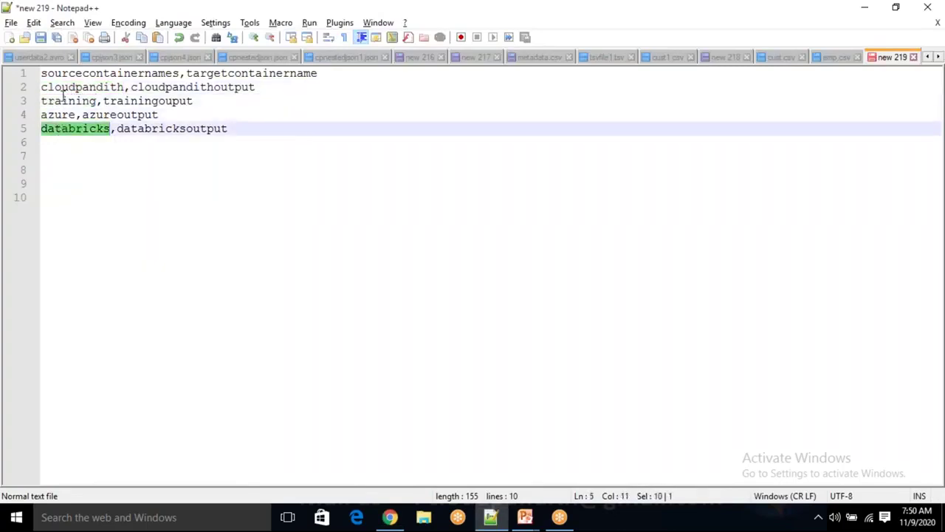
Review the target names cloudpandithoutput, trainingouput, azureoutput and databricksoutput
{"action": "left_click", "coordinate": [177, 129]}
{"action": "double_click", "coordinate": [178, 128]}
{"action": "left_click", "coordinate": [151, 116]}
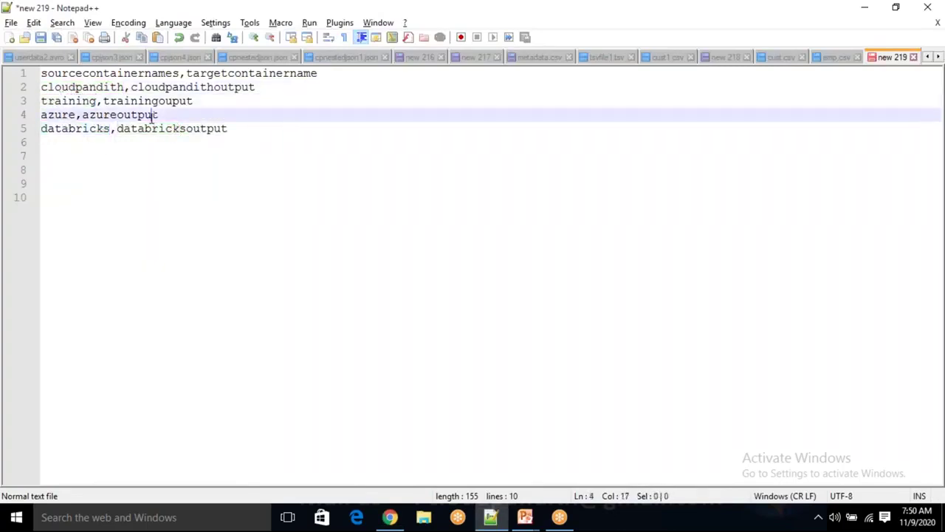
{"action": "double_click", "coordinate": [152, 115]}
{"action": "double_click", "coordinate": [170, 102]}
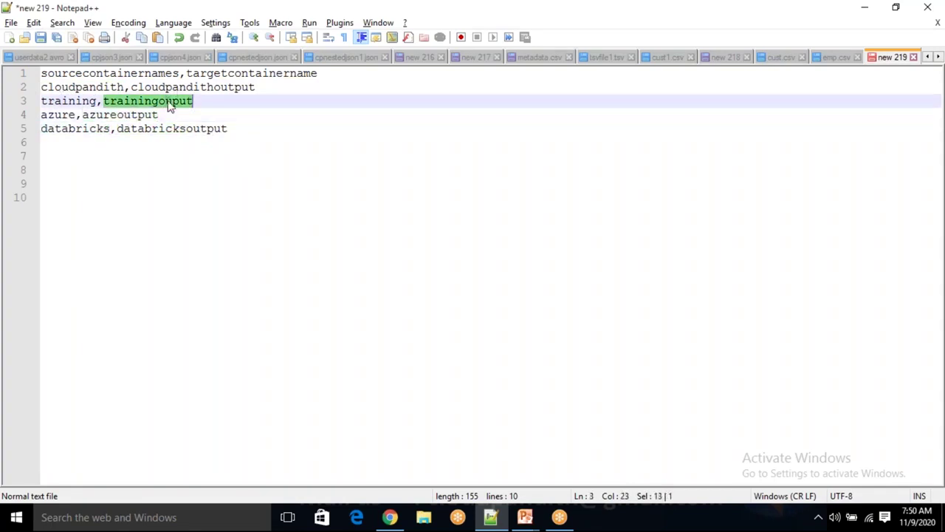
{"action": "double_click", "coordinate": [207, 87]}
{"action": "left_click_drag", "start_coordinate": [176, 101], "coordinate": [131, 87]}
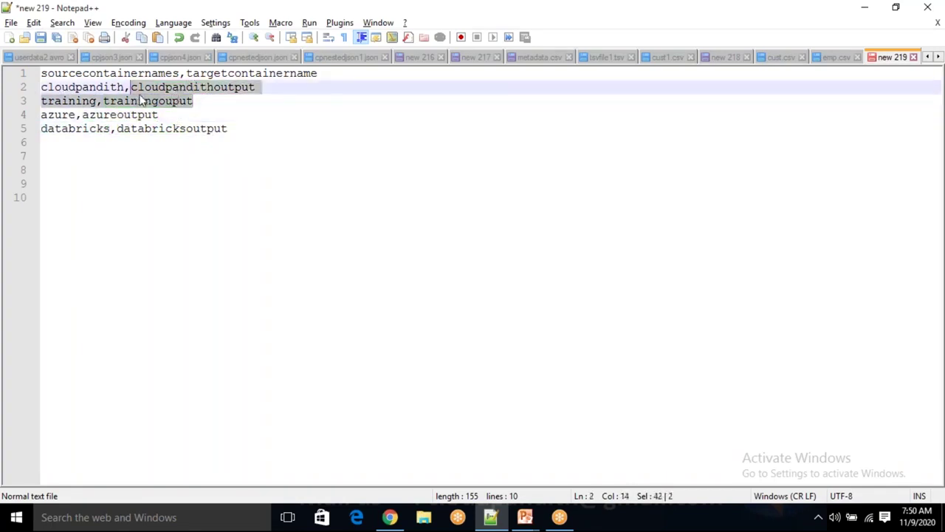
{"action": "double_click", "coordinate": [167, 129]}
{"action": "left_click", "coordinate": [236, 132]}
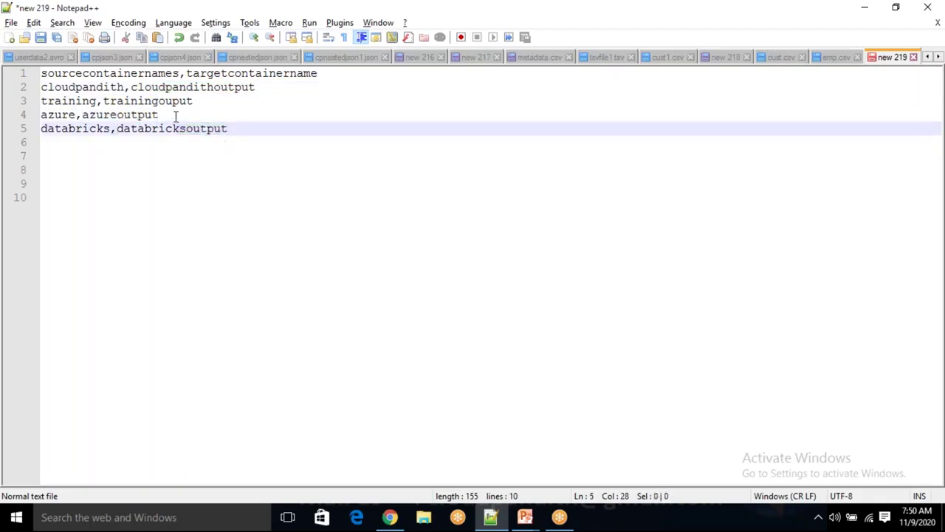
Check the header row sourcecontainernames,targetcontainername before saving the file
{"action": "left_click", "coordinate": [116, 74]}
{"action": "double_click", "coordinate": [161, 74]}
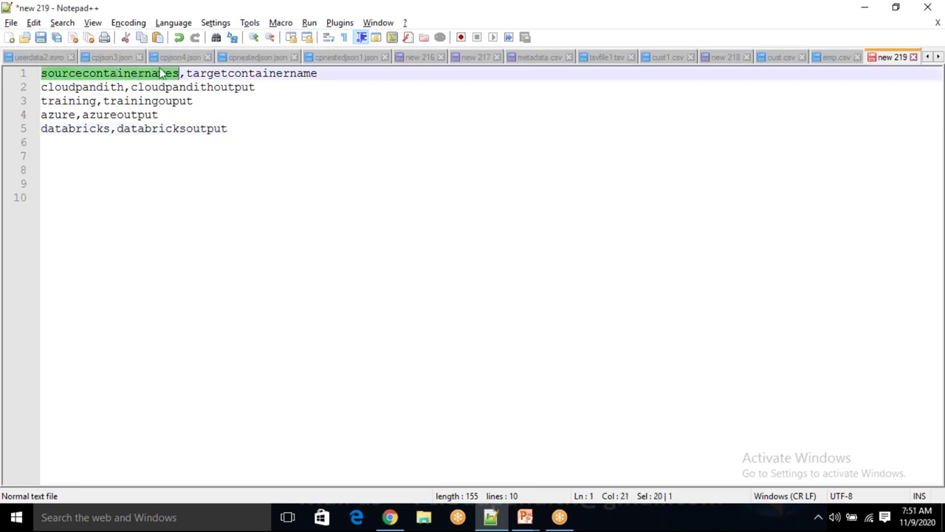
{"action": "left_click", "coordinate": [216, 74]}
{"action": "double_click", "coordinate": [217, 74]}
{"action": "left_click", "coordinate": [245, 131]}
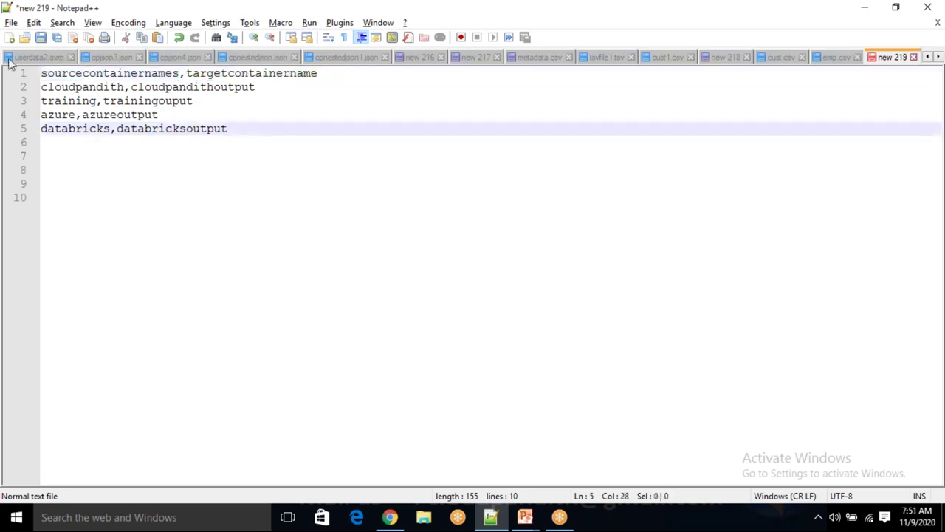
{"action": "left_click", "coordinate": [11, 22]}
Create and open a new File count folder inside cloudpandith-datasets in the Save As dialog
{"action": "left_click", "coordinate": [79, 130]}
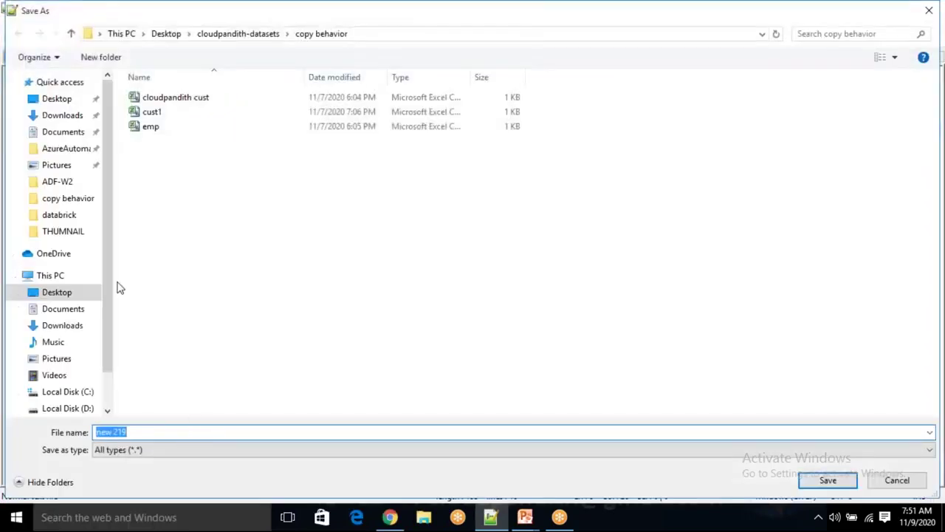
{"action": "left_click", "coordinate": [224, 40]}
{"action": "left_click", "coordinate": [111, 61]}
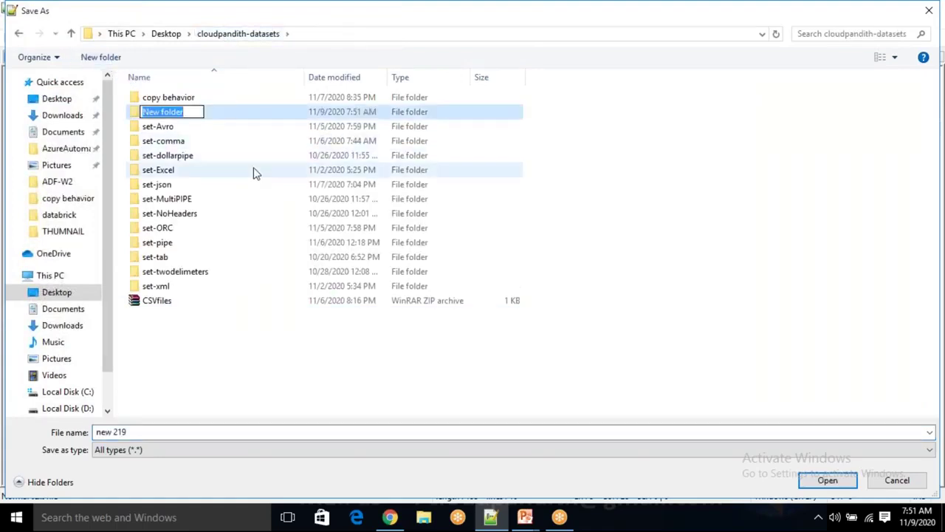
{"action": "key", "text": "BackSpace"}
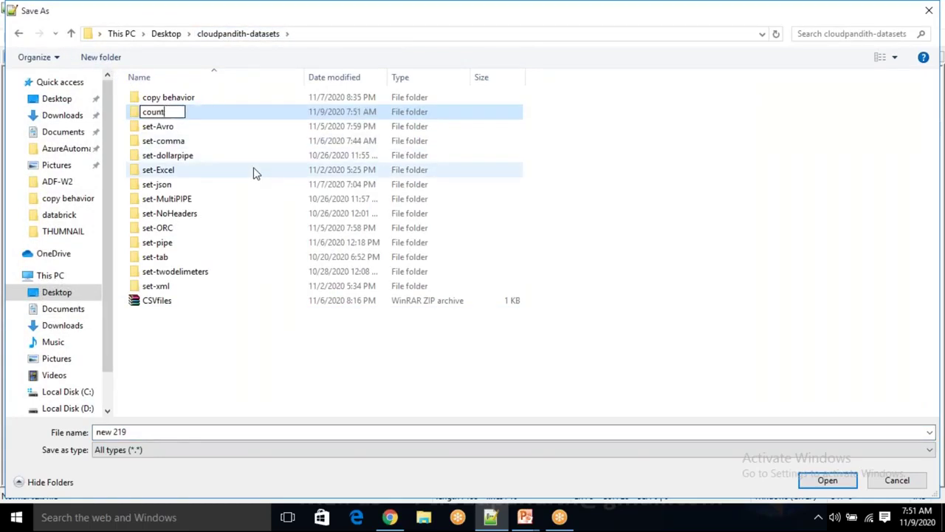
{"action": "type", "text": "File"}
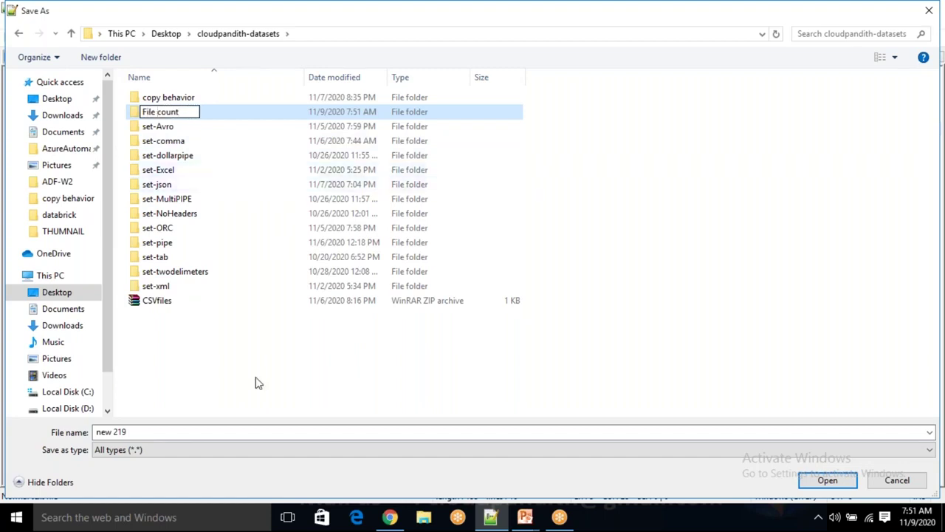
{"action": "key", "text": "Return"}
{"action": "double_click", "coordinate": [211, 116]}
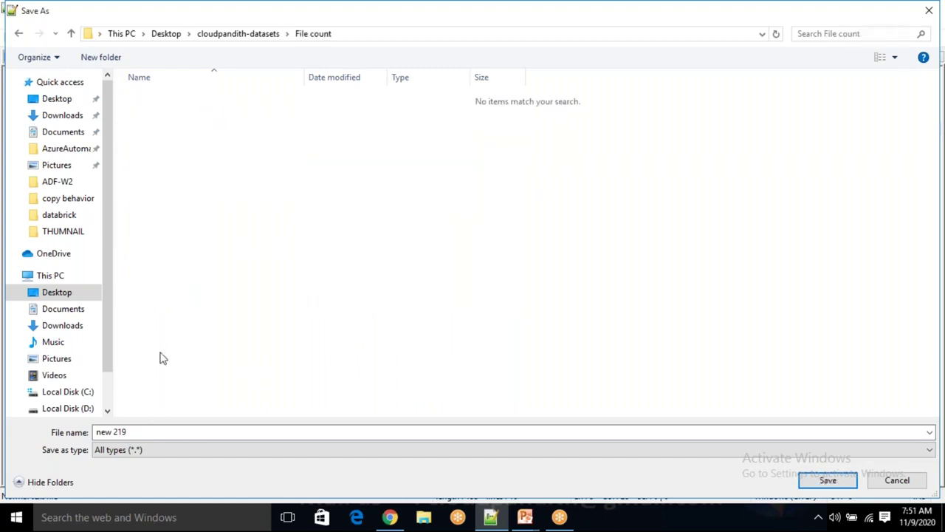
Save the file there as Containersinfo.csv
{"action": "left_click", "coordinate": [154, 432]}
{"action": "key", "text": "BackSpace"}
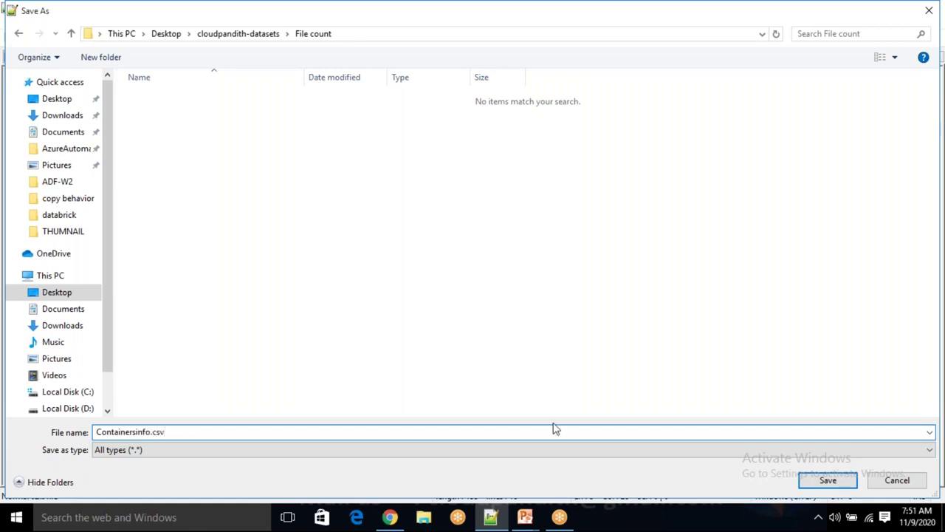
{"action": "left_click", "coordinate": [830, 482]}
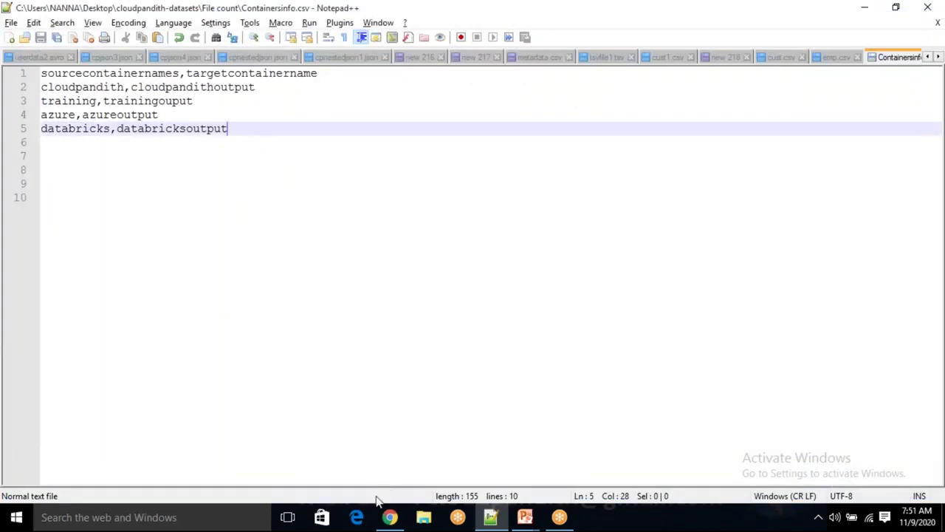
{"action": "left_click", "coordinate": [389, 517]}
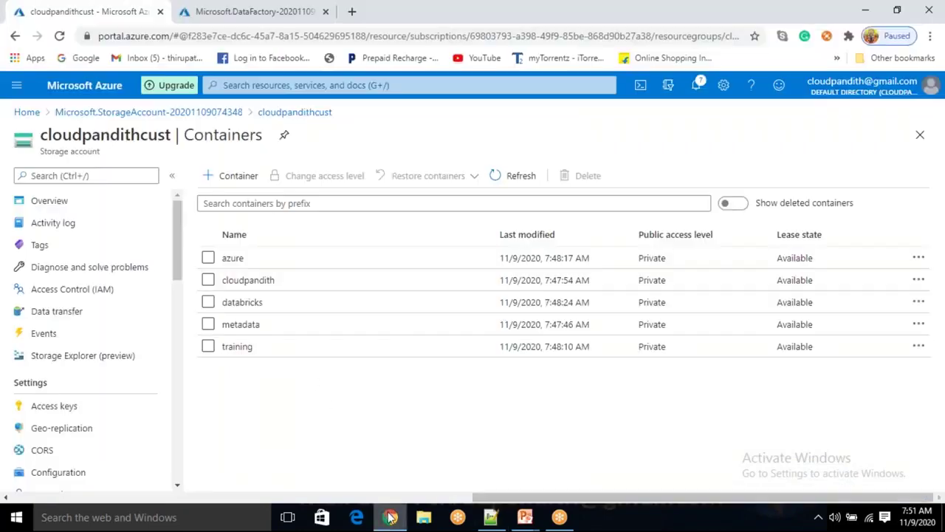
In the metadata container, choose Desktop > cloudpandith-datasets > File count > Containersinfo for upload
{"action": "left_click", "coordinate": [255, 330]}
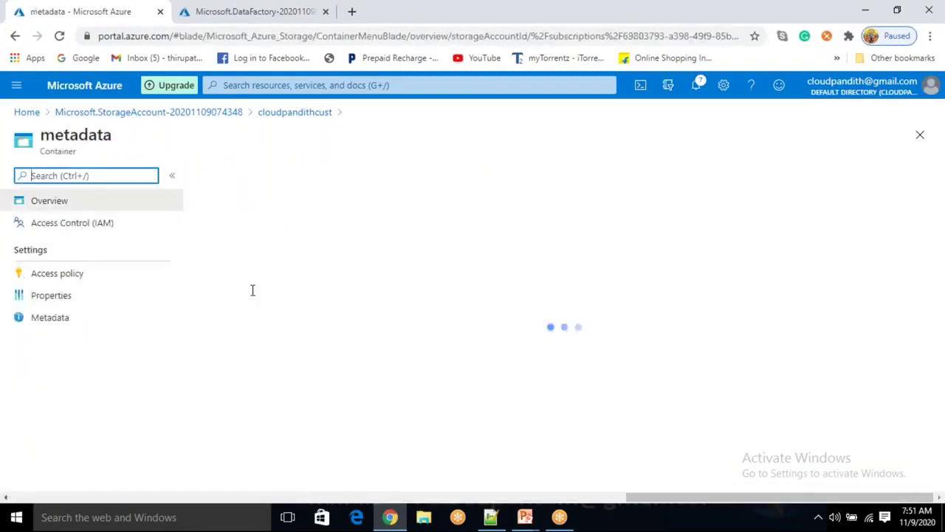
{"action": "left_click", "coordinate": [232, 180]}
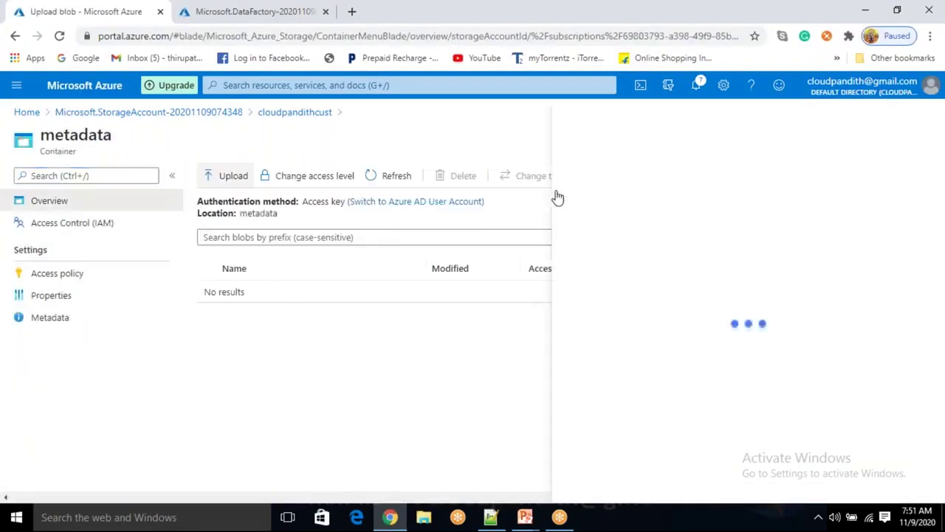
{"action": "left_click", "coordinate": [848, 181]}
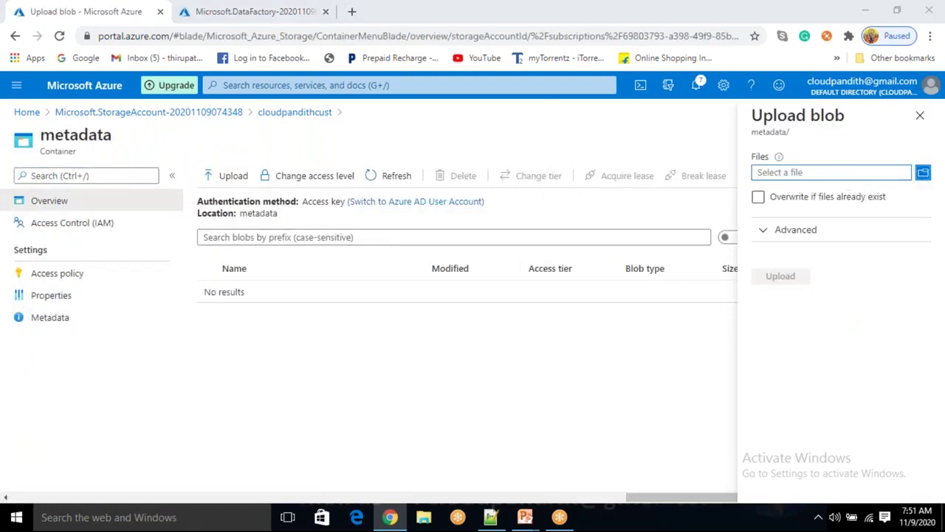
{"action": "left_click", "coordinate": [70, 103]}
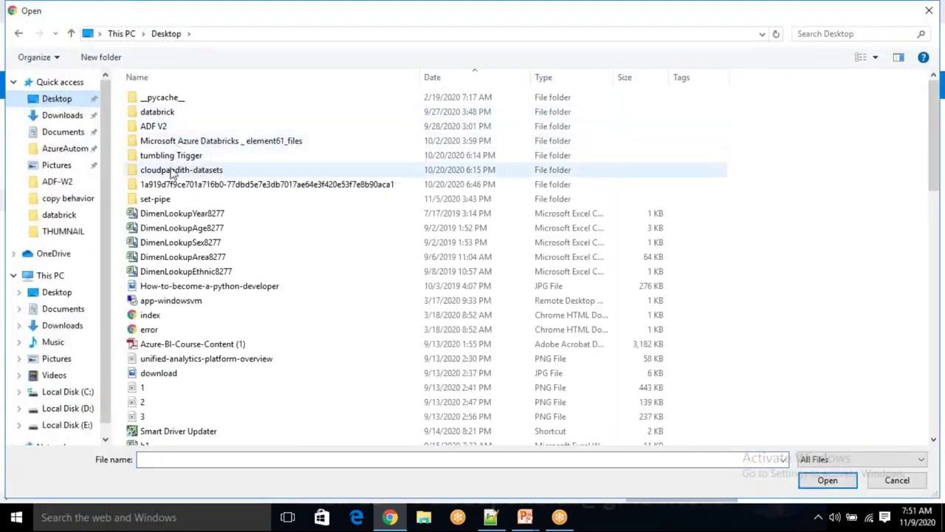
{"action": "double_click", "coordinate": [177, 170]}
{"action": "double_click", "coordinate": [187, 113]}
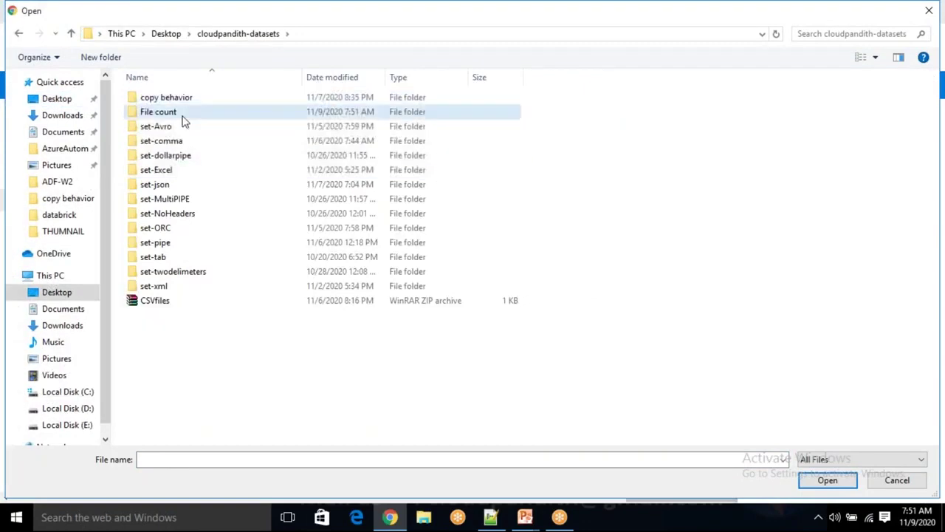
{"action": "left_click", "coordinate": [185, 102]}
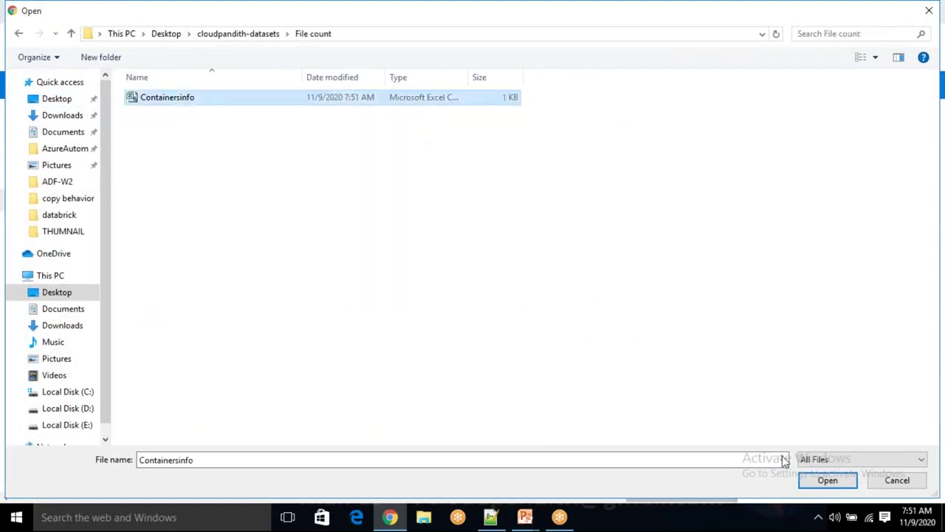
{"action": "left_click", "coordinate": [840, 483]}
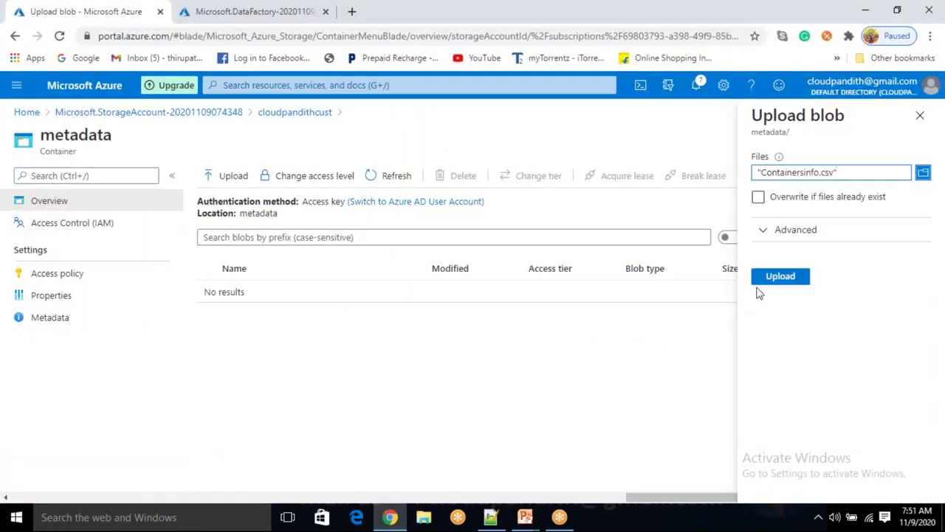
Upload Containersinfo.csv and open its blob details
{"action": "left_click", "coordinate": [772, 285]}
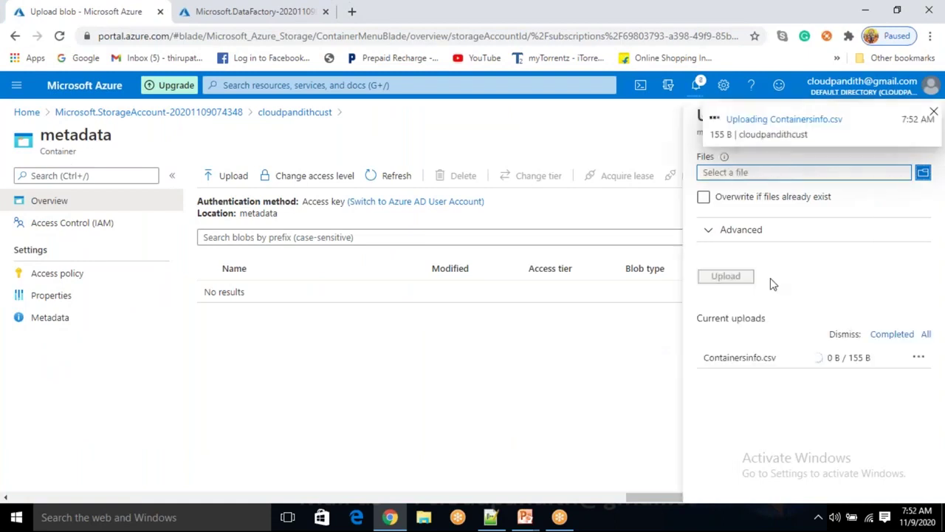
{"action": "left_click", "coordinate": [933, 114]}
{"action": "left_click", "coordinate": [920, 116]}
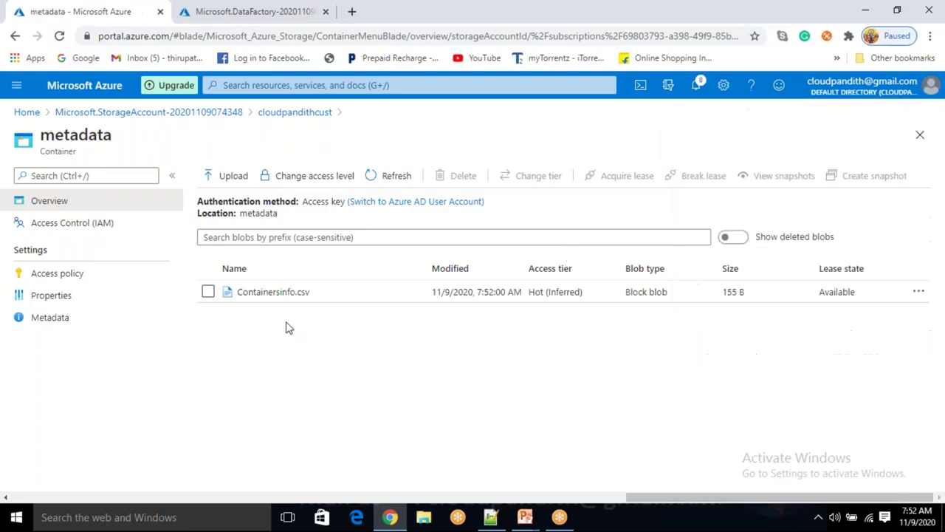
{"action": "left_click", "coordinate": [273, 293]}
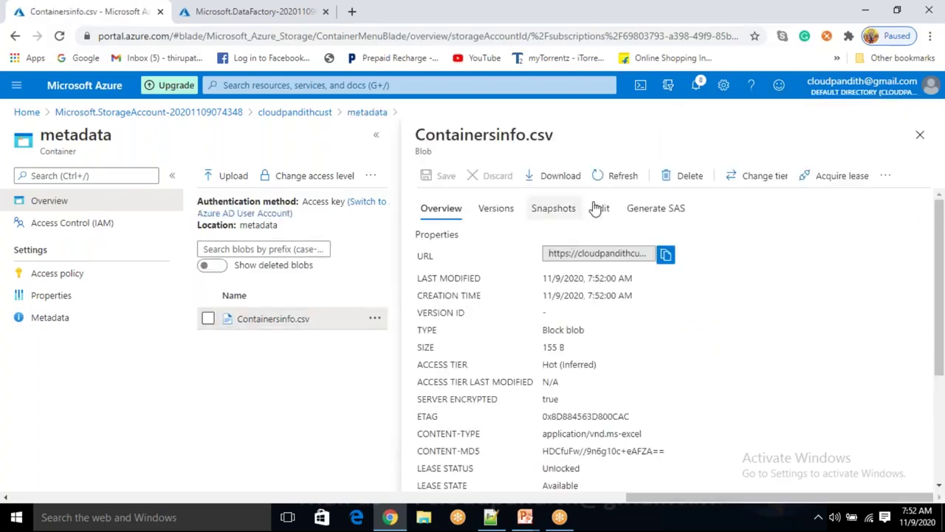
{"action": "left_click", "coordinate": [598, 208]}
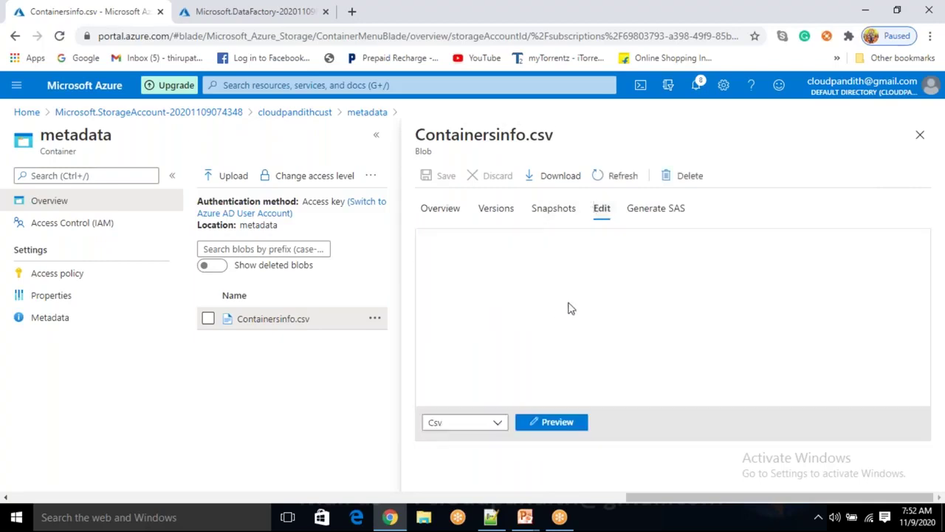
{"action": "left_click", "coordinate": [567, 277]}
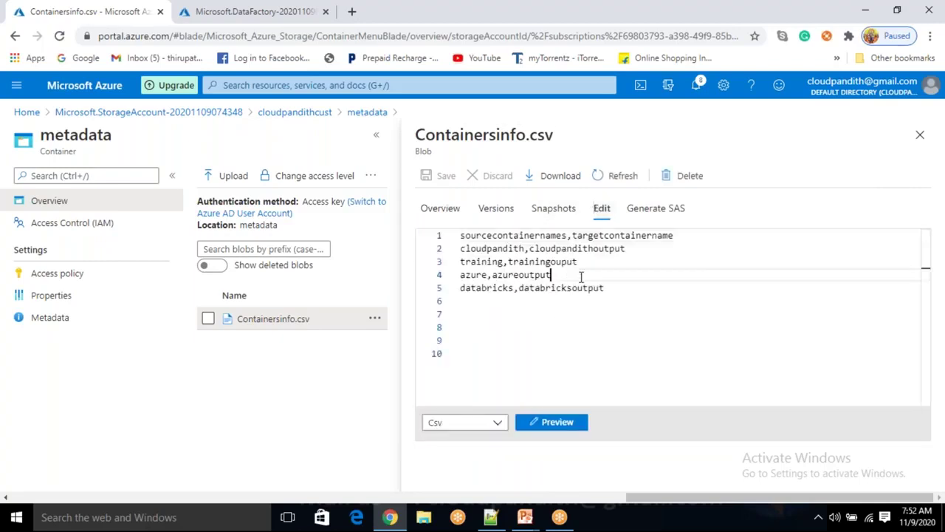
{"action": "left_click_drag", "start_coordinate": [604, 288], "coordinate": [459, 235]}
{"action": "left_click", "coordinate": [586, 332]}
{"action": "left_click_drag", "start_coordinate": [633, 299], "coordinate": [466, 251]}
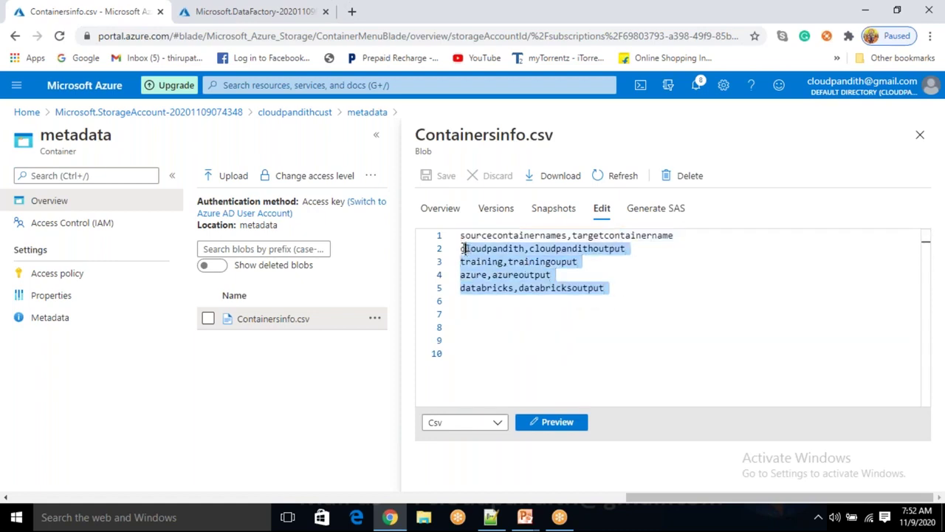
{"action": "double_click", "coordinate": [502, 235]}
{"action": "double_click", "coordinate": [604, 235]}
{"action": "double_click", "coordinate": [506, 249]}
{"action": "double_click", "coordinate": [569, 235]}
{"action": "double_click", "coordinate": [562, 248]}
{"action": "double_click", "coordinate": [473, 262]}
{"action": "double_click", "coordinate": [541, 262]}
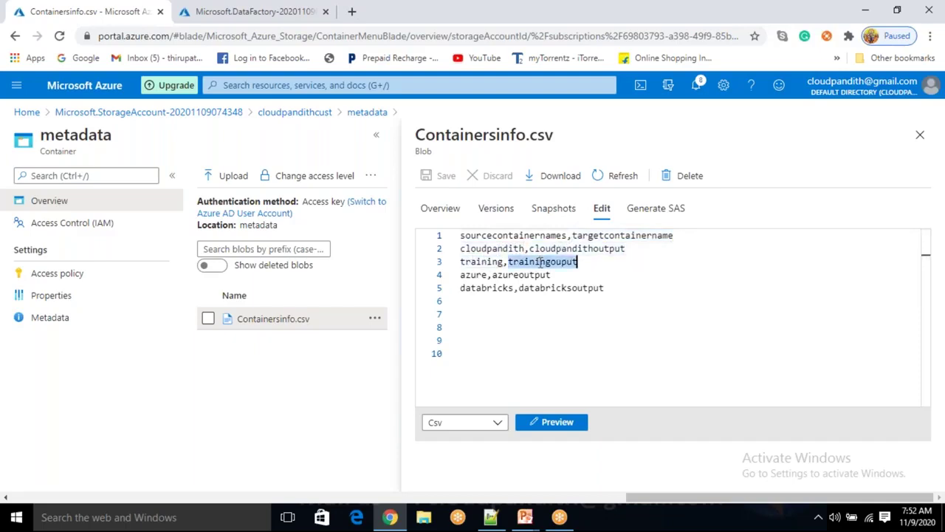
{"action": "double_click", "coordinate": [473, 274]}
{"action": "left_click", "coordinate": [527, 275]}
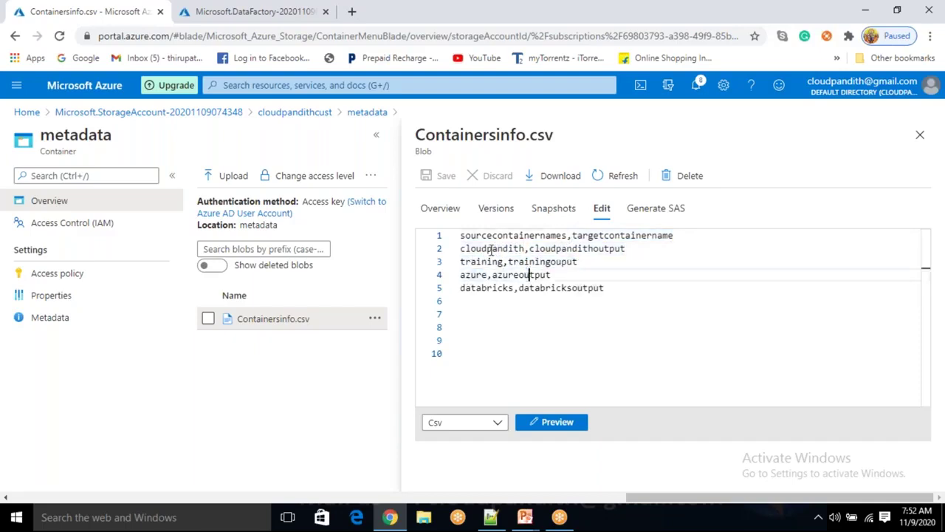
{"action": "double_click", "coordinate": [513, 249]}
{"action": "double_click", "coordinate": [487, 288]}
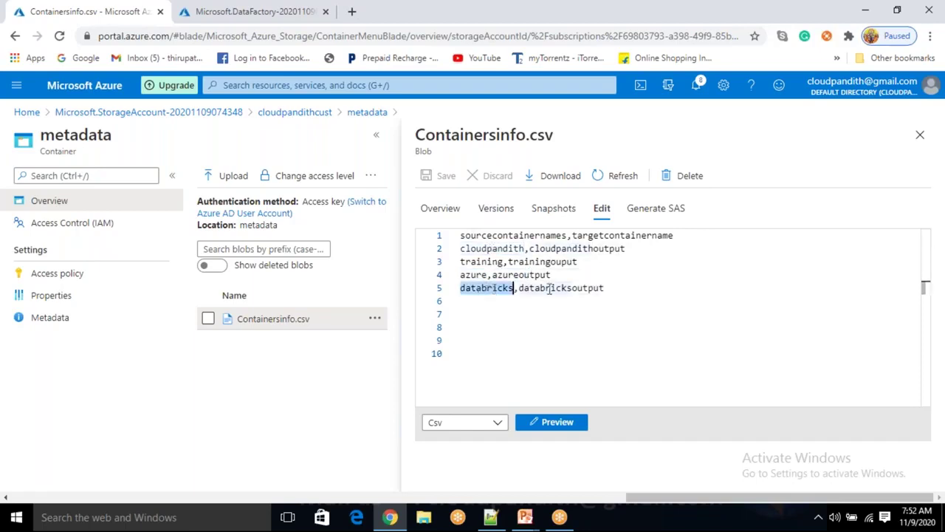
{"action": "double_click", "coordinate": [568, 287]}
{"action": "left_click", "coordinate": [920, 135]}
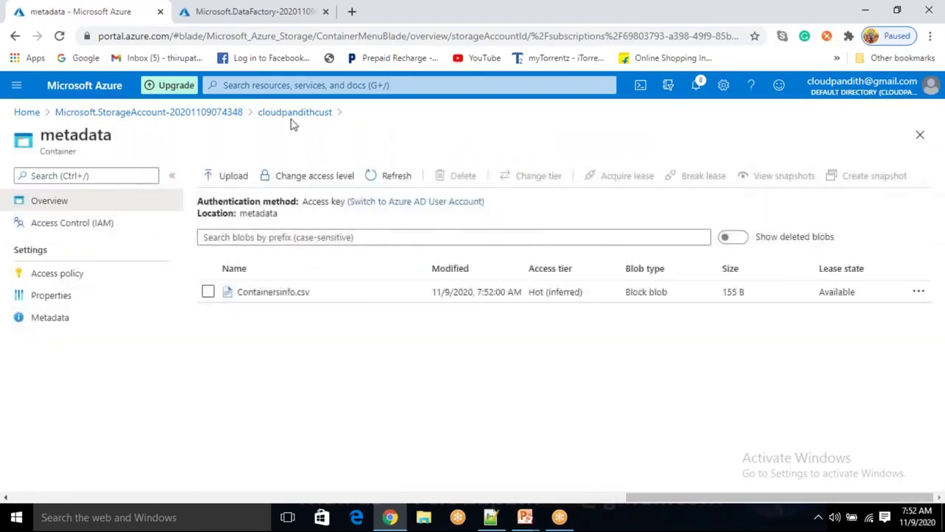
{"action": "left_click", "coordinate": [294, 113]}
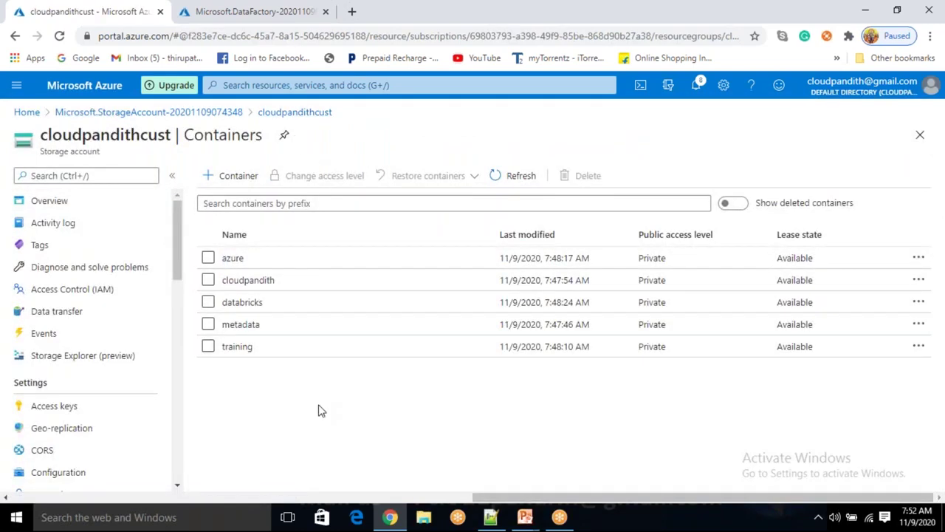
Upload emp.csv and cust.csv, selected together from cloudpandith-datasets\set-comma, into the cloudpandith container
{"action": "left_click", "coordinate": [274, 281]}
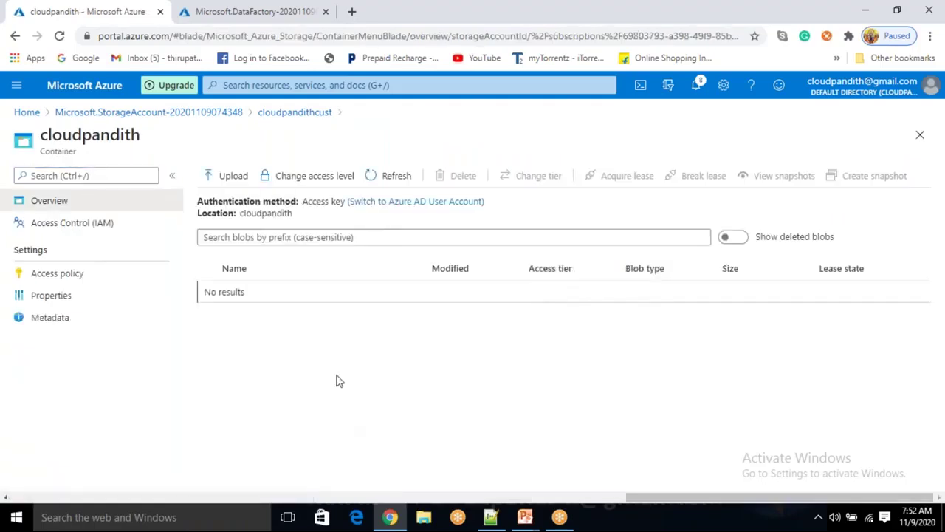
{"action": "left_click", "coordinate": [226, 176]}
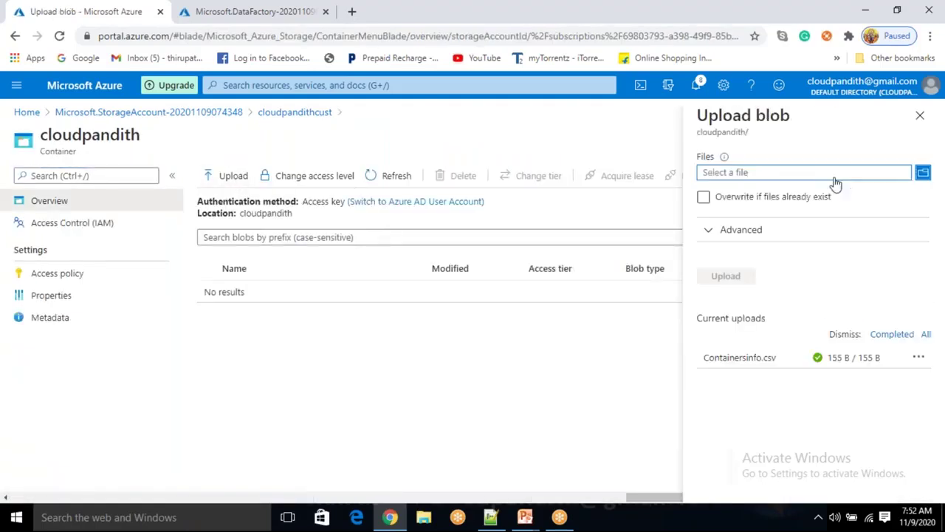
{"action": "left_click", "coordinate": [818, 177]}
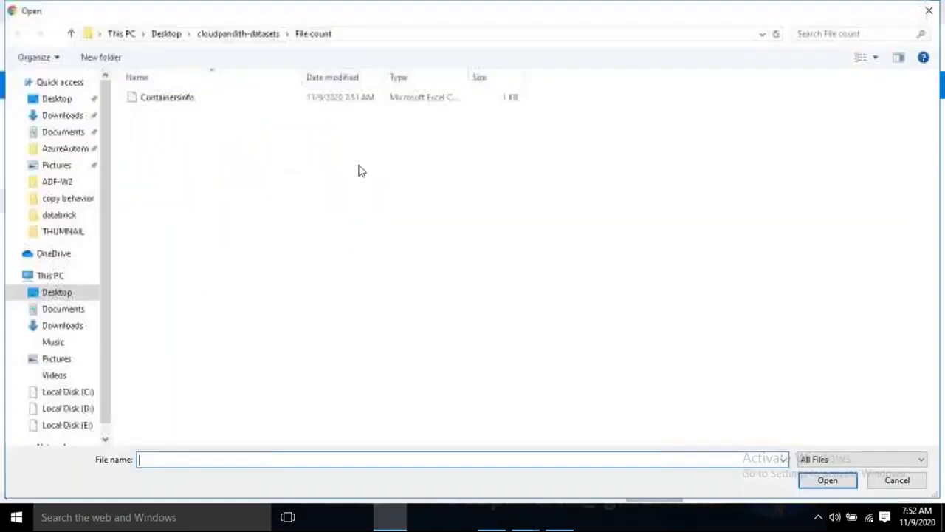
{"action": "left_click", "coordinate": [228, 34]}
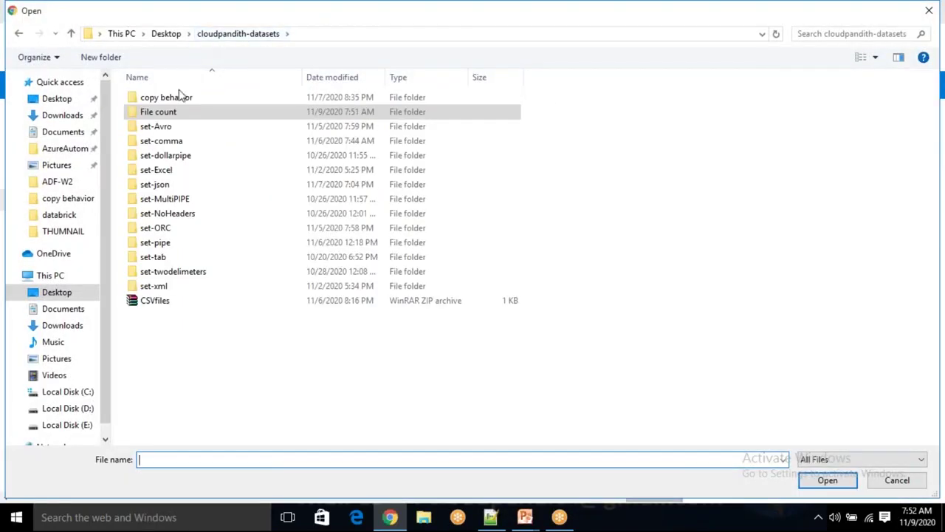
{"action": "double_click", "coordinate": [180, 141]}
{"action": "left_click", "coordinate": [186, 116]}
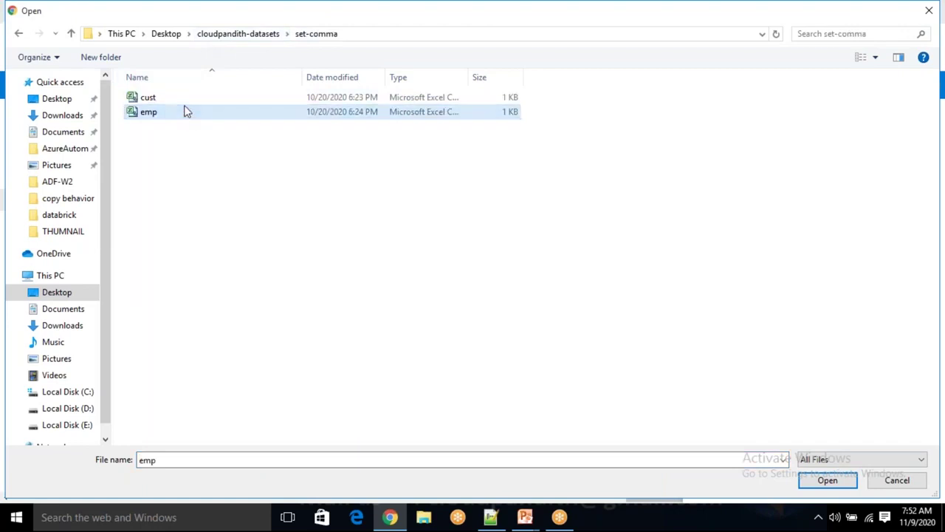
{"action": "key", "text": "shift+Up"}
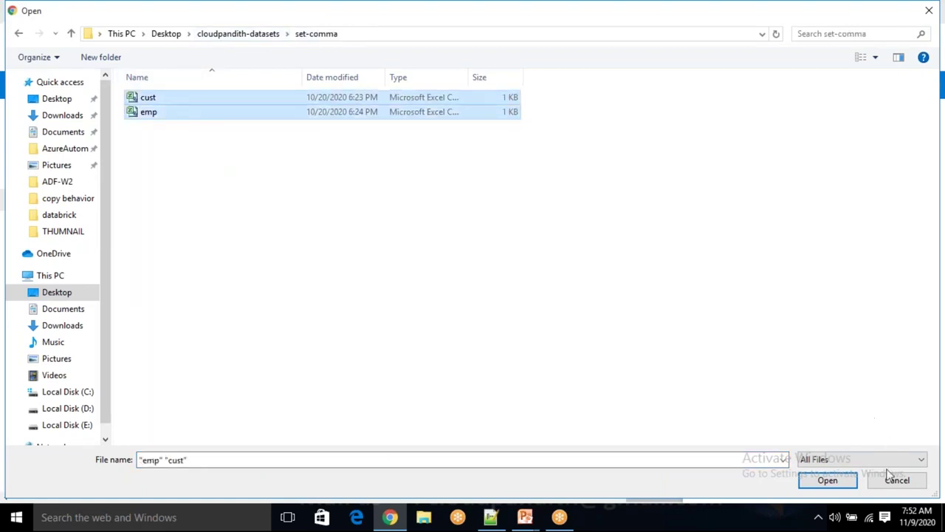
{"action": "left_click", "coordinate": [833, 486]}
{"action": "left_click", "coordinate": [735, 276]}
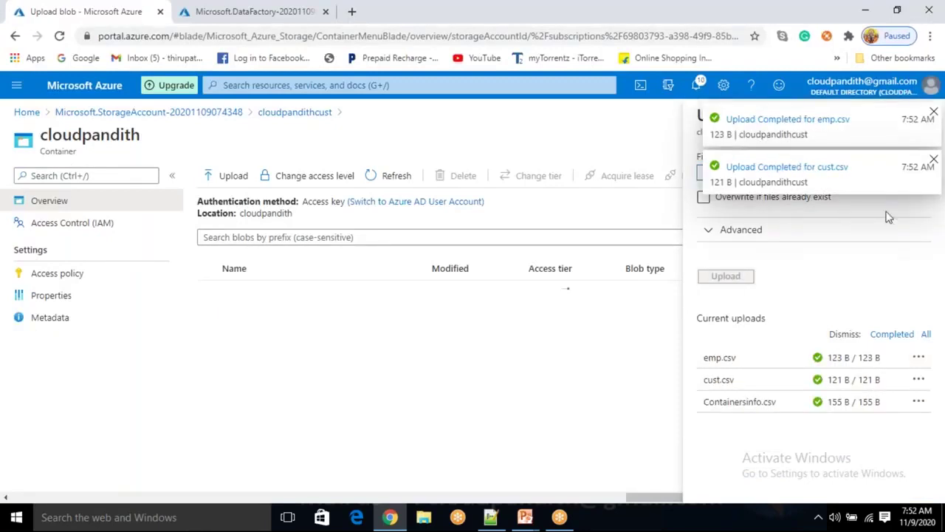
{"action": "left_click", "coordinate": [934, 160]}
{"action": "left_click", "coordinate": [934, 109]}
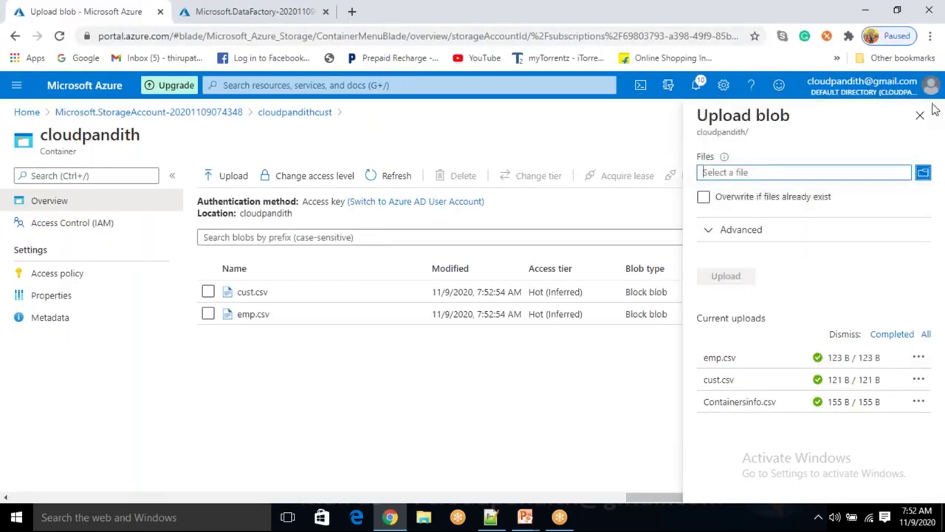
In the training container, choose pipelinefile1, pipelinefile2 and pipelinefile3 from set-pipe for upload
{"action": "left_click", "coordinate": [920, 114]}
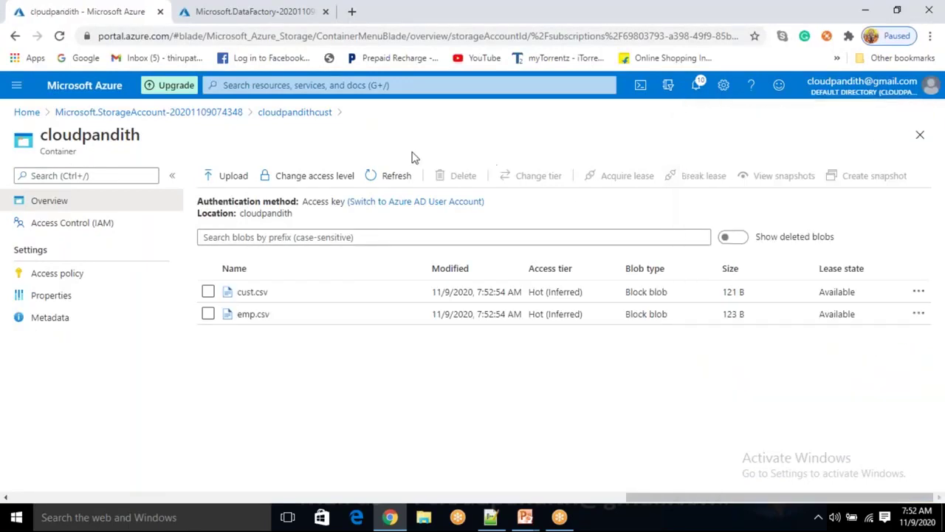
{"action": "left_click", "coordinate": [325, 112]}
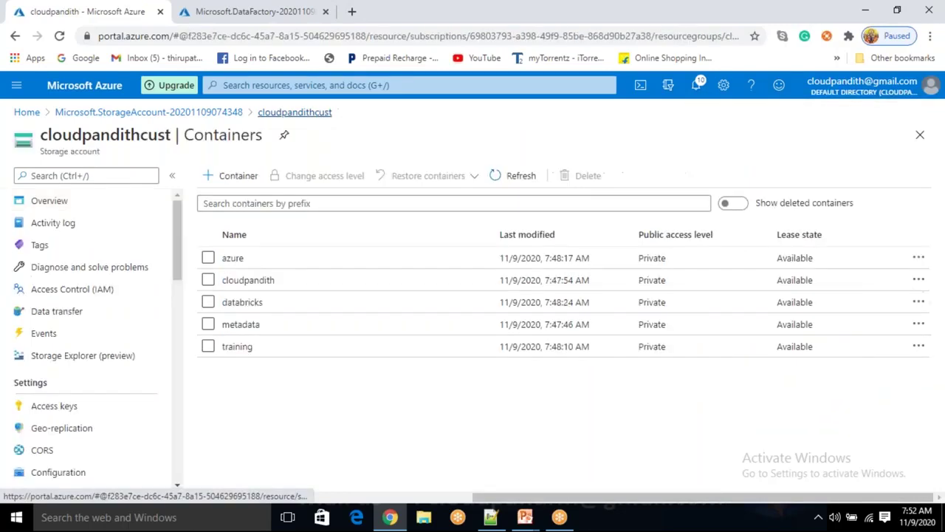
{"action": "left_click", "coordinate": [265, 347]}
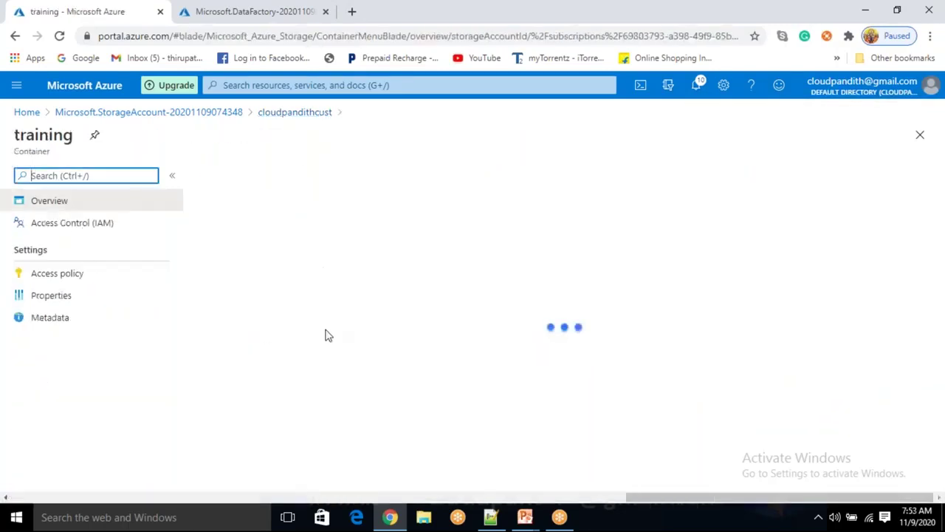
{"action": "left_click", "coordinate": [232, 176]}
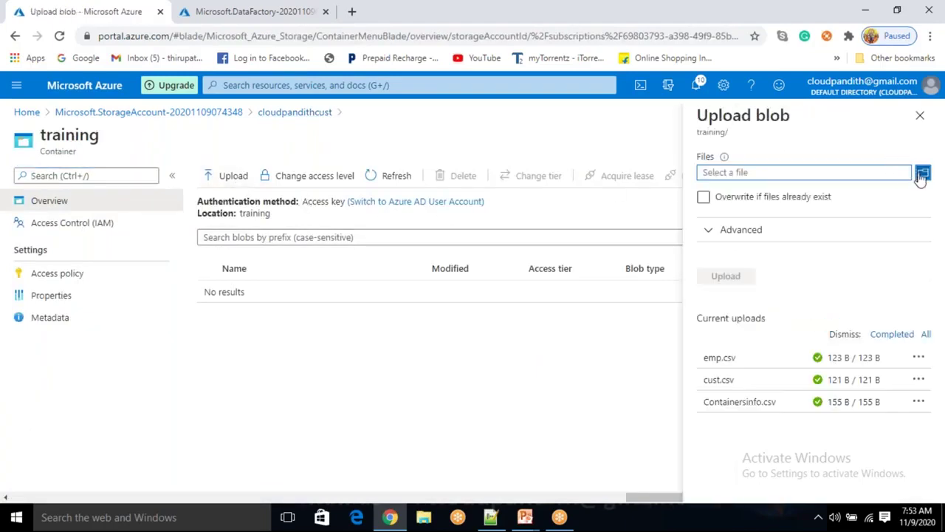
{"action": "left_click", "coordinate": [923, 173]}
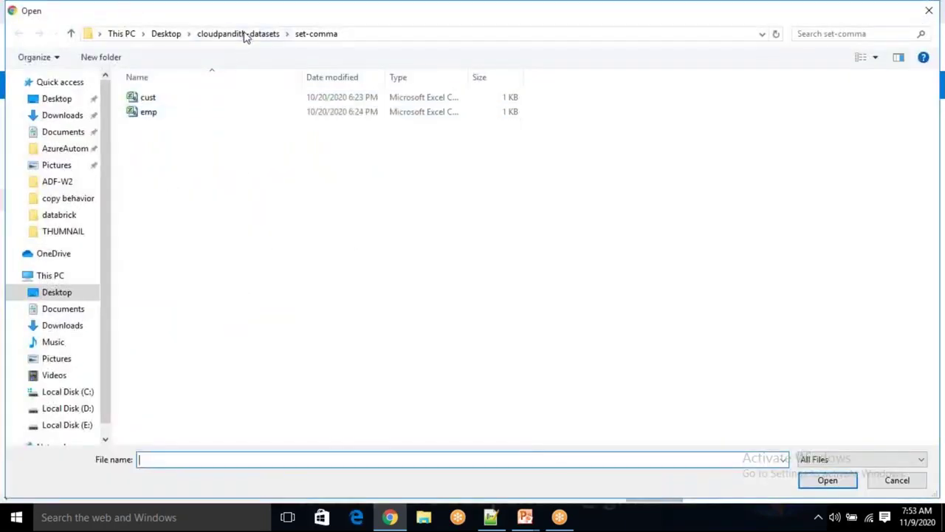
{"action": "left_click", "coordinate": [246, 36]}
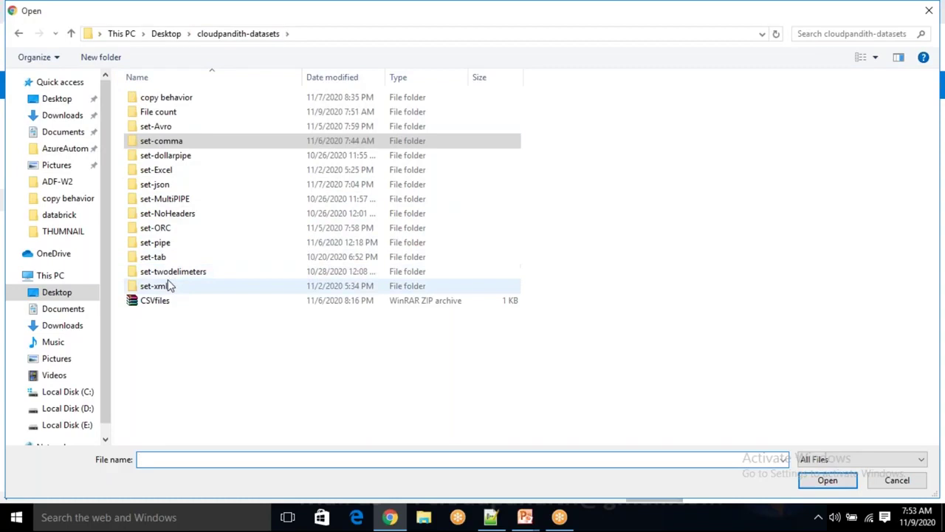
{"action": "double_click", "coordinate": [169, 242]}
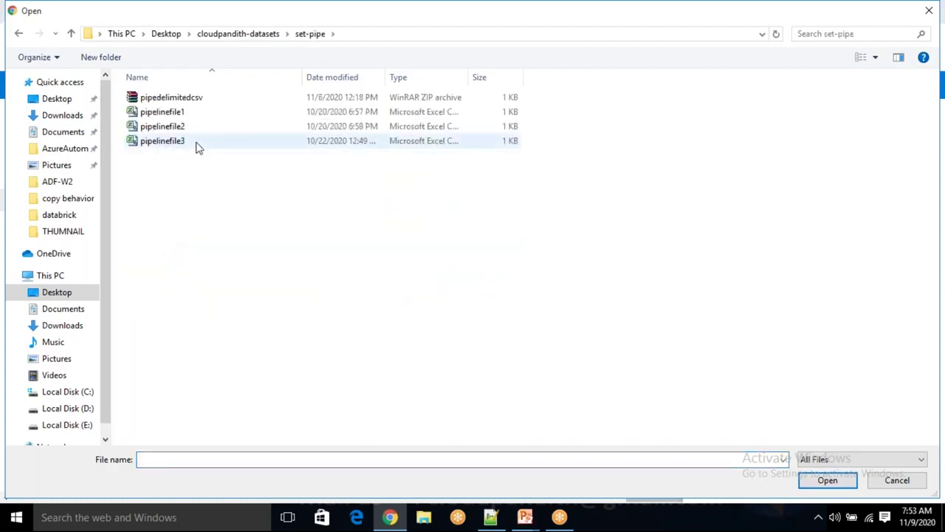
{"action": "left_click_drag", "start_coordinate": [196, 146], "coordinate": [191, 122]}
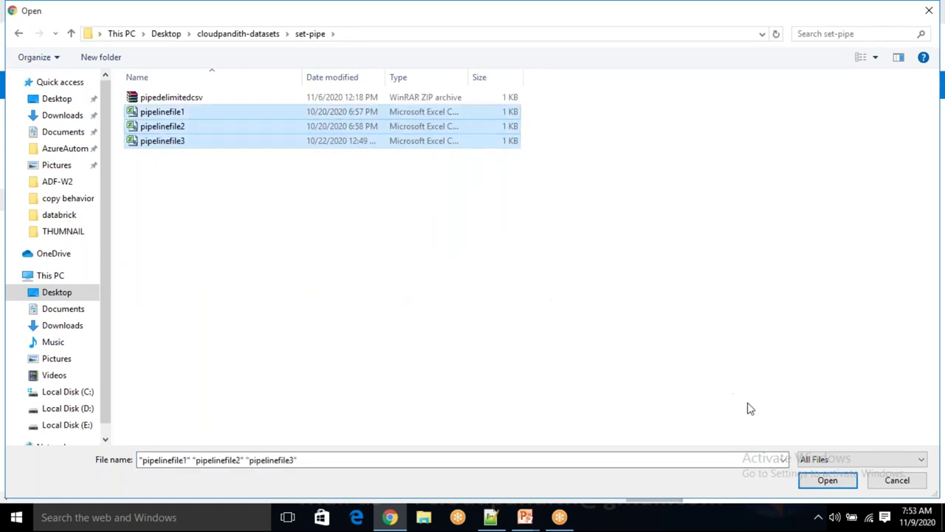
{"action": "left_click", "coordinate": [827, 479]}
Upload the three pipeline files and return to the storage account's containers
{"action": "left_click", "coordinate": [732, 276]}
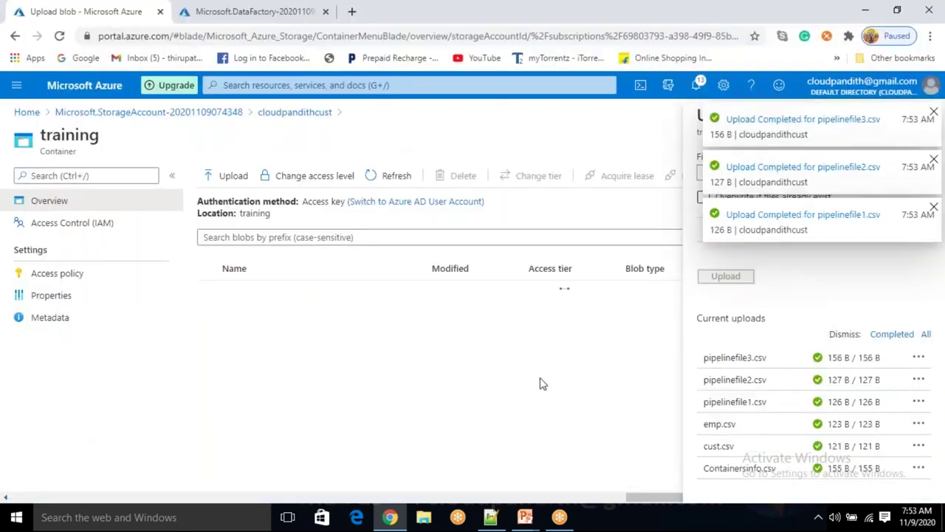
{"action": "left_click", "coordinate": [934, 162]}
{"action": "left_click", "coordinate": [933, 113]}
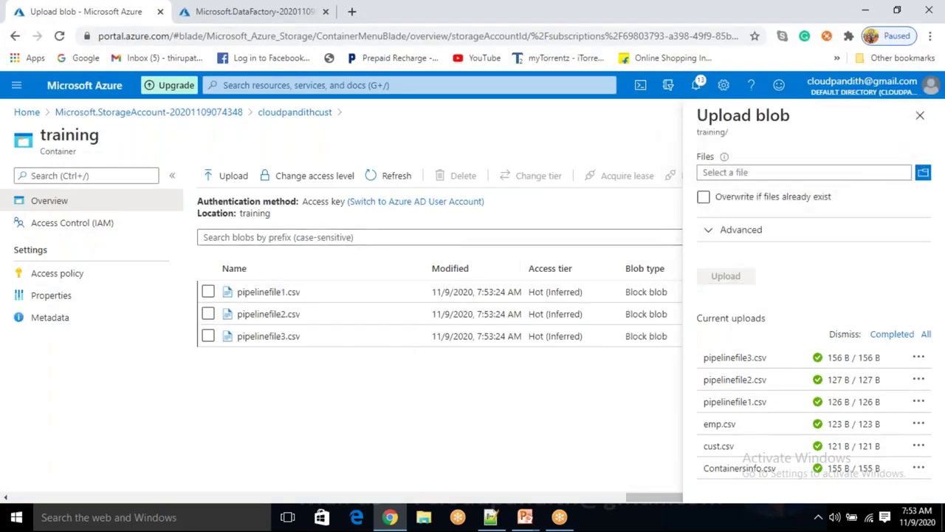
{"action": "left_click", "coordinate": [921, 115]}
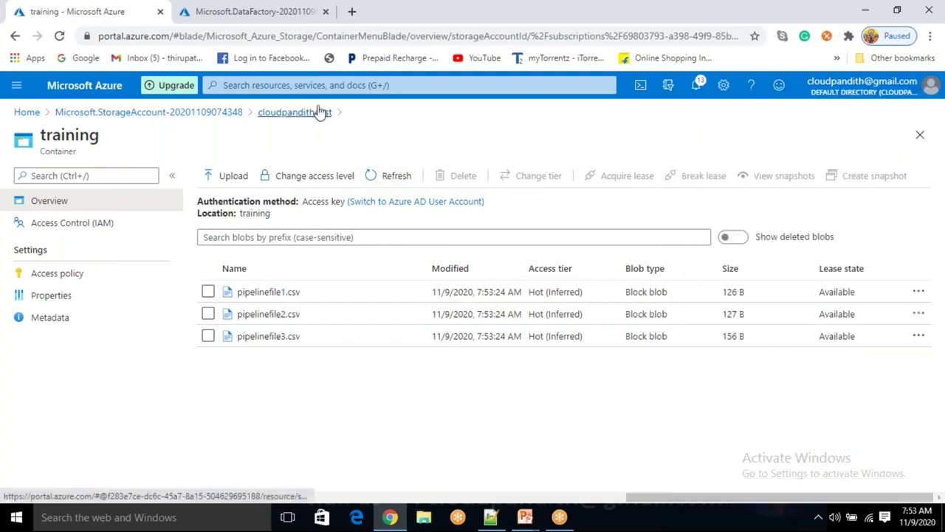
{"action": "left_click", "coordinate": [319, 112]}
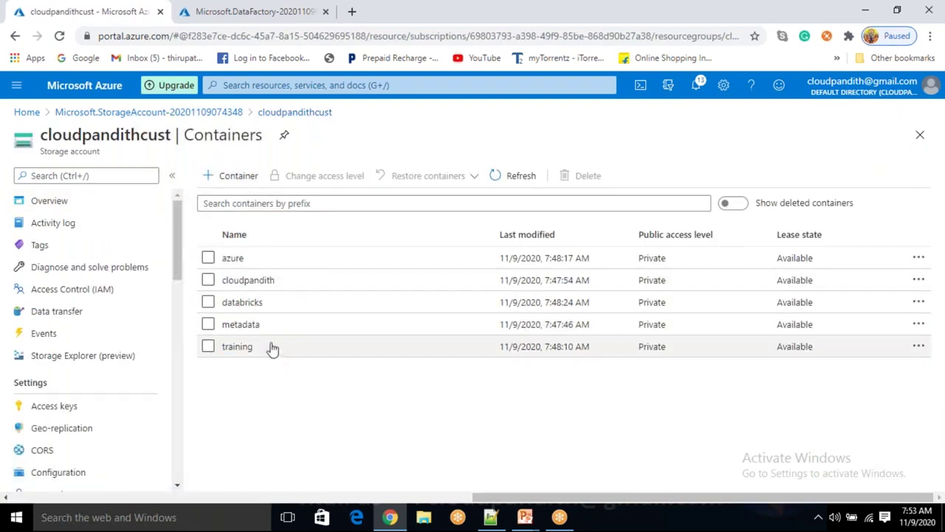
{"action": "left_click", "coordinate": [244, 347]}
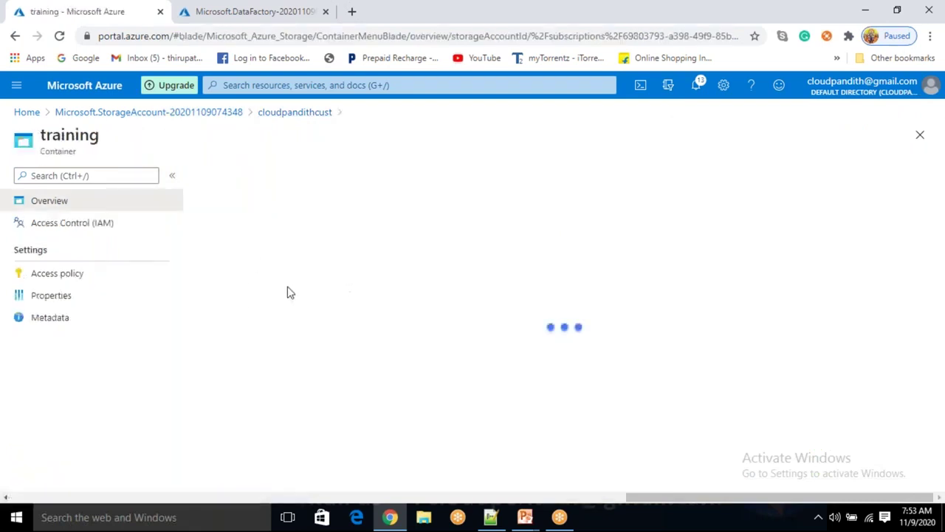
{"action": "left_click", "coordinate": [318, 115]}
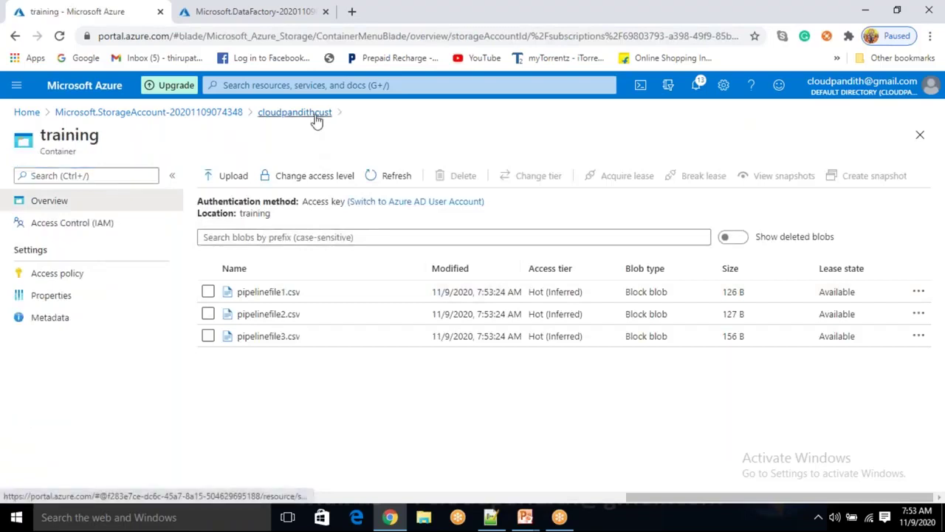
{"action": "left_click", "coordinate": [289, 281]}
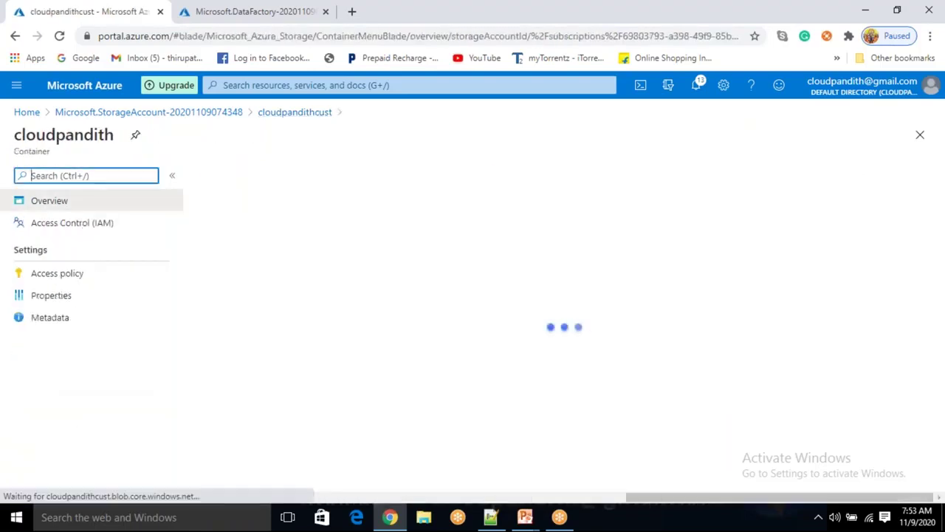
{"action": "left_click", "coordinate": [318, 113]}
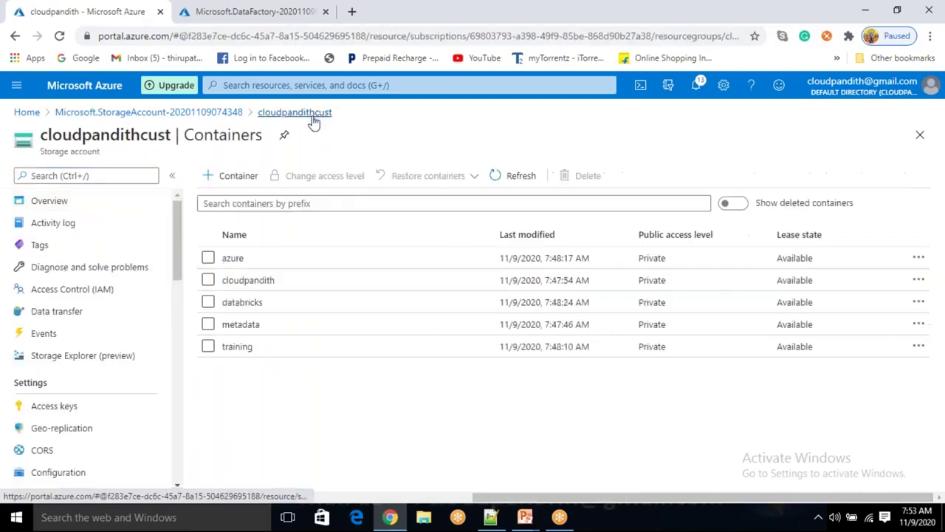
{"action": "left_click", "coordinate": [256, 324]}
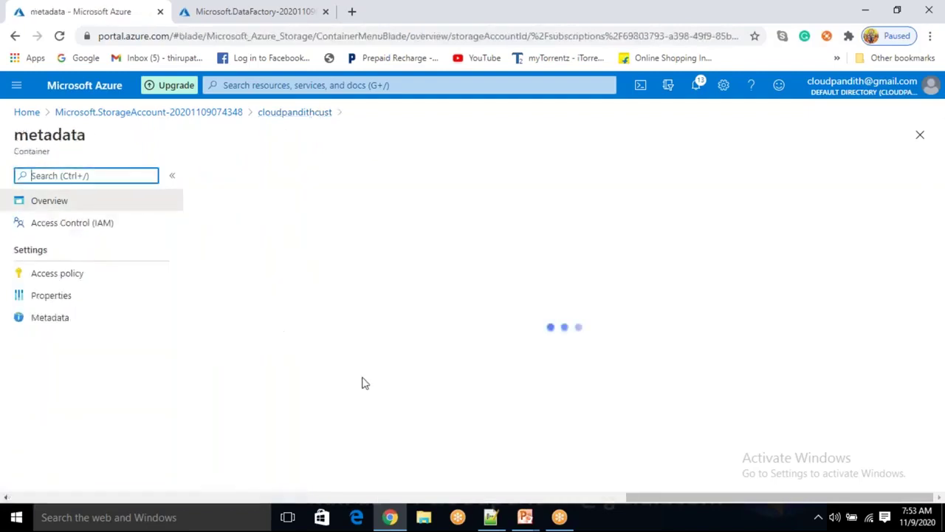
{"action": "left_click", "coordinate": [303, 114]}
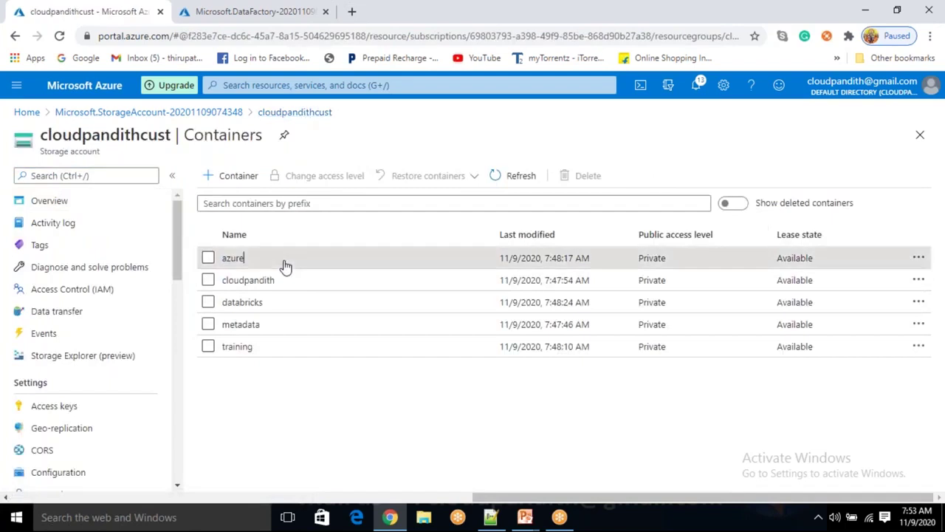
{"action": "left_click", "coordinate": [283, 265]}
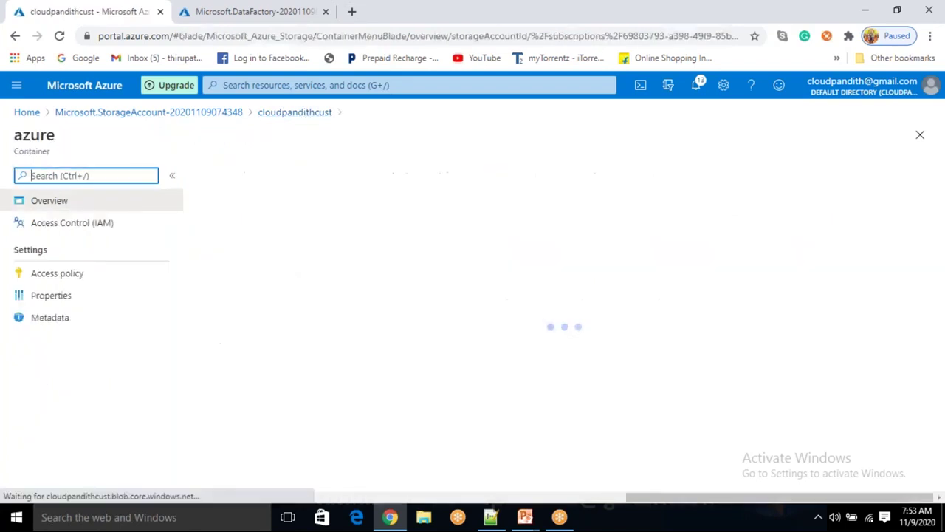
{"action": "left_click", "coordinate": [315, 114]}
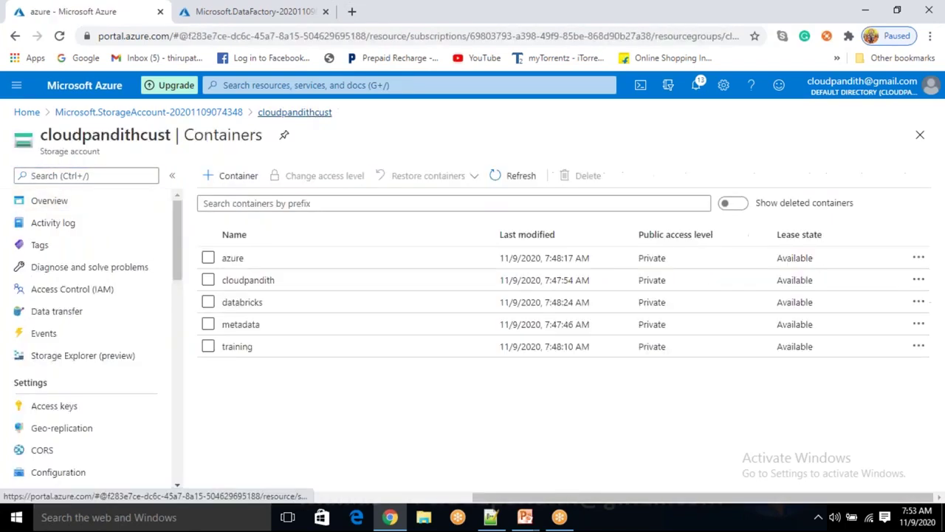
{"action": "left_click", "coordinate": [283, 302]}
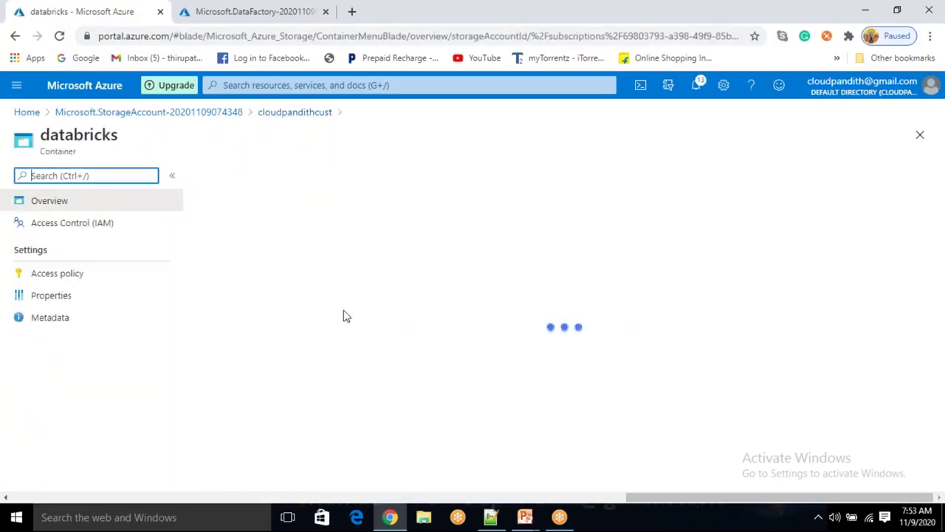
{"action": "left_click", "coordinate": [299, 113]}
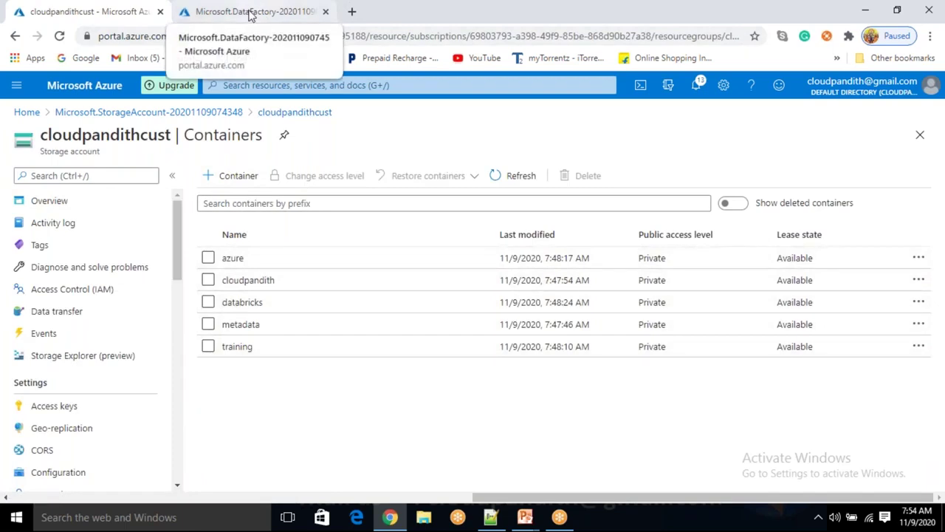
Go to the cloudpandithmpadfv2 data factory, launch Author & Monitor, and open Manage
{"action": "left_click", "coordinate": [252, 11]}
{"action": "left_click", "coordinate": [279, 385]}
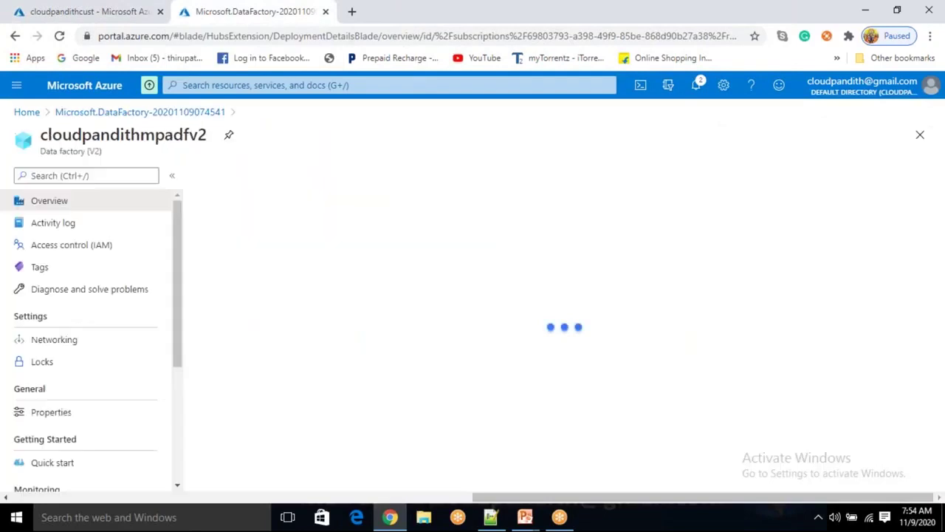
{"action": "left_click", "coordinate": [533, 378]}
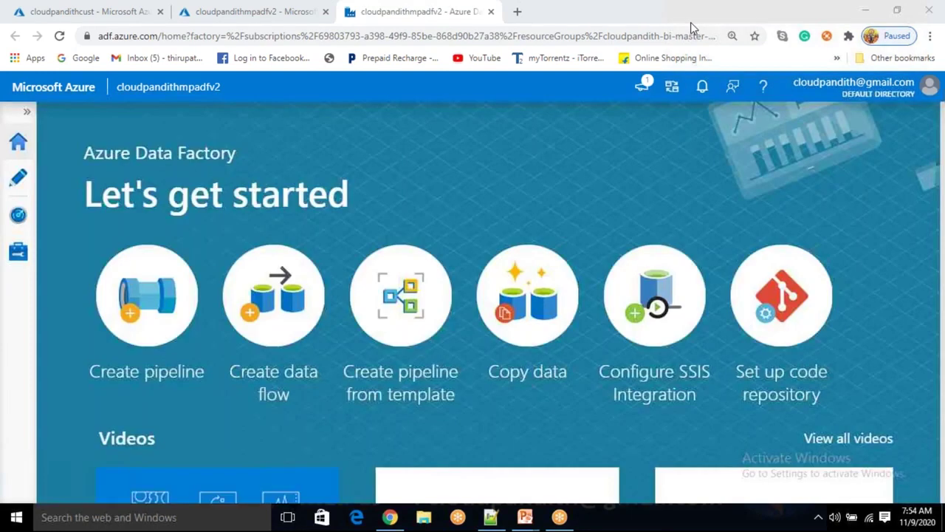
{"action": "left_click", "coordinate": [17, 253]}
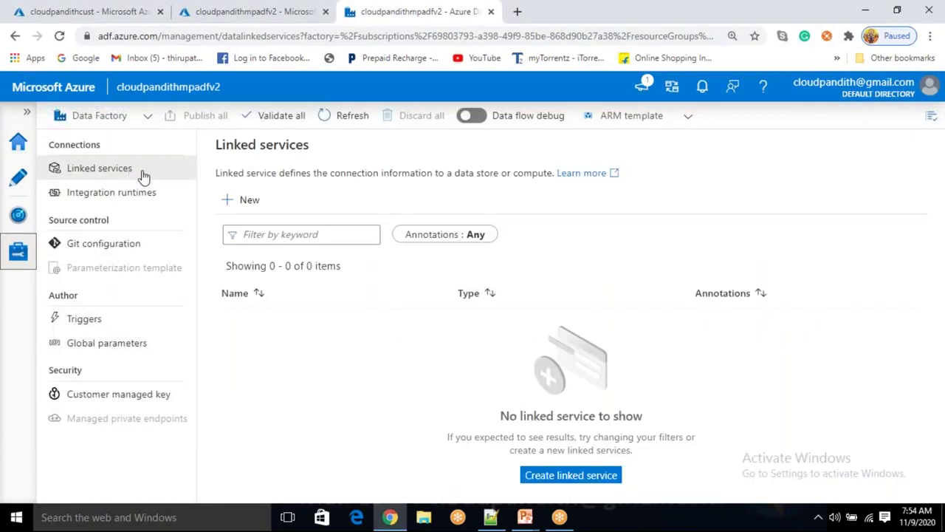
Start a new Azure Blob Storage linked service named LS_ABS
{"action": "left_click", "coordinate": [262, 213]}
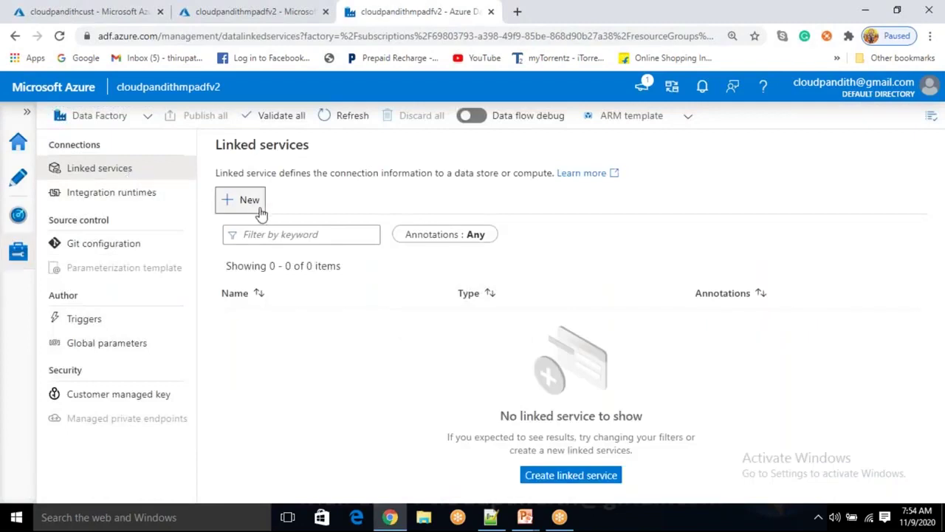
{"action": "left_click", "coordinate": [670, 434]}
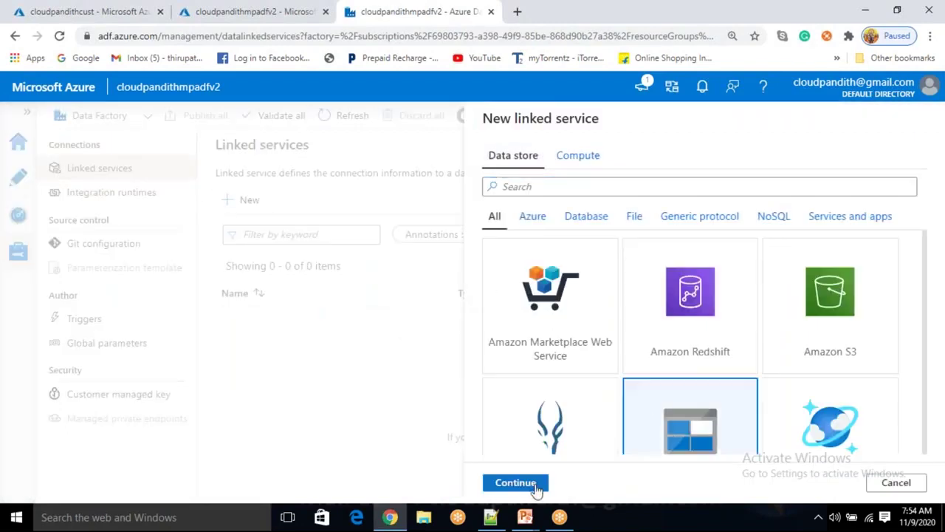
{"action": "left_click", "coordinate": [531, 488]}
{"action": "left_click_drag", "start_coordinate": [578, 167], "coordinate": [456, 171]}
{"action": "type", "text": "b"}
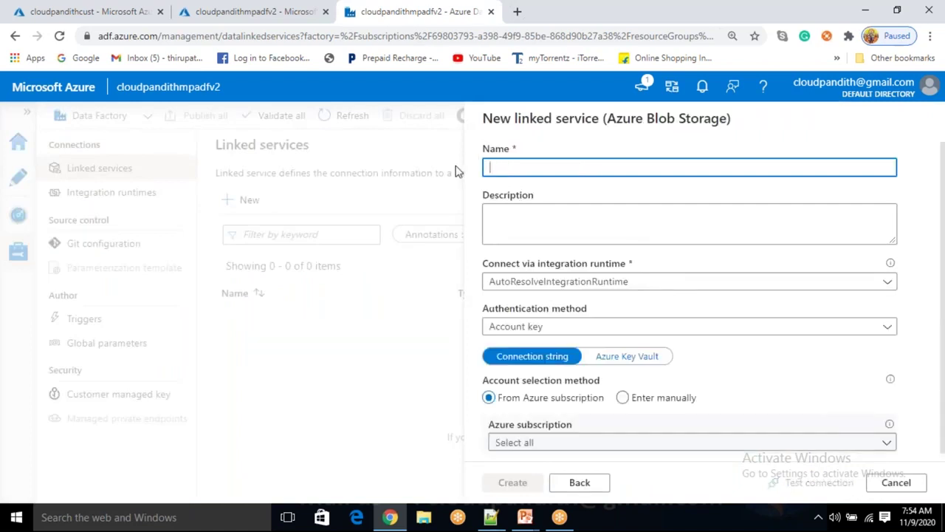
{"action": "key", "text": "BackSpace"}
{"action": "type", "text": "LS"}
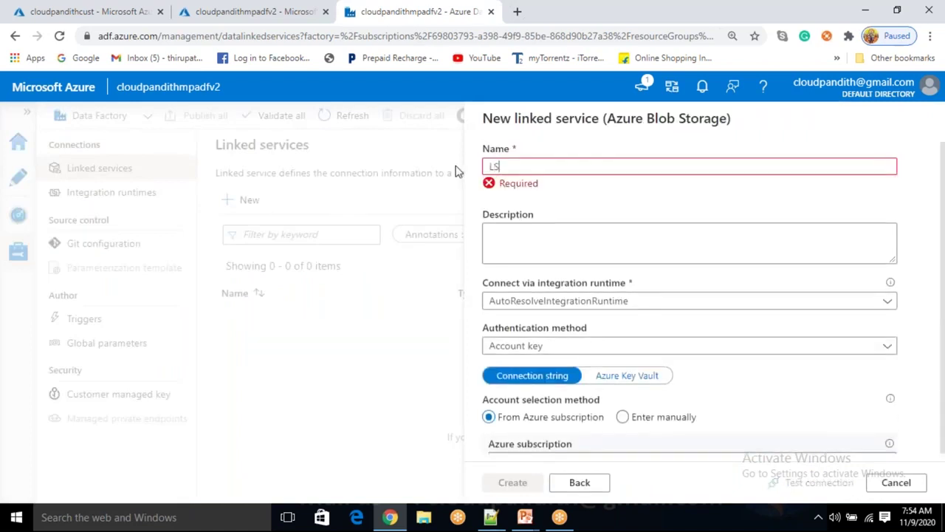
{"action": "type", "text": "_ABS"}
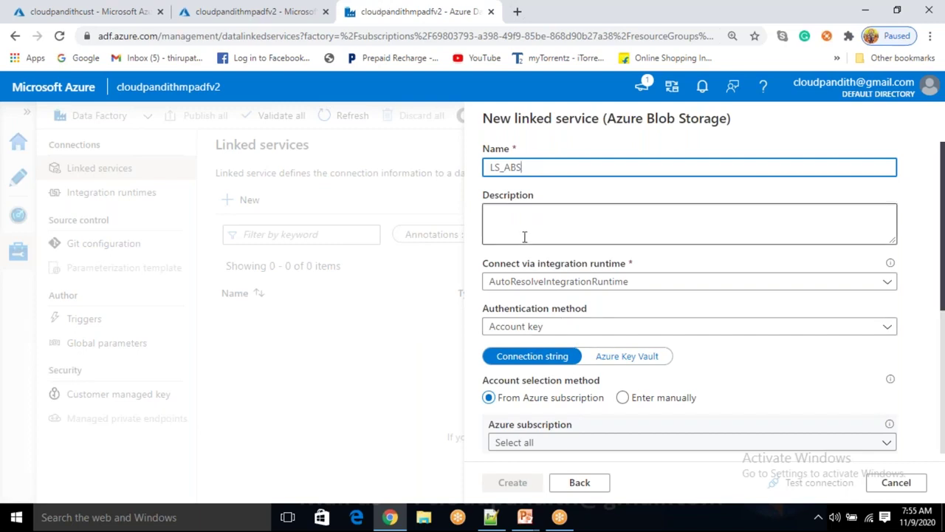
Connect LS_ABS by account key to the Free Trial subscription's storage account, test, and create it
{"action": "scroll", "coordinate": [576, 263], "scroll_direction": "down", "scroll_amount": 1}
{"action": "left_click", "coordinate": [570, 260]}
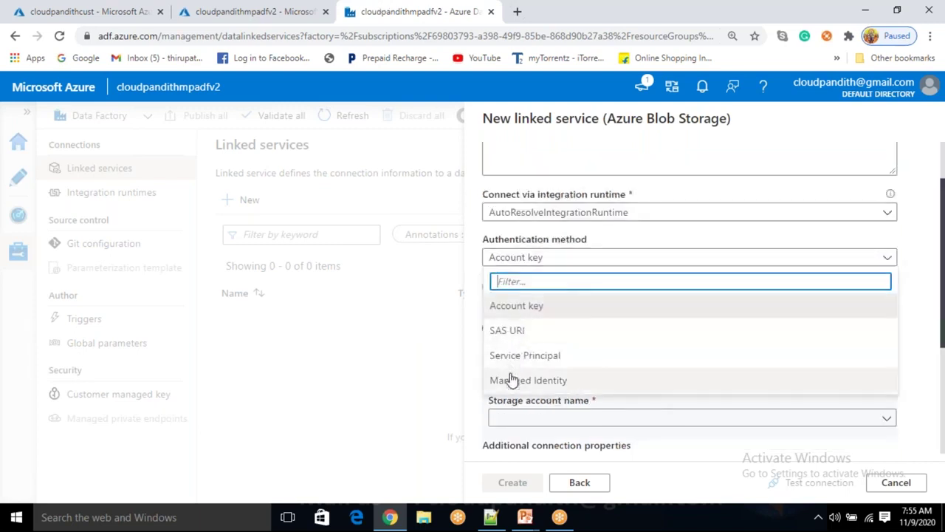
{"action": "left_click", "coordinate": [538, 309]}
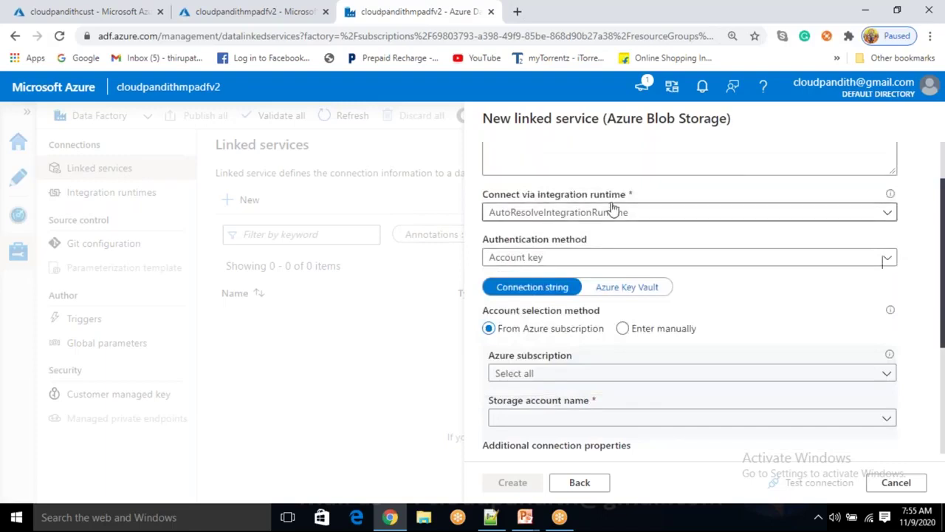
{"action": "left_click", "coordinate": [524, 375]}
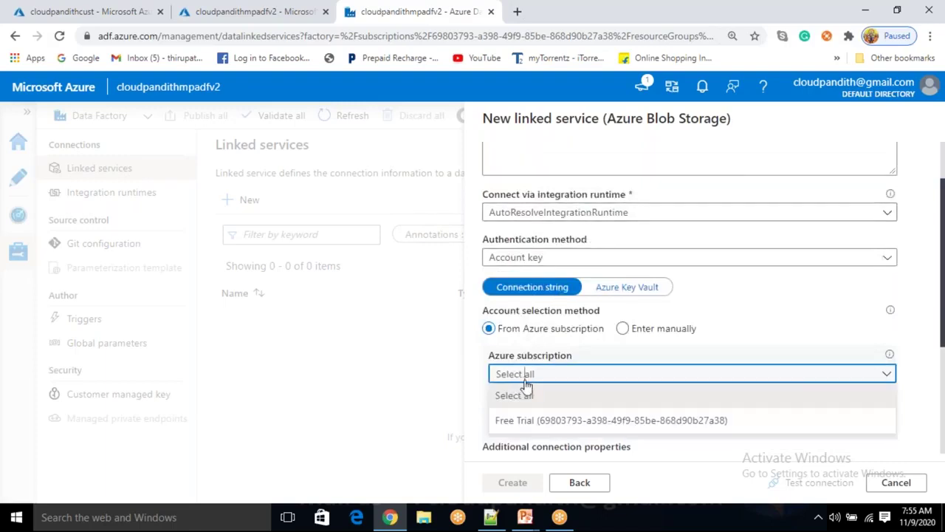
{"action": "left_click", "coordinate": [537, 418]}
{"action": "scroll", "coordinate": [541, 419], "scroll_direction": "down", "scroll_amount": 1}
{"action": "left_click", "coordinate": [565, 350]}
{"action": "left_click", "coordinate": [556, 370]}
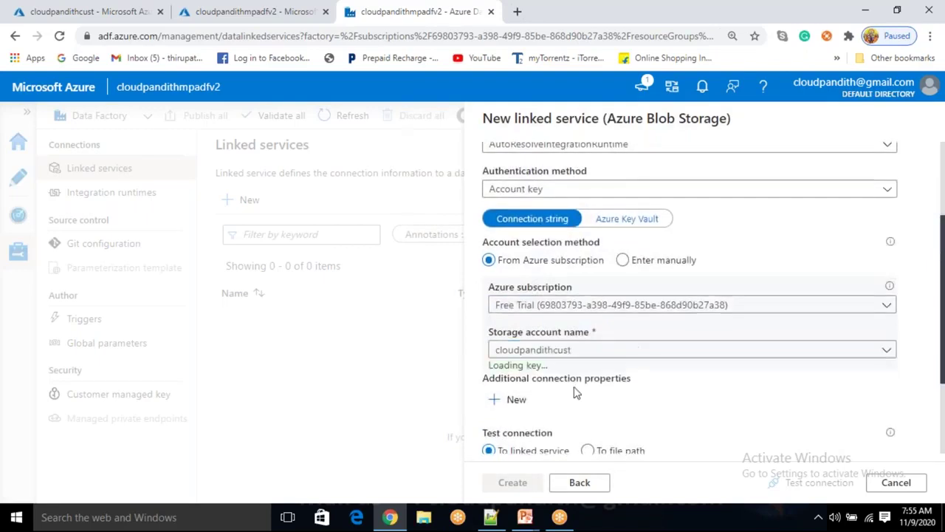
{"action": "left_click", "coordinate": [779, 483]}
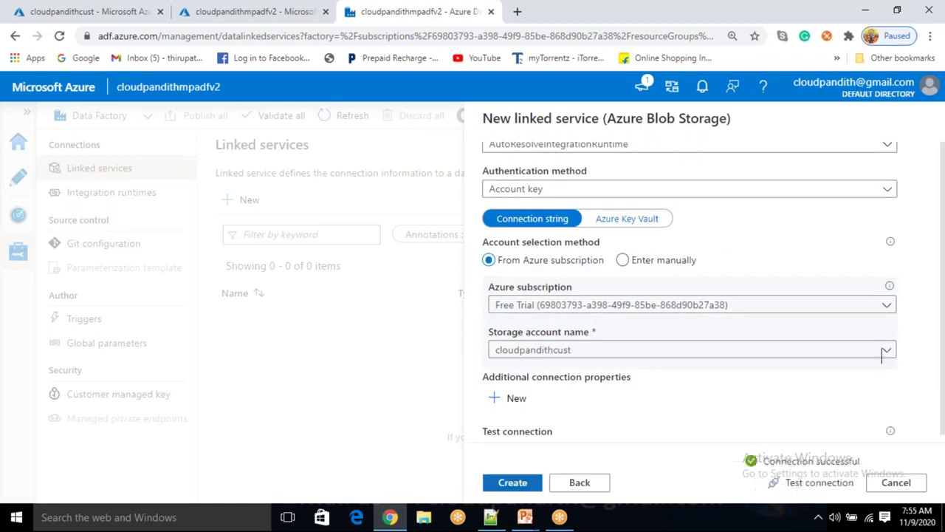
{"action": "left_click", "coordinate": [511, 486]}
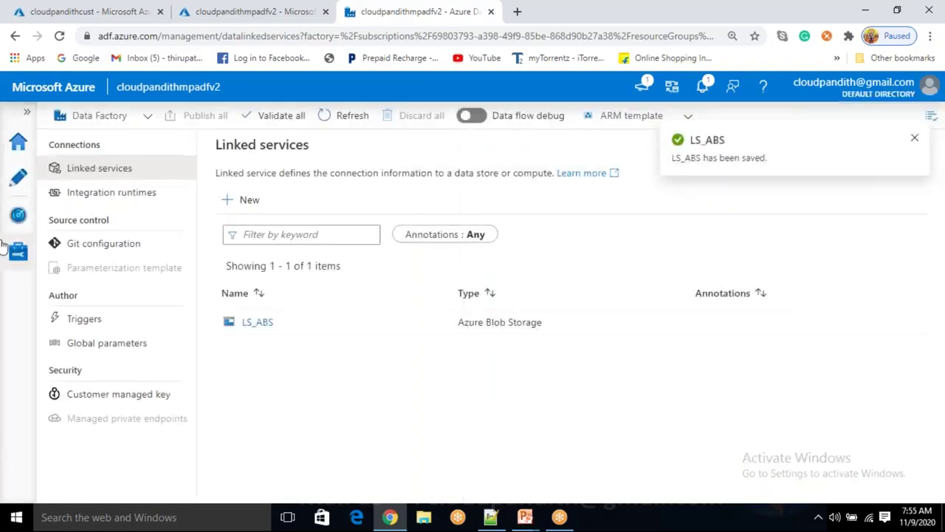
{"action": "left_click", "coordinate": [23, 191]}
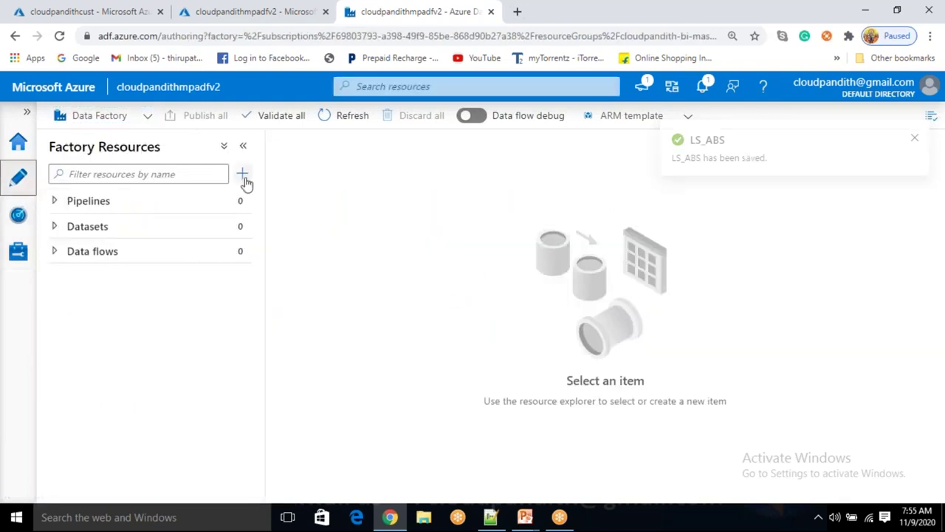
Create a new pipeline and rename pipeline1 to PL_DATA_Filecount
{"action": "left_click", "coordinate": [243, 176]}
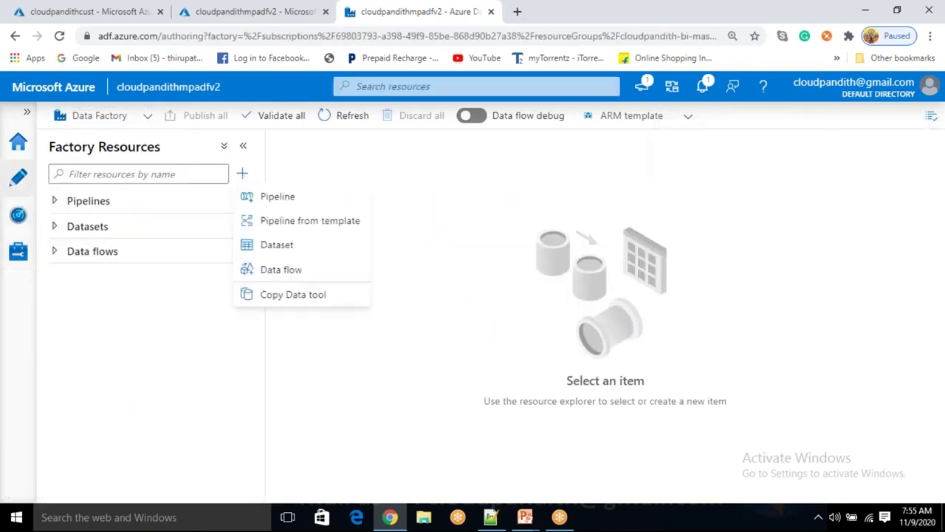
{"action": "left_click", "coordinate": [266, 204]}
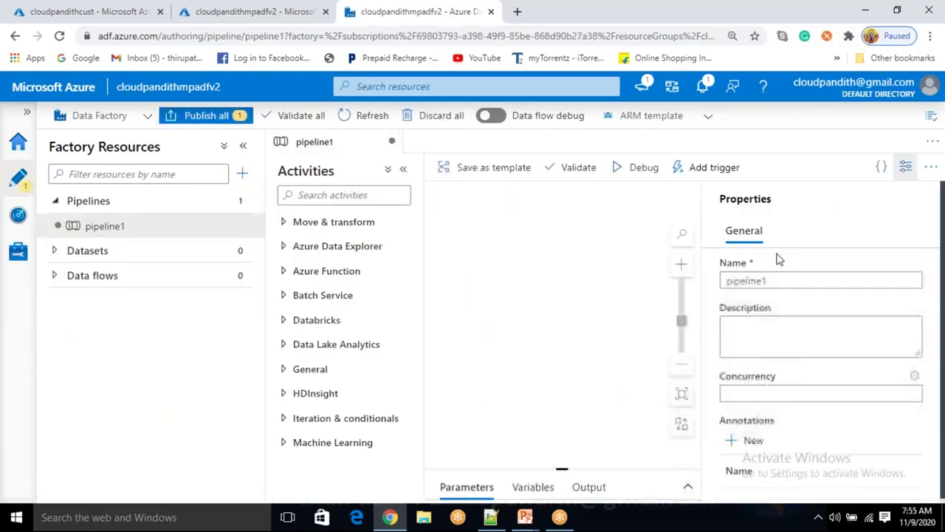
{"action": "left_click_drag", "start_coordinate": [776, 280], "coordinate": [702, 298]}
{"action": "left_click", "coordinate": [703, 297]}
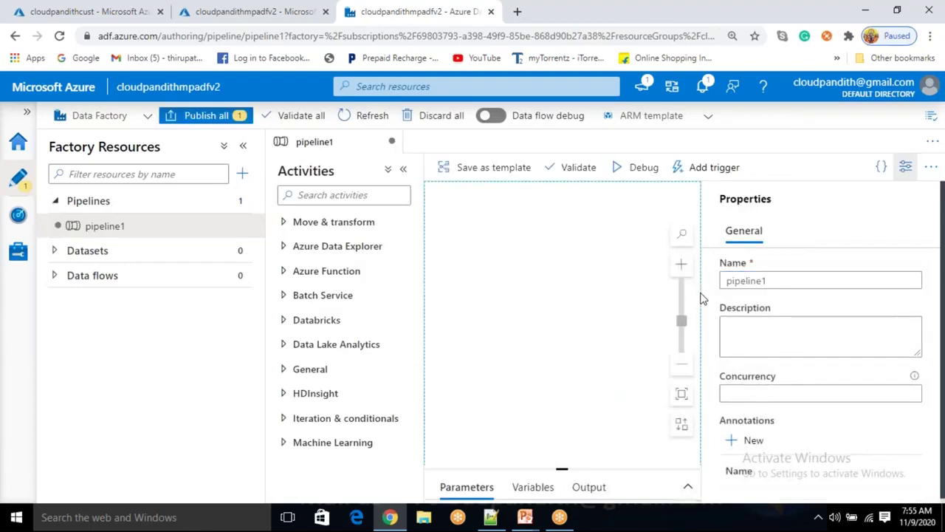
{"action": "double_click", "coordinate": [780, 281]}
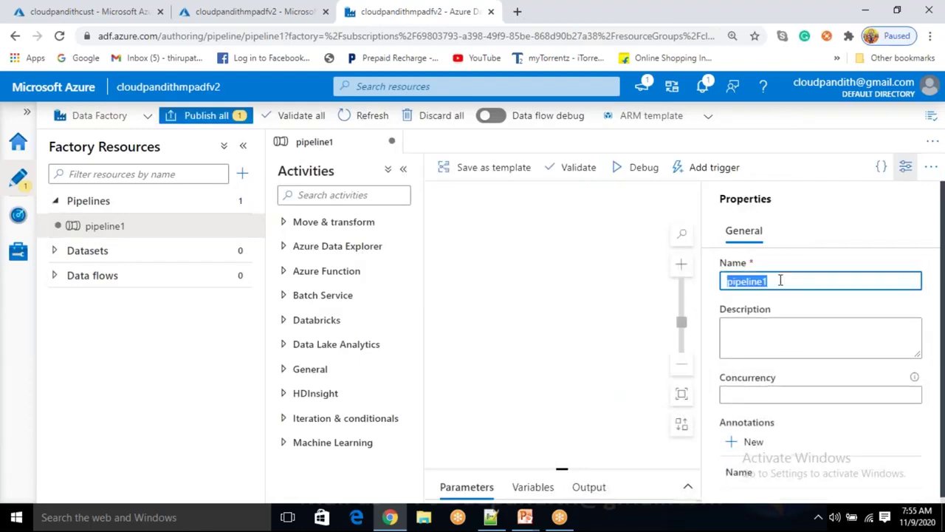
{"action": "key", "text": "BackSpace"}
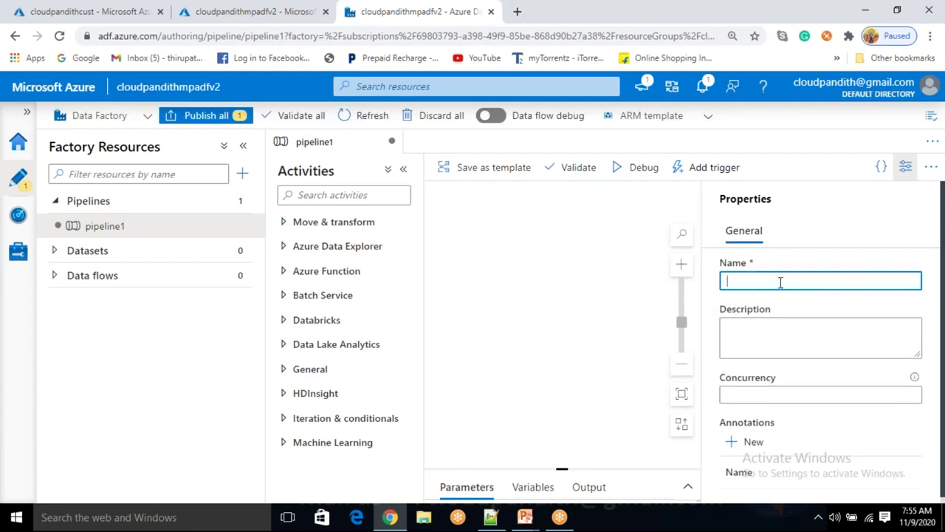
{"action": "type", "text": "PL_DATA_f"}
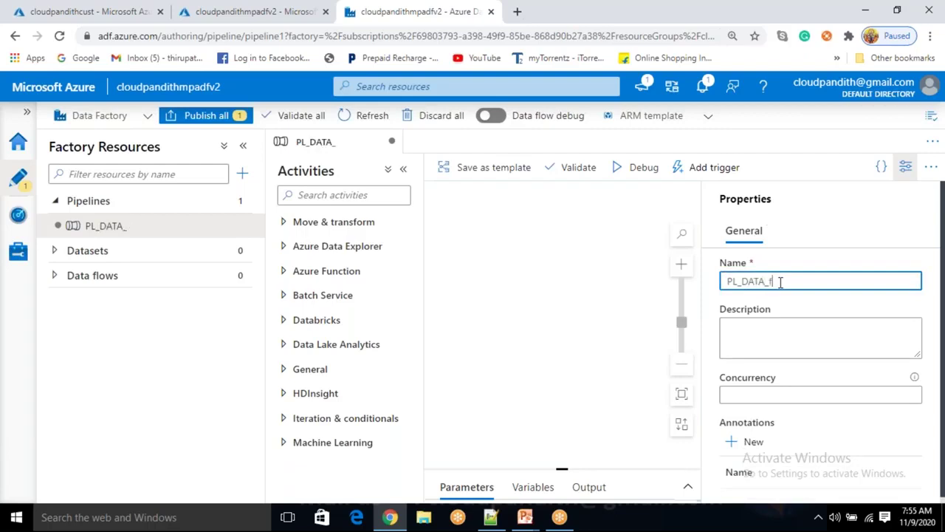
{"action": "key", "text": "BackSpace"}
{"action": "type", "text": "Filecount"}
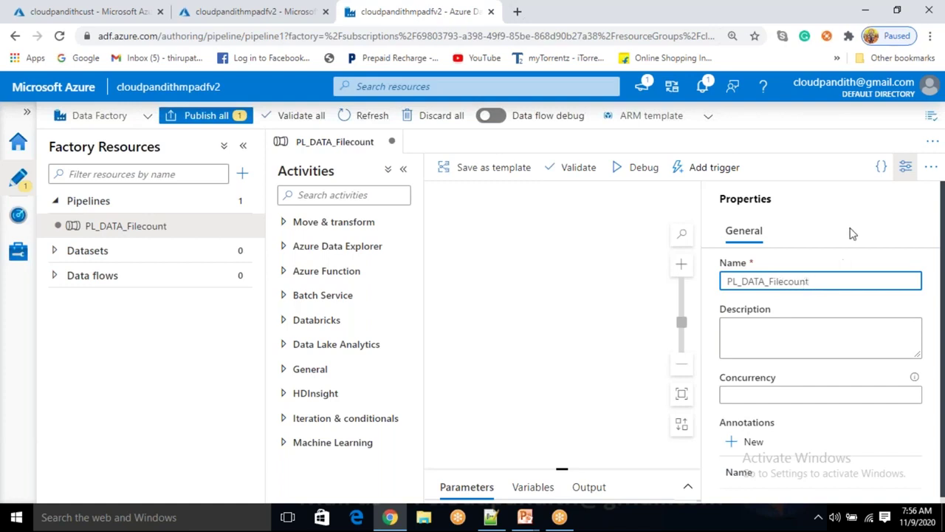
{"action": "left_click", "coordinate": [905, 172]}
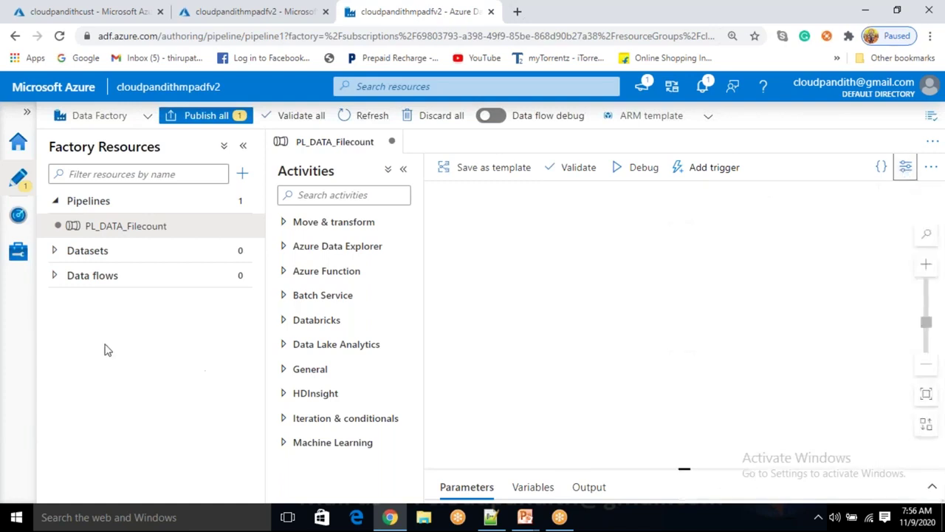
Append _in_folder so the pipeline is named PL_DATA_Filecount_in_folder
{"action": "left_click", "coordinate": [157, 231]}
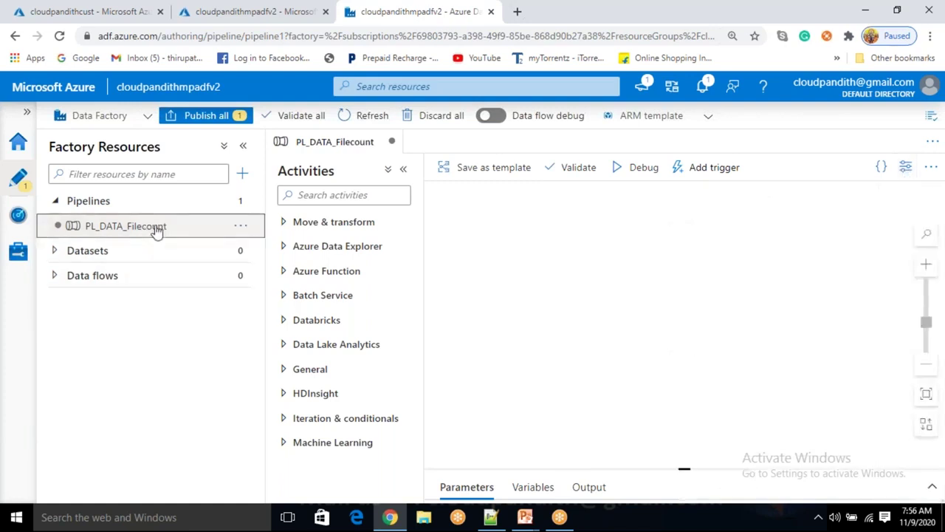
{"action": "left_click", "coordinate": [906, 169]}
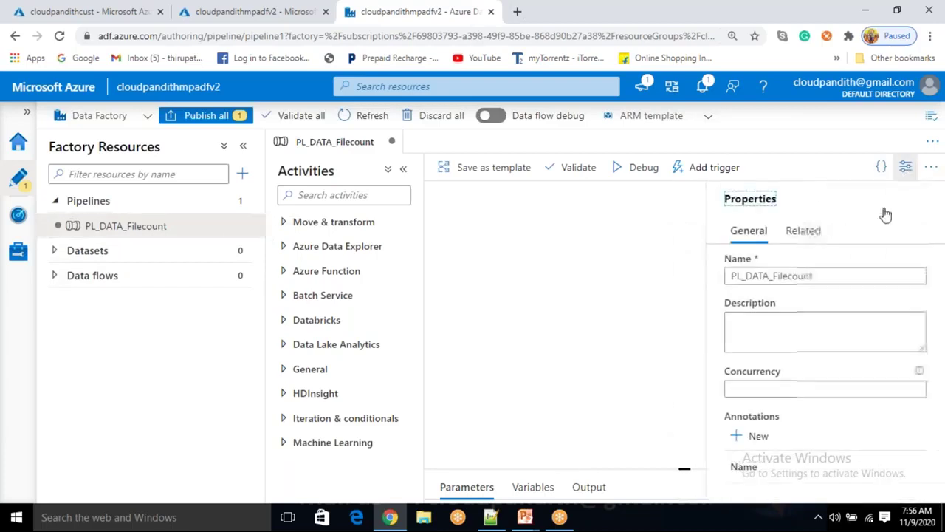
{"action": "left_click", "coordinate": [824, 278]}
{"action": "type", "text": "_in_folder"}
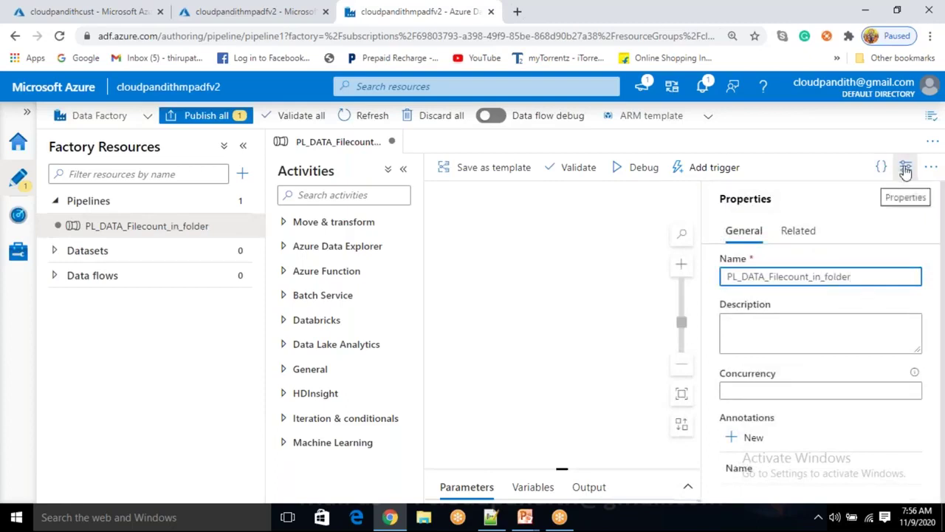
{"action": "left_click", "coordinate": [905, 170]}
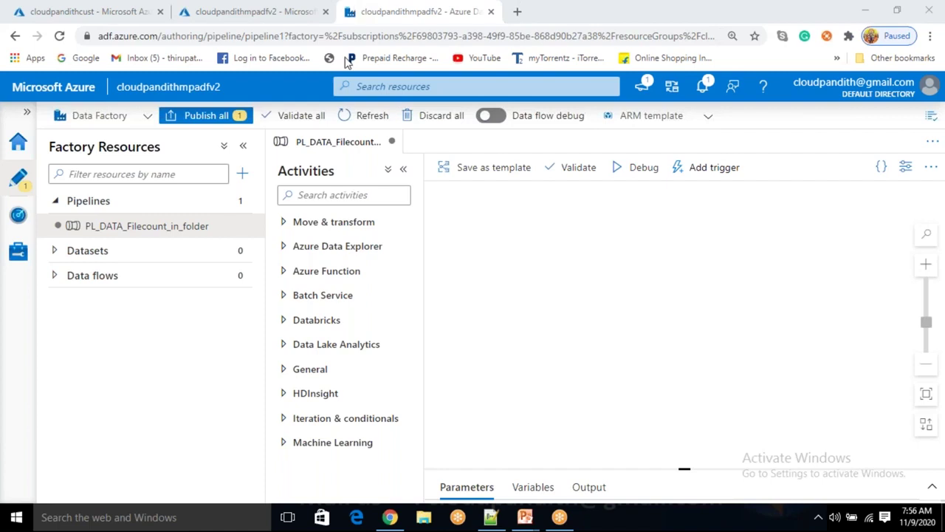
{"action": "key", "text": "alt+Tab"}
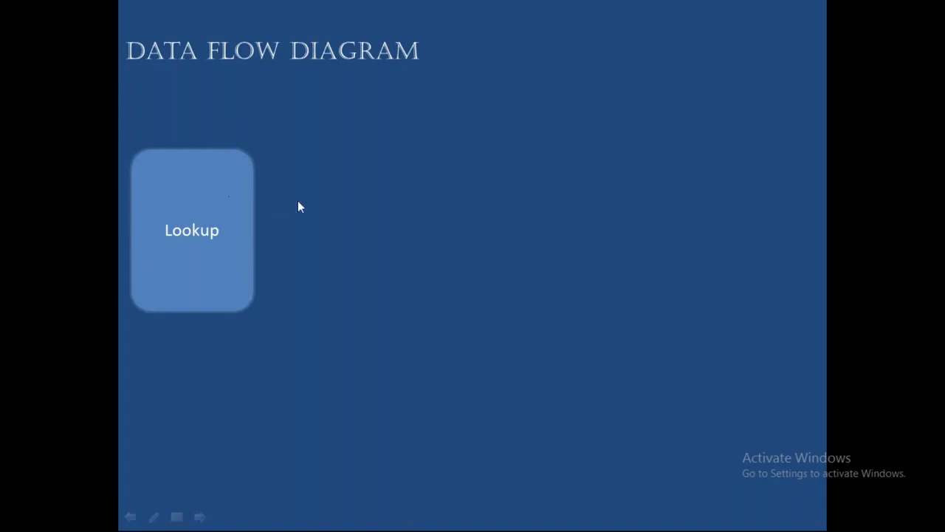
{"action": "key", "text": "alt+Tab"}
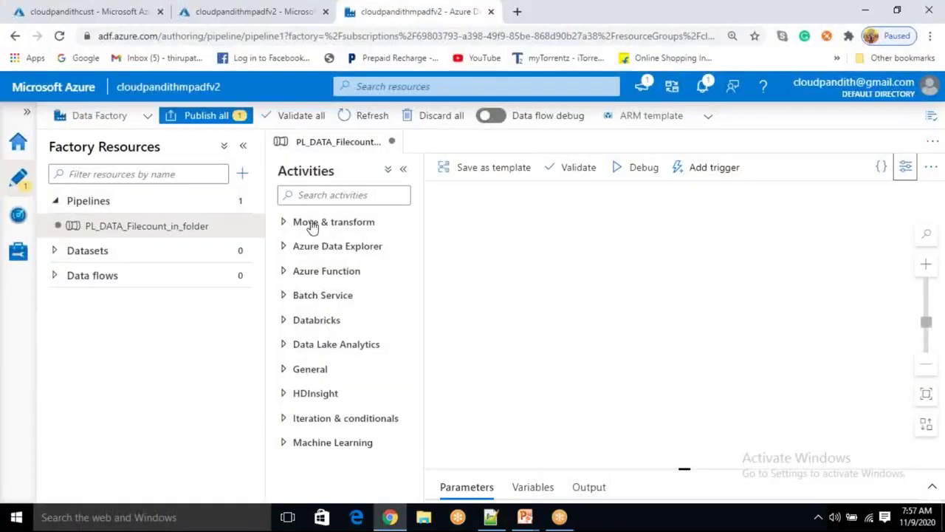
Search activities for 'lookup' and place a Lookup activity on the pipeline canvas
{"action": "mouse_move", "coordinate": [234, 231]}
{"action": "left_click", "coordinate": [308, 375]}
{"action": "scroll", "coordinate": [322, 392], "scroll_direction": "down", "scroll_amount": 3}
{"action": "scroll", "coordinate": [316, 228], "scroll_direction": "up", "scroll_amount": 1}
{"action": "left_click", "coordinate": [322, 196]}
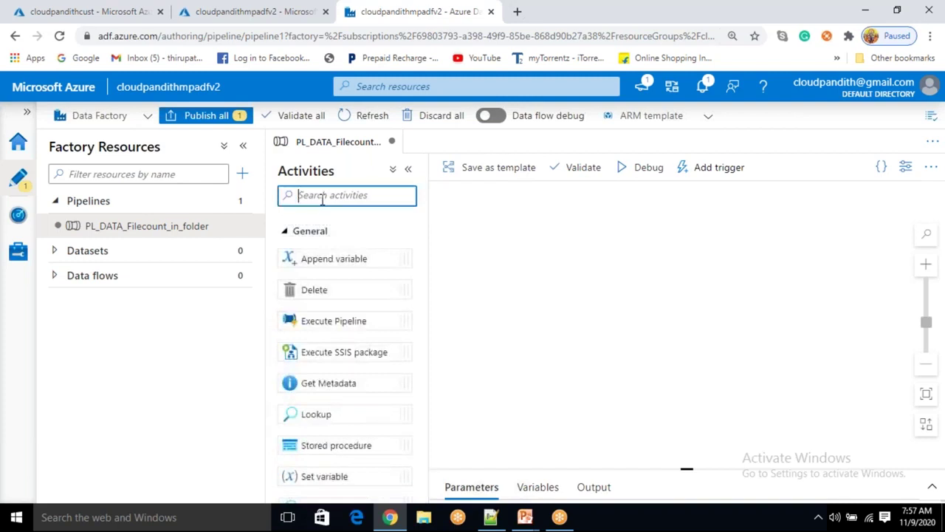
{"action": "type", "text": "lookup"}
{"action": "left_click_drag", "start_coordinate": [330, 251], "coordinate": [528, 247]}
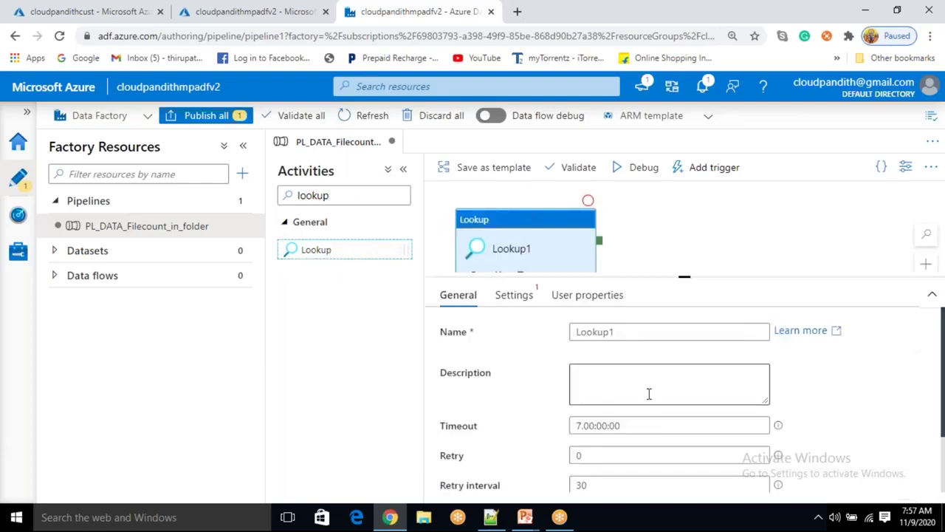
Rename the activity from Lookup1 to Lookup_get_container_list and show its Settings
{"action": "double_click", "coordinate": [625, 333]}
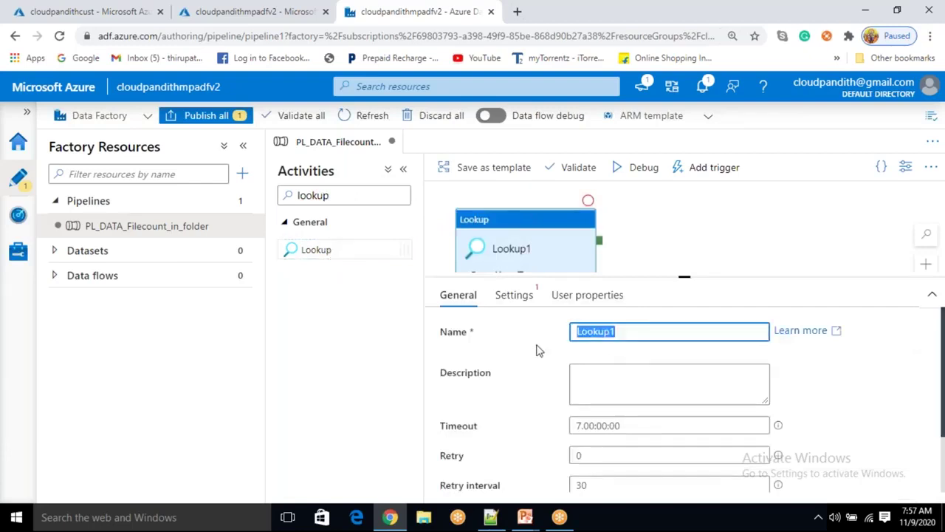
{"action": "key", "text": "BackSpace"}
{"action": "type", "text": "LOOKU"}
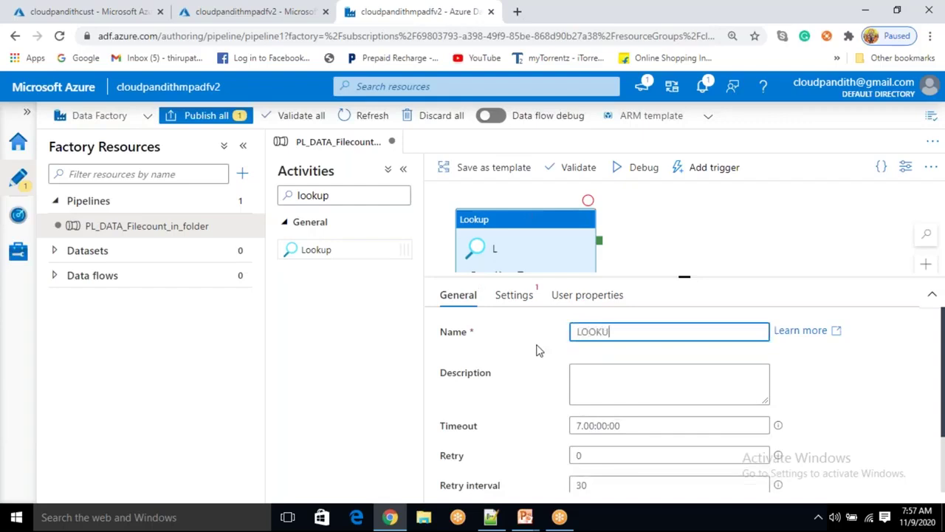
{"action": "key", "text": "BackSpace"}
{"action": "key", "text": "BackSpace"}
{"action": "key", "text": "BackSpace"}
{"action": "key", "text": "BackSpace"}
{"action": "type", "text": "ookup_get"}
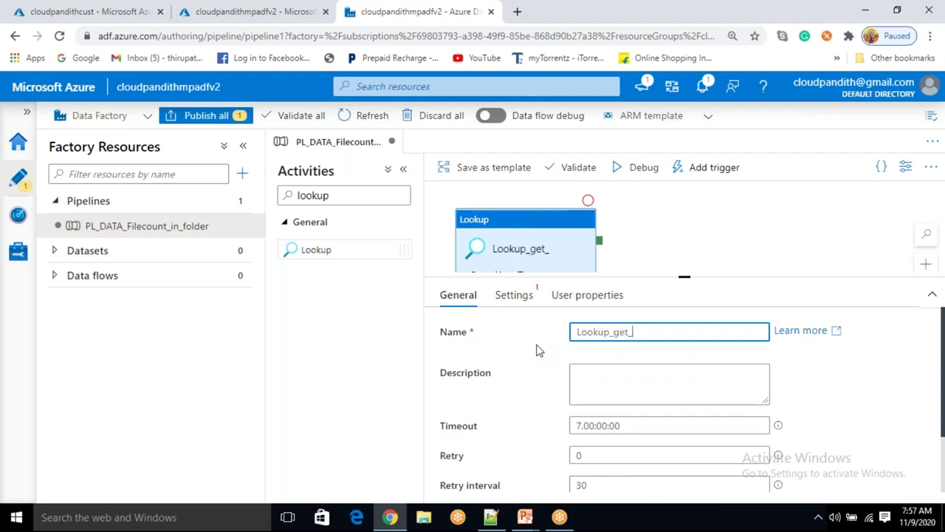
{"action": "type", "text": "_contianer"}
{"action": "key", "text": "BackSpace"}
{"action": "key", "text": "BackSpace"}
{"action": "key", "text": "BackSpace"}
{"action": "key", "text": "BackSpace"}
{"action": "type", "text": "ainer_list"}
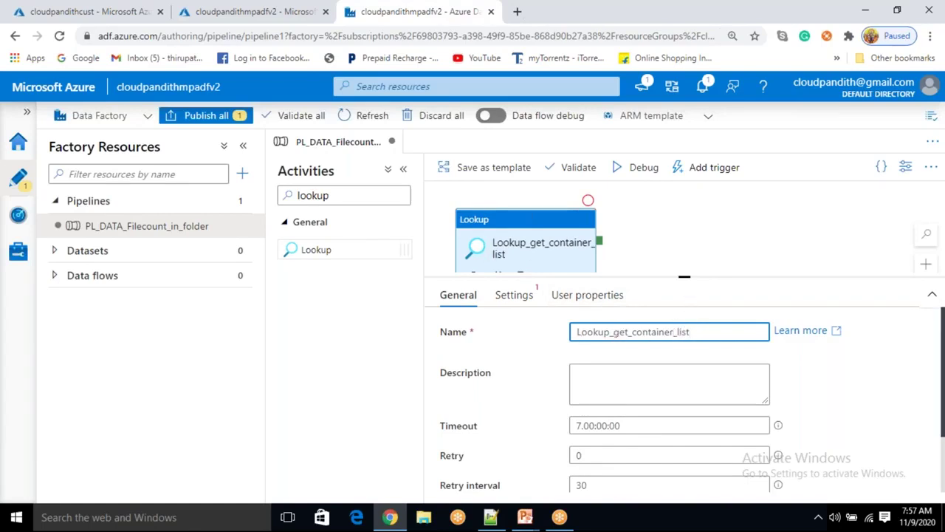
{"action": "left_click", "coordinate": [524, 307]}
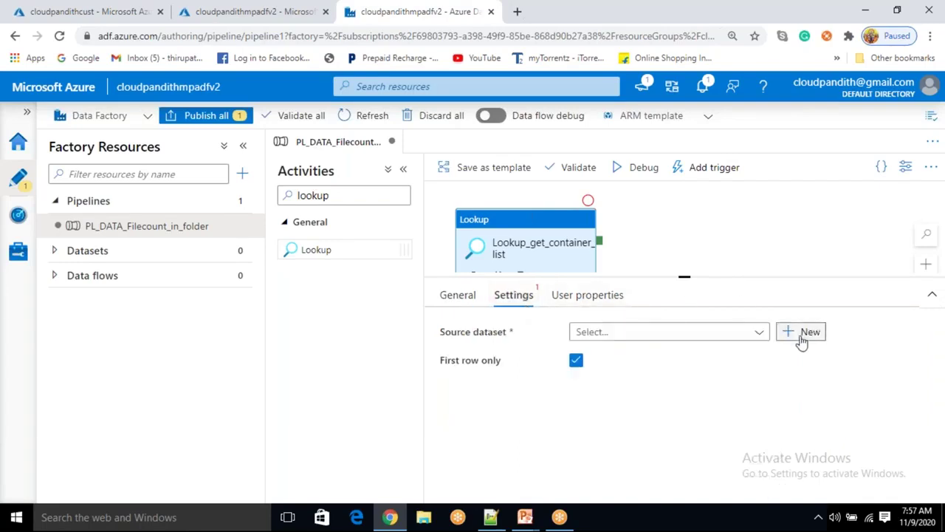
Start a new Azure Blob Storage DelimitedText dataset and clear its default name
{"action": "left_click", "coordinate": [802, 336]}
{"action": "scroll", "coordinate": [709, 358], "scroll_direction": "down", "scroll_amount": 2}
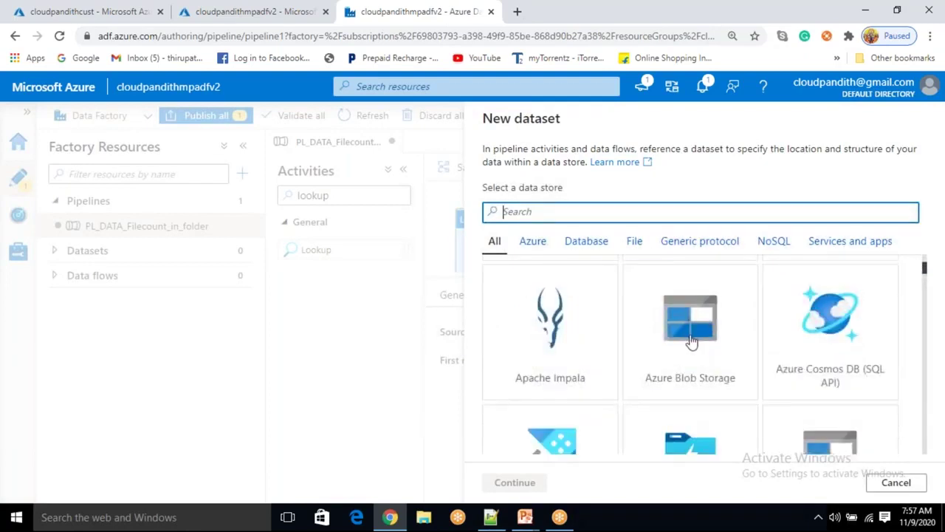
{"action": "left_click", "coordinate": [701, 355]}
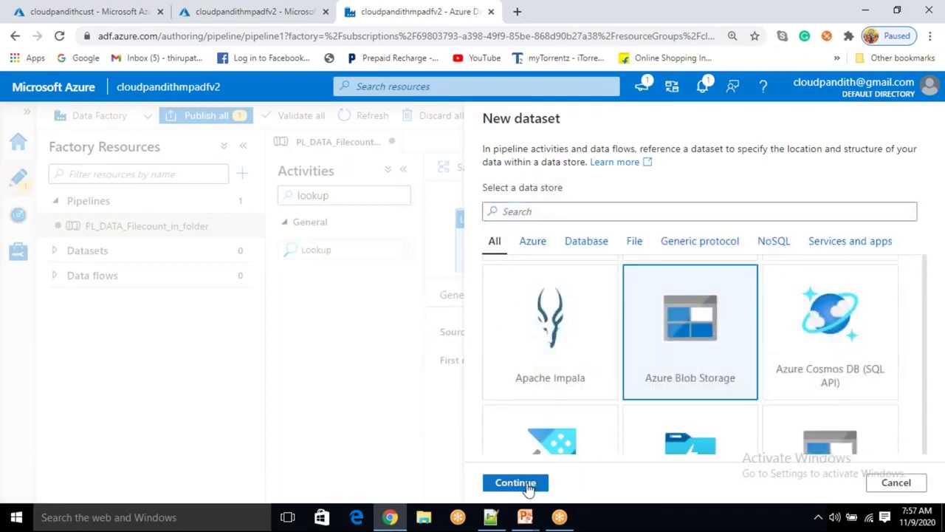
{"action": "left_click", "coordinate": [516, 483]}
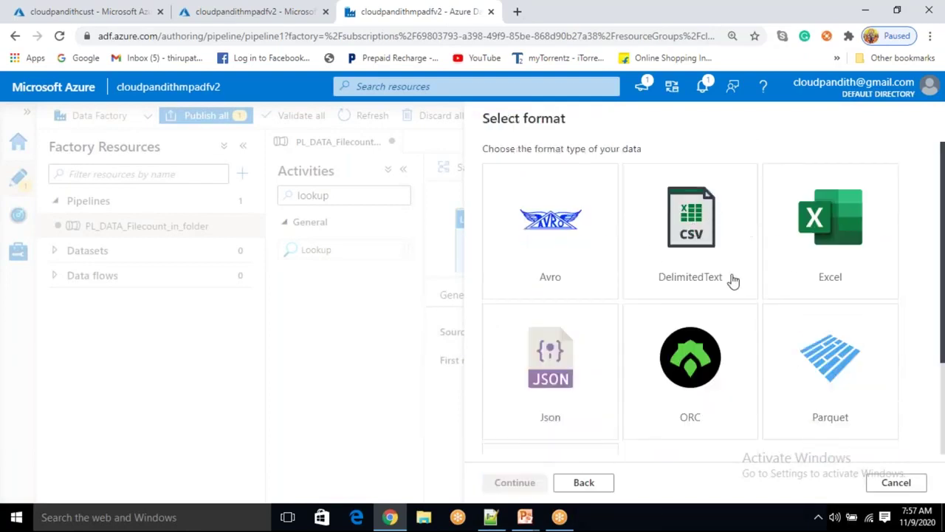
{"action": "left_click", "coordinate": [710, 217]}
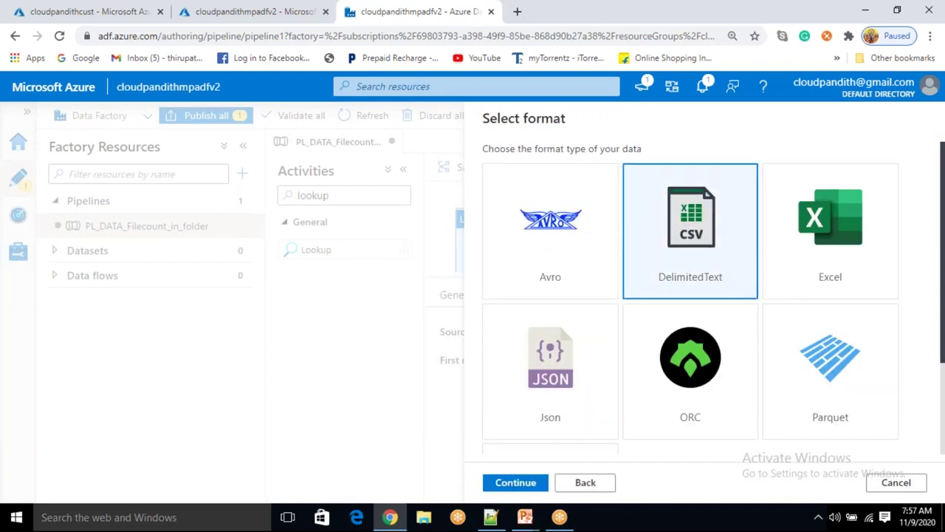
{"action": "left_click", "coordinate": [534, 483]}
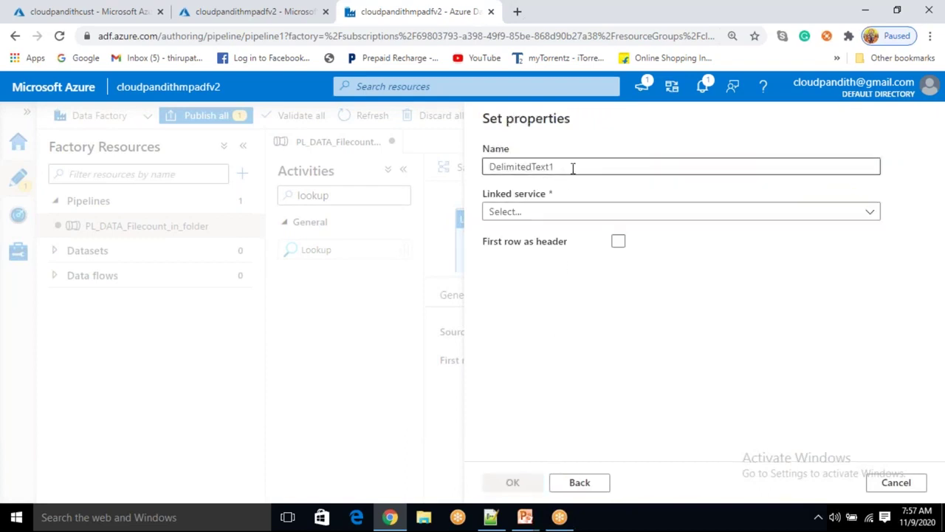
{"action": "key", "text": "BackSpace"}
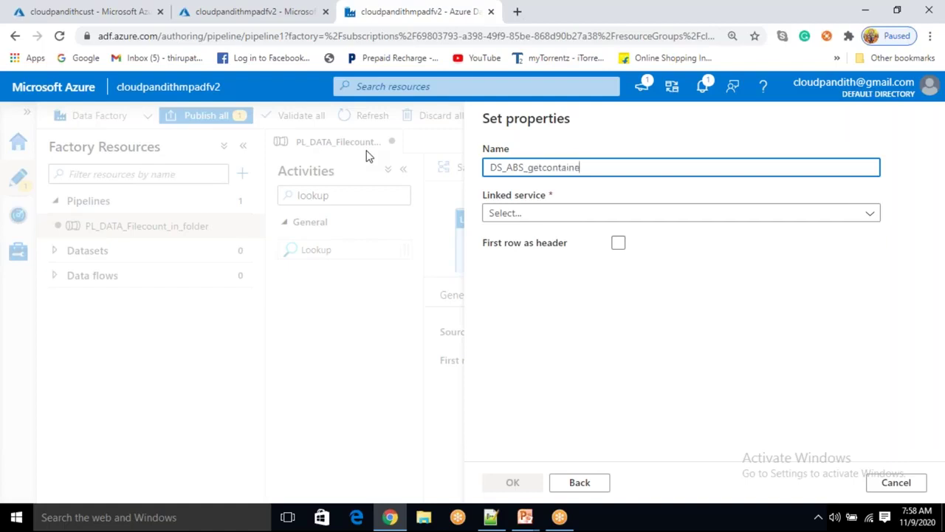
Link DS_ABS_getcontainers to LS_ABS at metadata/Containersinfo.csv, with no header row, and create it
{"action": "left_click", "coordinate": [543, 215]}
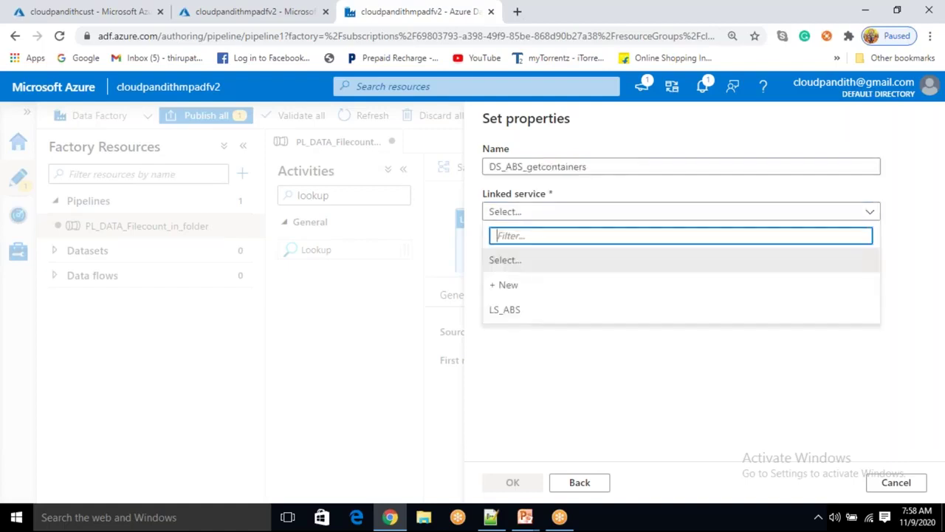
{"action": "left_click", "coordinate": [510, 311]}
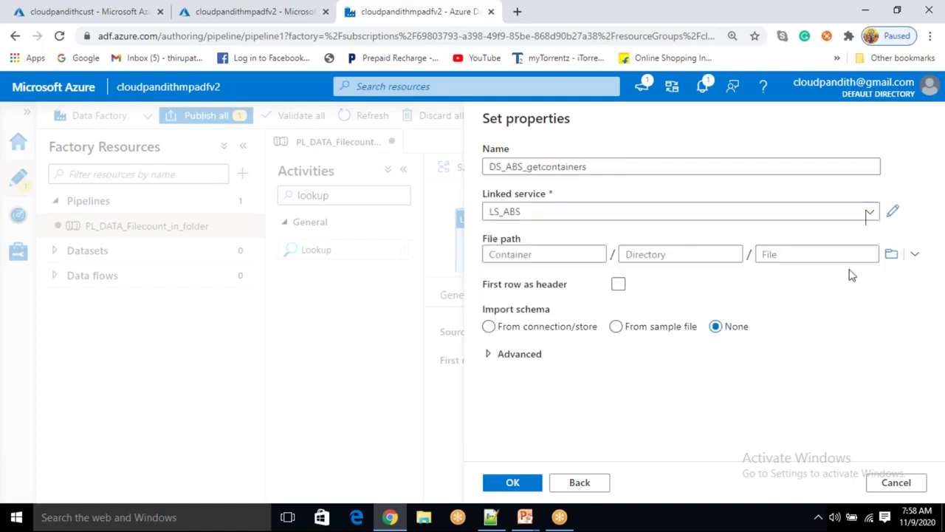
{"action": "left_click", "coordinate": [892, 254]}
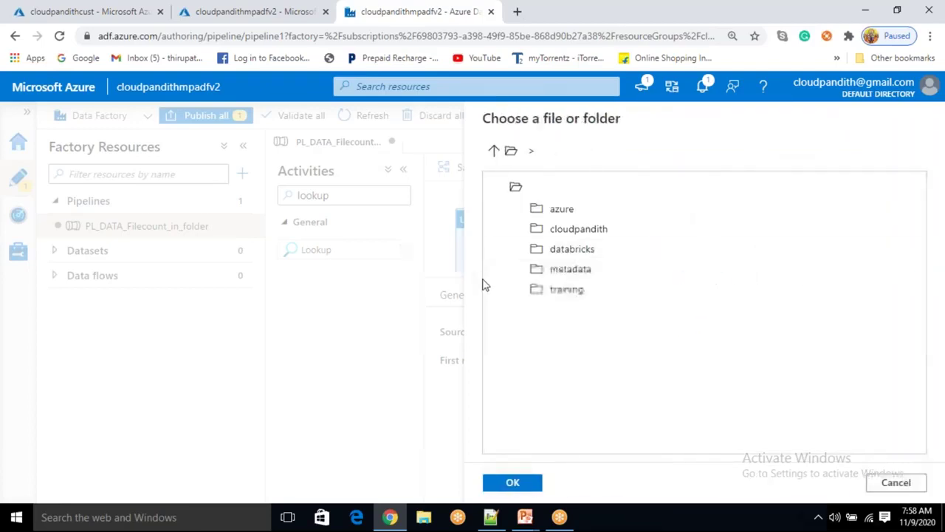
{"action": "left_click", "coordinate": [561, 269]}
{"action": "double_click", "coordinate": [562, 269]}
{"action": "left_click", "coordinate": [570, 214]}
{"action": "left_click", "coordinate": [521, 484]}
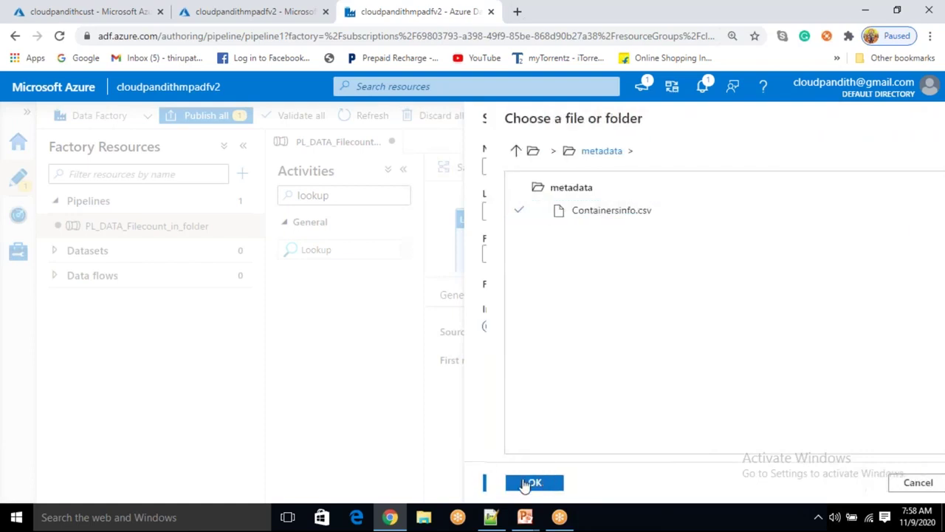
{"action": "left_click", "coordinate": [618, 287]}
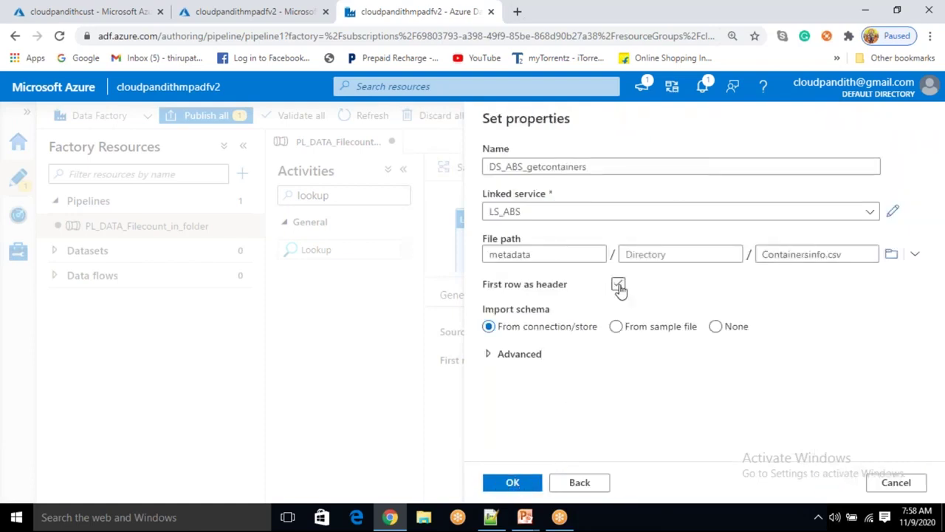
{"action": "left_click", "coordinate": [618, 286]}
{"action": "left_click", "coordinate": [515, 484]}
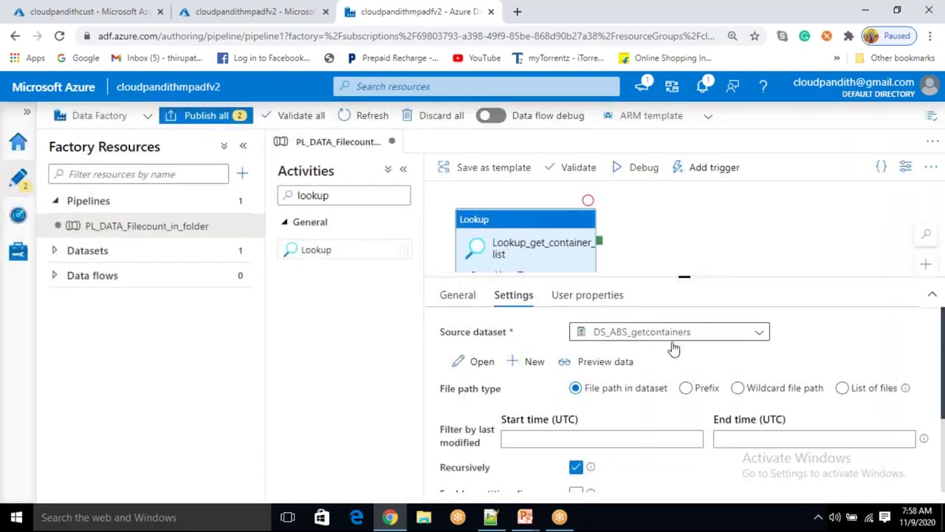
Preview the Containersinfo.csv data the Lookup reads
{"action": "left_click", "coordinate": [602, 362]}
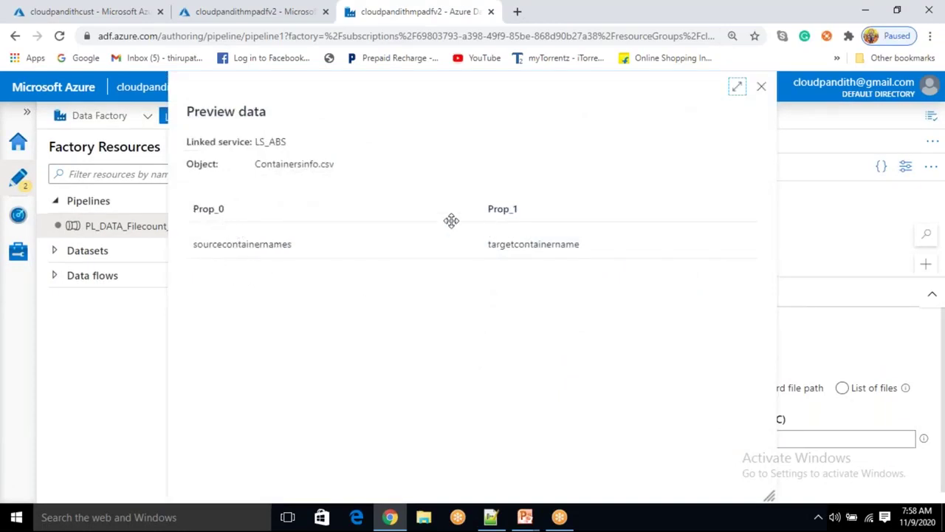
{"action": "left_click", "coordinate": [762, 88]}
{"action": "scroll", "coordinate": [597, 421], "scroll_direction": "down", "scroll_amount": 3}
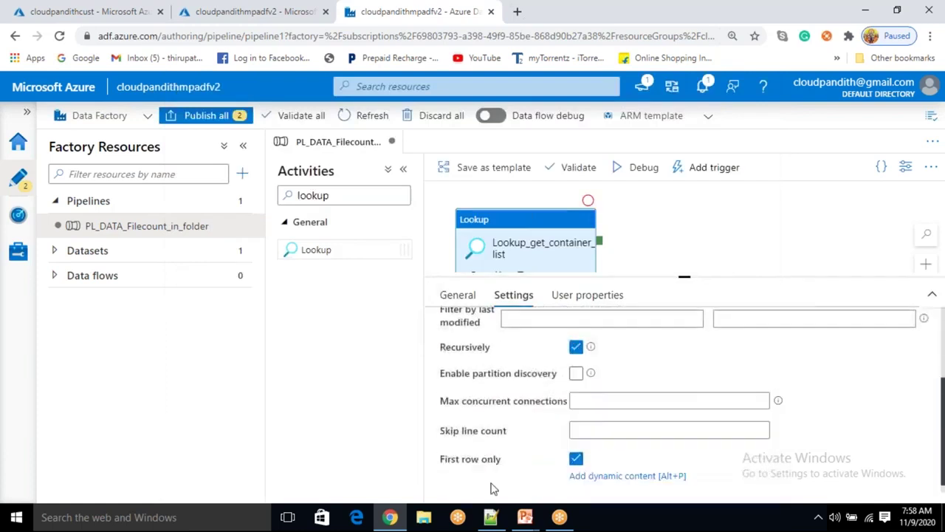
Uncheck First row only, then re-preview all five rows under Prop_0 and Prop_1
{"action": "left_click", "coordinate": [576, 459]}
{"action": "scroll", "coordinate": [767, 397], "scroll_direction": "up", "scroll_amount": 3}
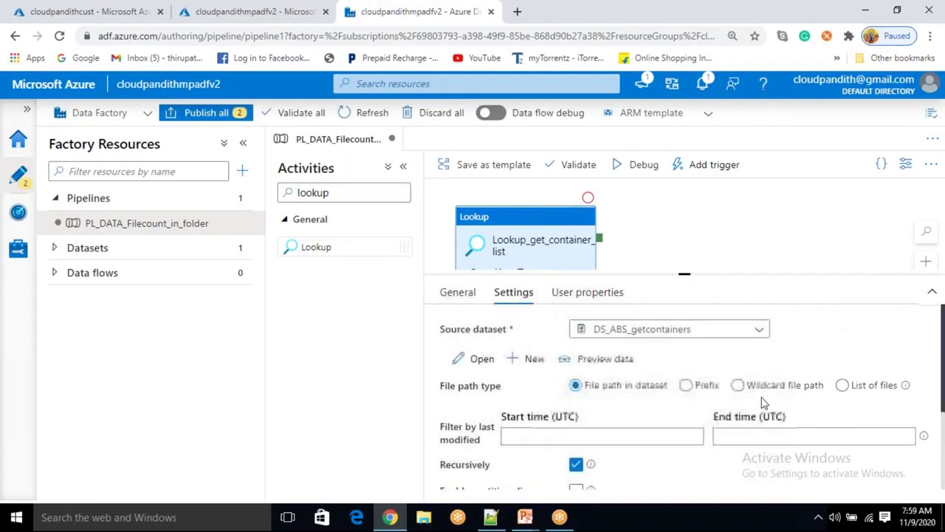
{"action": "left_click", "coordinate": [604, 359]}
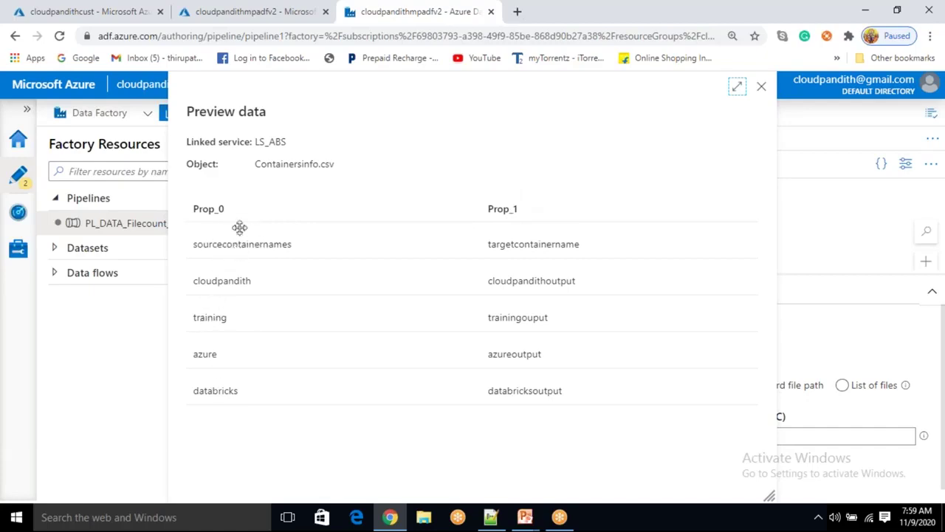
{"action": "left_click", "coordinate": [761, 88]}
{"action": "scroll", "coordinate": [611, 418], "scroll_direction": "down", "scroll_amount": 1}
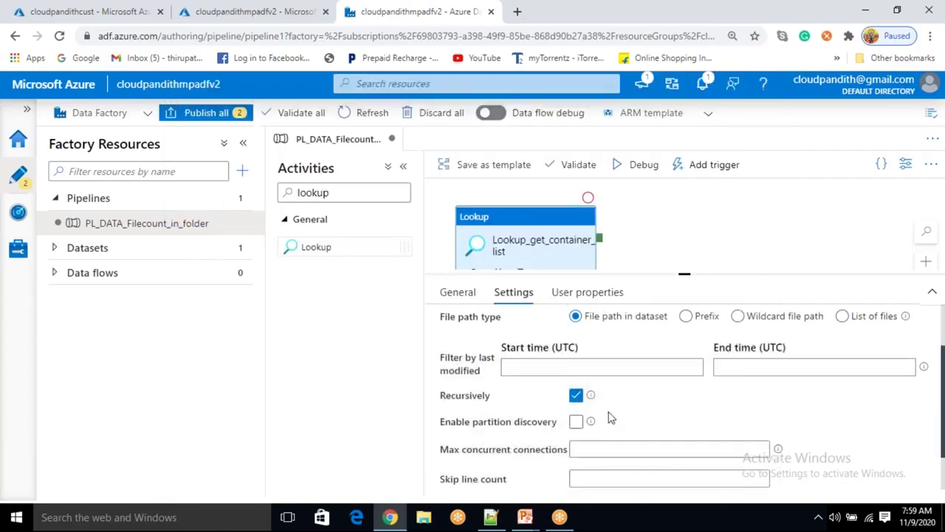
{"action": "scroll", "coordinate": [609, 418], "scroll_direction": "down", "scroll_amount": 1}
{"action": "scroll", "coordinate": [610, 418], "scroll_direction": "up", "scroll_amount": 2}
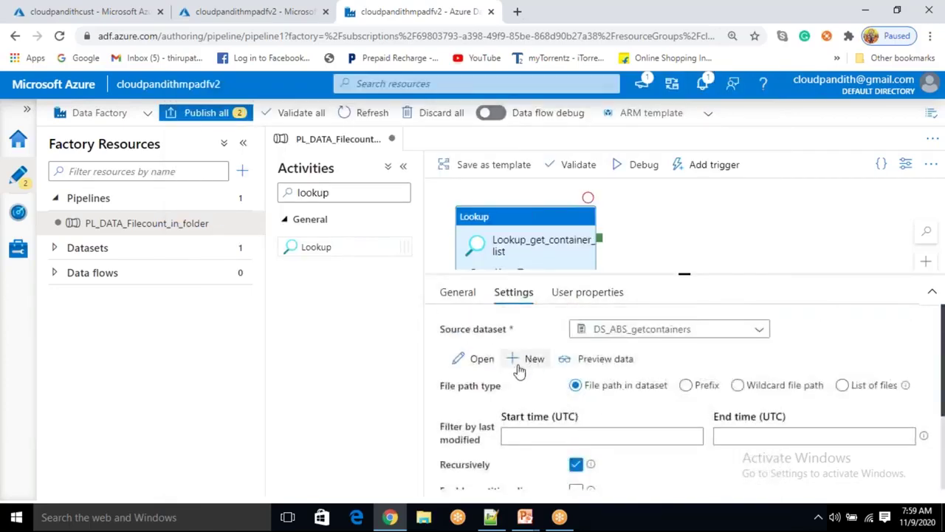
Enable First row as header on DS_ABS_getcontainers and preview the data with headers
{"action": "left_click", "coordinate": [467, 358]}
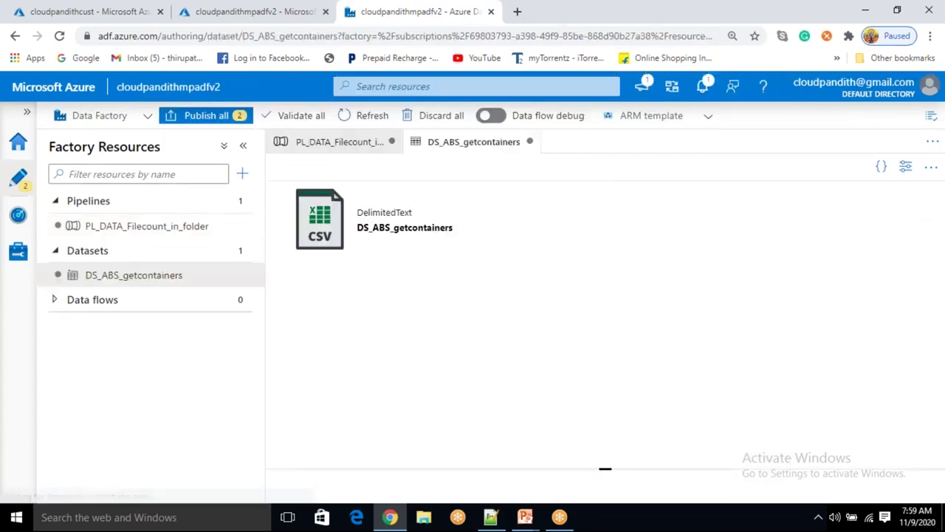
{"action": "scroll", "coordinate": [389, 376], "scroll_direction": "down", "scroll_amount": 1}
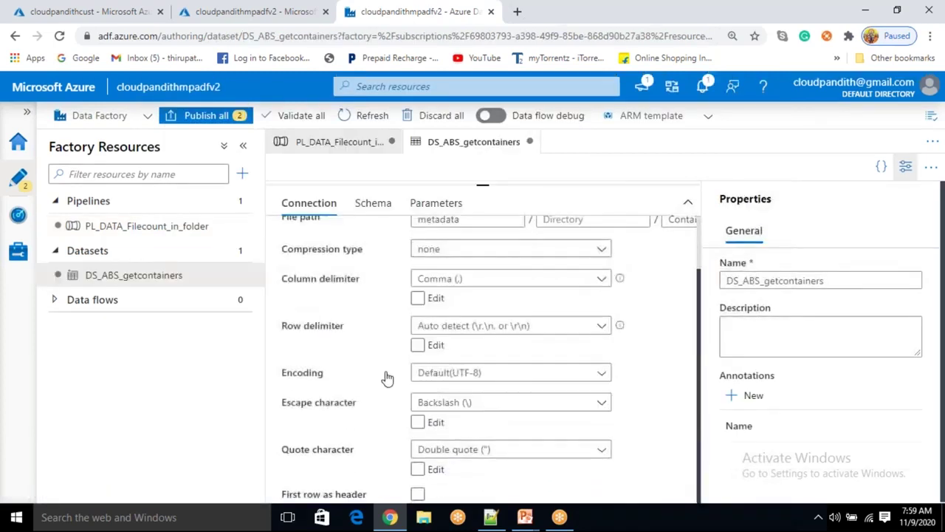
{"action": "scroll", "coordinate": [384, 381], "scroll_direction": "down", "scroll_amount": 1}
{"action": "left_click", "coordinate": [417, 470]}
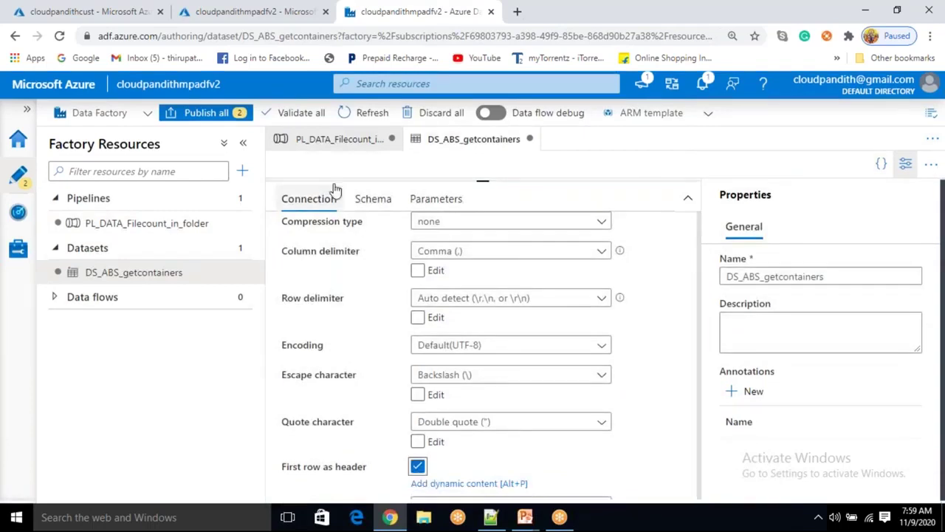
{"action": "left_click", "coordinate": [337, 144]}
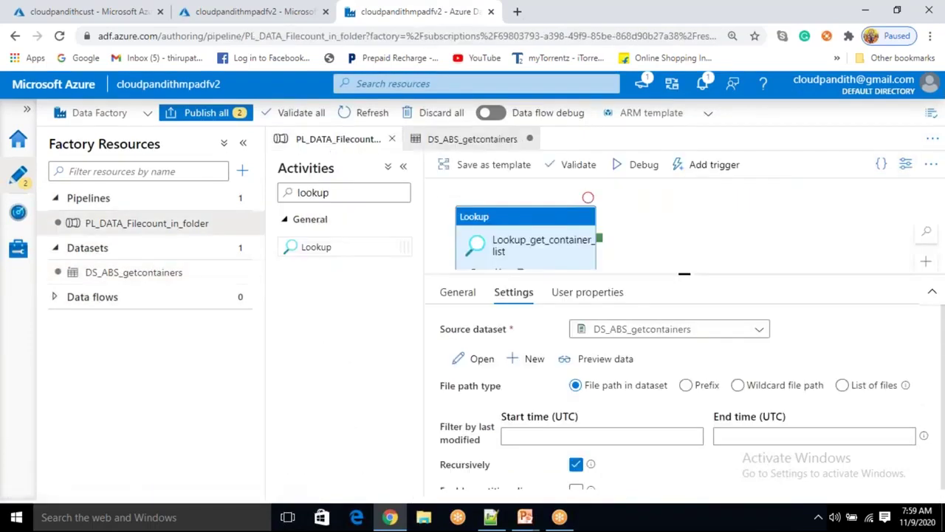
{"action": "left_click", "coordinate": [597, 362]}
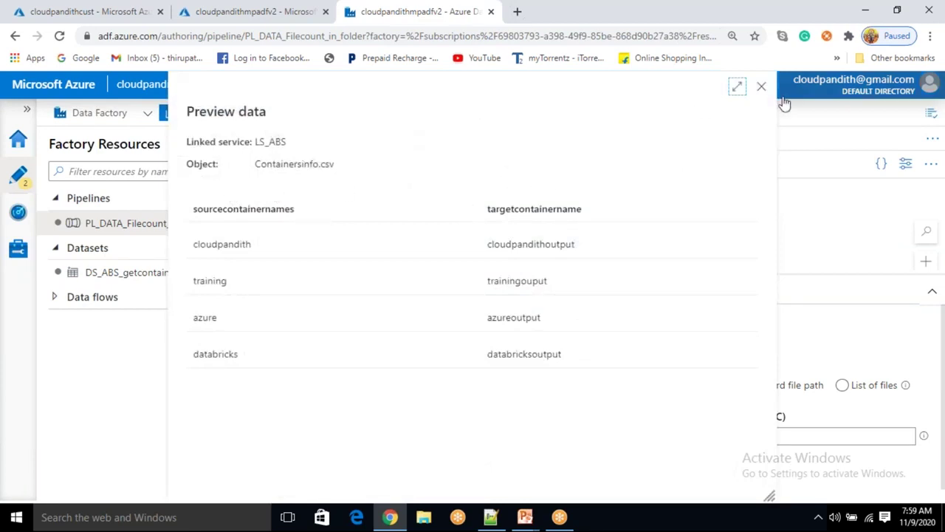
{"action": "left_click", "coordinate": [761, 89]}
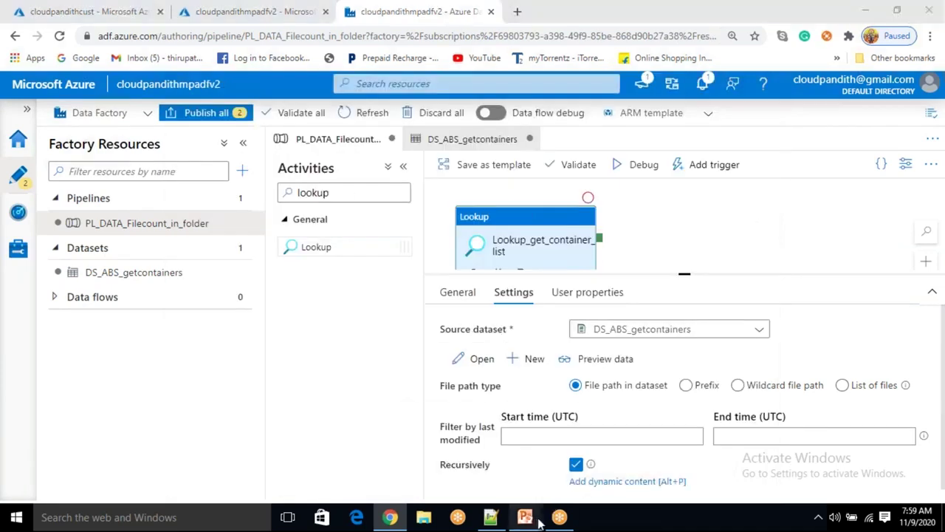
Show the Data Flow Diagram slide's note 'Create dataset to reference to metadata container'
{"action": "mouse_move", "coordinate": [525, 517]}
{"action": "left_click", "coordinate": [579, 472]}
{"action": "left_click", "coordinate": [312, 279]}
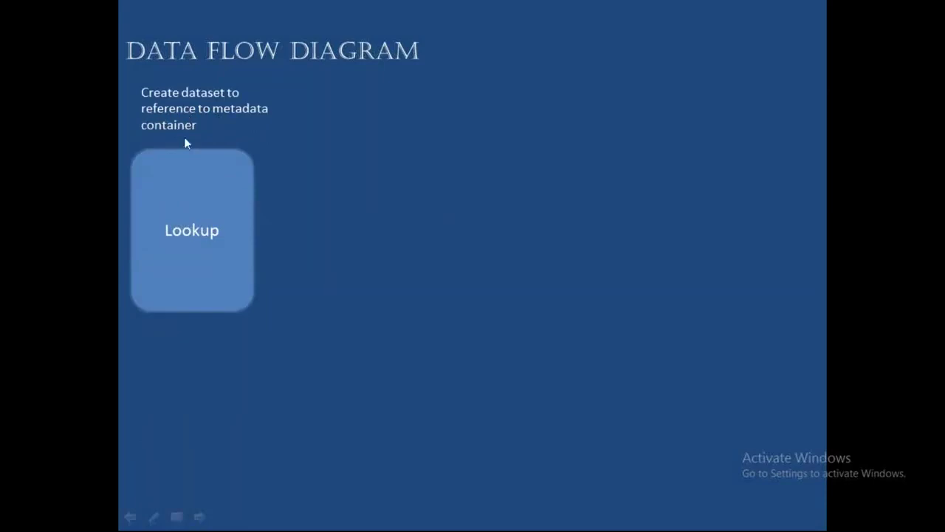
Reveal the Cloudpandith, Training, Azure, databrick list, then preview Containersinfo.csv in Data Factory
{"action": "left_click", "coordinate": [188, 244]}
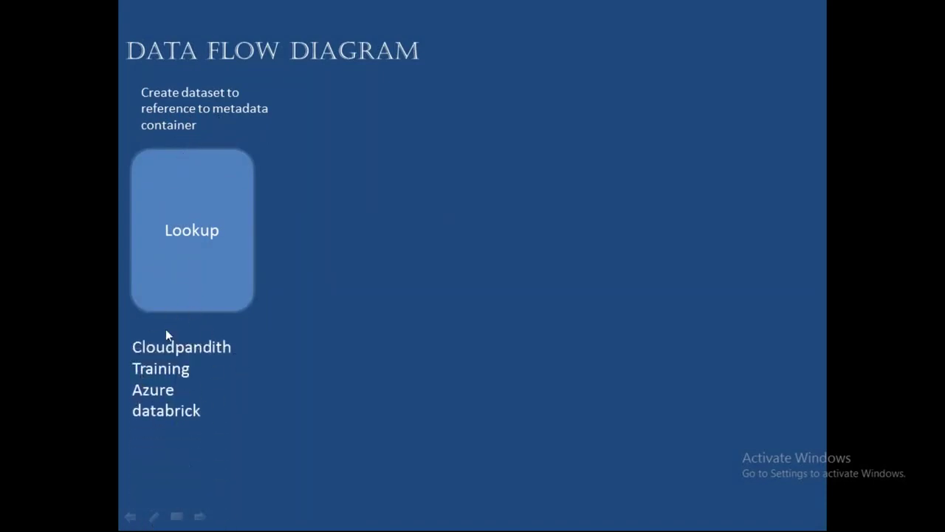
{"action": "key", "text": "alt+Tab"}
{"action": "left_click", "coordinate": [593, 361]}
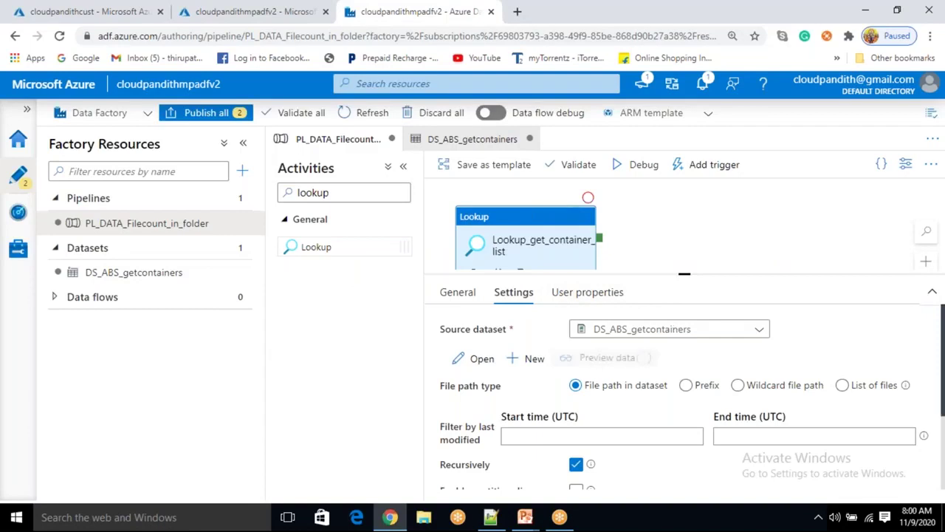
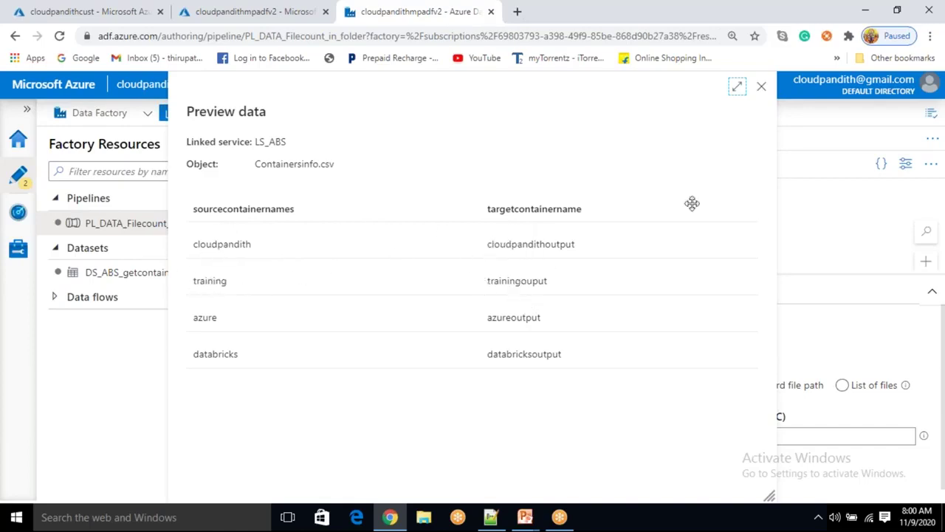
Maximize the Containersinfo.csv preview, zoom the page out to 80%, then close the preview
{"action": "left_click", "coordinate": [741, 85]}
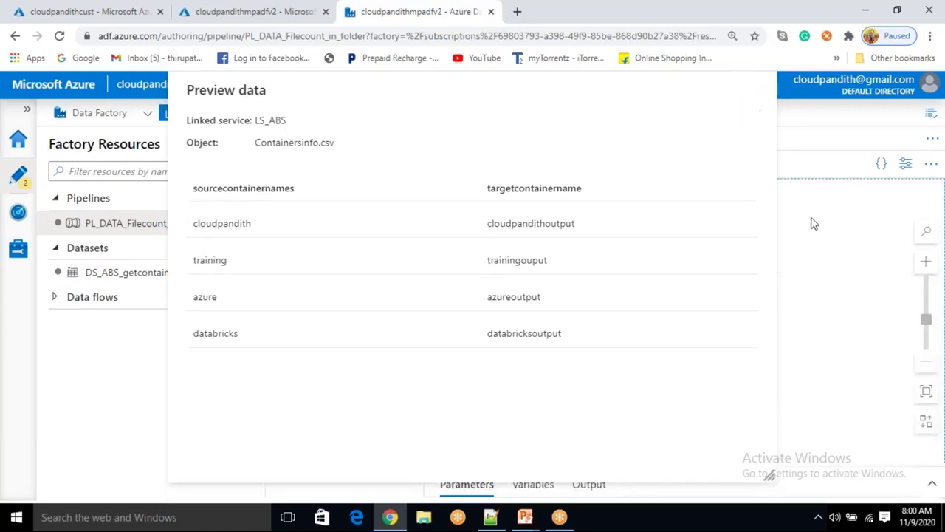
{"action": "left_click_drag", "start_coordinate": [669, 118], "coordinate": [696, 269]}
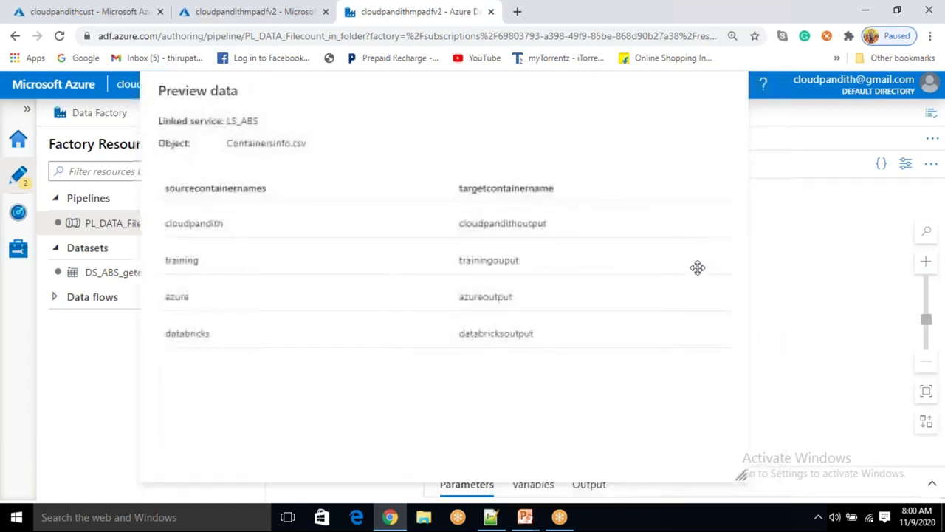
{"action": "left_click_drag", "start_coordinate": [734, 86], "coordinate": [700, 115]}
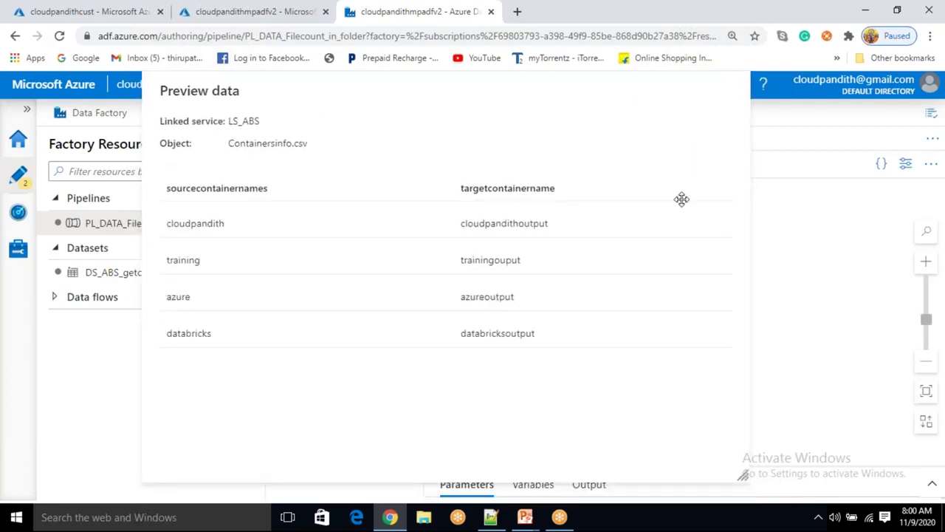
{"action": "key", "text": "ctrl+minus"}
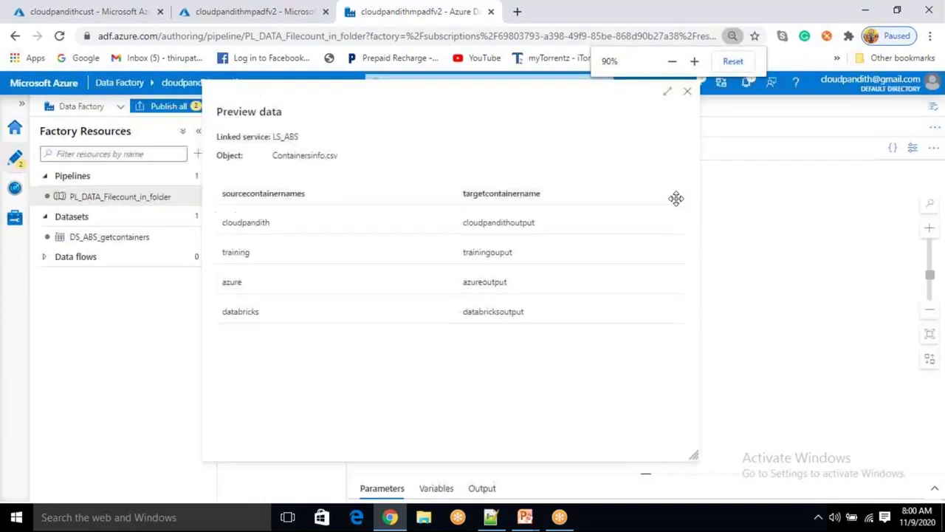
{"action": "key", "text": "ctrl+minus"}
{"action": "left_click", "coordinate": [665, 116]}
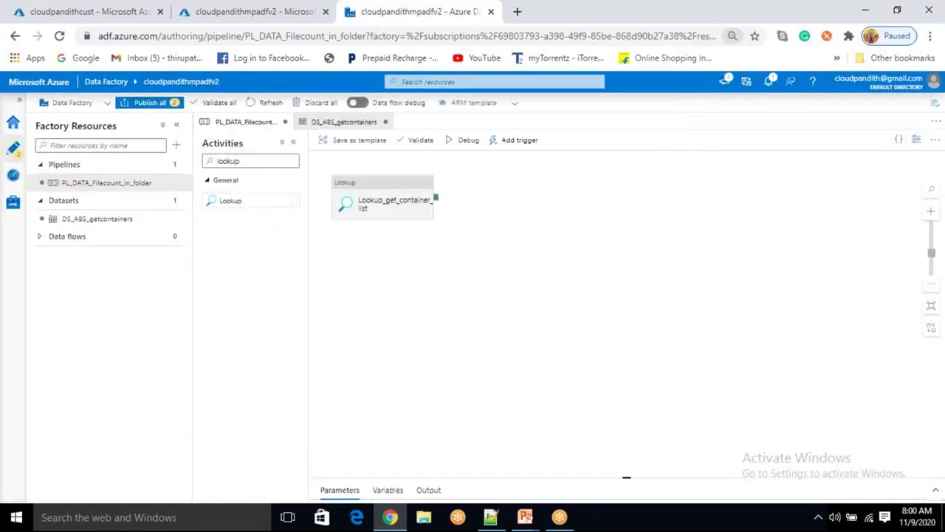
Enlarge the canvas, collapse Factory Resources, and move the Lookup activity up-left
{"action": "scroll", "coordinate": [575, 238], "scroll_direction": "up", "scroll_amount": 1}
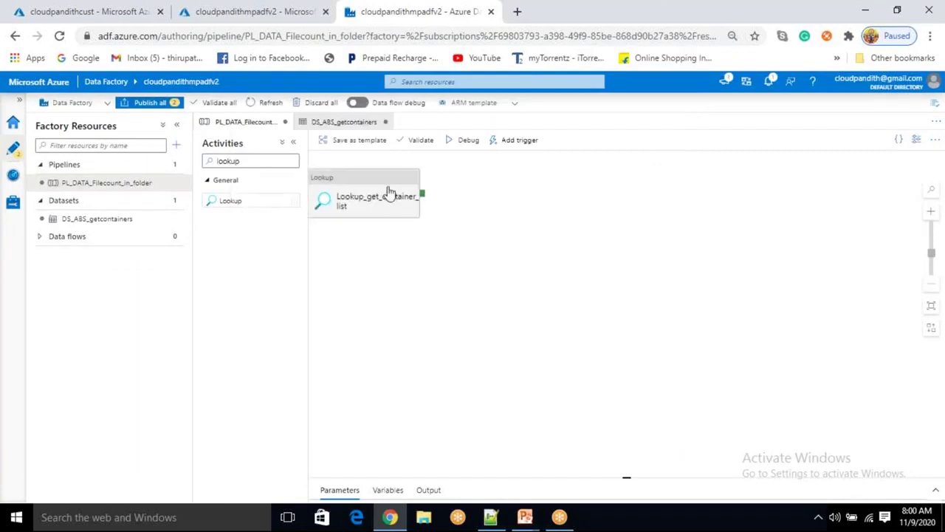
{"action": "left_click", "coordinate": [432, 201]}
{"action": "key", "text": "ctrl+plus"}
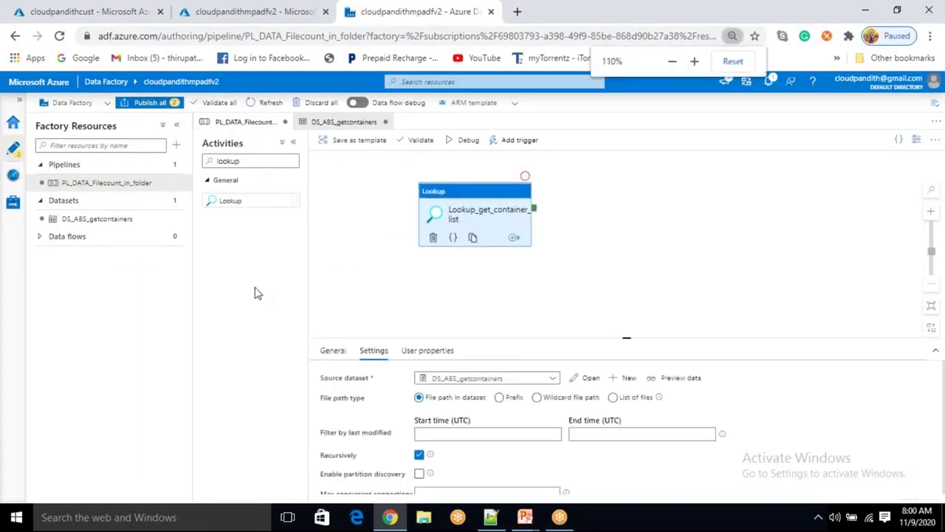
{"action": "key", "text": "ctrl+plus"}
{"action": "key", "text": "ctrl+plus"}
{"action": "key", "text": "ctrl+plus"}
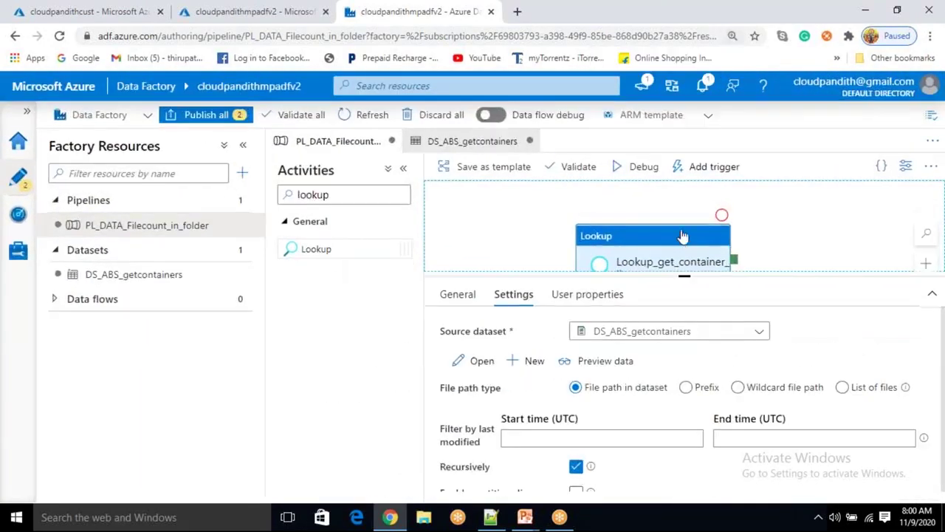
{"action": "left_click_drag", "start_coordinate": [683, 276], "coordinate": [680, 346]}
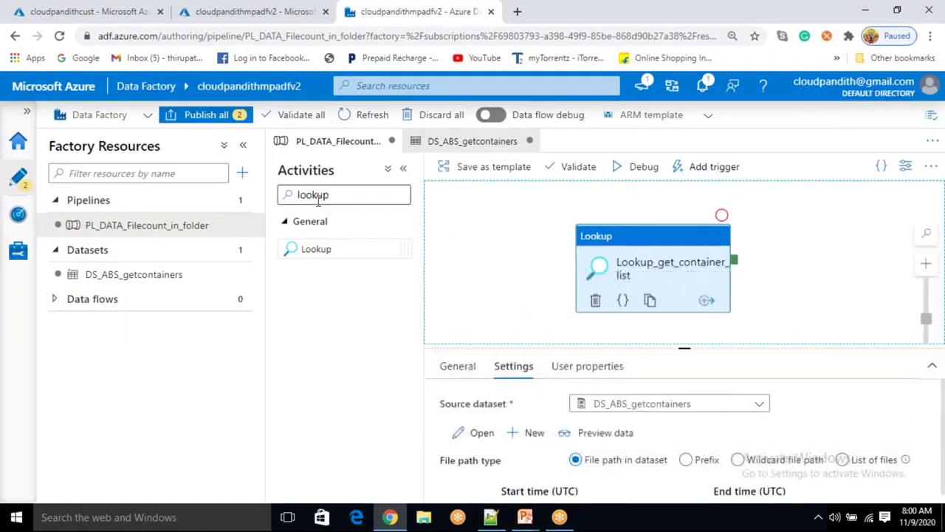
{"action": "left_click", "coordinate": [242, 148]}
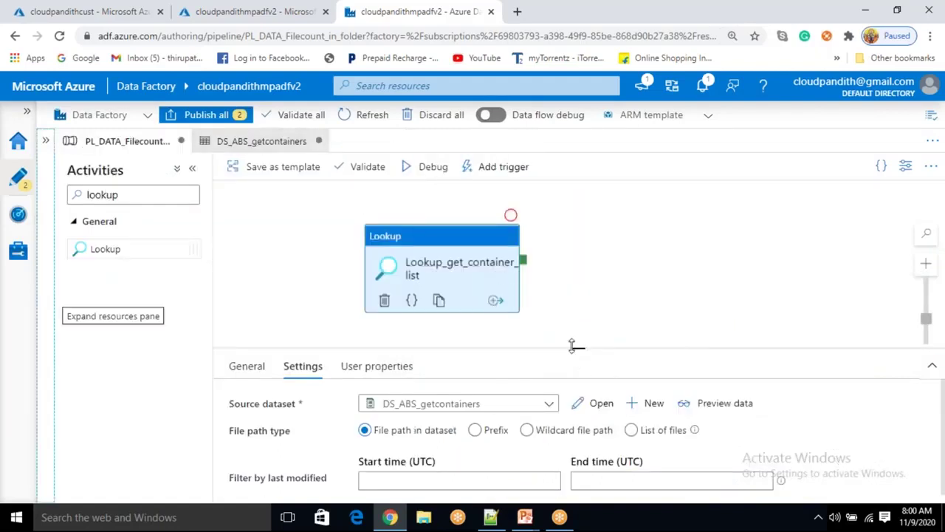
{"action": "left_click_drag", "start_coordinate": [444, 240], "coordinate": [367, 214]}
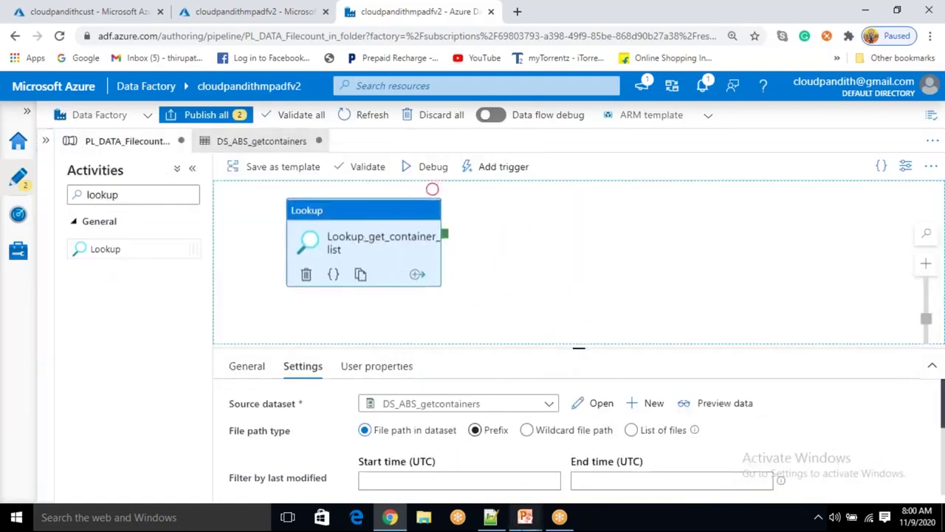
Glance at the data flow diagram slide in PowerPoint, then return to the pipeline
{"action": "mouse_move", "coordinate": [524, 517]}
{"action": "left_click", "coordinate": [586, 466]}
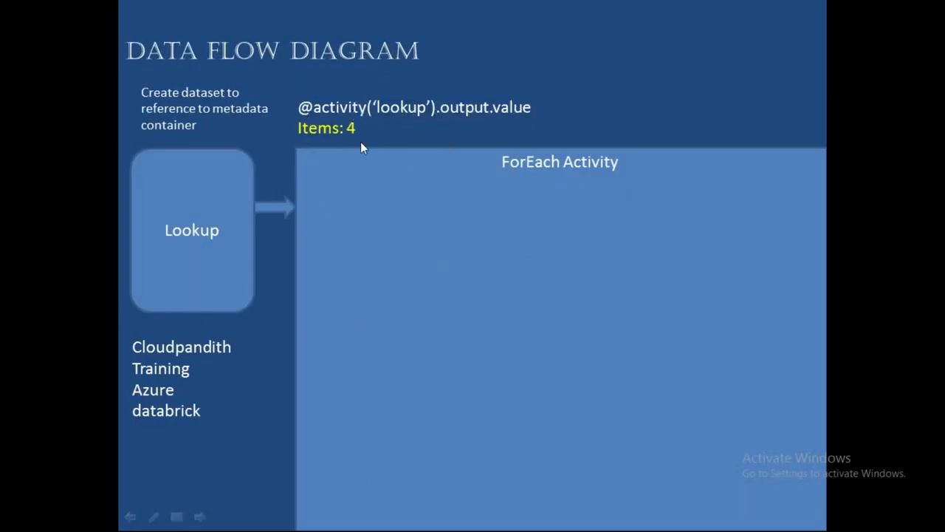
{"action": "key", "text": "alt+Tab"}
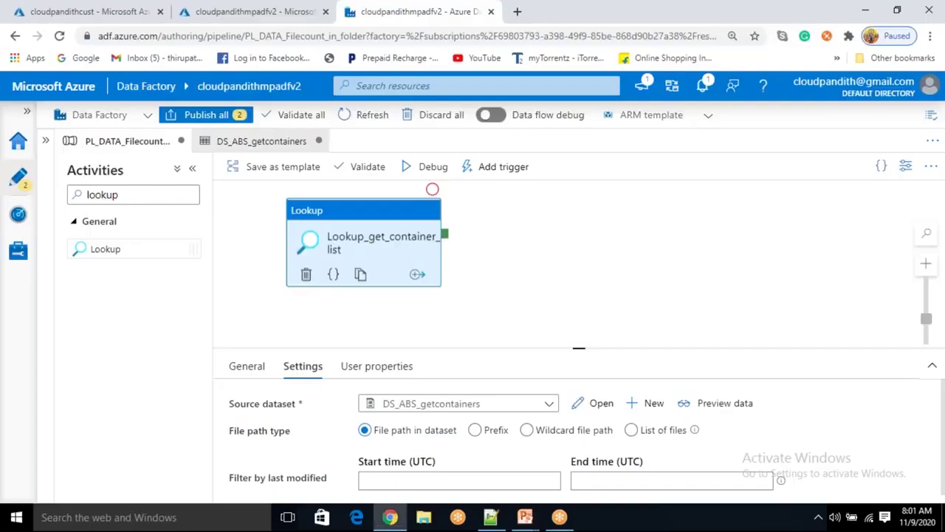
Add a ForEach activity from the 'forea' search and link it to the Lookup's success output
{"action": "left_click_drag", "start_coordinate": [121, 195], "coordinate": [94, 195]}
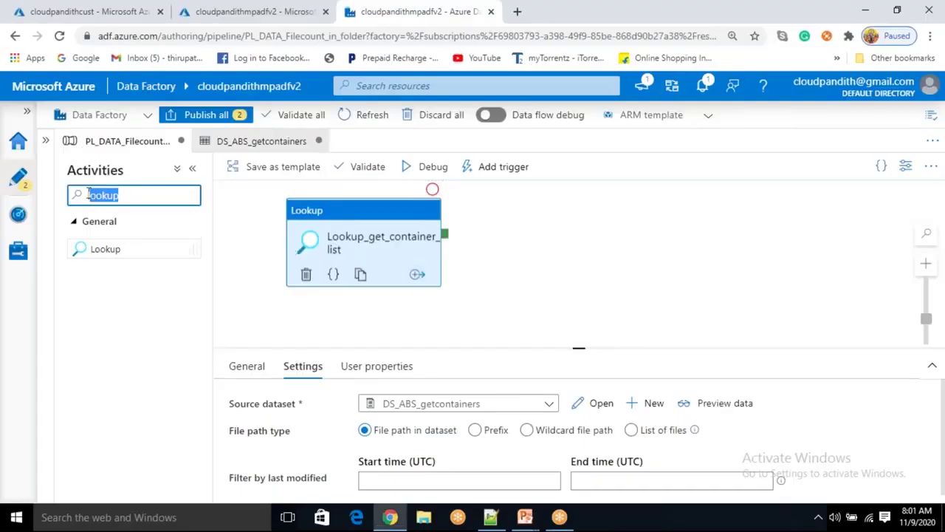
{"action": "key", "text": "BackSpace"}
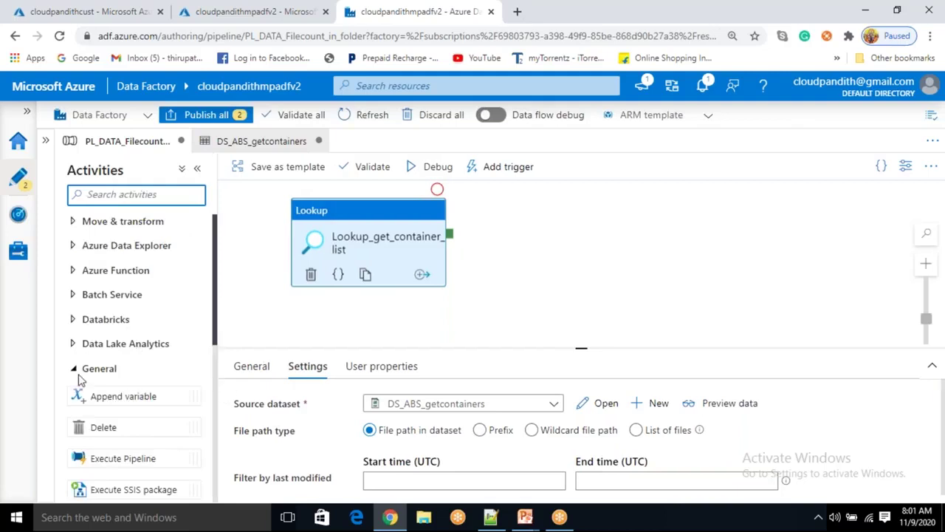
{"action": "scroll", "coordinate": [110, 392], "scroll_direction": "down", "scroll_amount": 2}
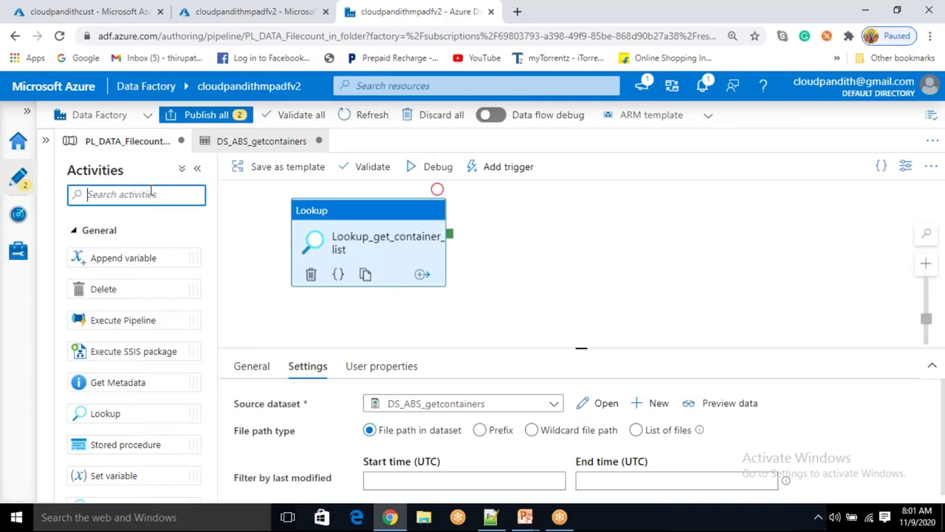
{"action": "type", "text": "forea"}
{"action": "left_click_drag", "start_coordinate": [103, 249], "coordinate": [583, 244]}
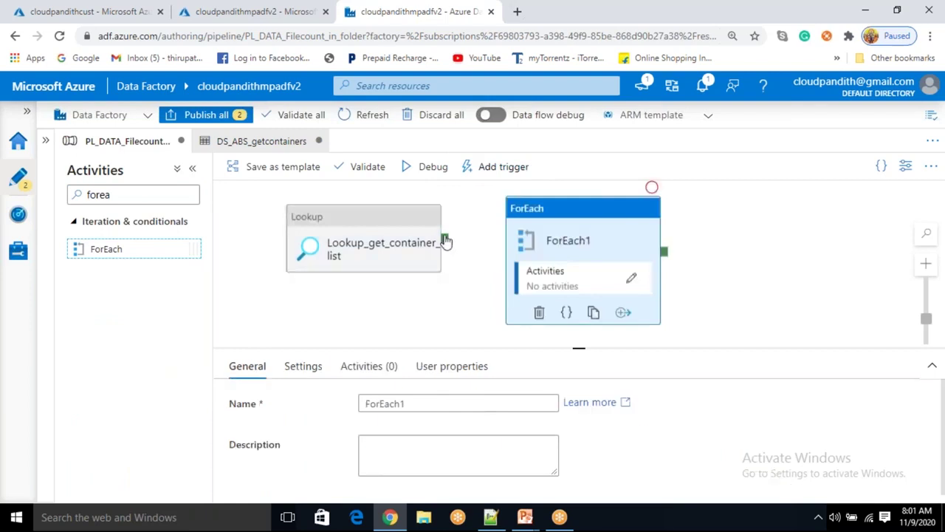
{"action": "left_click_drag", "start_coordinate": [448, 245], "coordinate": [570, 248]}
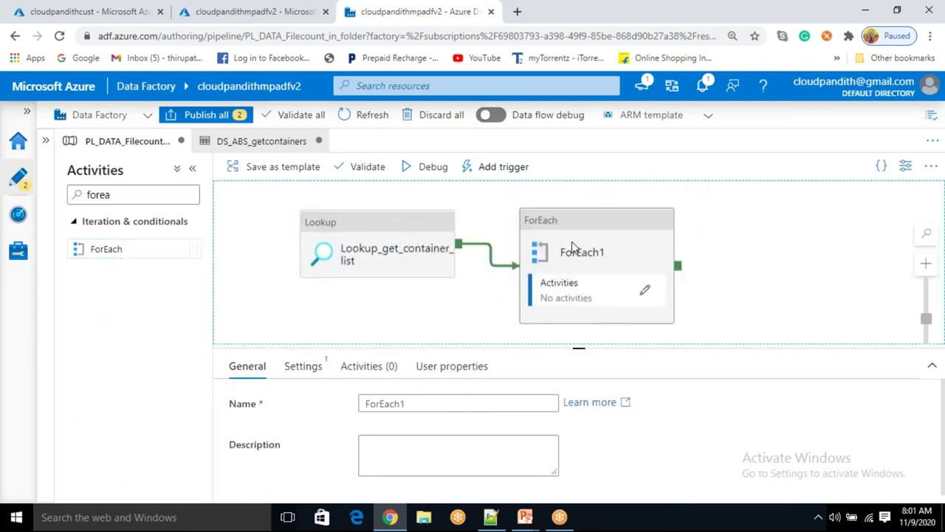
Rename the ForEach activity to ForEach_container and show its Settings
{"action": "left_click", "coordinate": [569, 249]}
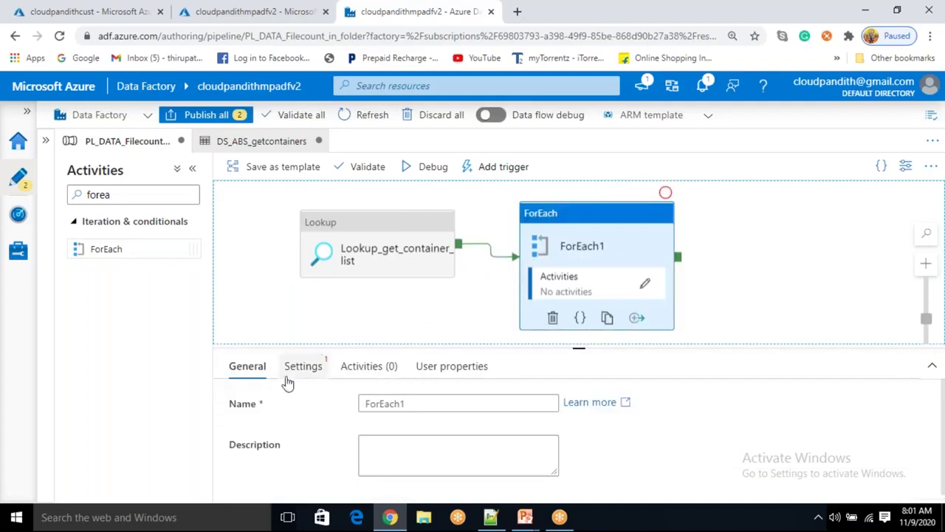
{"action": "left_click", "coordinate": [437, 404]}
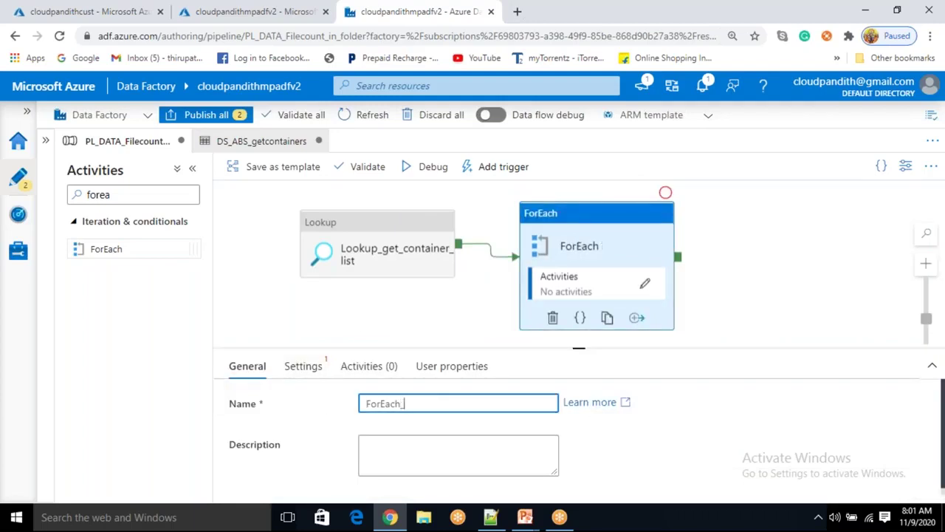
{"action": "type", "text": "_container"}
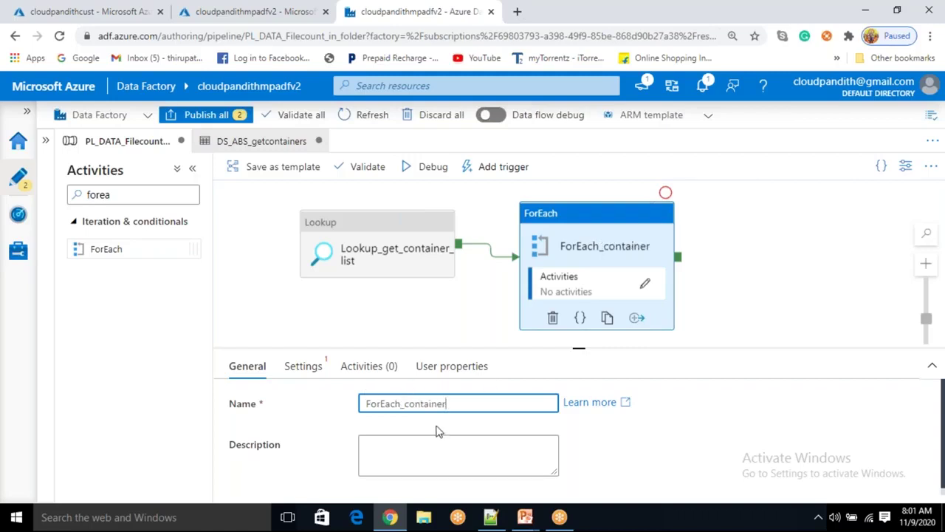
{"action": "left_click", "coordinate": [309, 369]}
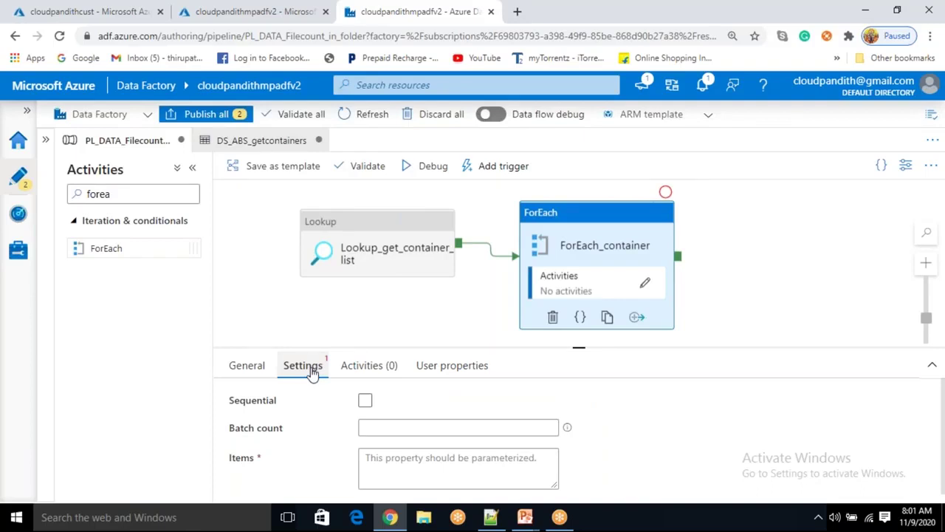
Turn on Sequential execution for the ForEach loop
{"action": "left_click", "coordinate": [369, 424]}
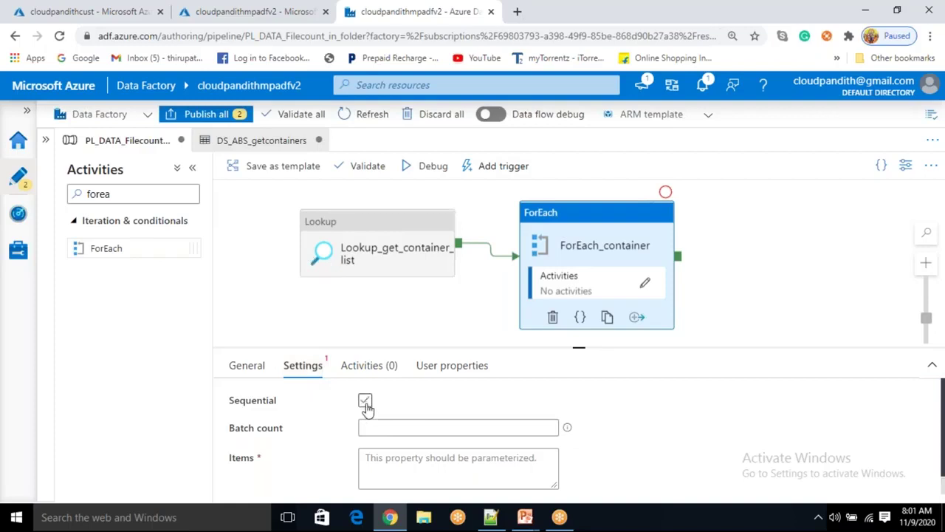
{"action": "left_click", "coordinate": [365, 403]}
{"action": "left_click", "coordinate": [365, 402]}
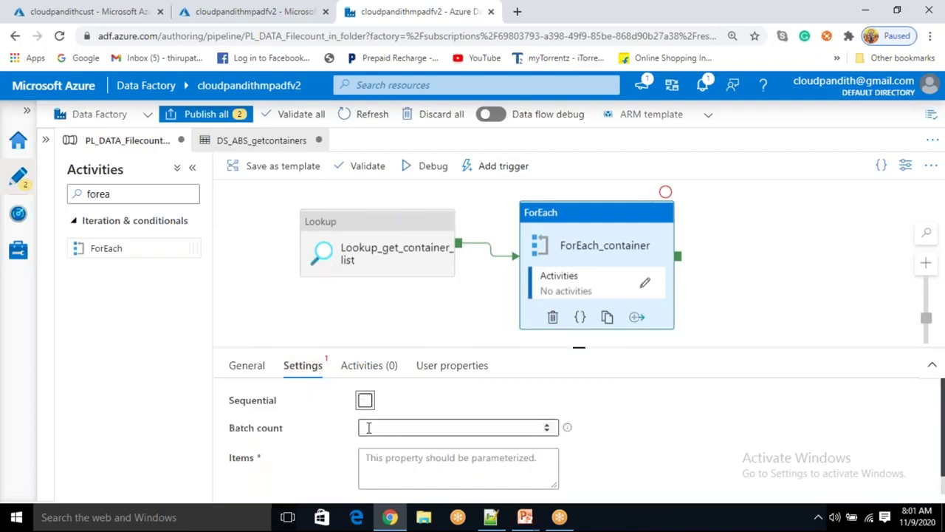
{"action": "left_click", "coordinate": [365, 403]}
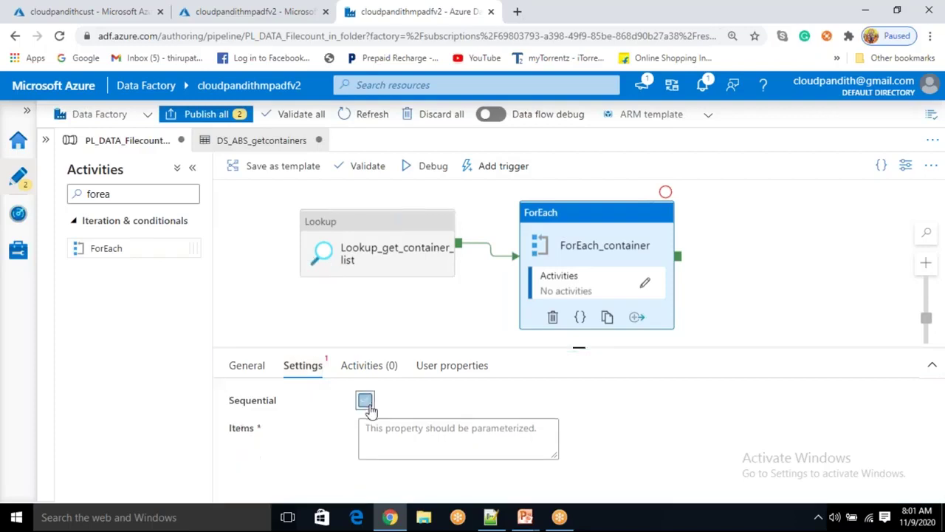
{"action": "left_click", "coordinate": [397, 434]}
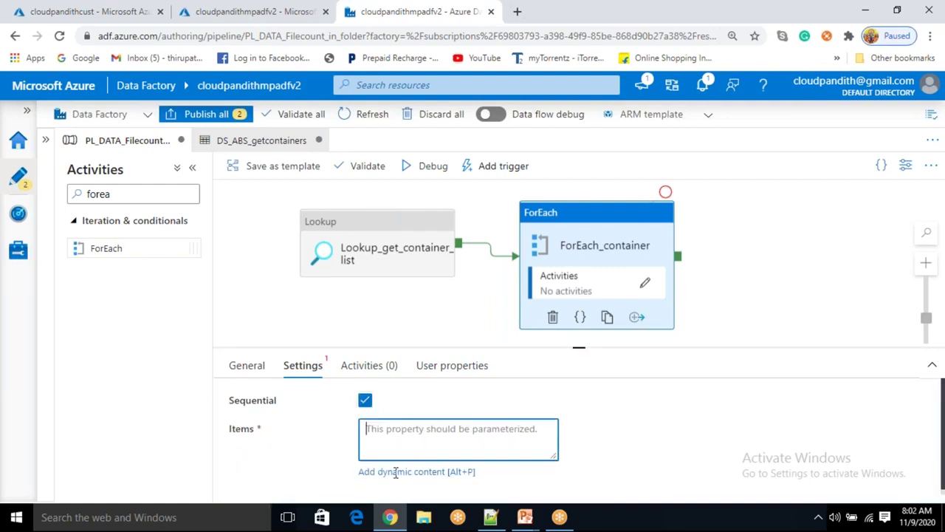
{"action": "left_click", "coordinate": [395, 472]}
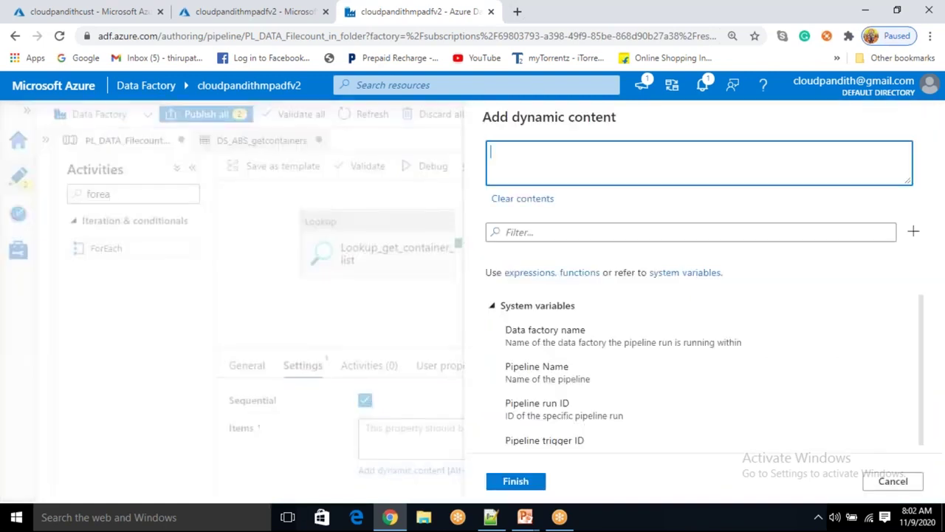
{"action": "left_click", "coordinate": [893, 480]}
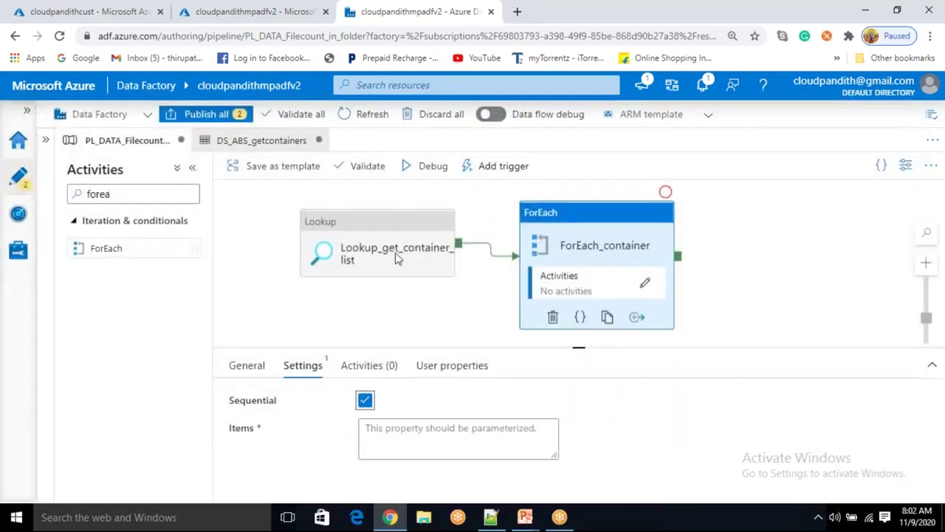
{"action": "left_click", "coordinate": [383, 443]}
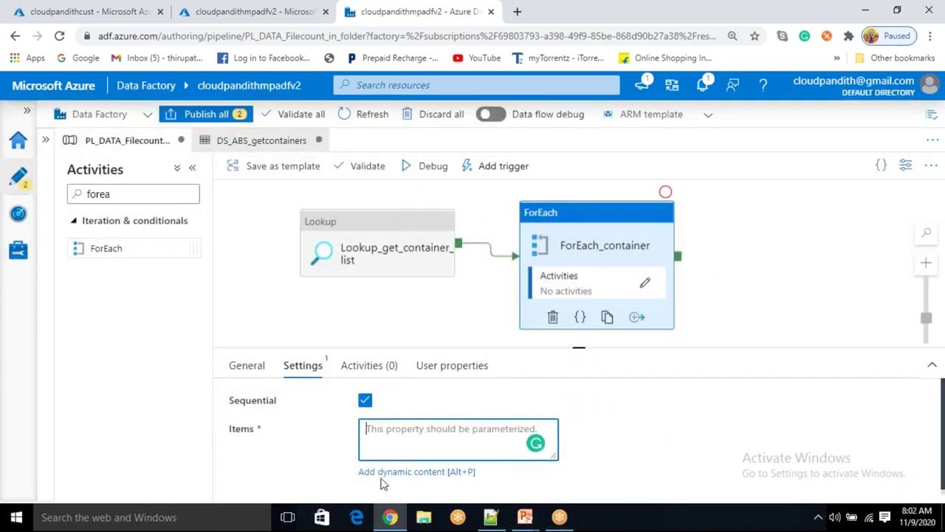
{"action": "left_click", "coordinate": [385, 473]}
{"action": "scroll", "coordinate": [610, 325], "scroll_direction": "down", "scroll_amount": 2}
{"action": "scroll", "coordinate": [610, 355], "scroll_direction": "down", "scroll_amount": 5}
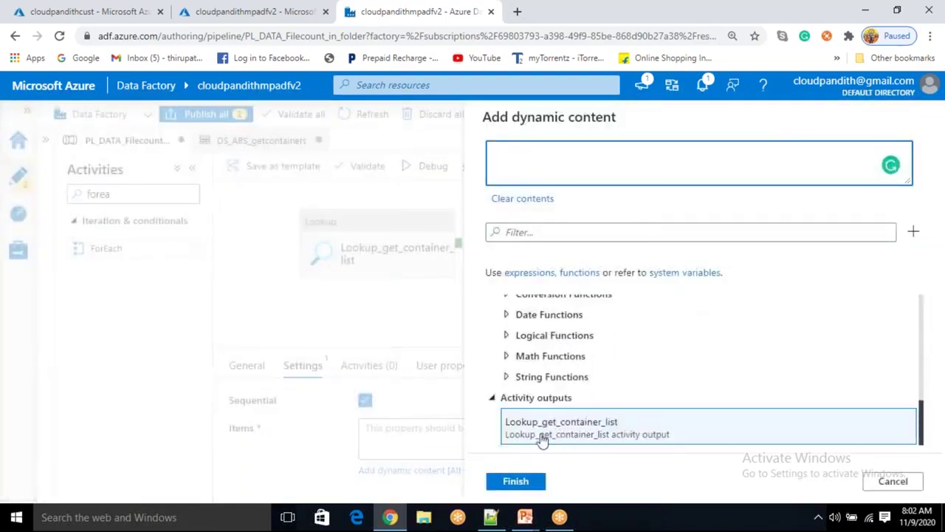
{"action": "left_click", "coordinate": [555, 435]}
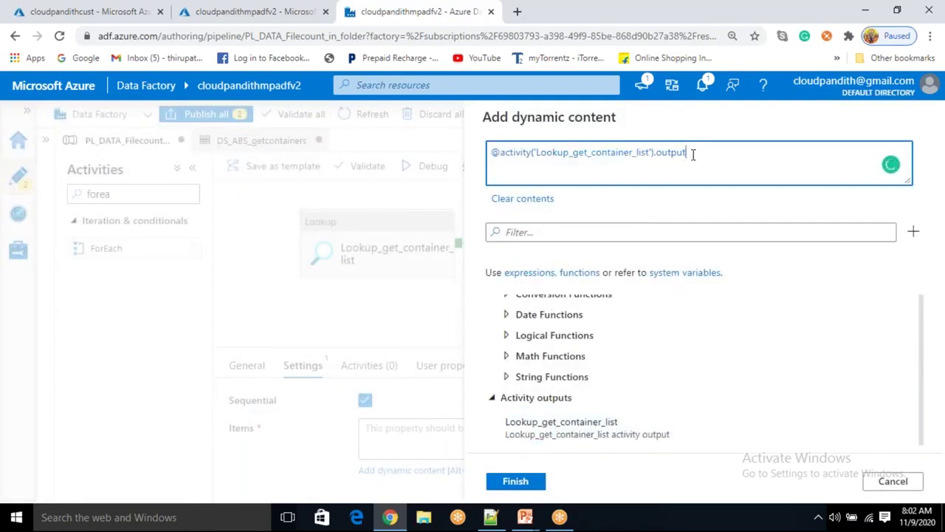
{"action": "type", "text": ".value"}
{"action": "left_click", "coordinate": [515, 482]}
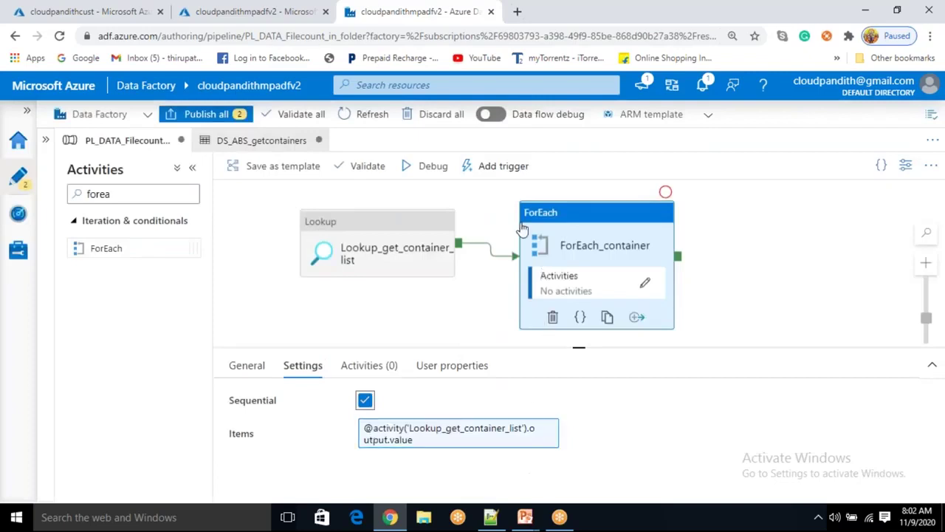
{"action": "left_click", "coordinate": [439, 220]}
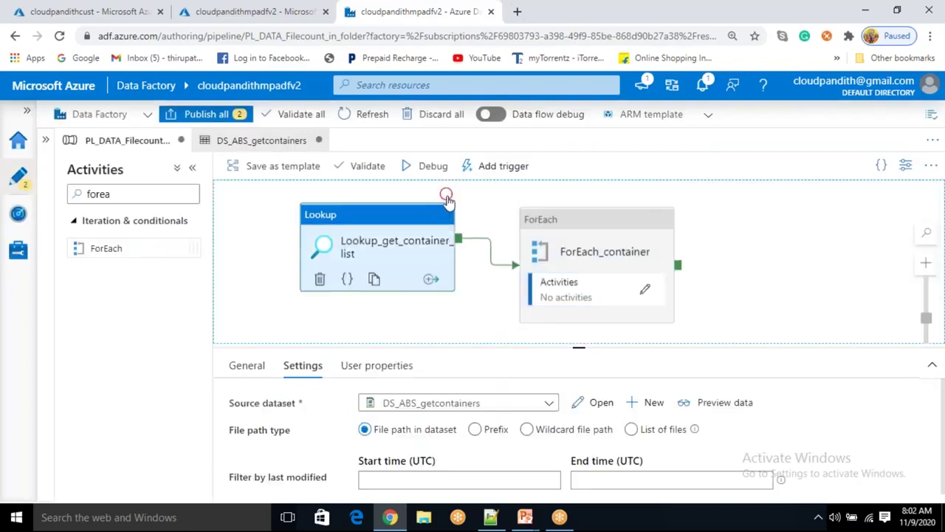
Debug-run the pipeline and select the value array in the Lookup's output
{"action": "left_click", "coordinate": [430, 166]}
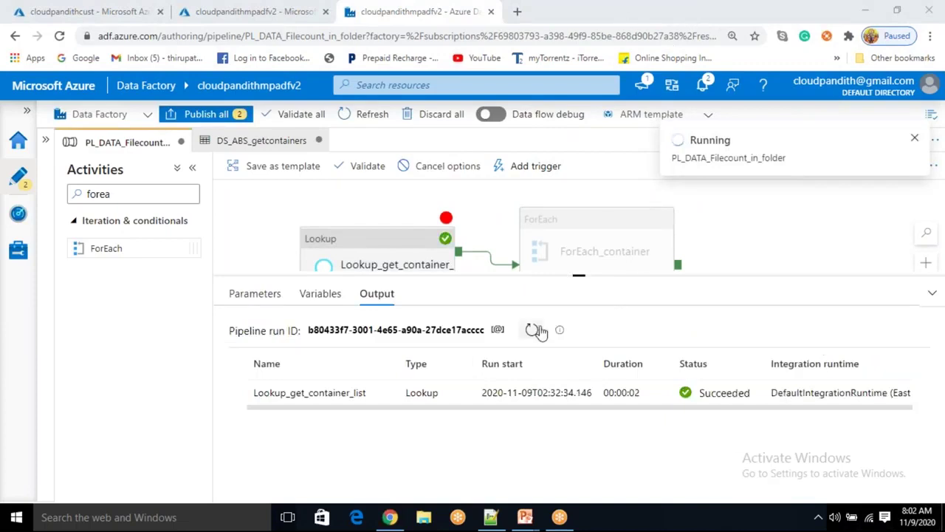
{"action": "left_click", "coordinate": [532, 330]}
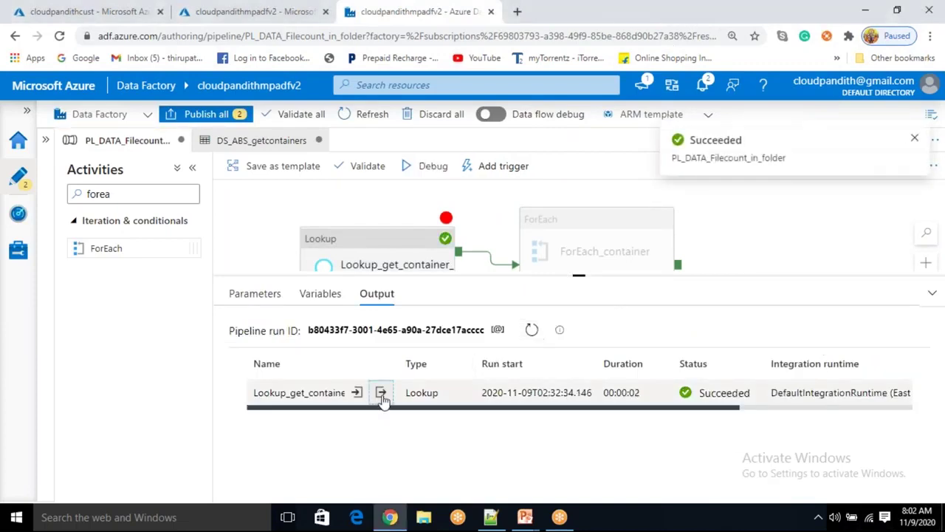
{"action": "left_click", "coordinate": [375, 395]}
{"action": "left_click_drag", "start_coordinate": [228, 231], "coordinate": [385, 271]}
{"action": "double_click", "coordinate": [384, 271]}
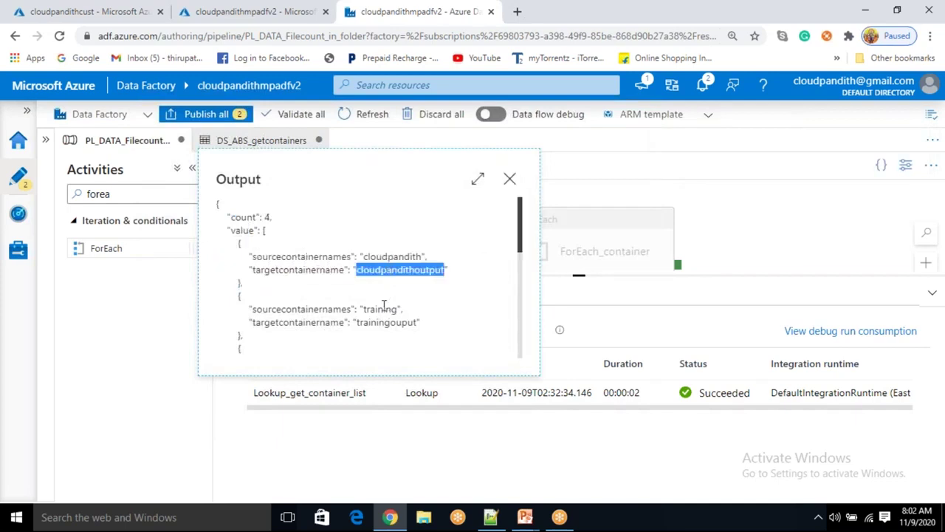
{"action": "double_click", "coordinate": [380, 310]}
{"action": "double_click", "coordinate": [385, 323]}
{"action": "scroll", "coordinate": [385, 323], "scroll_direction": "down", "scroll_amount": 1}
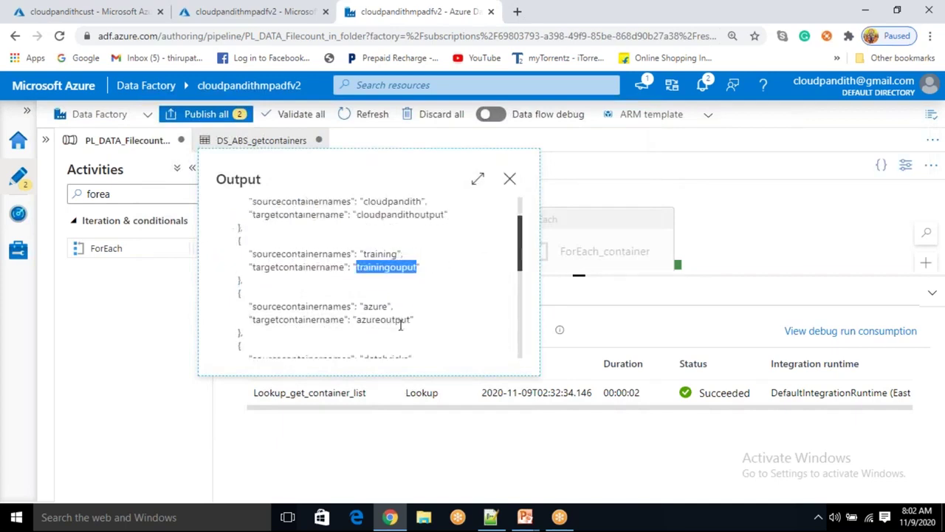
{"action": "scroll", "coordinate": [258, 256], "scroll_direction": "up", "scroll_amount": 1}
{"action": "left_click_drag", "start_coordinate": [229, 230], "coordinate": [248, 318]}
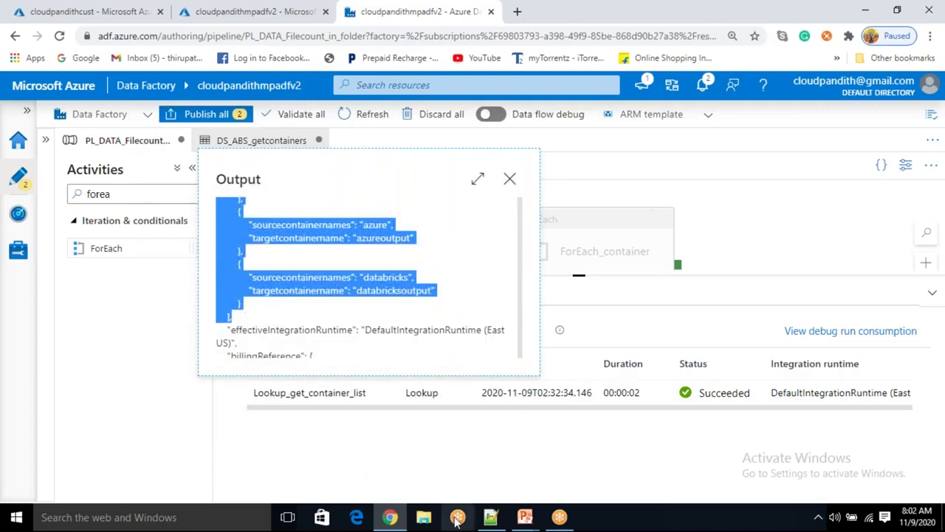
Paste the value array into Containersinfo.csv in Notepad++, then return to Data Factory
{"action": "left_click", "coordinate": [491, 517]}
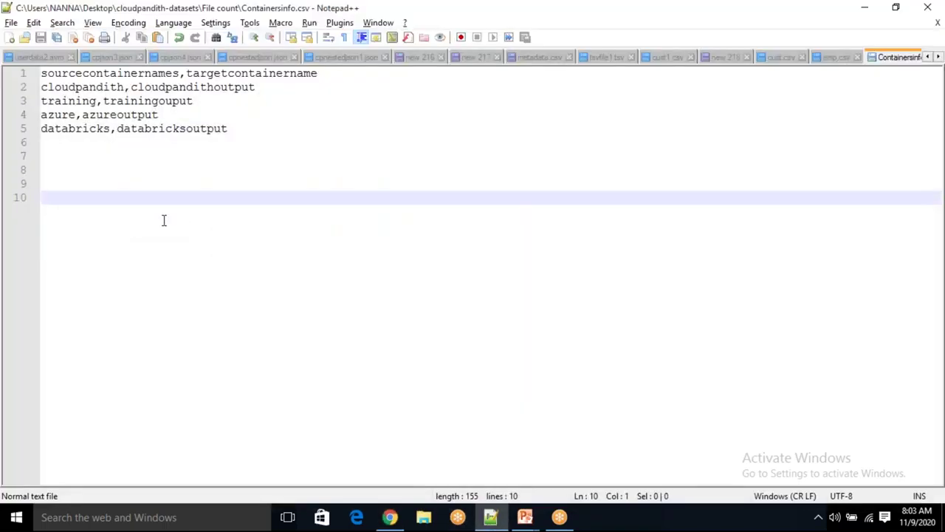
{"action": "type", "text": "\"value\": [         {             \"sourcecontainernames\": \"cloudpandith\",             \"targetcontainername\": \"cloudpandithoutput\"         },         {             \"sourcecontainernames\": \"training\",             \"targetcontainername\": \"trainingouput\"         },         {             \"sourcecontainernames\": \"azure\",             \"targetcontainername\": \"azureoutput\"         },         {             \"sourcecontainernames\": \"databricks\",             \"targetcontainername\": \"databricksoutput\"         }     ],"}
{"action": "double_click", "coordinate": [76, 199]}
{"action": "left_click", "coordinate": [65, 214]}
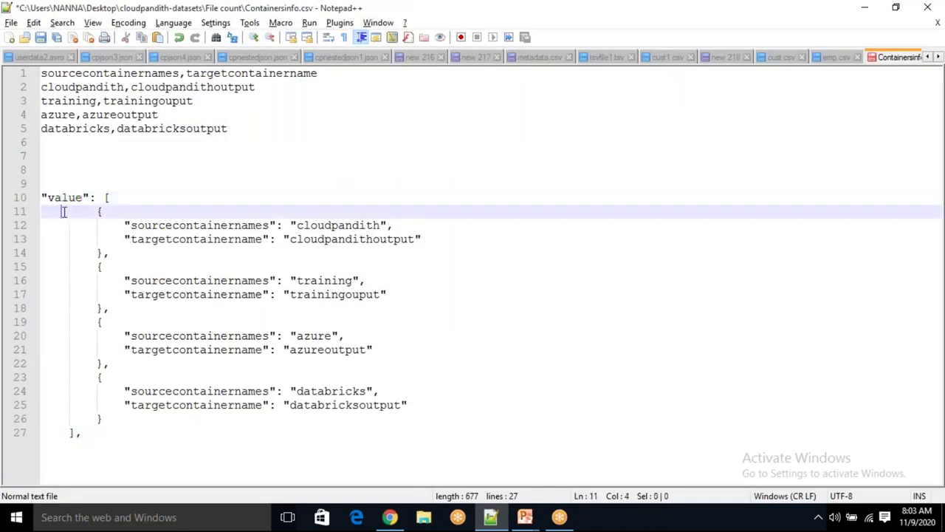
{"action": "key", "text": "alt+Tab"}
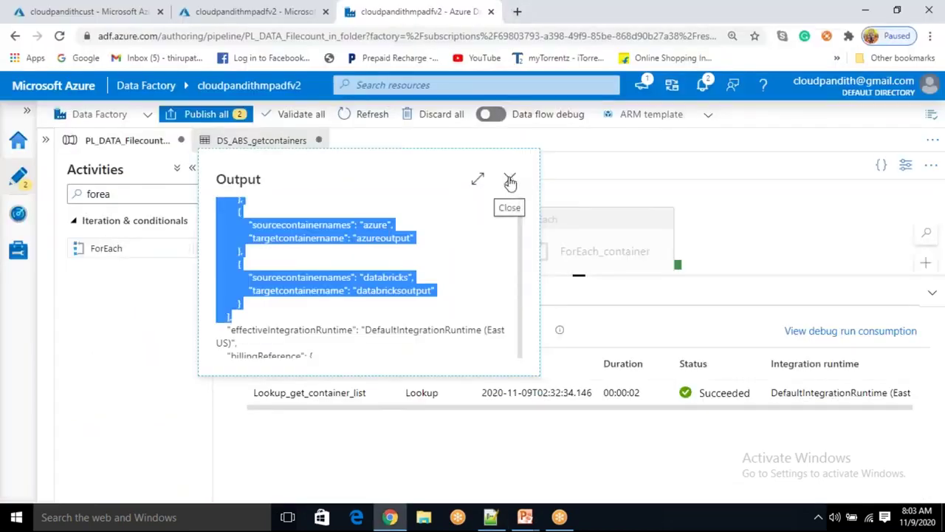
Close the Output popup and highlight the container objects, including databricks, in Notepad++
{"action": "left_click", "coordinate": [509, 180]}
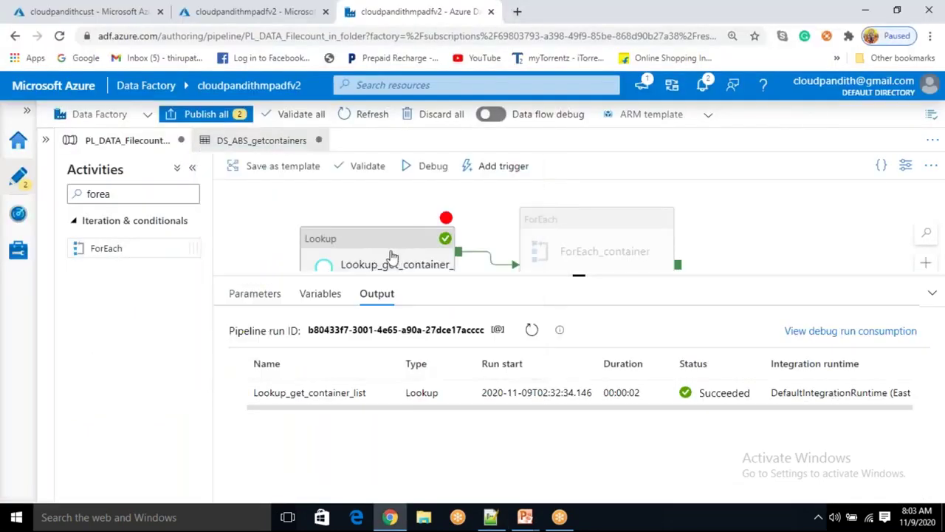
{"action": "key", "text": "alt+Tab"}
{"action": "double_click", "coordinate": [73, 198]}
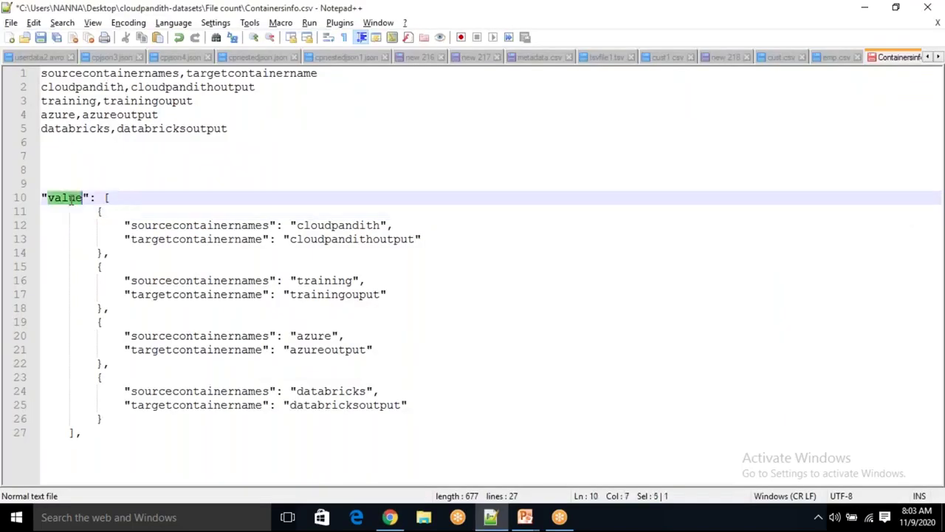
{"action": "left_click_drag", "start_coordinate": [98, 214], "coordinate": [104, 429]}
{"action": "left_click", "coordinate": [98, 268]}
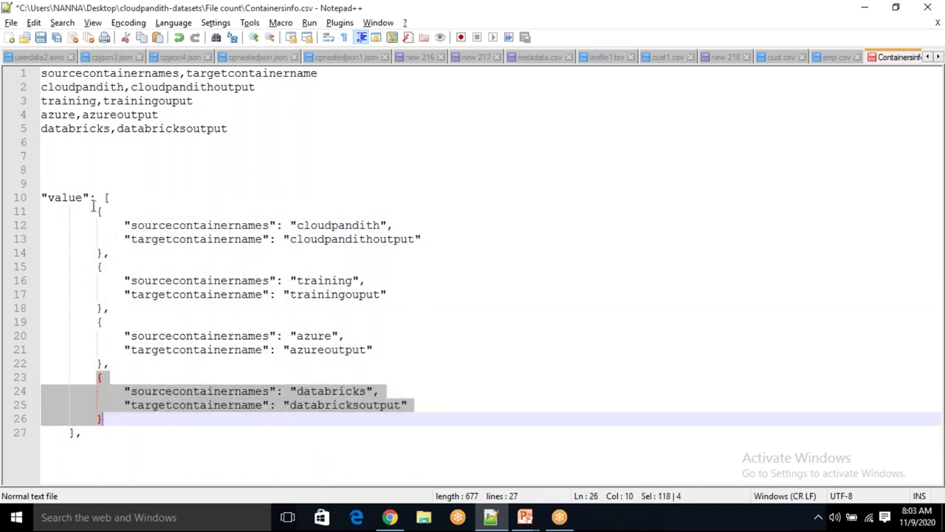
{"action": "left_click_drag", "start_coordinate": [104, 198], "coordinate": [160, 455]}
{"action": "left_click", "coordinate": [160, 456]}
{"action": "left_click_drag", "start_coordinate": [100, 214], "coordinate": [113, 420]}
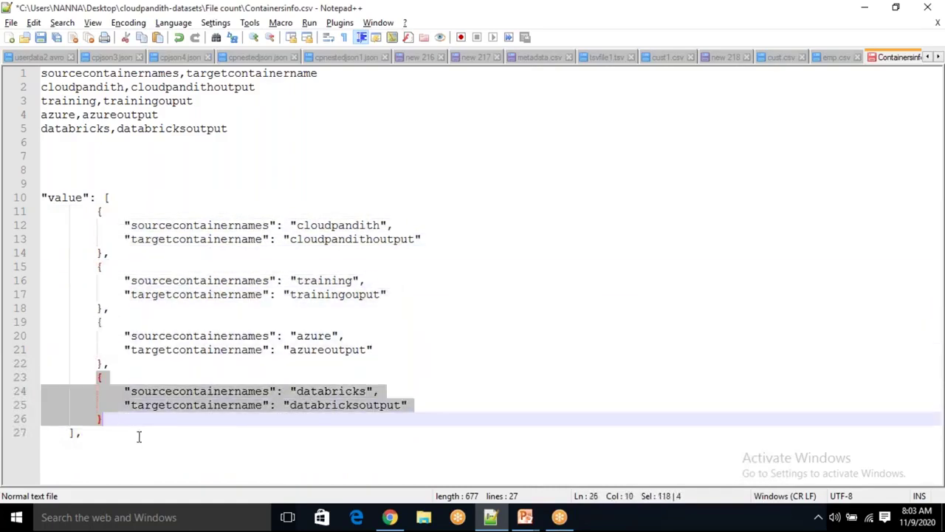
{"action": "left_click", "coordinate": [134, 427]}
{"action": "left_click_drag", "start_coordinate": [99, 377], "coordinate": [122, 420]}
{"action": "left_click", "coordinate": [163, 435]}
{"action": "key", "text": "alt+Tab"}
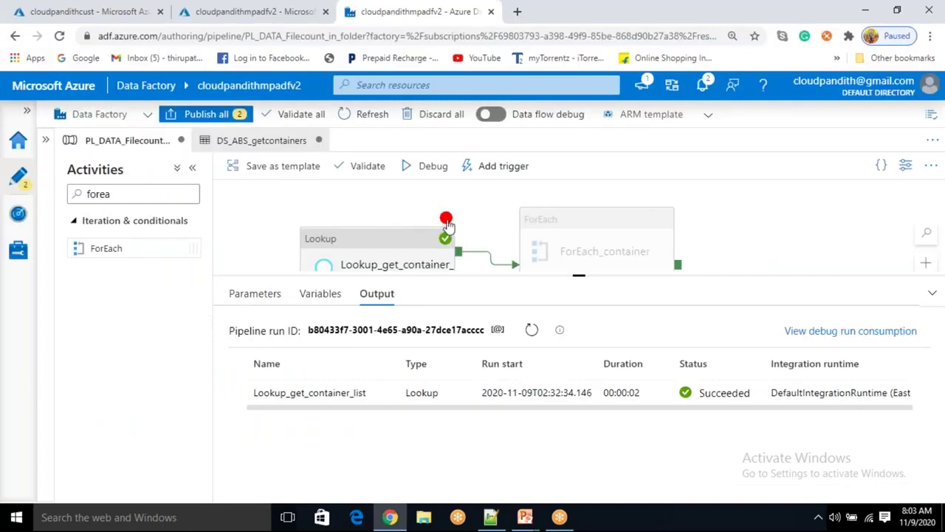
{"action": "left_click_drag", "start_coordinate": [445, 215], "coordinate": [446, 193]}
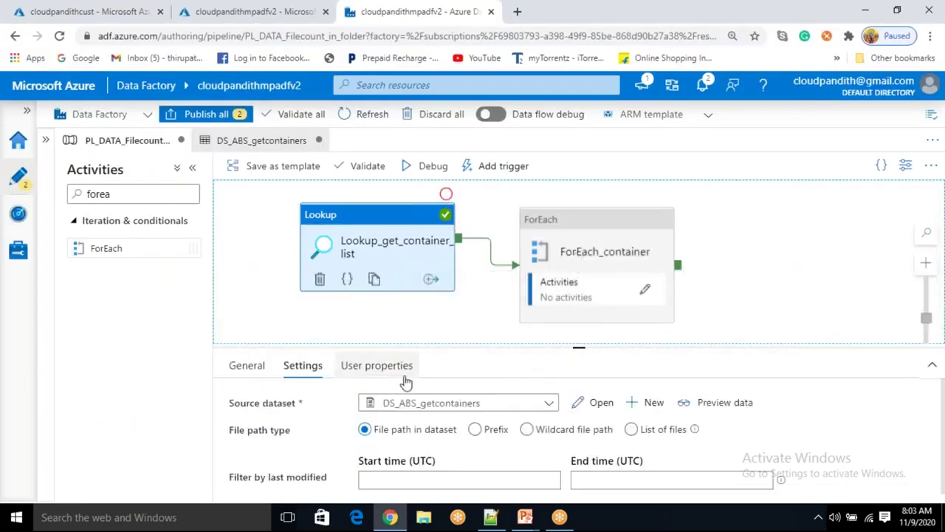
{"action": "left_click", "coordinate": [598, 253]}
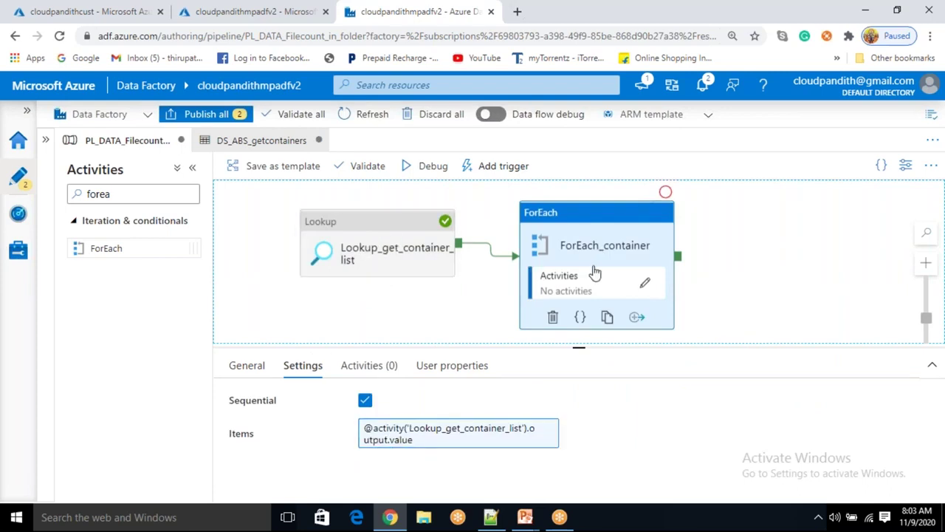
Advance the slide to reveal the Get Metadata Activity inside ForEach, then return to Data Factory
{"action": "mouse_move", "coordinate": [559, 517]}
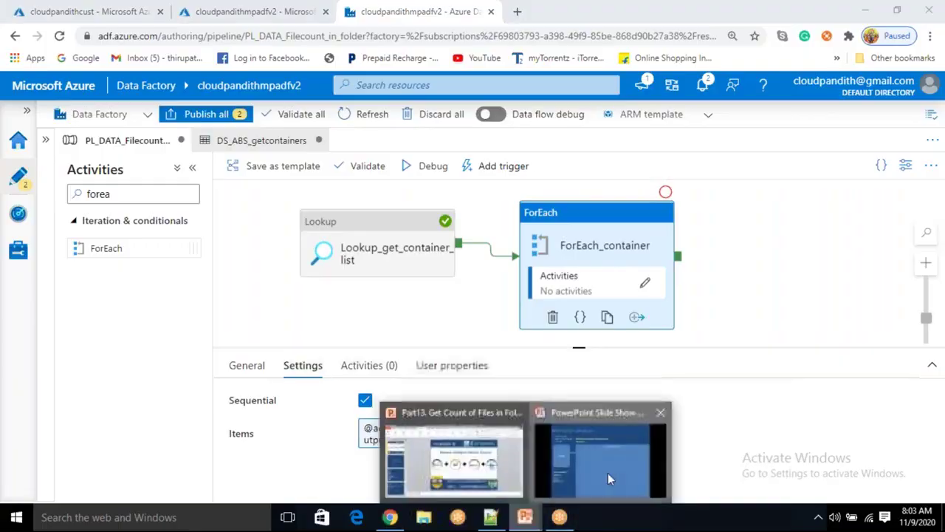
{"action": "left_click", "coordinate": [608, 472]}
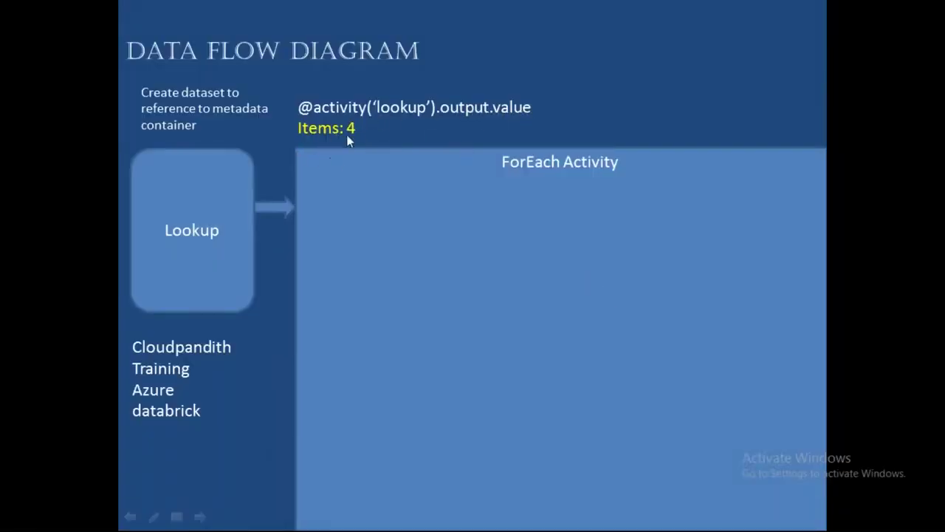
{"action": "left_click", "coordinate": [432, 229]}
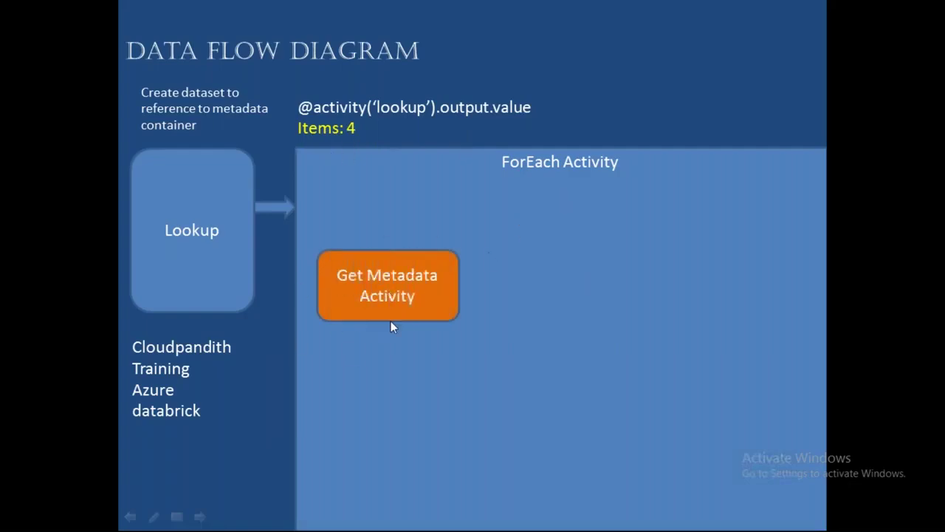
{"action": "key", "text": "alt+Tab"}
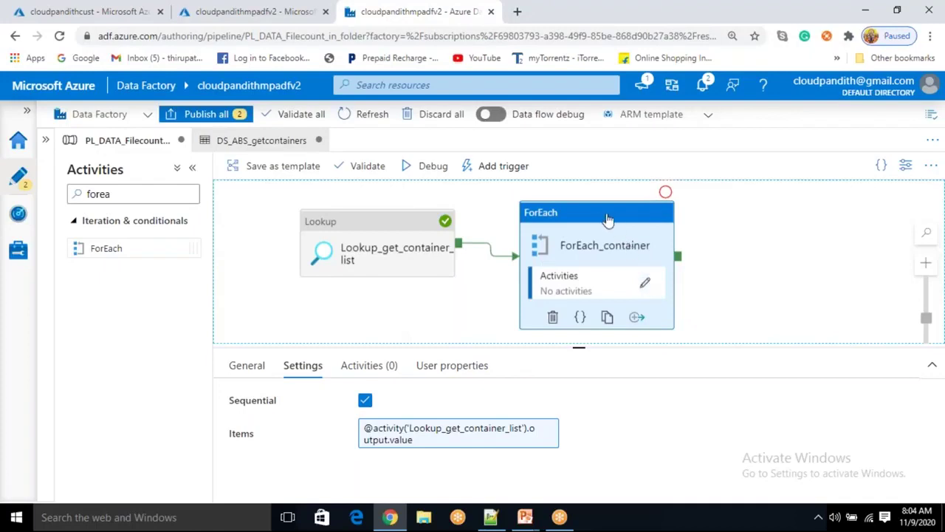
Place a Get Metadata activity, Get Metadata1, inside the ForEach_container inner canvas
{"action": "left_click", "coordinate": [379, 366]}
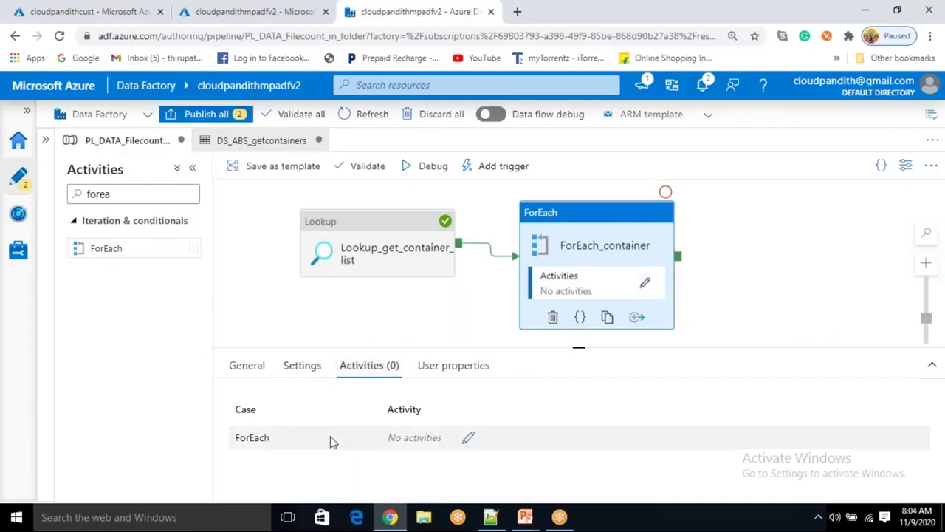
{"action": "left_click", "coordinate": [468, 438]}
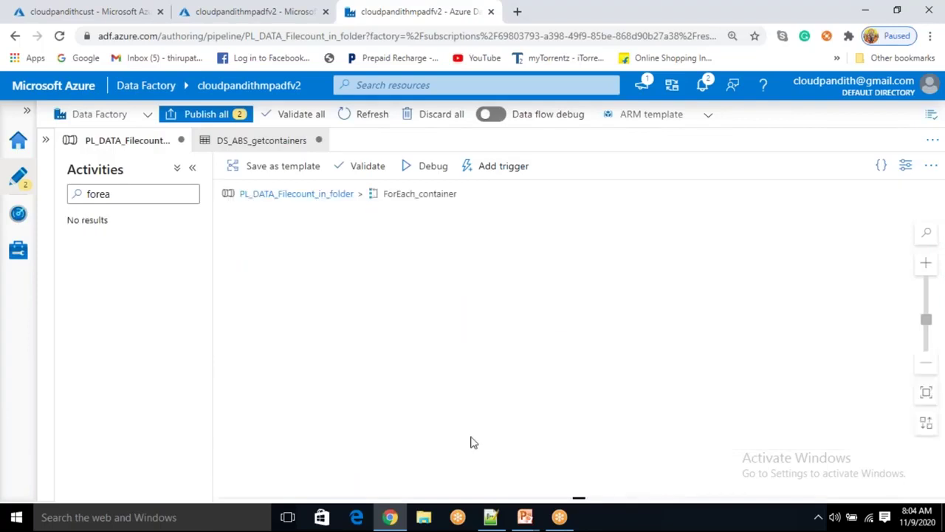
{"action": "left_click", "coordinate": [141, 190]}
{"action": "left_click_drag", "start_coordinate": [116, 192], "coordinate": [91, 190]}
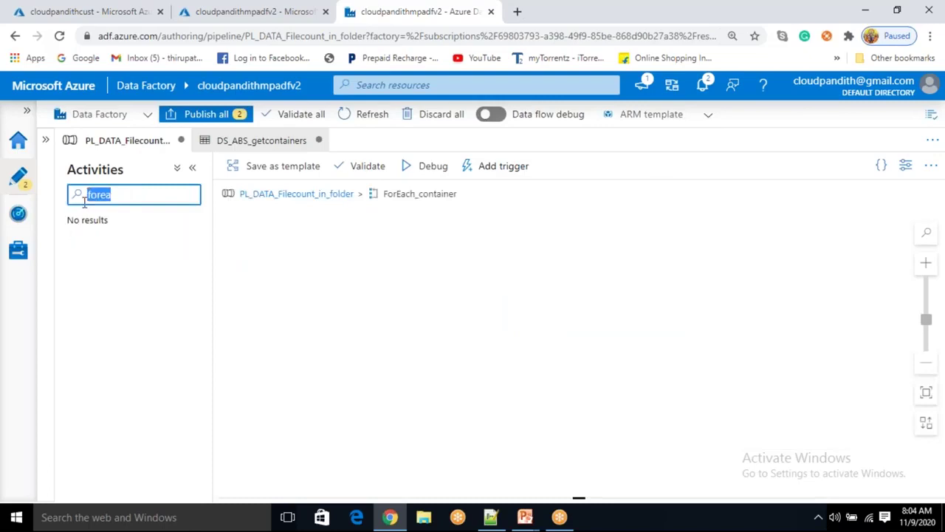
{"action": "type", "text": "get me"}
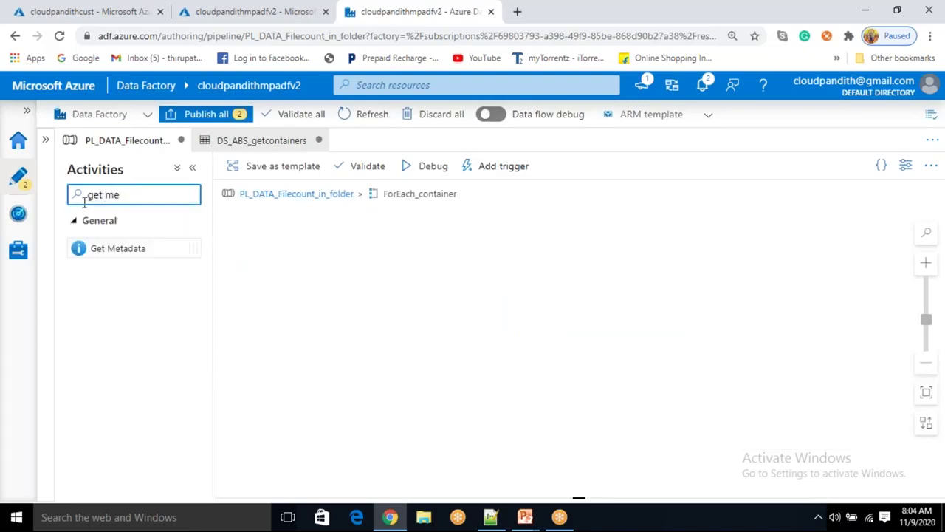
{"action": "left_click_drag", "start_coordinate": [135, 248], "coordinate": [418, 286]}
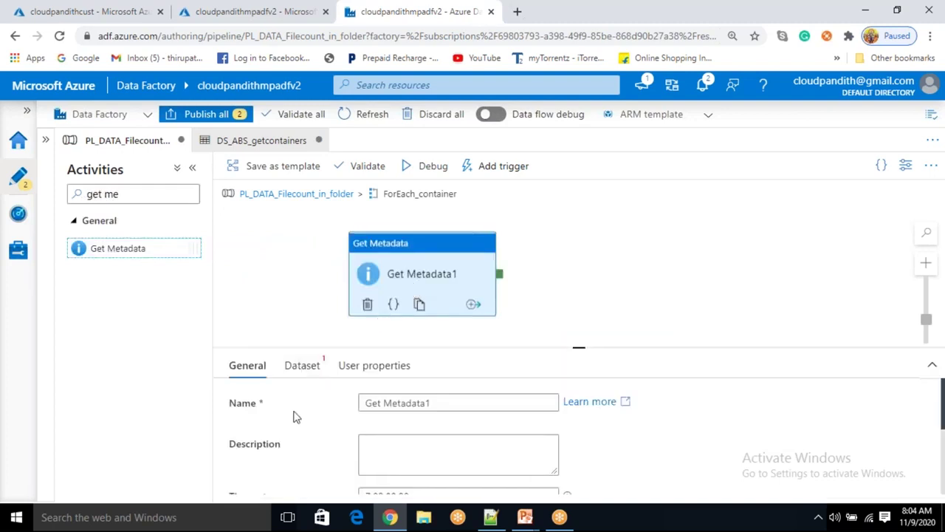
{"action": "left_click", "coordinate": [313, 375]}
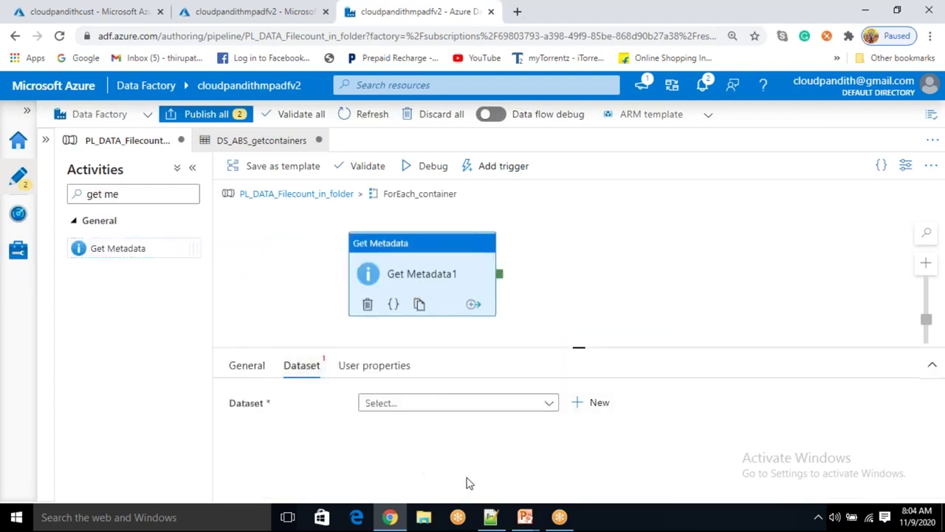
{"action": "left_click", "coordinate": [491, 517]}
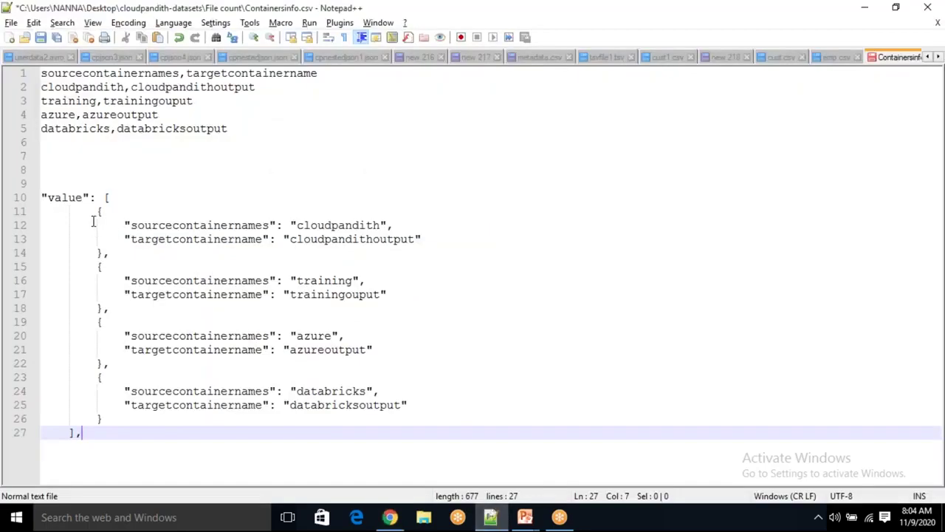
Highlight the value array and the cloudpandith and training objects in Containersinfo.csv
{"action": "left_click_drag", "start_coordinate": [42, 197], "coordinate": [129, 465]}
{"action": "left_click", "coordinate": [129, 465]}
{"action": "left_click_drag", "start_coordinate": [90, 211], "coordinate": [110, 252]}
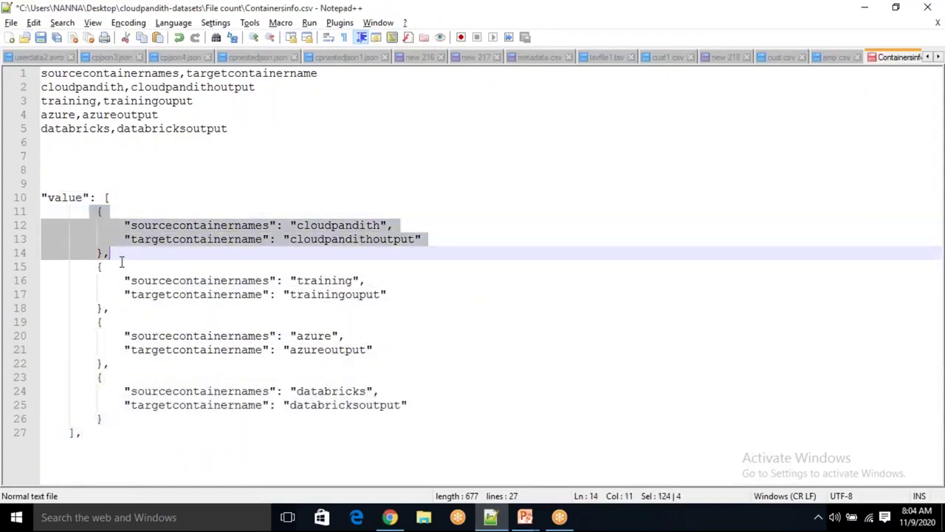
{"action": "left_click", "coordinate": [83, 212]}
{"action": "left_click_drag", "start_coordinate": [82, 213], "coordinate": [109, 253]}
{"action": "left_click", "coordinate": [108, 254]}
{"action": "left_click_drag", "start_coordinate": [105, 265], "coordinate": [92, 214]}
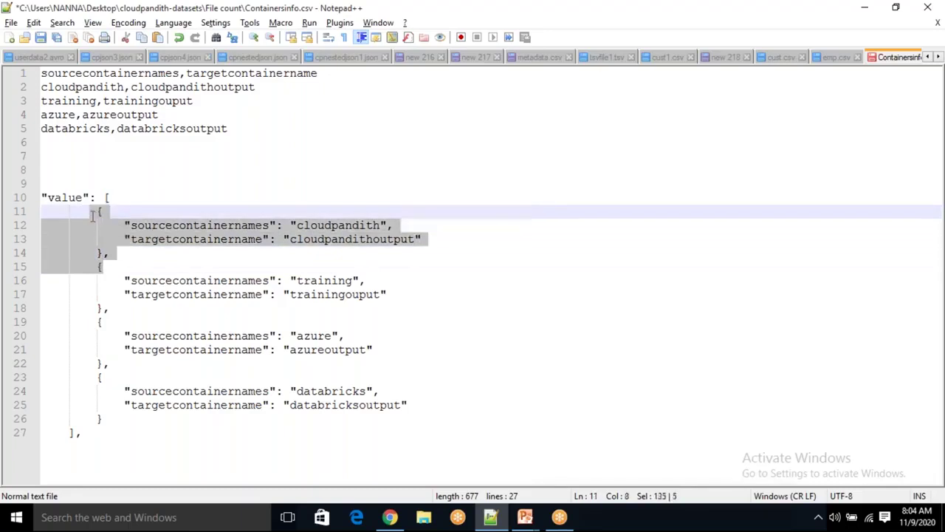
{"action": "left_click", "coordinate": [113, 254]}
{"action": "left_click_drag", "start_coordinate": [96, 264], "coordinate": [113, 362]}
{"action": "left_click", "coordinate": [163, 405]}
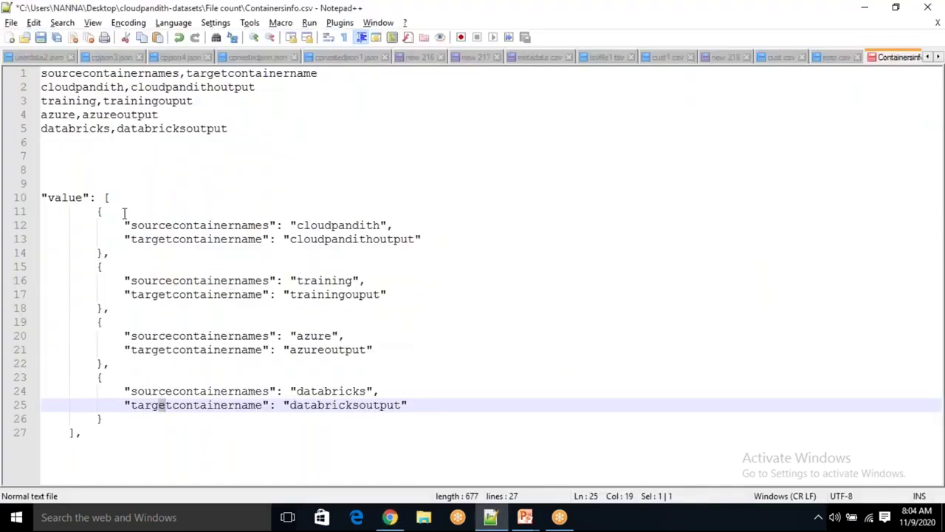
Highlight the cloudpandith object and its quoted value on line 12, then return to Data Factory
{"action": "left_click_drag", "start_coordinate": [88, 210], "coordinate": [109, 251]}
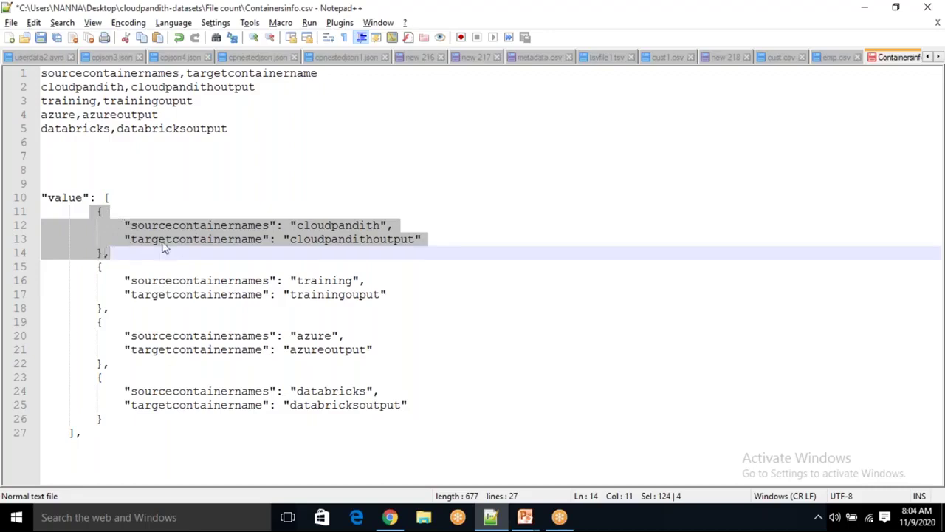
{"action": "left_click", "coordinate": [292, 214]}
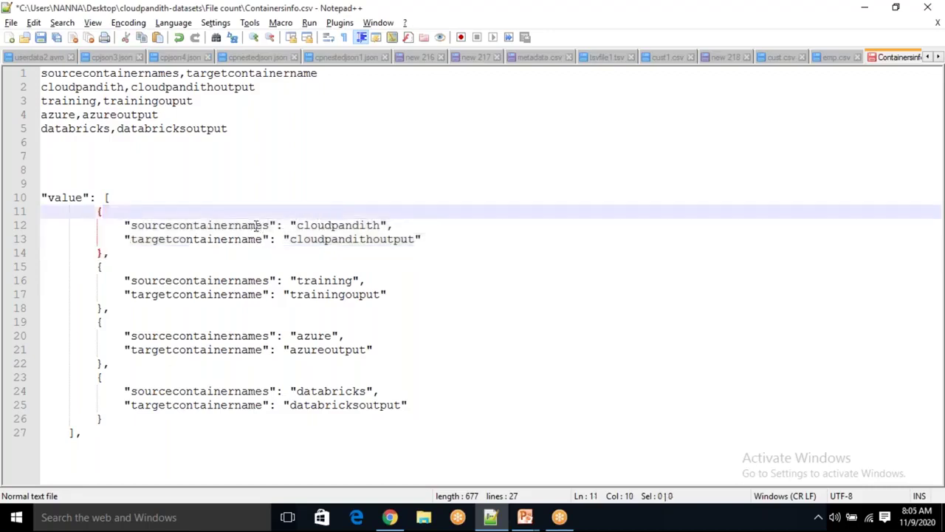
{"action": "left_click_drag", "start_coordinate": [291, 226], "coordinate": [390, 224]}
{"action": "left_click", "coordinate": [418, 214]}
{"action": "left_click_drag", "start_coordinate": [290, 225], "coordinate": [389, 224]}
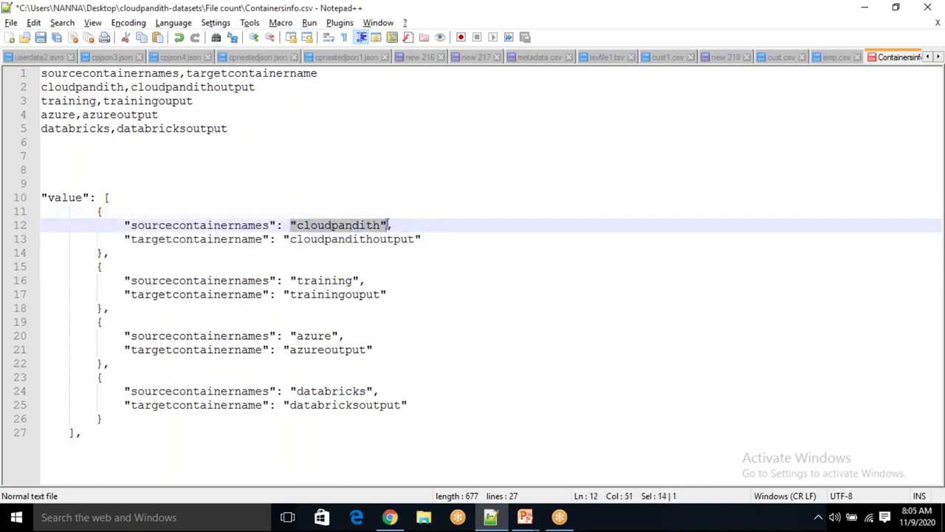
{"action": "left_click", "coordinate": [411, 222]}
{"action": "left_click_drag", "start_coordinate": [387, 225], "coordinate": [283, 225]}
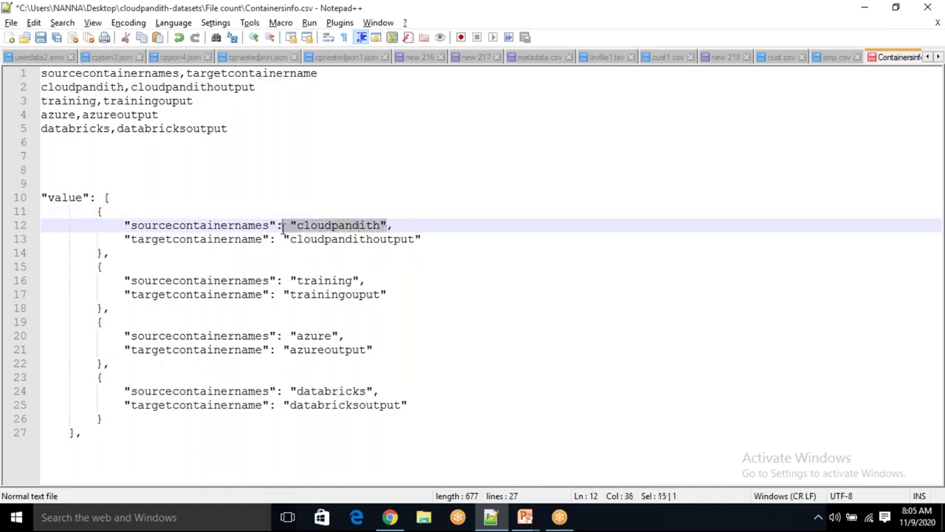
{"action": "left_click", "coordinate": [420, 212]}
{"action": "key", "text": "alt+Tab"}
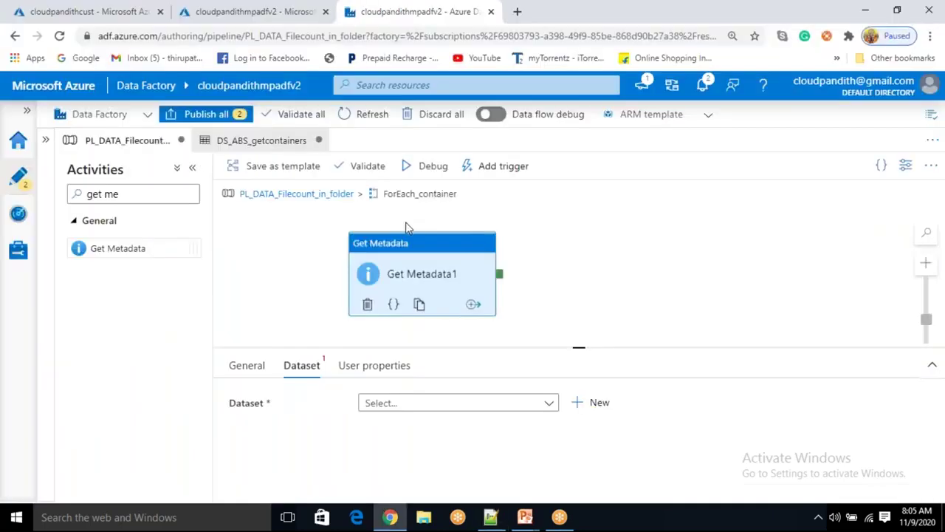
Rename the Get Metadata activity to Get_childitems
{"action": "left_click", "coordinate": [251, 367]}
{"action": "left_click_drag", "start_coordinate": [425, 400], "coordinate": [378, 399]}
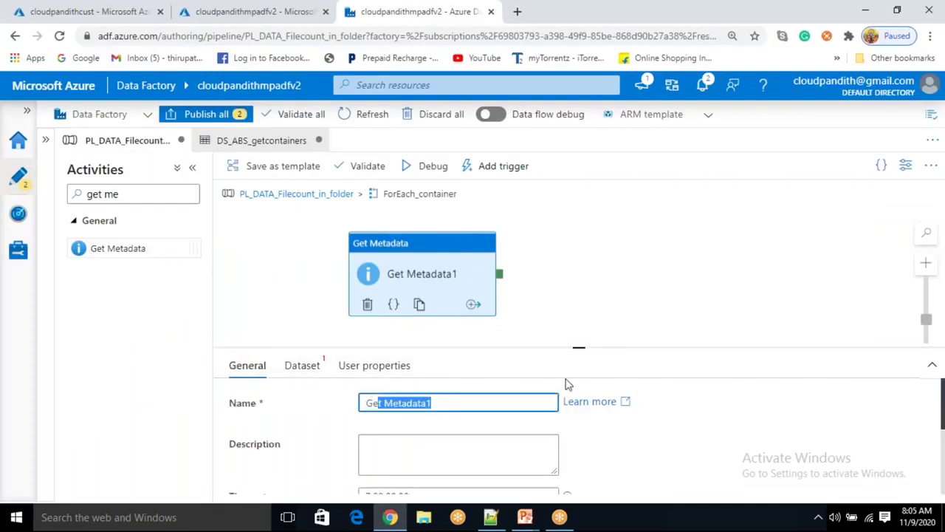
{"action": "key", "text": "BackSpace"}
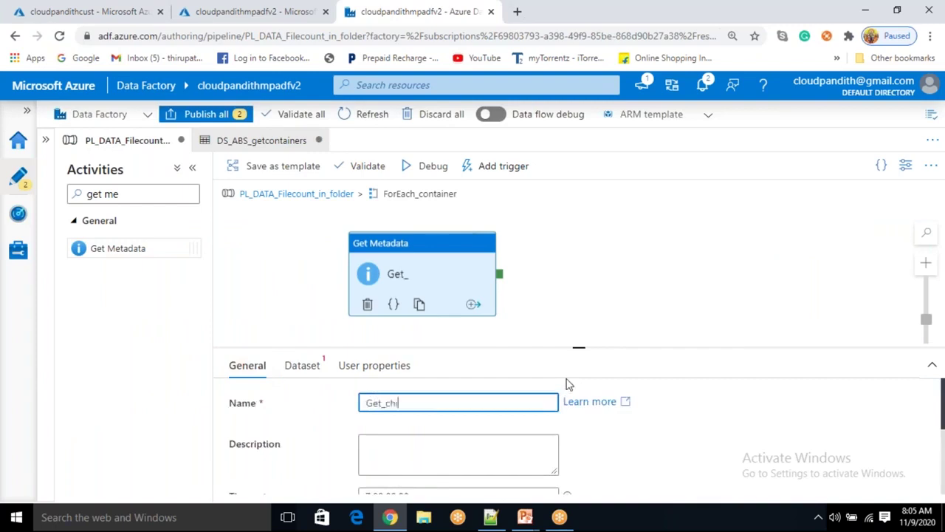
{"action": "type", "text": "t_childitems"}
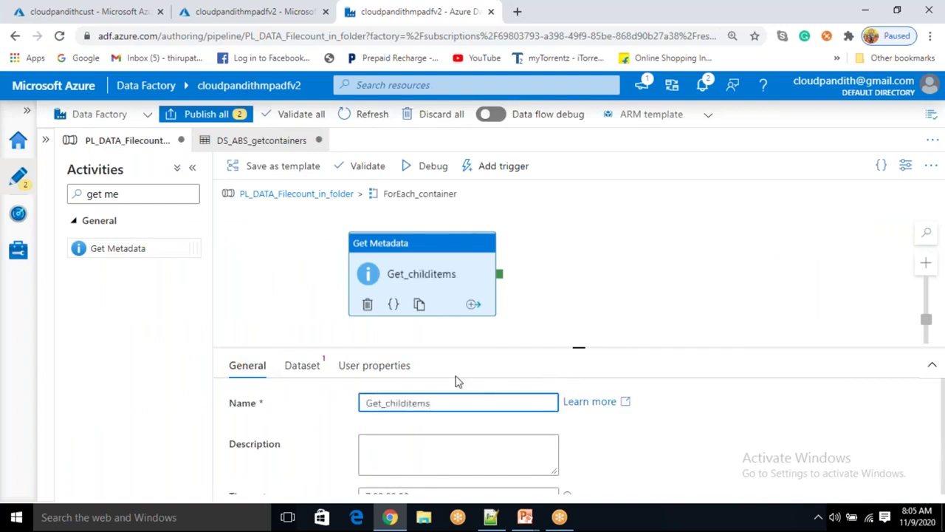
Start creating a new dataset from the activity's Dataset settings
{"action": "left_click", "coordinate": [304, 368]}
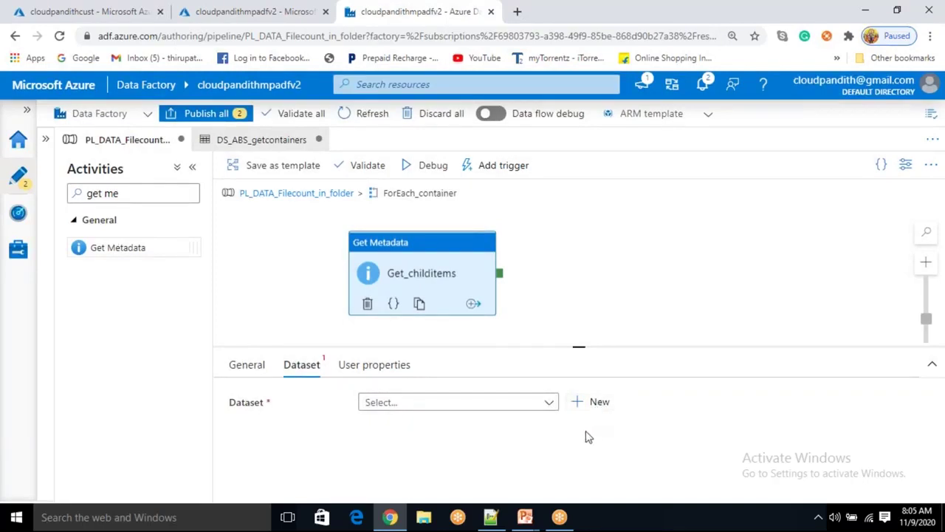
{"action": "left_click", "coordinate": [595, 392]}
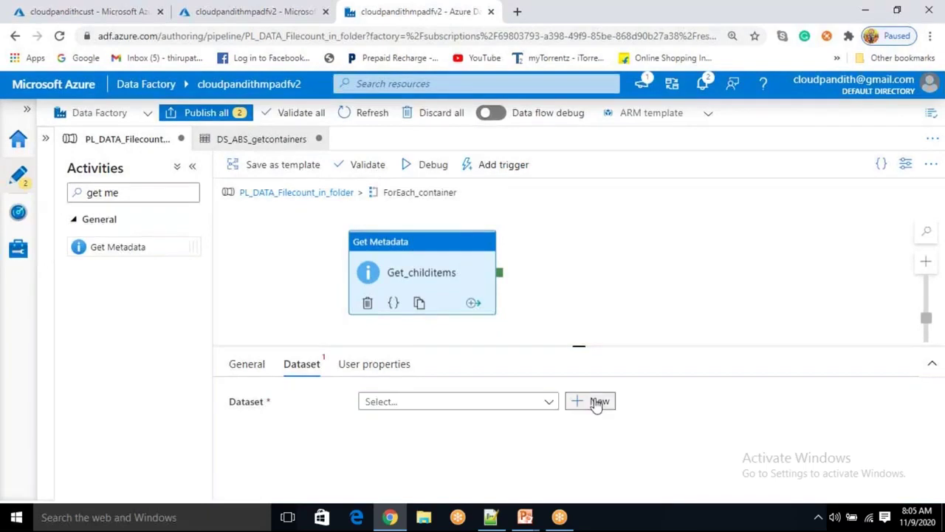
{"action": "left_click", "coordinate": [597, 401]}
Choose Azure Blob Storage as the data store and DelimitedText as the format
{"action": "left_click", "coordinate": [692, 321]}
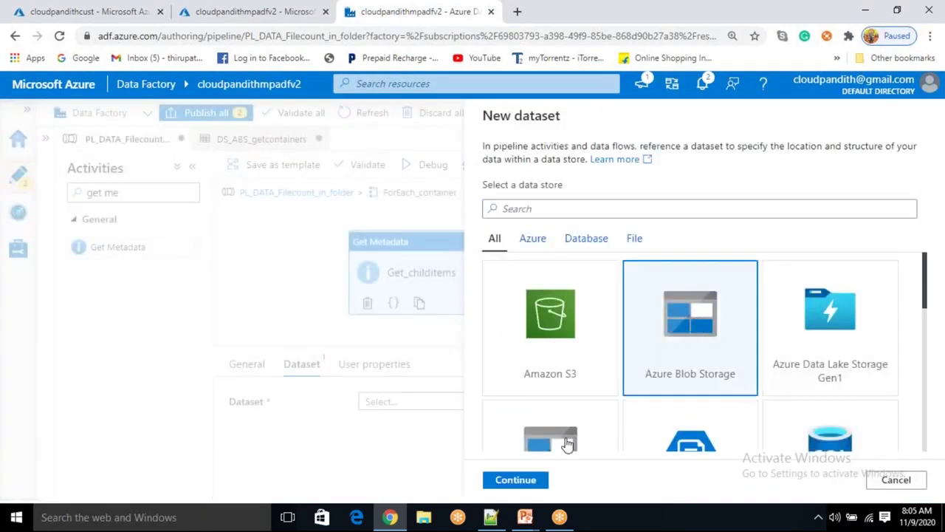
{"action": "left_click", "coordinate": [516, 480]}
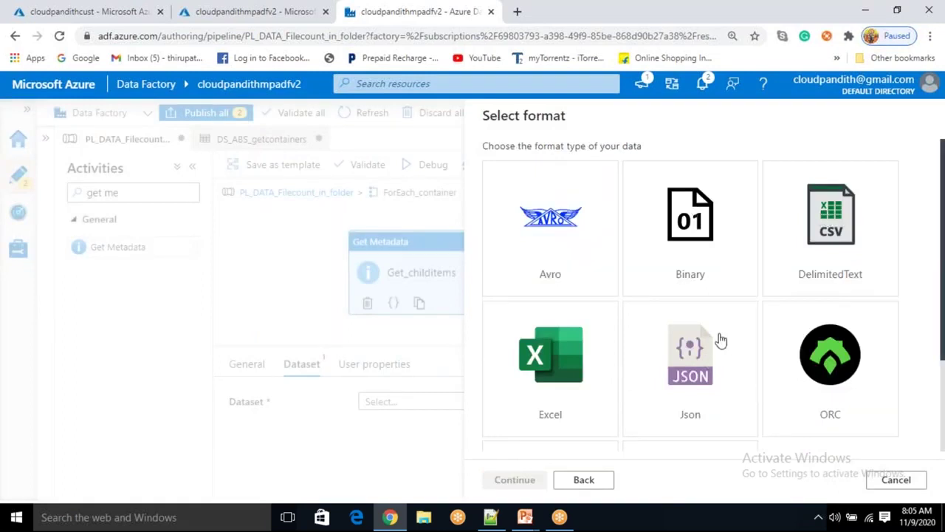
{"action": "left_click", "coordinate": [819, 230]}
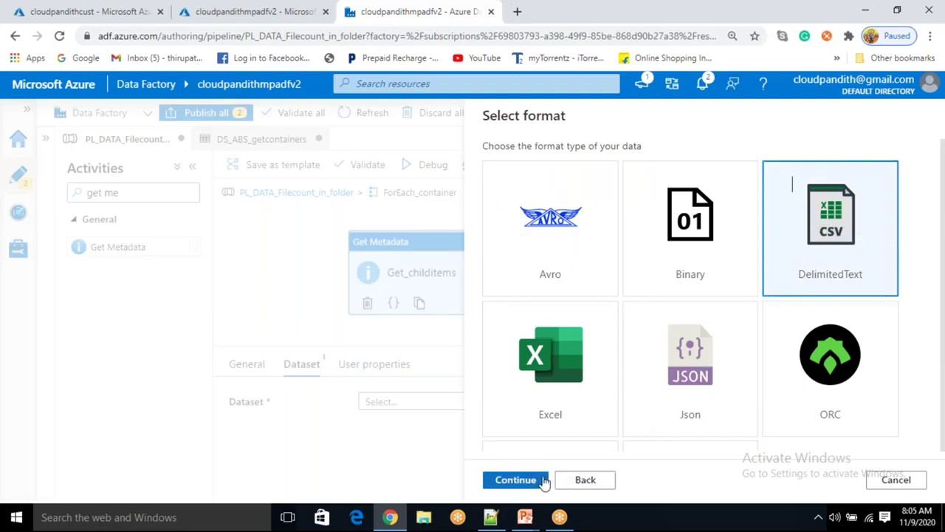
{"action": "left_click", "coordinate": [515, 480]}
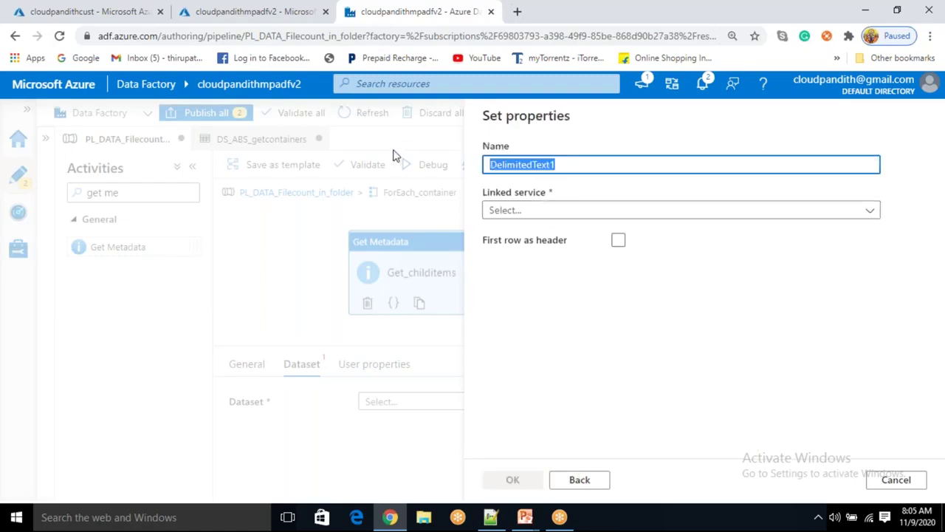
Name the dataset DS_ABS_Childitems with linked service LS_ABS, then bring up Notepad++
{"action": "key", "text": "BackSpace"}
{"action": "type", "text": "DS_ABS_Childitems"}
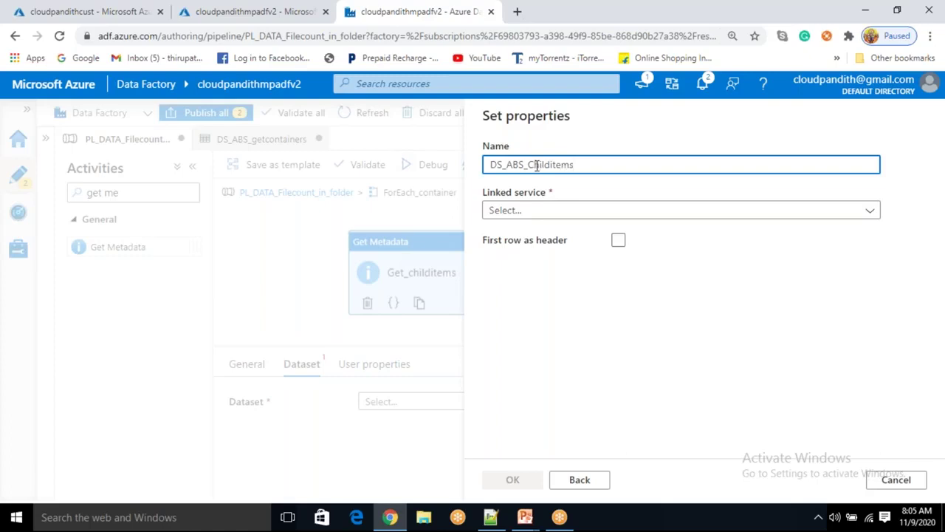
{"action": "left_click", "coordinate": [521, 214]}
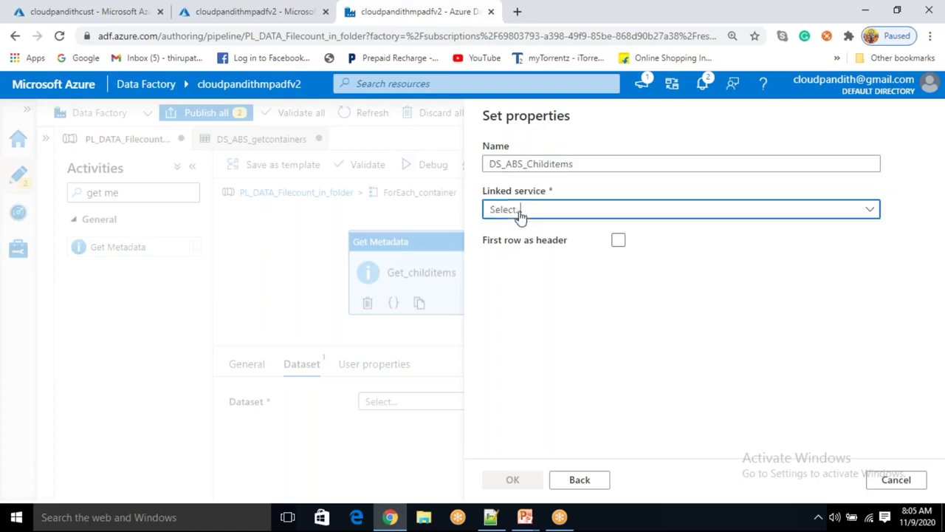
{"action": "left_click", "coordinate": [508, 307]}
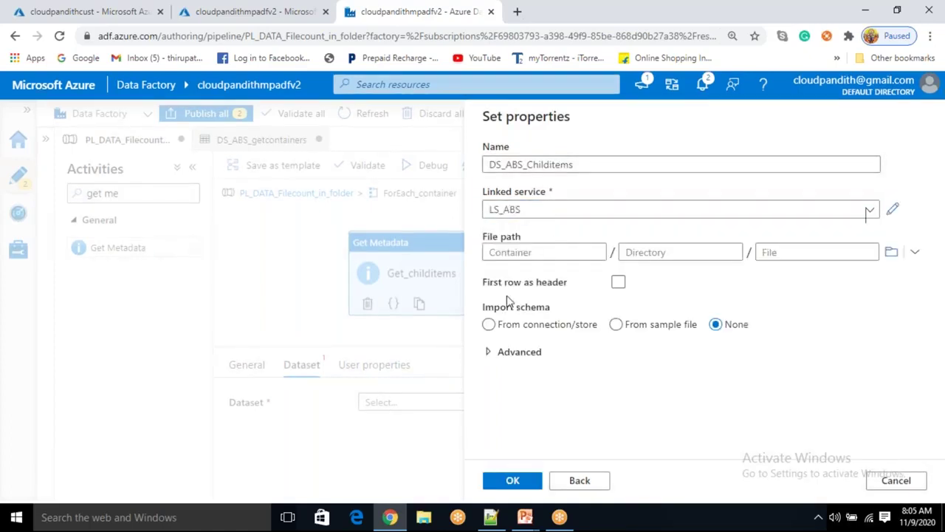
{"action": "left_click", "coordinate": [494, 252]}
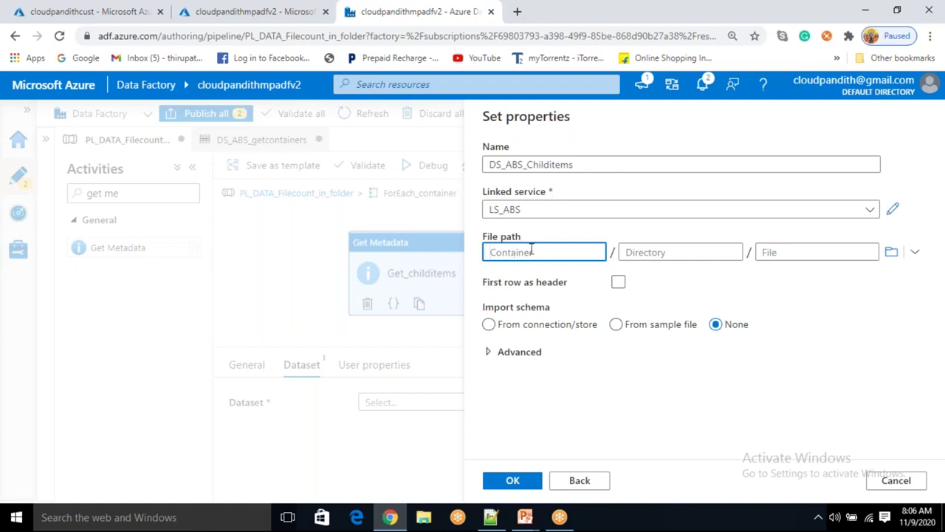
{"action": "left_click", "coordinate": [490, 517]}
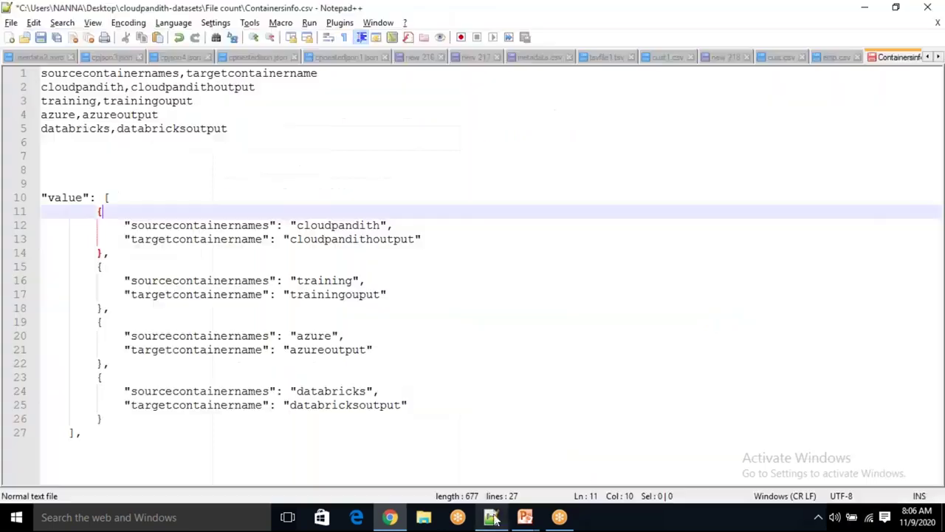
Review source containers cloudpandith, training, azure and databricks in Containersinfo.csv, then return to Data Factory
{"action": "double_click", "coordinate": [346, 227]}
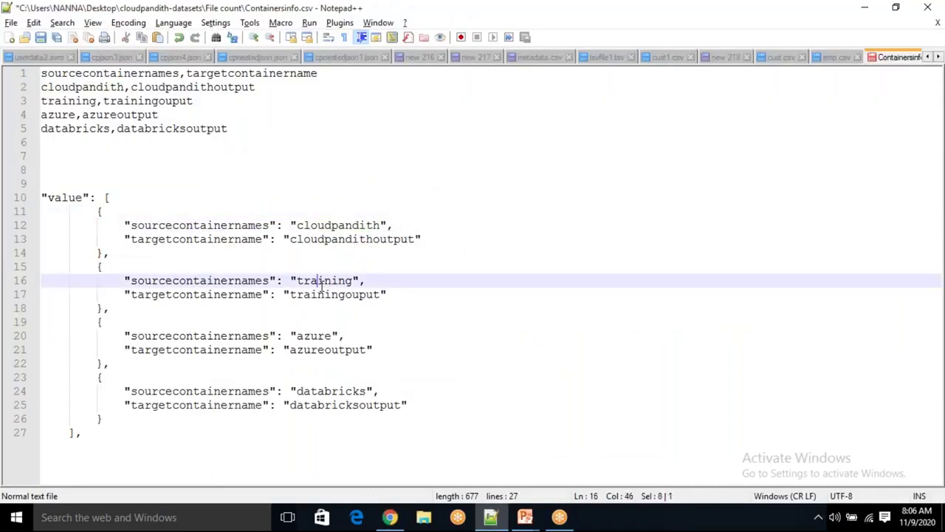
{"action": "double_click", "coordinate": [326, 281]}
{"action": "double_click", "coordinate": [316, 337]}
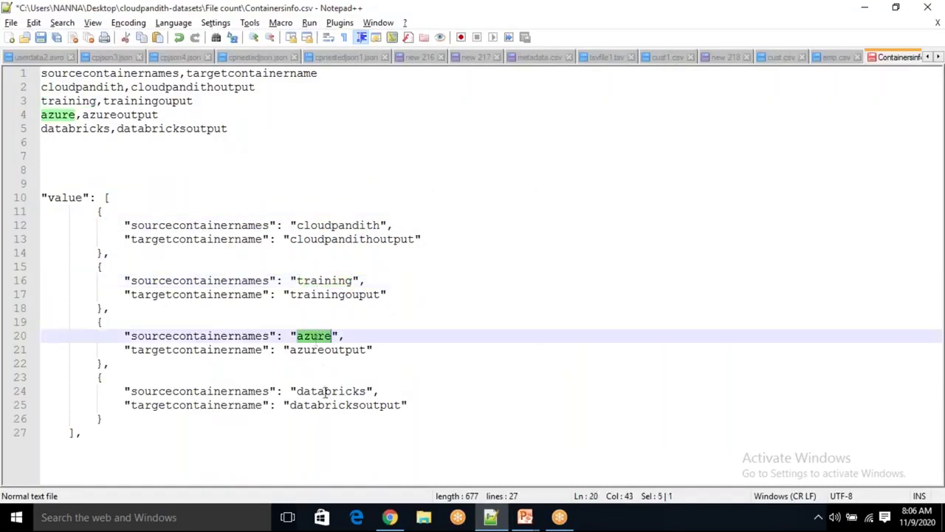
{"action": "double_click", "coordinate": [325, 392]}
{"action": "left_click", "coordinate": [417, 402]}
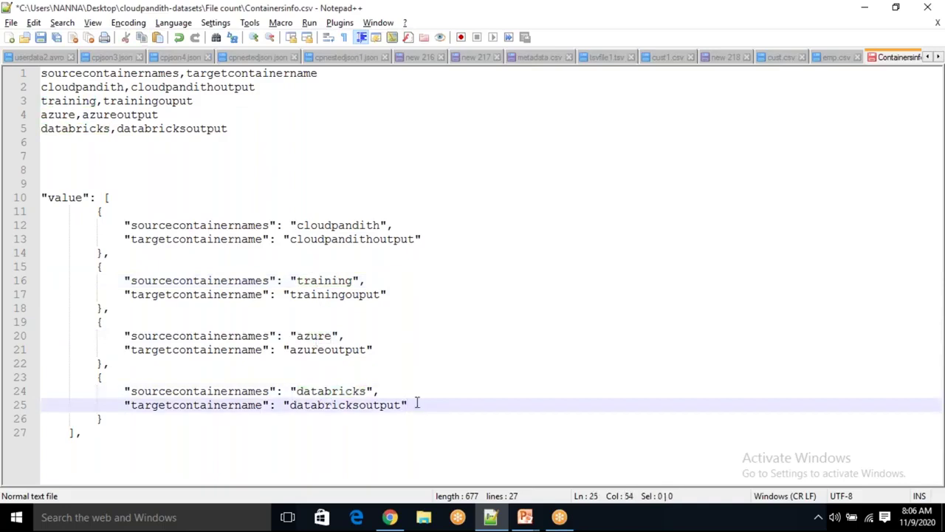
{"action": "key", "text": "alt+Tab"}
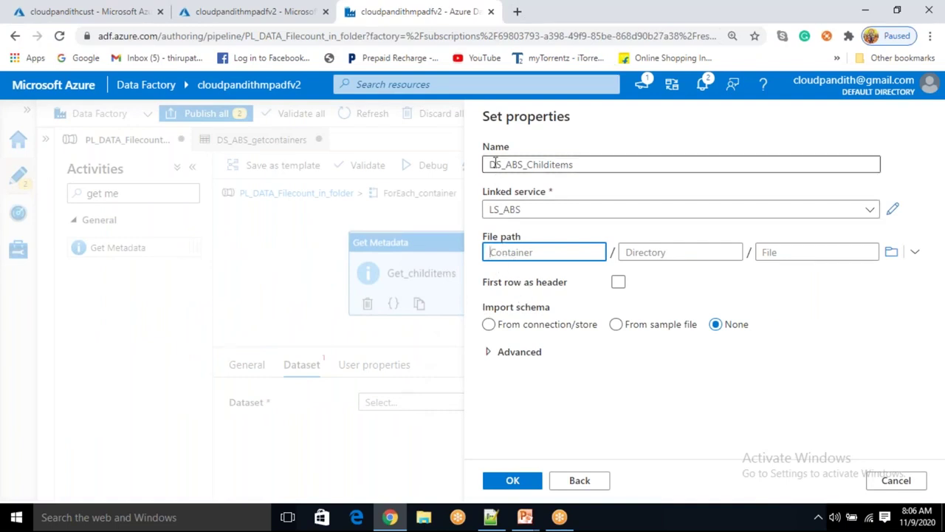
Enable First row as header, attach DS_ABS_Childitems to Get_childitems, and open it for editing
{"action": "left_click", "coordinate": [577, 403]}
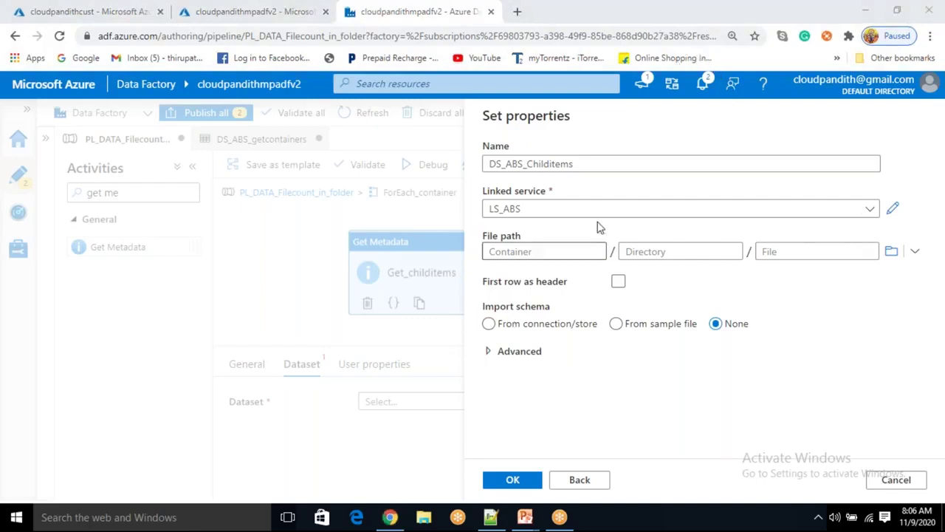
{"action": "left_click", "coordinate": [524, 250]}
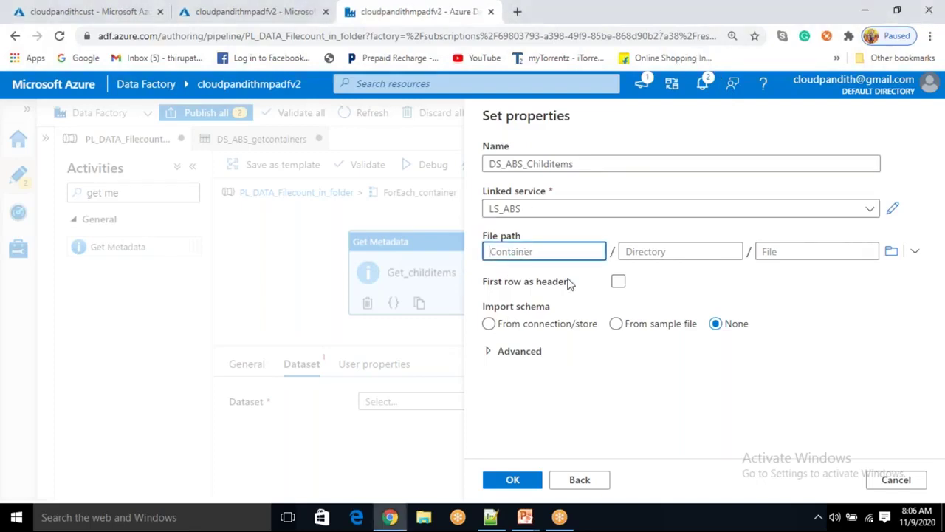
{"action": "left_click", "coordinate": [618, 282]}
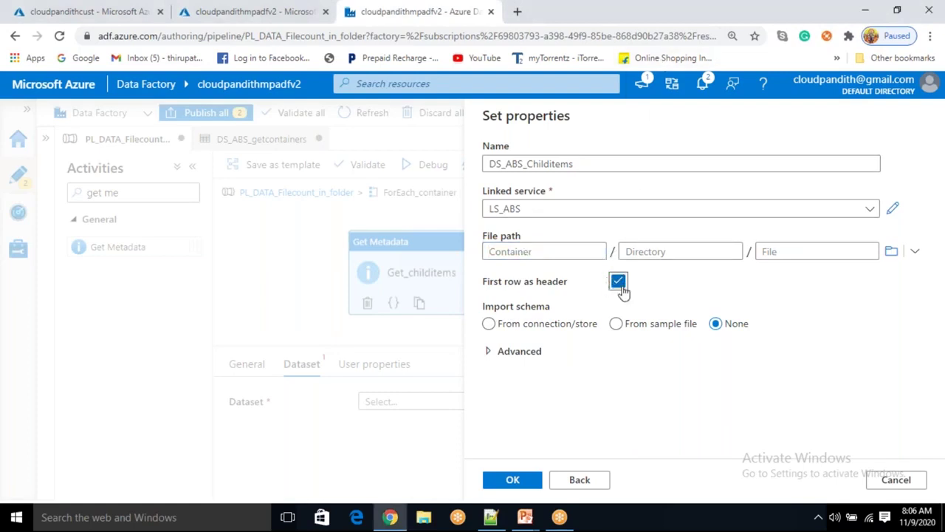
{"action": "left_click", "coordinate": [514, 480]}
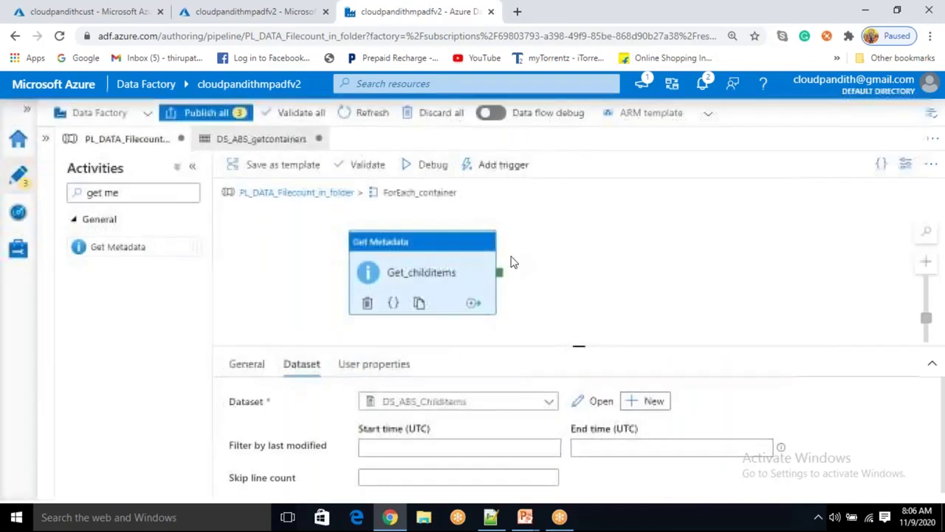
{"action": "left_click_drag", "start_coordinate": [445, 272], "coordinate": [451, 250]}
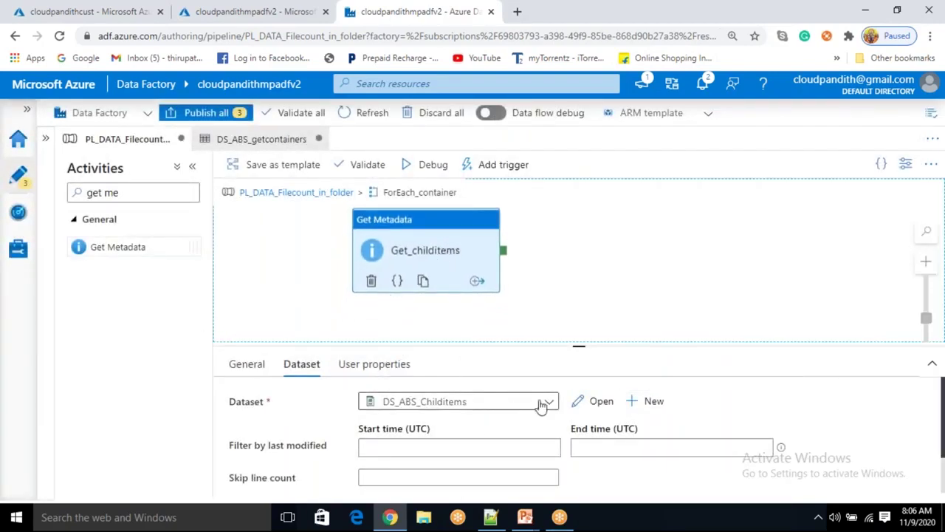
{"action": "left_click", "coordinate": [601, 412]}
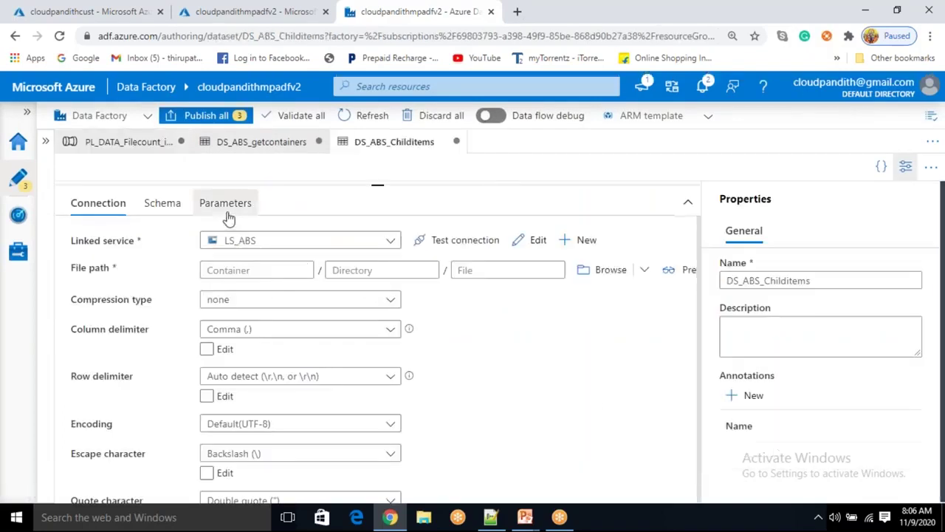
Create a String parameter named sourcecontainer on the DS_ABS_Childitems Parameters tab
{"action": "left_click", "coordinate": [225, 205]}
{"action": "left_click", "coordinate": [133, 304]}
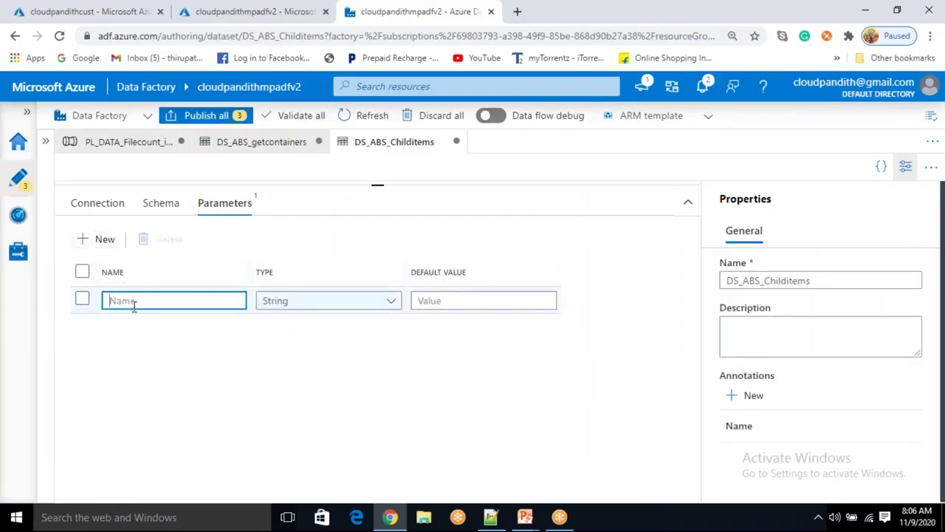
{"action": "type", "text": "containername"}
{"action": "key", "text": "Home"}
{"action": "type", "text": "source"}
{"action": "key", "text": "BackSpace"}
{"action": "key", "text": "BackSpace"}
{"action": "key", "text": "BackSpace"}
{"action": "key", "text": "BackSpace"}
{"action": "key", "text": "BackSpace"}
{"action": "key", "text": "BackSpace"}
{"action": "key", "text": "BackSpace"}
{"action": "key", "text": "BackSpace"}
{"action": "key", "text": "BackSpace"}
{"action": "type", "text": "taine"}
{"action": "double_click", "coordinate": [134, 303]}
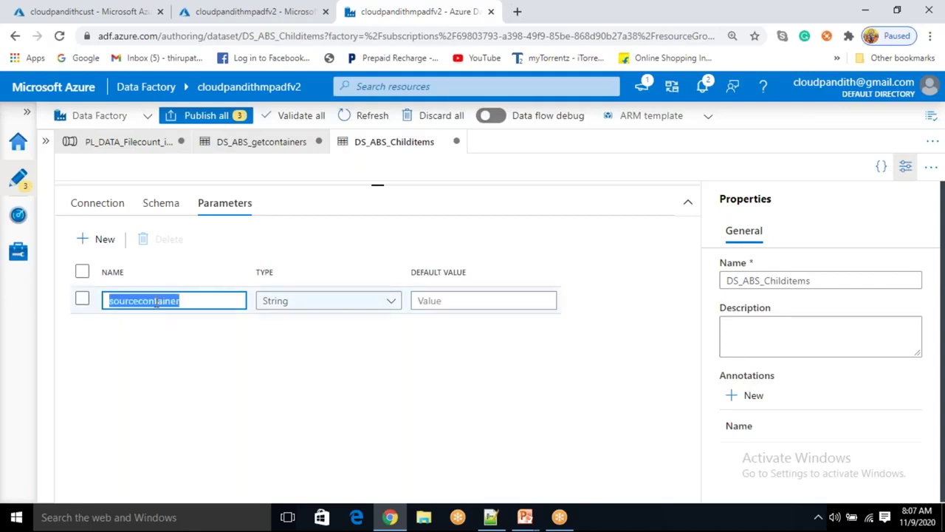
{"action": "left_click", "coordinate": [106, 202]}
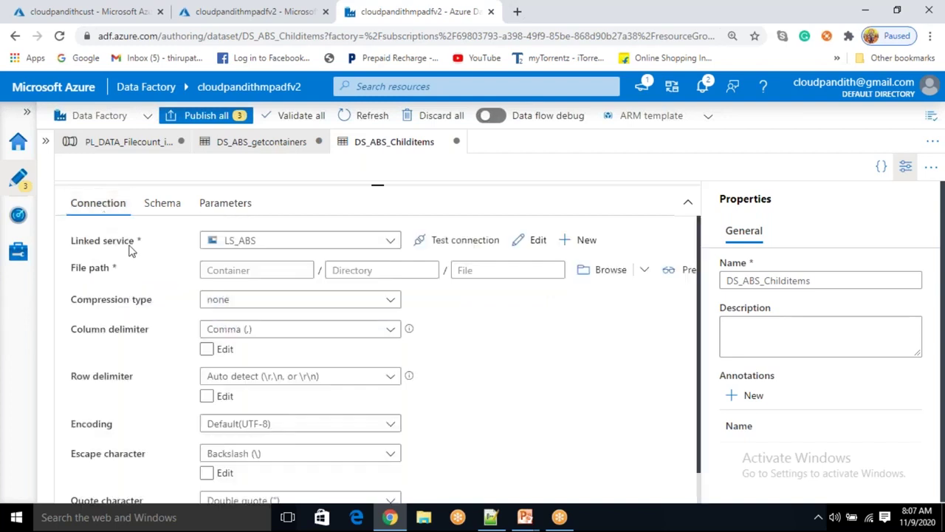
{"action": "left_click", "coordinate": [217, 271]}
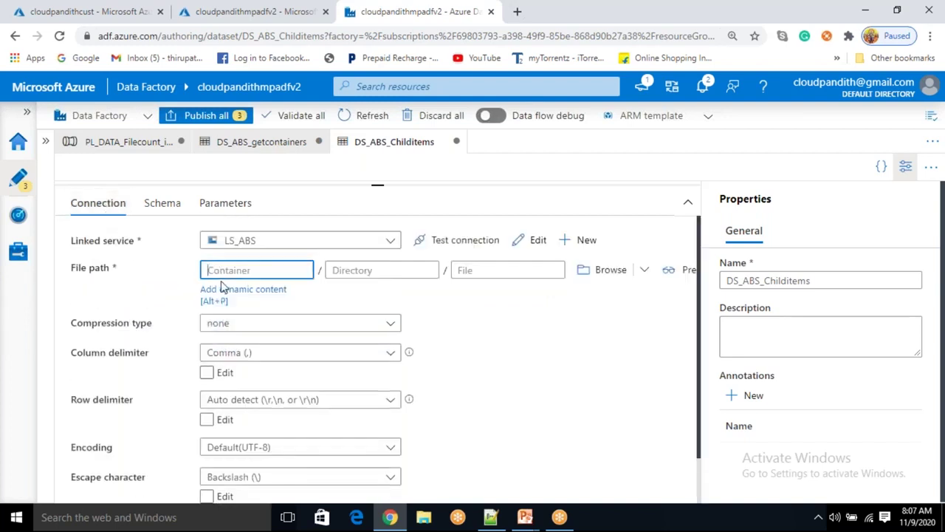
{"action": "left_click", "coordinate": [223, 289]}
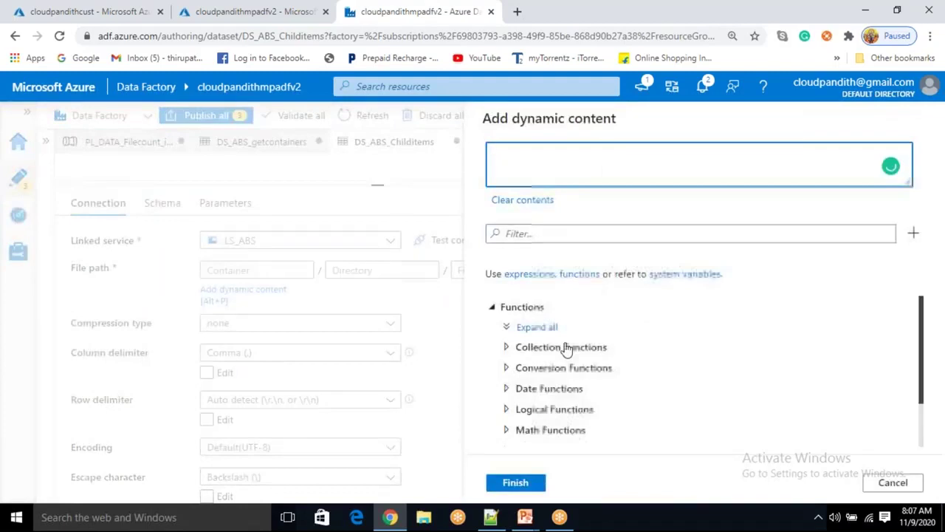
{"action": "scroll", "coordinate": [559, 420], "scroll_direction": "down", "scroll_amount": 2}
{"action": "left_click", "coordinate": [540, 436]}
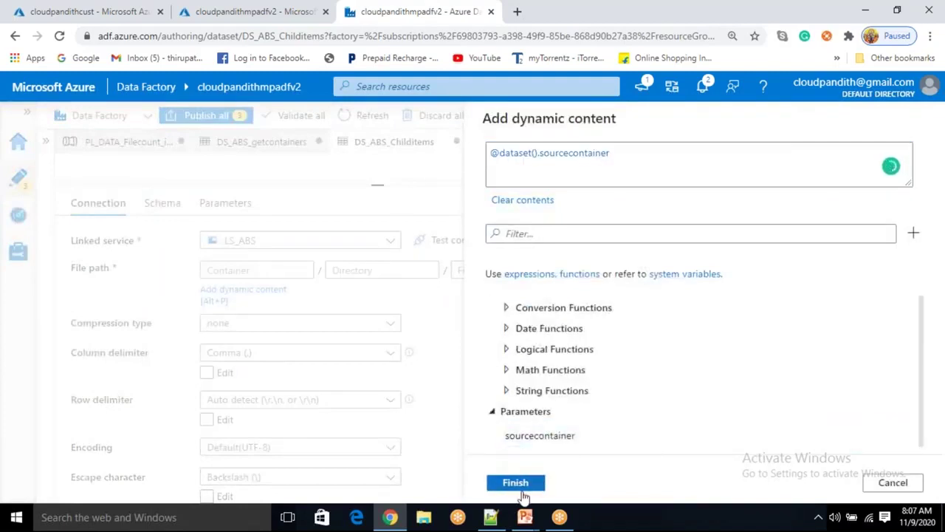
{"action": "left_click", "coordinate": [515, 484]}
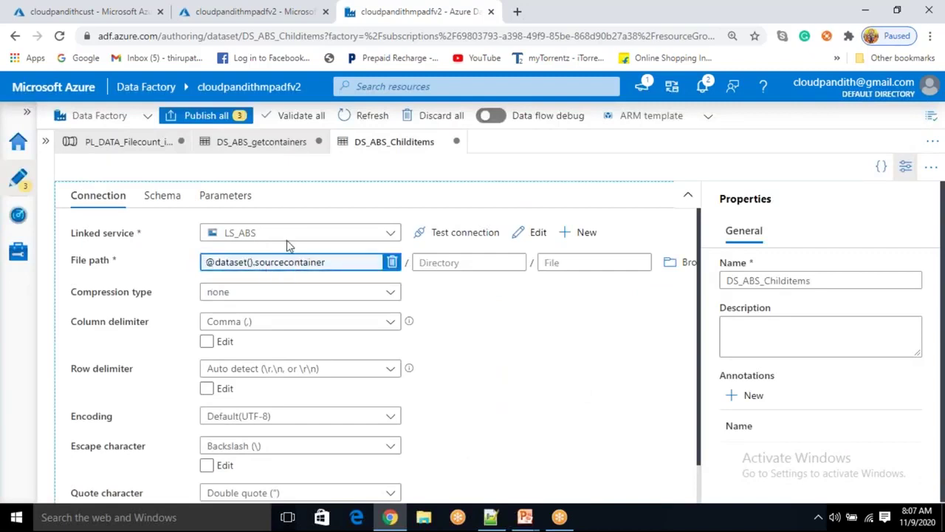
In PL_DATA_Filecount_in_folder, select Get_childitems' empty sourcecontainer value, then bring up Containersinfo.csv
{"action": "left_click", "coordinate": [151, 144]}
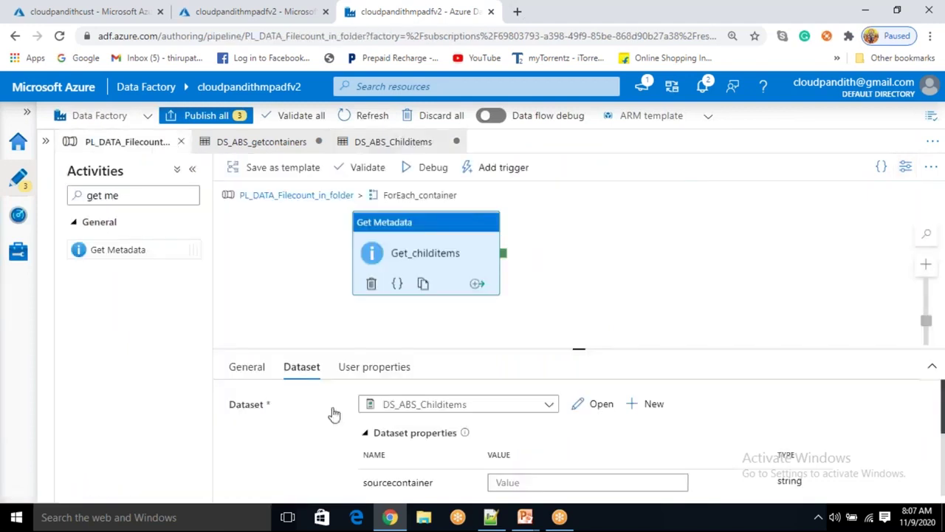
{"action": "scroll", "coordinate": [331, 448], "scroll_direction": "down", "scroll_amount": 2}
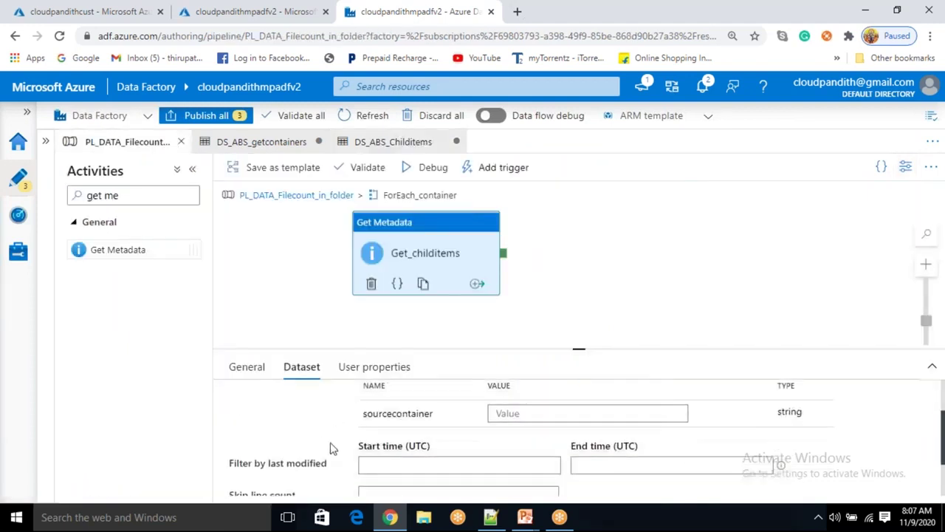
{"action": "left_click", "coordinate": [506, 417]}
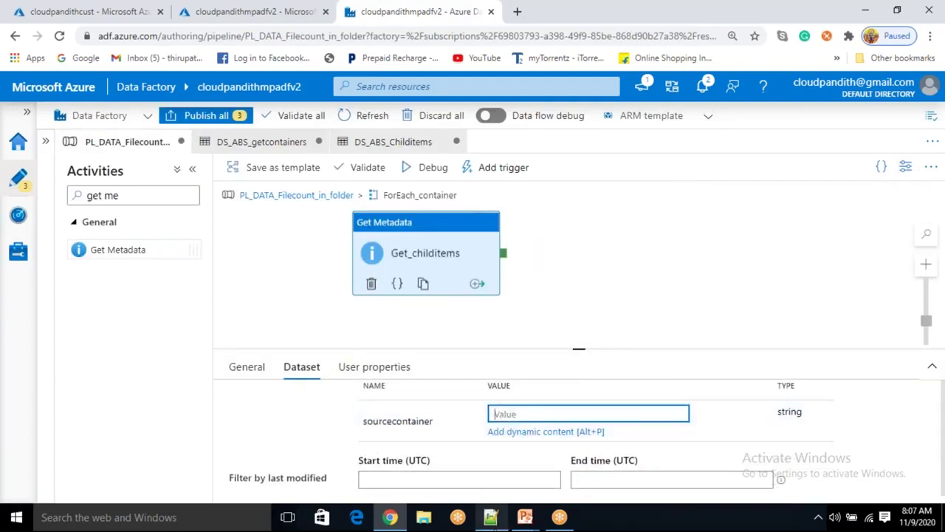
{"action": "left_click", "coordinate": [491, 516]}
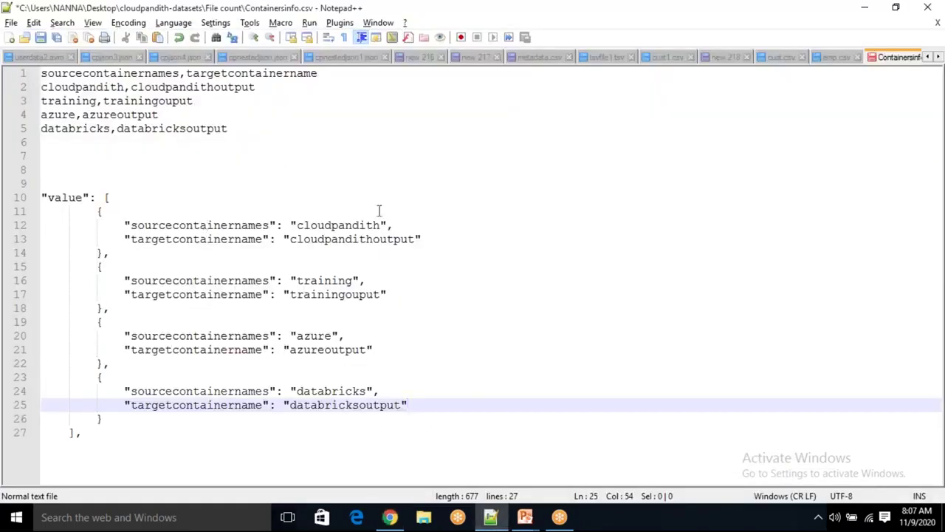
{"action": "left_click", "coordinate": [337, 225]}
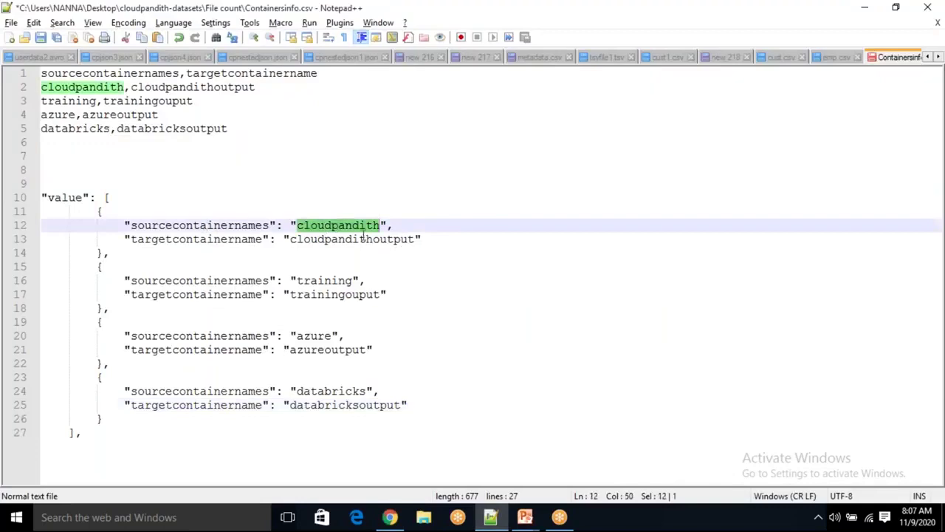
{"action": "double_click", "coordinate": [363, 238]}
{"action": "left_click_drag", "start_coordinate": [134, 258], "coordinate": [95, 215]}
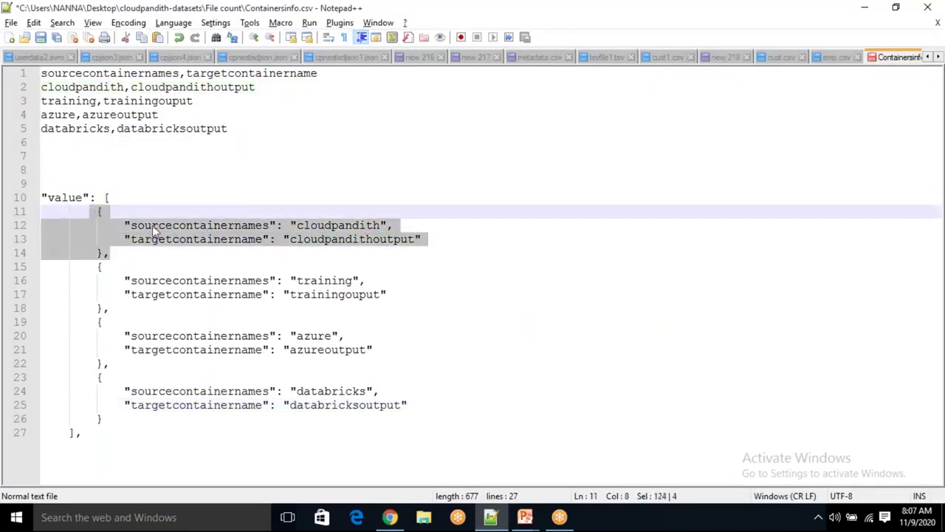
{"action": "mouse_move", "coordinate": [525, 517]}
{"action": "left_click", "coordinate": [601, 450]}
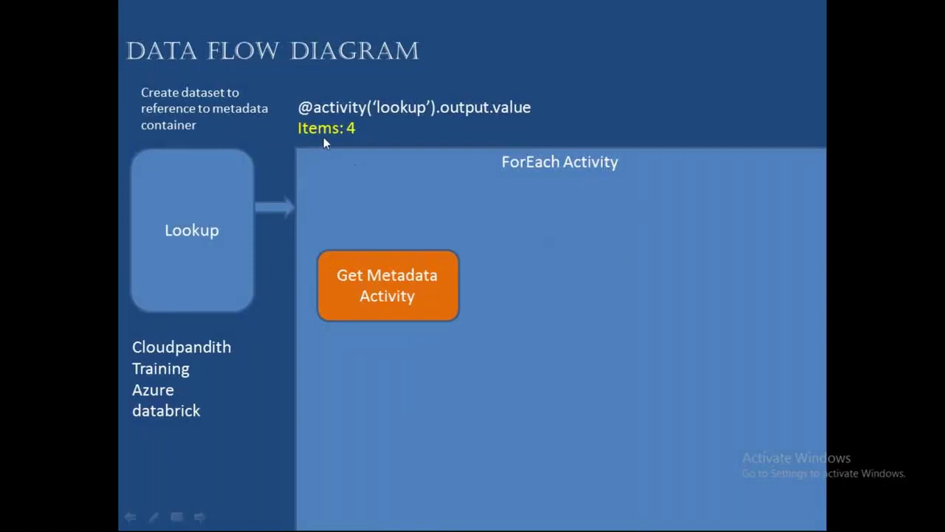
{"action": "key", "text": "alt+Tab"}
{"action": "left_click", "coordinate": [352, 227]}
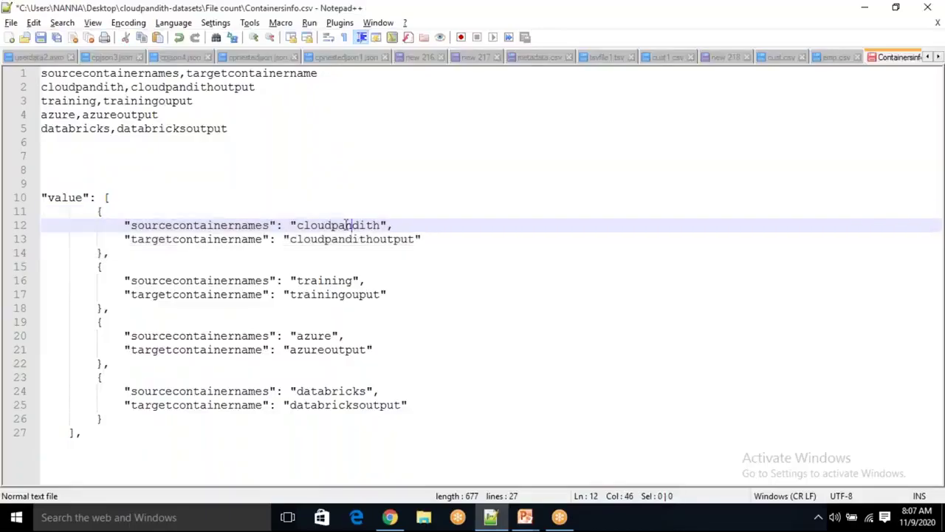
{"action": "left_click", "coordinate": [275, 161]}
{"action": "type", "text": "@item("}
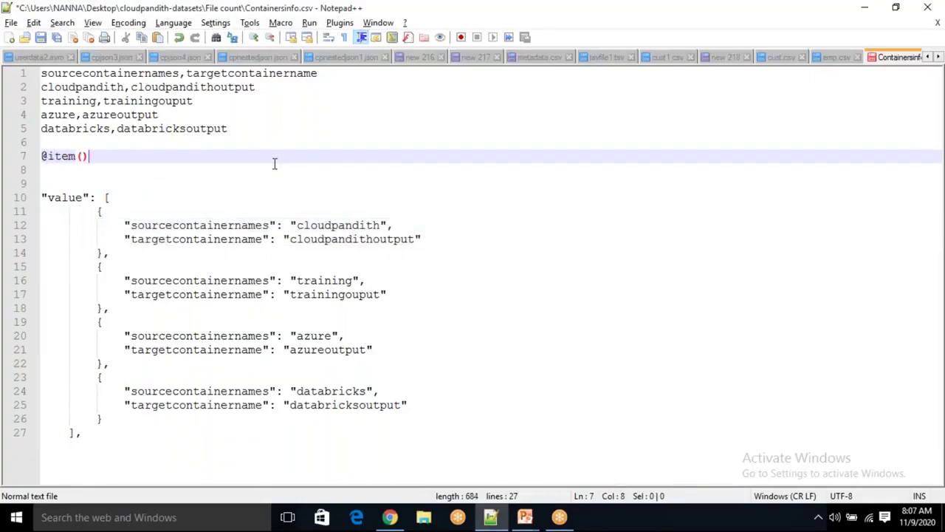
{"action": "left_click_drag", "start_coordinate": [97, 212], "coordinate": [105, 252]}
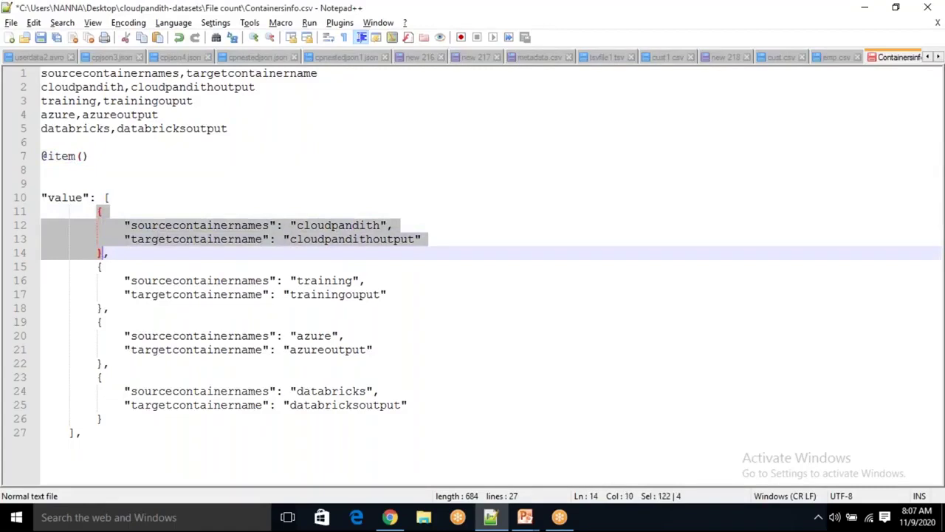
{"action": "left_click", "coordinate": [105, 252]}
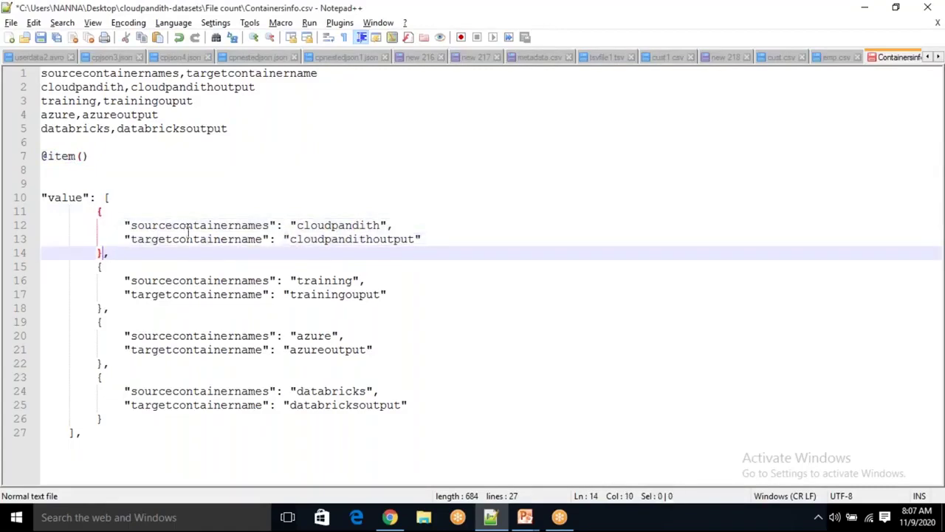
{"action": "double_click", "coordinate": [350, 223]}
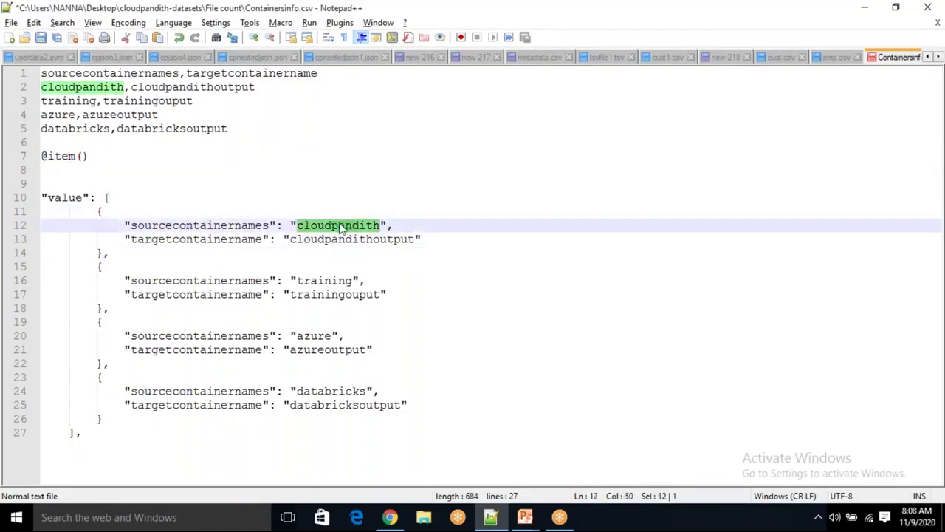
{"action": "left_click", "coordinate": [248, 229]}
{"action": "double_click", "coordinate": [248, 228]}
{"action": "key", "text": "ctrl+c"}
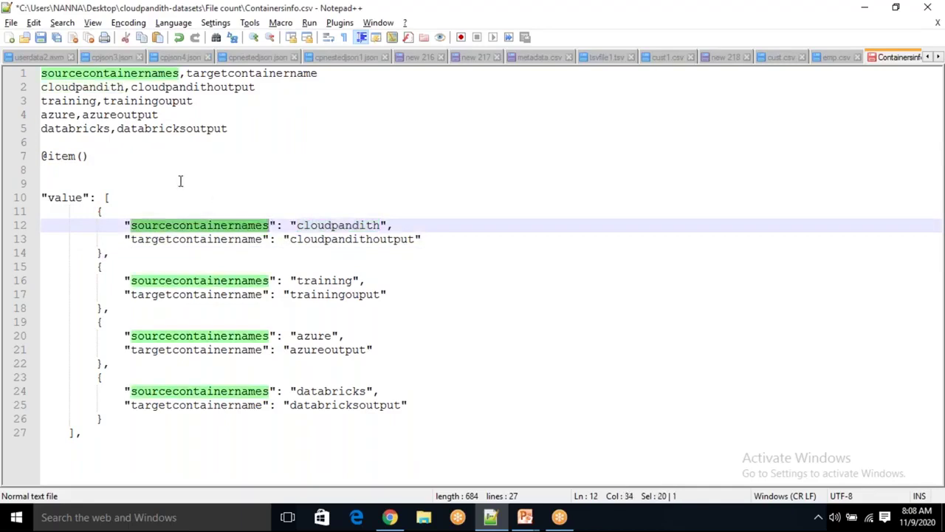
{"action": "left_click", "coordinate": [107, 161]}
{"action": "type", "text": "."}
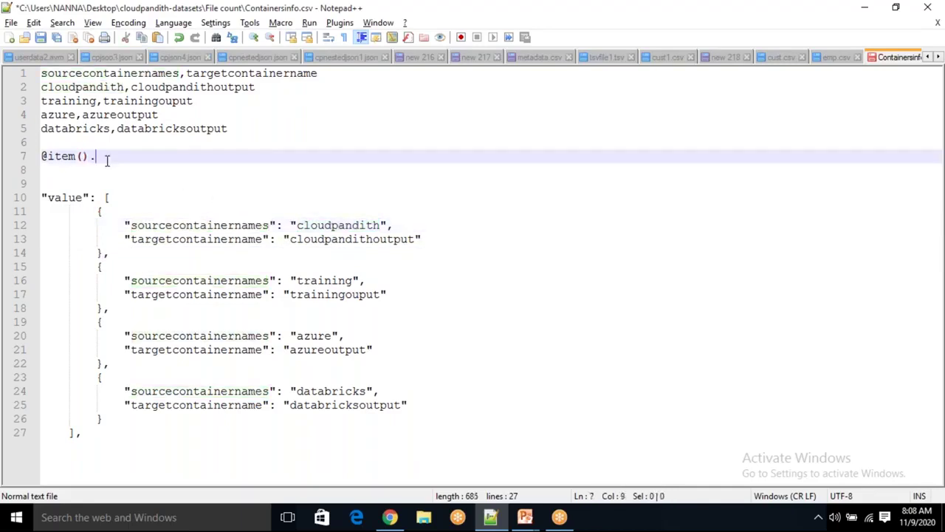
{"action": "key", "text": "ctrl+v"}
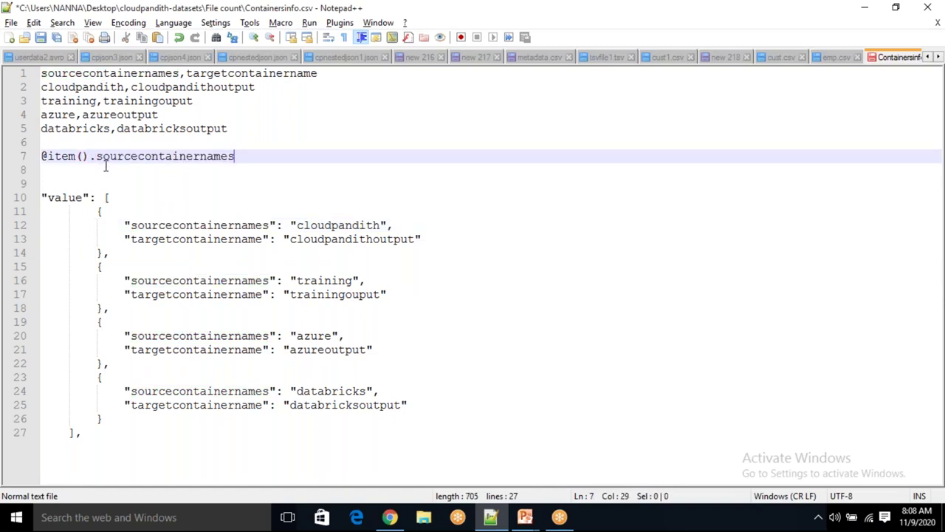
{"action": "left_click_drag", "start_coordinate": [238, 156], "coordinate": [35, 157]}
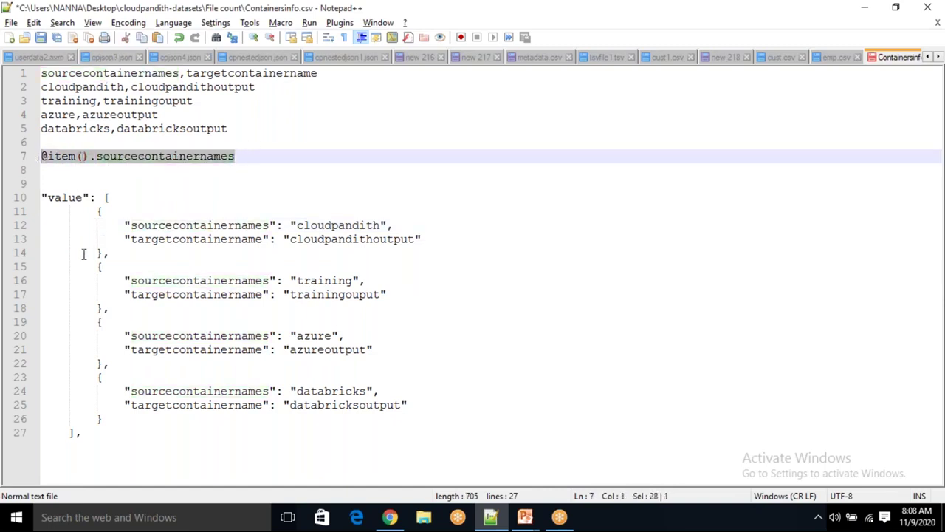
{"action": "mouse_move", "coordinate": [96, 267]}
{"action": "left_mouse_down"}
{"action": "mouse_move", "coordinate": [109, 308]}
{"action": "mouse_move", "coordinate": [42, 277]}
{"action": "mouse_move", "coordinate": [92, 273]}
{"action": "left_mouse_up"}
Compare the line 7 expression against the first container objects in Containersinfo.csv
{"action": "left_click", "coordinate": [121, 313]}
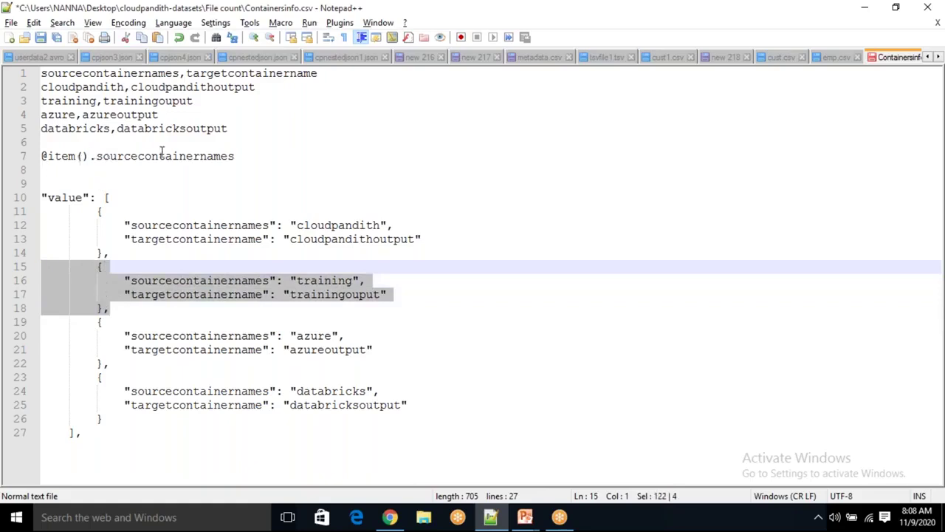
{"action": "left_click", "coordinate": [163, 156]}
{"action": "double_click", "coordinate": [164, 156]}
{"action": "left_click", "coordinate": [257, 156]}
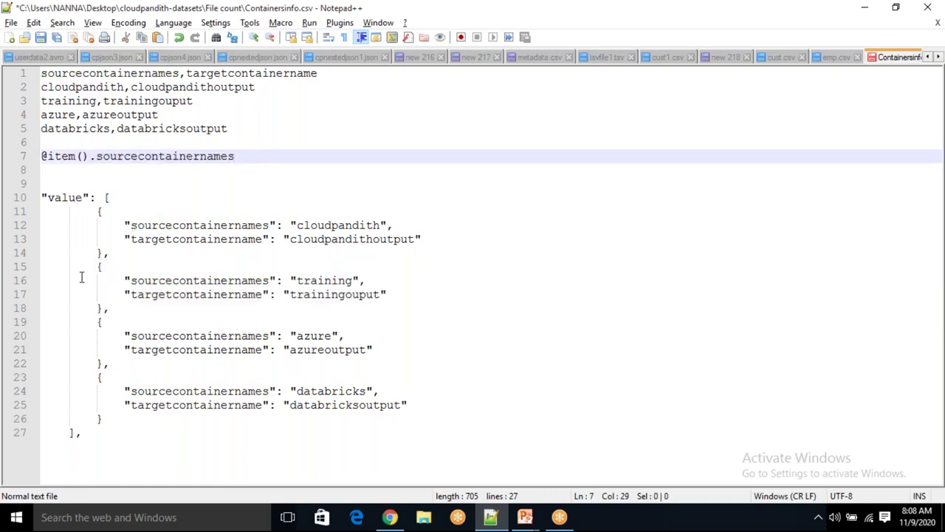
{"action": "left_click_drag", "start_coordinate": [97, 267], "coordinate": [108, 307]}
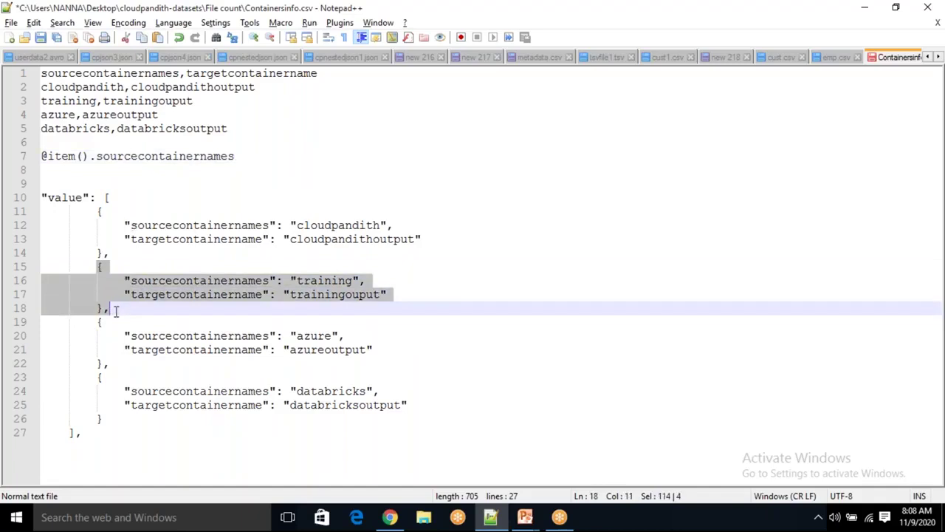
{"action": "left_click", "coordinate": [115, 310]}
{"action": "mouse_move", "coordinate": [259, 147]}
{"action": "left_mouse_down"}
{"action": "mouse_move", "coordinate": [86, 157]}
{"action": "mouse_move", "coordinate": [263, 155]}
{"action": "left_mouse_up"}
{"action": "left_click", "coordinate": [263, 156]}
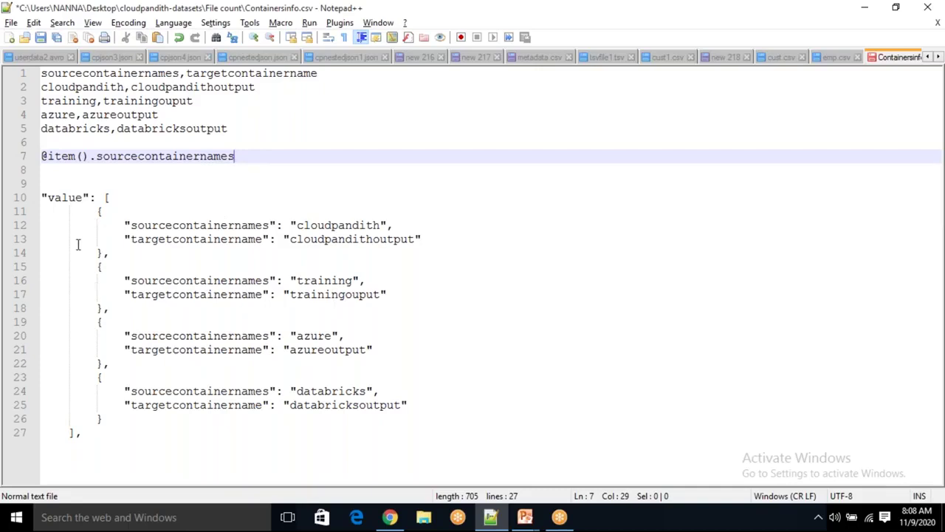
{"action": "left_click_drag", "start_coordinate": [94, 211], "coordinate": [114, 253]}
{"action": "left_click", "coordinate": [115, 254]}
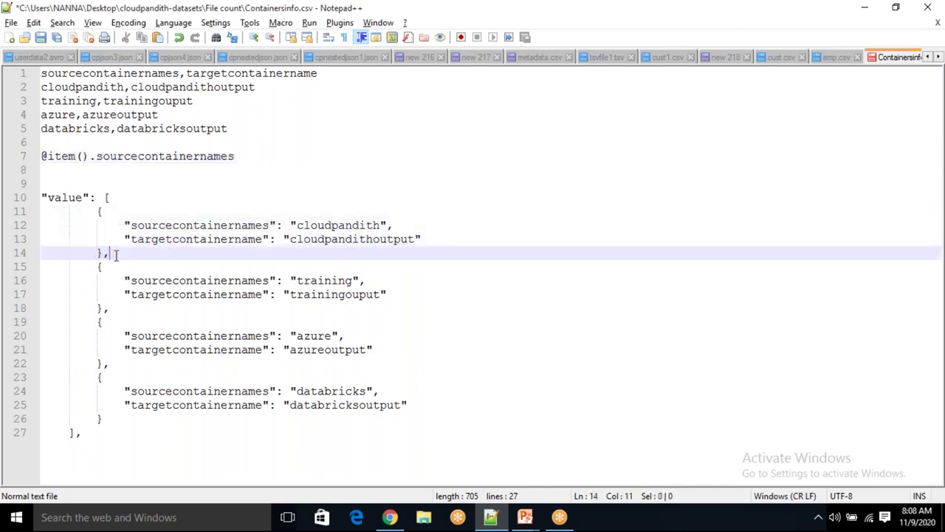
{"action": "left_click_drag", "start_coordinate": [91, 211], "coordinate": [111, 253]}
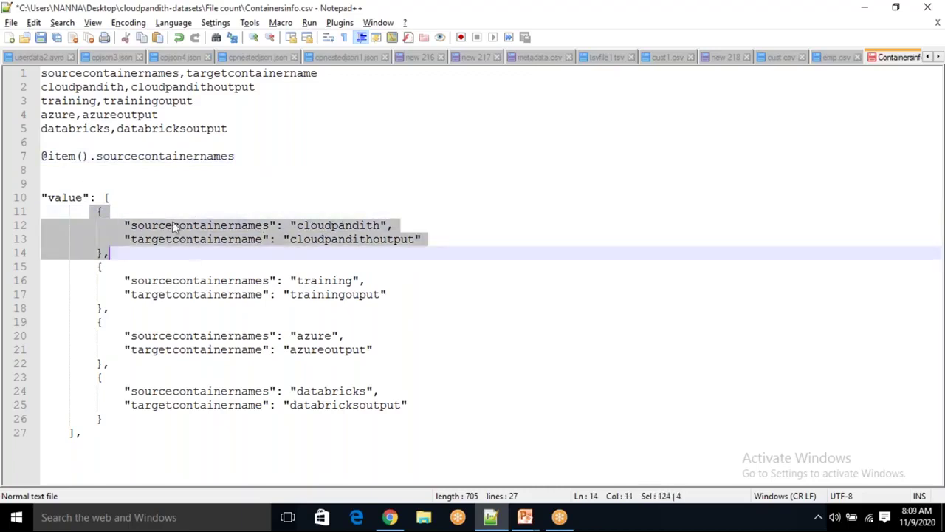
Check the sourcecontainernames values cloudpandith, training, azure and databricks in each container object
{"action": "double_click", "coordinate": [155, 157]}
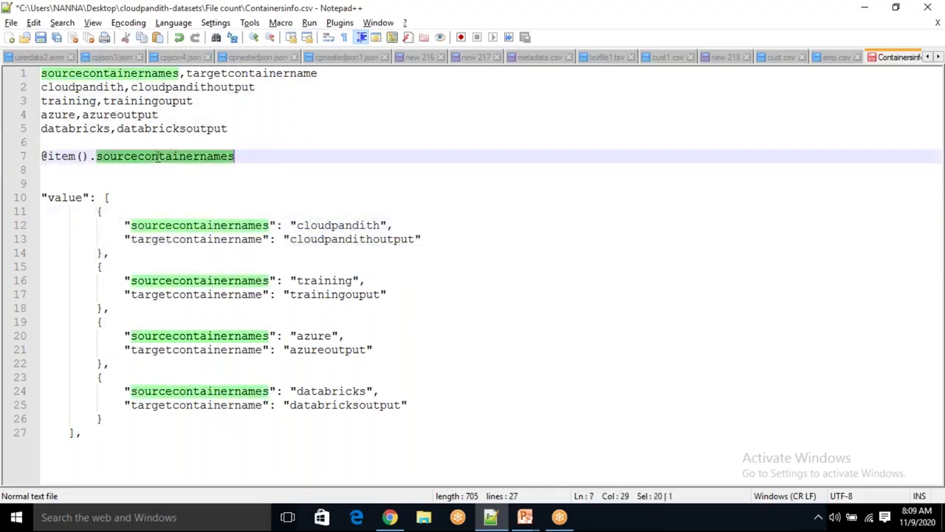
{"action": "double_click", "coordinate": [340, 225]}
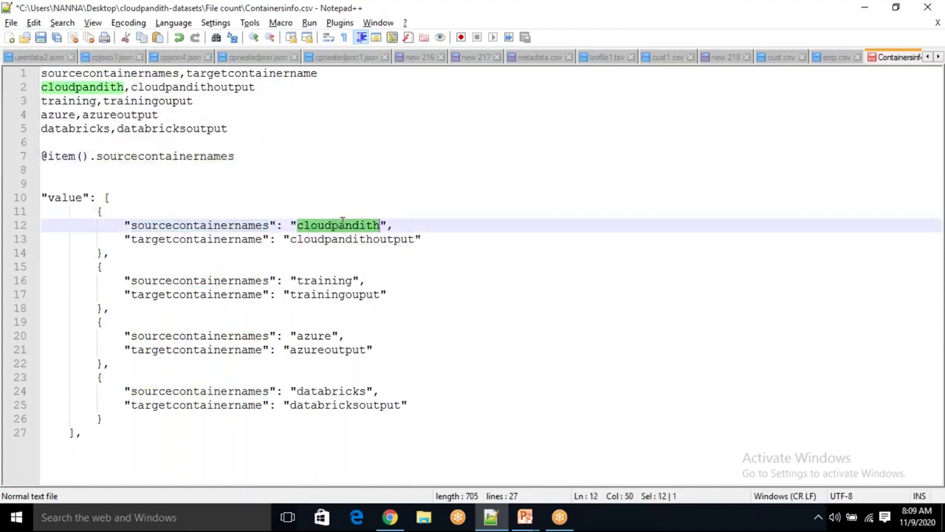
{"action": "left_click", "coordinate": [99, 269]}
{"action": "left_click_drag", "start_coordinate": [98, 269], "coordinate": [108, 309]}
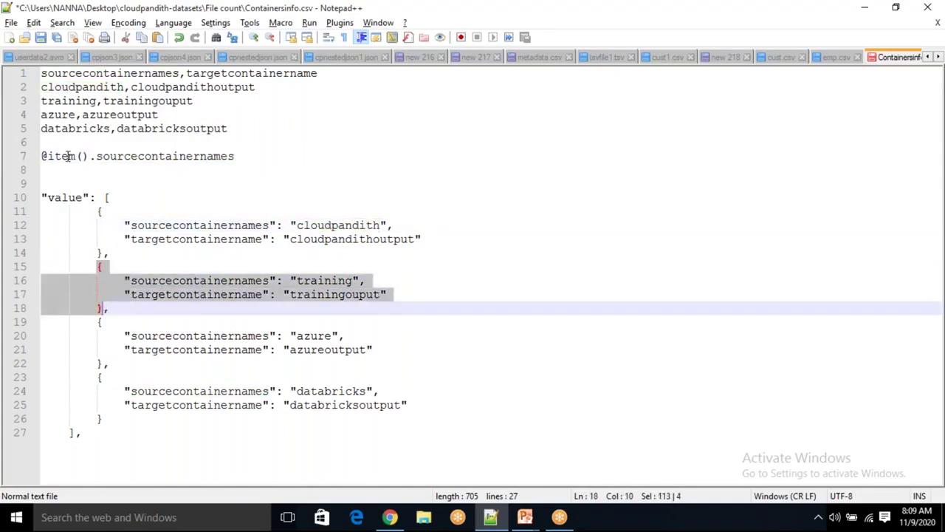
{"action": "double_click", "coordinate": [325, 281]}
{"action": "left_click_drag", "start_coordinate": [98, 323], "coordinate": [106, 362]}
{"action": "double_click", "coordinate": [186, 336]}
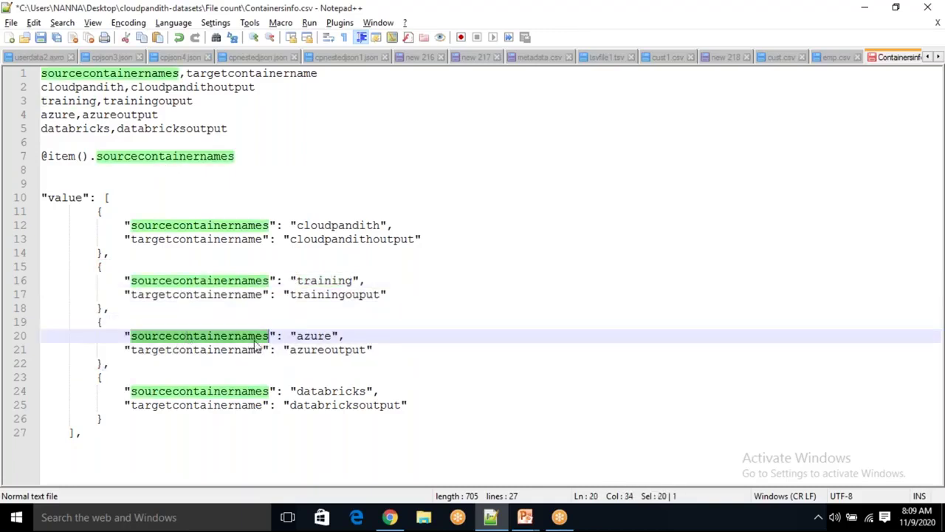
{"action": "double_click", "coordinate": [316, 336]}
{"action": "left_click_drag", "start_coordinate": [90, 378], "coordinate": [107, 418]}
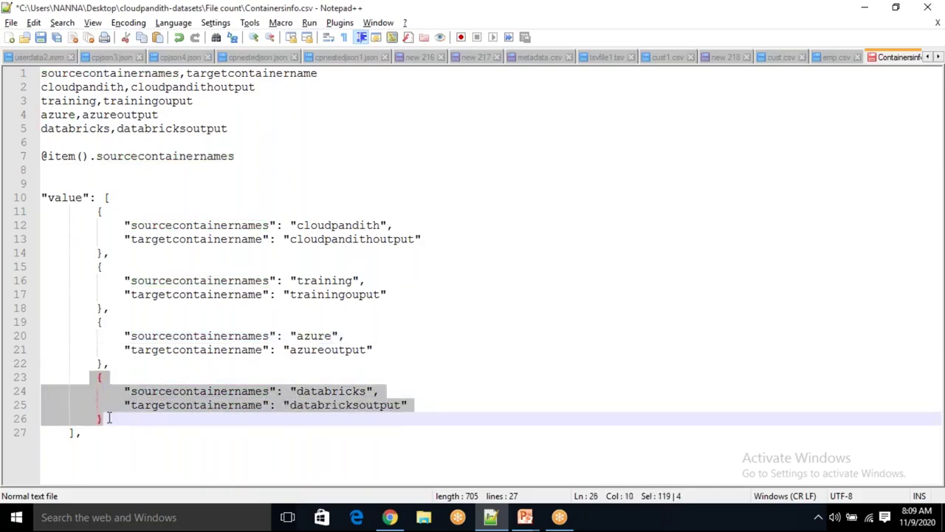
{"action": "double_click", "coordinate": [177, 391]}
{"action": "left_click_drag", "start_coordinate": [365, 391], "coordinate": [348, 381]}
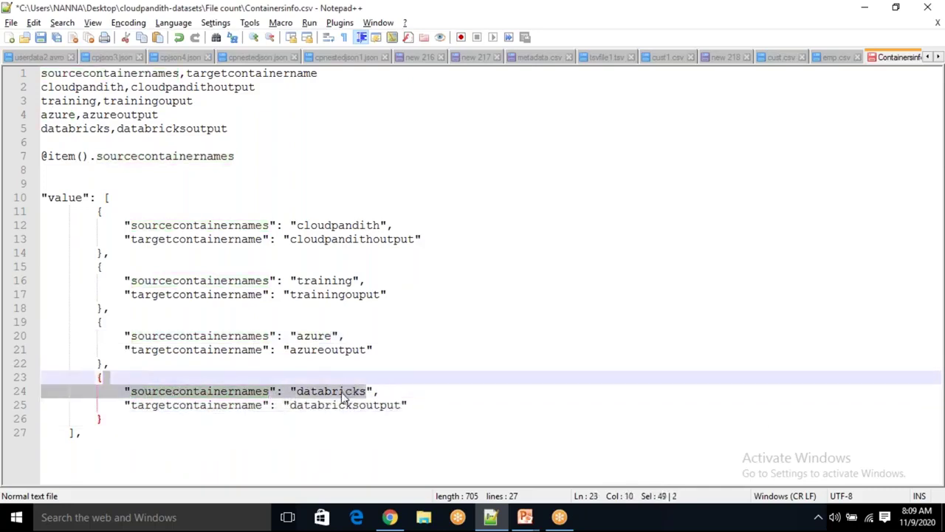
{"action": "double_click", "coordinate": [343, 393]}
{"action": "left_click_drag", "start_coordinate": [255, 160], "coordinate": [21, 163]}
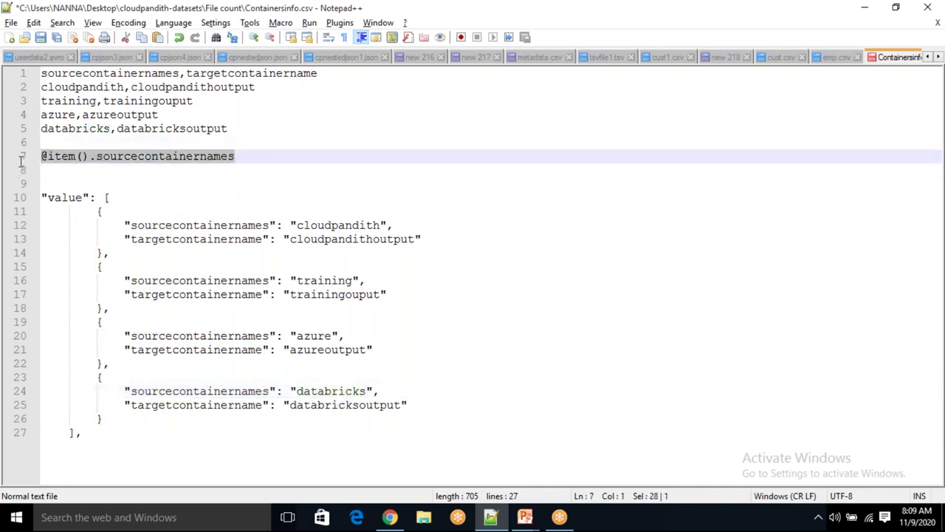
{"action": "key", "text": "alt+Tab"}
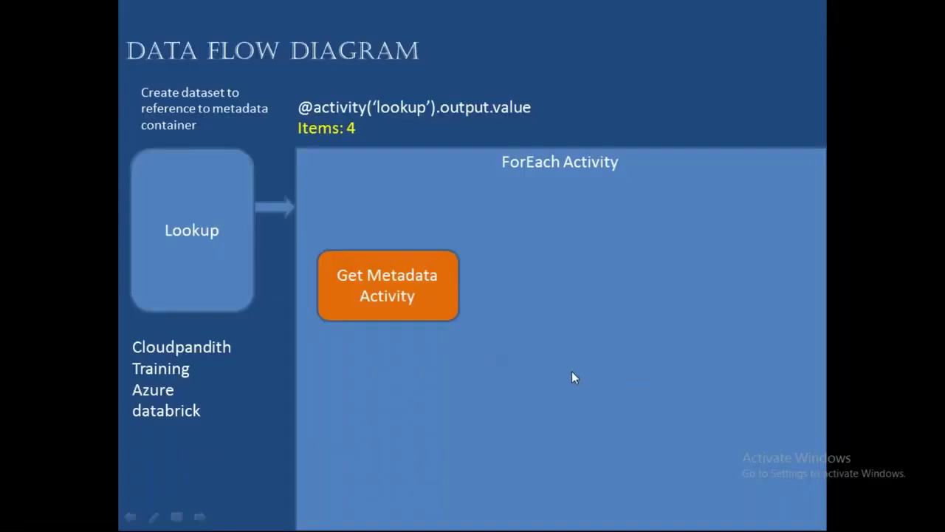
{"action": "key", "text": "alt+Tab"}
{"action": "left_click", "coordinate": [390, 517]}
{"action": "left_click", "coordinate": [509, 416]}
{"action": "scroll", "coordinate": [509, 413], "scroll_direction": "up", "scroll_amount": 1}
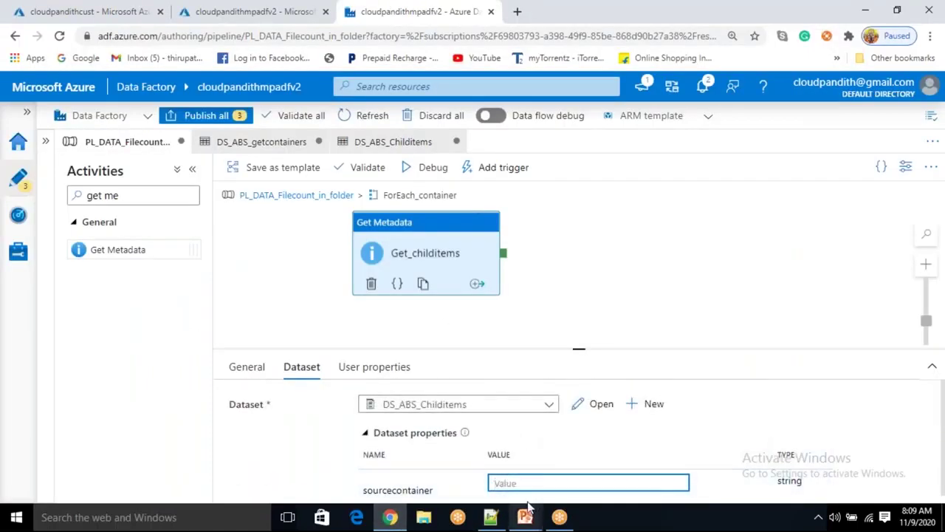
{"action": "type", "text": "@item().sourcecontainernames"}
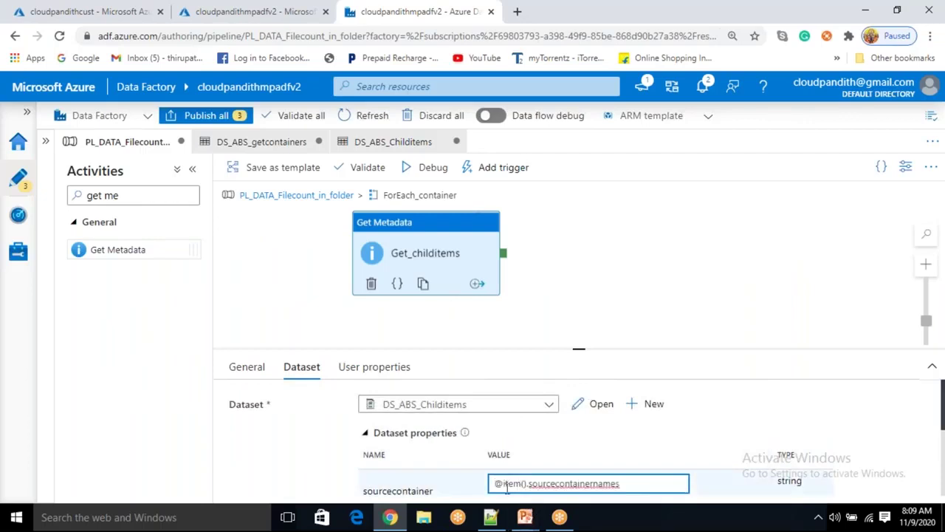
{"action": "scroll", "coordinate": [653, 462], "scroll_direction": "down", "scroll_amount": 2}
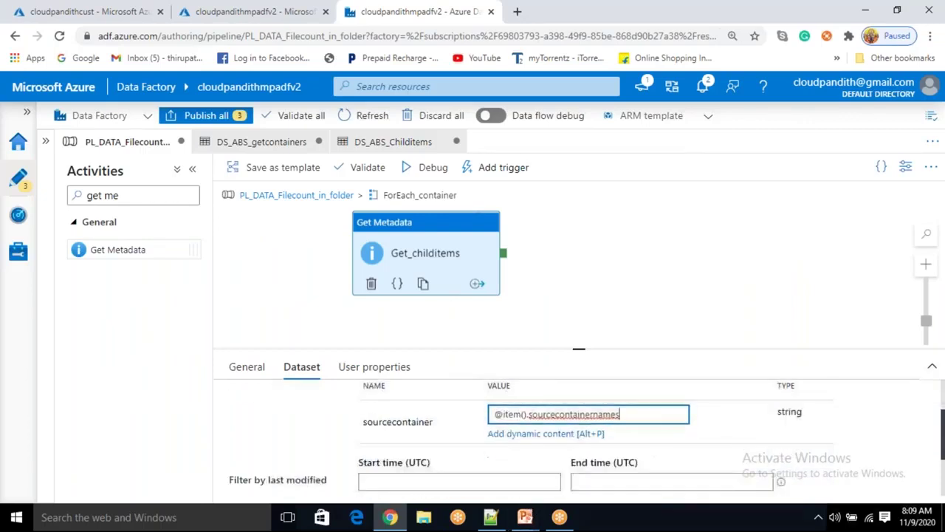
{"action": "scroll", "coordinate": [533, 464], "scroll_direction": "down", "scroll_amount": 2}
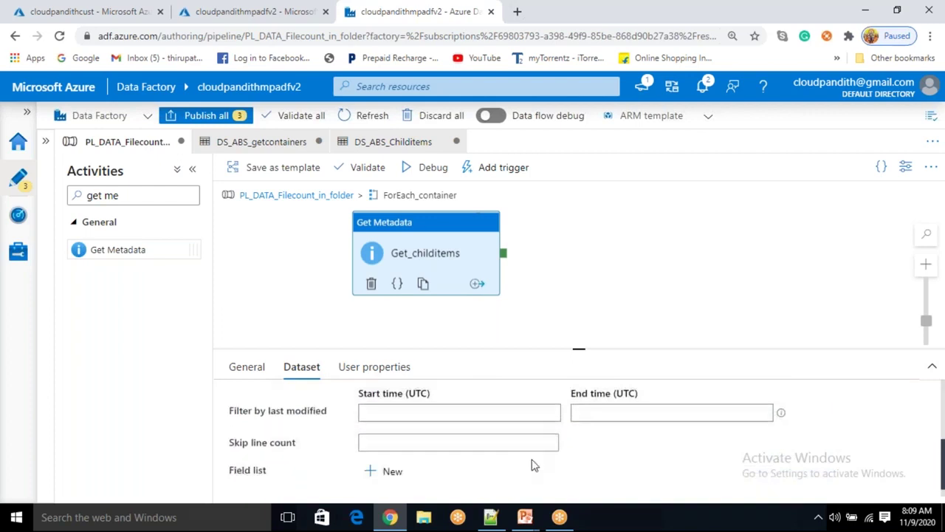
Add Child Items to the Get_childitems field list and start a pipeline debug run
{"action": "left_click", "coordinate": [384, 470]}
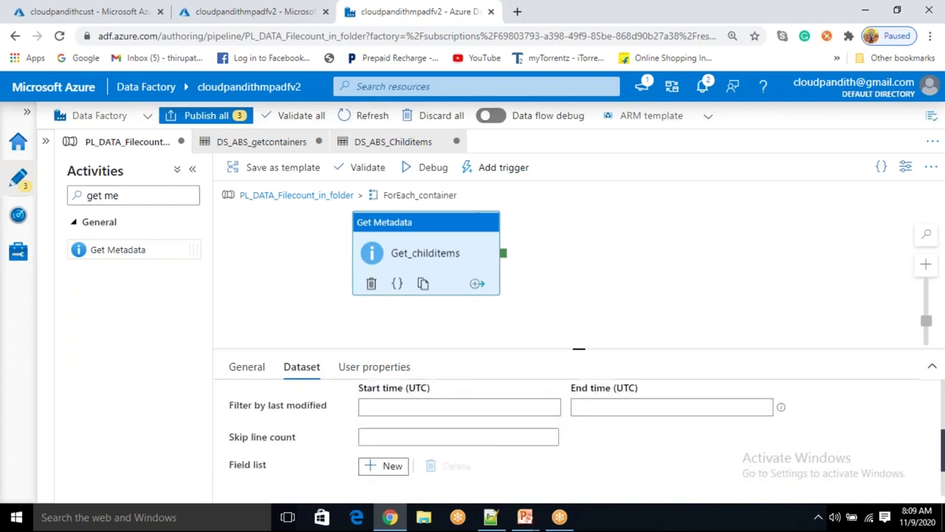
{"action": "left_click", "coordinate": [484, 464]}
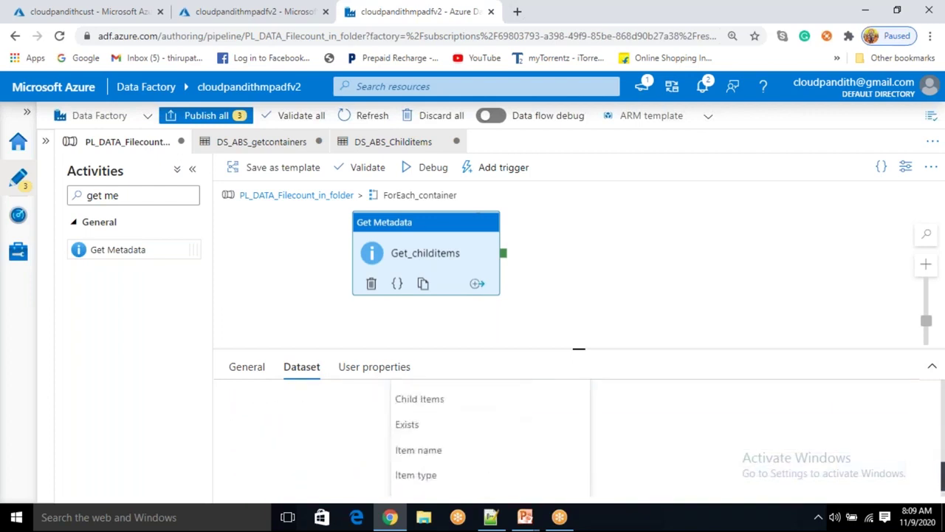
{"action": "left_click", "coordinate": [432, 406]}
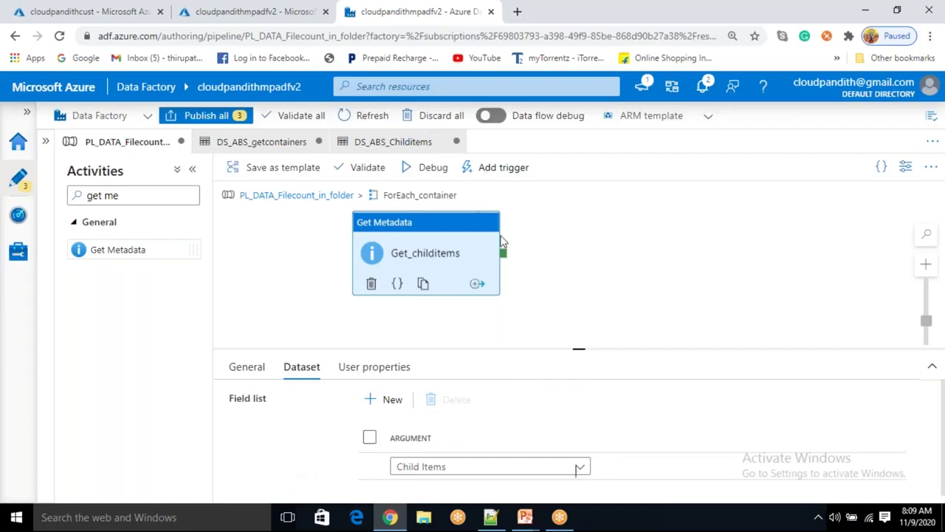
{"action": "left_click_drag", "start_coordinate": [468, 244], "coordinate": [456, 258]}
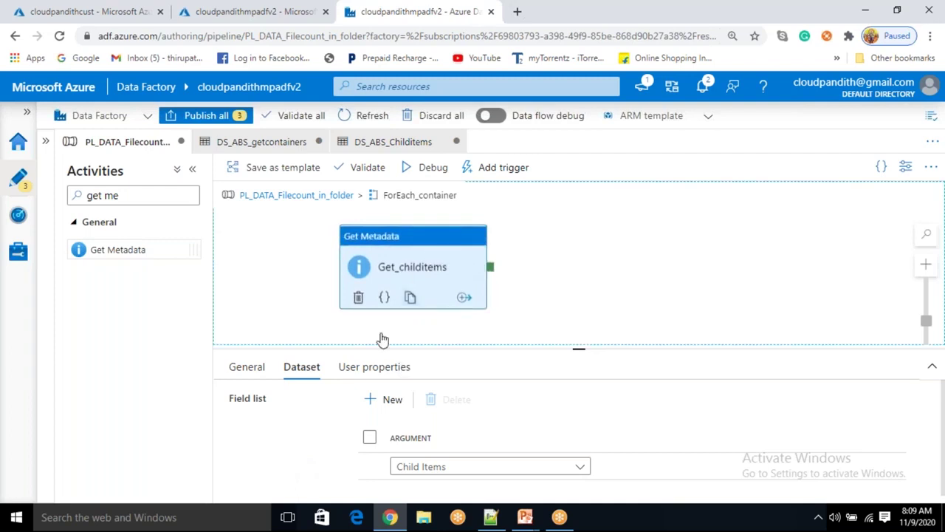
{"action": "left_click", "coordinate": [430, 172]}
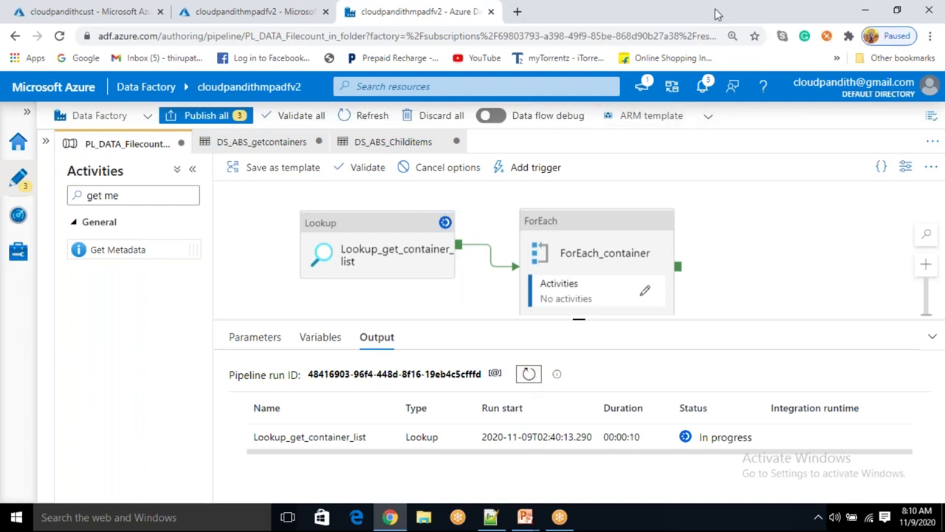
Refresh the debug run statuses until Lookup_get_container_list shows Succeeded and Get_childitems is running
{"action": "left_click", "coordinate": [530, 375]}
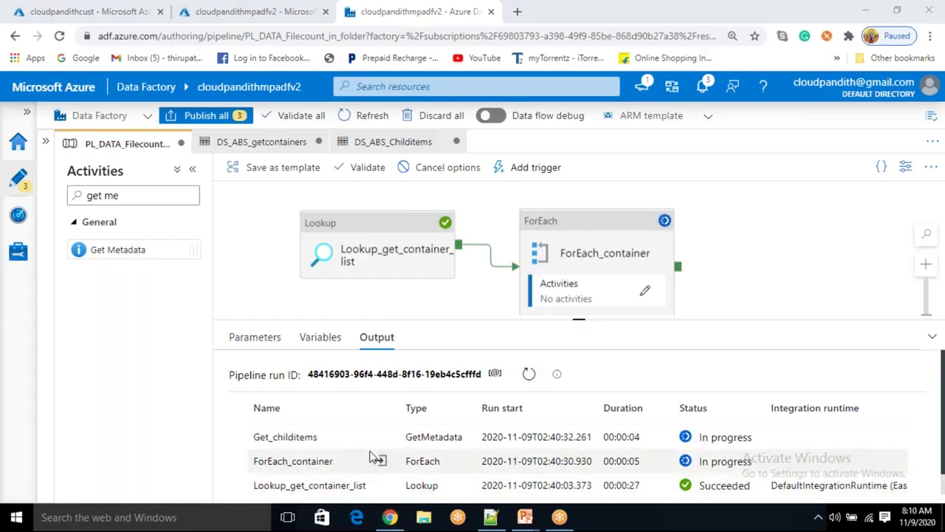
Inspect the input details of the ForEach_container and Get_childitems runs, including the cloudpandith container name
{"action": "left_click", "coordinate": [382, 461]}
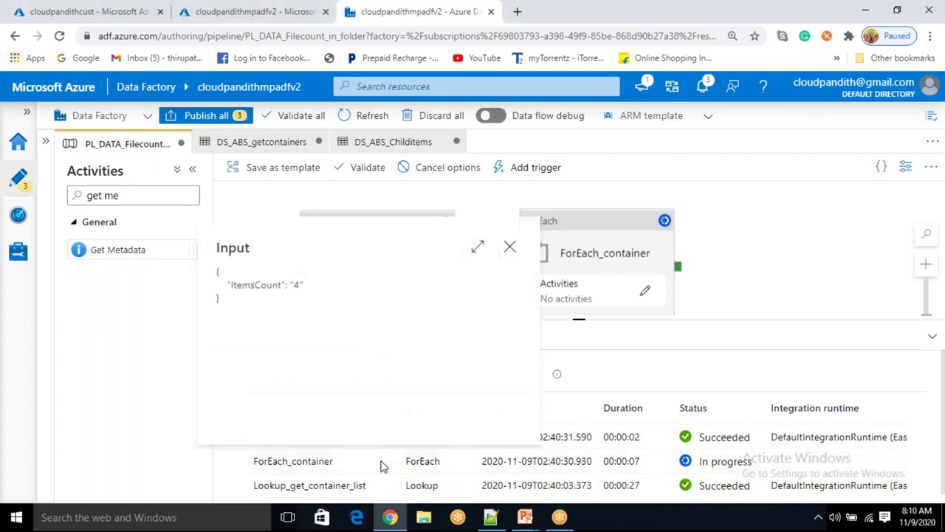
{"action": "key", "text": "Escape"}
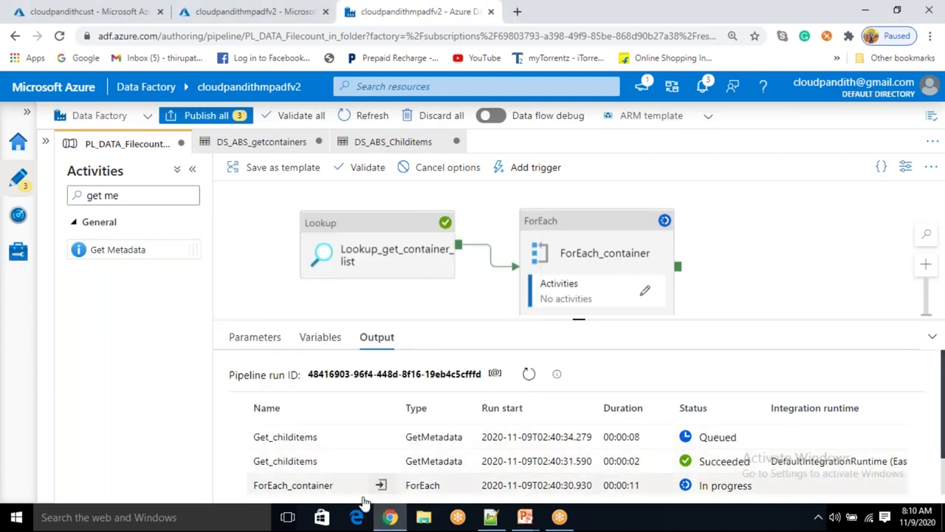
{"action": "left_click", "coordinate": [381, 486]}
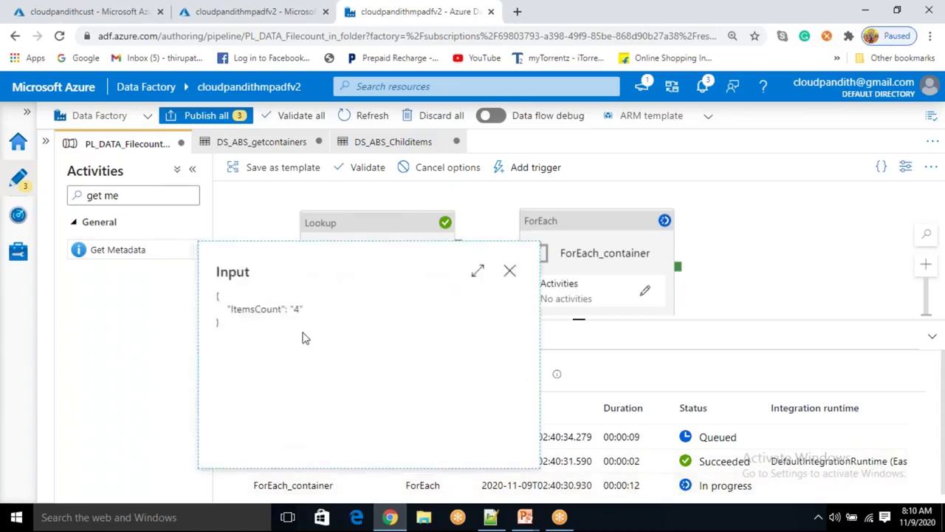
{"action": "left_click", "coordinate": [512, 271]}
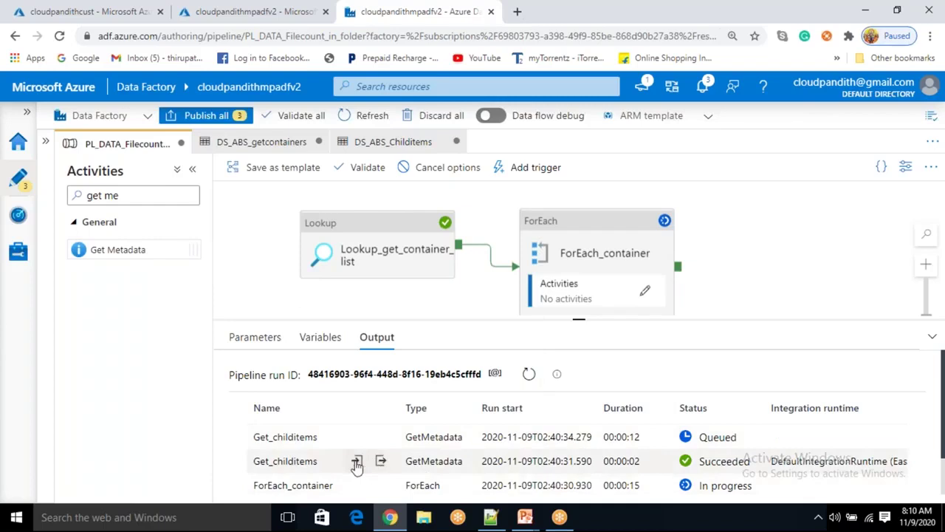
{"action": "left_click", "coordinate": [356, 461]}
{"action": "left_click_drag", "start_coordinate": [316, 337], "coordinate": [341, 337]}
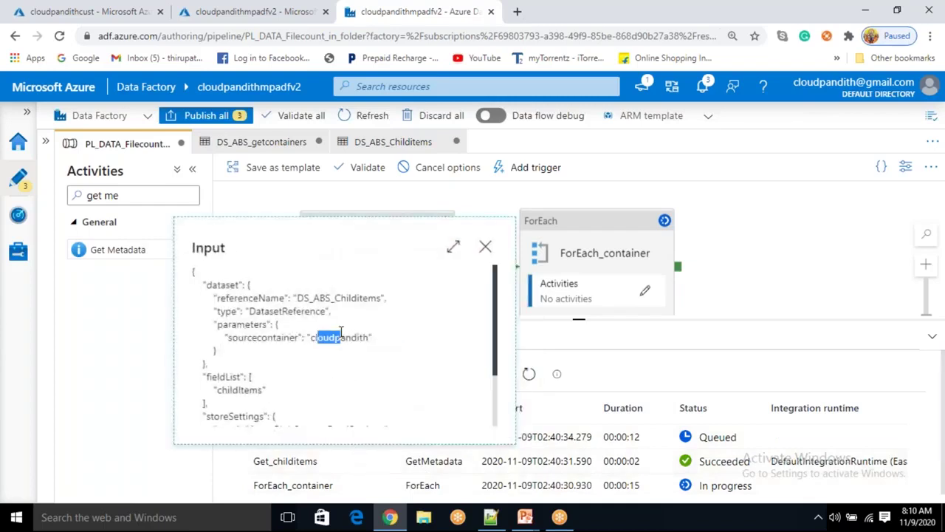
{"action": "left_click", "coordinate": [488, 250]}
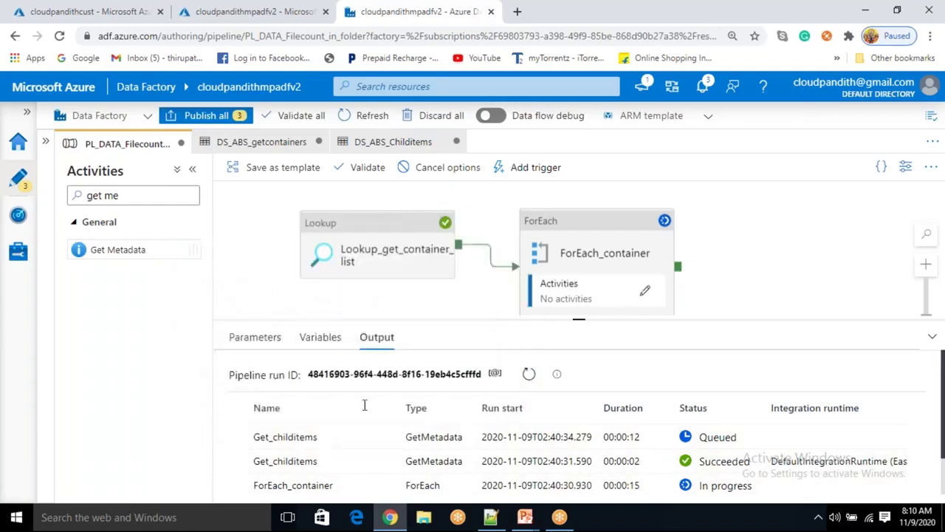
Review the Get_childitems run output, highlighting the childItems array of two file entries
{"action": "mouse_move", "coordinate": [381, 467]}
{"action": "left_click", "coordinate": [381, 462]}
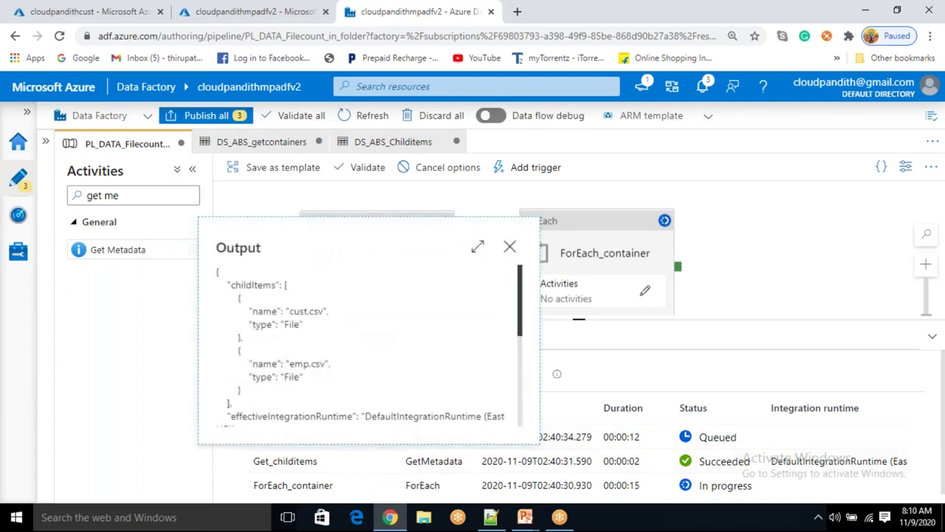
{"action": "left_click_drag", "start_coordinate": [228, 296], "coordinate": [248, 392]}
{"action": "double_click", "coordinate": [259, 285]}
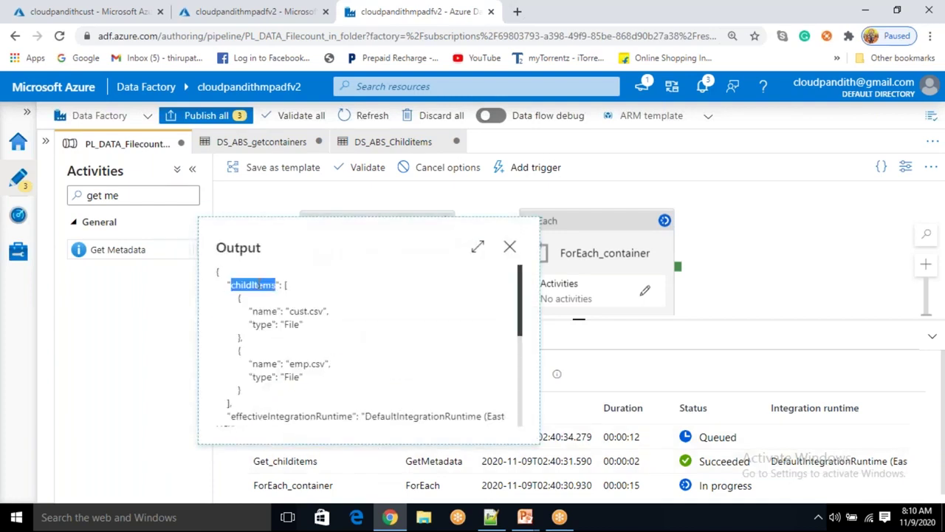
{"action": "left_click_drag", "start_coordinate": [281, 285], "coordinate": [231, 404]}
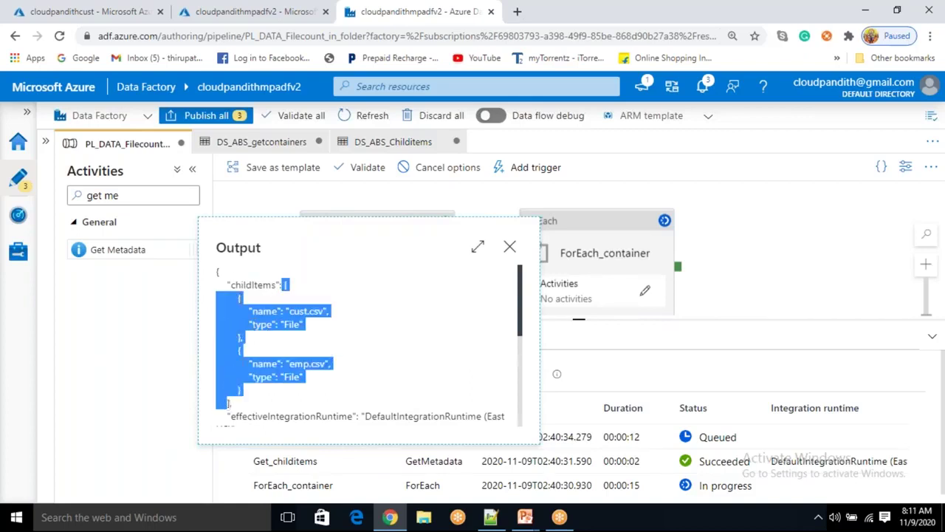
{"action": "double_click", "coordinate": [249, 284]}
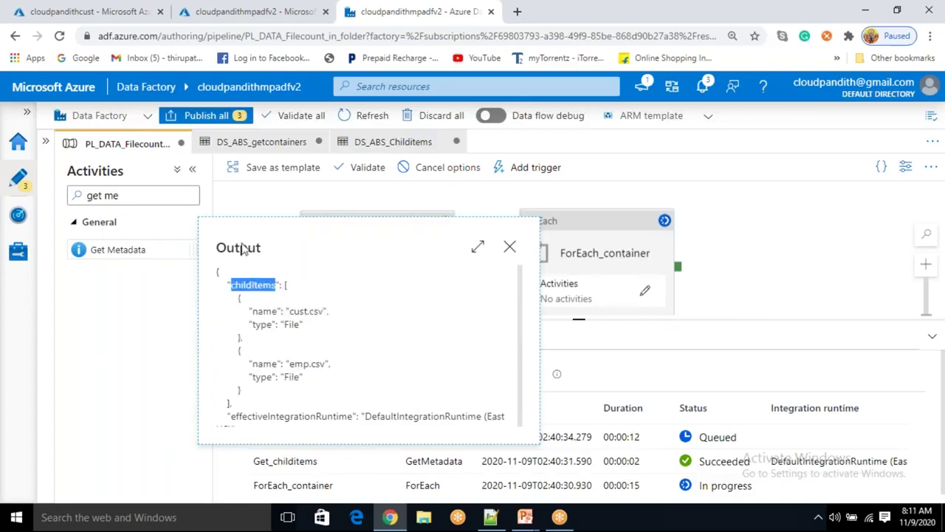
{"action": "double_click", "coordinate": [244, 249]}
{"action": "double_click", "coordinate": [251, 284]}
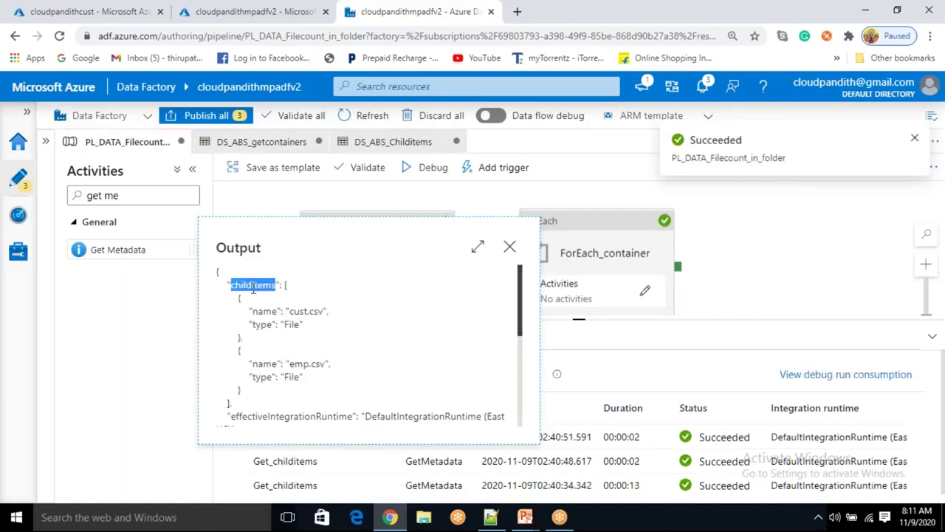
{"action": "double_click", "coordinate": [240, 249]}
{"action": "double_click", "coordinate": [251, 284]}
{"action": "left_click", "coordinate": [245, 248]}
{"action": "double_click", "coordinate": [244, 248]}
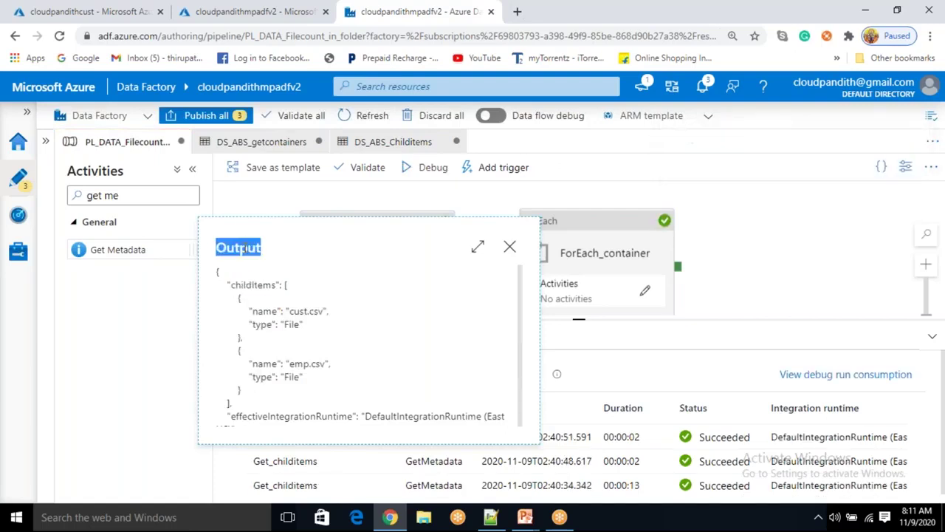
{"action": "double_click", "coordinate": [257, 285]}
{"action": "left_click_drag", "start_coordinate": [284, 285], "coordinate": [250, 403]}
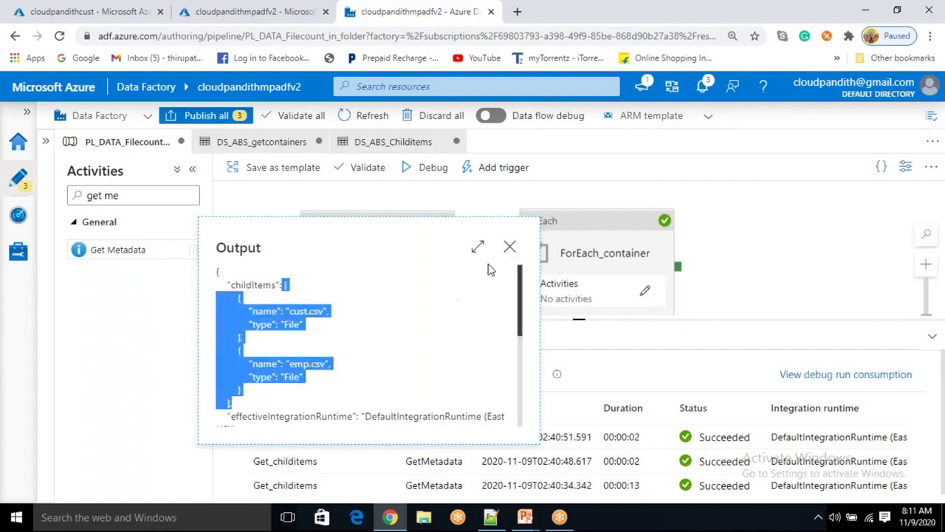
{"action": "left_click", "coordinate": [509, 249]}
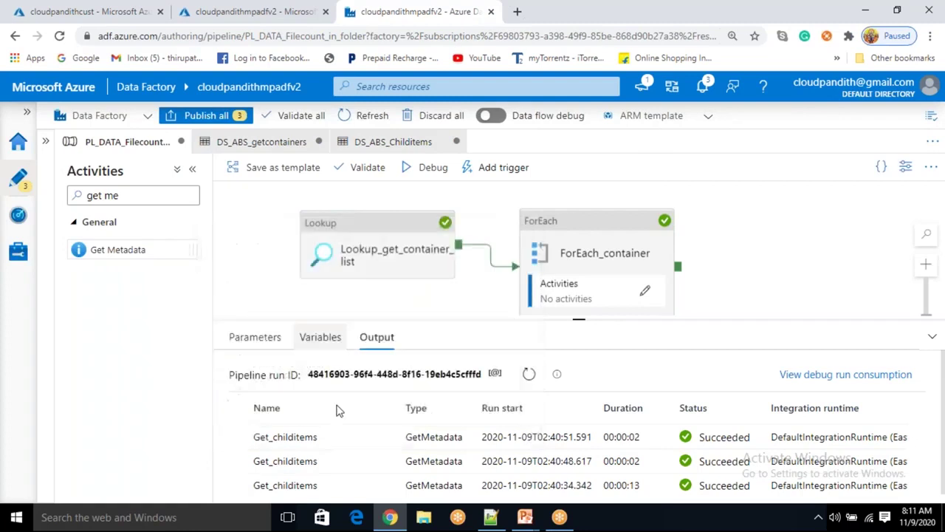
Check the latest Get_childitems run's empty childItems array, then open the ForEach_container inner canvas
{"action": "left_click", "coordinate": [356, 436]}
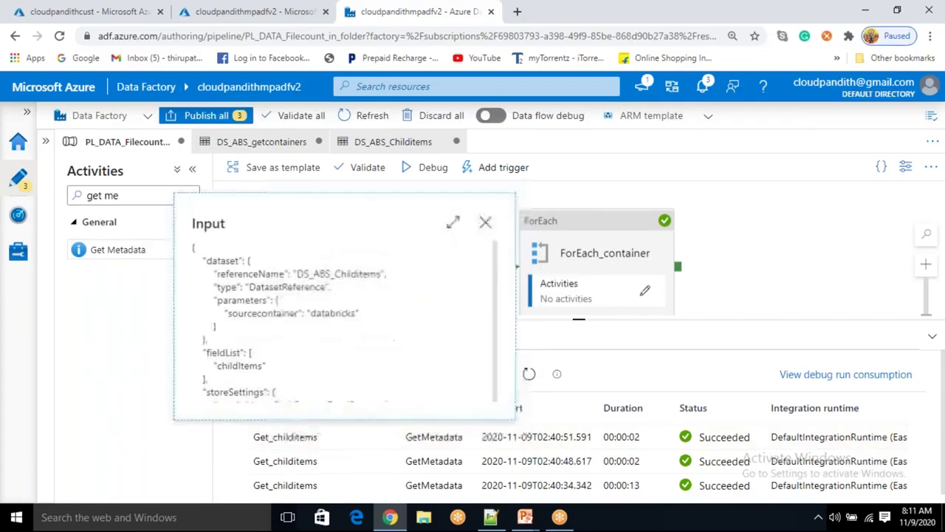
{"action": "left_click", "coordinate": [485, 221]}
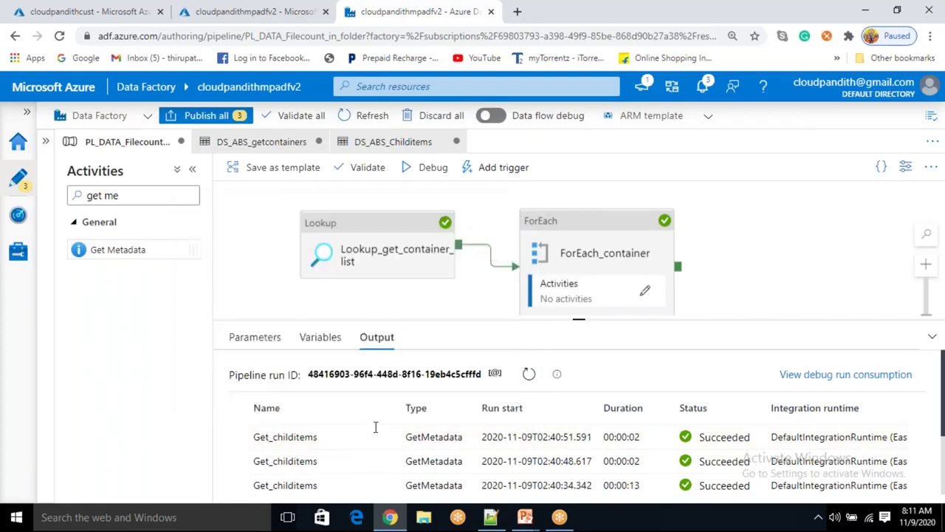
{"action": "left_click", "coordinate": [380, 437]}
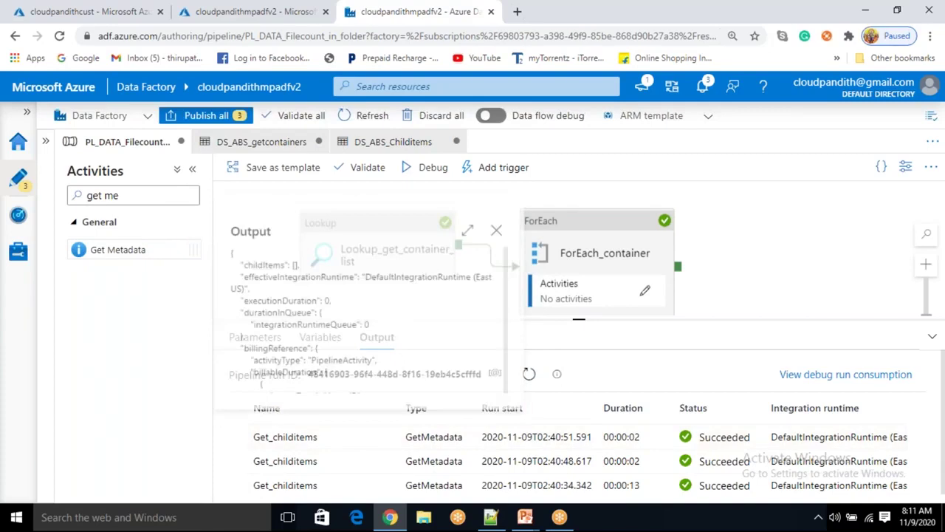
{"action": "mouse_move", "coordinate": [280, 260]}
{"action": "left_mouse_down"}
{"action": "mouse_move", "coordinate": [218, 247]}
{"action": "mouse_move", "coordinate": [286, 260]}
{"action": "left_mouse_up"}
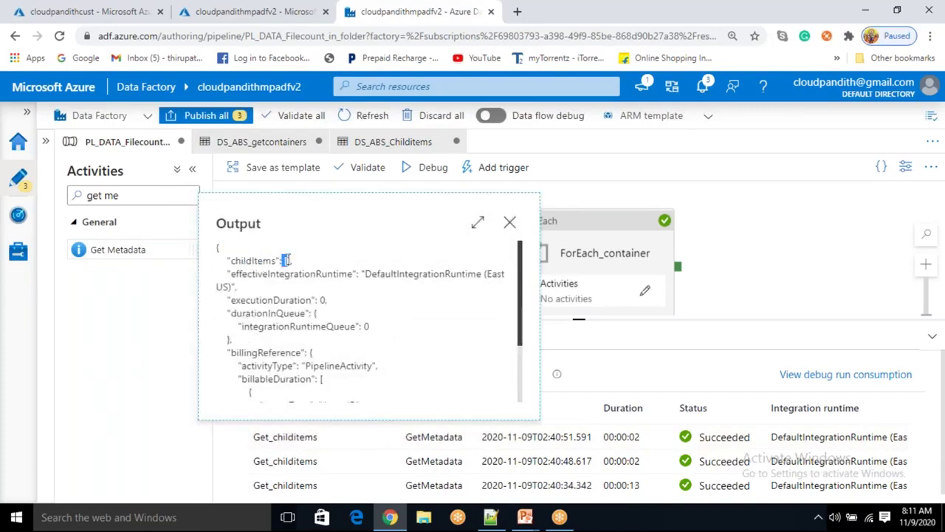
{"action": "left_click", "coordinate": [509, 222]}
{"action": "left_click", "coordinate": [647, 292]}
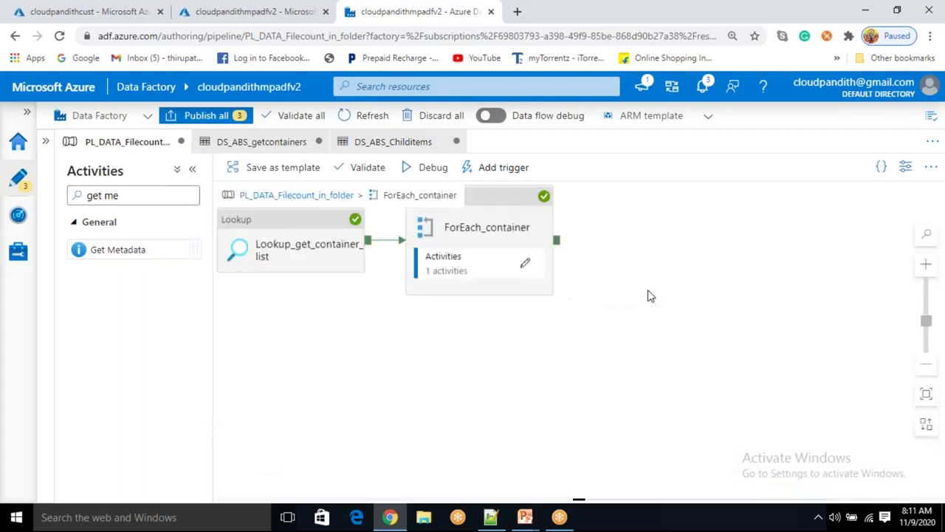
Advance the PowerPoint slide to reveal the childitems key and If Activity, then shift Get Metadata left
{"action": "mouse_move", "coordinate": [525, 517]}
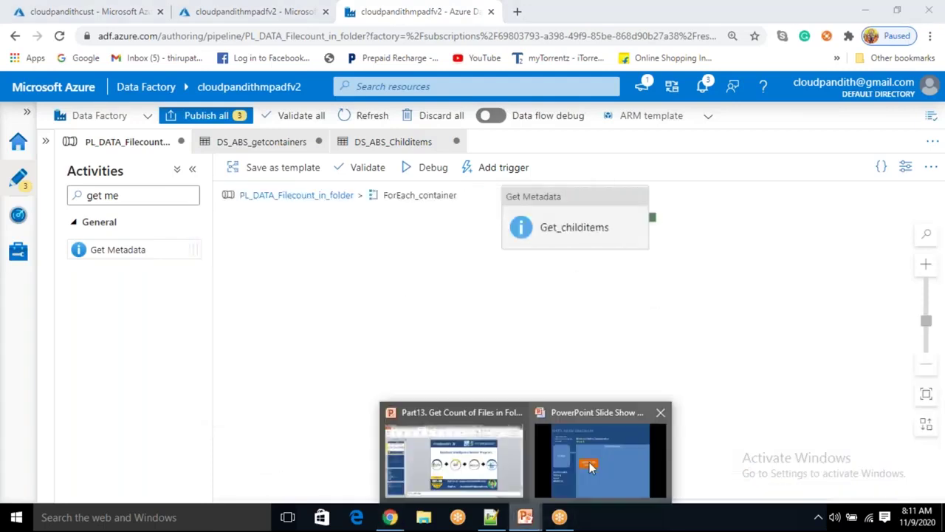
{"action": "left_click", "coordinate": [590, 462]}
{"action": "left_click", "coordinate": [439, 314]}
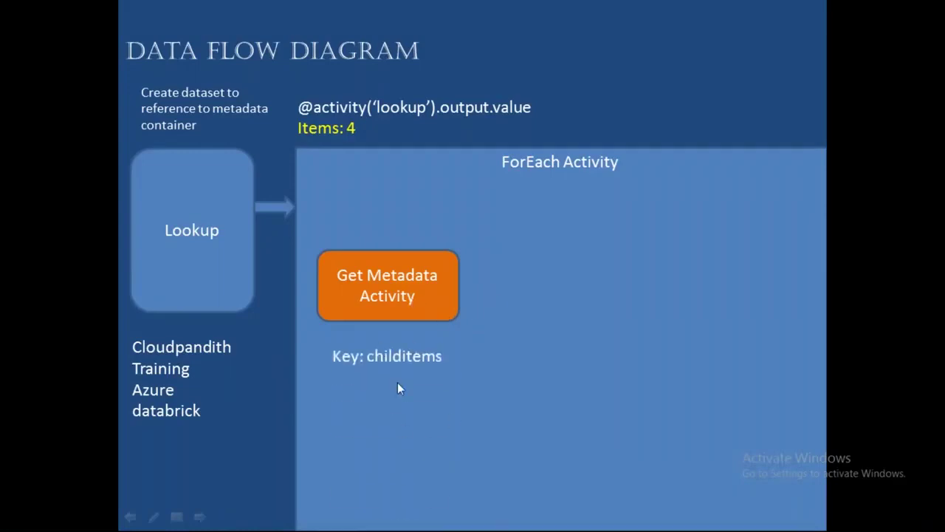
{"action": "left_click", "coordinate": [452, 332]}
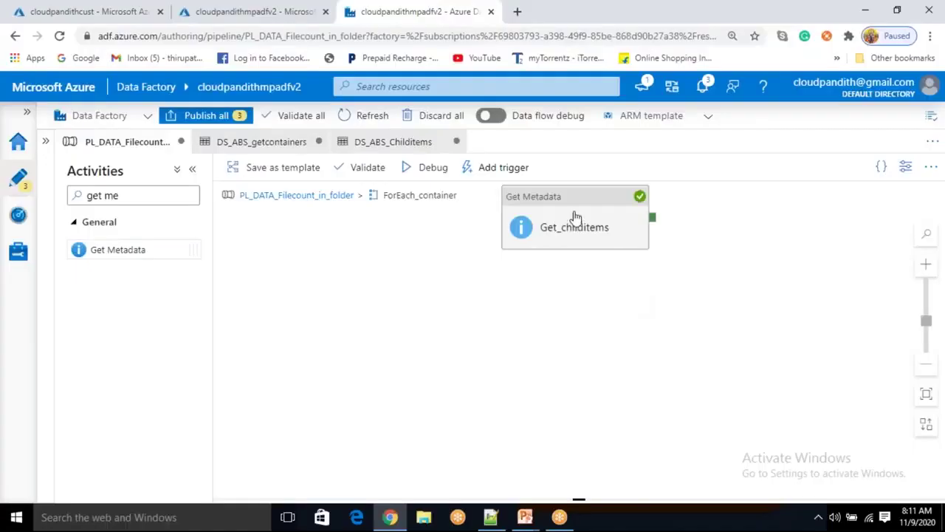
{"action": "left_click_drag", "start_coordinate": [569, 215], "coordinate": [396, 294]}
{"action": "left_click", "coordinate": [144, 196]}
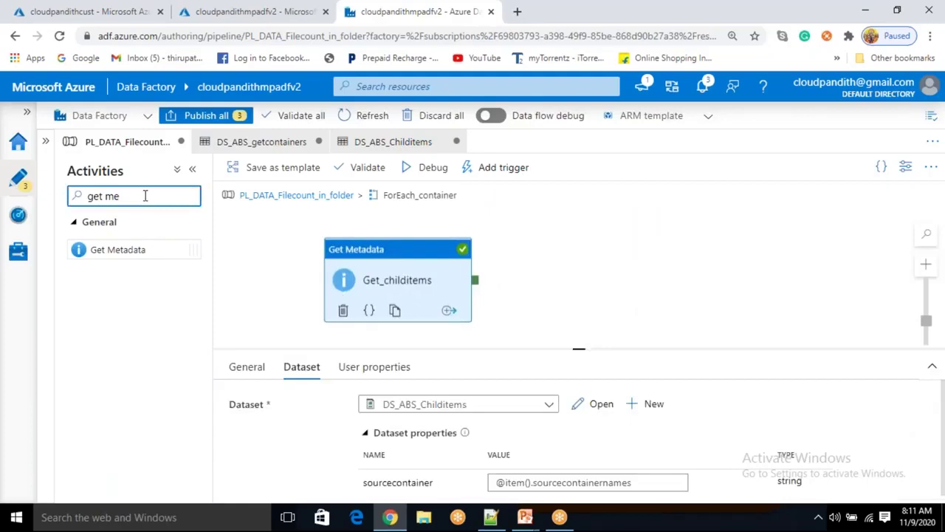
Add an If Condition activity that runs when Get_childitems succeeds, and select its name
{"action": "key", "text": "ctrl+a"}
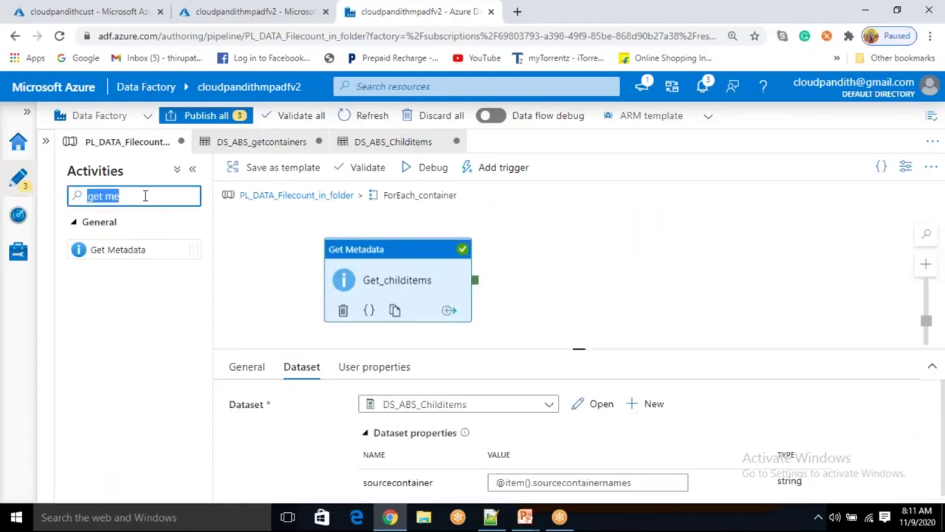
{"action": "type", "text": "if"}
{"action": "left_click_drag", "start_coordinate": [127, 249], "coordinate": [604, 271]}
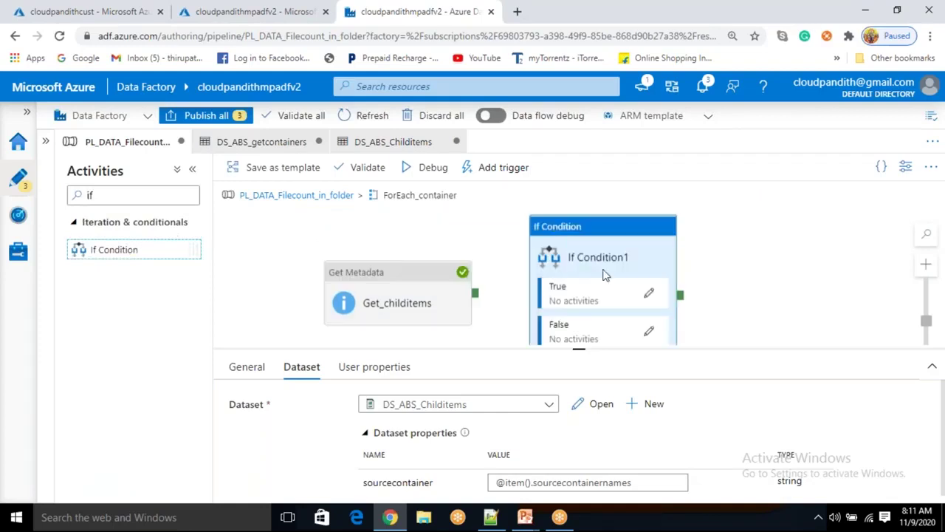
{"action": "left_click_drag", "start_coordinate": [477, 297], "coordinate": [523, 296]}
{"action": "left_click", "coordinate": [596, 278]}
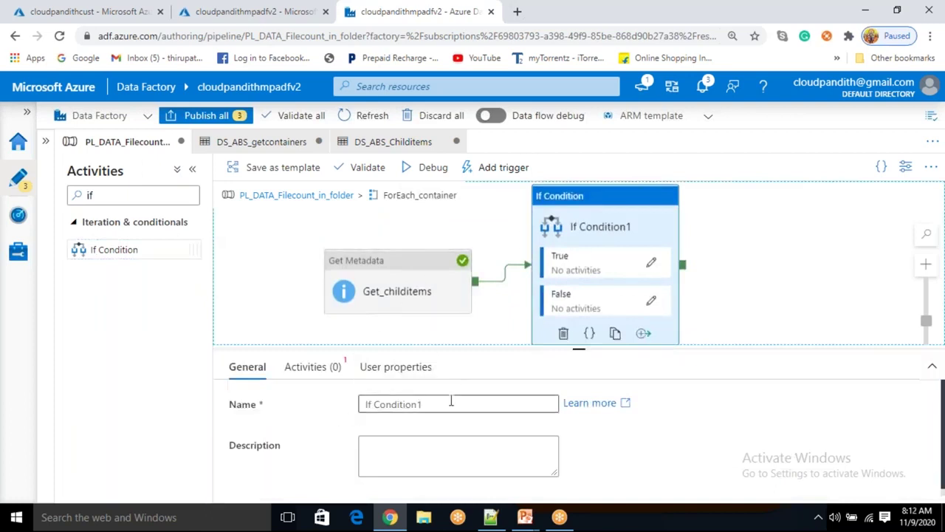
{"action": "triple_click", "coordinate": [384, 407]}
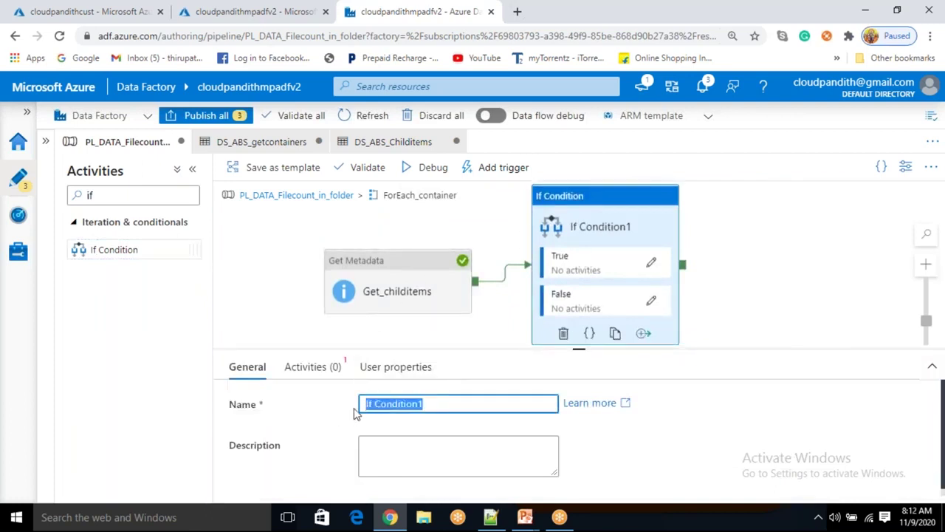
Replace the If Condition's default name with if_file_count_is__zero
{"action": "key", "text": "BackSpace"}
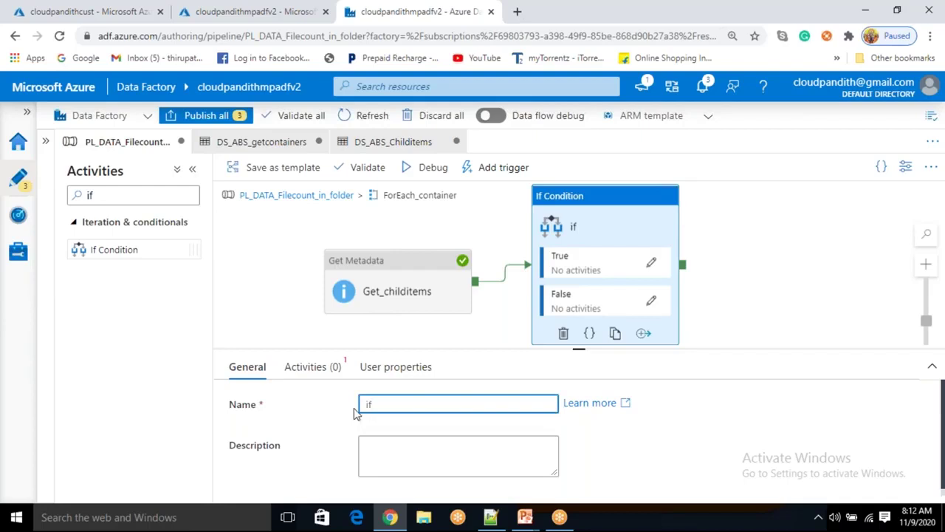
{"action": "type", "text": "filecountis"}
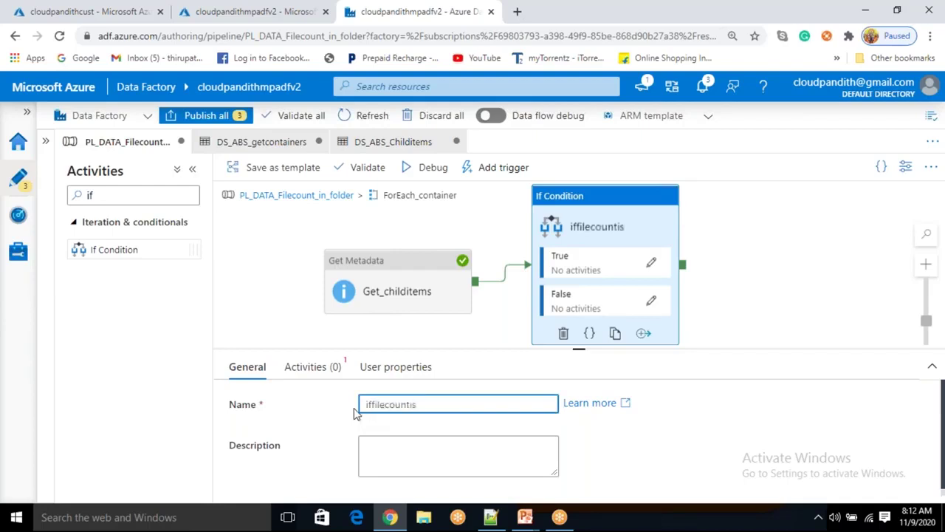
{"action": "type", "text": "notzero"}
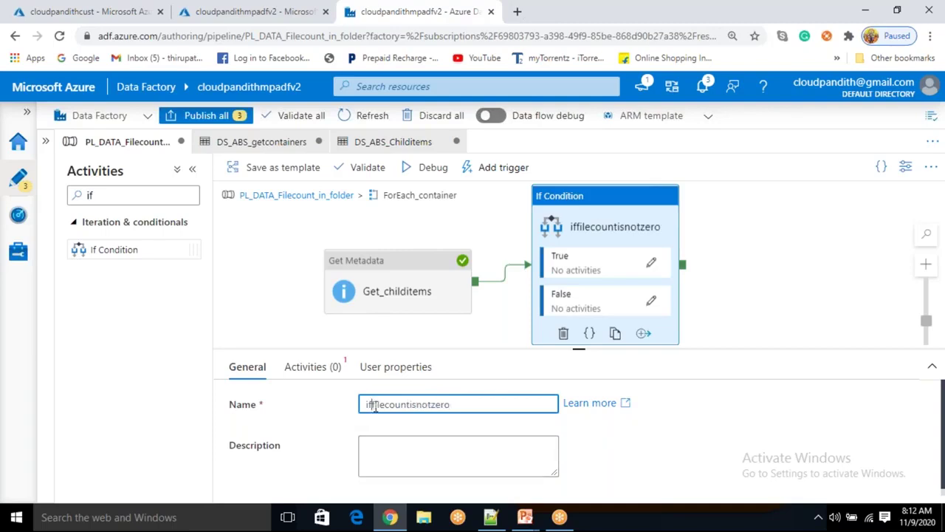
{"action": "type", "text": "_file"}
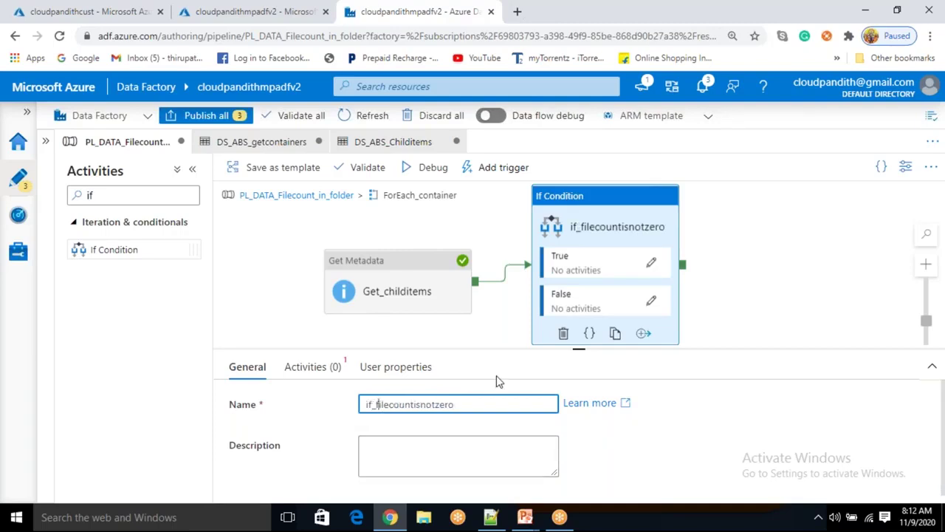
{"action": "type", "text": "_"}
{"action": "key", "text": "Right"}
{"action": "key", "text": "Right"}
{"action": "key", "text": "Right"}
{"action": "key", "text": "Right"}
{"action": "type", "text": "_"}
{"action": "key", "text": "Right"}
{"action": "key", "text": "Right"}
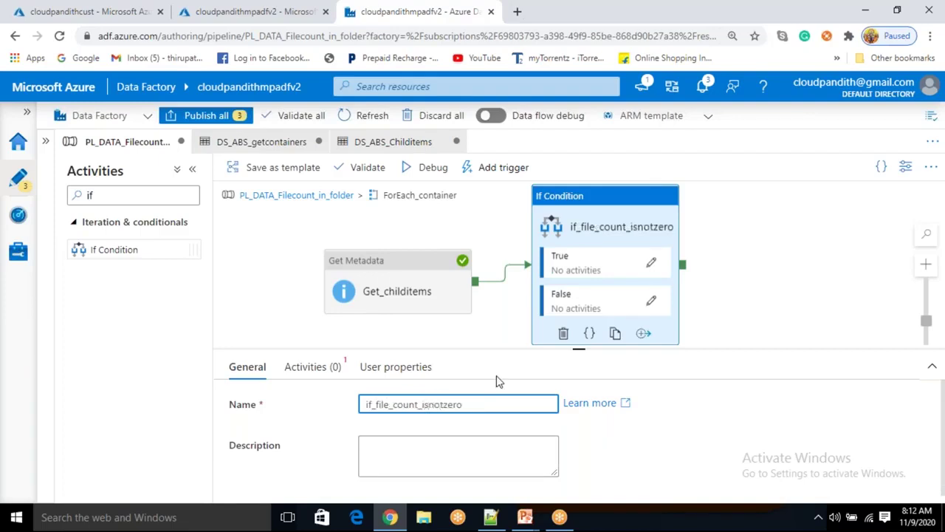
{"action": "type", "text": "_"}
{"action": "key", "text": "Right"}
{"action": "key", "text": "Right"}
{"action": "key", "text": "Right"}
{"action": "type", "text": "_"}
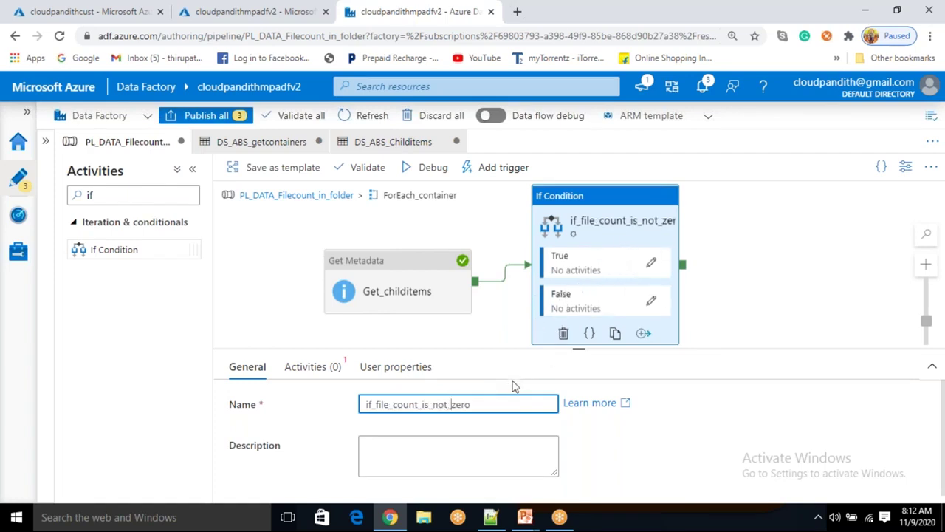
{"action": "left_click", "coordinate": [449, 404]}
{"action": "key", "text": "BackSpace"}
{"action": "key", "text": "BackSpace"}
{"action": "key", "text": "BackSpace"}
{"action": "key", "text": "BackSpace"}
{"action": "key", "text": "BackSpace"}
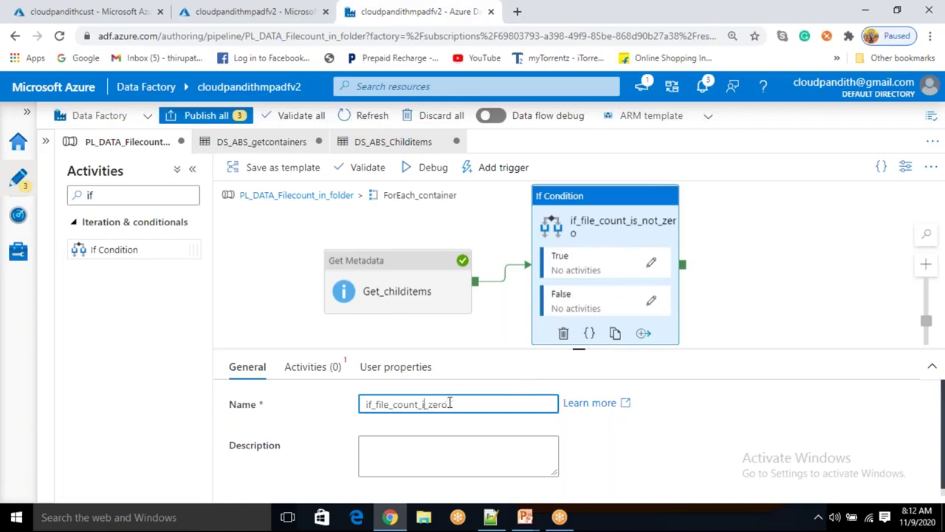
{"action": "type", "text": "s_"}
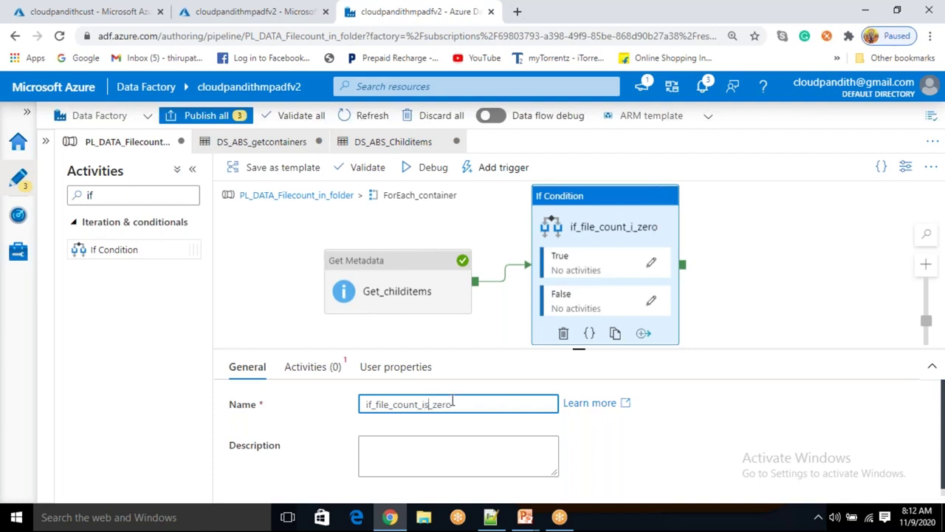
{"action": "left_click", "coordinate": [336, 383]}
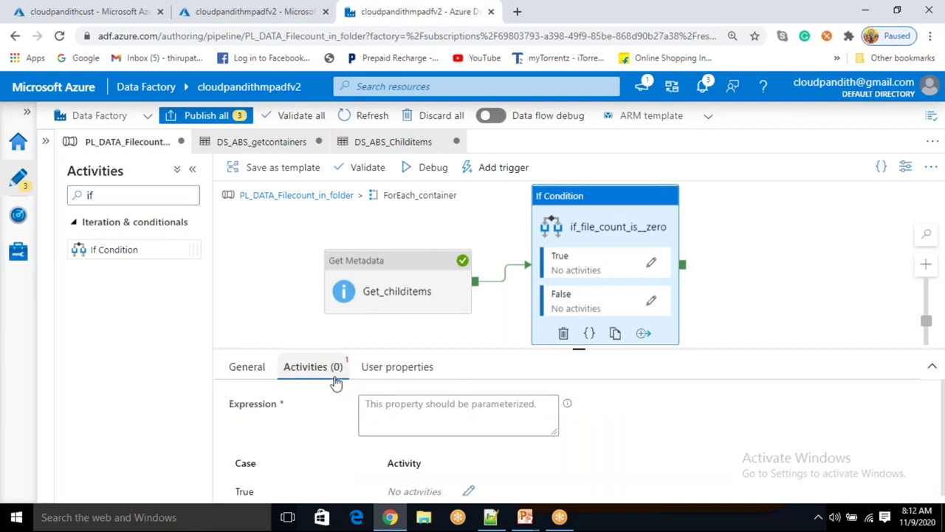
Start the dynamic content expression with the Get_childitems activity output followed by .childitems
{"action": "left_click", "coordinate": [383, 408]}
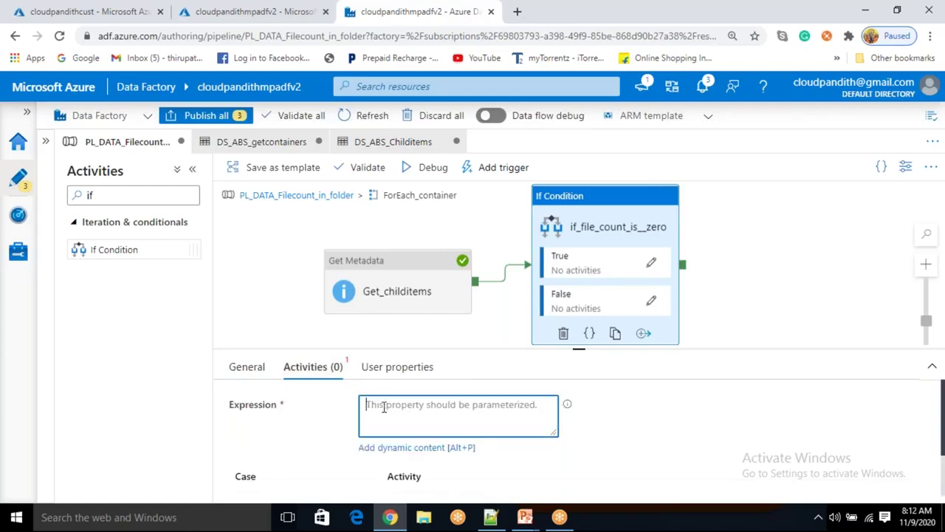
{"action": "left_click", "coordinate": [377, 453]}
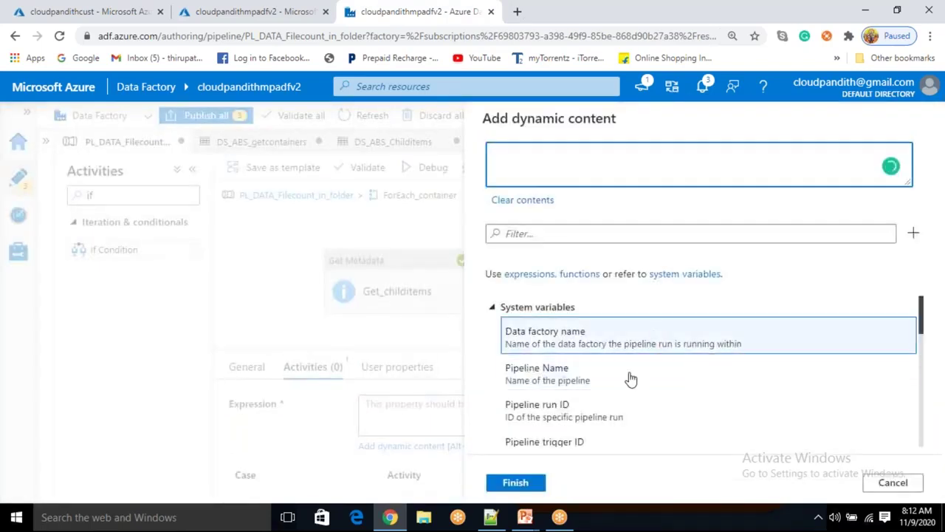
{"action": "scroll", "coordinate": [627, 379], "scroll_direction": "down", "scroll_amount": 3}
{"action": "scroll", "coordinate": [621, 399], "scroll_direction": "down", "scroll_amount": 4}
{"action": "scroll", "coordinate": [613, 418], "scroll_direction": "up", "scroll_amount": 1}
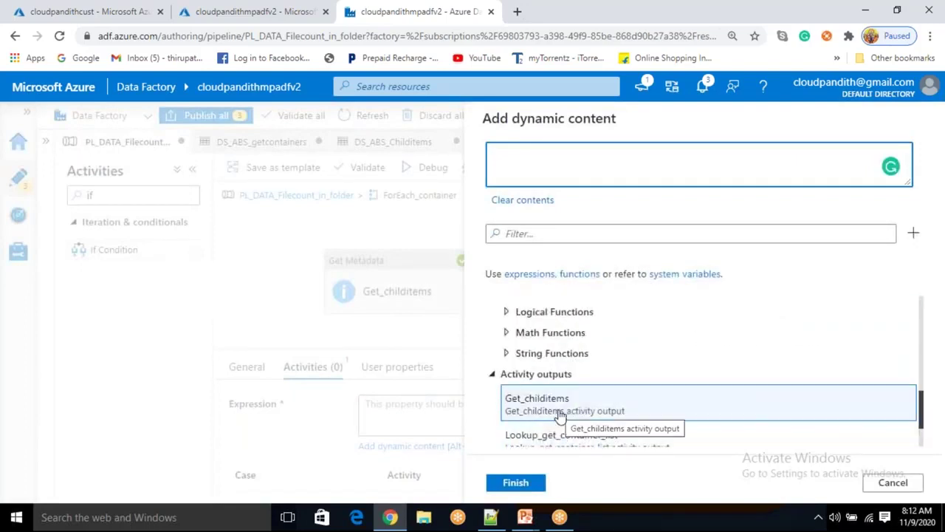
{"action": "left_click", "coordinate": [560, 415]}
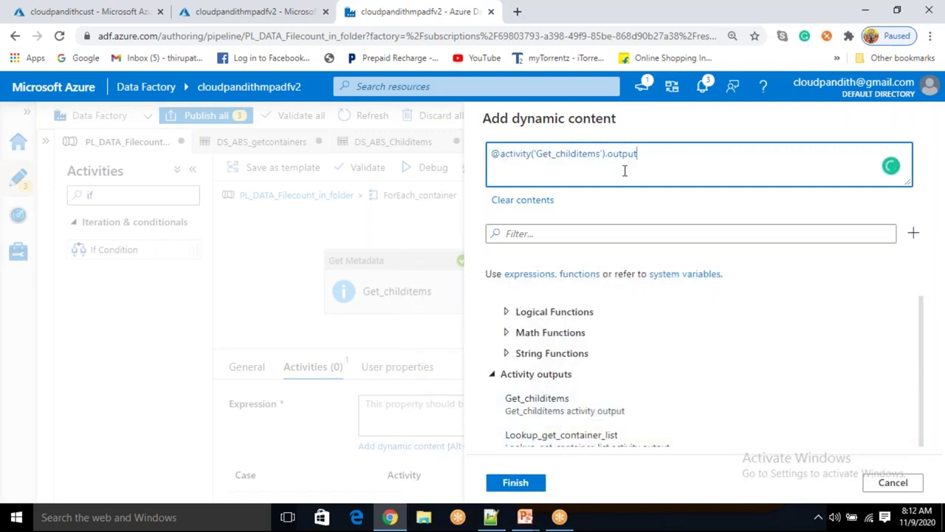
{"action": "type", "text": ".ch"}
{"action": "type", "text": "ild"}
{"action": "type", "text": "ites"}
{"action": "type", "text": "ms"}
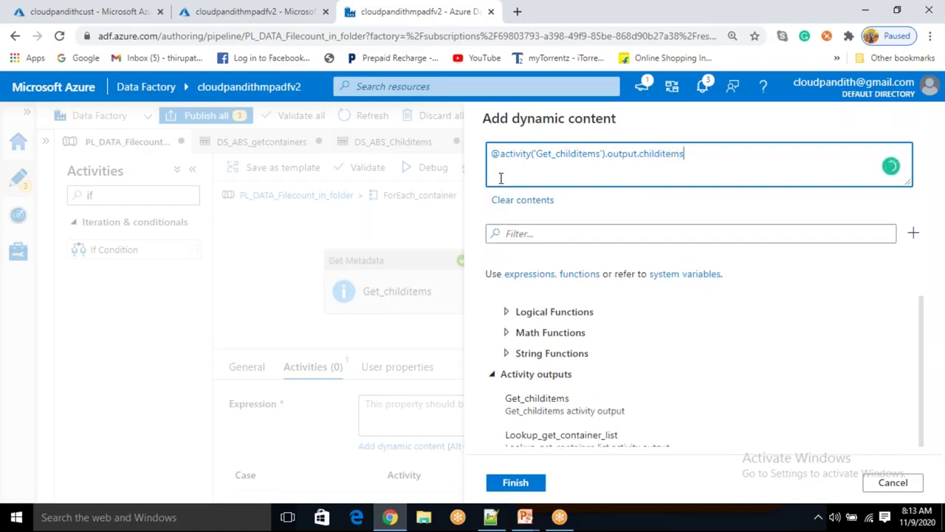
{"action": "left_click_drag", "start_coordinate": [493, 154], "coordinate": [702, 153]}
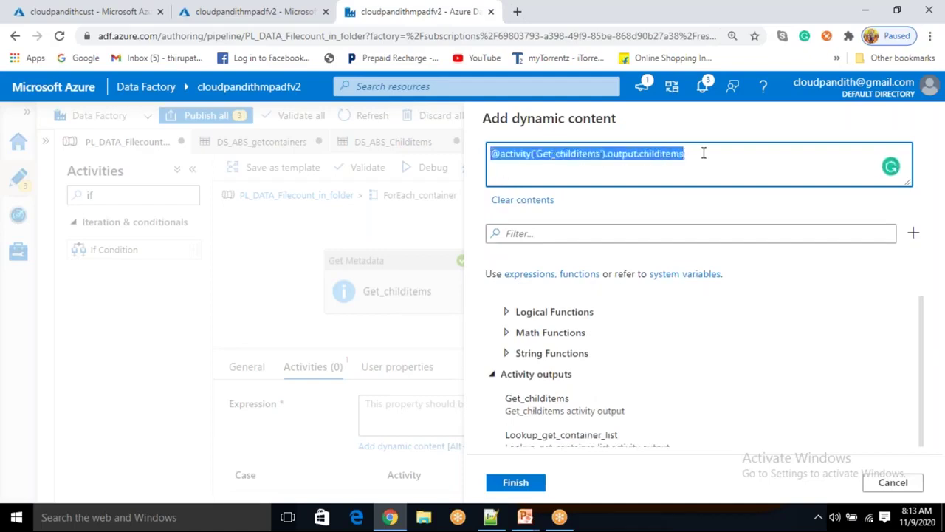
Search the function list for length
{"action": "left_click", "coordinate": [572, 234]}
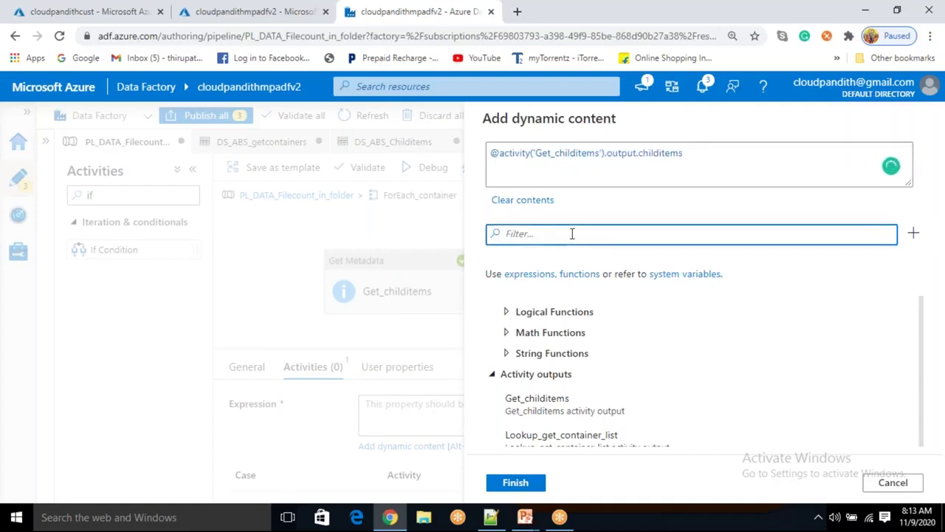
{"action": "type", "text": "lewngth"}
{"action": "key", "text": "BackSpace"}
{"action": "key", "text": "BackSpace"}
{"action": "key", "text": "BackSpace"}
{"action": "key", "text": "BackSpace"}
{"action": "key", "text": "BackSpace"}
{"action": "key", "text": "BackSpace"}
{"action": "type", "text": "ength"}
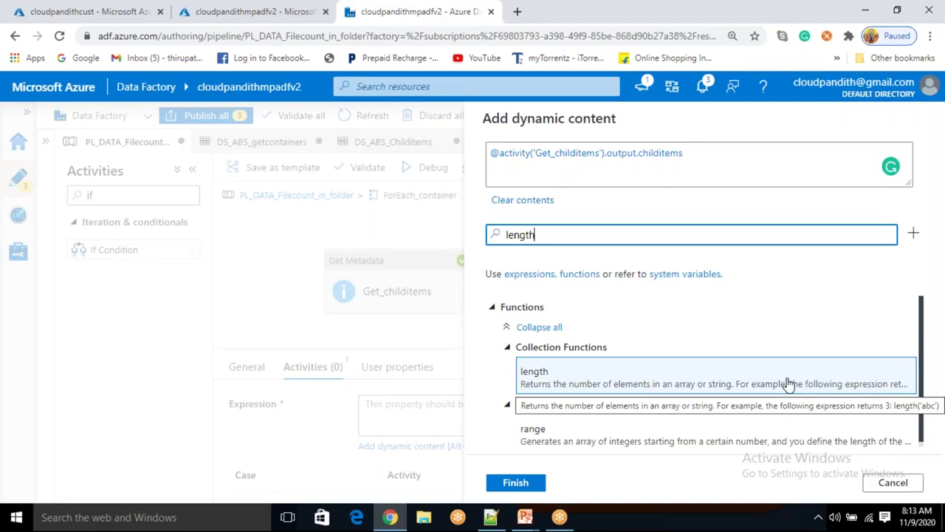
Wrap the childitems output in length() and clear the length function search
{"action": "left_click", "coordinate": [501, 152]}
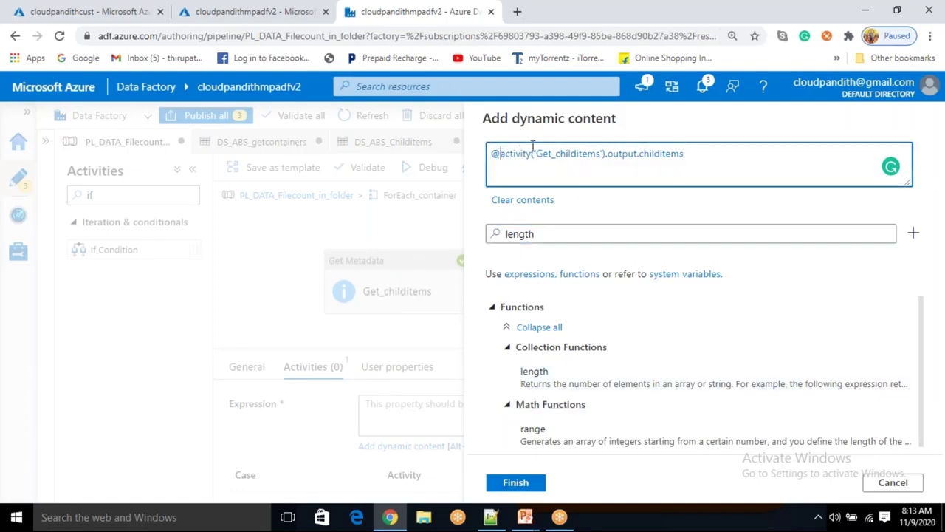
{"action": "type", "text": "lenmgt"}
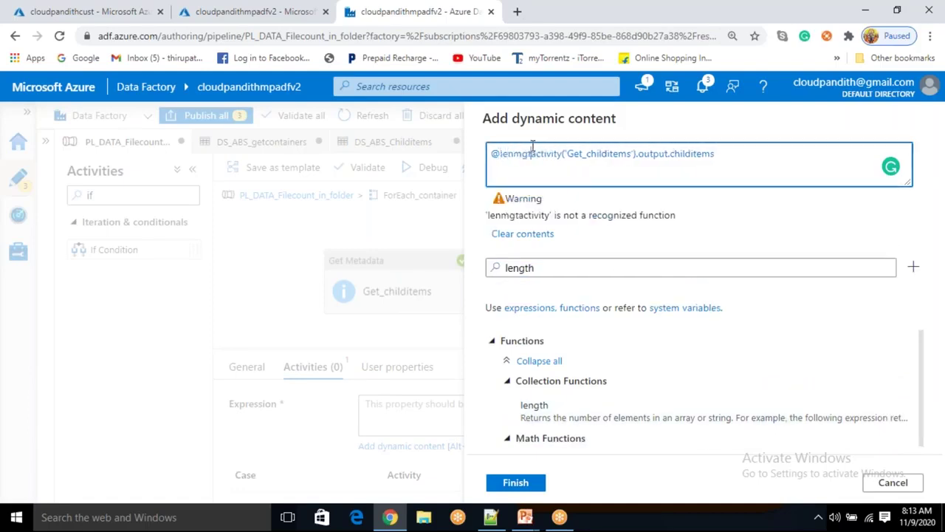
{"action": "key", "text": "BackSpace"}
{"action": "key", "text": "BackSpace"}
{"action": "key", "text": "BackSpace"}
{"action": "type", "text": "gth("}
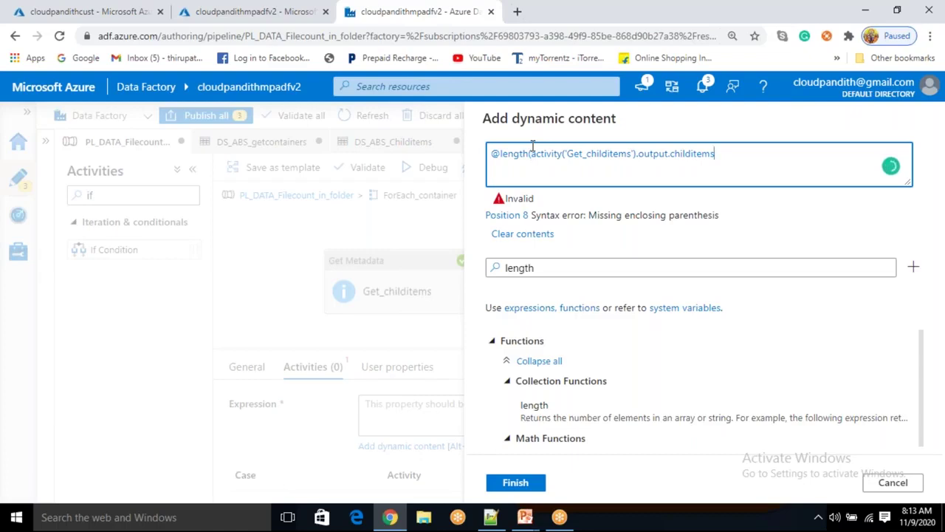
{"action": "type", "text": ")"}
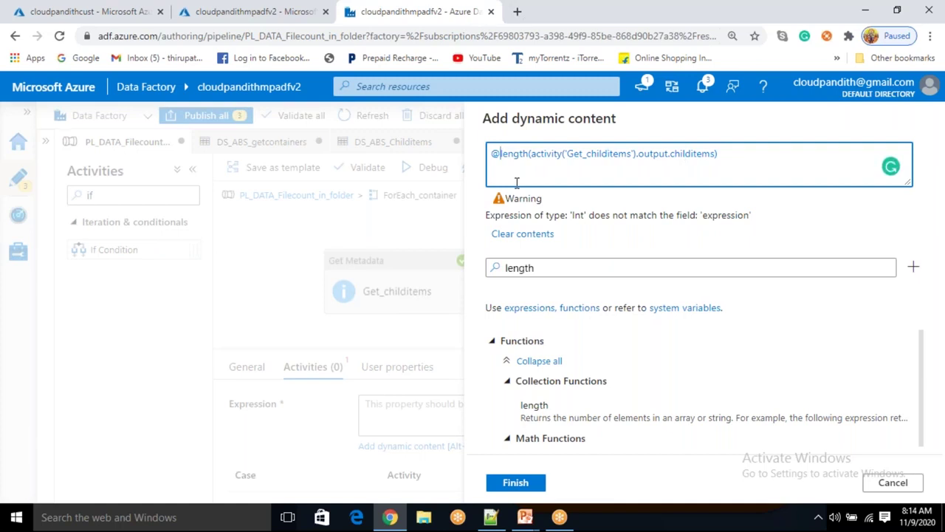
{"action": "type", "text": "s"}
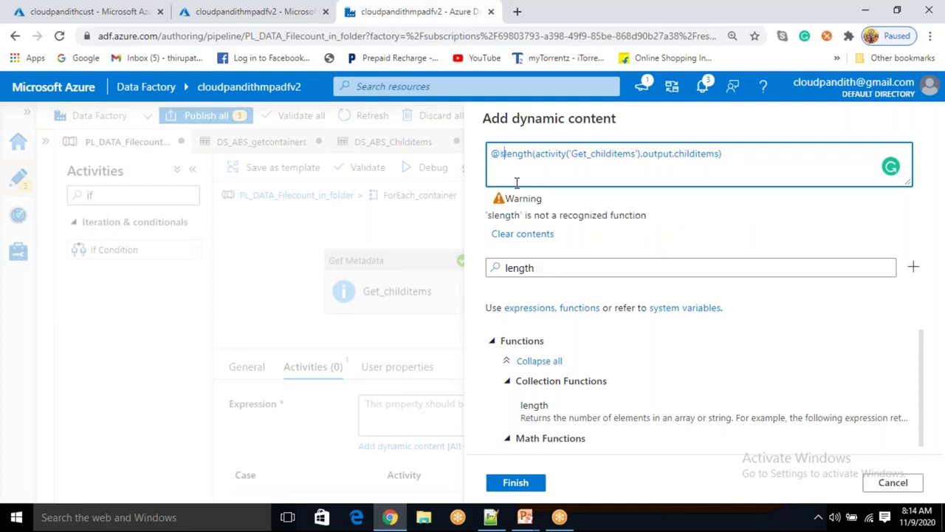
{"action": "type", "text": "t"}
{"action": "key", "text": "BackSpace"}
{"action": "key", "text": "BackSpace"}
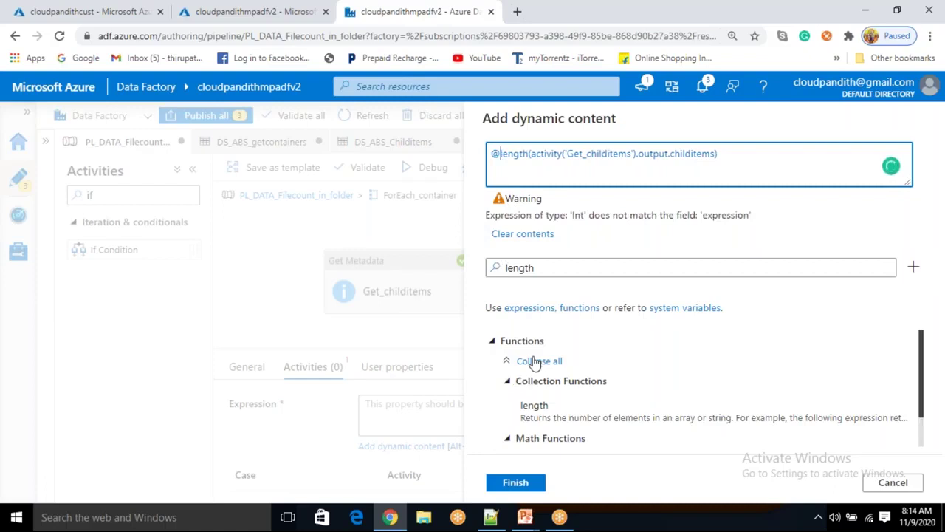
{"action": "left_click_drag", "start_coordinate": [561, 266], "coordinate": [472, 255]}
{"action": "key", "text": "BackSpace"}
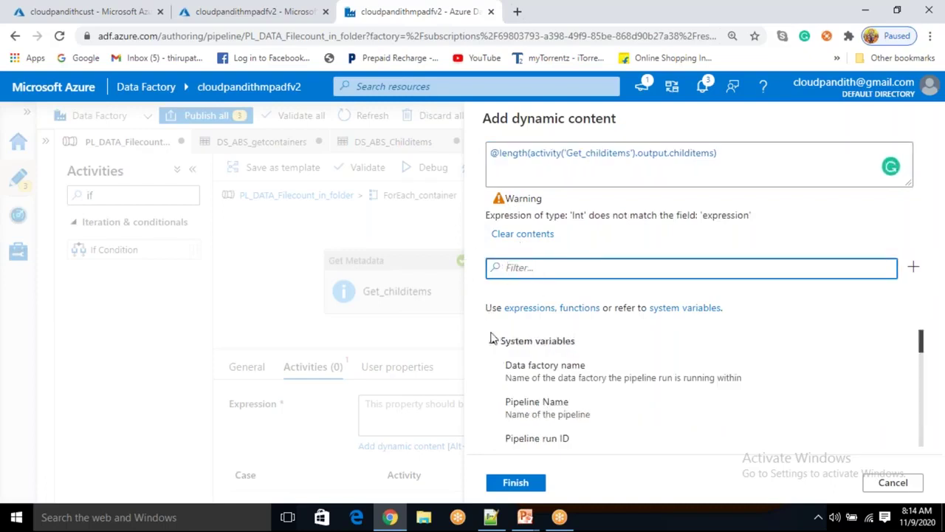
Browse the conversion functions and prefix the length call with equals(
{"action": "left_click", "coordinate": [494, 342]}
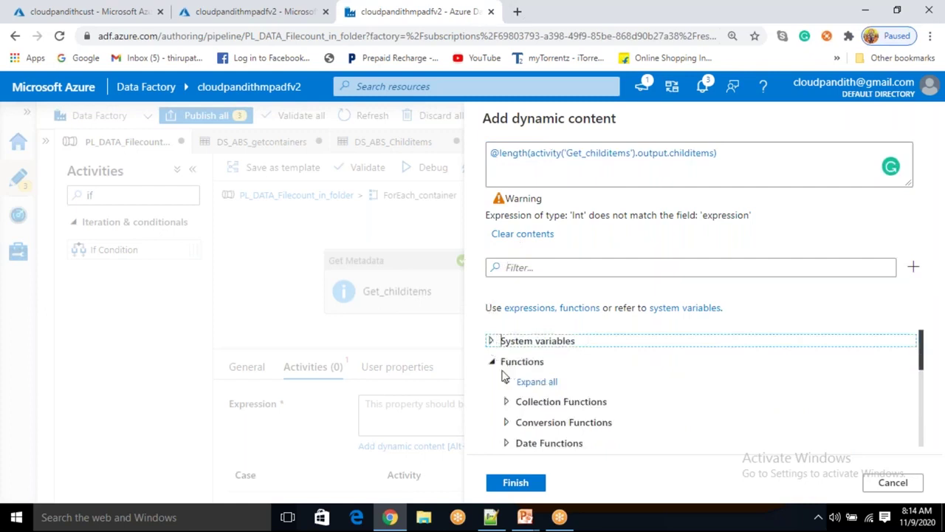
{"action": "left_click", "coordinate": [508, 423]}
{"action": "scroll", "coordinate": [509, 427], "scroll_direction": "down", "scroll_amount": 5}
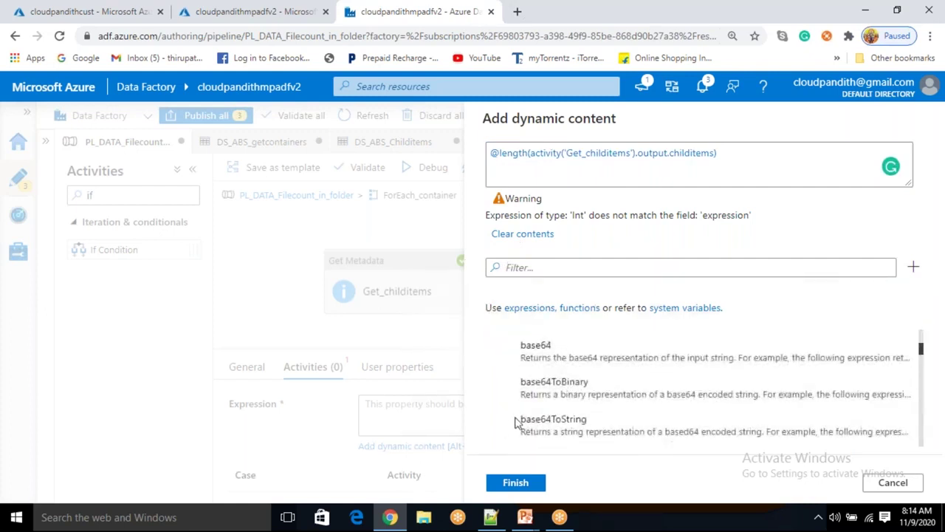
{"action": "scroll", "coordinate": [513, 425], "scroll_direction": "down", "scroll_amount": 5}
{"action": "scroll", "coordinate": [517, 420], "scroll_direction": "down", "scroll_amount": 5}
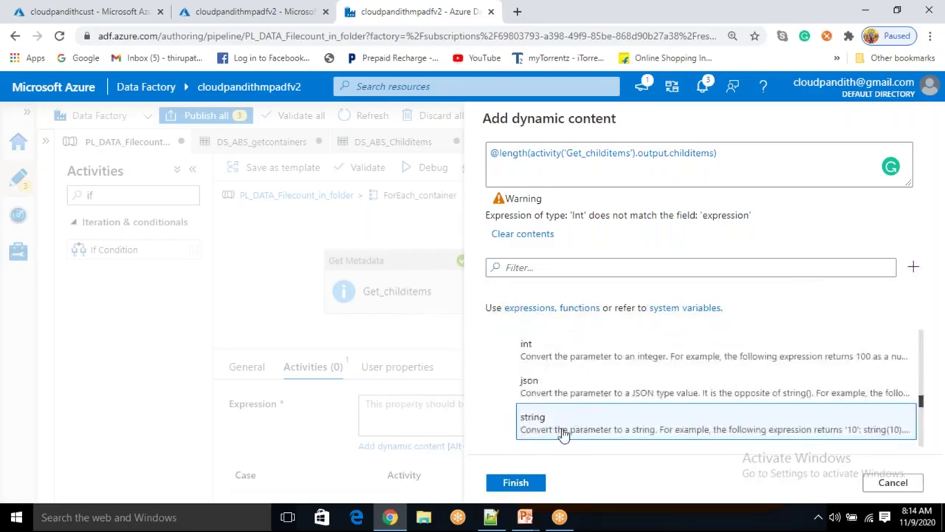
{"action": "left_click", "coordinate": [503, 154]}
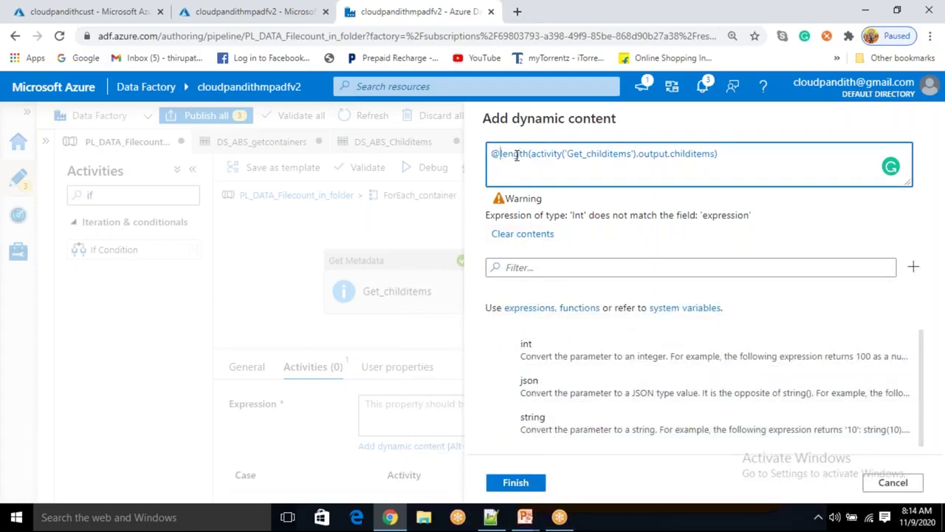
{"action": "type", "text": "string("}
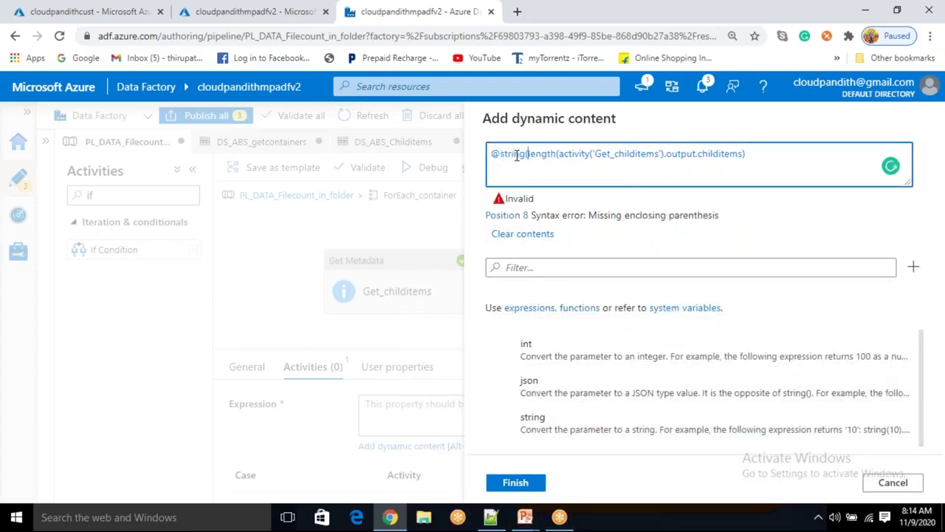
{"action": "key", "text": "BackSpace"}
{"action": "key", "text": "BackSpace"}
{"action": "key", "text": "BackSpace"}
{"action": "key", "text": "BackSpace"}
{"action": "key", "text": "BackSpace"}
{"action": "key", "text": "BackSpace"}
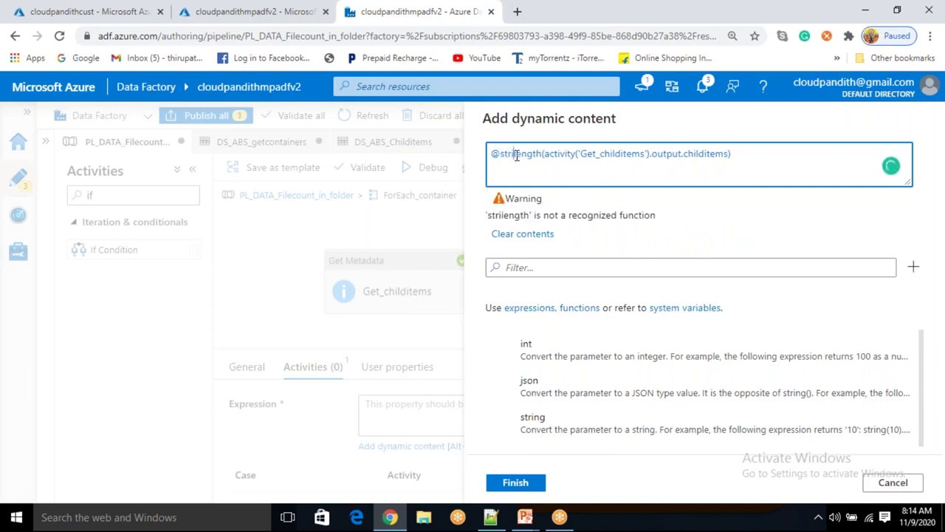
{"action": "key", "text": "BackSpace"}
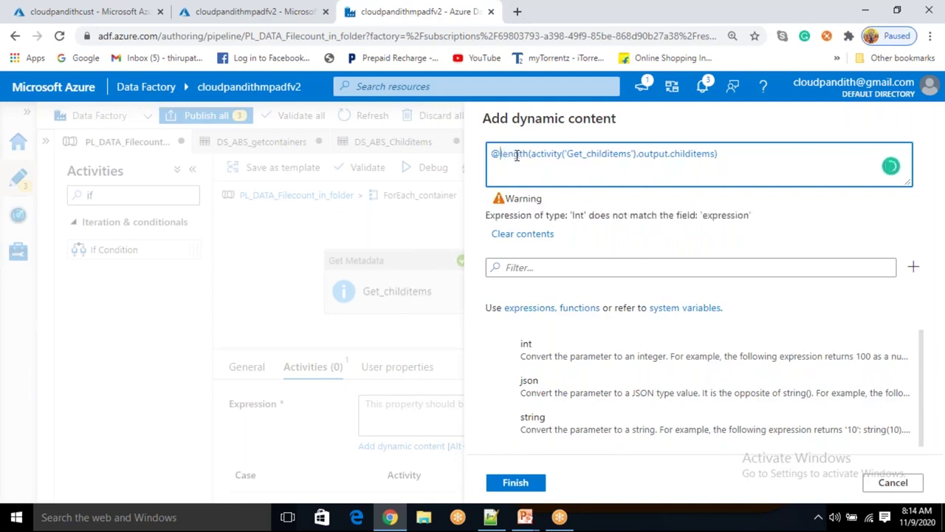
{"action": "type", "text": "("}
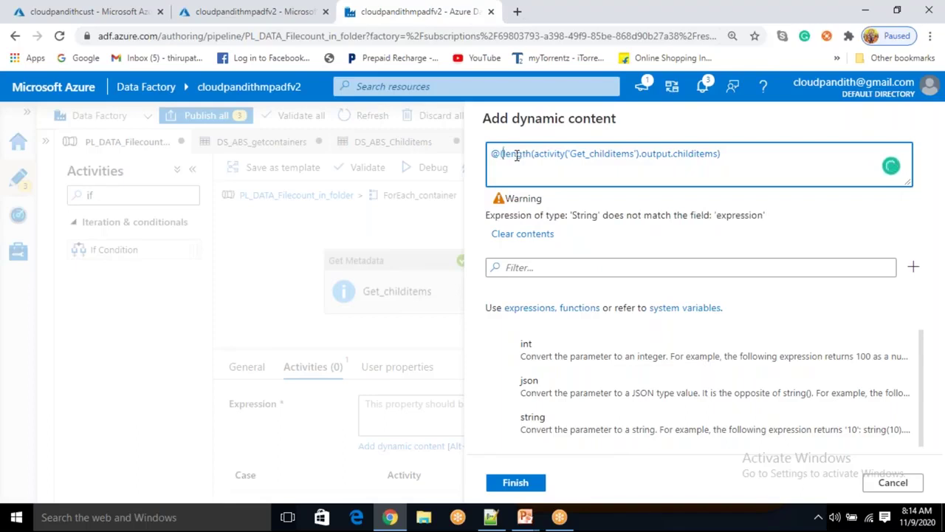
{"action": "type", "text": "equals"}
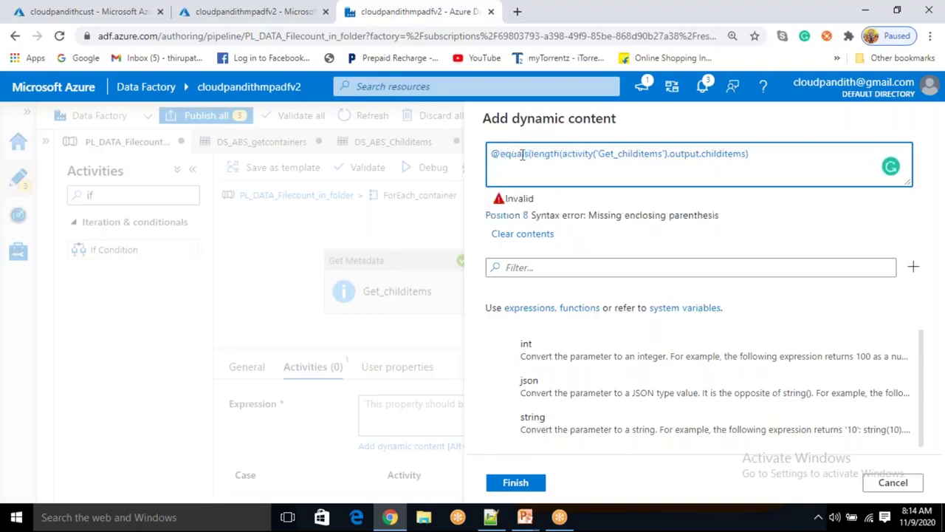
Close the comparison with ,'0') and review the equals, length and childitems parts
{"action": "left_click_drag", "start_coordinate": [538, 153], "coordinate": [747, 154]}
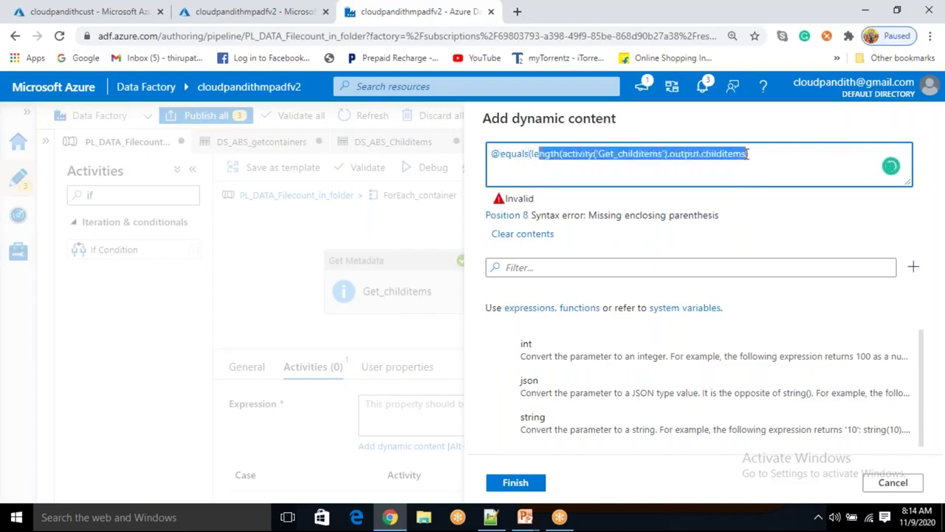
{"action": "left_click", "coordinate": [750, 160]}
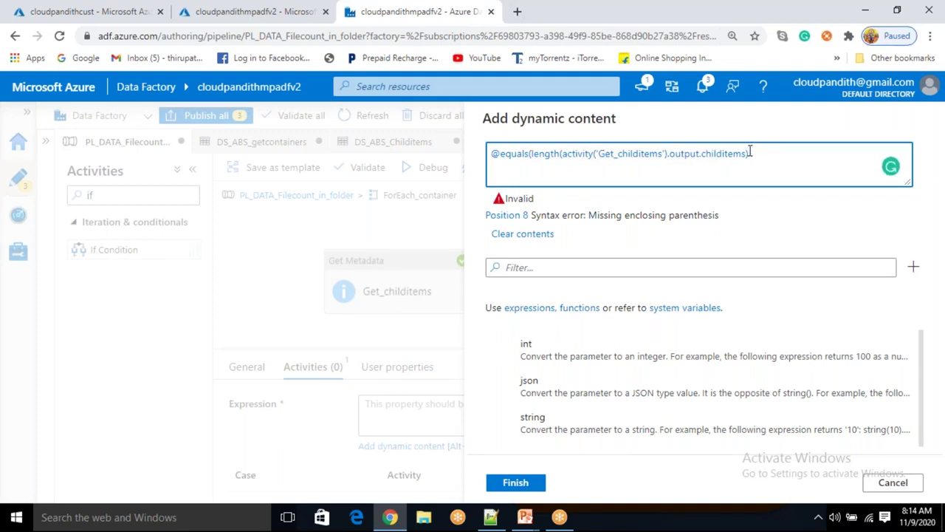
{"action": "left_click_drag", "start_coordinate": [752, 155], "coordinate": [542, 168]}
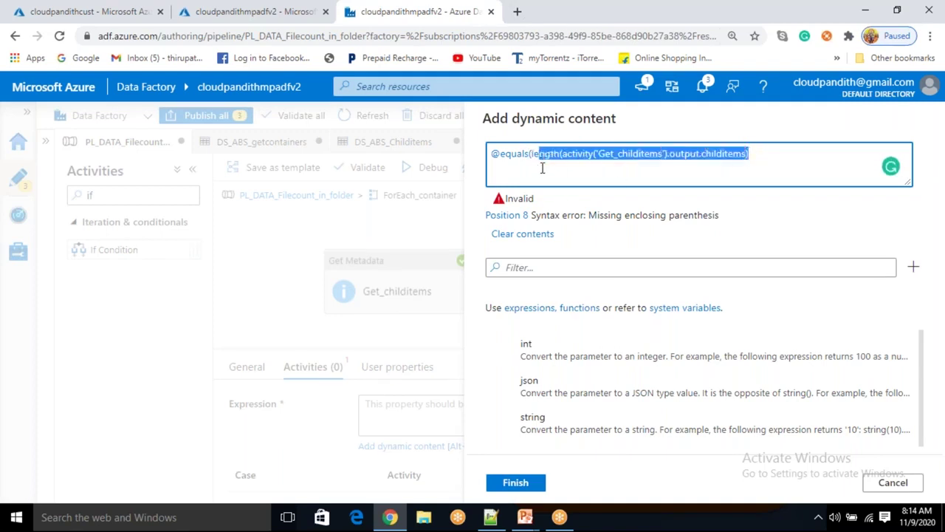
{"action": "left_click", "coordinate": [767, 153]}
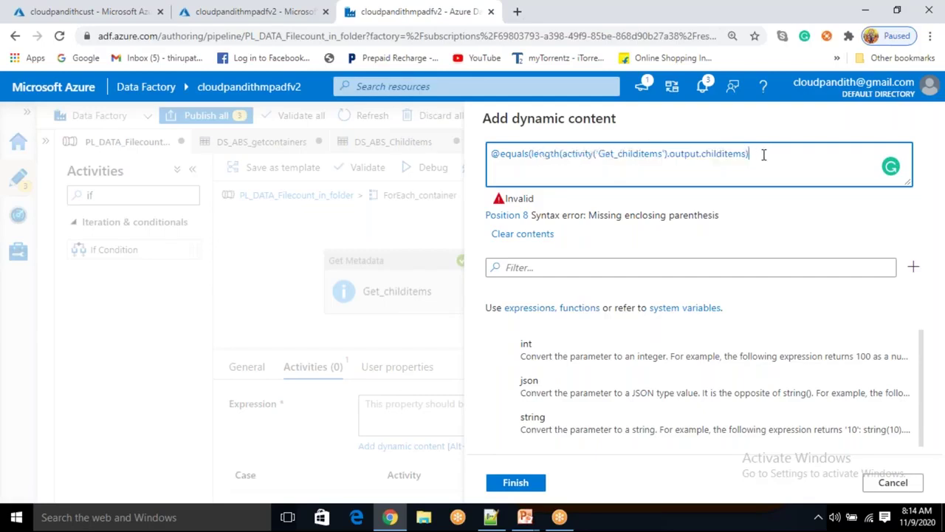
{"action": "type", "text": ",'0')"}
{"action": "double_click", "coordinate": [513, 154]}
{"action": "left_click_drag", "start_coordinate": [532, 158], "coordinate": [742, 157]}
{"action": "double_click", "coordinate": [726, 154]}
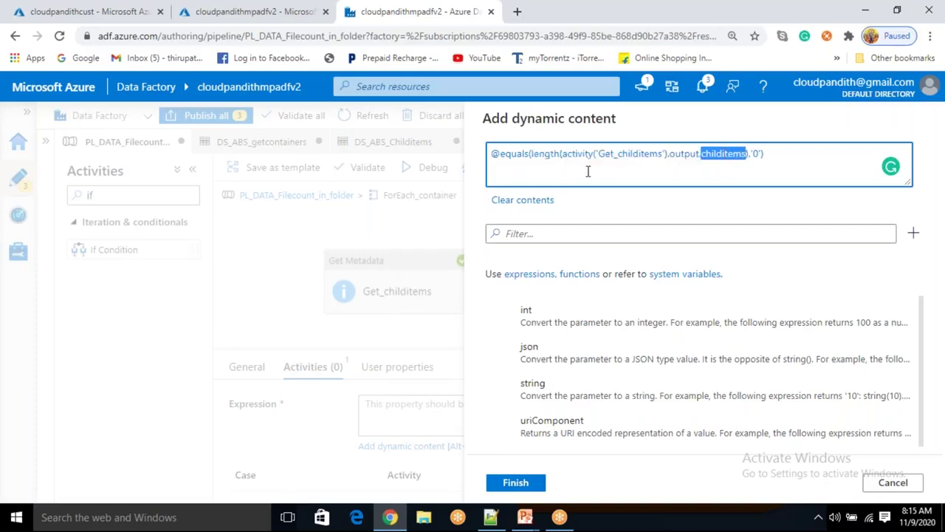
{"action": "double_click", "coordinate": [555, 155]}
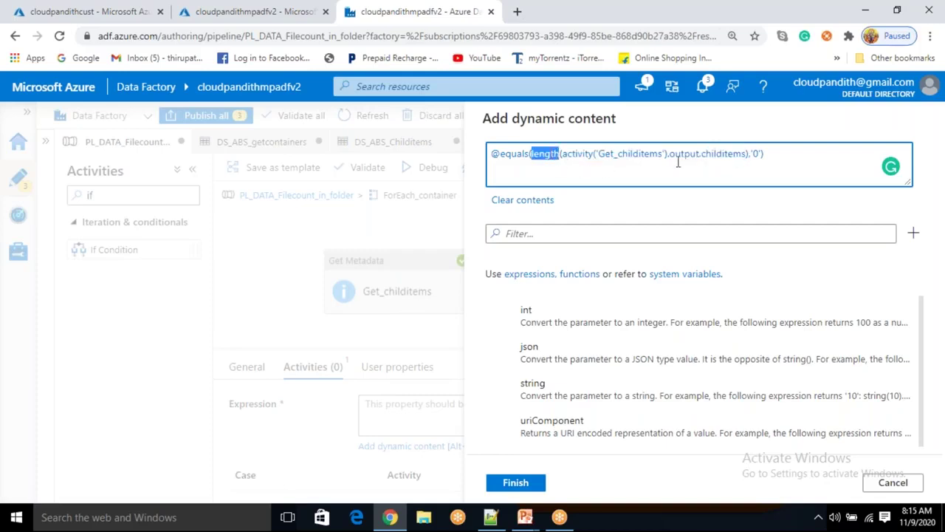
{"action": "double_click", "coordinate": [718, 153]}
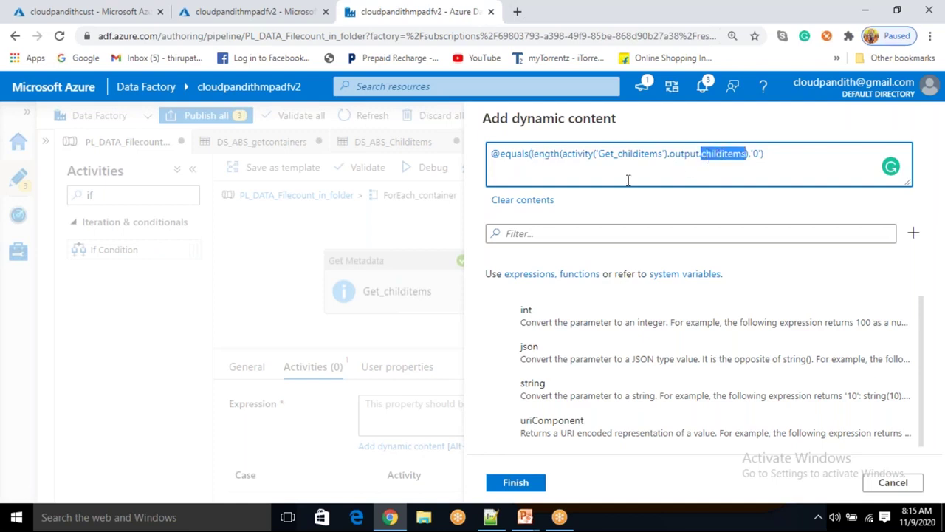
{"action": "double_click", "coordinate": [551, 154]}
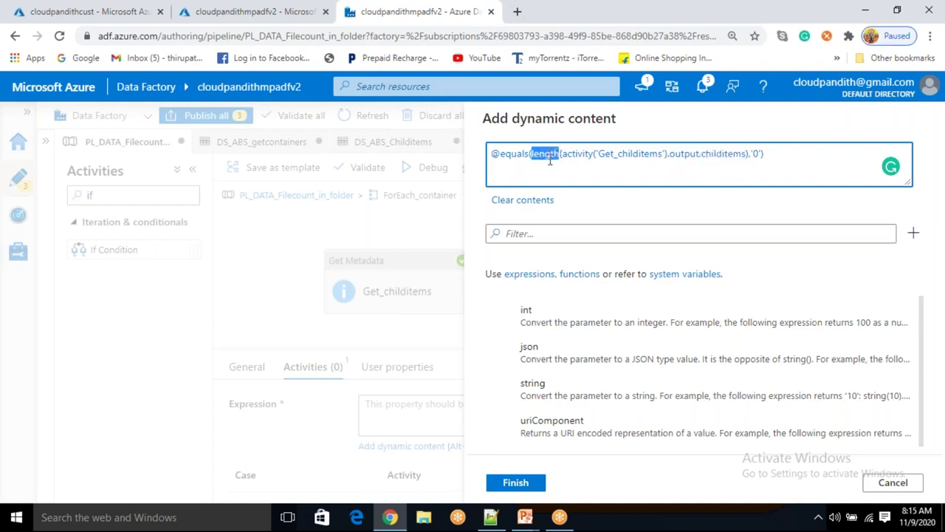
{"action": "left_click", "coordinate": [576, 172]}
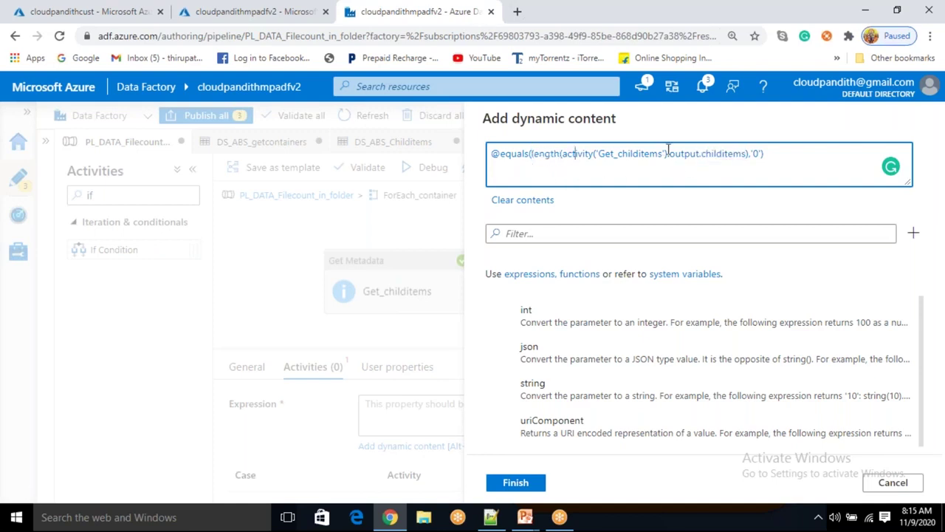
Wrap the equals comparison in not() and search the function list for not
{"action": "double_click", "coordinate": [725, 153]}
{"action": "left_click_drag", "start_coordinate": [534, 153], "coordinate": [762, 154]}
{"action": "left_click", "coordinate": [663, 148]}
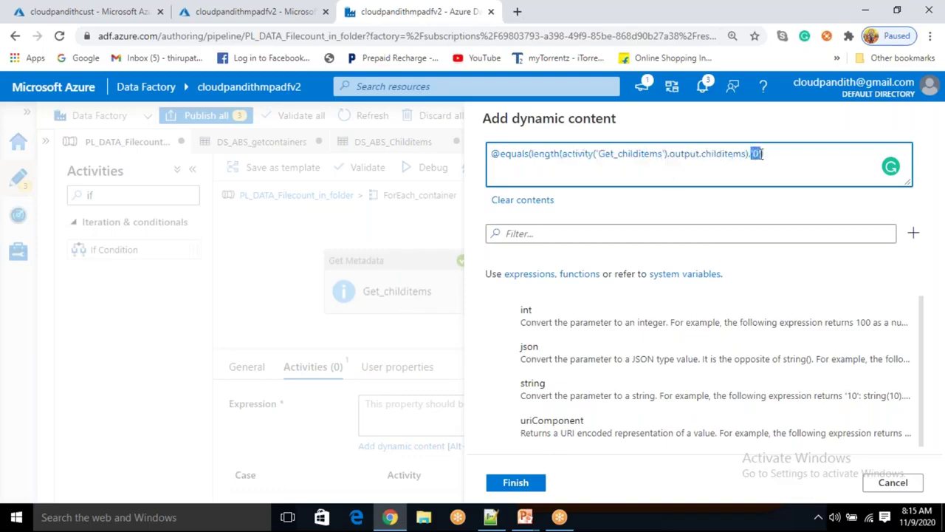
{"action": "left_click", "coordinate": [502, 156]}
{"action": "type", "text": "not("}
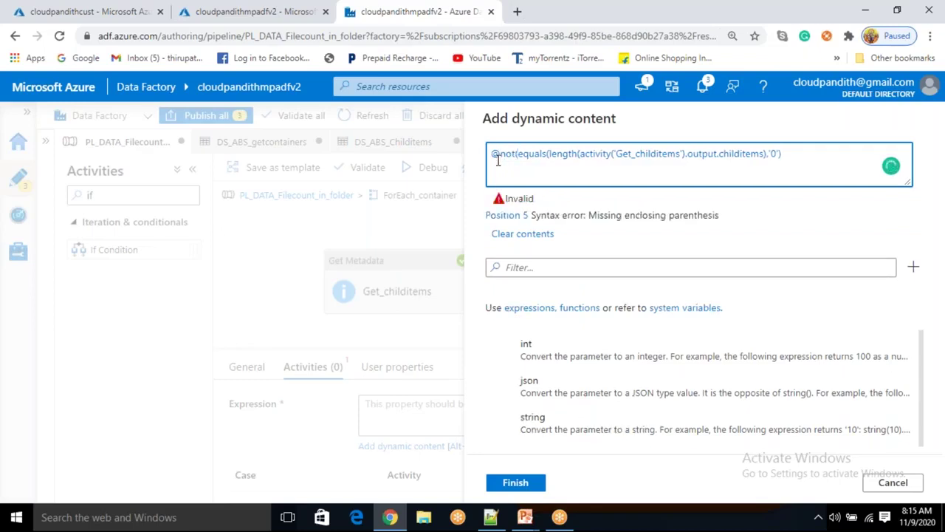
{"action": "type", "text": ")"}
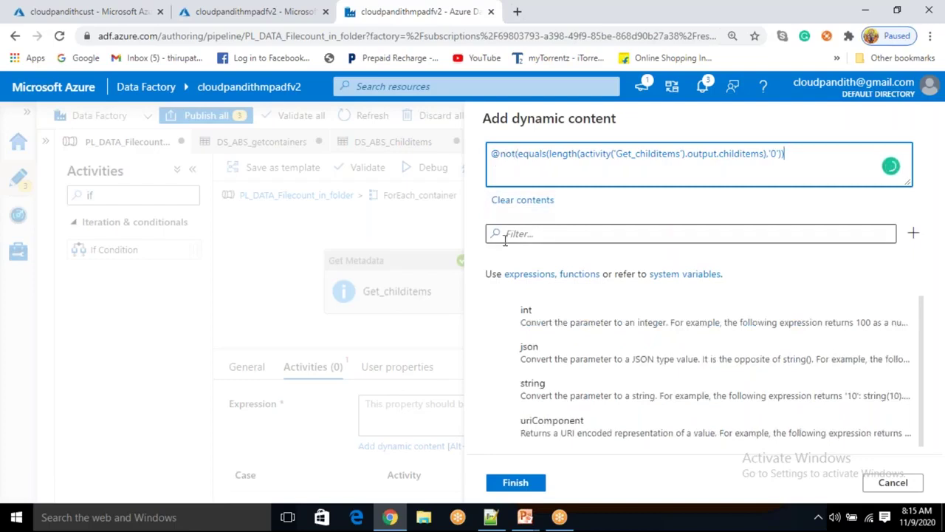
{"action": "left_click", "coordinate": [524, 230]}
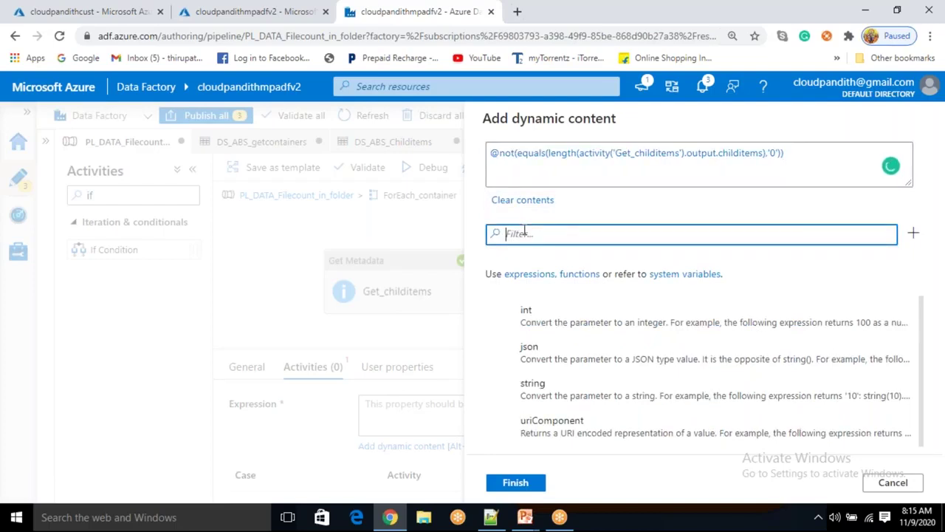
{"action": "type", "text": "not"}
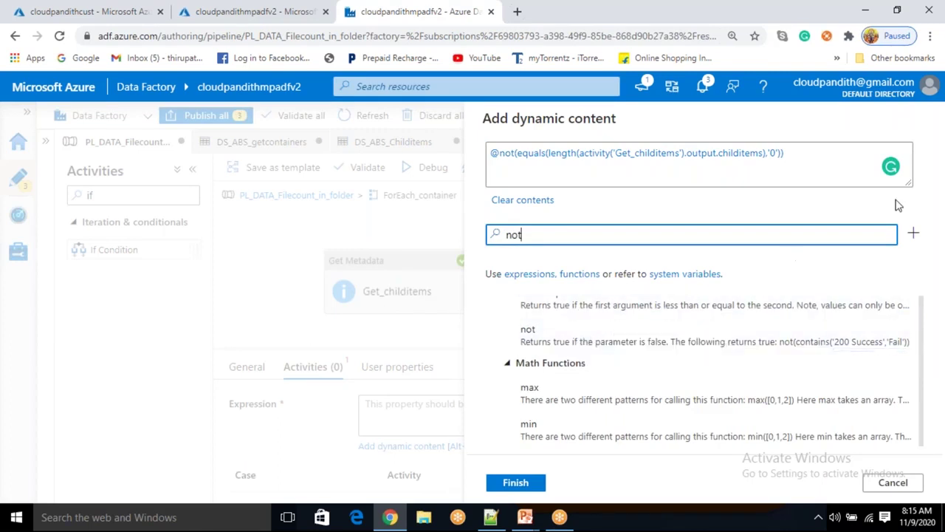
Clear the not search, review the negated expression's parts, and switch to Containersinfo.csv in Notepad++
{"action": "key", "text": "BackSpace"}
{"action": "key", "text": "BackSpace"}
{"action": "key", "text": "BackSpace"}
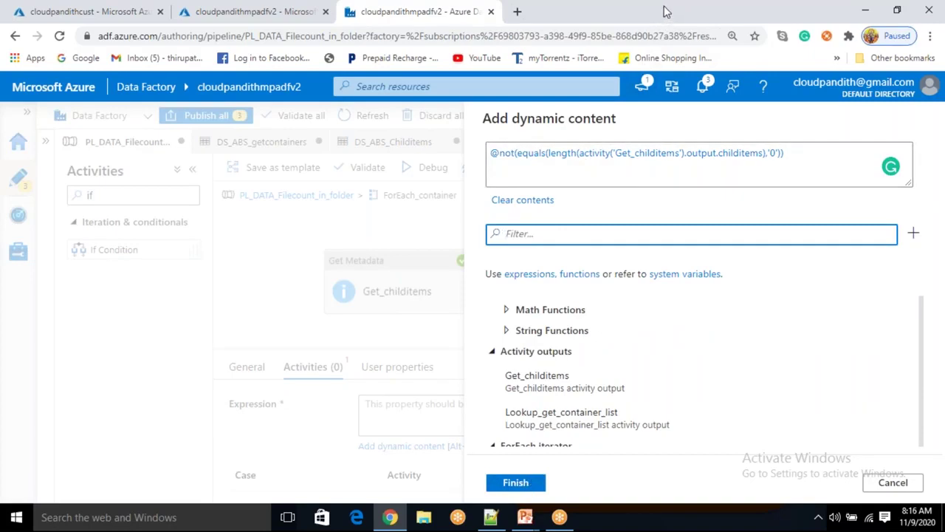
{"action": "left_click_drag", "start_coordinate": [597, 154], "coordinate": [759, 153]}
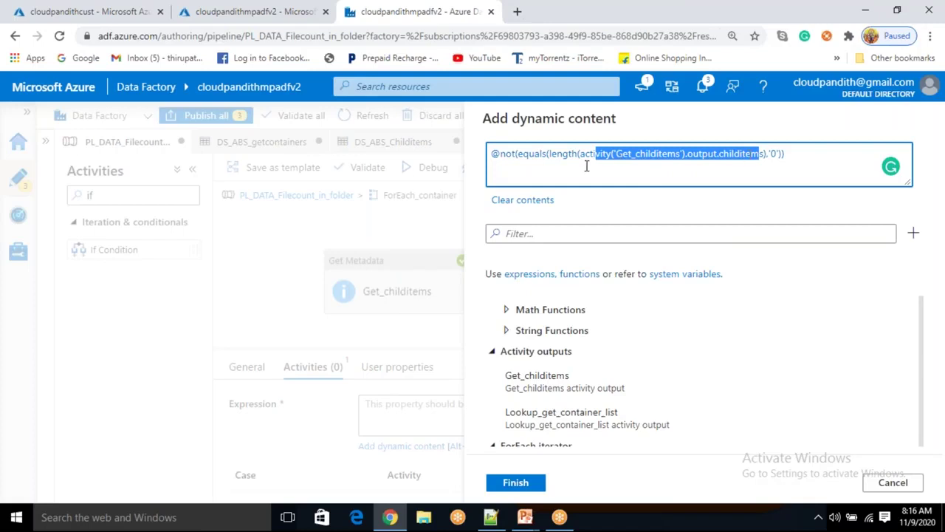
{"action": "left_click_drag", "start_coordinate": [562, 158], "coordinate": [768, 155]}
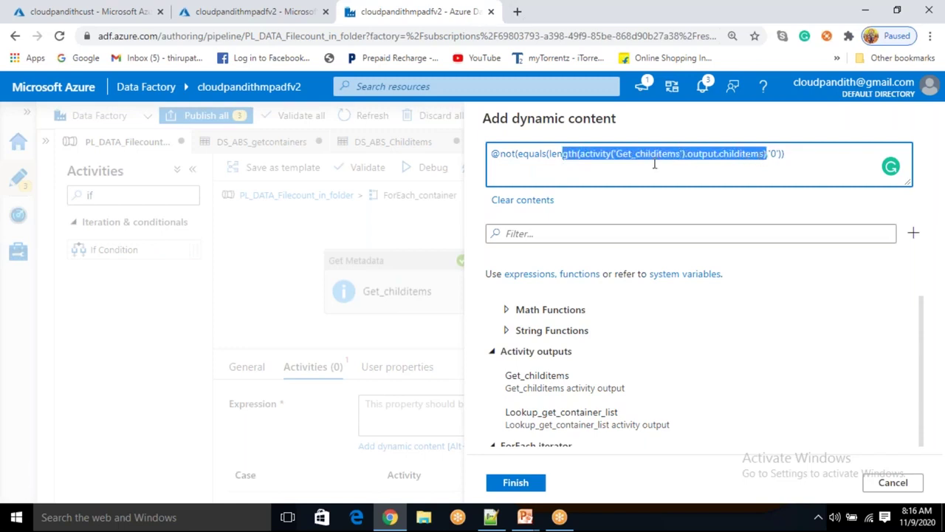
{"action": "left_click", "coordinate": [625, 158], "text": "shift"}
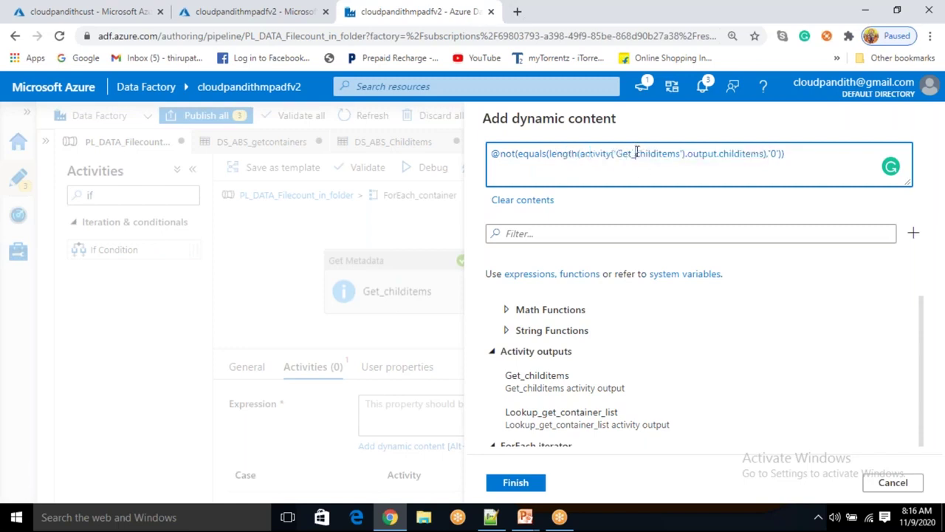
{"action": "double_click", "coordinate": [637, 151]}
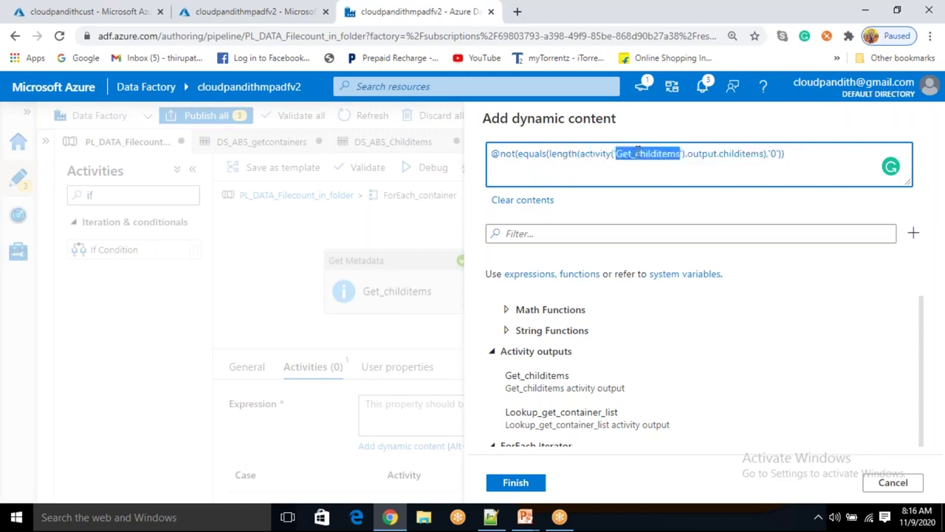
{"action": "double_click", "coordinate": [774, 152]}
{"action": "left_click", "coordinate": [533, 152]}
{"action": "double_click", "coordinate": [534, 154]}
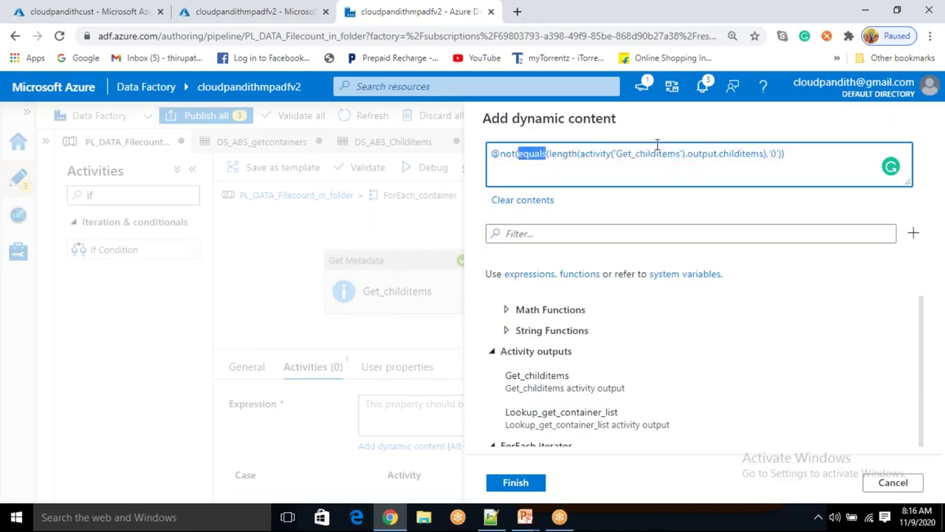
{"action": "left_click_drag", "start_coordinate": [515, 155], "coordinate": [491, 156]}
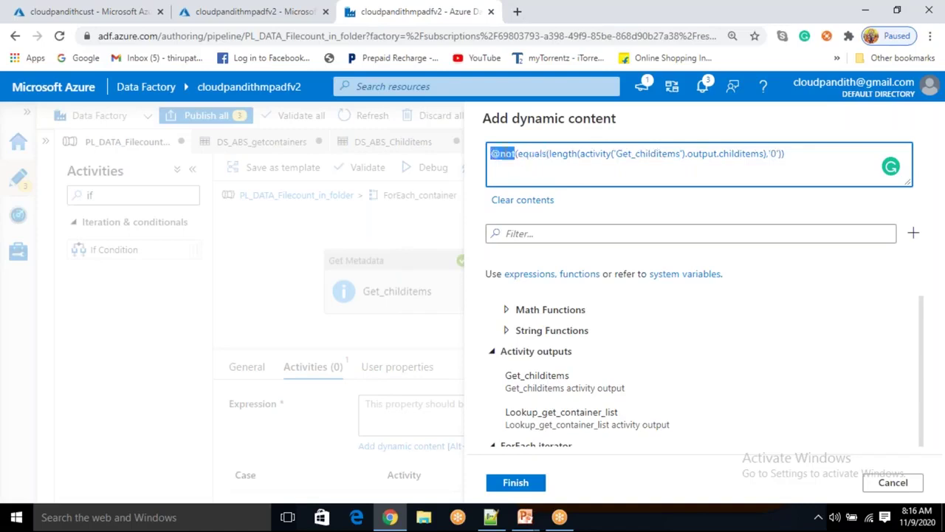
{"action": "left_click", "coordinate": [491, 516]}
{"action": "left_click", "coordinate": [159, 463]}
Add length('getmetata') on a new line 30 at the end of the notes
{"action": "key", "text": "Return"}
{"action": "key", "text": "Return"}
{"action": "key", "text": "Return"}
{"action": "key", "text": "BackSpace"}
{"action": "type", "text": "l"}
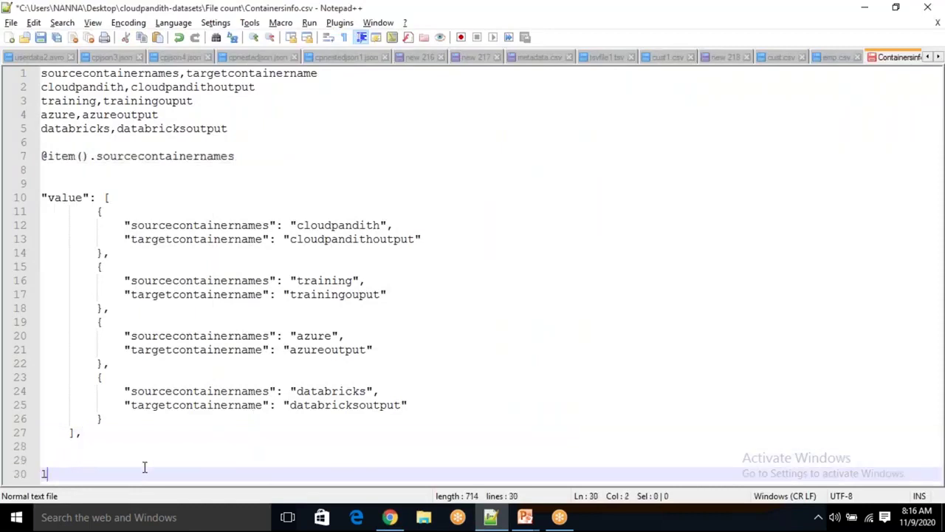
{"action": "type", "text": "ength("}
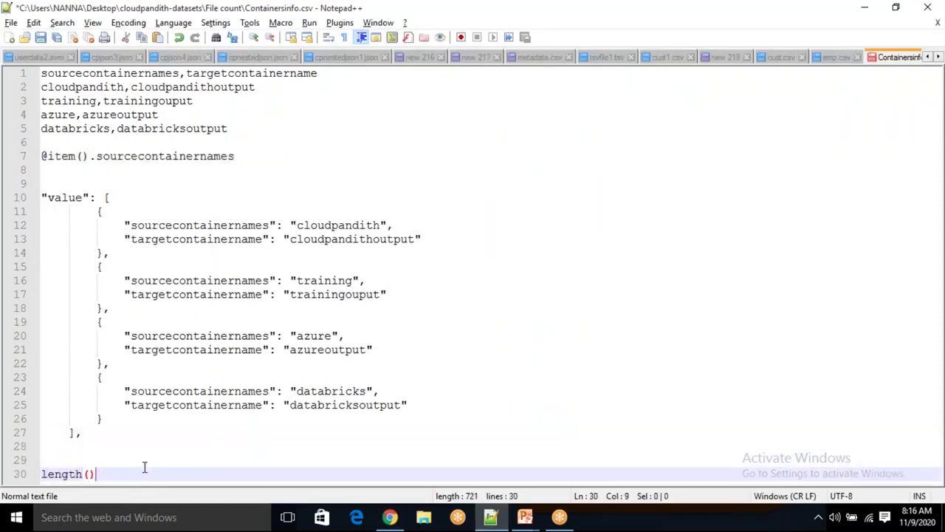
{"action": "type", "text": "a"}
{"action": "key", "text": "BackSpace"}
{"action": "type", "text": "'getmetada"}
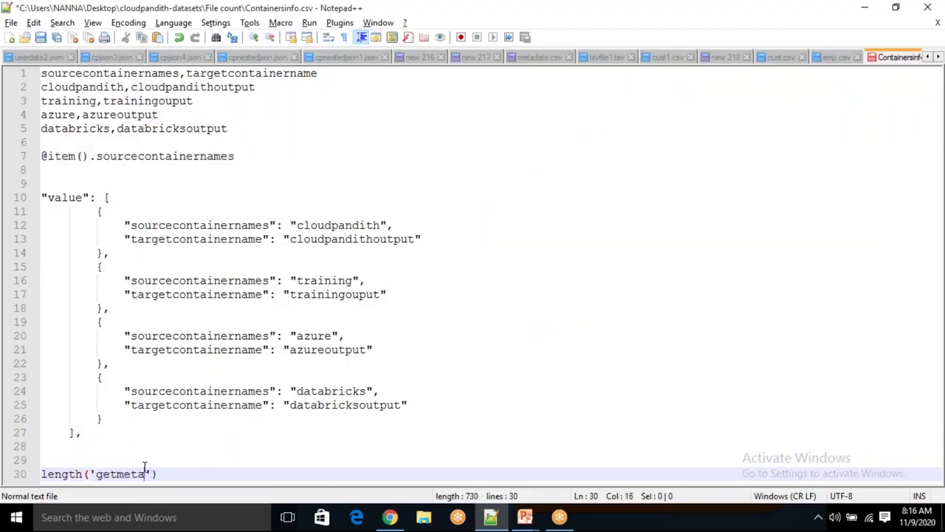
{"action": "key", "text": "End"}
Write the sample comparison equals(1,2) on line 32, fixing its typos
{"action": "key", "text": "Return"}
{"action": "key", "text": "Return"}
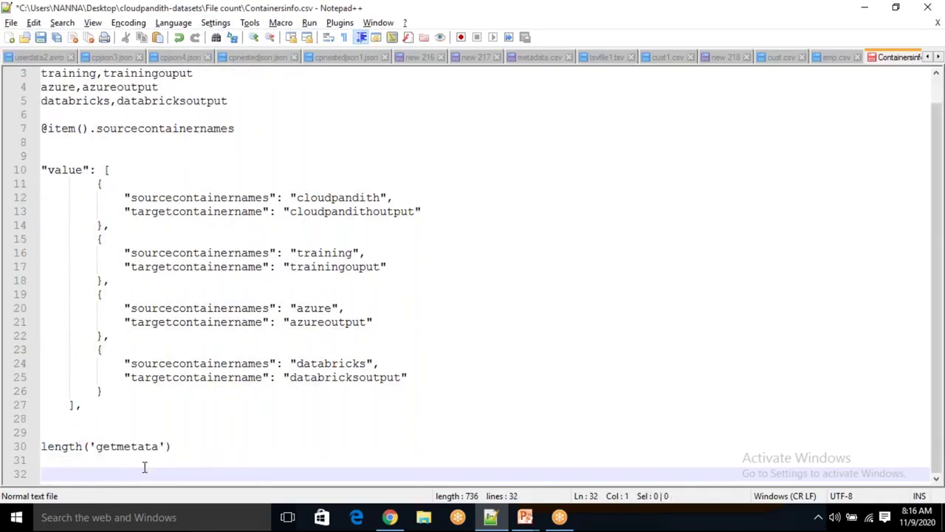
{"action": "type", "text": "equals(1,1)"}
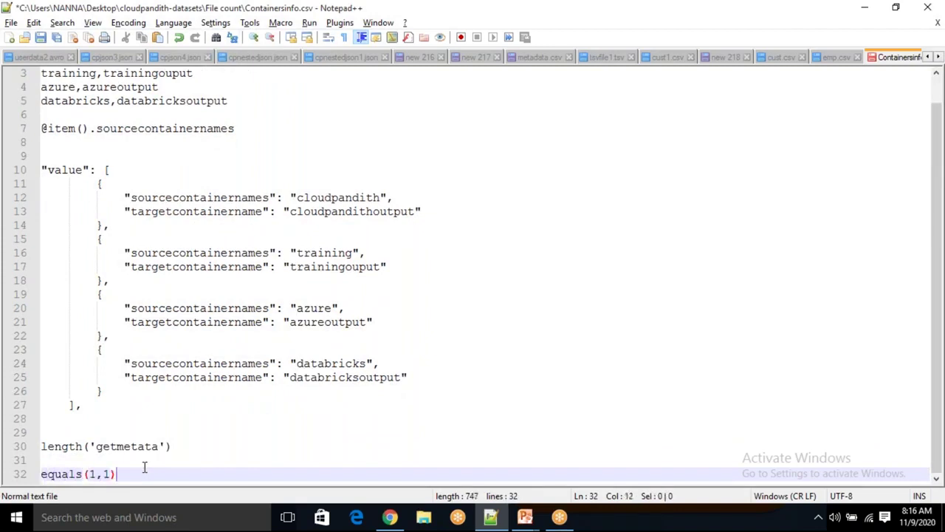
{"action": "type", "text": "=2"}
{"action": "key", "text": "Left"}
{"action": "key", "text": "Left"}
{"action": "key", "text": "BackSpace"}
{"action": "key", "text": "Right"}
{"action": "key", "text": "BackSpace"}
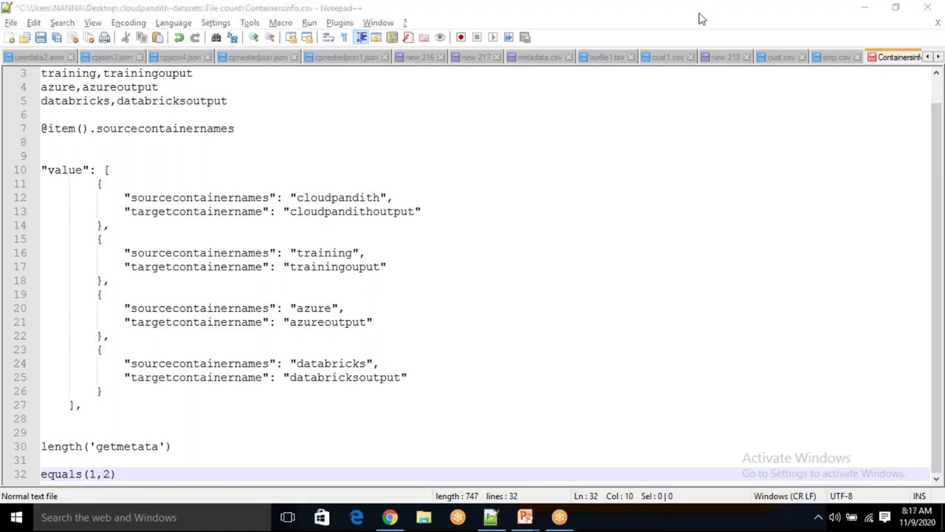
{"action": "left_click", "coordinate": [134, 472]}
{"action": "key", "text": "Home"}
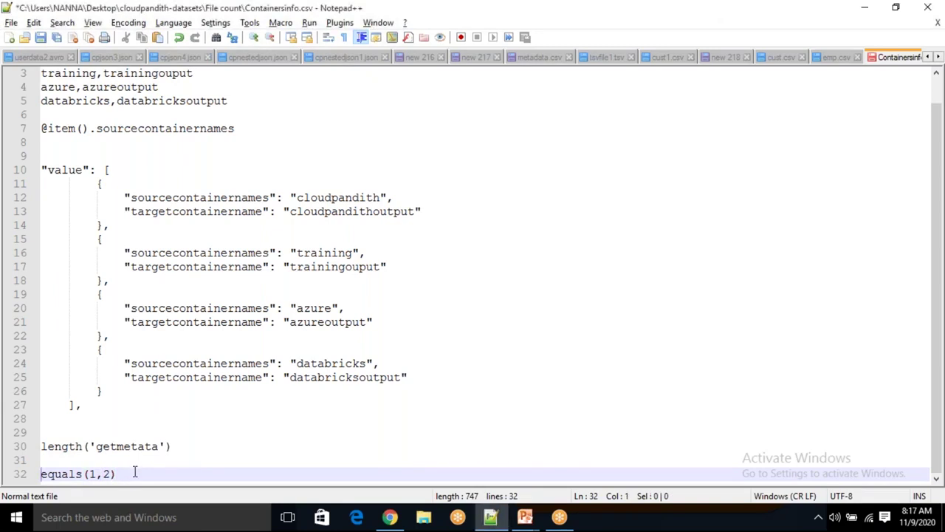
Wrap the line 32 comparison in not() and add a '--- True' note after it
{"action": "type", "text": "not("}
{"action": "key", "text": "Right"}
{"action": "key", "text": "Right"}
{"action": "key", "text": "Right"}
{"action": "key", "text": "Right"}
{"action": "key", "text": "Right"}
{"action": "key", "text": "Right"}
{"action": "key", "text": "Right"}
{"action": "key", "text": "Right"}
{"action": "key", "text": "Right"}
{"action": "key", "text": "Right"}
{"action": "key", "text": "Right"}
{"action": "type", "text": ")"}
{"action": "left_click_drag", "start_coordinate": [104, 473], "coordinate": [148, 474]}
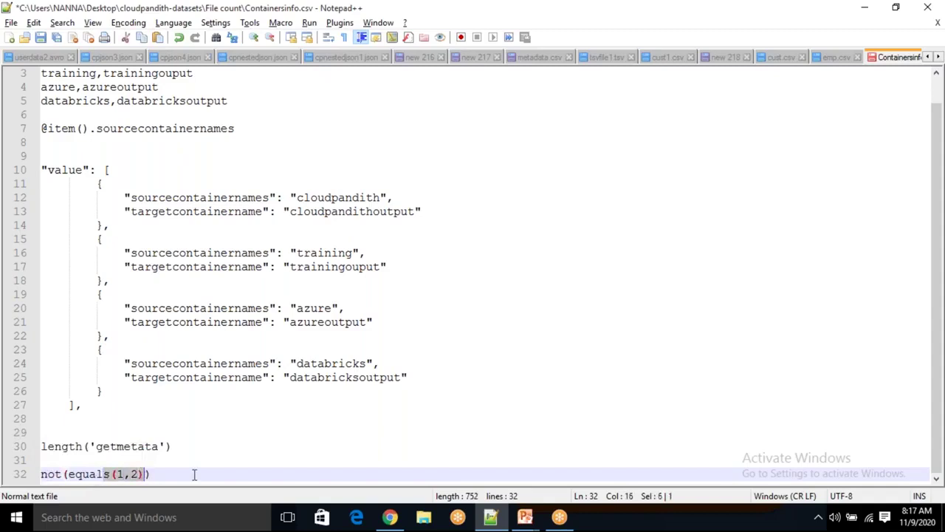
{"action": "left_click", "coordinate": [177, 476]}
{"action": "left_click_drag", "start_coordinate": [96, 474], "coordinate": [40, 473]}
{"action": "left_click", "coordinate": [177, 470]}
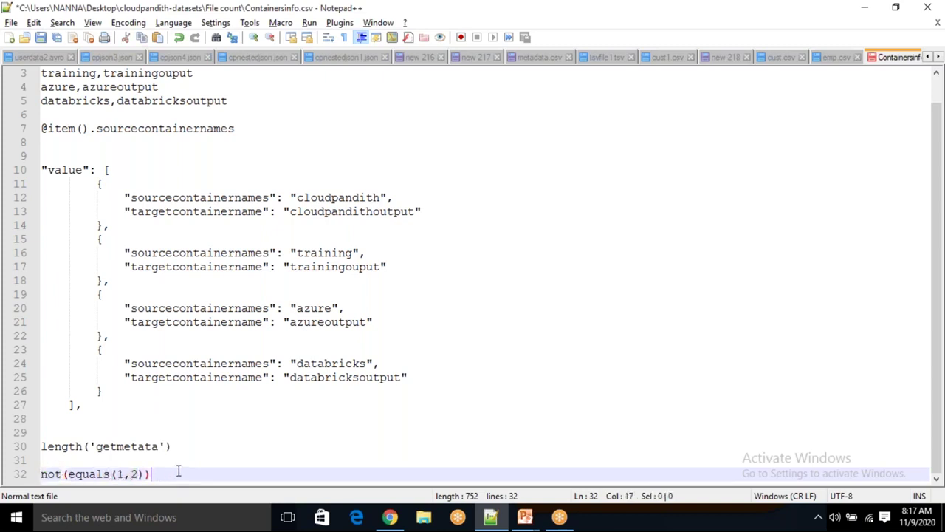
{"action": "type", "text": "--- Truye"}
{"action": "key", "text": "BackSpace"}
{"action": "key", "text": "BackSpace"}
{"action": "key", "text": "BackSpace"}
Change both equals arguments to 0, making the line not(equals(0,0))
{"action": "left_click_drag", "start_coordinate": [102, 474], "coordinate": [124, 474]}
{"action": "double_click", "coordinate": [58, 473]}
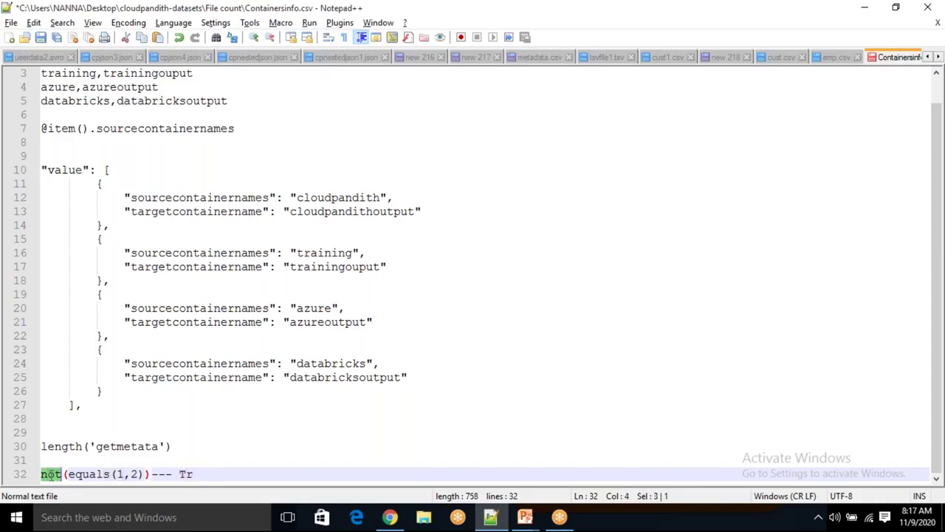
{"action": "double_click", "coordinate": [85, 473]}
{"action": "double_click", "coordinate": [56, 473]}
{"action": "double_click", "coordinate": [121, 473]}
{"action": "left_click", "coordinate": [124, 474]}
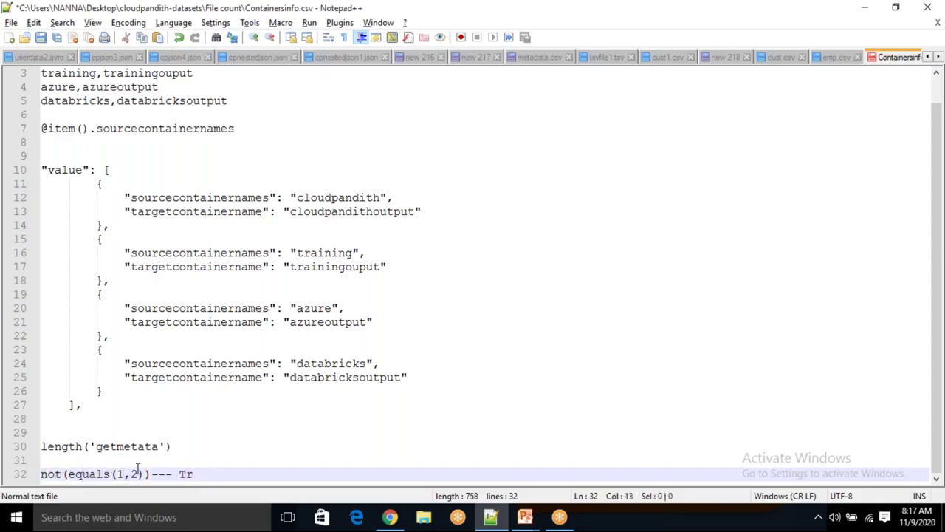
{"action": "left_click", "coordinate": [138, 473]}
{"action": "type", "text": "0"}
{"action": "left_click_drag", "start_coordinate": [109, 474], "coordinate": [42, 460]}
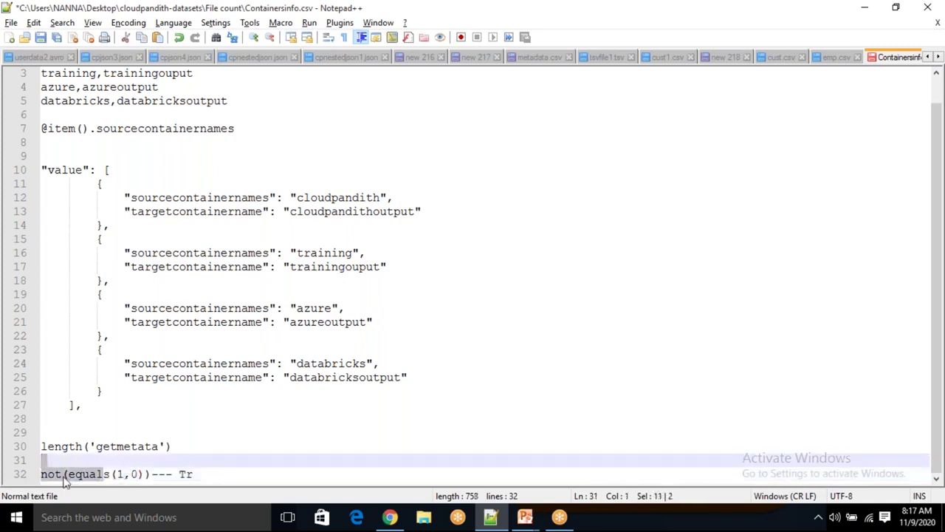
{"action": "left_click", "coordinate": [121, 473]}
{"action": "key", "text": "BackSpace"}
{"action": "type", "text": "0"}
{"action": "left_click_drag", "start_coordinate": [97, 473], "coordinate": [135, 474]}
Trim the True note and delete the first 0 argument from equals
{"action": "double_click", "coordinate": [51, 475]}
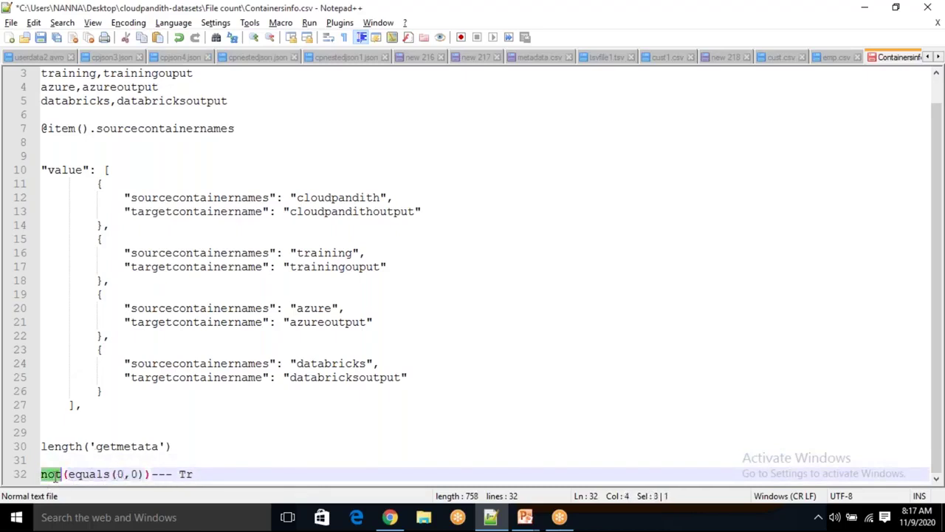
{"action": "left_click", "coordinate": [198, 474]}
{"action": "key", "text": "BackSpace"}
{"action": "key", "text": "BackSpace"}
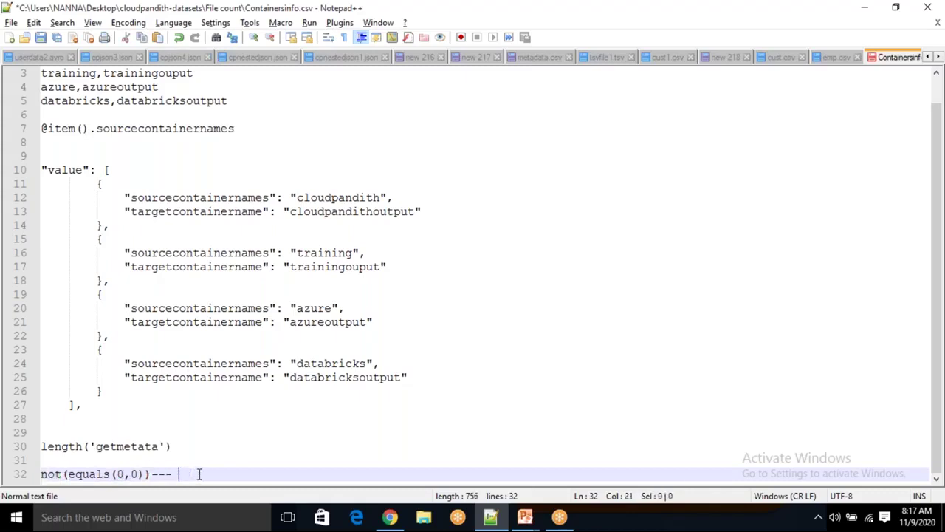
{"action": "type", "text": "Fal"}
{"action": "key", "text": "BackSpace"}
{"action": "key", "text": "BackSpace"}
{"action": "key", "text": "BackSpace"}
{"action": "left_click", "coordinate": [125, 473]}
{"action": "key", "text": "BackSpace"}
Move length('getmetata') from line 30 into equals as its first argument
{"action": "left_click_drag", "start_coordinate": [186, 447], "coordinate": [22, 451]}
{"action": "key", "text": "ctrl+x"}
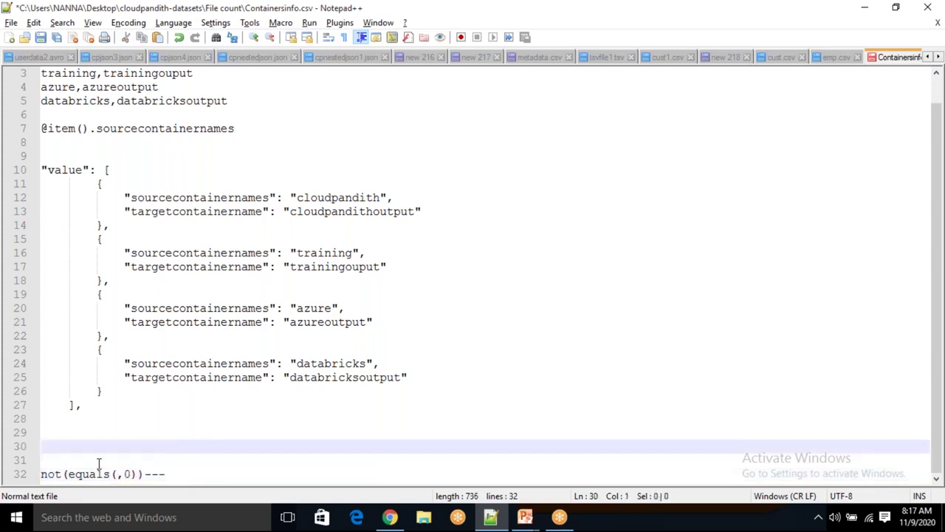
{"action": "left_click", "coordinate": [117, 473]}
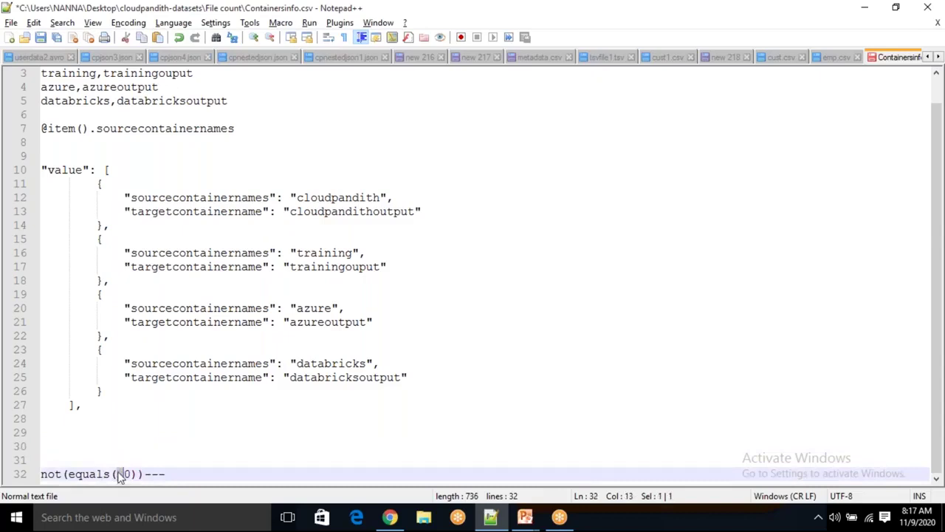
{"action": "key", "text": "ctrl+v"}
Highlight parts of not(equals(length('getmetata'),0)) to explain each piece
{"action": "left_click_drag", "start_coordinate": [166, 476], "coordinate": [192, 476]}
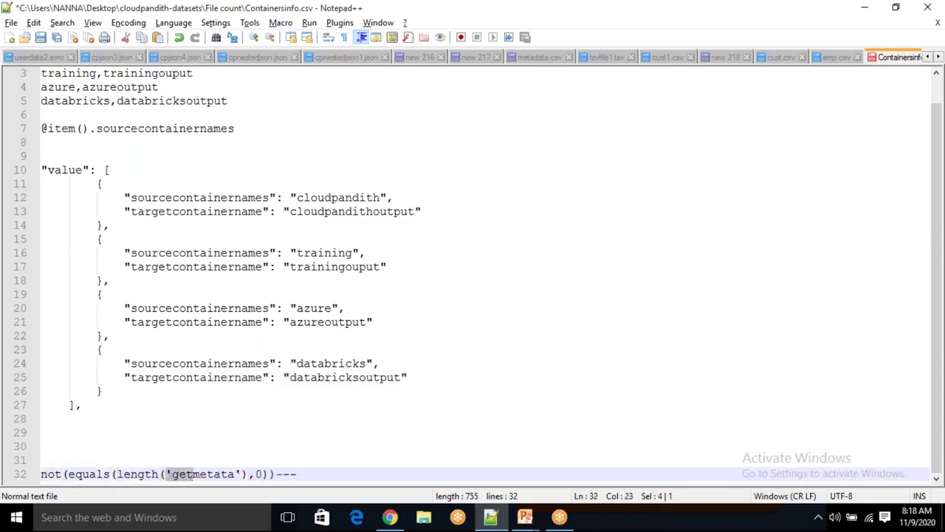
{"action": "double_click", "coordinate": [202, 474]}
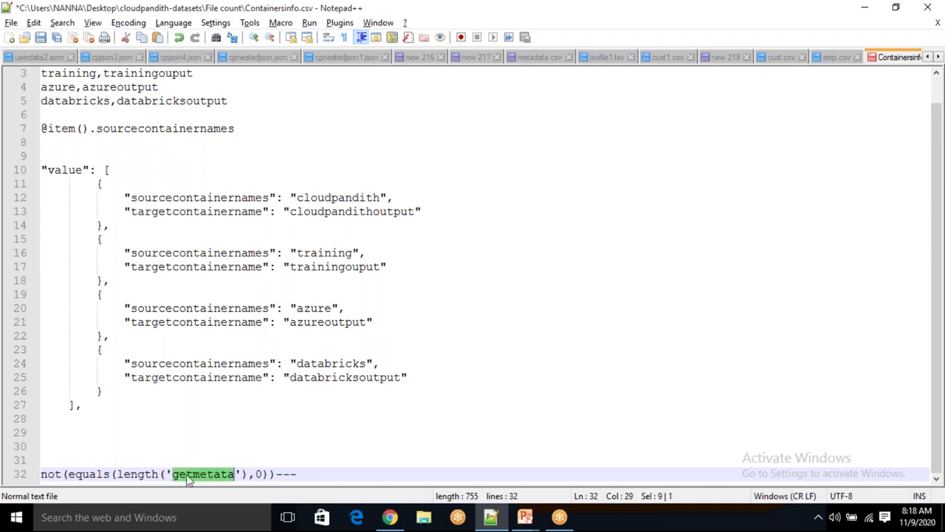
{"action": "double_click", "coordinate": [258, 474]}
{"action": "double_click", "coordinate": [106, 474]}
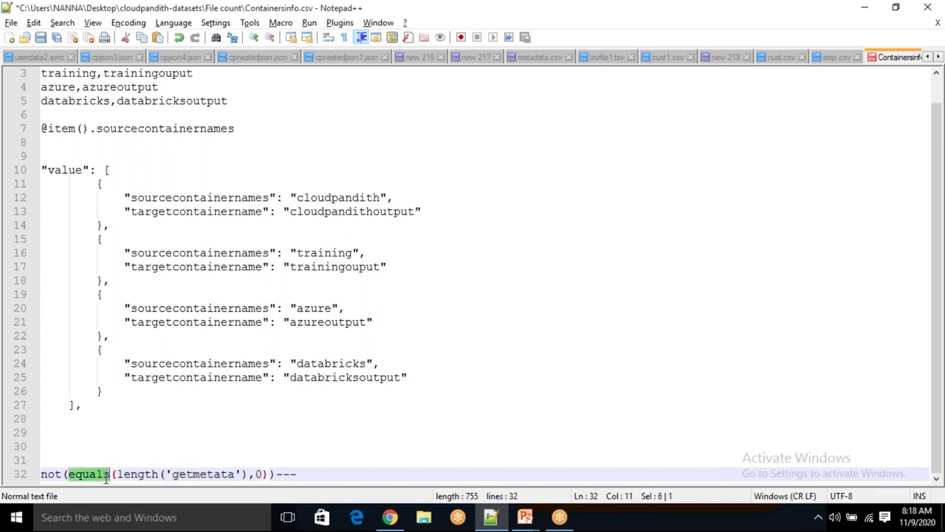
{"action": "left_click", "coordinate": [140, 474]}
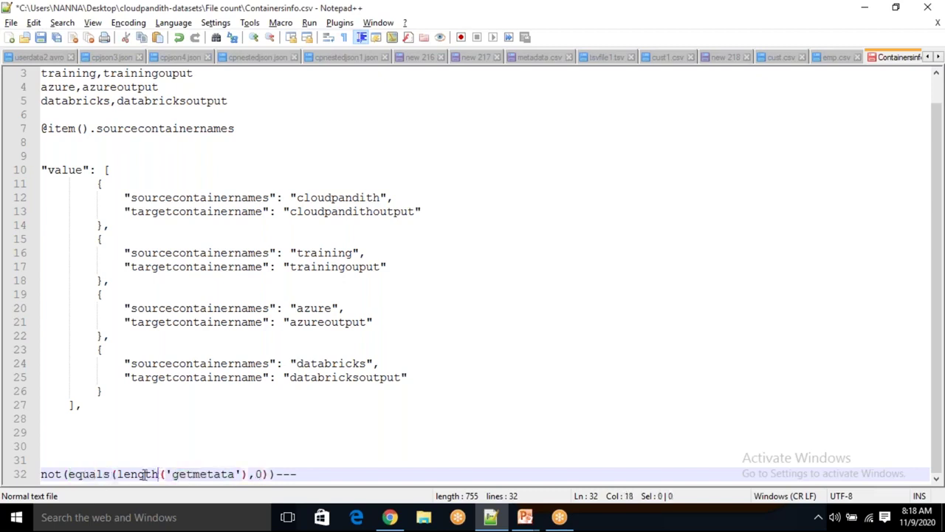
{"action": "left_click_drag", "start_coordinate": [123, 474], "coordinate": [251, 474]}
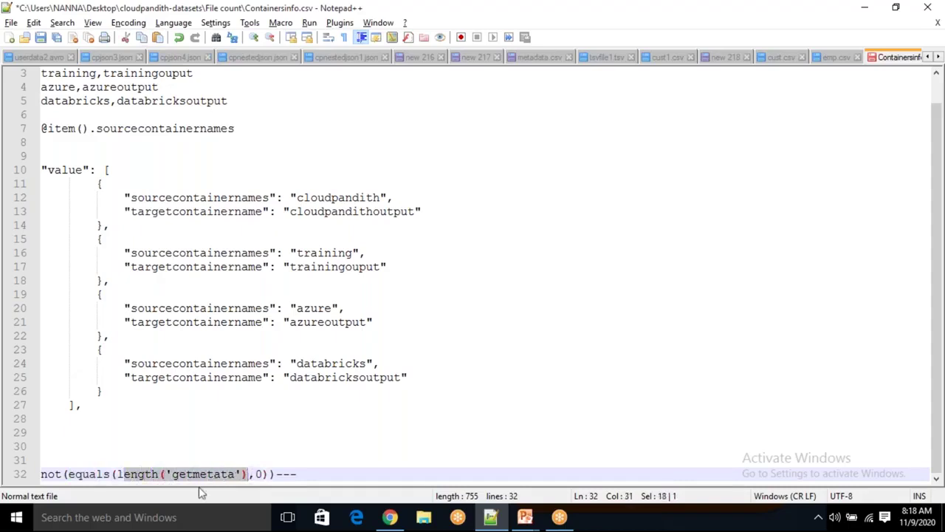
Add the note False after line 32 and switch back to Data Factory
{"action": "left_click", "coordinate": [310, 474]}
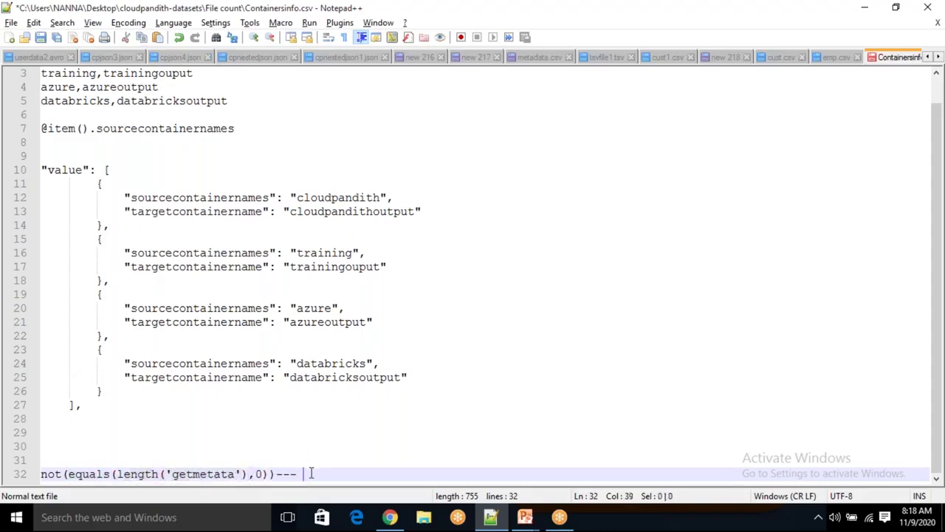
{"action": "type", "text": "False"}
{"action": "key", "text": "Return"}
{"action": "key", "text": "Return"}
{"action": "key", "text": "alt+Tab"}
{"action": "left_click", "coordinate": [609, 156]}
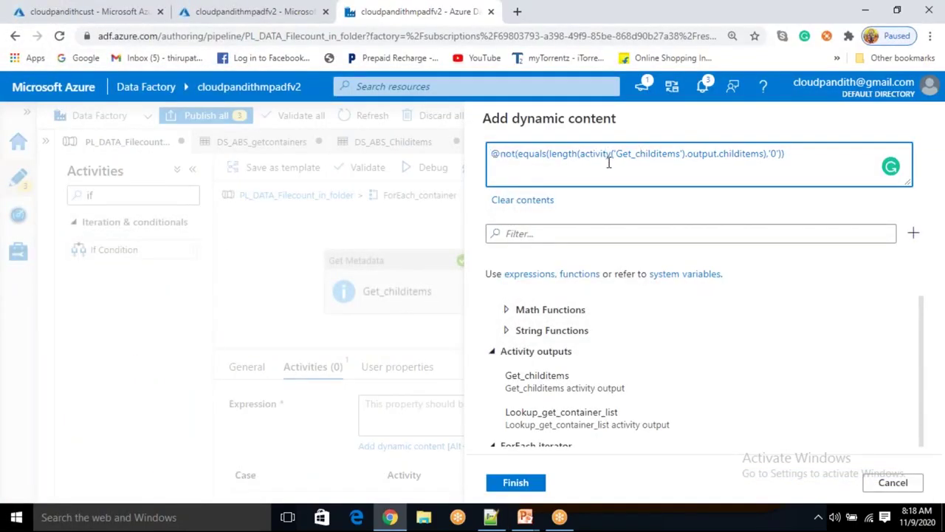
{"action": "left_click", "coordinate": [515, 489]}
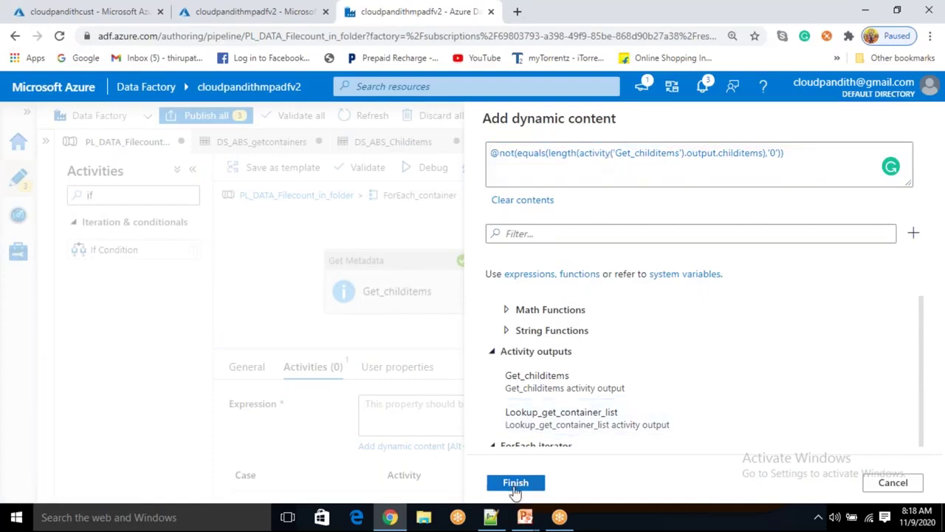
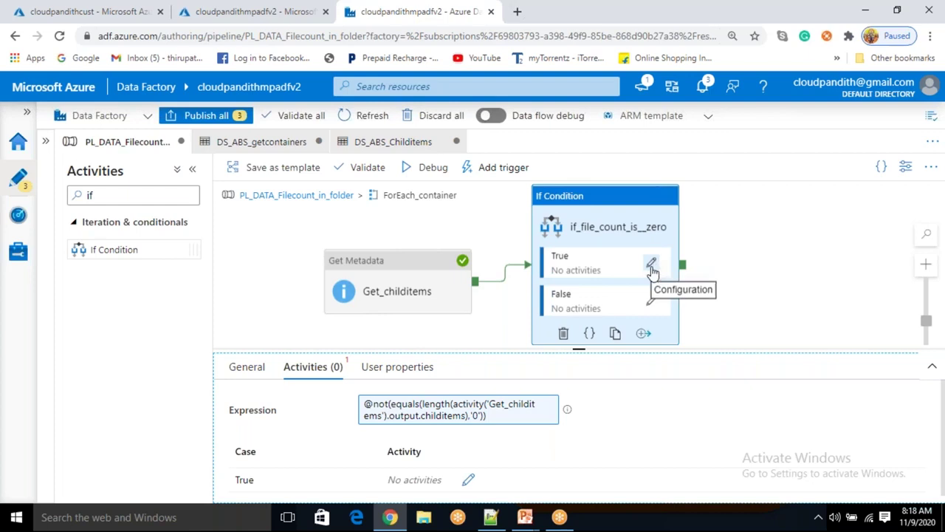
Add a Wait activity to the if_file_count_is__zero False branch and rename it Waiting
{"action": "left_click", "coordinate": [653, 303]}
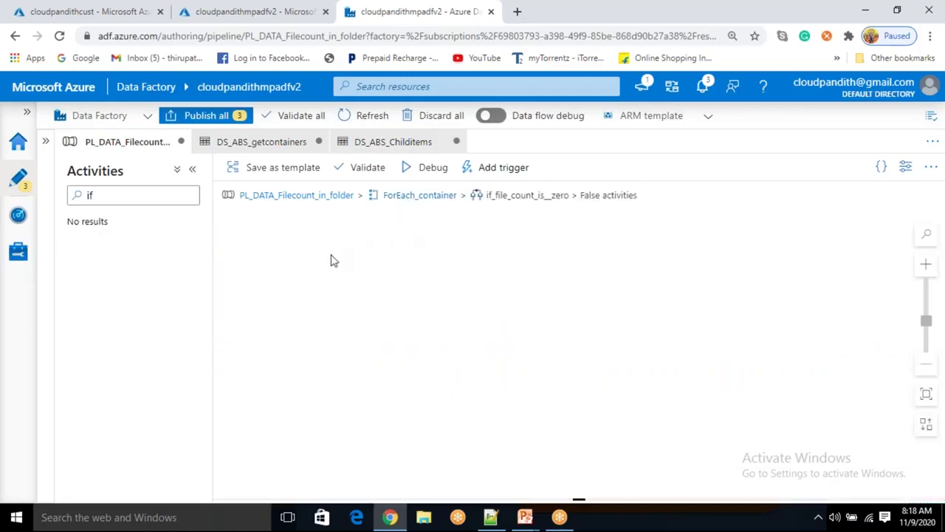
{"action": "left_click", "coordinate": [115, 195]}
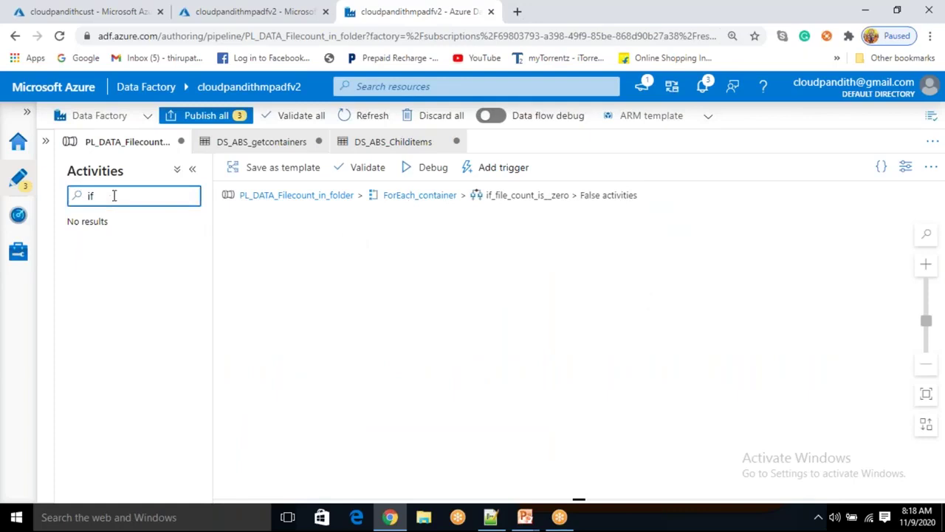
{"action": "key", "text": "BackSpace"}
{"action": "key", "text": "BackSpace"}
{"action": "type", "text": "wait"}
{"action": "key", "text": "BackSpace"}
{"action": "left_click_drag", "start_coordinate": [122, 249], "coordinate": [433, 261]}
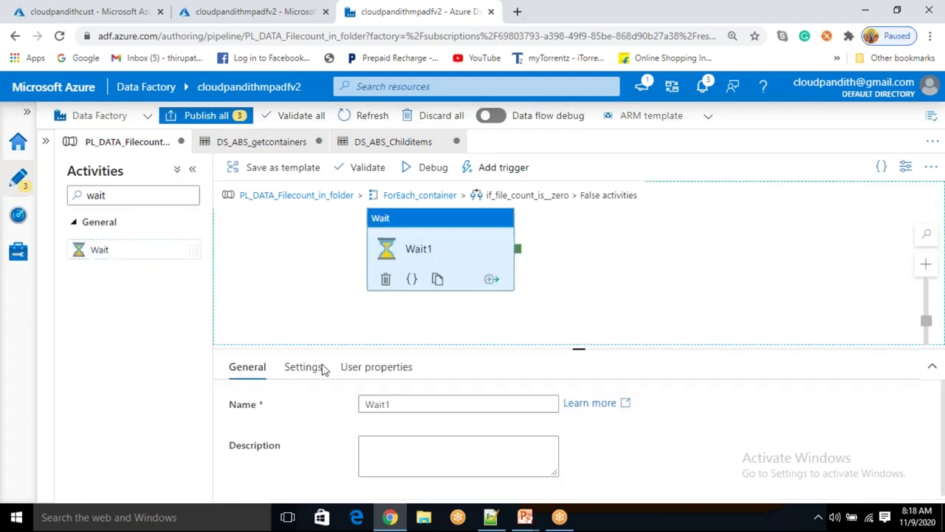
{"action": "left_click", "coordinate": [407, 404]}
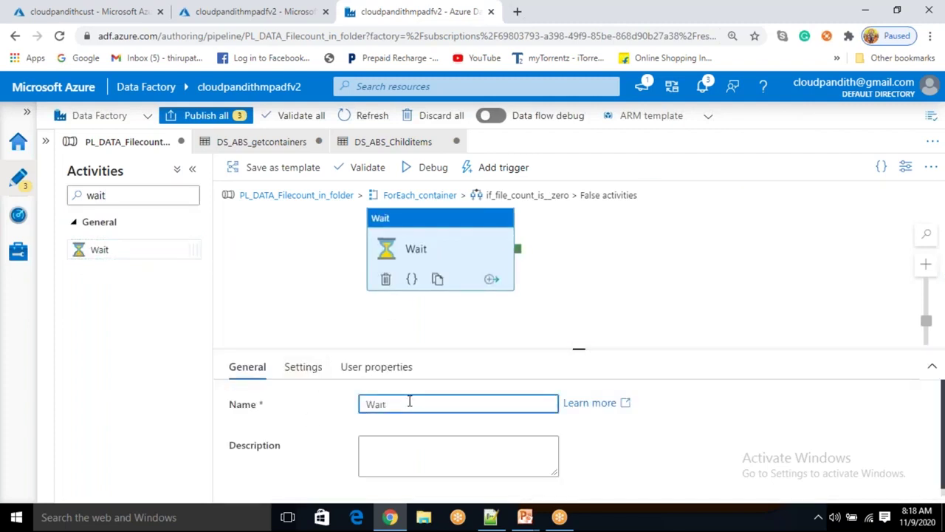
{"action": "type", "text": "ing"}
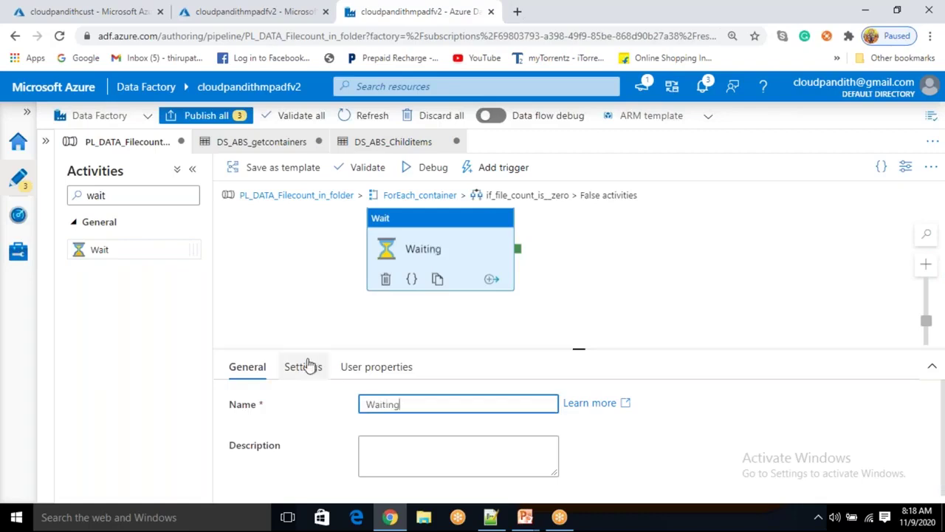
Set the Waiting activity's wait time to 30 seconds
{"action": "left_click", "coordinate": [305, 366]}
{"action": "left_click", "coordinate": [378, 403]}
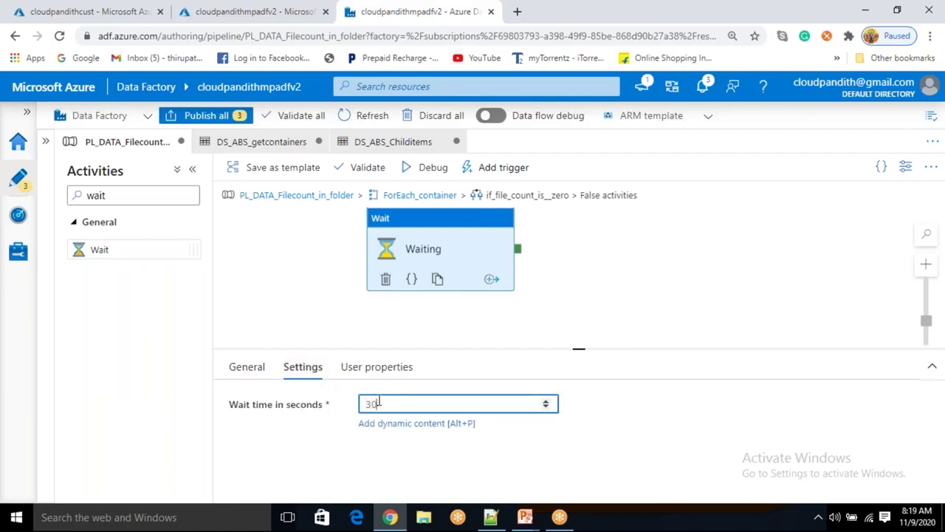
{"action": "left_click_drag", "start_coordinate": [579, 349], "coordinate": [582, 362]}
{"action": "left_click", "coordinate": [551, 266]}
{"action": "left_click", "coordinate": [432, 268]}
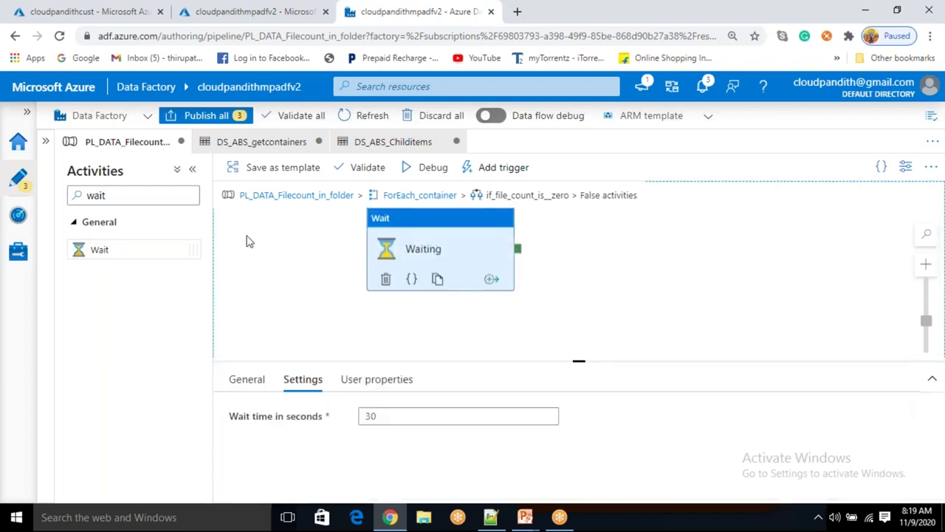
{"action": "left_click", "coordinate": [447, 196]}
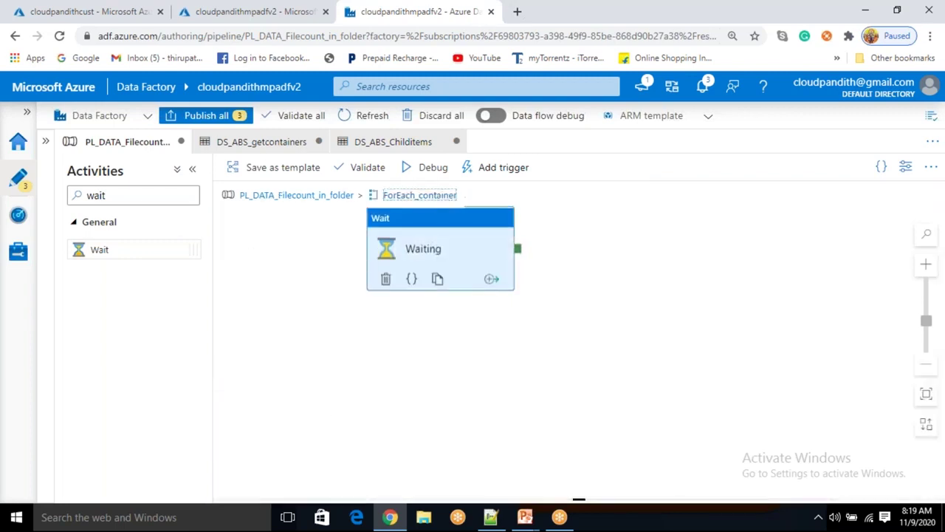
Add a Copy data activity to the if_file_count_is__zero True branch
{"action": "left_click", "coordinate": [605, 237]}
{"action": "left_click", "coordinate": [633, 284]}
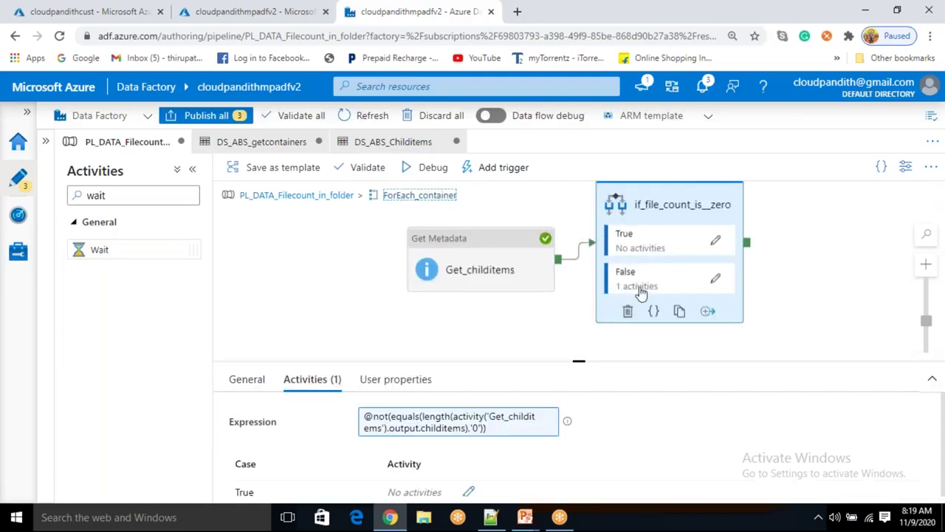
{"action": "left_click", "coordinate": [717, 243]}
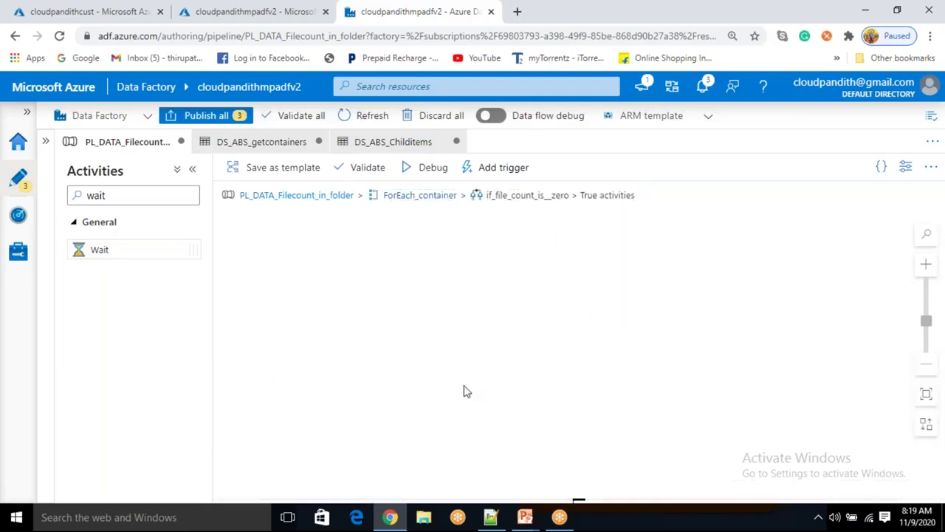
{"action": "left_click", "coordinate": [125, 200]}
{"action": "key", "text": "BackSpace"}
{"action": "key", "text": "BackSpace"}
{"action": "key", "text": "BackSpace"}
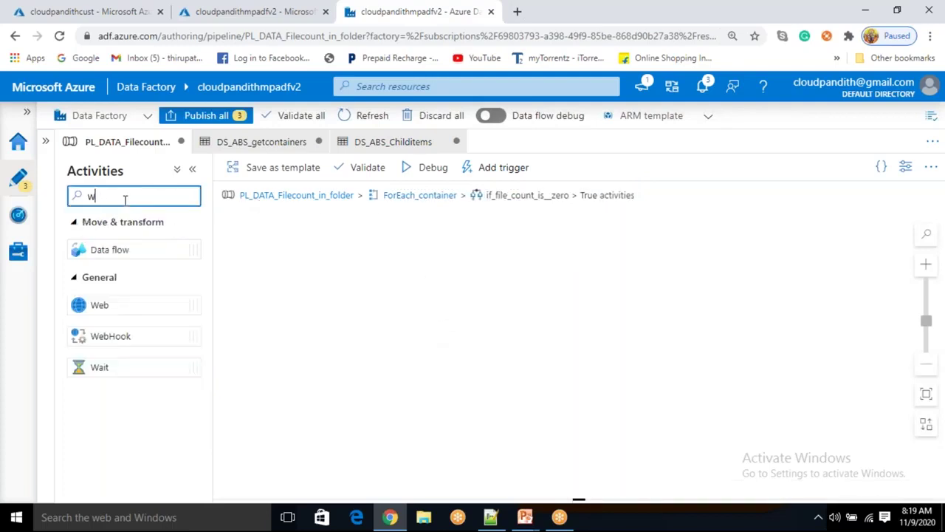
{"action": "type", "text": "copy a"}
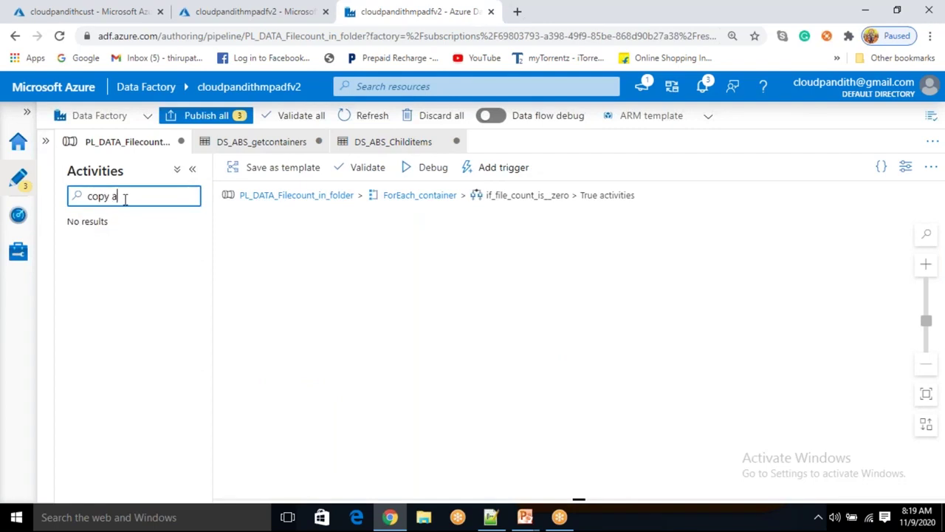
{"action": "key", "text": "BackSpace"}
{"action": "key", "text": "BackSpace"}
{"action": "left_click_drag", "start_coordinate": [116, 248], "coordinate": [427, 275]}
Rename the copy activity to Copy_blob_to_blob
{"action": "left_click", "coordinate": [426, 276]}
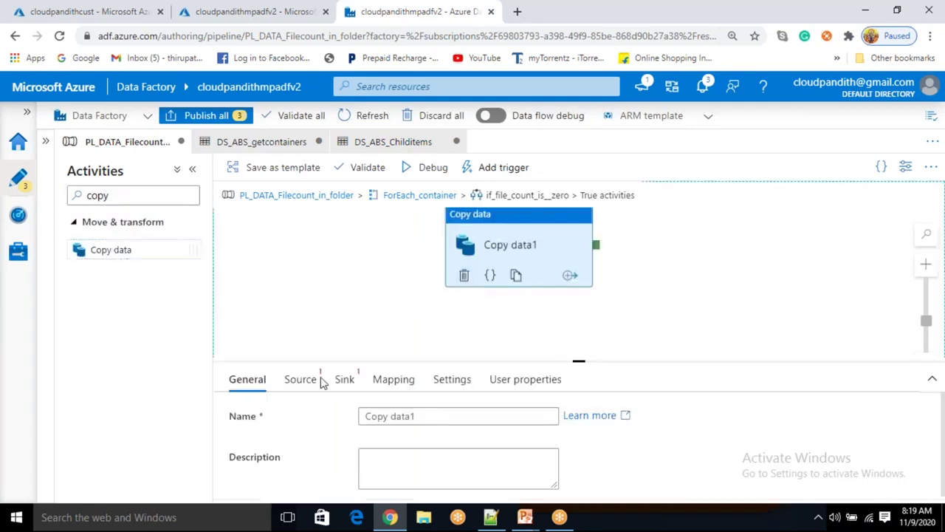
{"action": "left_click", "coordinate": [436, 414]}
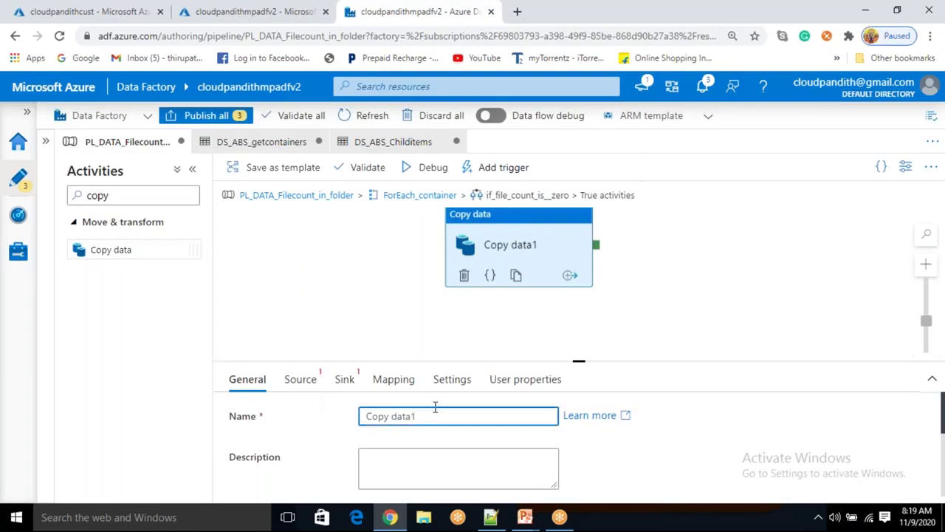
{"action": "key", "text": "BackSpace"}
{"action": "key", "text": "BackSpace"}
{"action": "key", "text": "BackSpace"}
{"action": "key", "text": "BackSpace"}
{"action": "key", "text": "BackSpace"}
{"action": "key", "text": "BackSpace"}
{"action": "type", "text": "_blob_to_blob"}
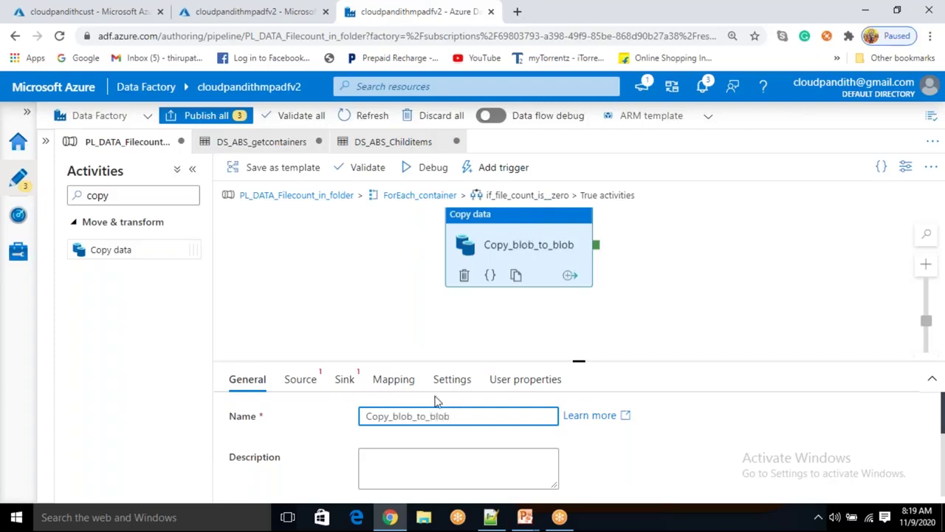
Start a new Azure Blob Storage DelimitedText source dataset for Copy_blob_to_blob
{"action": "left_click", "coordinate": [297, 384]}
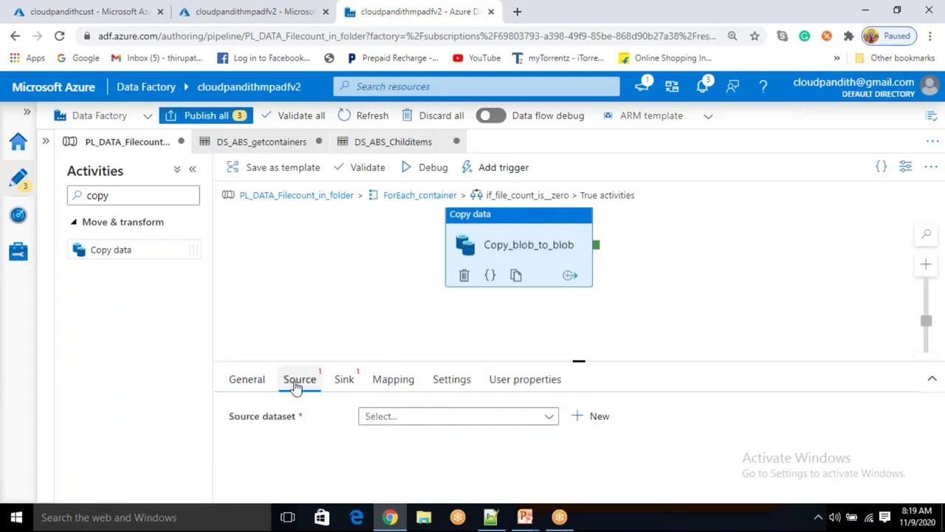
{"action": "left_click", "coordinate": [599, 417]}
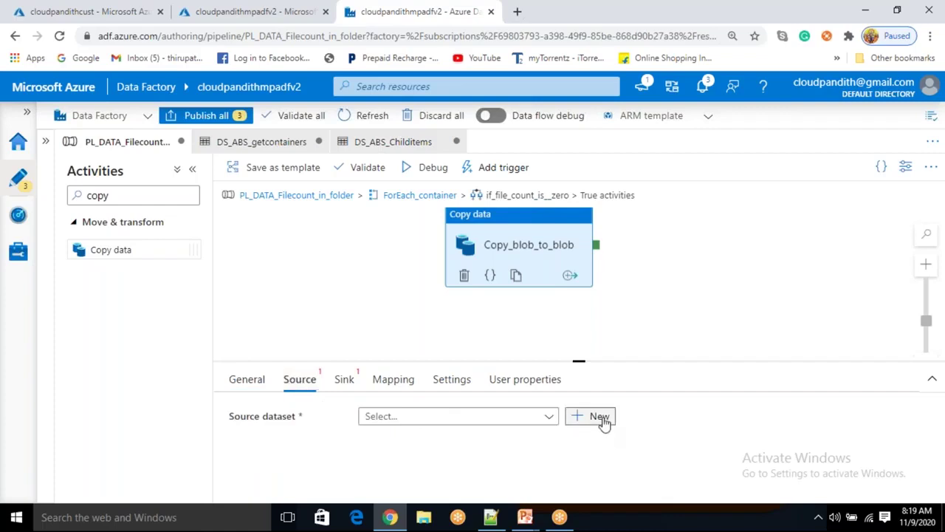
{"action": "scroll", "coordinate": [698, 401], "scroll_direction": "down", "scroll_amount": 2}
{"action": "left_click", "coordinate": [698, 389]}
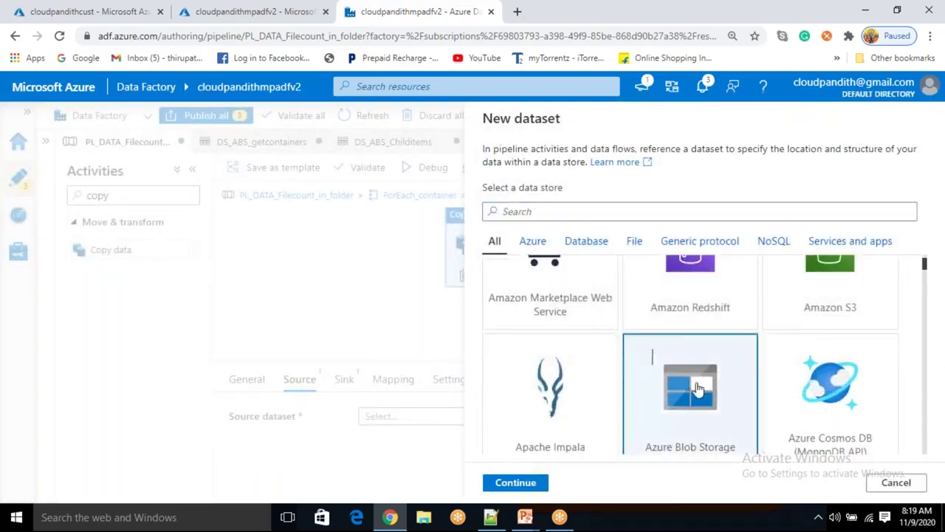
{"action": "left_click", "coordinate": [533, 482]}
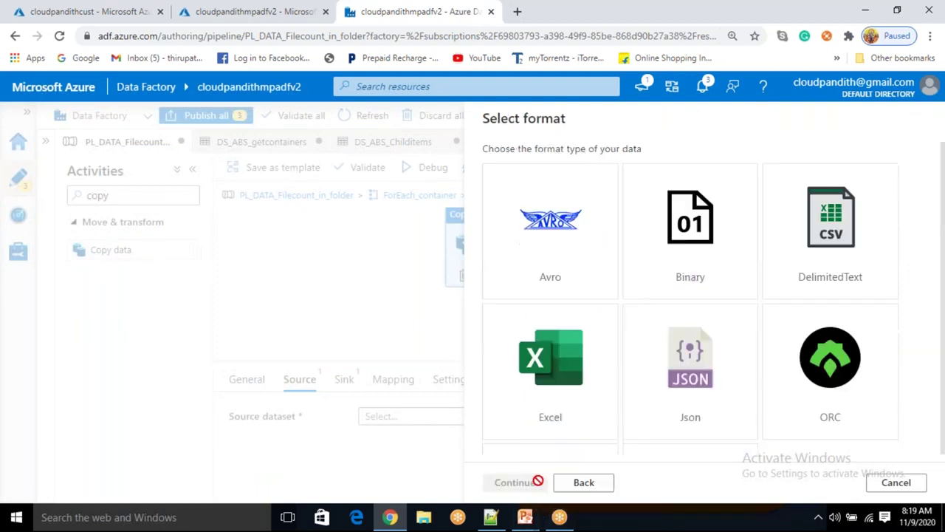
{"action": "left_click", "coordinate": [823, 263]}
{"action": "left_click", "coordinate": [537, 483]}
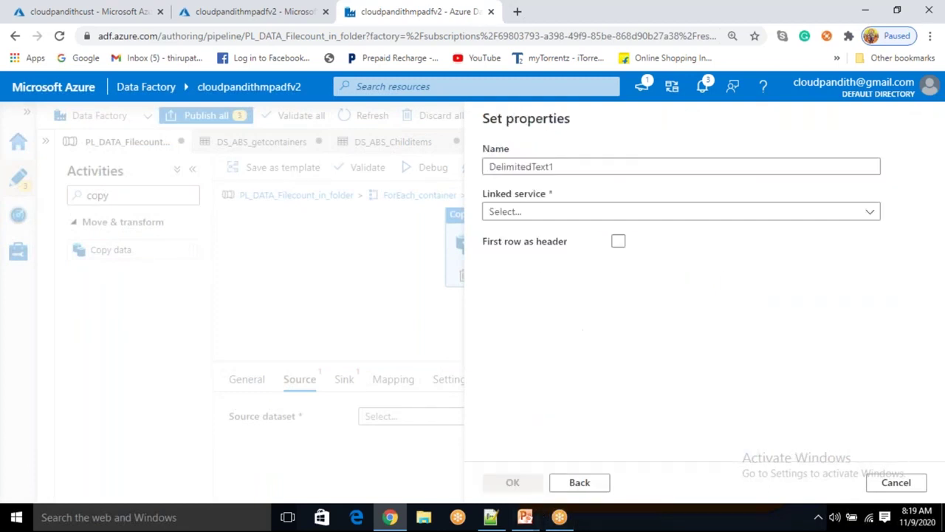
Name the dataset ds_abs_sourcedataset on LS_ABS with first row as header
{"action": "left_click_drag", "start_coordinate": [580, 167], "coordinate": [465, 170]}
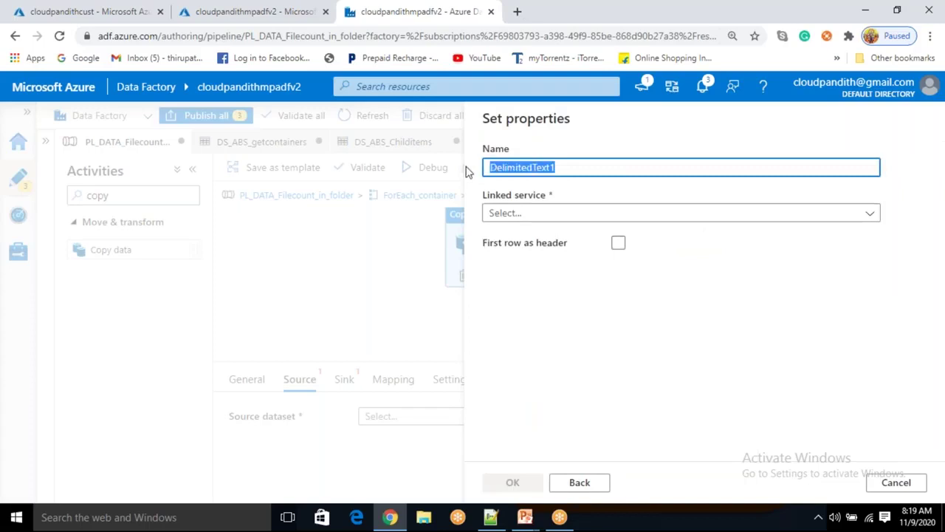
{"action": "key", "text": "BackSpace"}
{"action": "type", "text": "sourcedataset"}
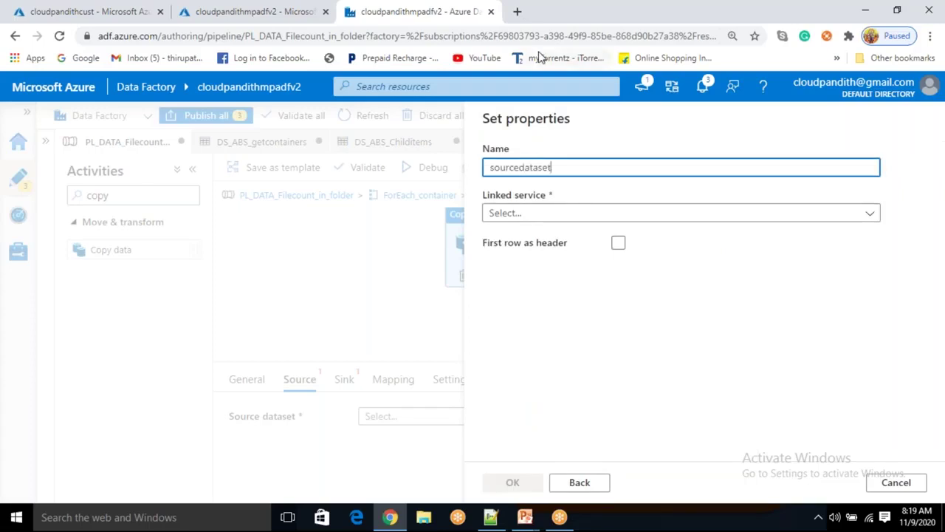
{"action": "left_click", "coordinate": [529, 214]}
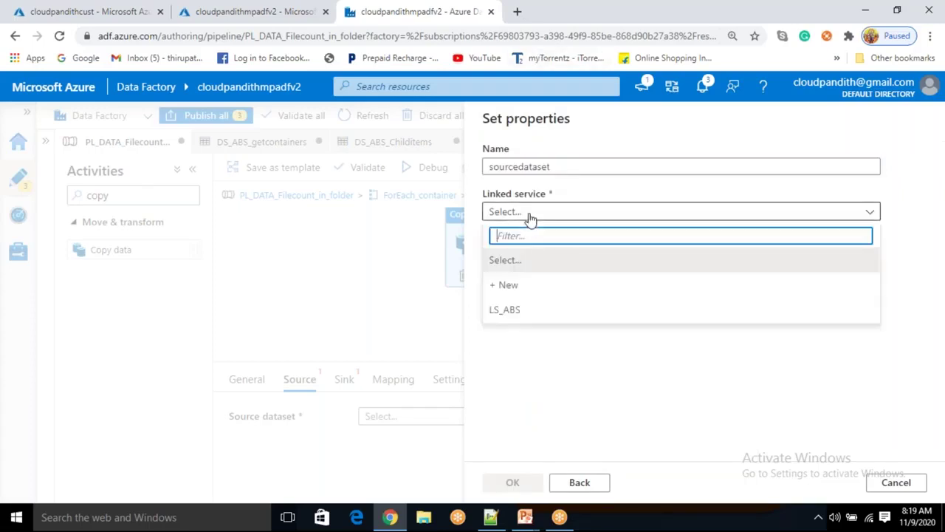
{"action": "double_click", "coordinate": [548, 168]}
{"action": "key", "text": "BackSpace"}
{"action": "type", "text": "ds_abs"}
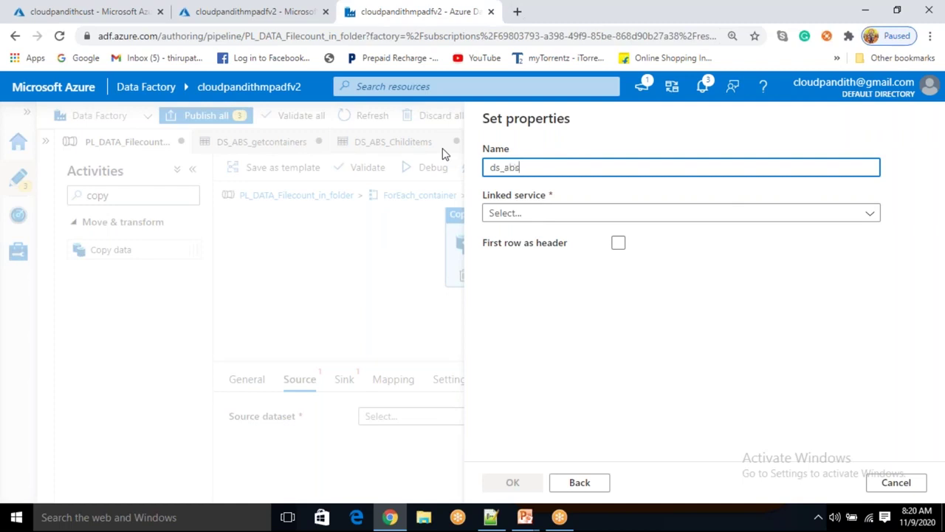
{"action": "type", "text": "_sourcedataset"}
{"action": "left_click", "coordinate": [568, 213]}
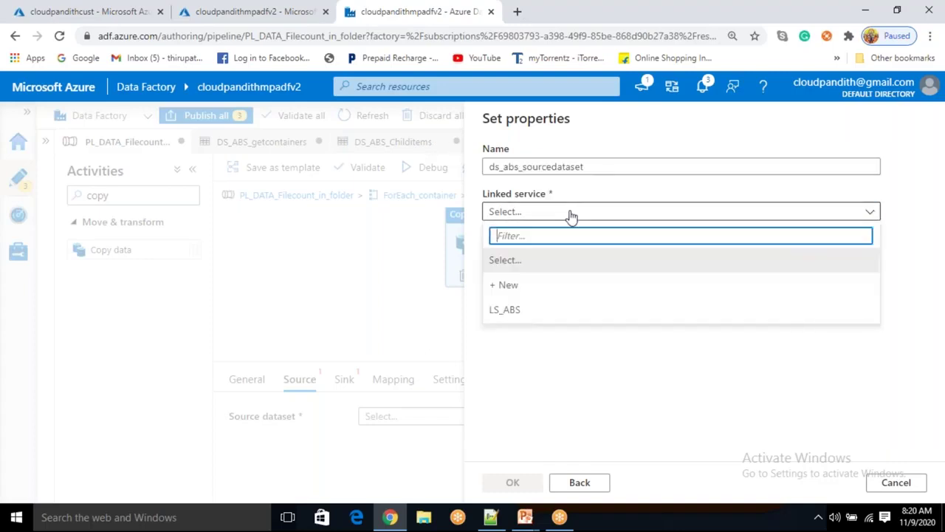
{"action": "left_click", "coordinate": [510, 310]}
{"action": "left_click", "coordinate": [516, 254]}
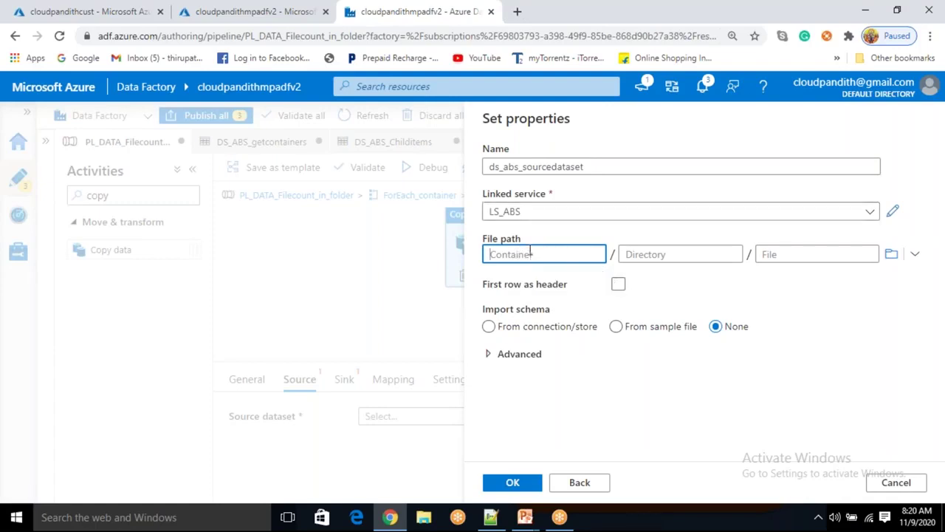
{"action": "left_click", "coordinate": [618, 284]}
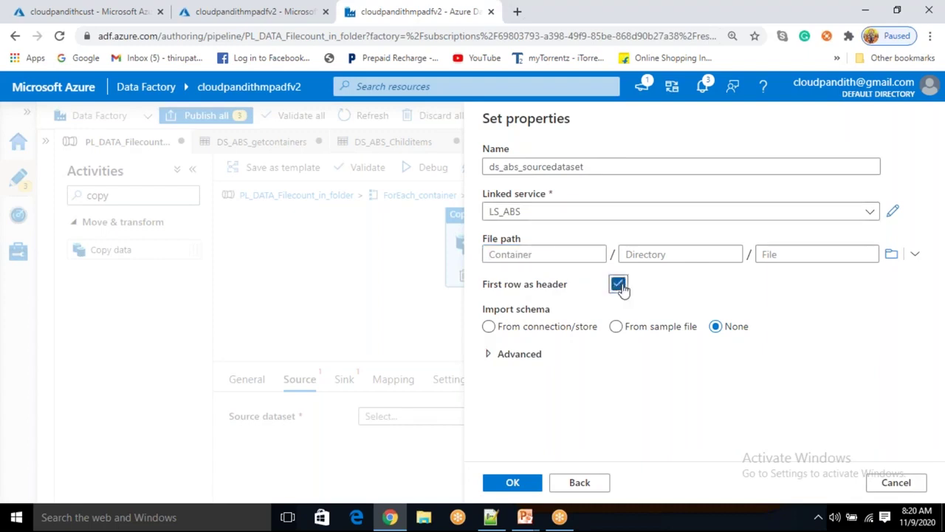
{"action": "left_click", "coordinate": [515, 493]}
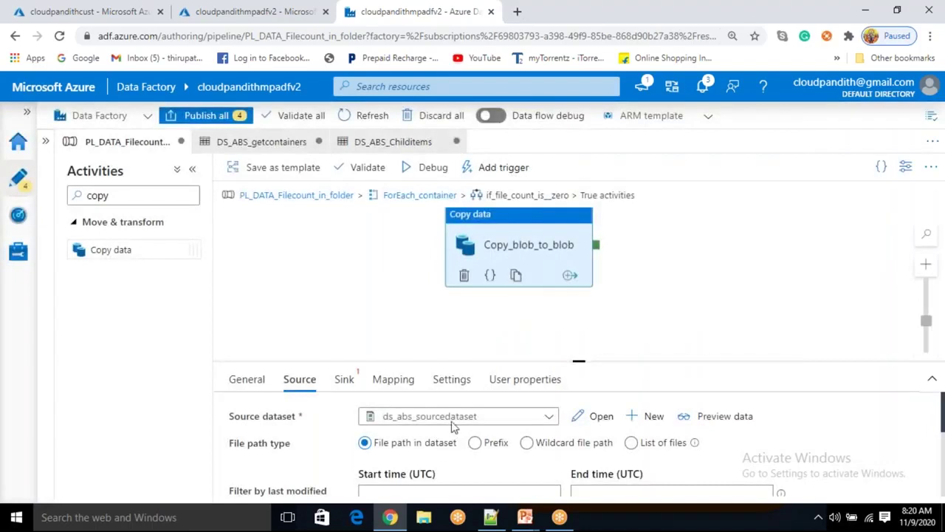
Start a new Azure Blob Storage DelimitedText sink dataset for the copy activity
{"action": "left_click", "coordinate": [351, 389]}
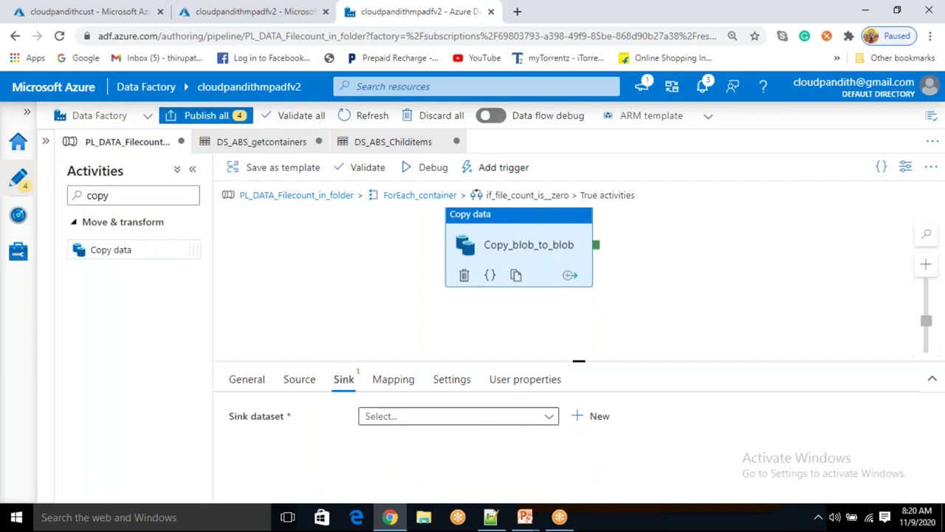
{"action": "left_click", "coordinate": [596, 425]}
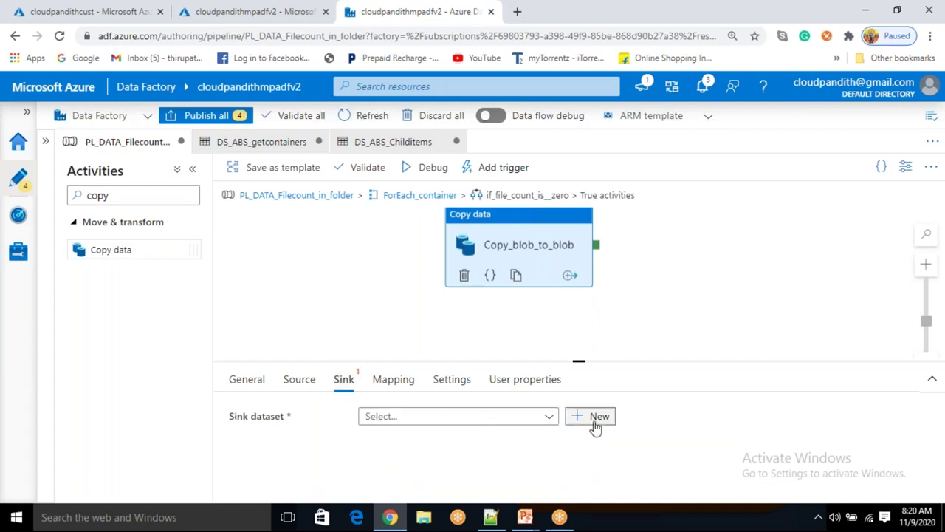
{"action": "left_click", "coordinate": [557, 370]}
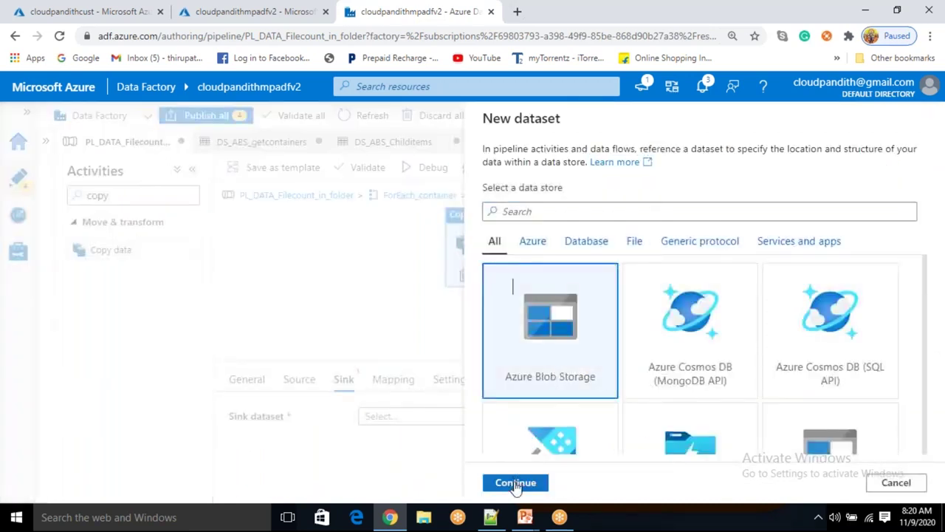
{"action": "left_click", "coordinate": [516, 483]}
{"action": "left_click", "coordinate": [864, 251]}
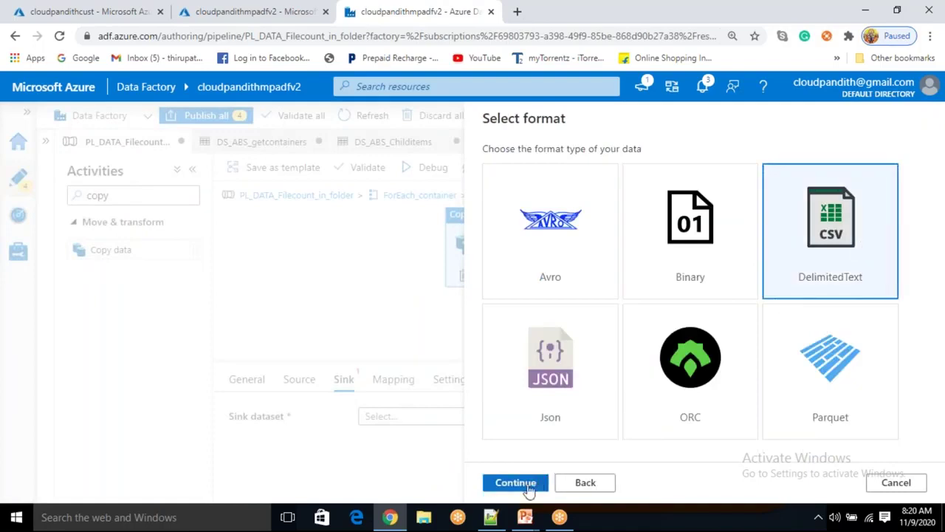
{"action": "left_click", "coordinate": [529, 488]}
Name the sink dataset ds_abs_sinkdataset on LS_ABS with first row as header
{"action": "left_click_drag", "start_coordinate": [581, 167], "coordinate": [429, 165]}
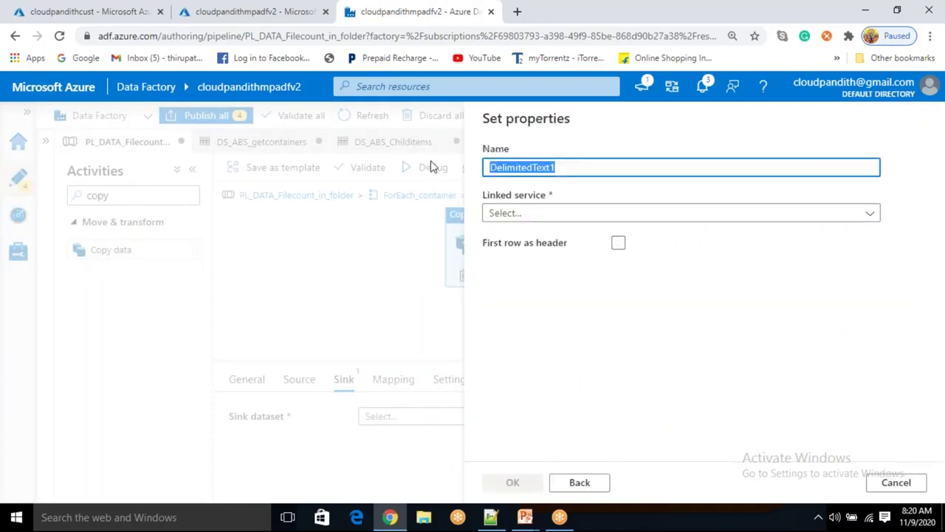
{"action": "type", "text": "ds_abs"}
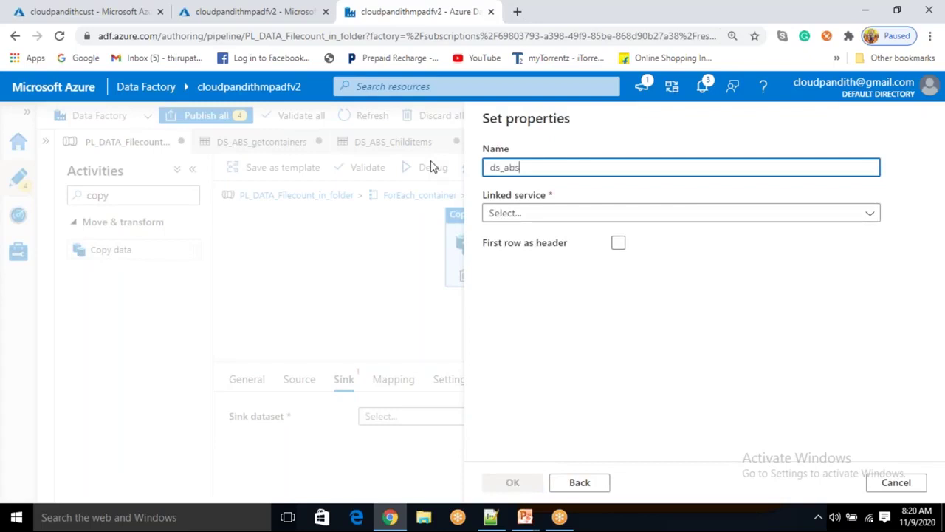
{"action": "type", "text": "_sinkdataset"}
{"action": "left_click", "coordinate": [571, 213]}
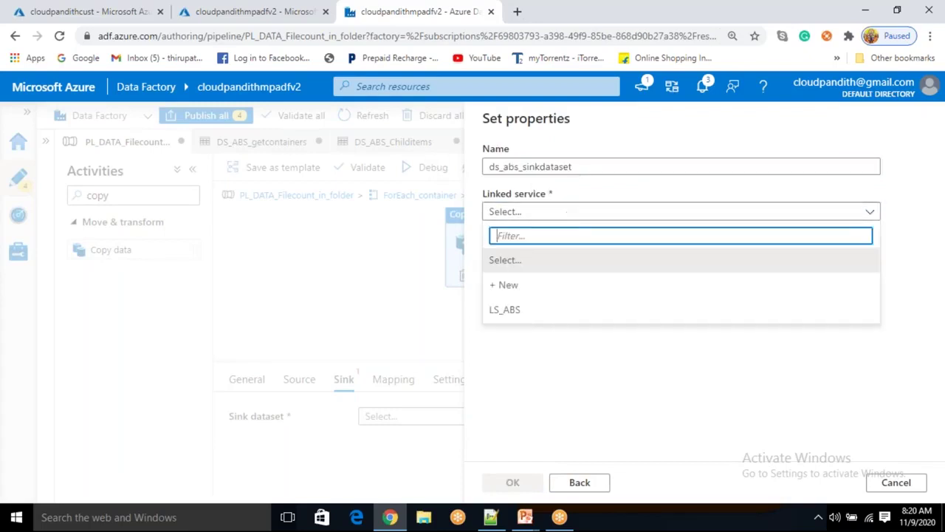
{"action": "left_click", "coordinate": [519, 313]}
{"action": "left_click", "coordinate": [533, 254]}
{"action": "left_click", "coordinate": [619, 285]}
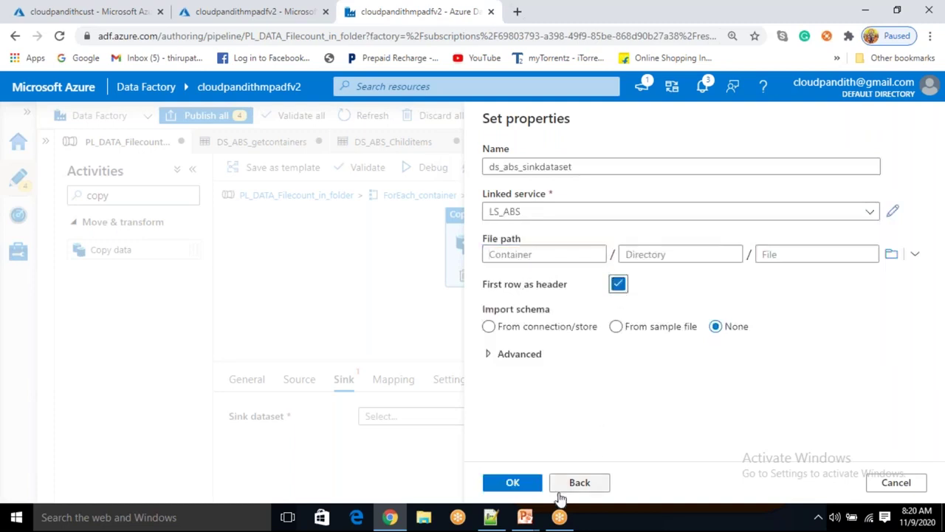
{"action": "left_click", "coordinate": [516, 483]}
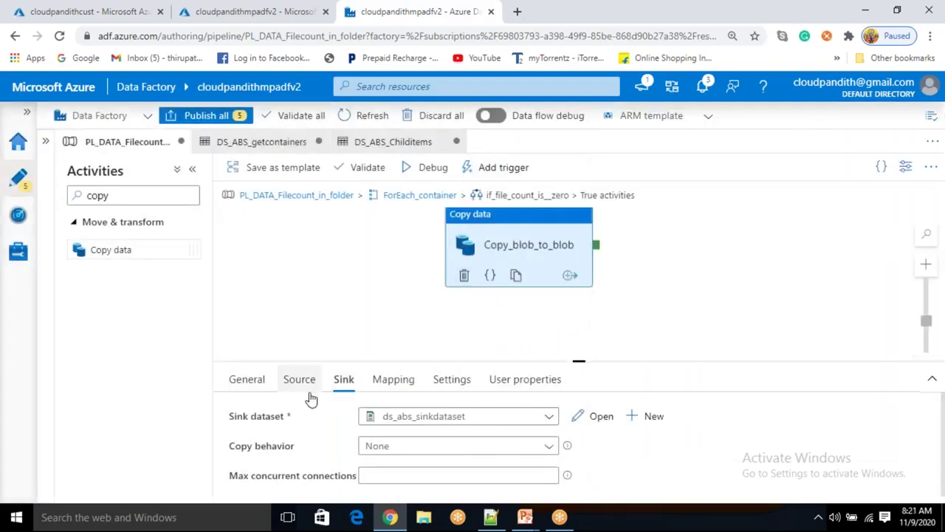
Review the copy activity's source settings, then bring up the data flow slideshow
{"action": "left_click", "coordinate": [310, 393]}
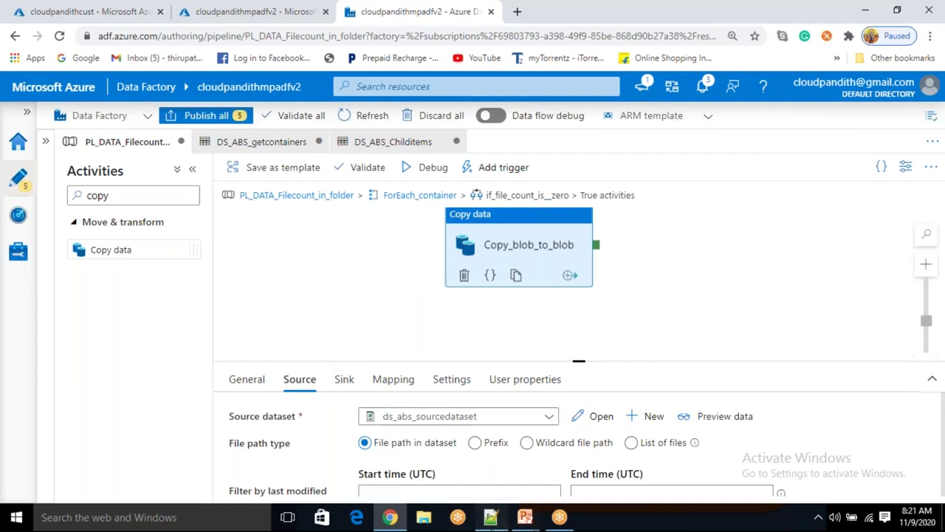
{"action": "left_click", "coordinate": [490, 517]}
{"action": "mouse_move", "coordinate": [524, 517]}
{"action": "left_click", "coordinate": [590, 466]}
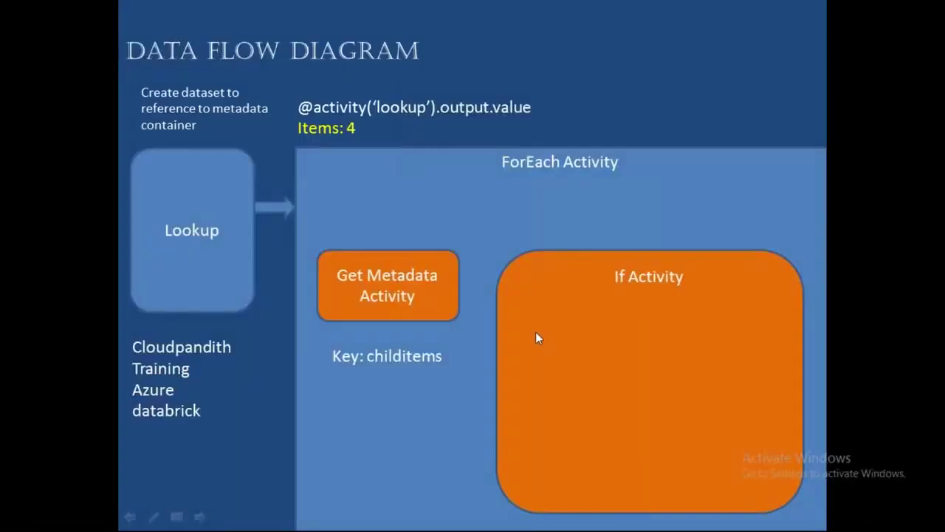
{"action": "left_click", "coordinate": [534, 331]}
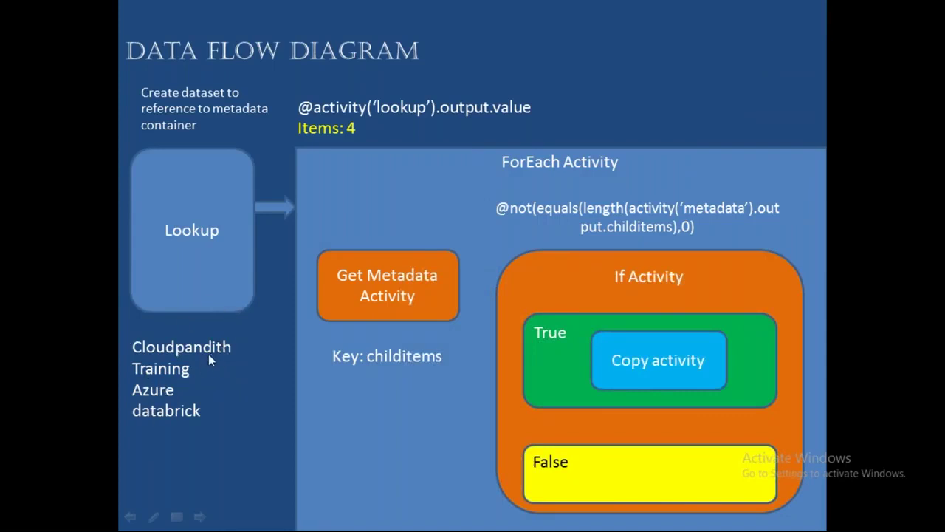
{"action": "key", "text": "super+d"}
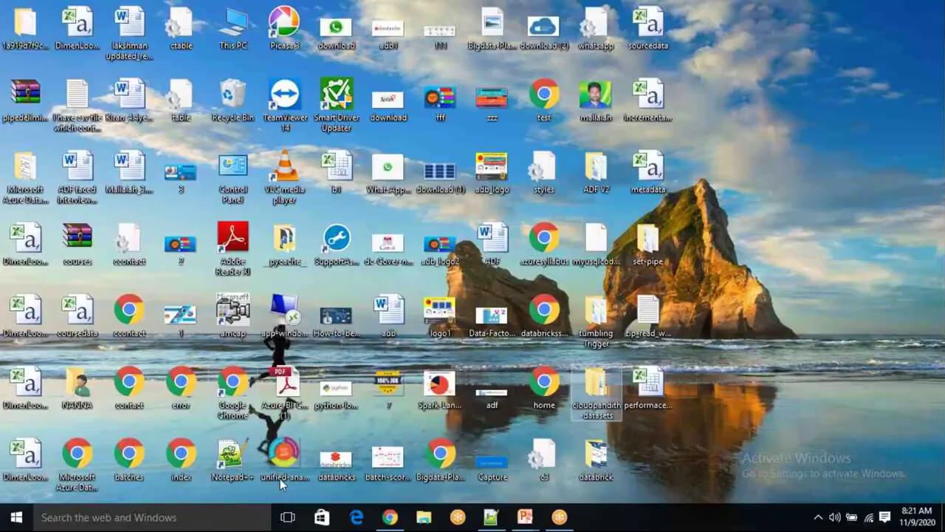
In Containersinfo.csv, highlight the container entries and the azure and databricks source names
{"action": "key", "text": "alt+Tab"}
{"action": "left_click", "coordinate": [148, 263]}
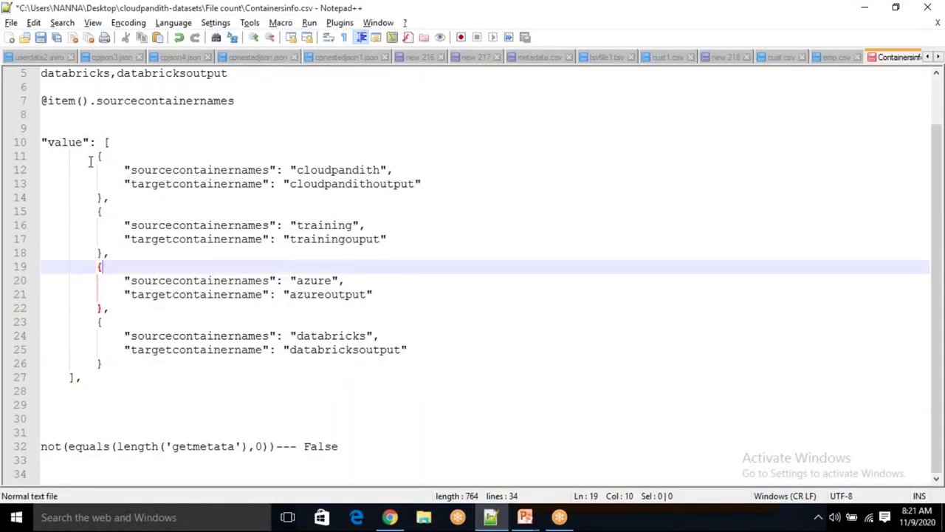
{"action": "left_click_drag", "start_coordinate": [91, 157], "coordinate": [118, 257]}
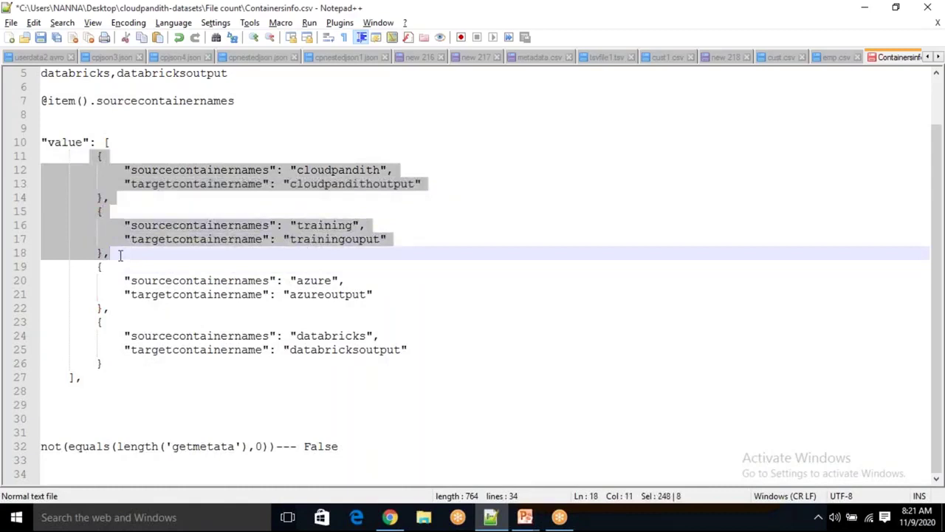
{"action": "left_click", "coordinate": [132, 254]}
{"action": "mouse_move", "coordinate": [89, 267]}
{"action": "left_mouse_down"}
{"action": "mouse_move", "coordinate": [133, 296]}
{"action": "mouse_move", "coordinate": [134, 367]}
{"action": "mouse_move", "coordinate": [122, 294]}
{"action": "mouse_move", "coordinate": [96, 265]}
{"action": "left_mouse_up"}
{"action": "left_click", "coordinate": [157, 371]}
{"action": "left_click", "coordinate": [137, 380]}
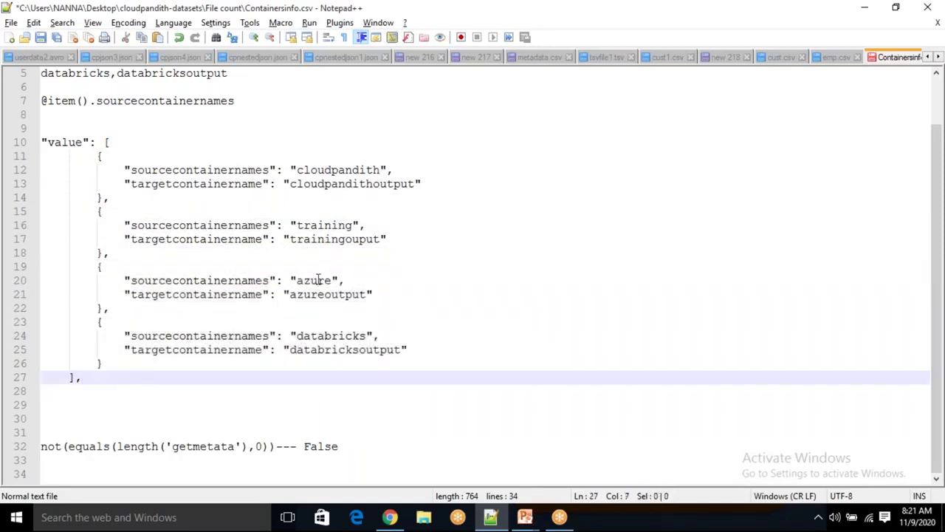
{"action": "double_click", "coordinate": [319, 280]}
{"action": "double_click", "coordinate": [321, 336]}
{"action": "left_click", "coordinate": [325, 336]}
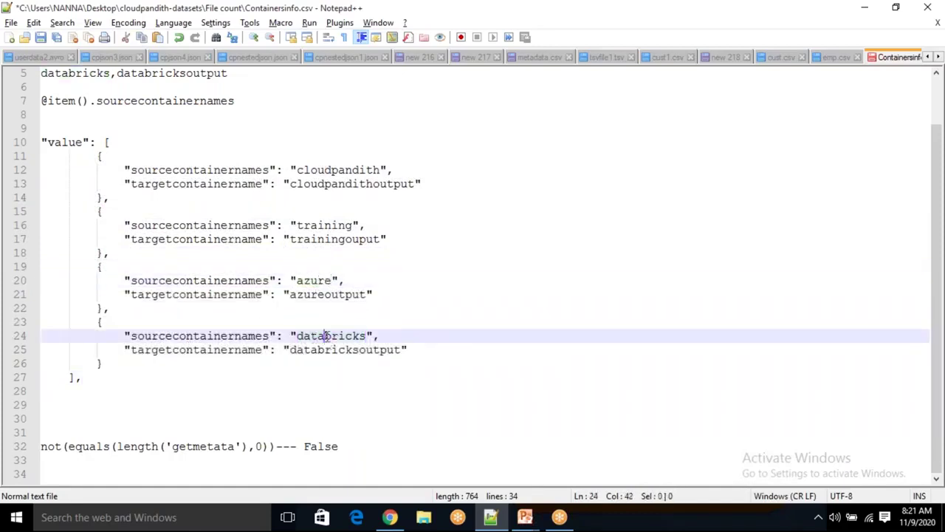
{"action": "double_click", "coordinate": [319, 280]}
{"action": "double_click", "coordinate": [319, 336]}
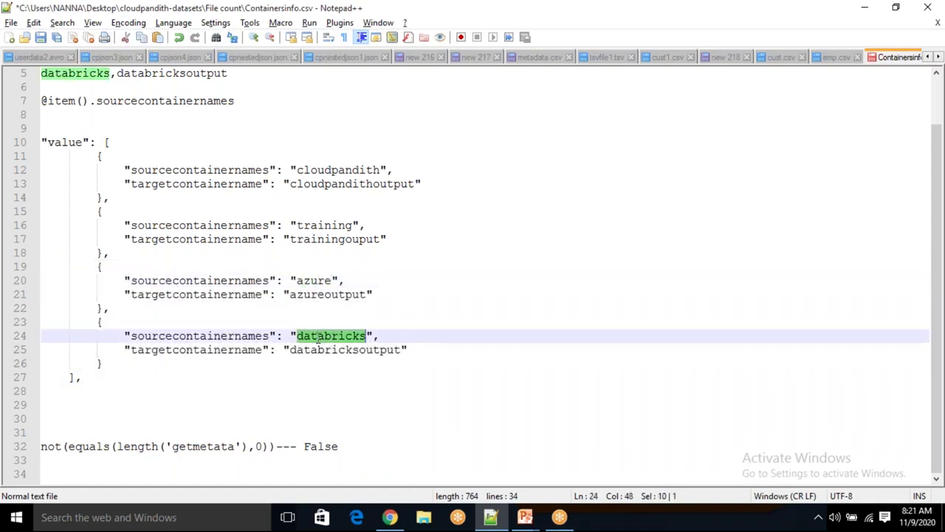
{"action": "double_click", "coordinate": [325, 281]}
{"action": "double_click", "coordinate": [316, 336]}
{"action": "left_click_drag", "start_coordinate": [118, 363], "coordinate": [89, 156]}
{"action": "left_click", "coordinate": [111, 253]}
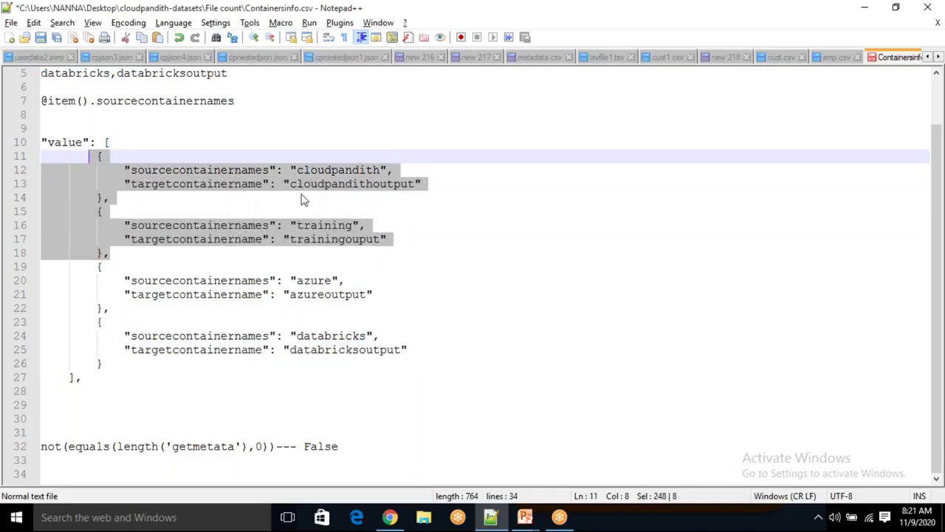
{"action": "left_click", "coordinate": [435, 244]}
Highlight the pairs cloudpandith/cloudpandithoutput and training/trainingouput
{"action": "double_click", "coordinate": [360, 170]}
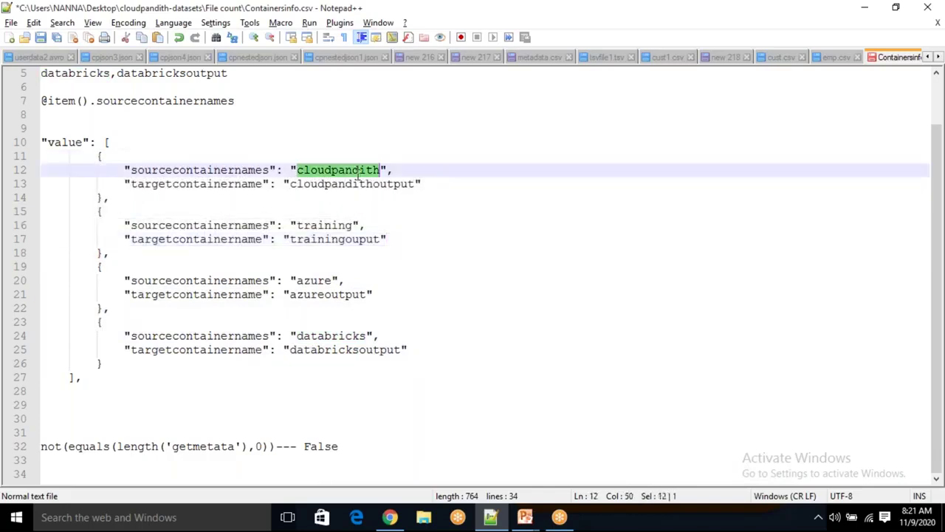
{"action": "double_click", "coordinate": [396, 184]}
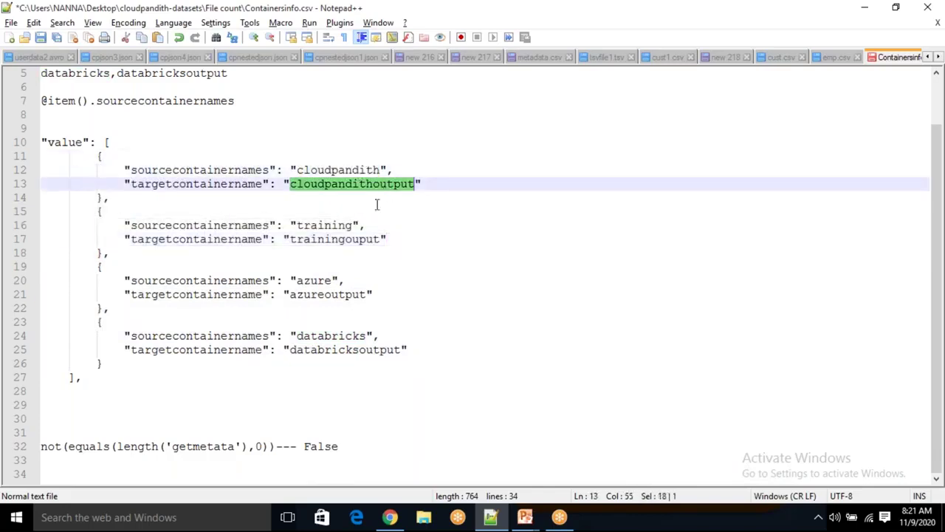
{"action": "left_click", "coordinate": [323, 217]}
{"action": "double_click", "coordinate": [324, 225]}
{"action": "double_click", "coordinate": [342, 239]}
{"action": "left_click", "coordinate": [405, 266]}
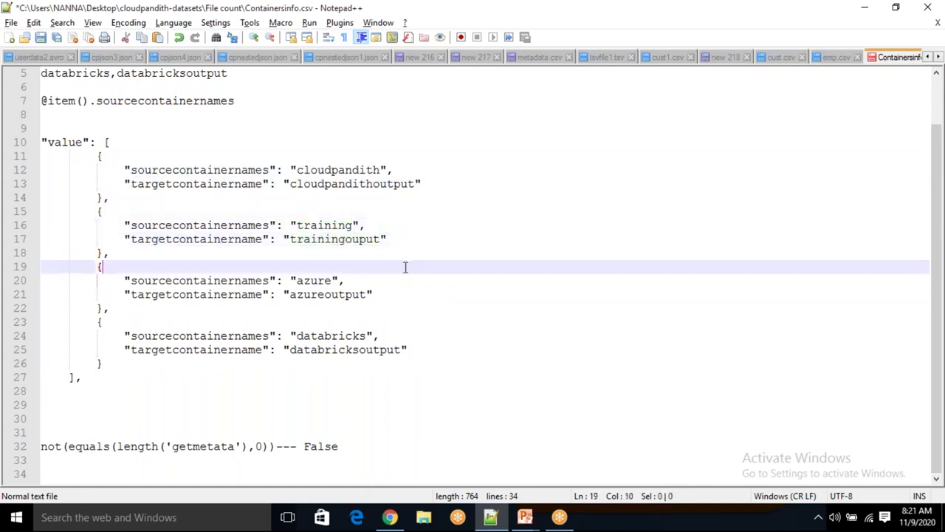
{"action": "double_click", "coordinate": [344, 172]}
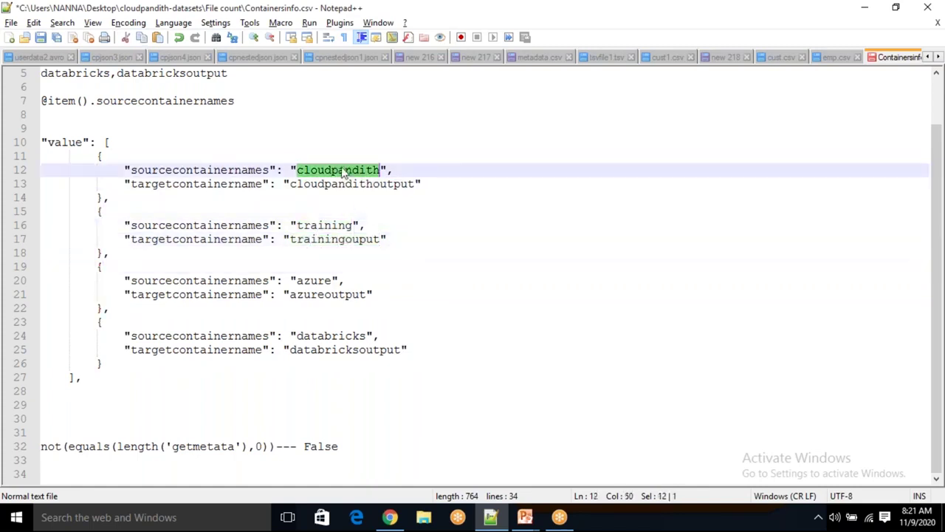
{"action": "left_click", "coordinate": [323, 225]}
{"action": "double_click", "coordinate": [322, 226]}
{"action": "left_click", "coordinate": [336, 170]}
{"action": "double_click", "coordinate": [336, 170]}
{"action": "left_click", "coordinate": [313, 227]}
{"action": "double_click", "coordinate": [313, 231]}
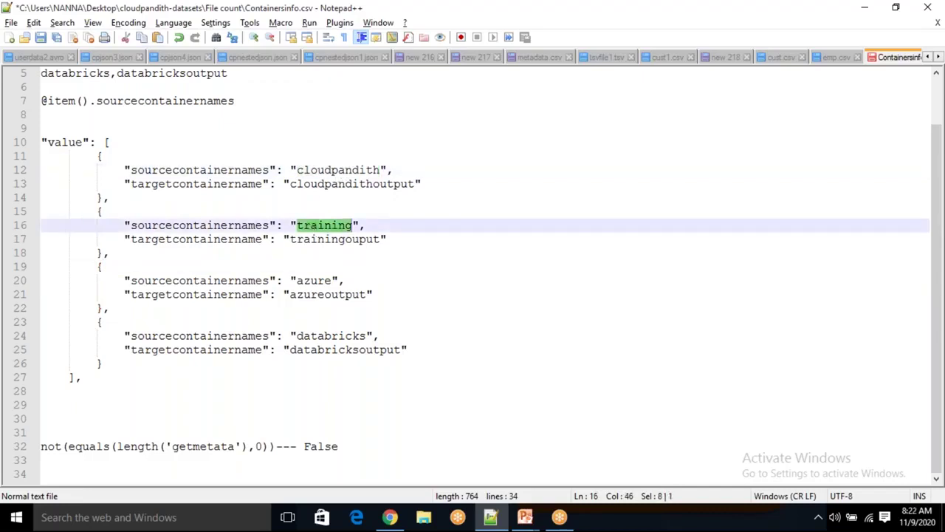
{"action": "double_click", "coordinate": [367, 184]}
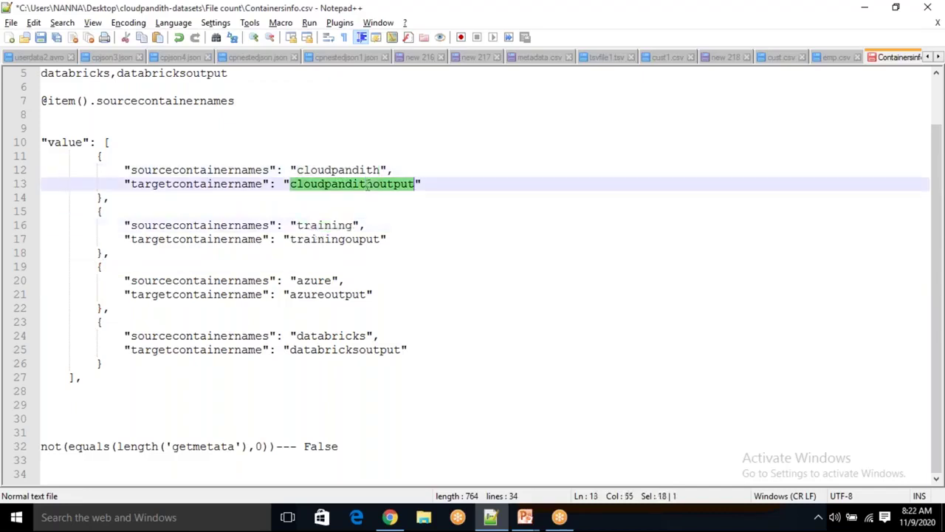
{"action": "double_click", "coordinate": [366, 239]}
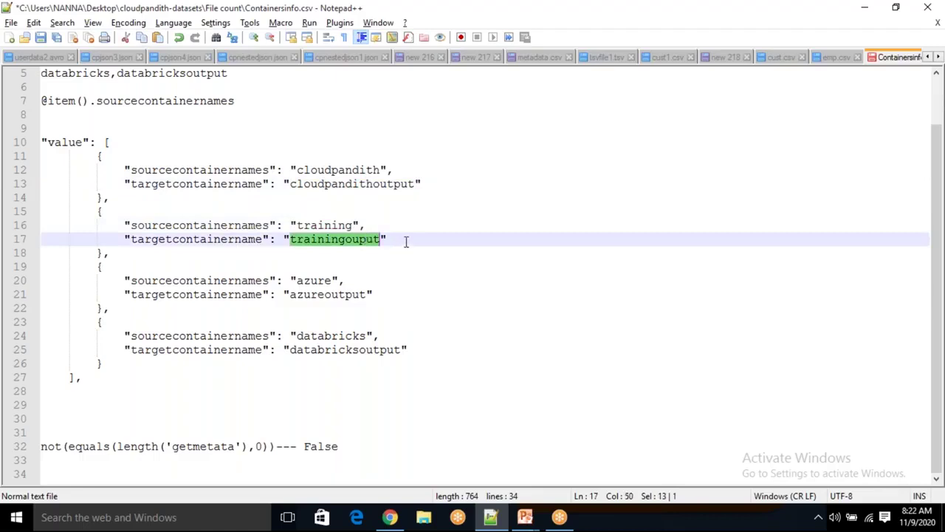
Put the slideshow away and return to the Data Factory browser window
{"action": "key", "text": "alt+Tab"}
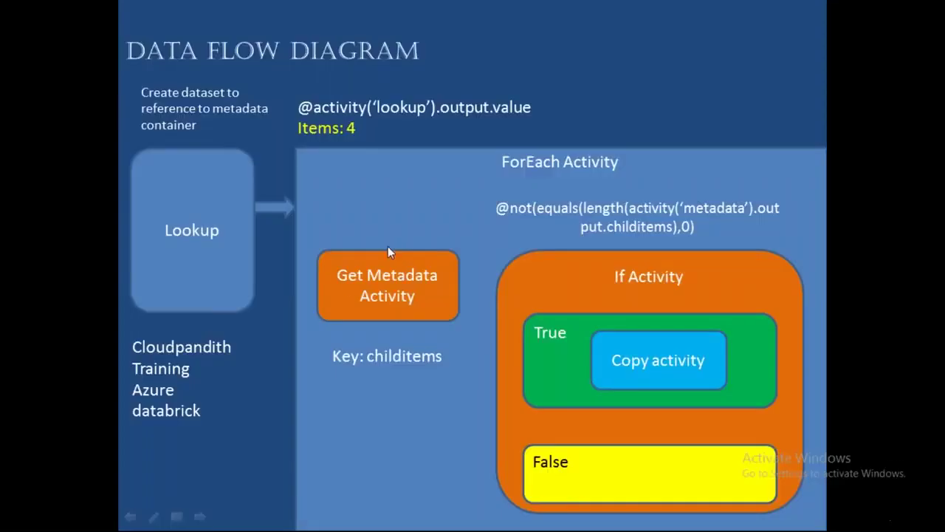
{"action": "key", "text": "super+d"}
{"action": "mouse_move", "coordinate": [394, 521]}
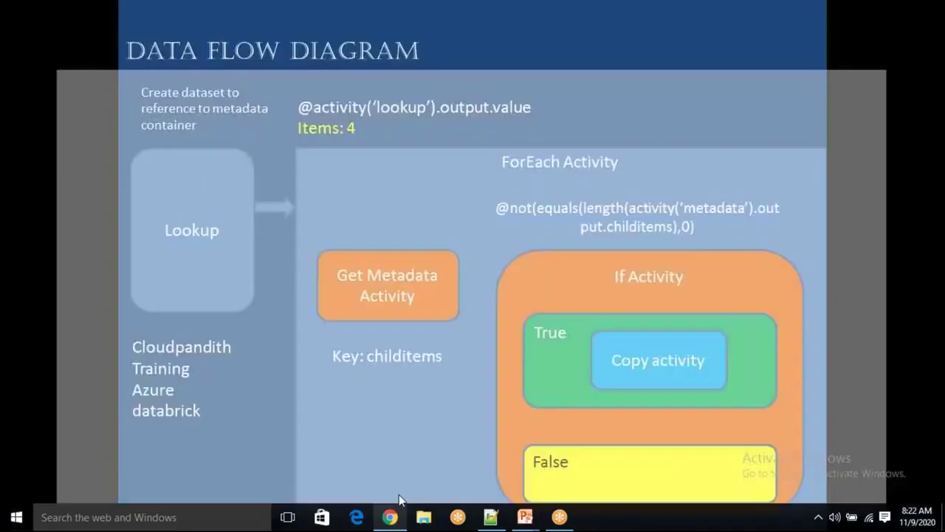
{"action": "left_click", "coordinate": [399, 494]}
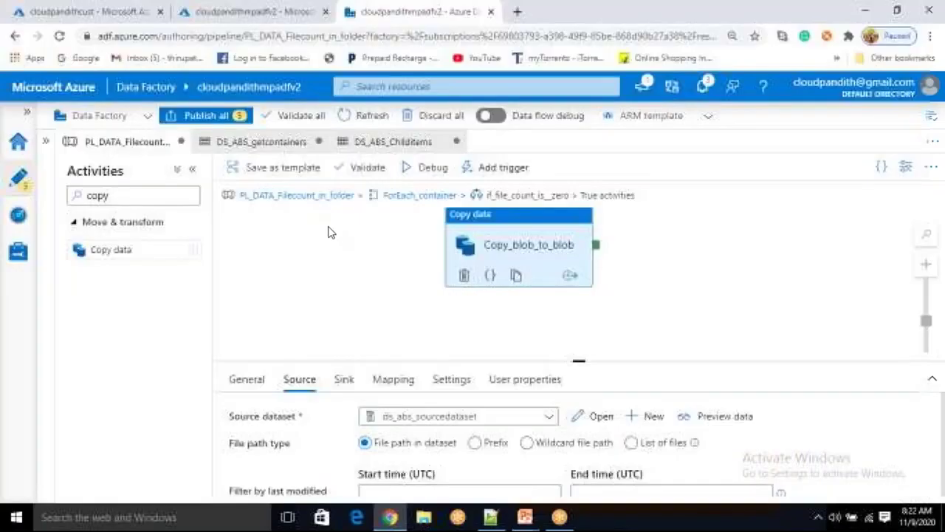
Open ds_abs_sourcedataset and add a parameter named sourcecontainer
{"action": "left_click", "coordinate": [594, 416]}
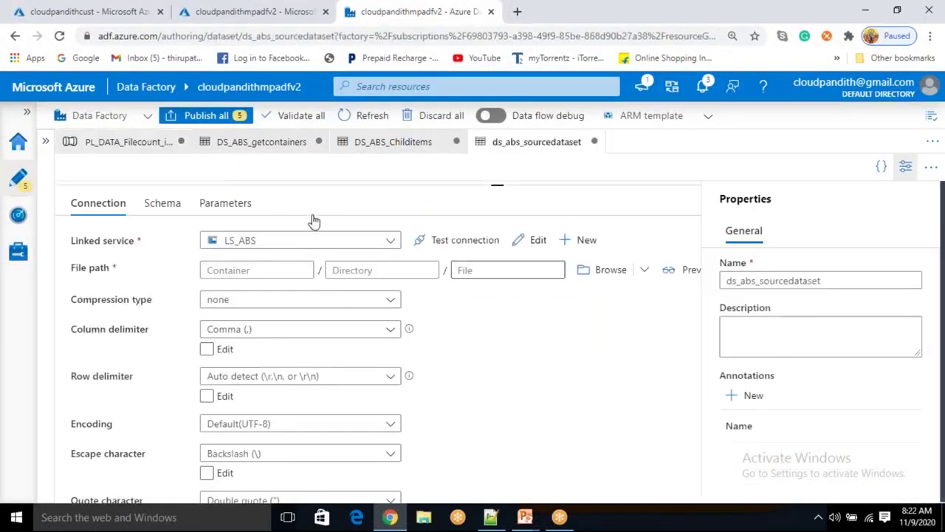
{"action": "left_click", "coordinate": [242, 209]}
{"action": "left_click", "coordinate": [99, 243]}
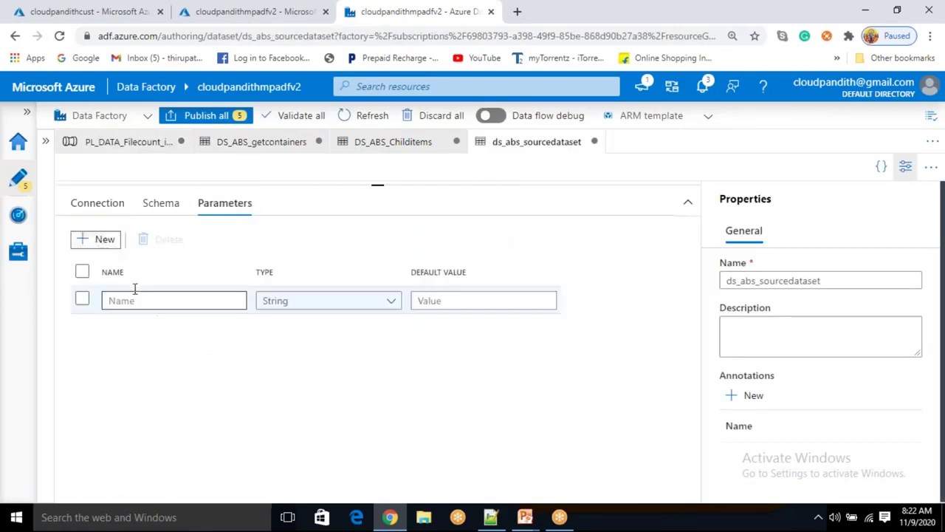
{"action": "left_click", "coordinate": [125, 299]}
{"action": "type", "text": "sourcecontainer"}
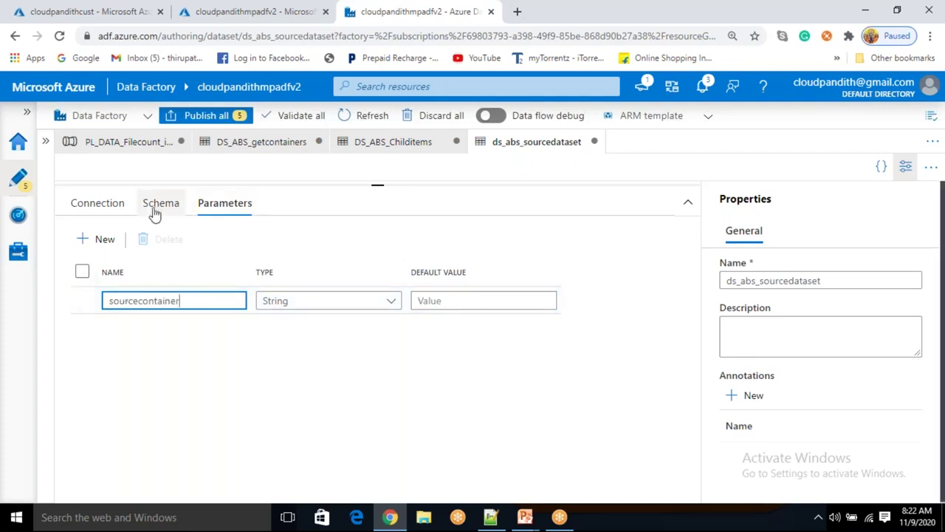
{"action": "left_click", "coordinate": [98, 211]}
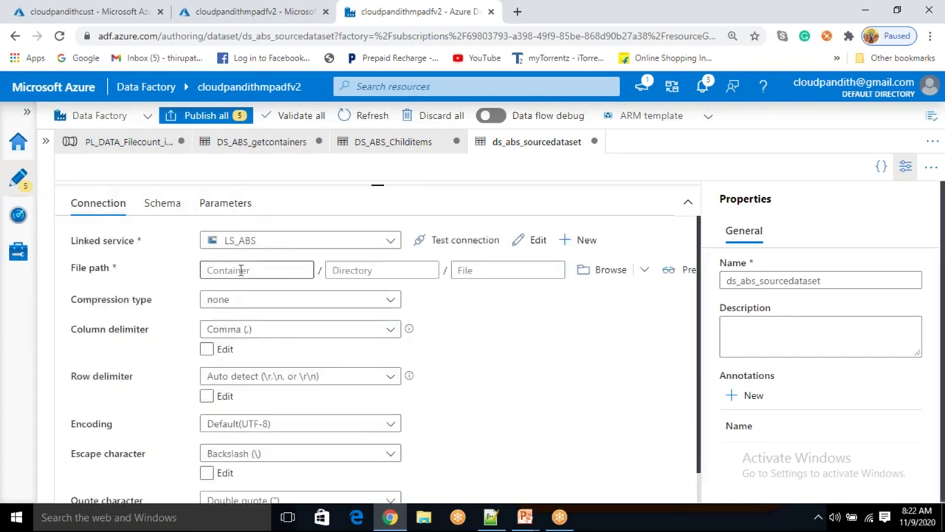
{"action": "left_click", "coordinate": [241, 270]}
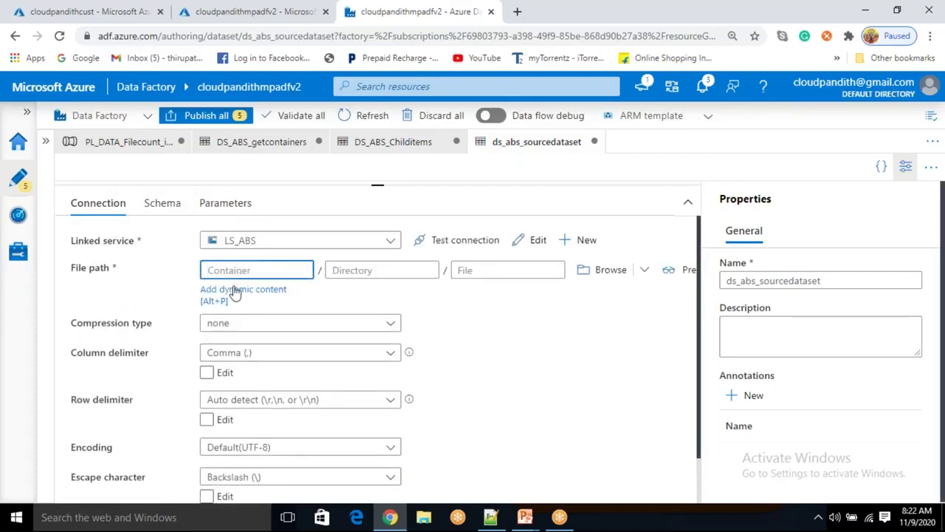
{"action": "left_click", "coordinate": [234, 291]}
{"action": "scroll", "coordinate": [554, 384], "scroll_direction": "down", "scroll_amount": 3}
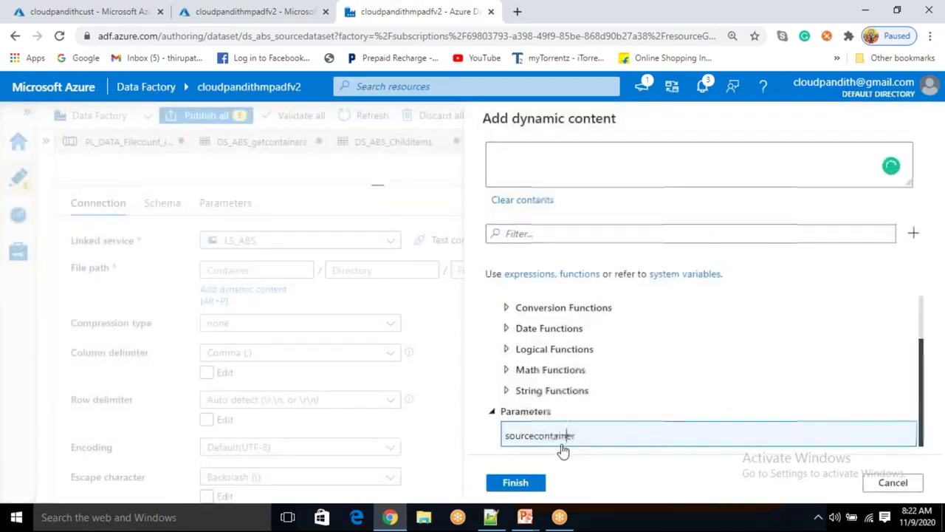
{"action": "left_click", "coordinate": [570, 437]}
{"action": "left_click", "coordinate": [517, 482]}
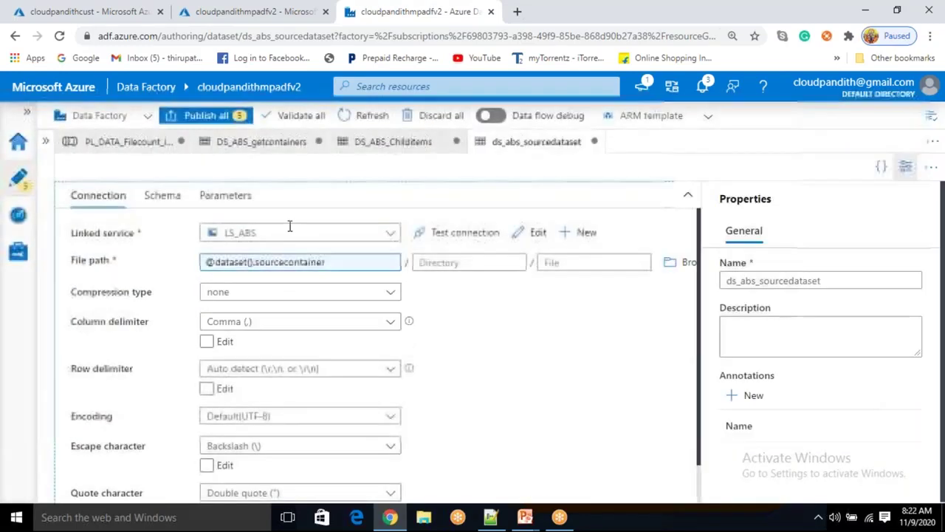
{"action": "left_click", "coordinate": [133, 143]}
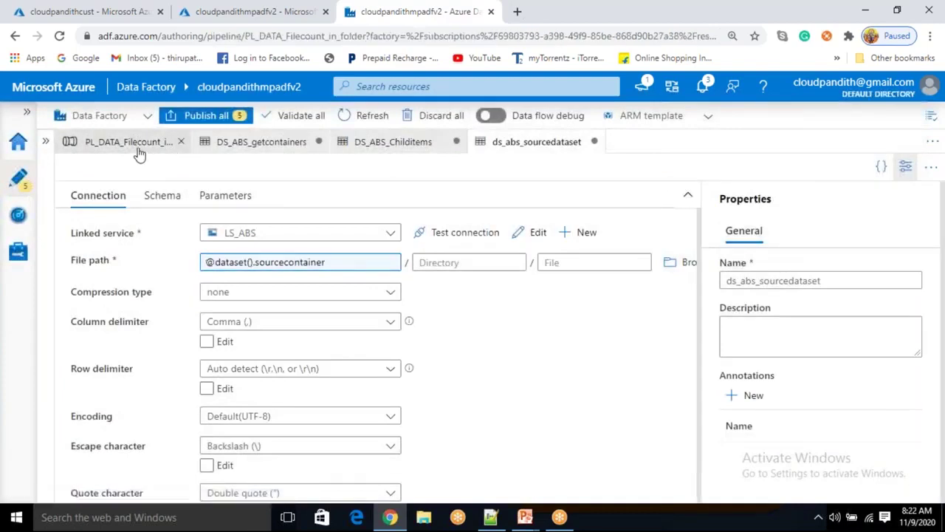
Open ds_abs_sinkdataset from the Sink tab and add a parameter named sinkcontainer
{"action": "scroll", "coordinate": [424, 452], "scroll_direction": "down", "scroll_amount": 1}
{"action": "scroll", "coordinate": [425, 452], "scroll_direction": "up", "scroll_amount": 1}
{"action": "scroll", "coordinate": [394, 443], "scroll_direction": "down", "scroll_amount": 3}
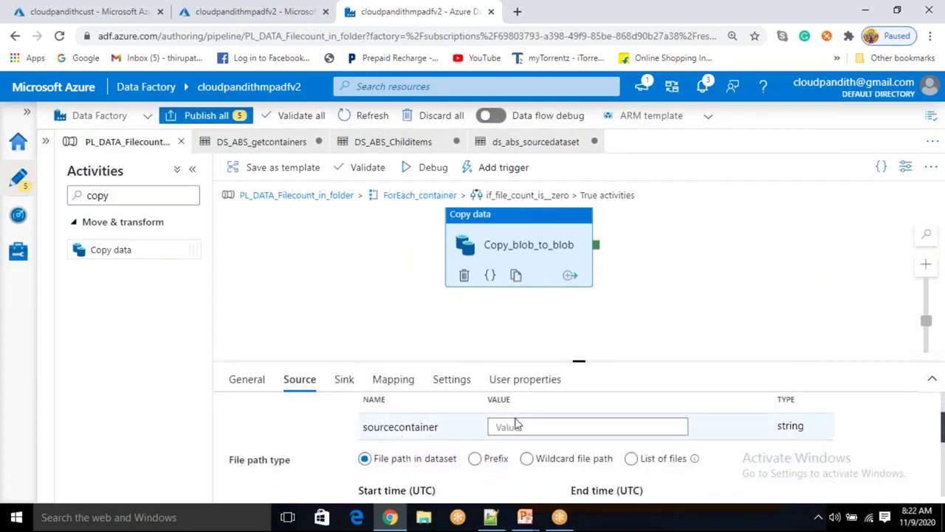
{"action": "left_click", "coordinate": [343, 380]}
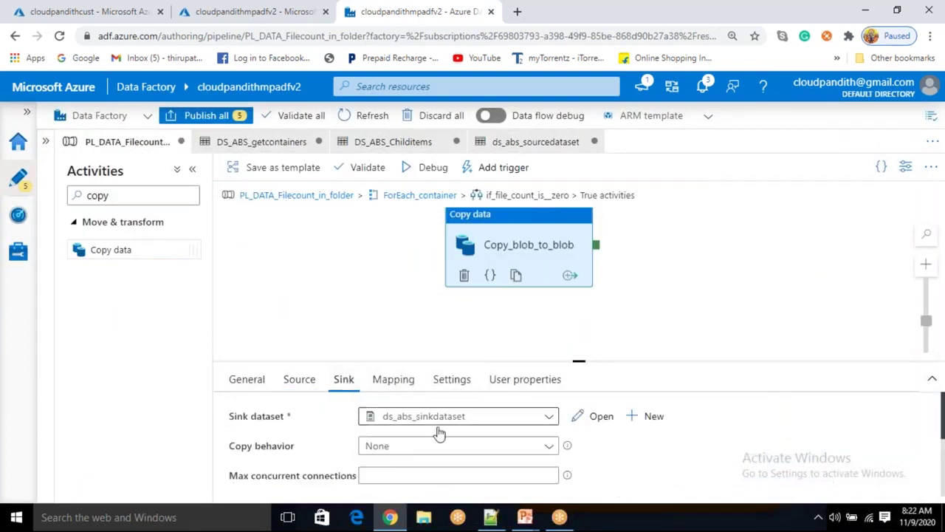
{"action": "left_click", "coordinate": [601, 417]}
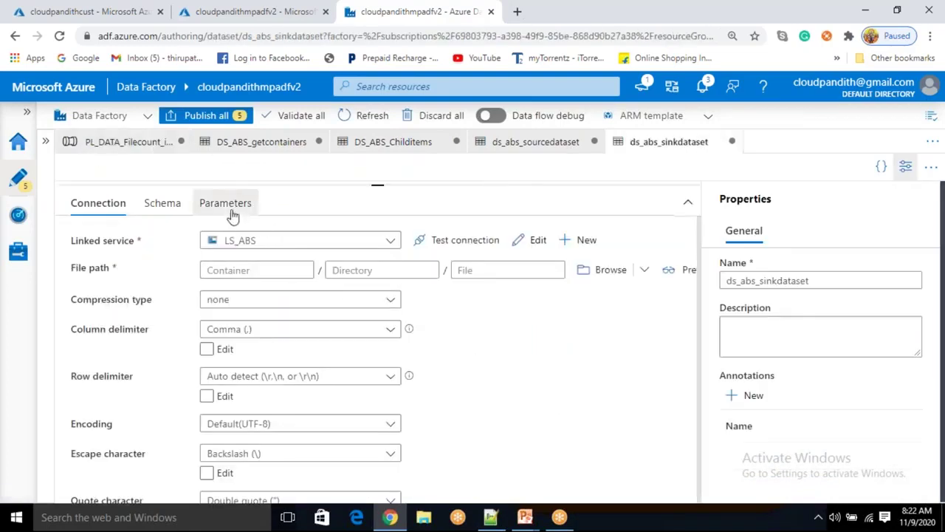
{"action": "left_click", "coordinate": [229, 207]}
{"action": "left_click", "coordinate": [94, 244]}
{"action": "left_click", "coordinate": [130, 299]}
{"action": "type", "text": "si"}
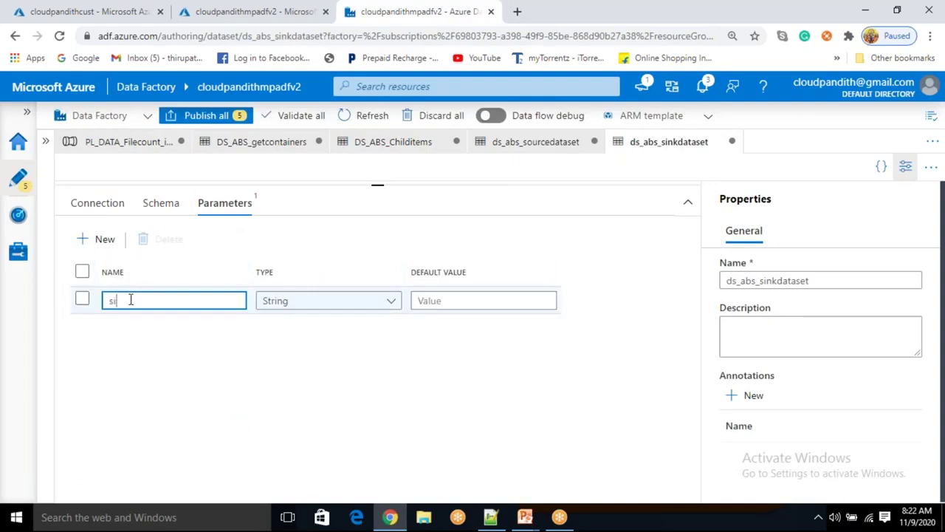
{"action": "type", "text": "nkcontainer"}
{"action": "left_click", "coordinate": [106, 202]}
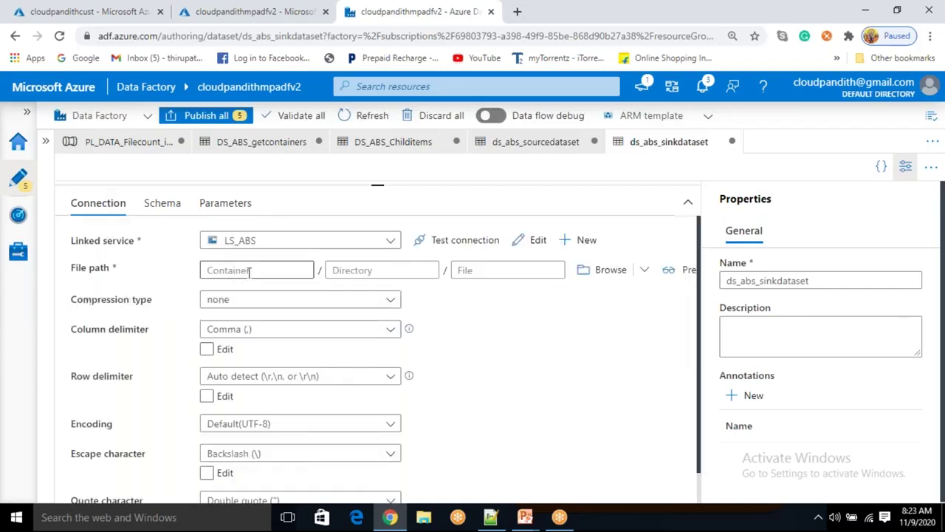
{"action": "left_click", "coordinate": [250, 271]}
{"action": "left_click", "coordinate": [231, 294]}
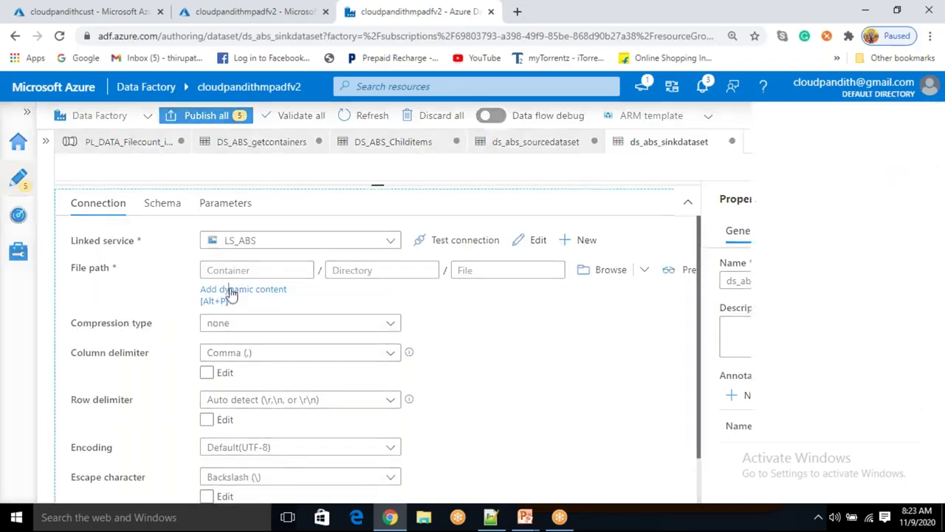
{"action": "left_click", "coordinate": [563, 438]}
{"action": "left_click", "coordinate": [517, 484]}
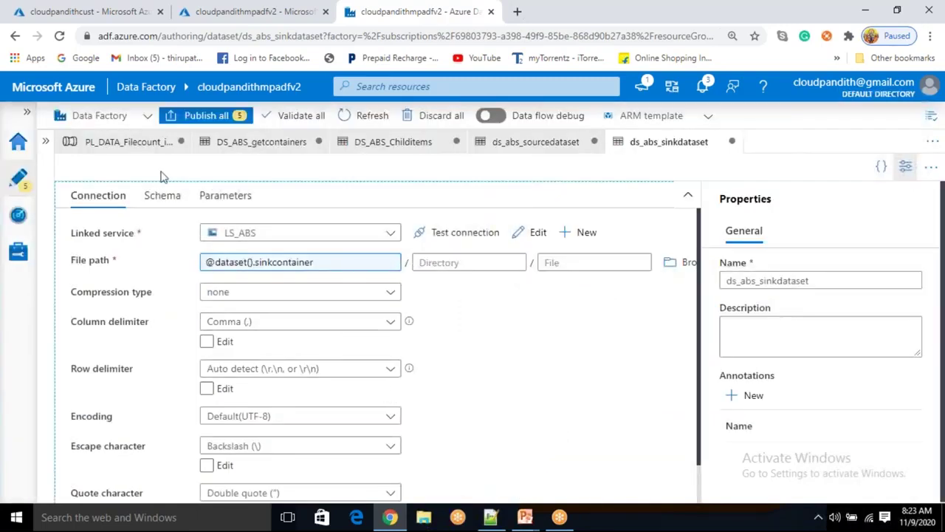
{"action": "left_click", "coordinate": [152, 146]}
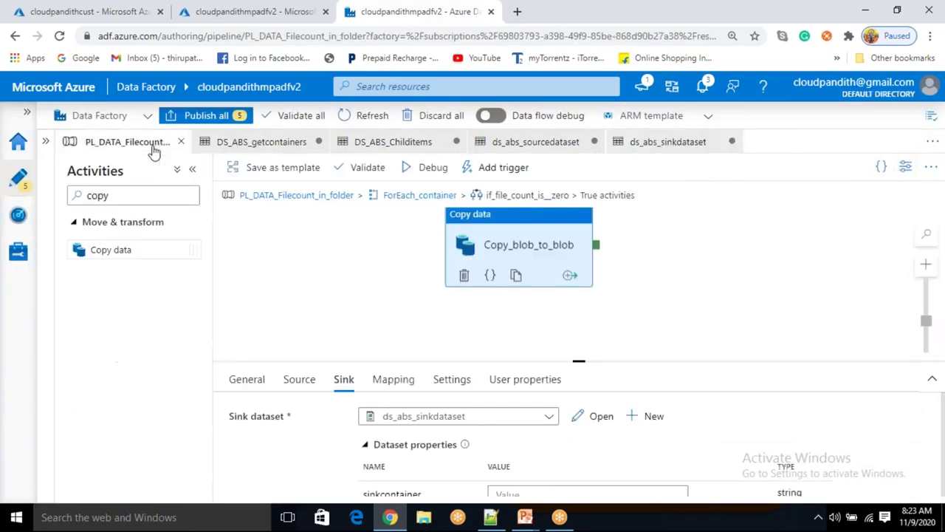
Review the copy activity's source settings, then bring up the Data Flow Diagram slideshow
{"action": "scroll", "coordinate": [473, 451], "scroll_direction": "down", "scroll_amount": 1}
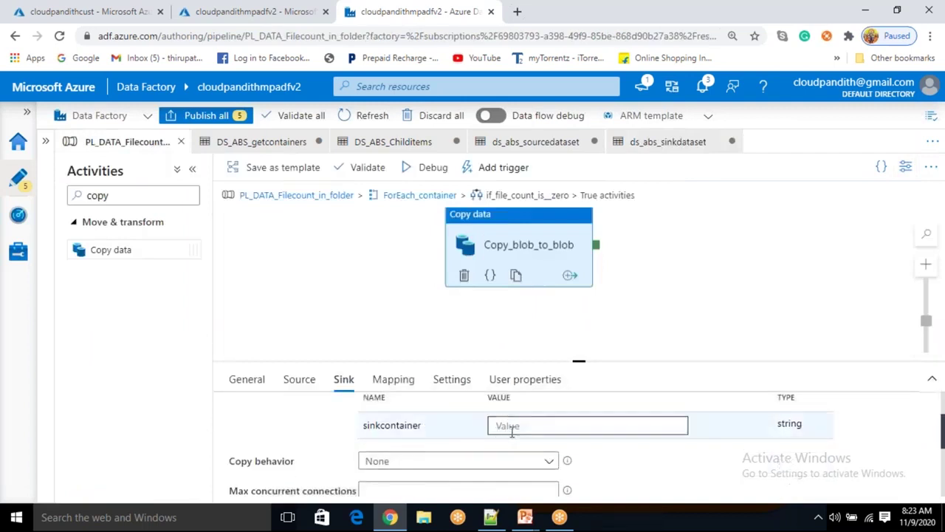
{"action": "scroll", "coordinate": [414, 429], "scroll_direction": "up", "scroll_amount": 1}
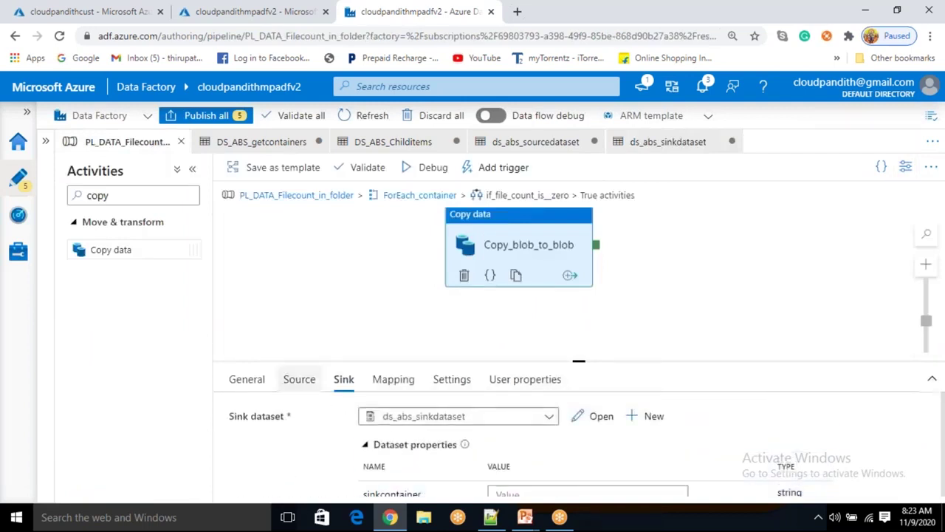
{"action": "left_click", "coordinate": [310, 383]}
{"action": "mouse_move", "coordinate": [465, 445]}
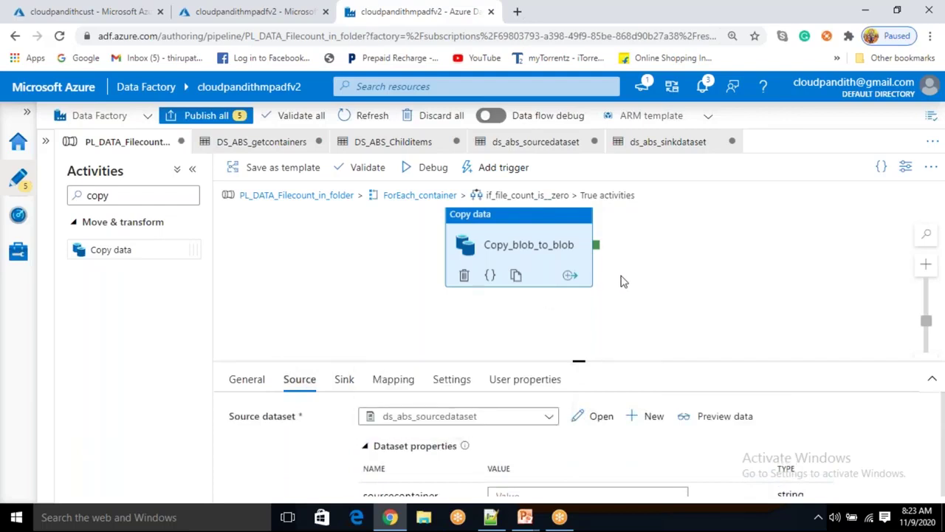
{"action": "scroll", "coordinate": [527, 299], "scroll_direction": "down", "scroll_amount": 1}
{"action": "scroll", "coordinate": [533, 468], "scroll_direction": "down", "scroll_amount": 1}
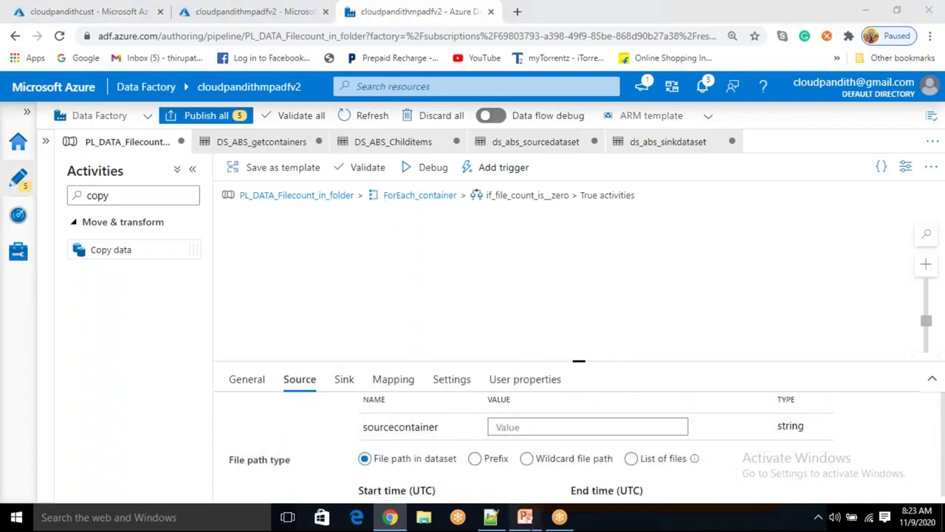
{"action": "mouse_move", "coordinate": [524, 516]}
{"action": "left_click", "coordinate": [589, 466]}
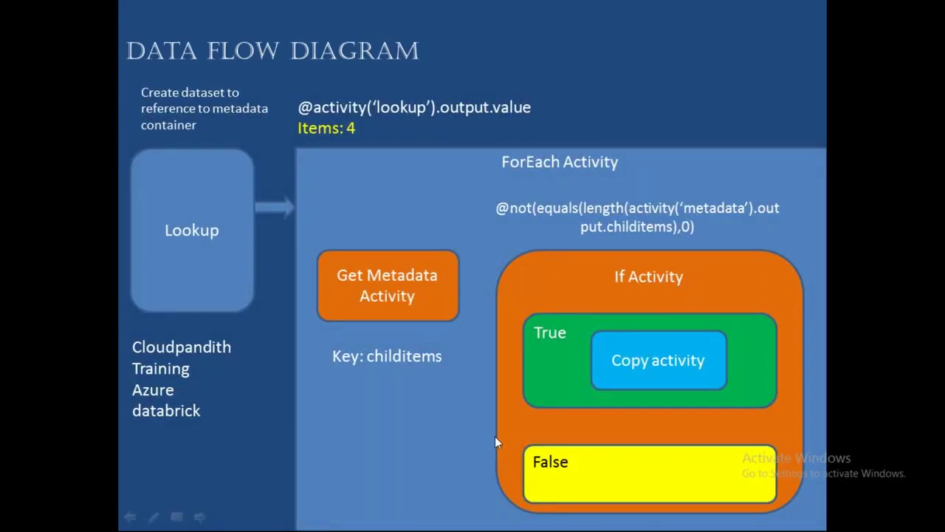
{"action": "key", "text": "super+d"}
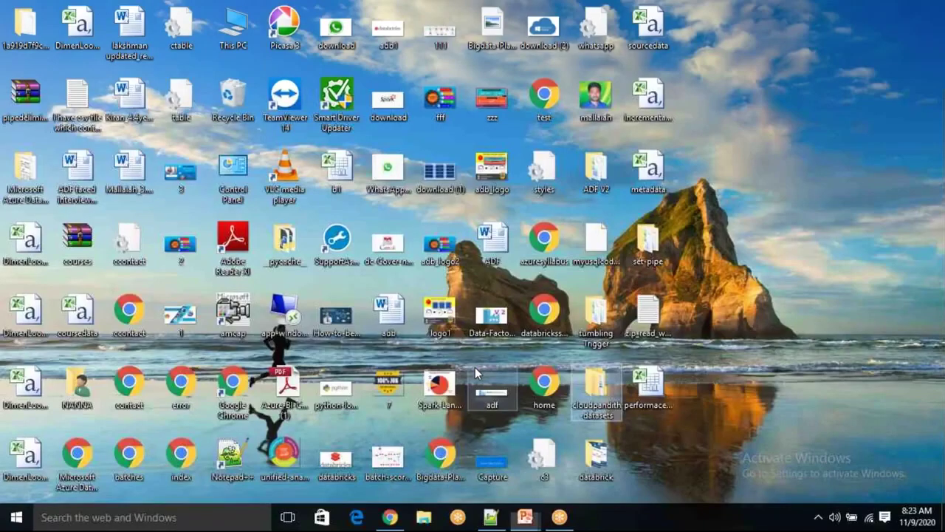
{"action": "left_click", "coordinate": [496, 520]}
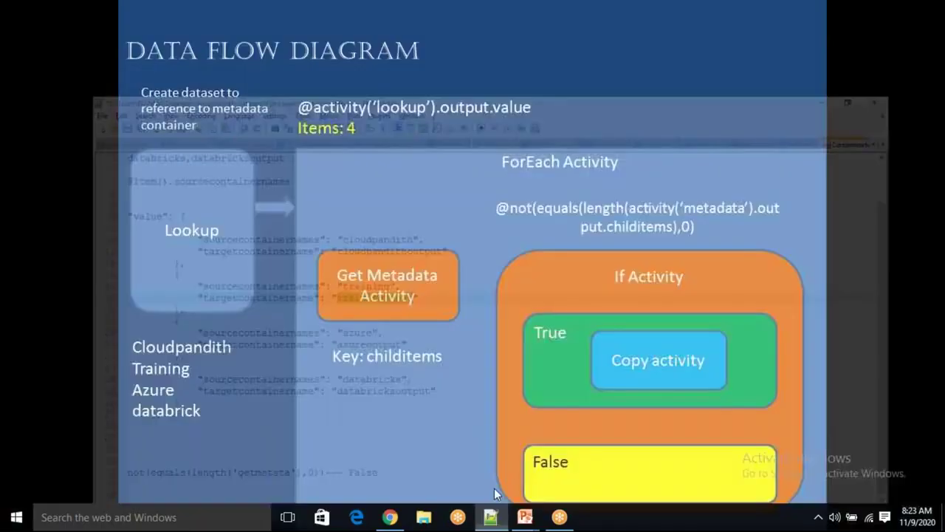
{"action": "double_click", "coordinate": [224, 169]}
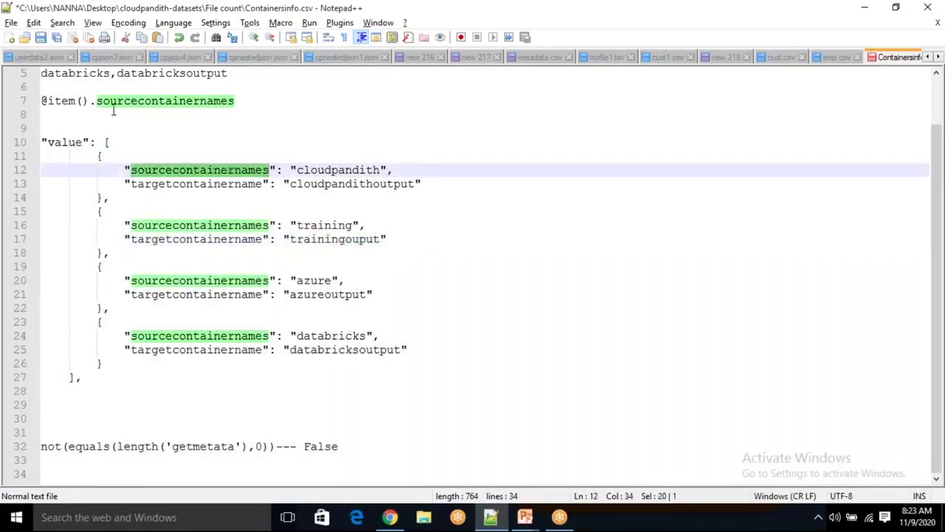
{"action": "left_click", "coordinate": [243, 100]}
{"action": "double_click", "coordinate": [236, 103]}
{"action": "left_click_drag", "start_coordinate": [236, 103], "coordinate": [42, 108]}
{"action": "key", "text": "ctrl+c"}
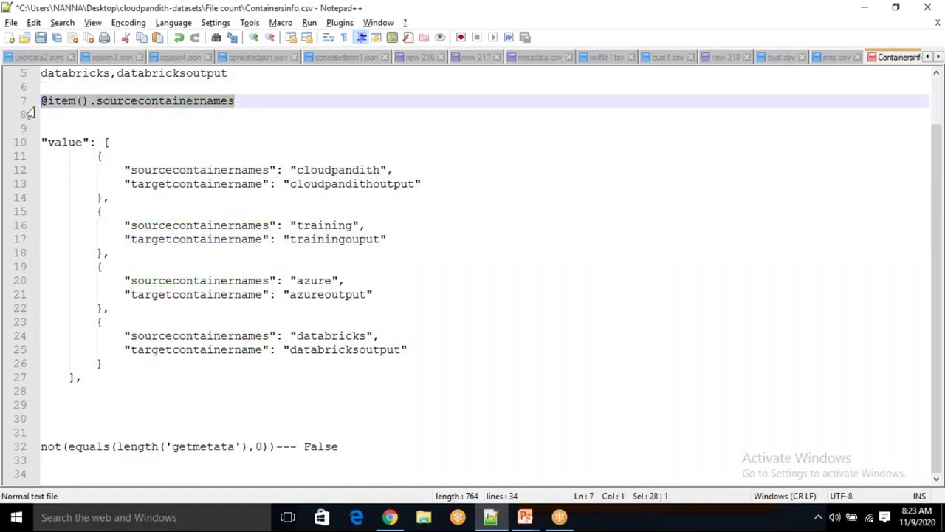
{"action": "double_click", "coordinate": [341, 170]}
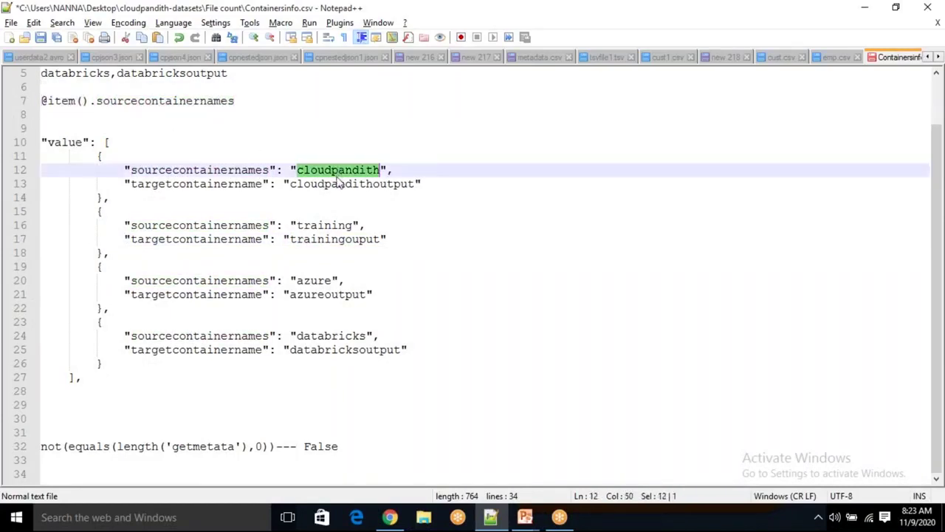
{"action": "double_click", "coordinate": [325, 225]}
Go back to Data Factory and place the cursor in the sourcecontainer Value field
{"action": "key", "text": "alt+Tab"}
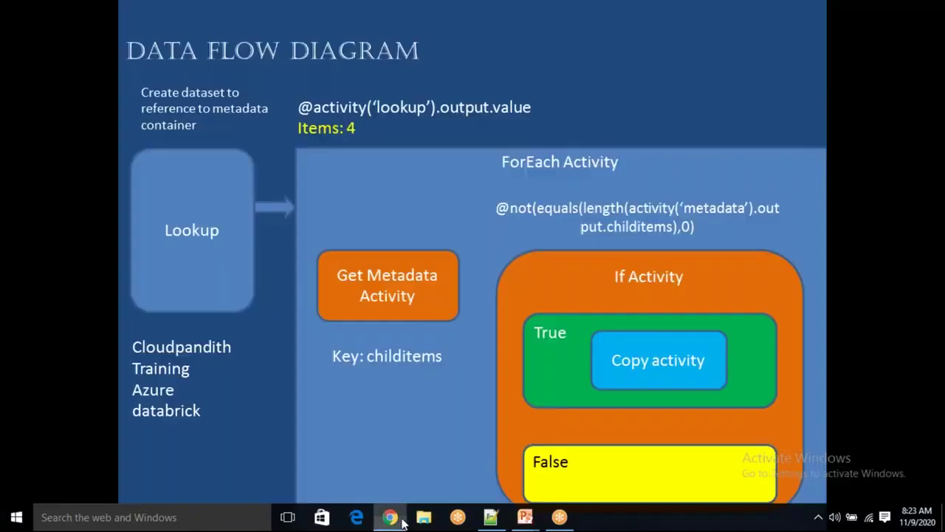
{"action": "left_click", "coordinate": [402, 521]}
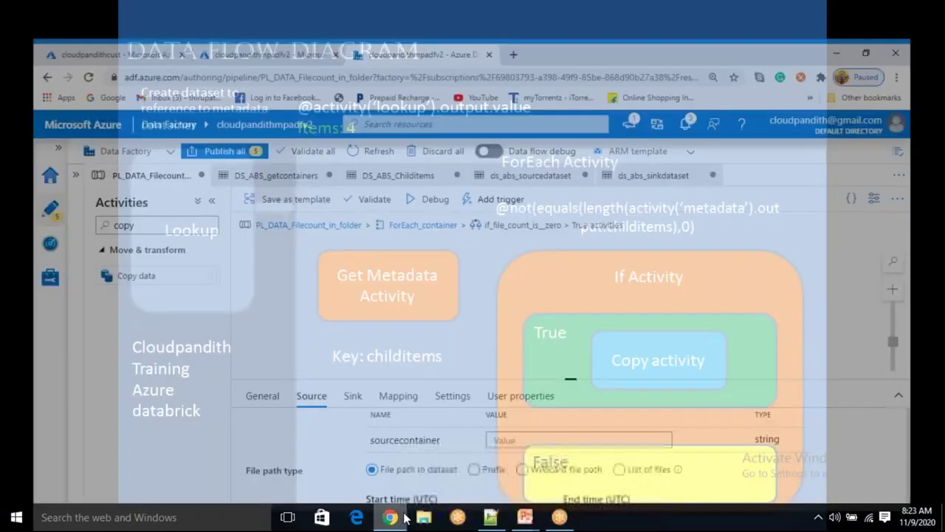
{"action": "left_click", "coordinate": [497, 427]}
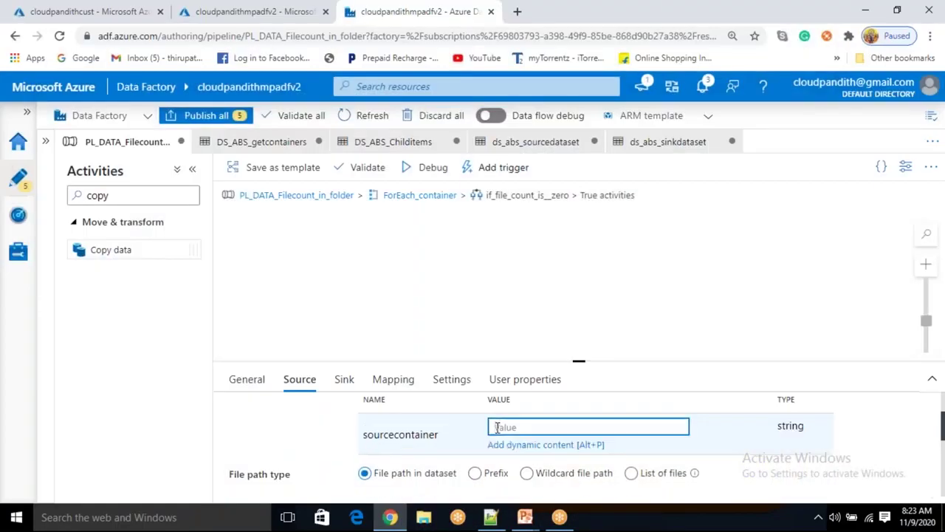
{"action": "key", "text": "ctrl+v"}
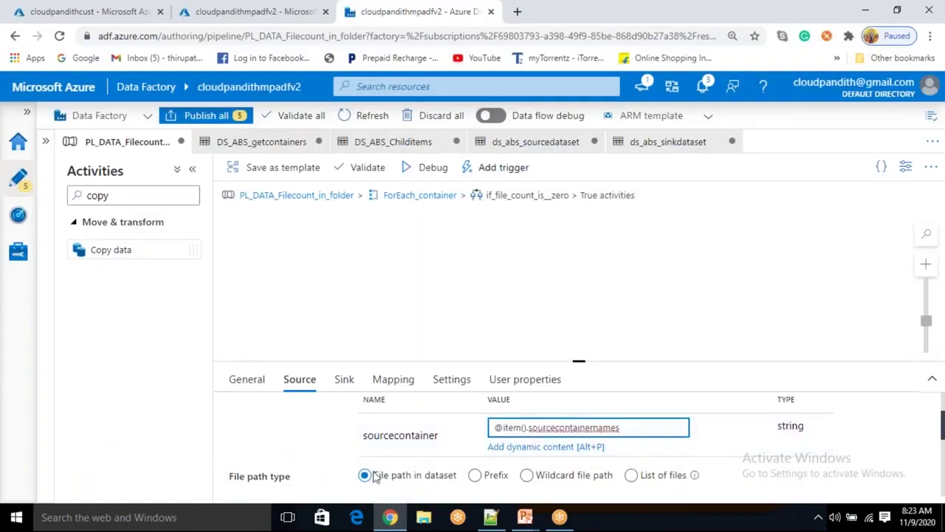
{"action": "left_click", "coordinate": [344, 379]}
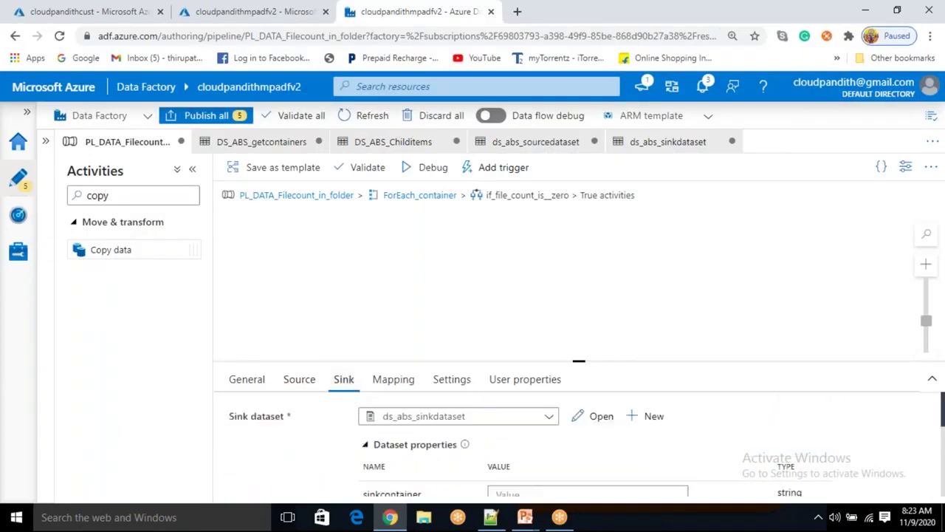
{"action": "scroll", "coordinate": [472, 436], "scroll_direction": "down", "scroll_amount": 1}
{"action": "left_click", "coordinate": [490, 517]}
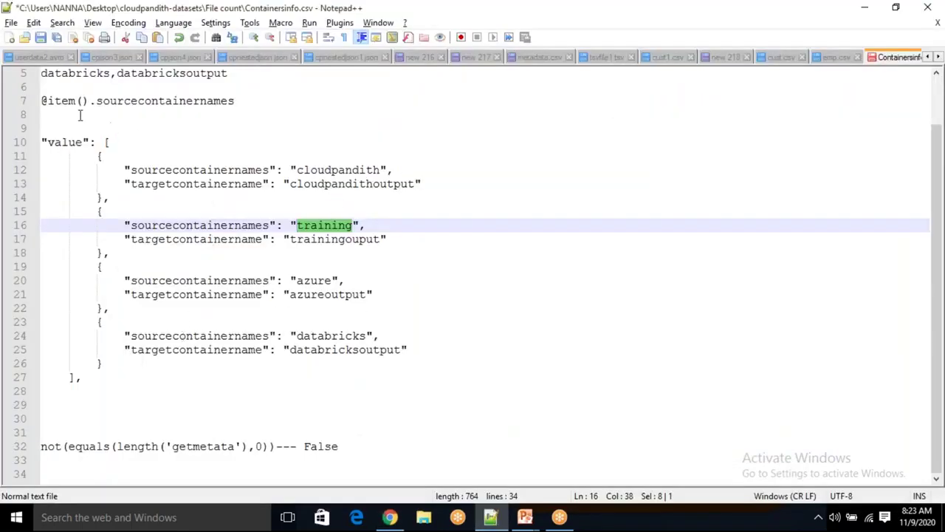
{"action": "left_click_drag", "start_coordinate": [97, 101], "coordinate": [247, 101]}
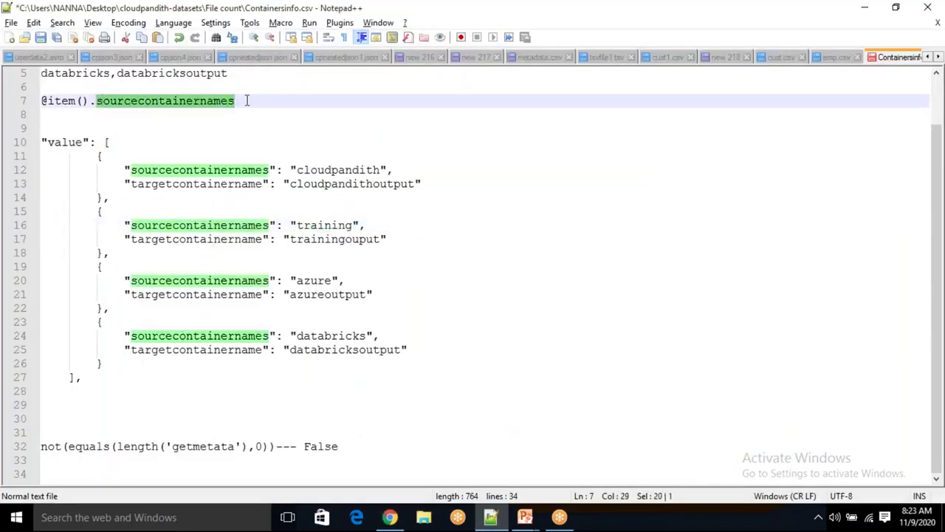
{"action": "key", "text": "Delete"}
{"action": "double_click", "coordinate": [211, 184]}
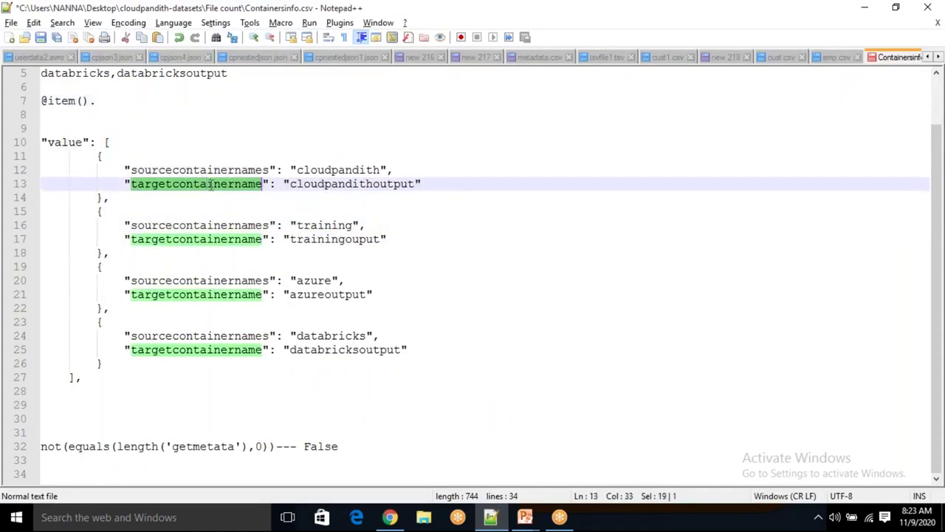
{"action": "double_click", "coordinate": [219, 242]}
{"action": "key", "text": "ctrl+c"}
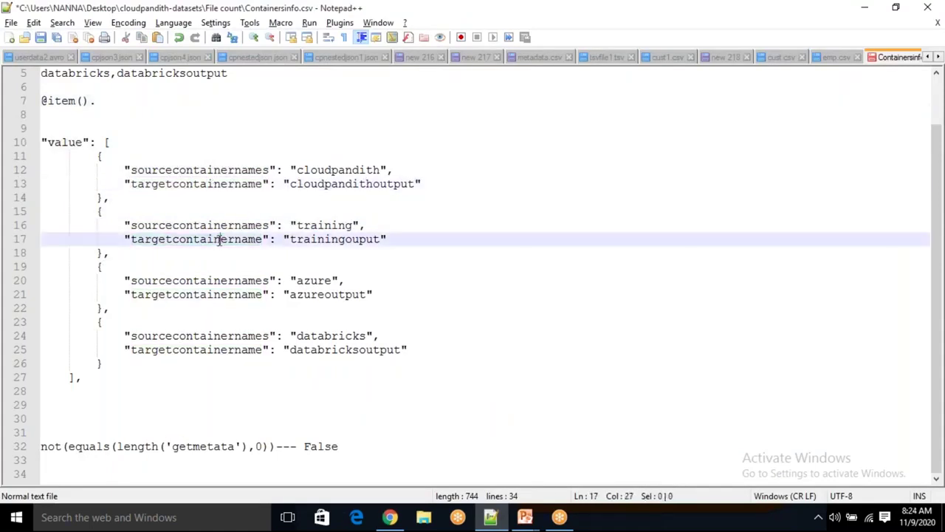
{"action": "left_click", "coordinate": [115, 98]}
{"action": "key", "text": "ctrl+v"}
{"action": "left_click_drag", "start_coordinate": [228, 101], "coordinate": [35, 101]}
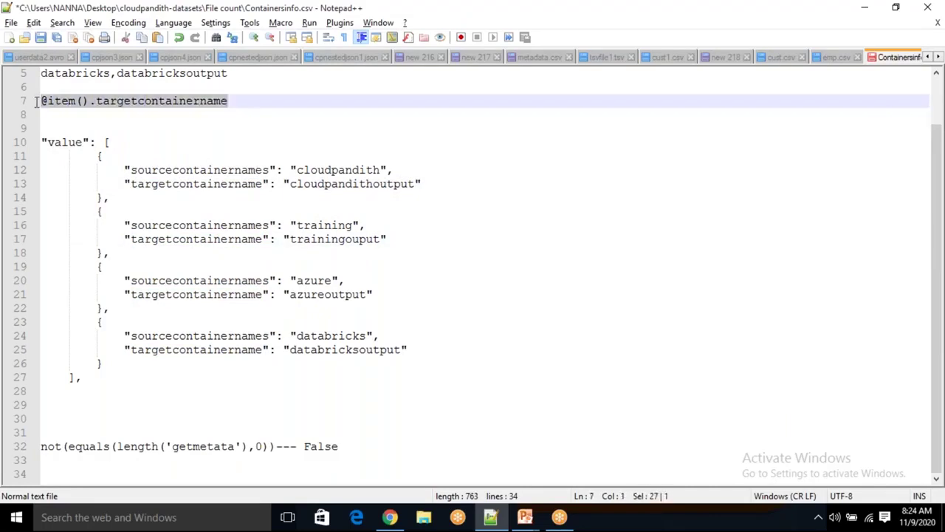
{"action": "key", "text": "alt+Tab"}
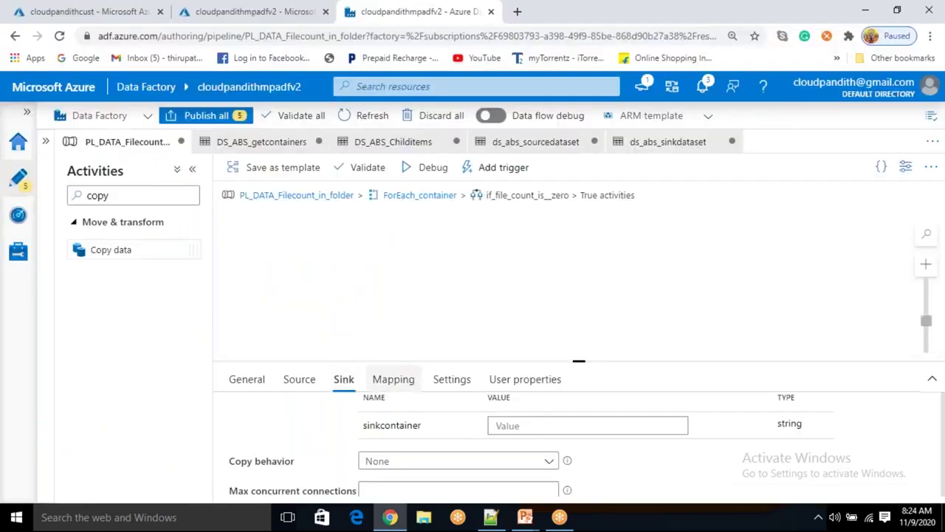
{"action": "left_click", "coordinate": [505, 424]}
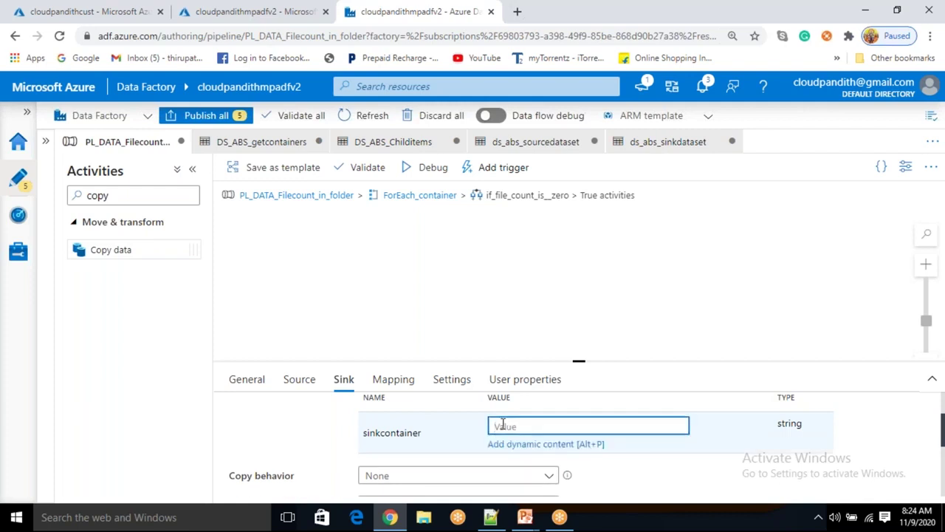
{"action": "type", "text": "@item().targetcontainername"}
{"action": "left_click", "coordinate": [369, 303]}
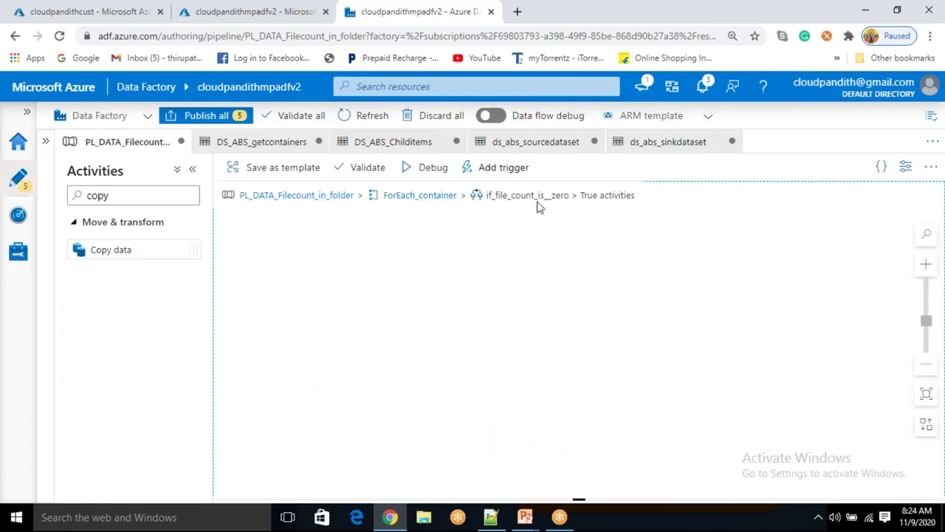
Go up to ForEach_container, reopen the True branch and tidy the canvas layout
{"action": "key", "text": "shift+Tab"}
{"action": "key", "text": "Return"}
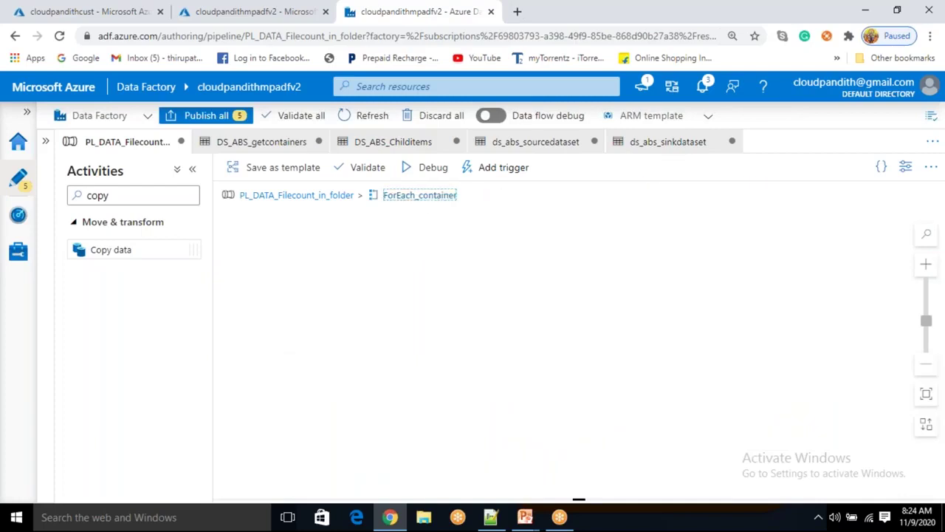
{"action": "left_click", "coordinate": [717, 243]}
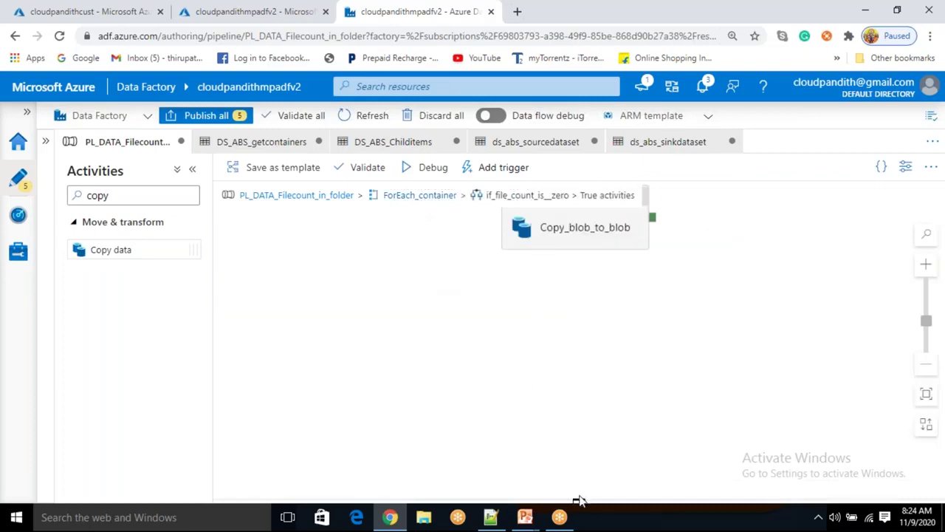
{"action": "left_click", "coordinate": [579, 369]}
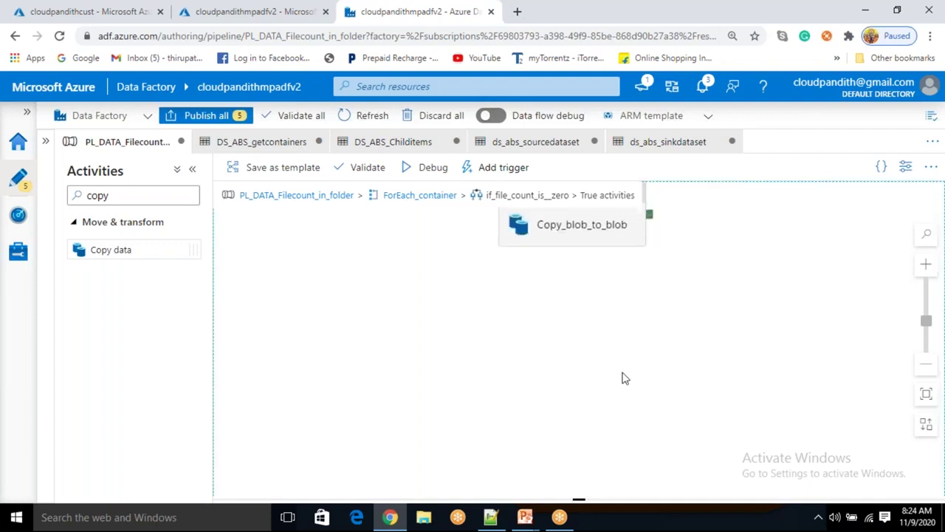
{"action": "mouse_move", "coordinate": [926, 320]}
{"action": "left_mouse_down"}
{"action": "mouse_move", "coordinate": [926, 344]}
{"action": "mouse_move", "coordinate": [924, 308]}
{"action": "mouse_move", "coordinate": [924, 330]}
{"action": "left_mouse_up"}
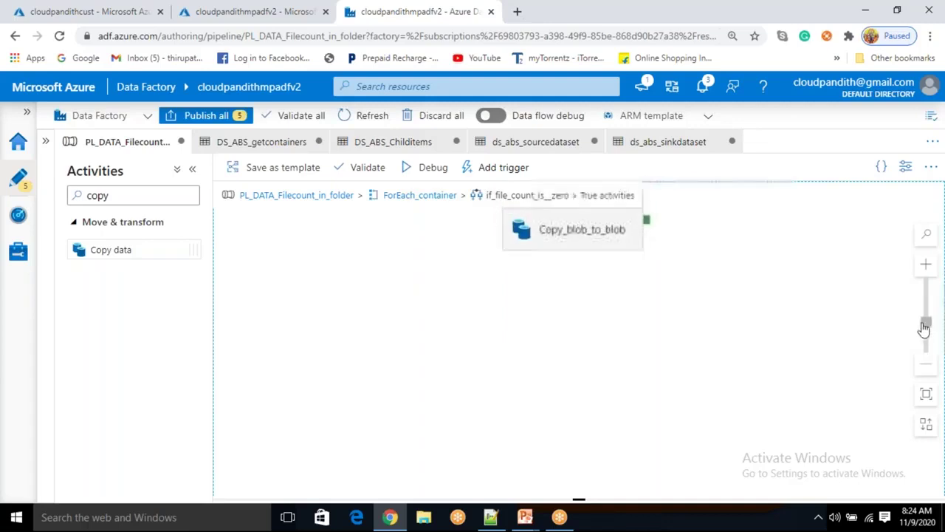
{"action": "left_click", "coordinate": [927, 429]}
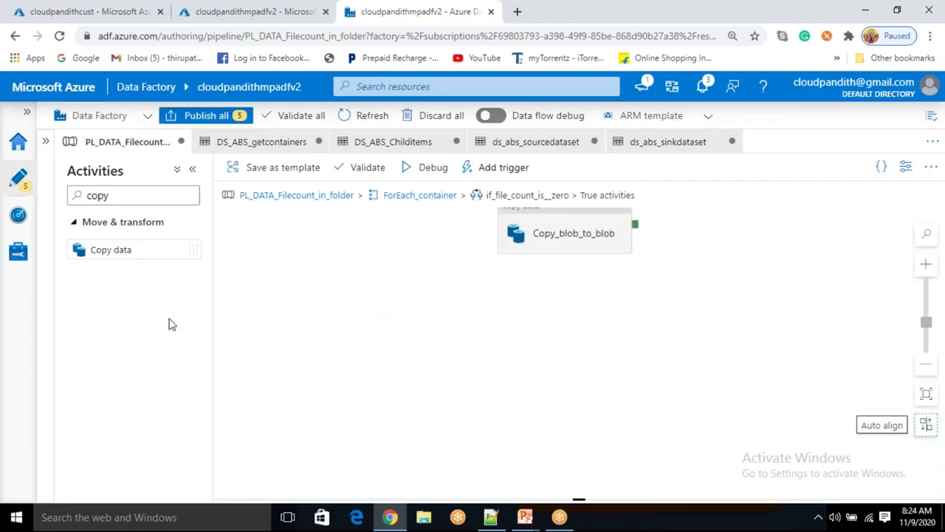
{"action": "key", "text": "ctrl+plus"}
{"action": "key", "text": "ctrl+minus"}
{"action": "key", "text": "ctrl+minus"}
{"action": "key", "text": "ctrl+minus"}
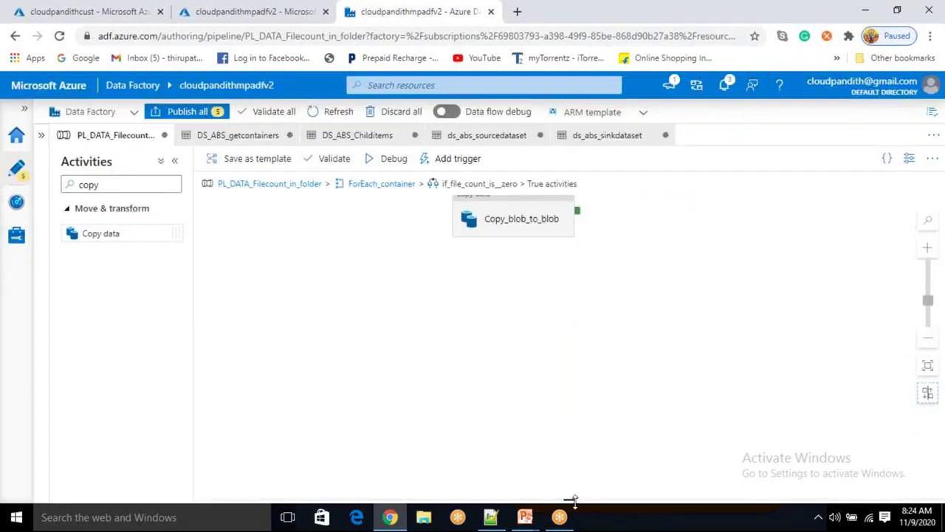
{"action": "left_click", "coordinate": [582, 473]}
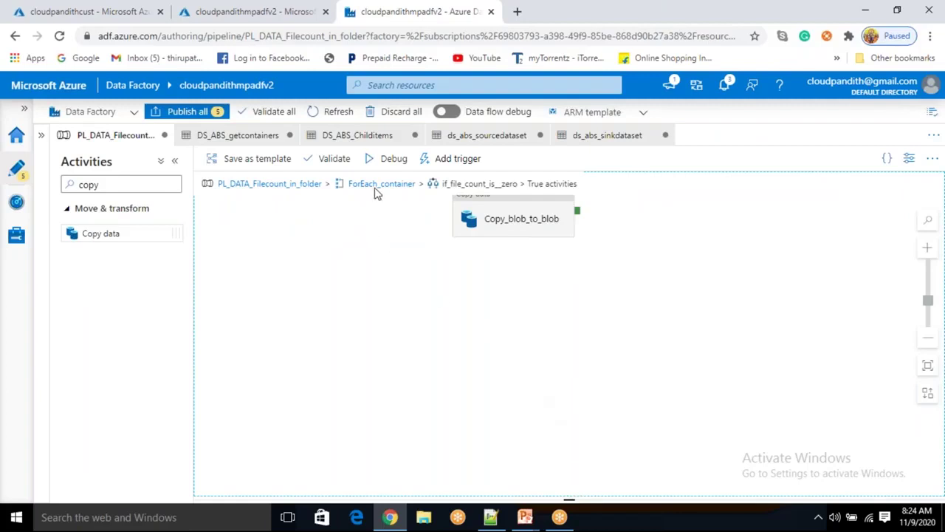
Navigate from ForEach_container into the True activities and select Copy_blob_to_blob's properties
{"action": "left_click", "coordinate": [399, 186]}
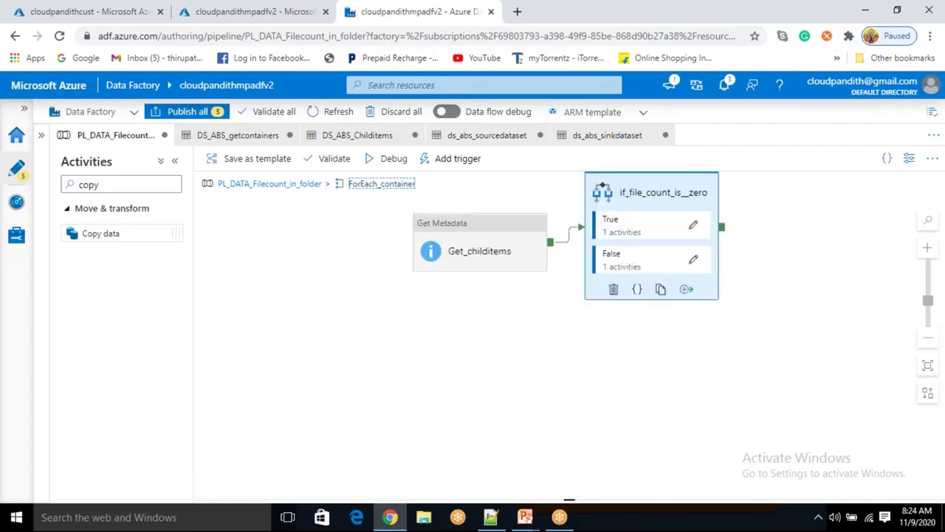
{"action": "left_click_drag", "start_coordinate": [570, 499], "coordinate": [464, 356]}
{"action": "left_click_drag", "start_coordinate": [567, 376], "coordinate": [566, 316]}
{"action": "left_click", "coordinate": [691, 225]}
{"action": "left_click", "coordinate": [572, 212]}
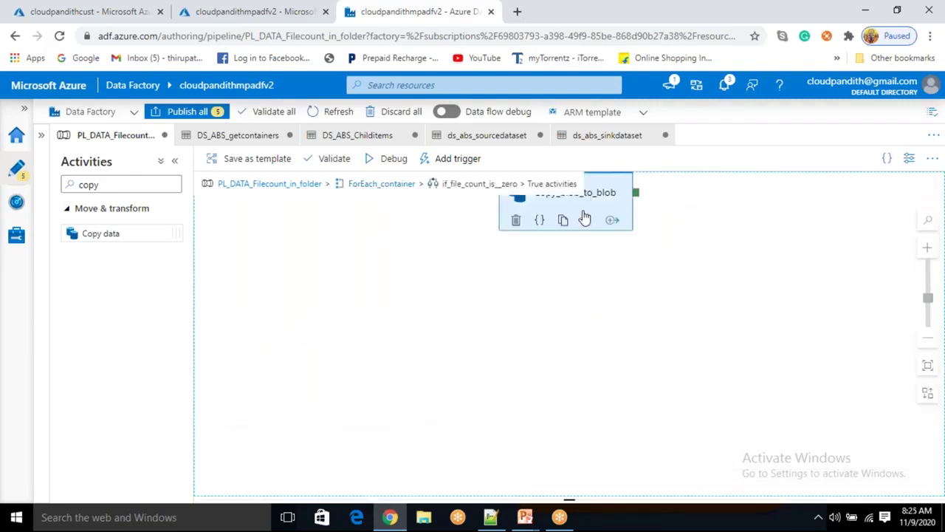
{"action": "left_click", "coordinate": [604, 198]}
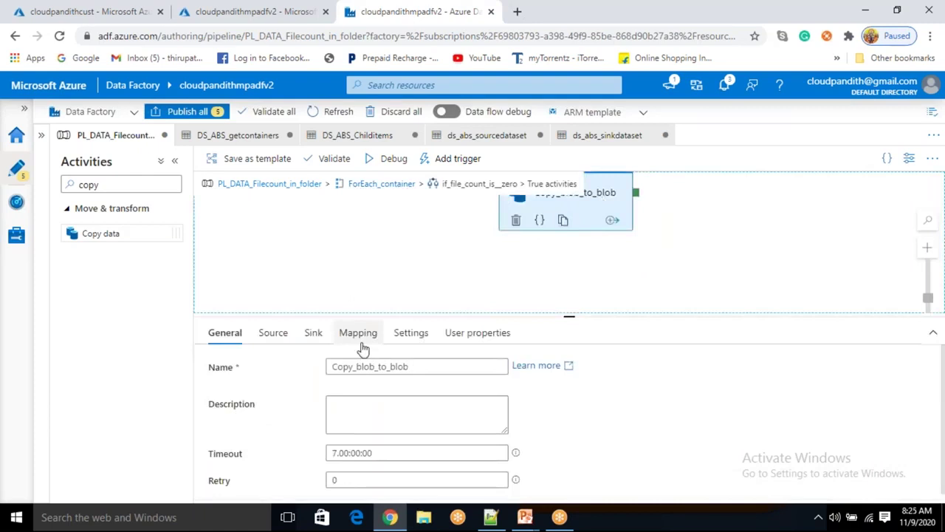
In Copy_blob_to_blob's Source settings, switch the file path type to Wildcard file path
{"action": "left_click_drag", "start_coordinate": [613, 200], "coordinate": [608, 239]}
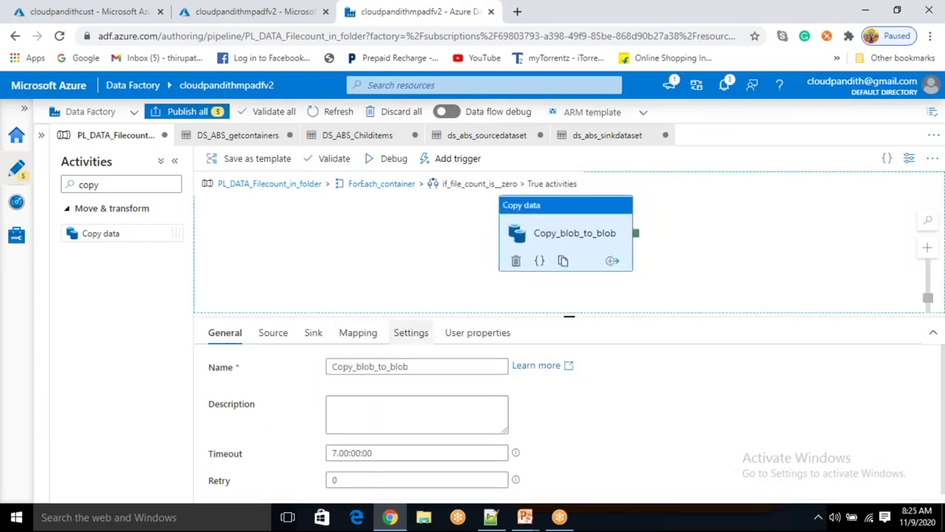
{"action": "left_click", "coordinate": [276, 333]}
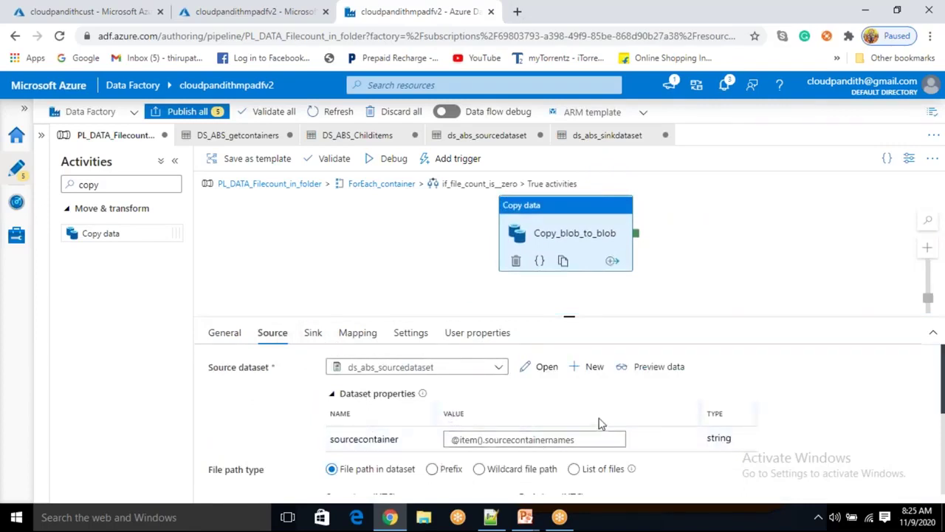
{"action": "scroll", "coordinate": [546, 438], "scroll_direction": "down", "scroll_amount": 1}
{"action": "scroll", "coordinate": [517, 413], "scroll_direction": "down", "scroll_amount": 2}
{"action": "scroll", "coordinate": [477, 399], "scroll_direction": "up", "scroll_amount": 2}
{"action": "left_click", "coordinate": [479, 399]}
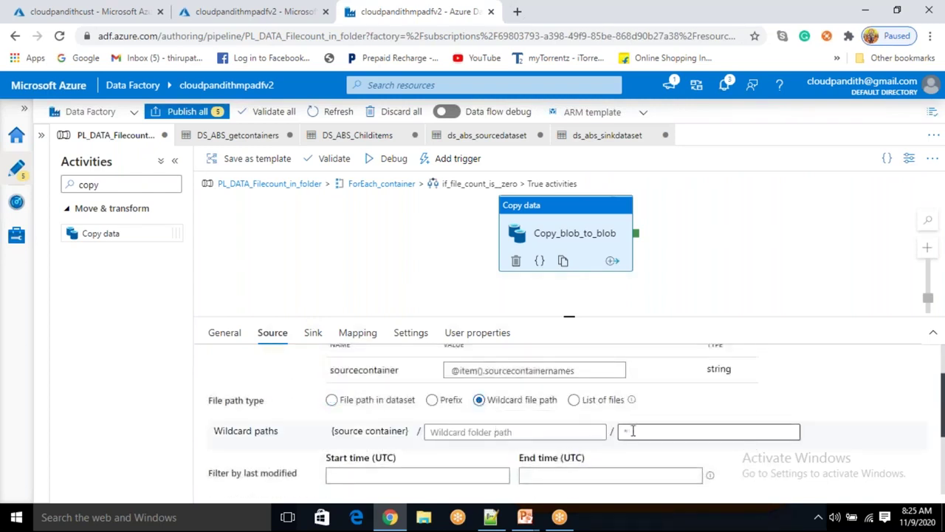
Enter a wildcard file name pattern (*.csv), then review the Sink settings and return to Source
{"action": "left_click", "coordinate": [643, 431]}
{"action": "type", "text": "*.csv"}
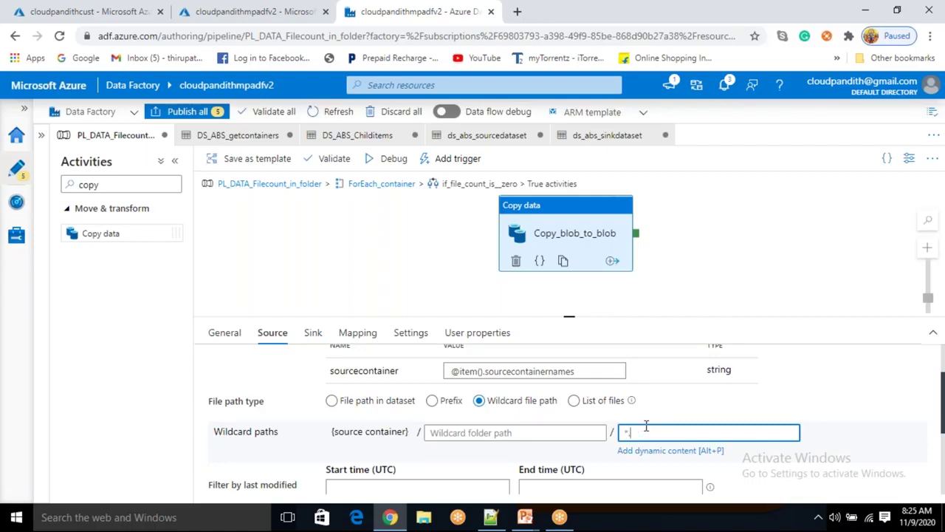
{"action": "type", "text": "json"}
{"action": "key", "text": "BackSpace"}
{"action": "key", "text": "BackSpace"}
{"action": "key", "text": "BackSpace"}
{"action": "scroll", "coordinate": [509, 376], "scroll_direction": "down", "scroll_amount": 1}
{"action": "scroll", "coordinate": [358, 429], "scroll_direction": "down", "scroll_amount": 2}
{"action": "scroll", "coordinate": [359, 428], "scroll_direction": "up", "scroll_amount": 4}
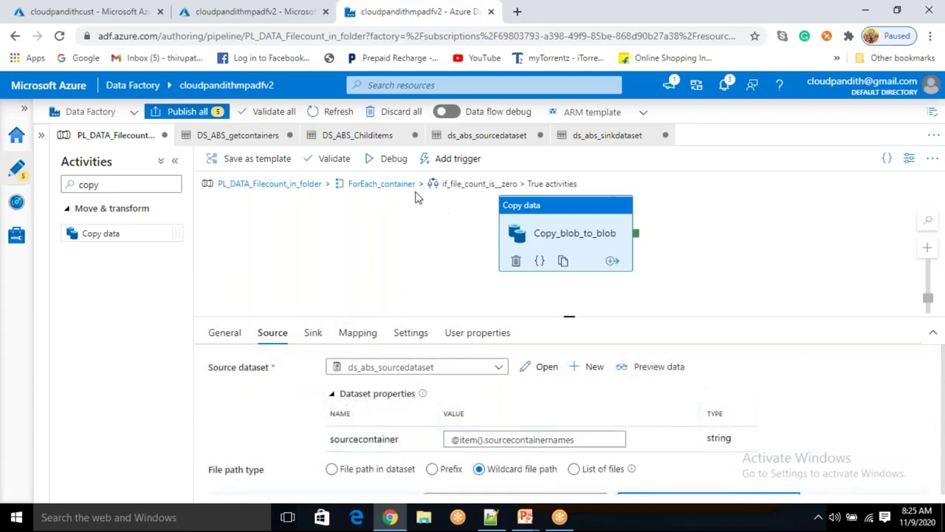
{"action": "left_click", "coordinate": [313, 336]}
{"action": "left_click", "coordinate": [287, 338]}
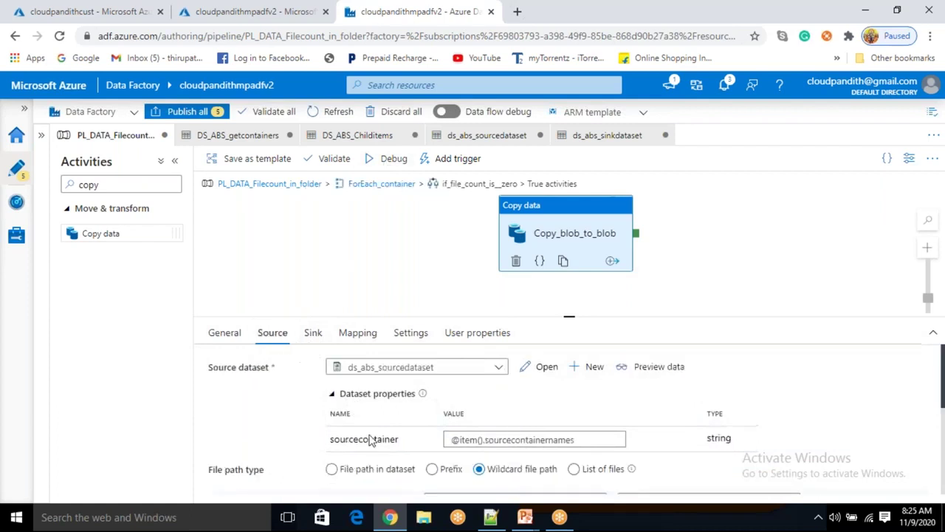
{"action": "left_click", "coordinate": [491, 518]}
{"action": "double_click", "coordinate": [333, 171]}
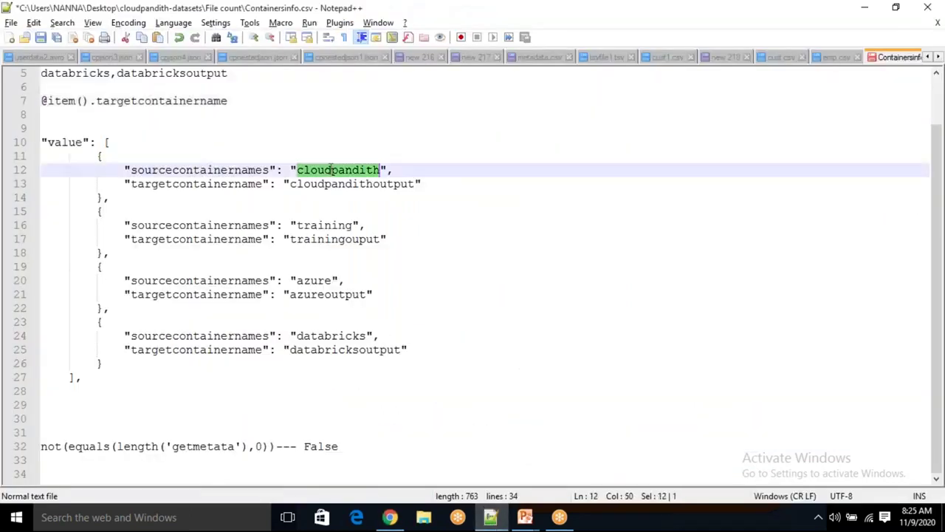
{"action": "double_click", "coordinate": [333, 226]}
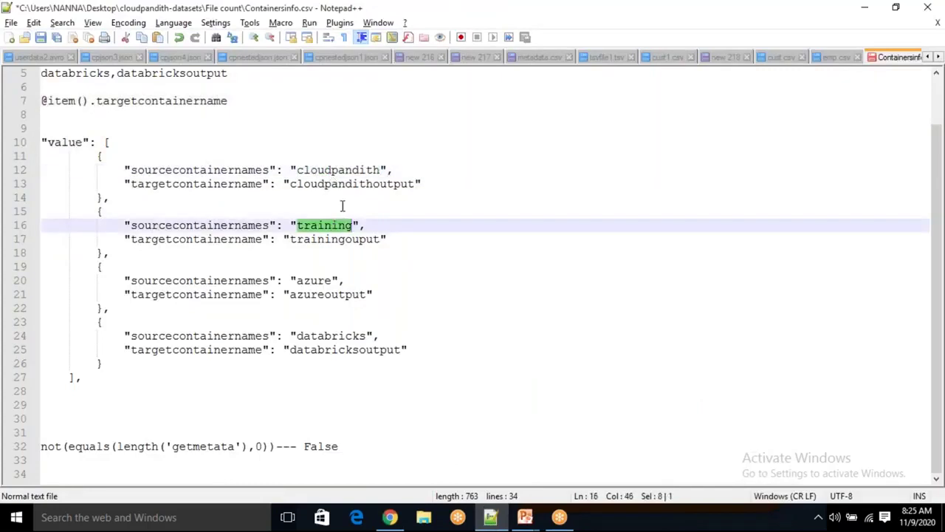
{"action": "left_click", "coordinate": [353, 185]}
{"action": "double_click", "coordinate": [353, 184]}
{"action": "double_click", "coordinate": [359, 170]}
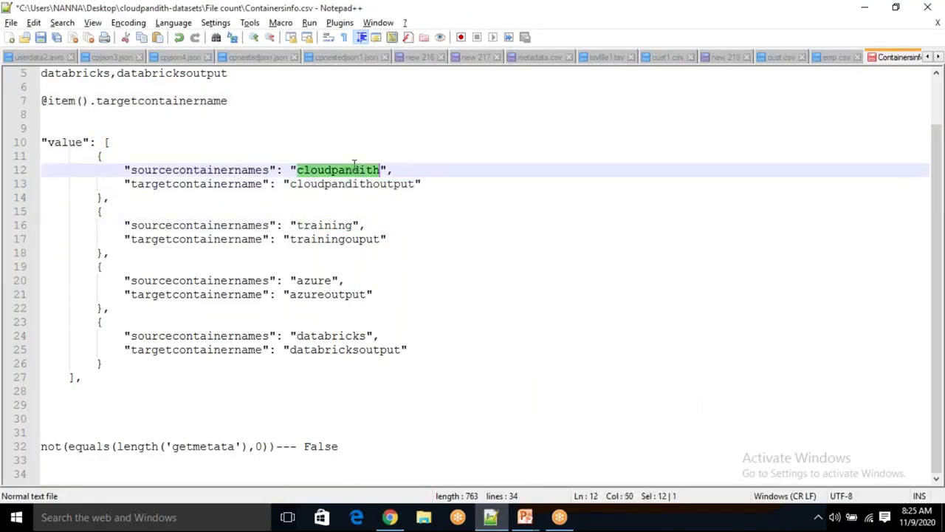
{"action": "double_click", "coordinate": [359, 184]}
{"action": "left_click", "coordinate": [360, 170]}
{"action": "double_click", "coordinate": [359, 170]}
{"action": "left_click", "coordinate": [361, 184]}
{"action": "double_click", "coordinate": [362, 184]}
{"action": "left_click", "coordinate": [332, 226]}
{"action": "double_click", "coordinate": [331, 226]}
{"action": "left_click", "coordinate": [350, 239]}
{"action": "double_click", "coordinate": [350, 238]}
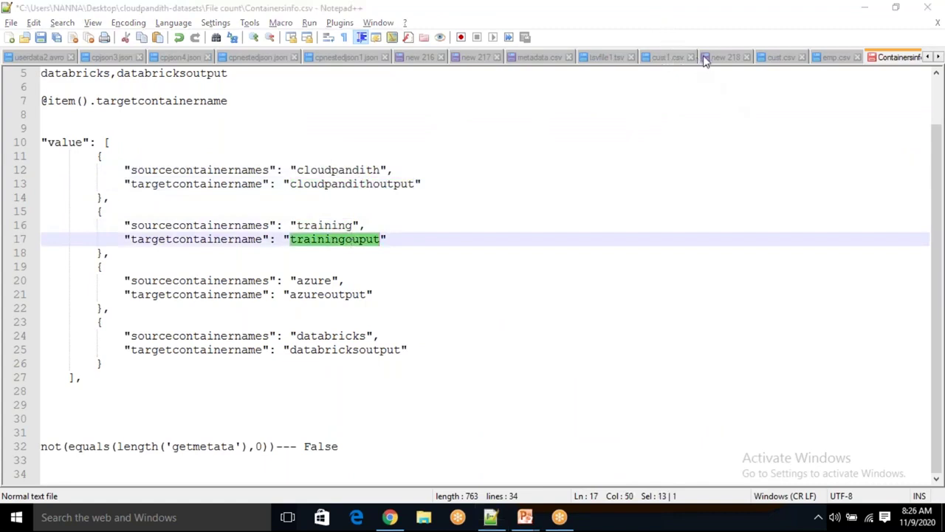
{"action": "left_click", "coordinate": [390, 517]}
{"action": "mouse_move", "coordinate": [525, 518]}
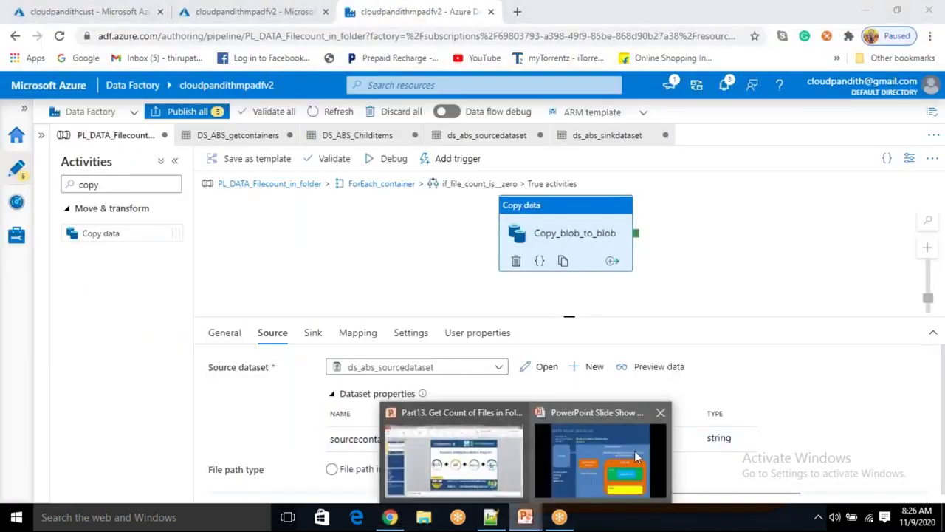
{"action": "left_click", "coordinate": [626, 429]}
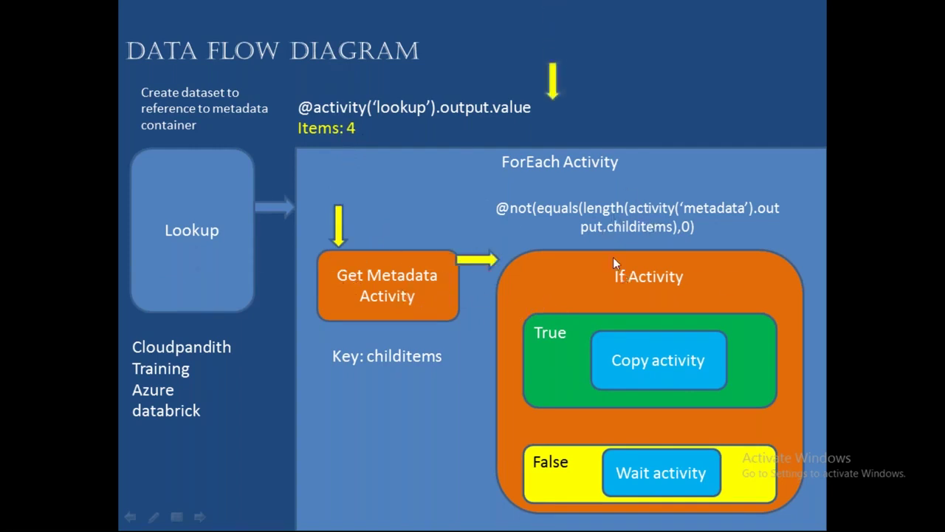
{"action": "key", "text": "alt+Tab"}
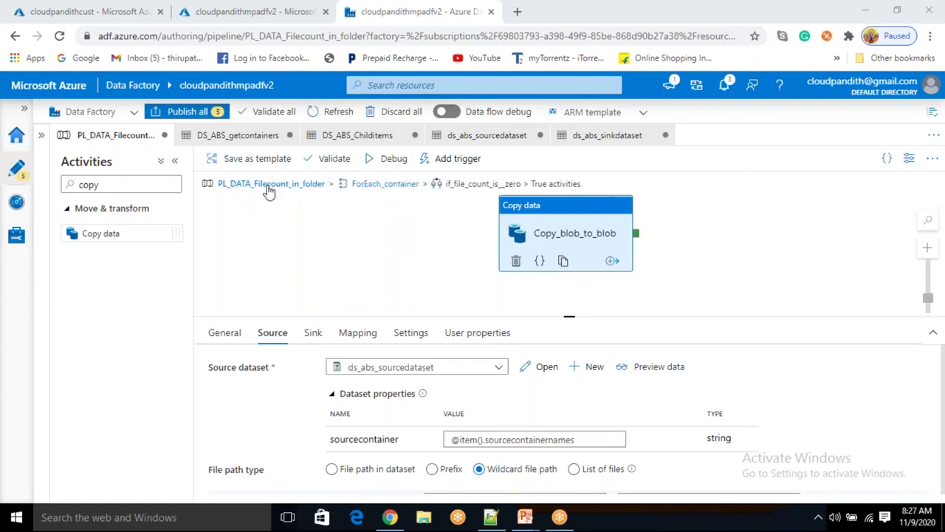
Publish all pending changes, then trigger the pipeline to run now
{"action": "left_click", "coordinate": [195, 113]}
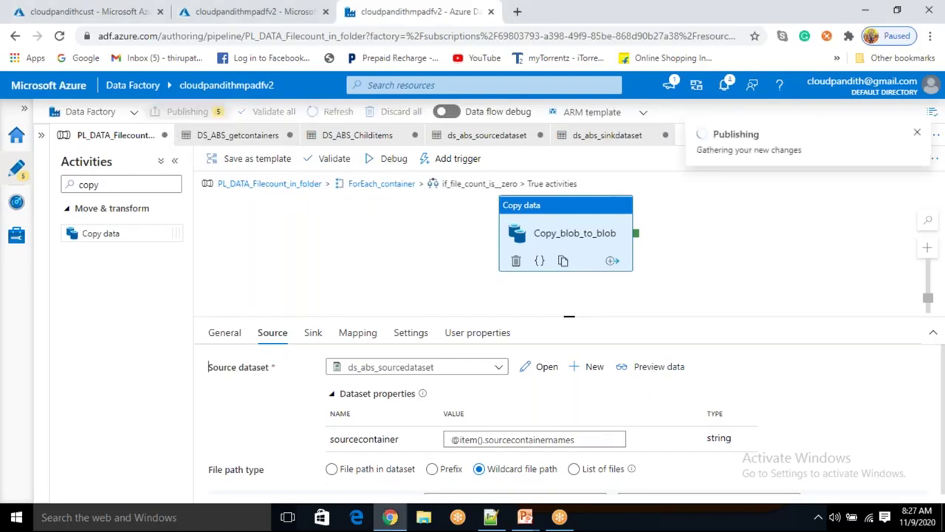
{"action": "left_click", "coordinate": [553, 484]}
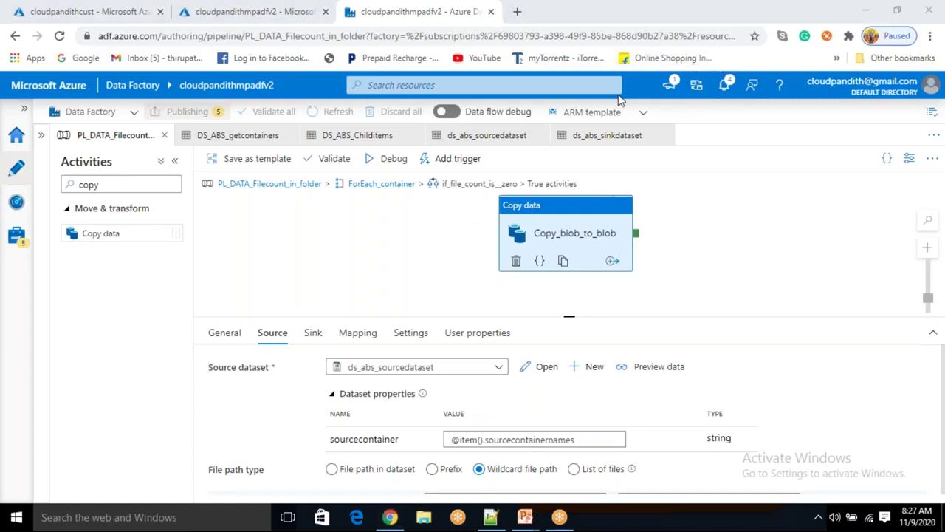
{"action": "left_click", "coordinate": [452, 159]}
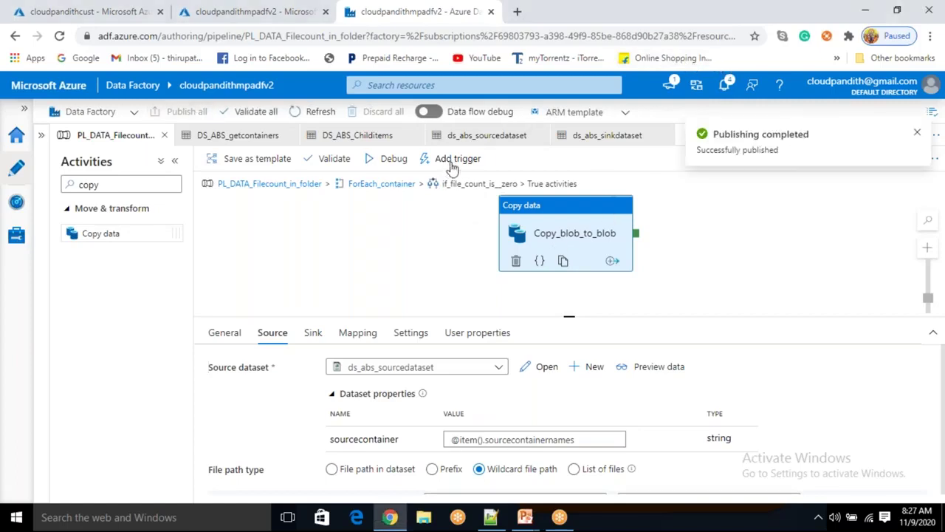
{"action": "left_click", "coordinate": [454, 183]}
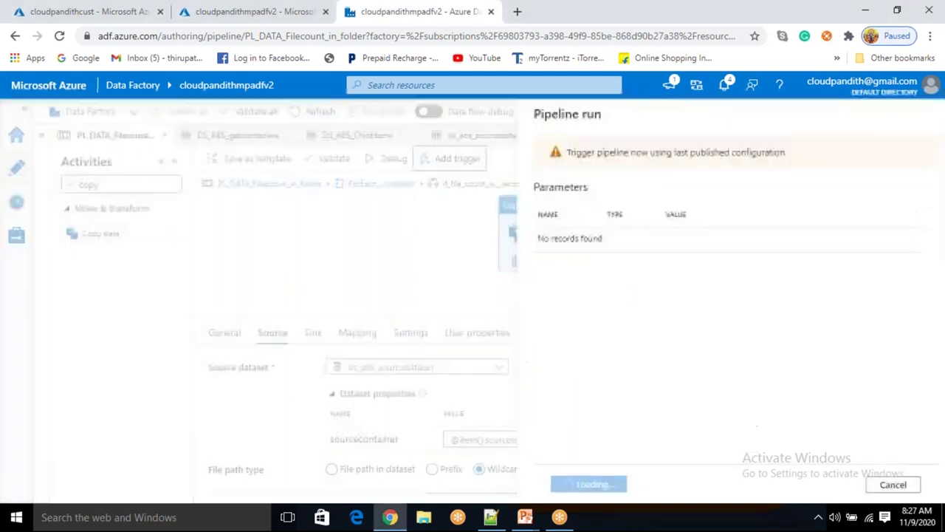
{"action": "left_click", "coordinate": [585, 486]}
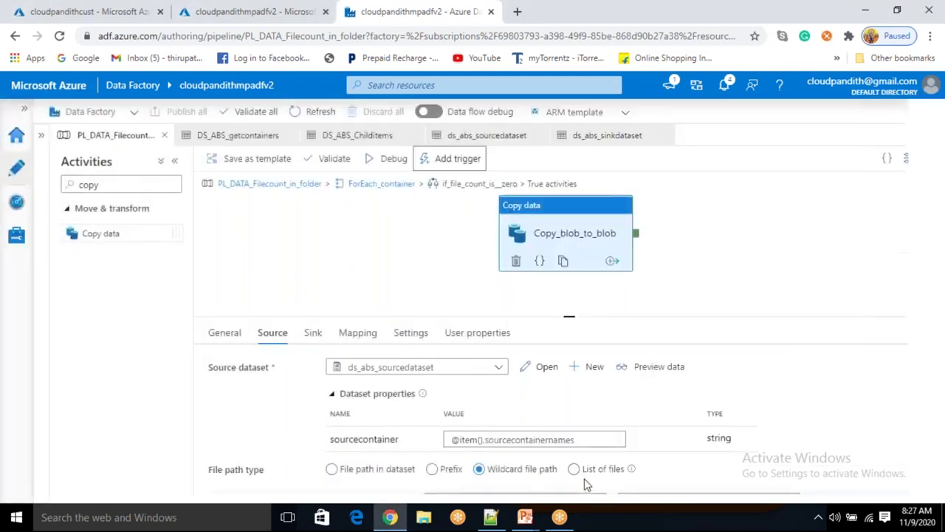
Open the debug run's activity runs; inspect Lookup_get_container_list output and ForEach_container input
{"action": "left_click", "coordinate": [15, 210]}
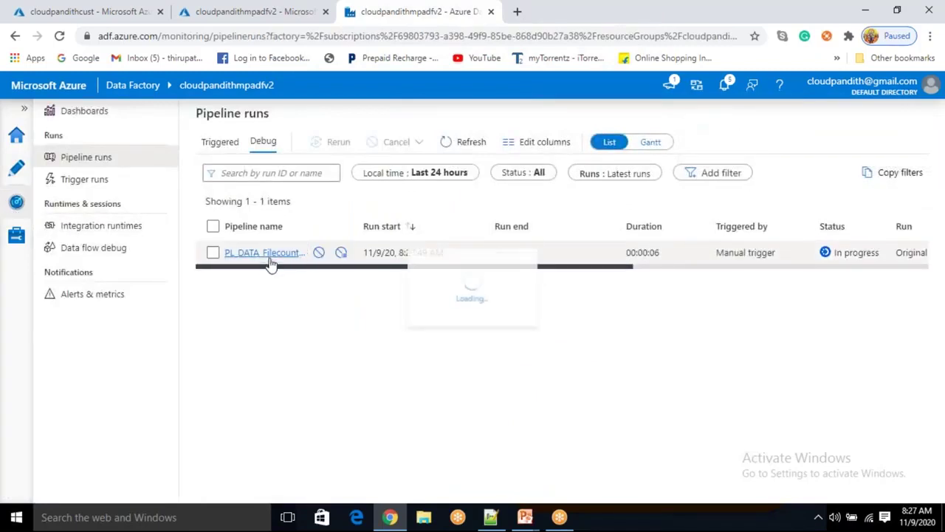
{"action": "left_click", "coordinate": [267, 255]}
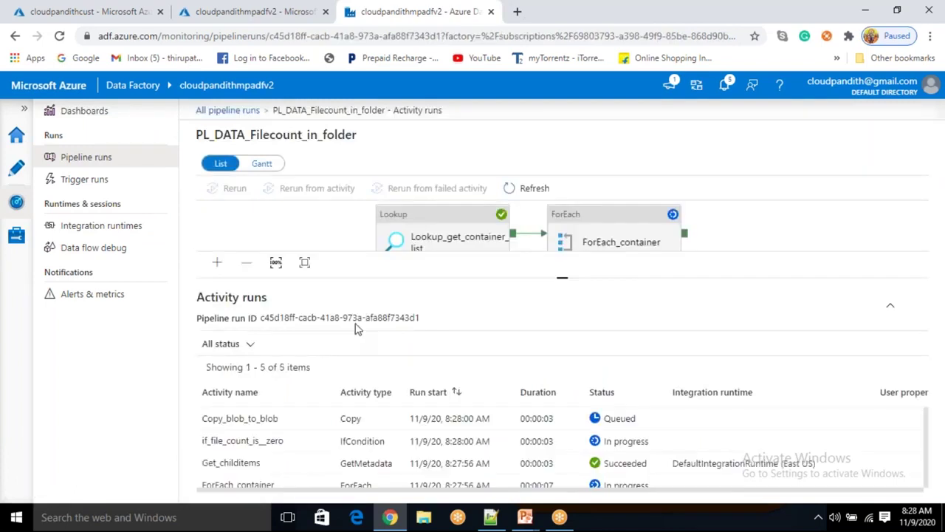
{"action": "scroll", "coordinate": [316, 480], "scroll_direction": "down", "scroll_amount": 2}
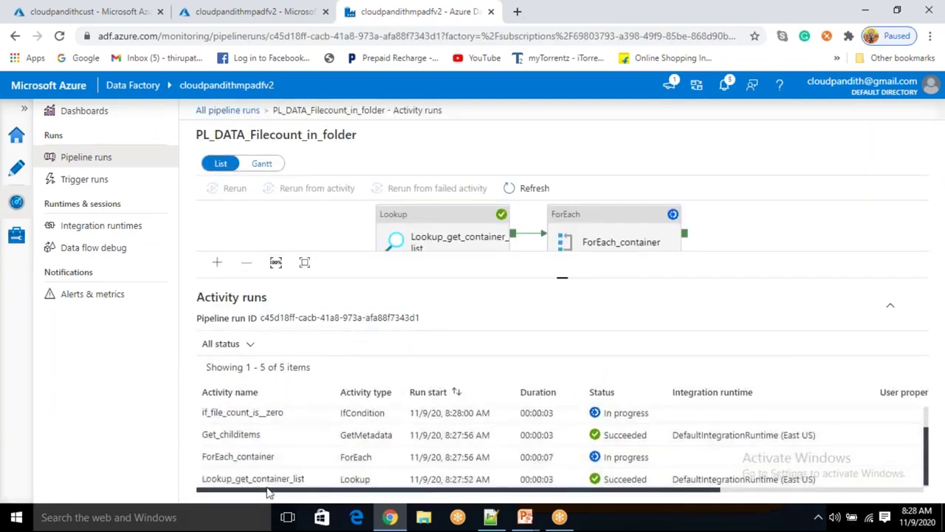
{"action": "left_click", "coordinate": [318, 476]}
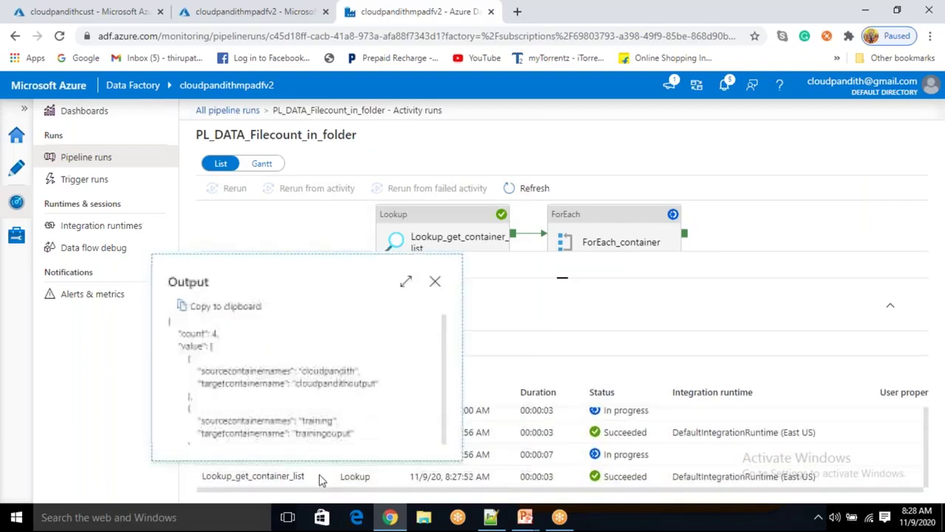
{"action": "left_click_drag", "start_coordinate": [180, 344], "coordinate": [200, 420]}
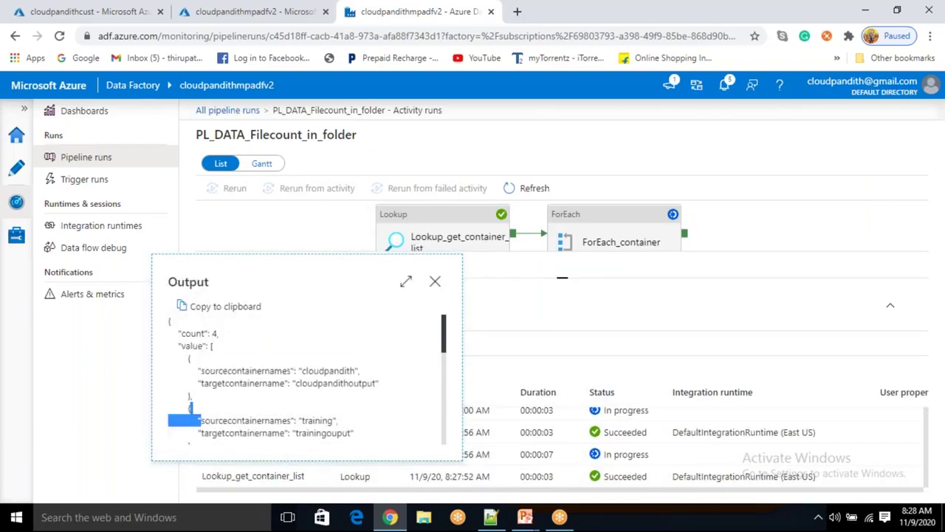
{"action": "left_click", "coordinate": [435, 281]}
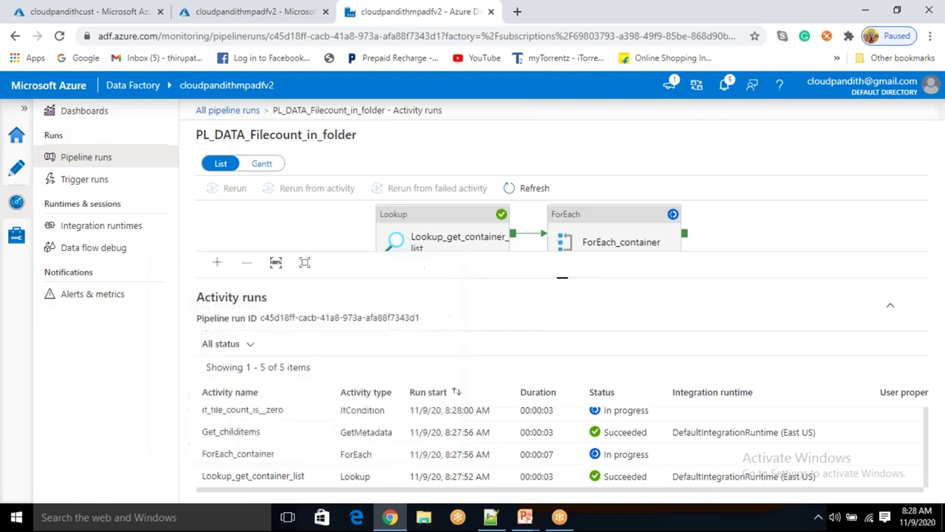
{"action": "left_click", "coordinate": [322, 456]}
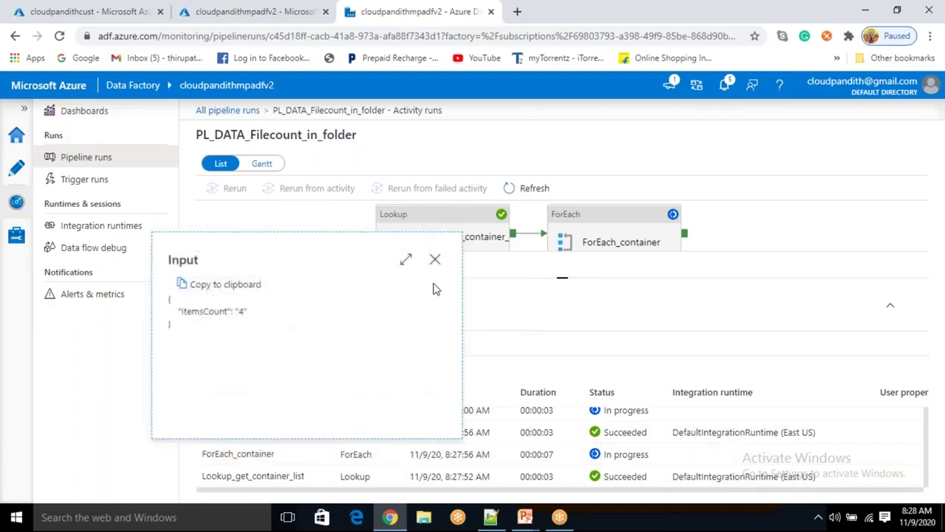
{"action": "left_click", "coordinate": [435, 259]}
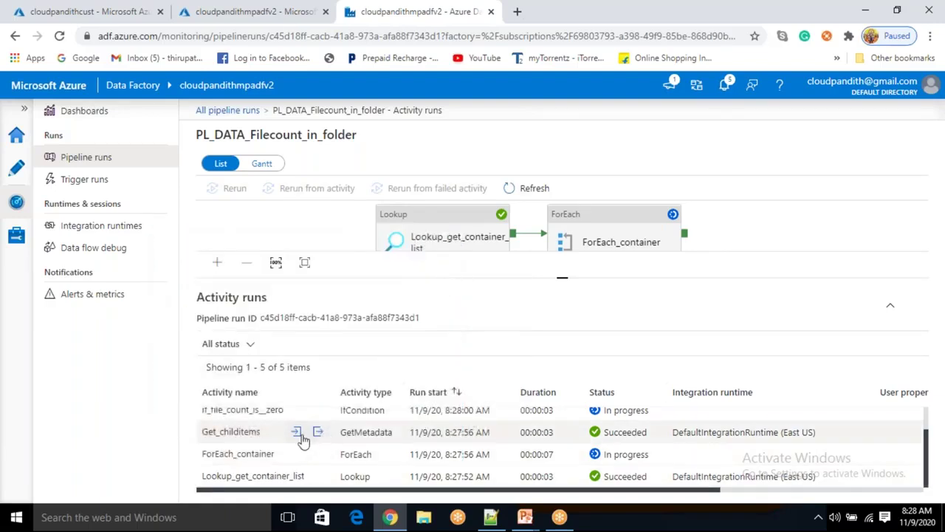
{"action": "scroll", "coordinate": [299, 437], "scroll_direction": "up", "scroll_amount": 1}
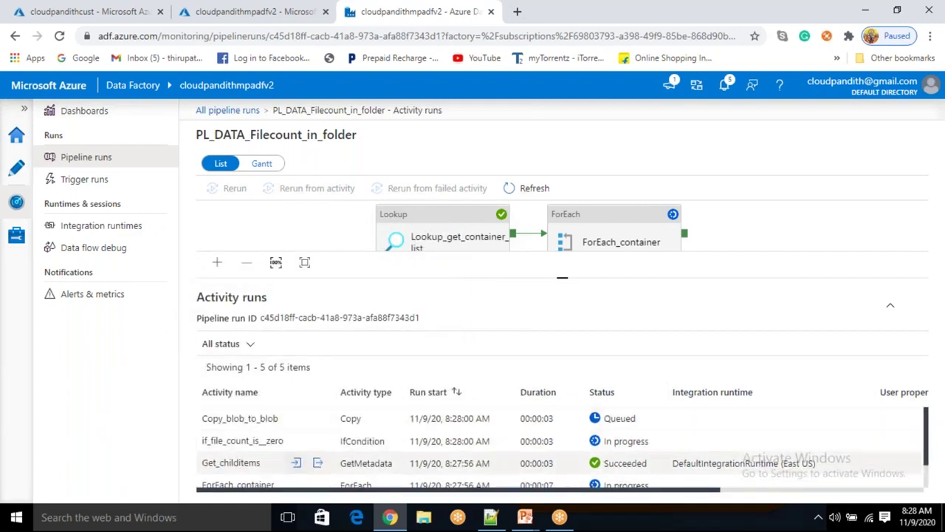
Inspect Get_childitems inputs (cloudpandith, azure) and Copy_blob_to_blob input, refreshing progress
{"action": "left_click", "coordinate": [296, 463]}
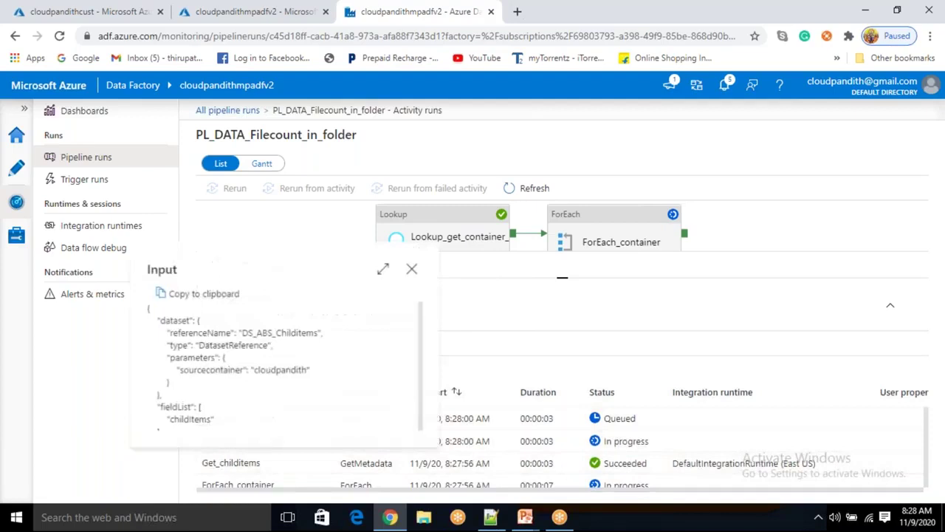
{"action": "double_click", "coordinate": [264, 370]}
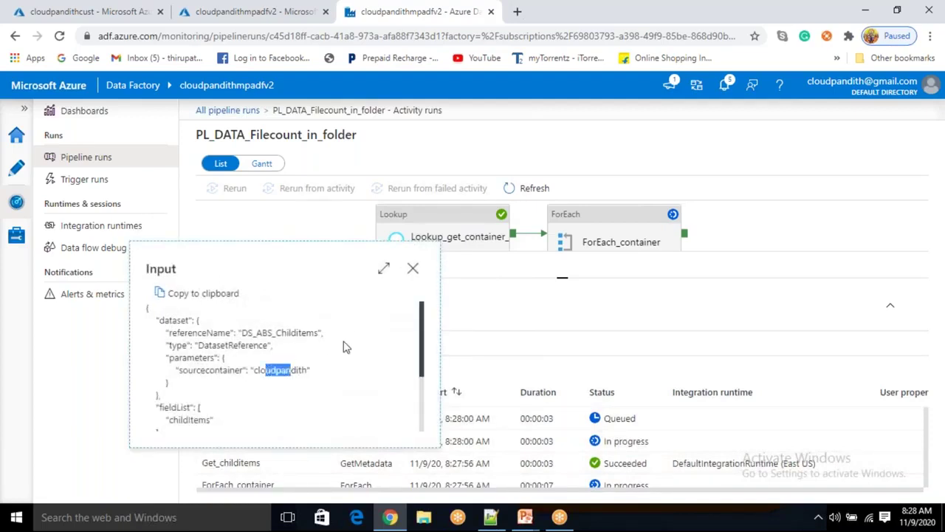
{"action": "left_click", "coordinate": [413, 268]}
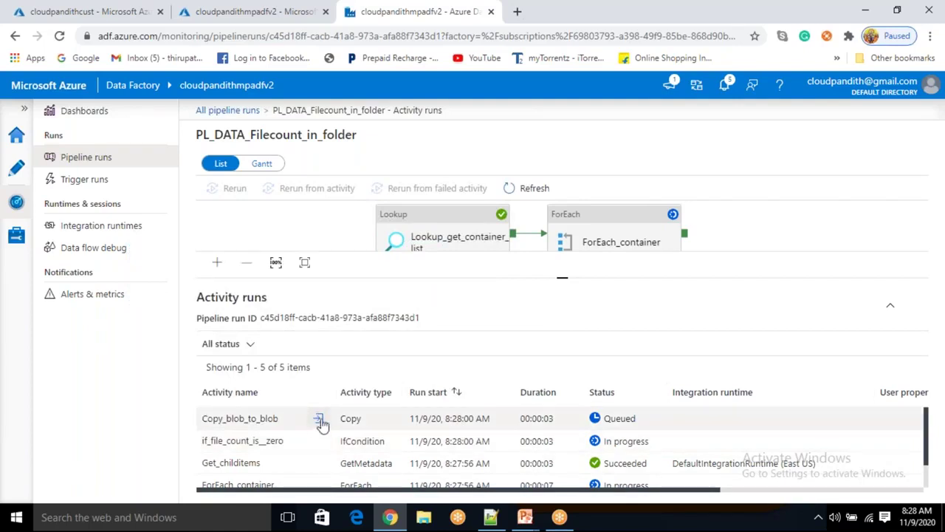
{"action": "left_click", "coordinate": [319, 420]}
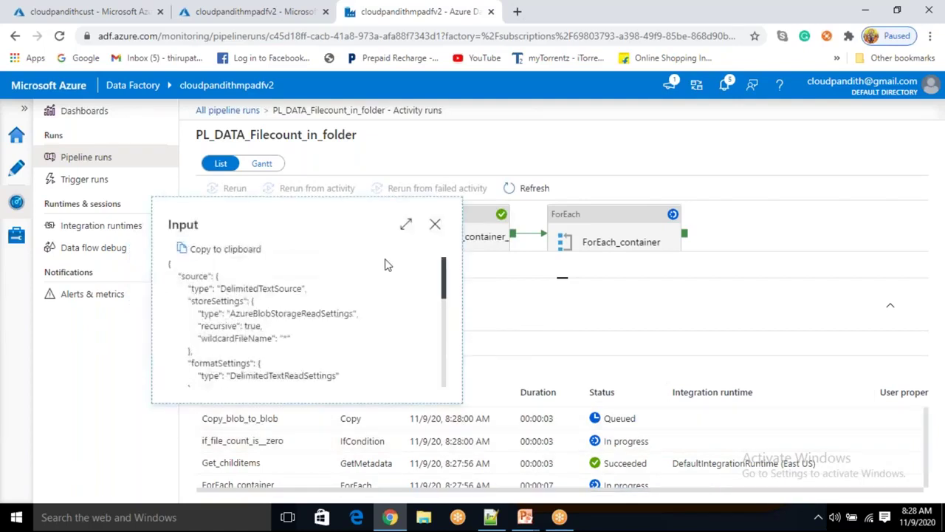
{"action": "left_click", "coordinate": [435, 224]}
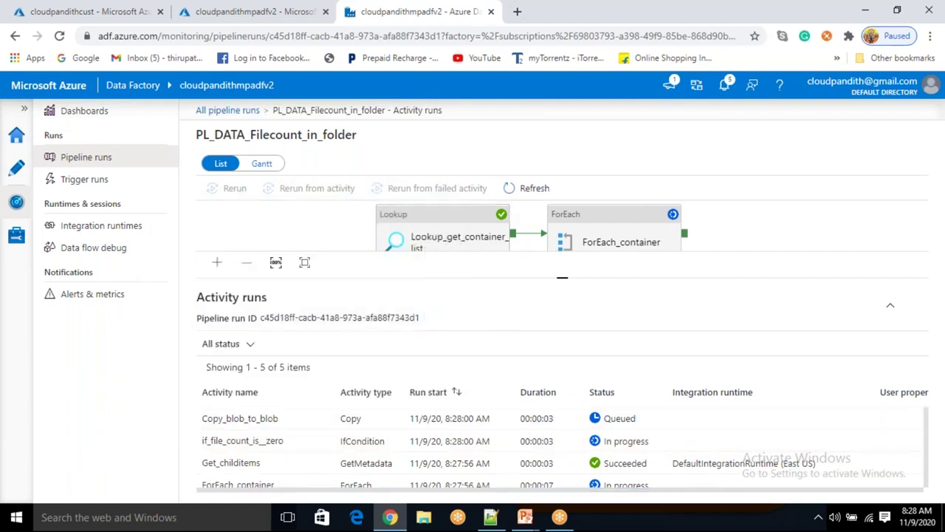
{"action": "left_click", "coordinate": [525, 191]}
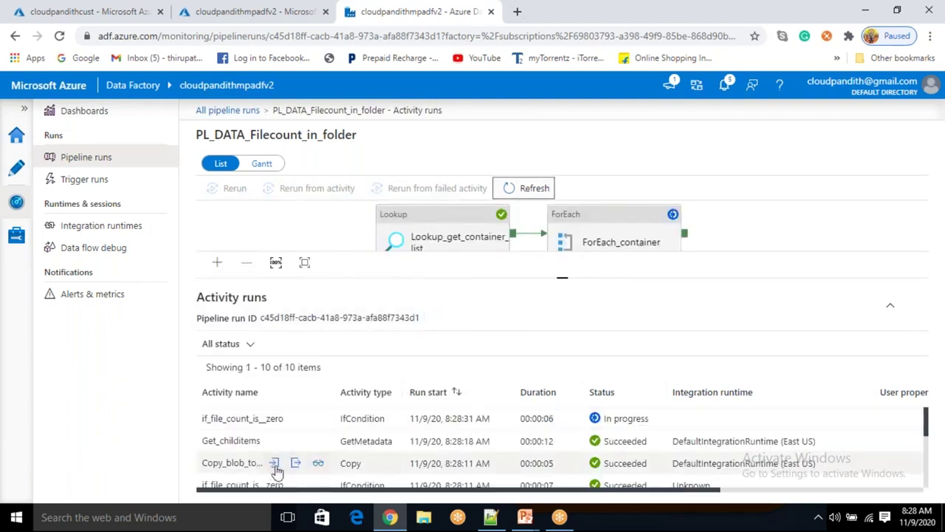
{"action": "left_click", "coordinate": [296, 441]}
{"action": "left_click_drag", "start_coordinate": [257, 350], "coordinate": [280, 362]}
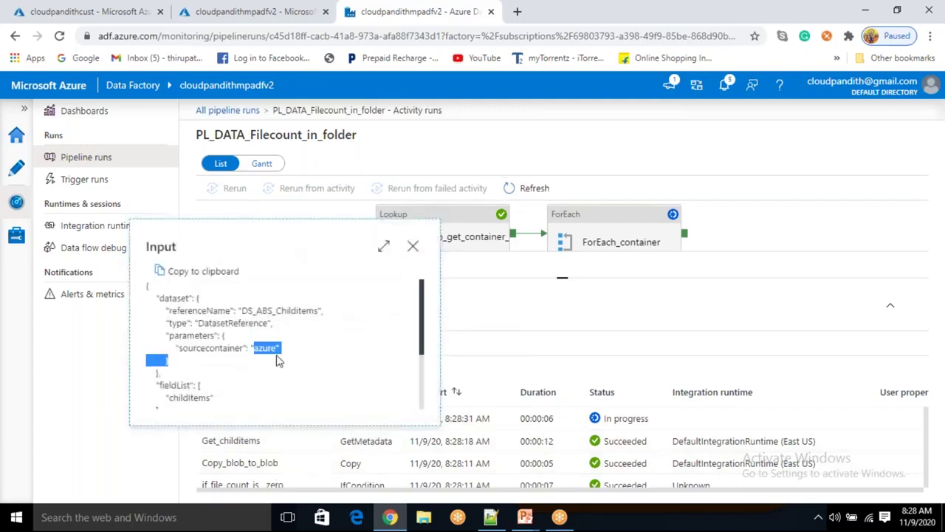
{"action": "left_click", "coordinate": [413, 246]}
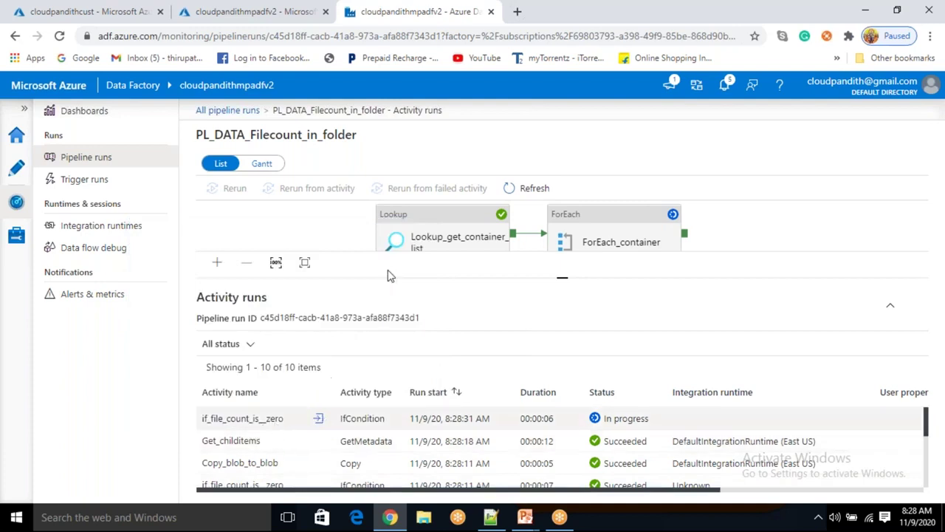
Refresh the activity runs until all 14 show succeeded, then go to the storage account tab
{"action": "left_click", "coordinate": [526, 189]}
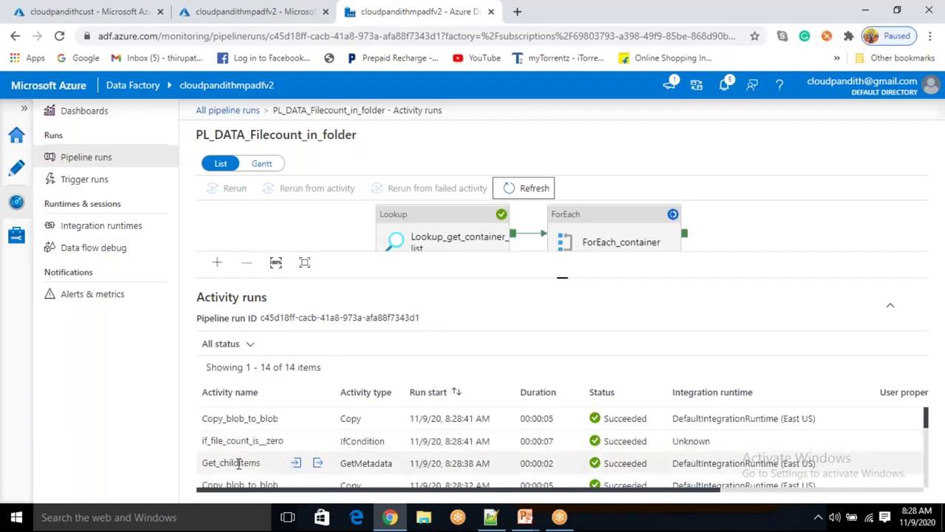
{"action": "left_click", "coordinate": [296, 464]}
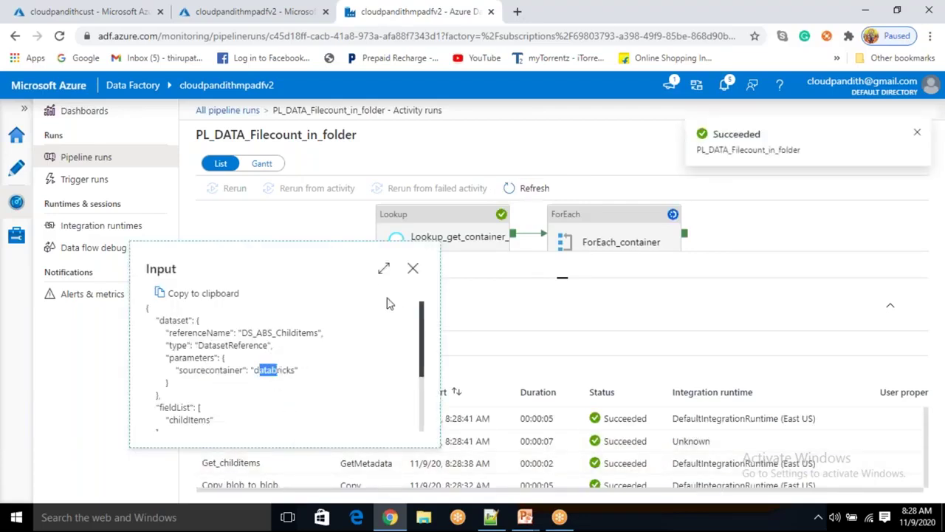
{"action": "left_click", "coordinate": [413, 268]}
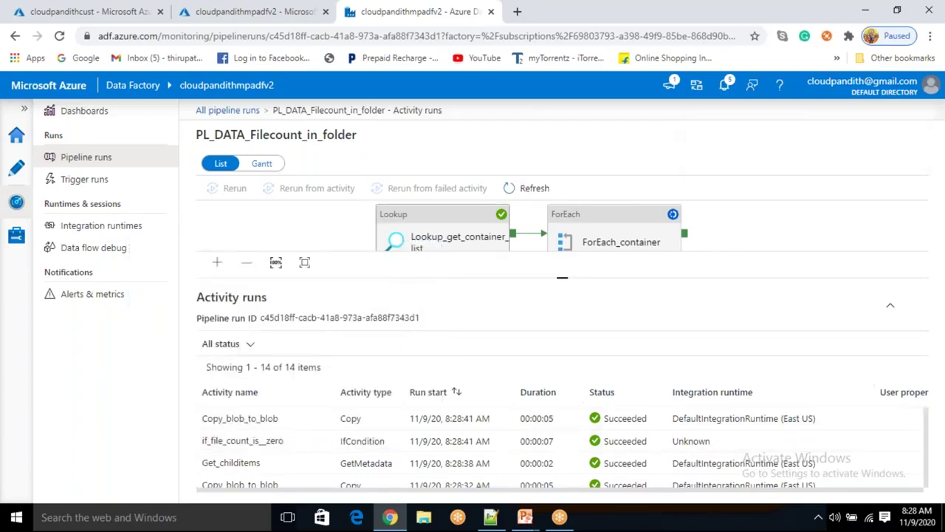
{"action": "left_click", "coordinate": [519, 190]}
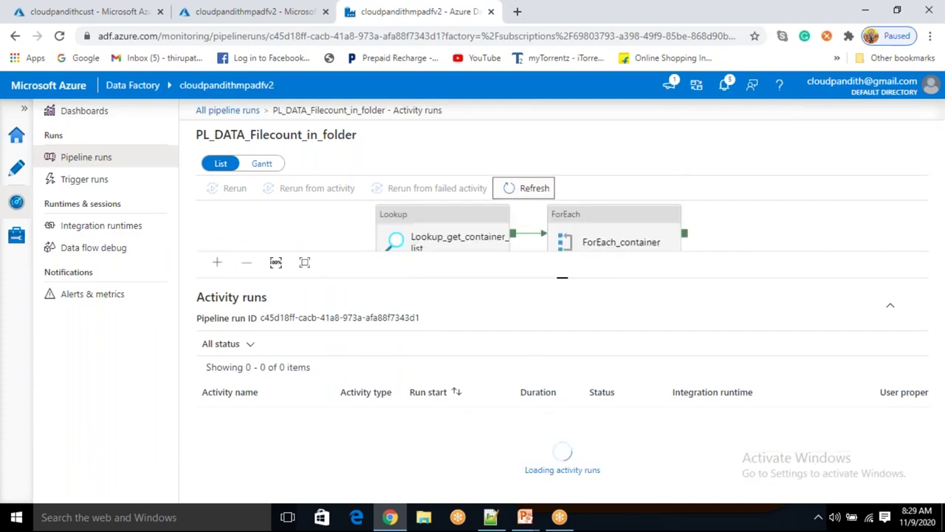
{"action": "left_click_drag", "start_coordinate": [562, 277], "coordinate": [562, 203]}
{"action": "scroll", "coordinate": [247, 452], "scroll_direction": "down", "scroll_amount": 2}
{"action": "scroll", "coordinate": [247, 452], "scroll_direction": "down", "scroll_amount": 3}
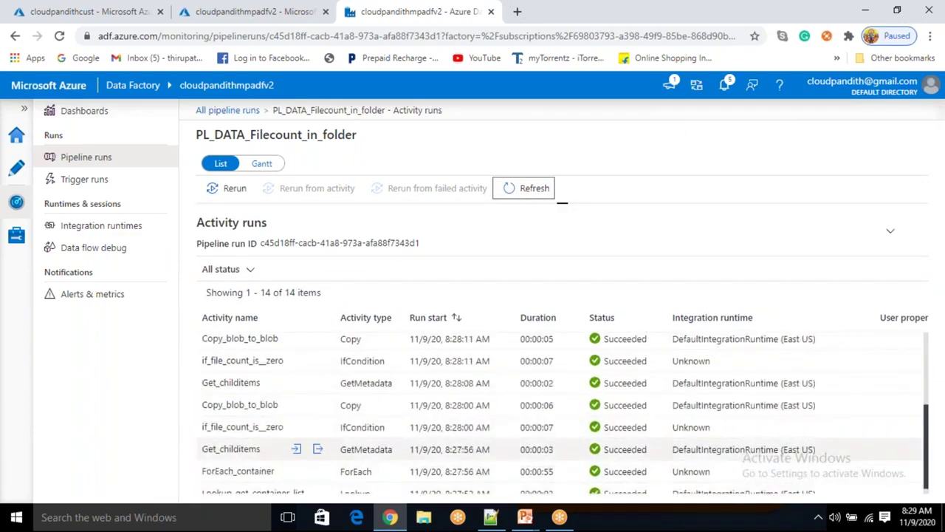
{"action": "scroll", "coordinate": [247, 452], "scroll_direction": "up", "scroll_amount": 1}
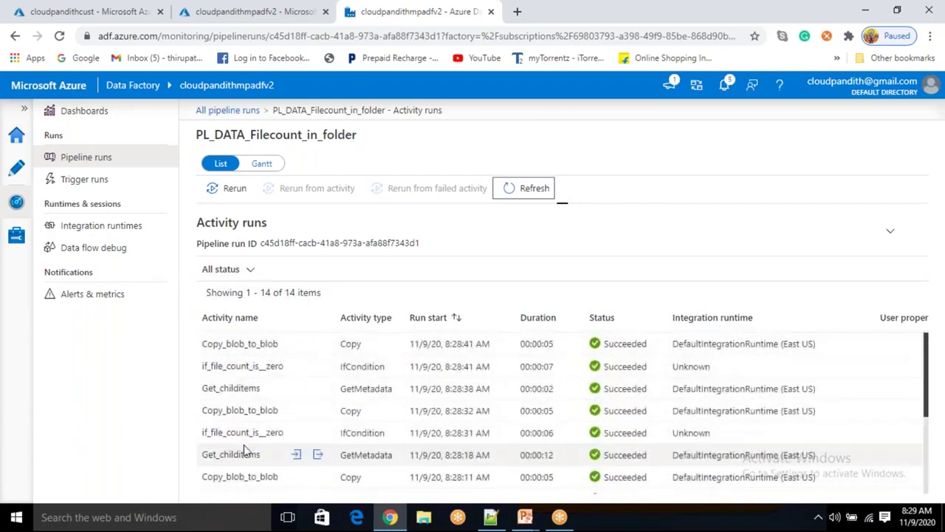
{"action": "scroll", "coordinate": [248, 452], "scroll_direction": "up", "scroll_amount": 3}
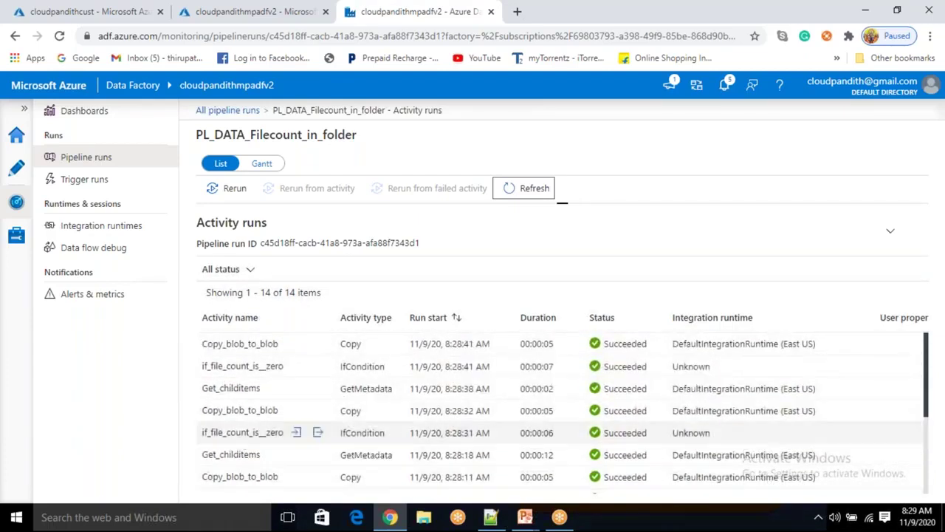
{"action": "left_click", "coordinate": [111, 15]}
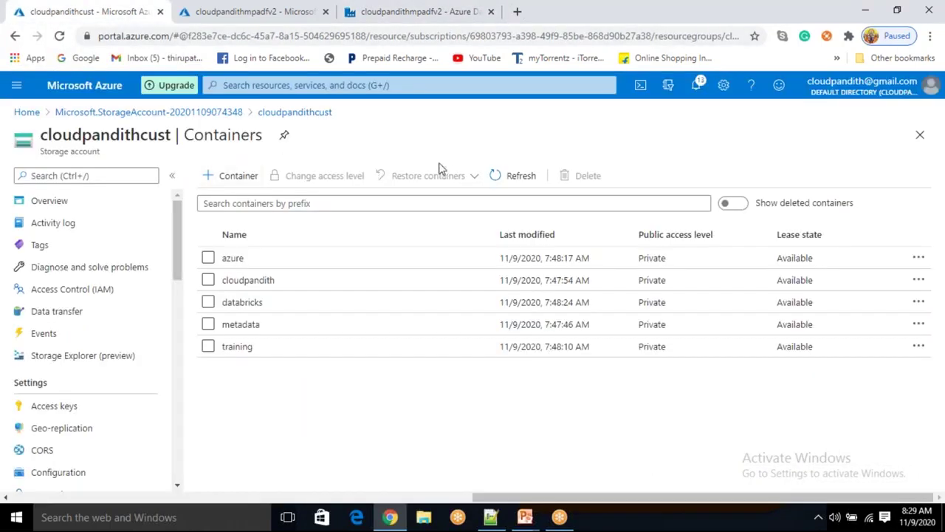
Refresh the containers and check databricks, azureoutput, cloudpandithoutput, databricksoutput and trainingouput for copied files
{"action": "left_click", "coordinate": [515, 172]}
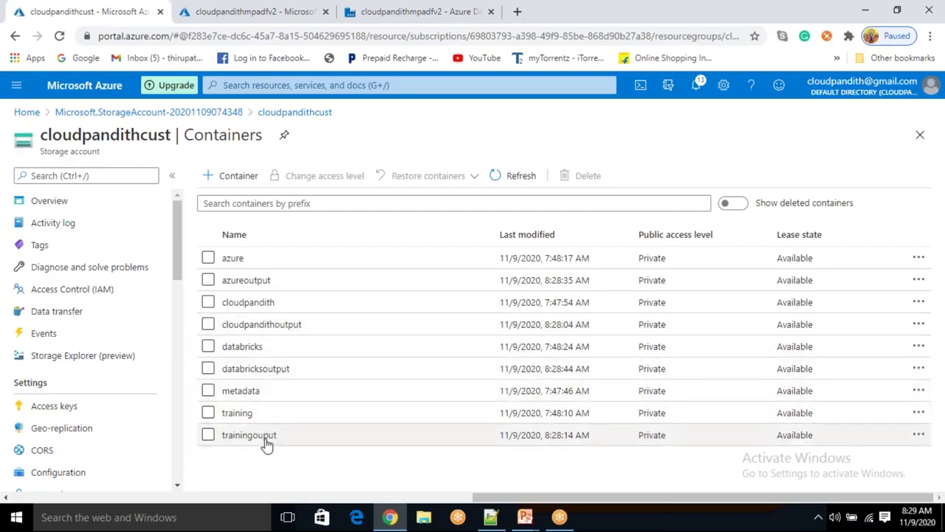
{"action": "left_click", "coordinate": [271, 348]}
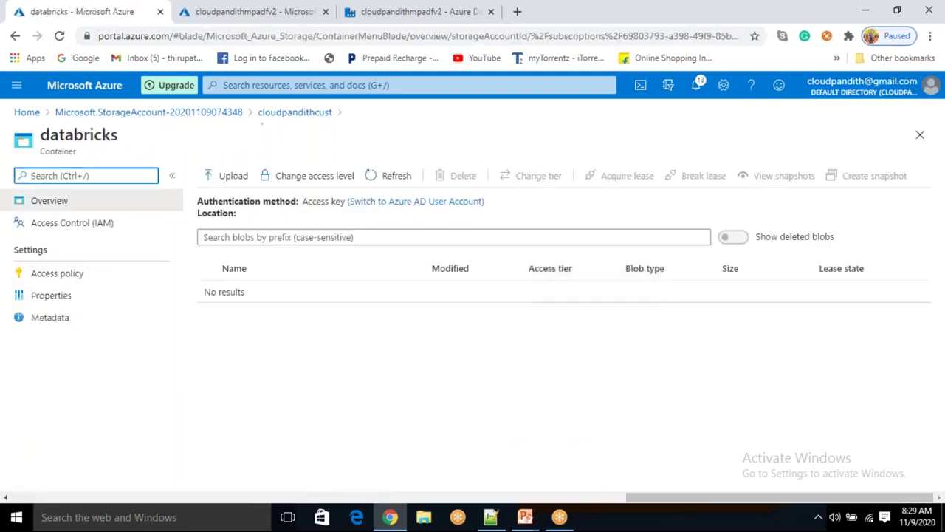
{"action": "left_click", "coordinate": [299, 114]}
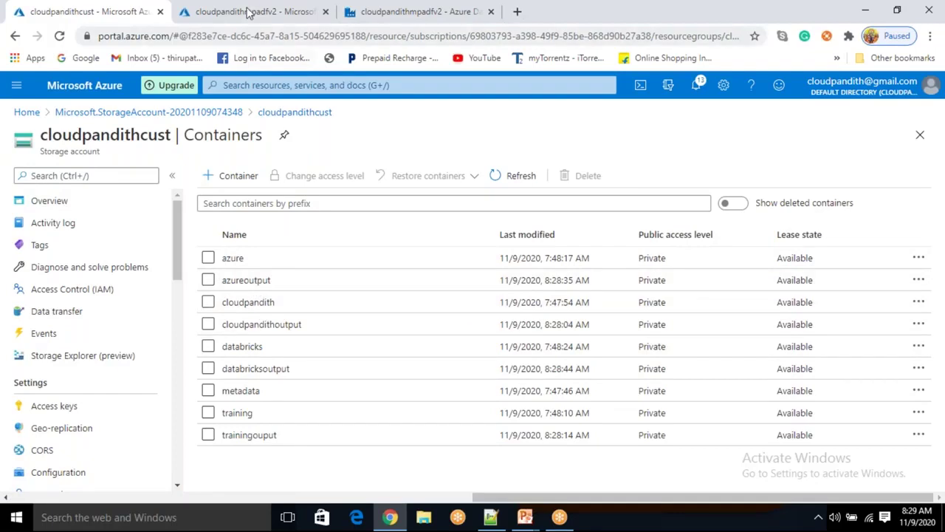
{"action": "left_click", "coordinate": [249, 281]}
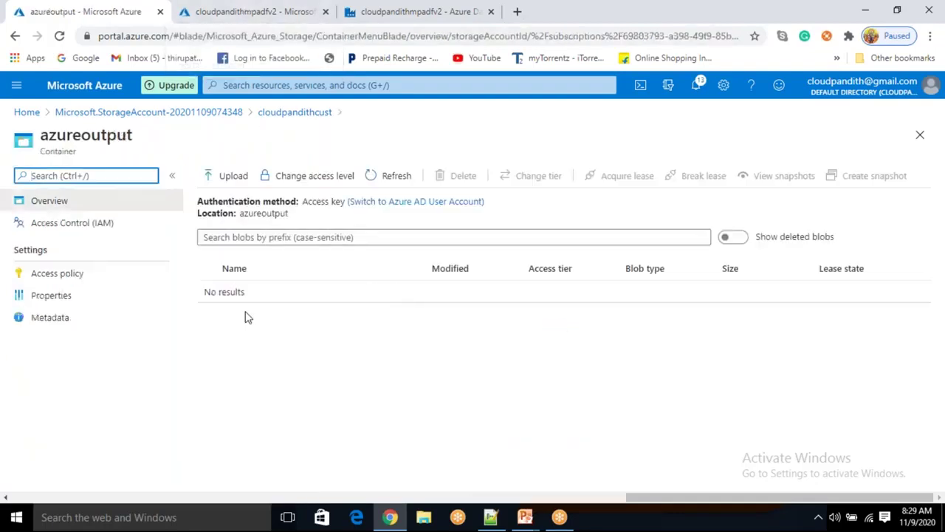
{"action": "left_click", "coordinate": [309, 118]}
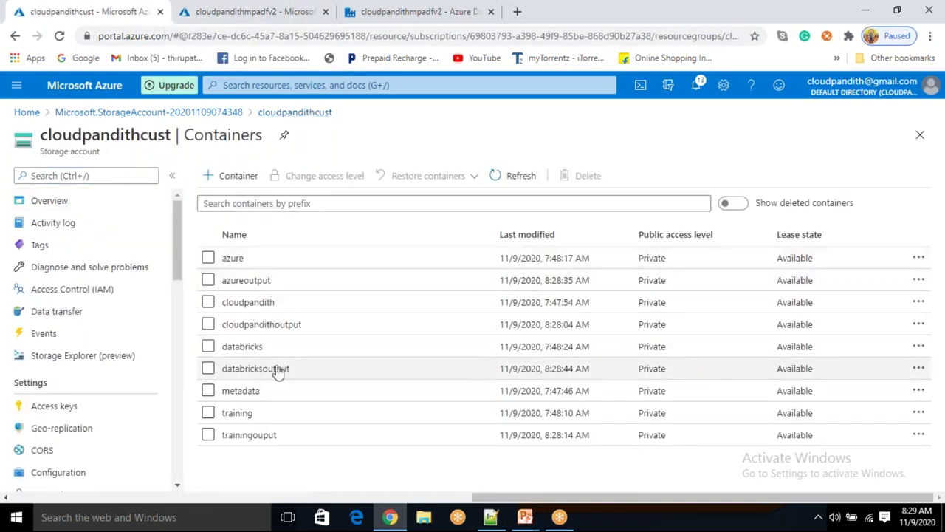
{"action": "left_click", "coordinate": [270, 325]}
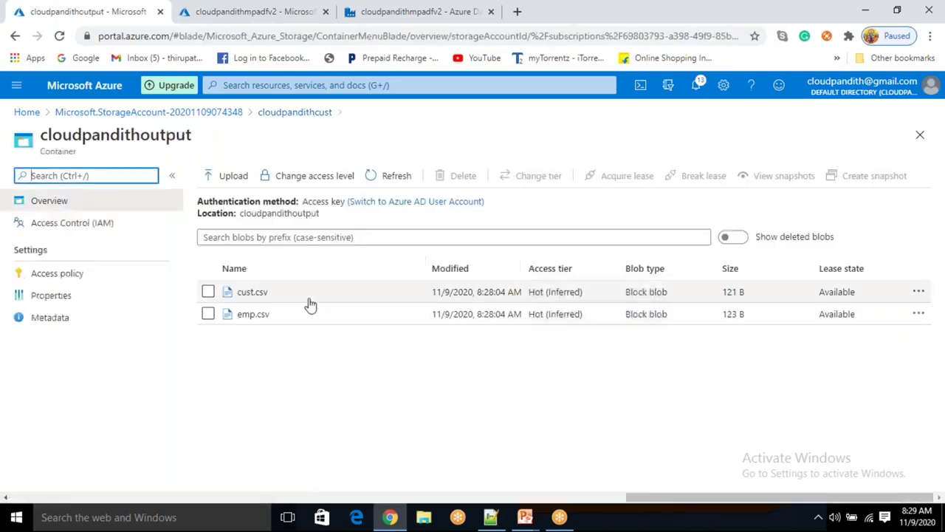
{"action": "left_click", "coordinate": [304, 117]}
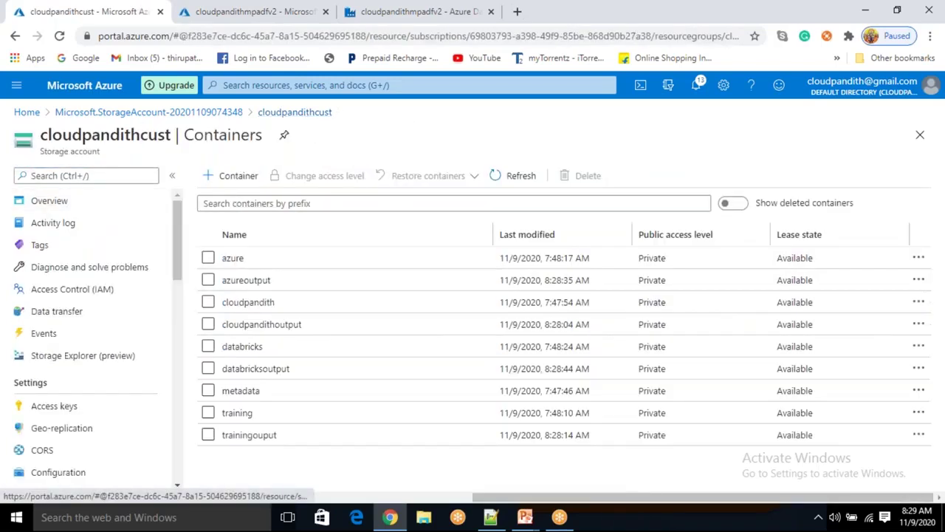
{"action": "left_click", "coordinate": [260, 371]}
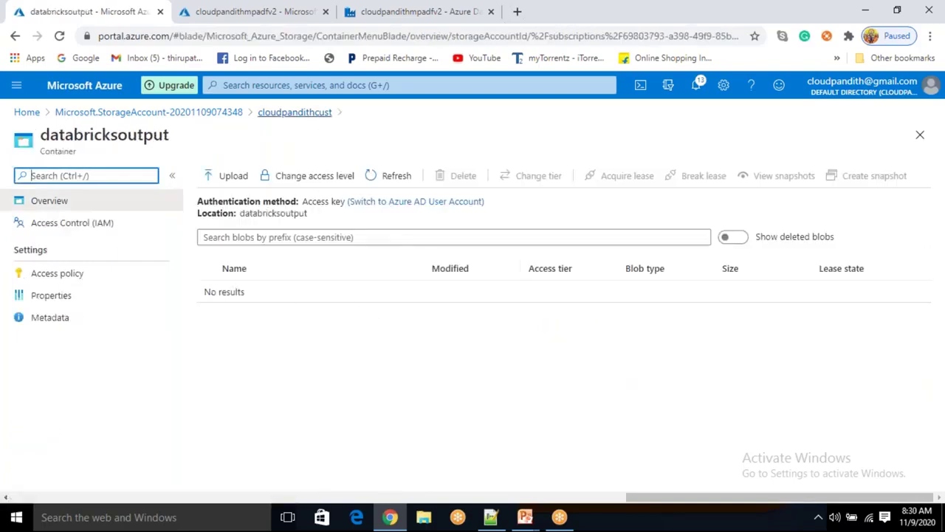
{"action": "left_click", "coordinate": [316, 115]}
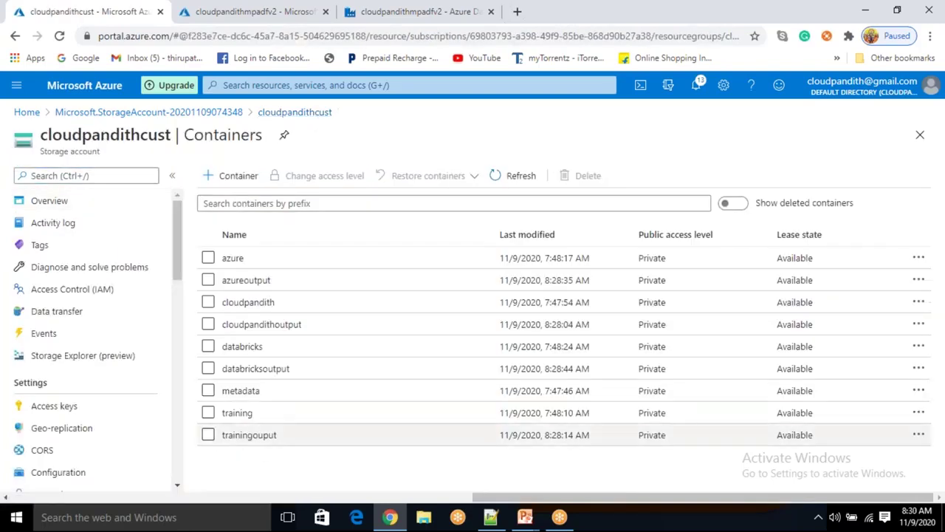
{"action": "left_click", "coordinate": [261, 437]}
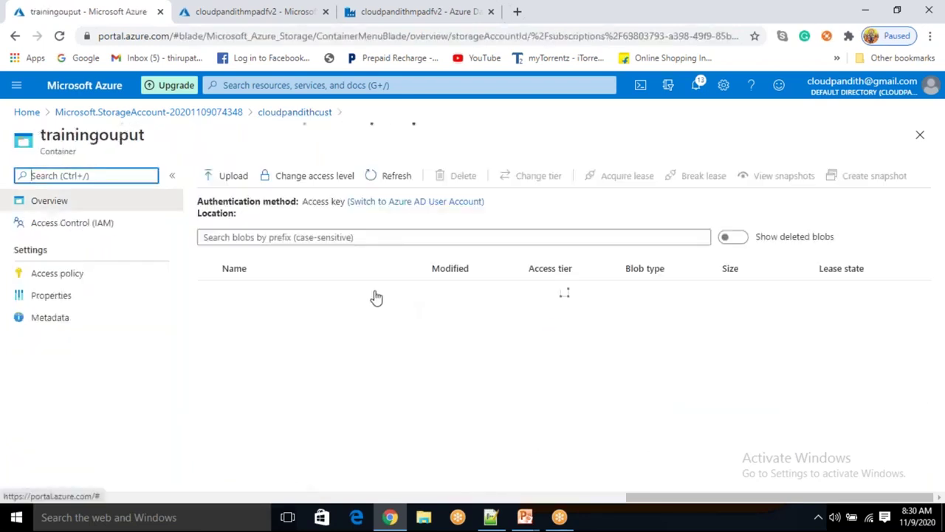
{"action": "left_click", "coordinate": [314, 114]}
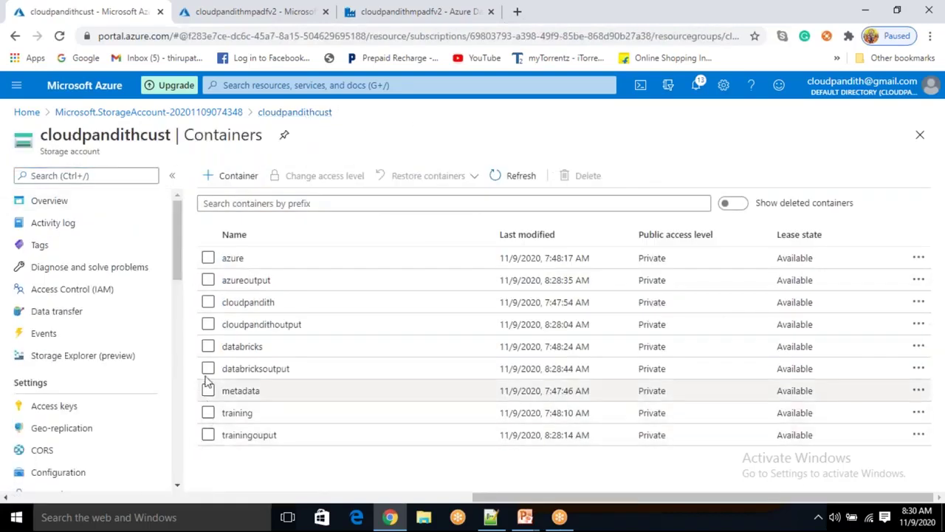
Delete the azureoutput, cloudpandithoutput, databricksoutput and trainingouput containers
{"action": "left_click", "coordinate": [208, 279]}
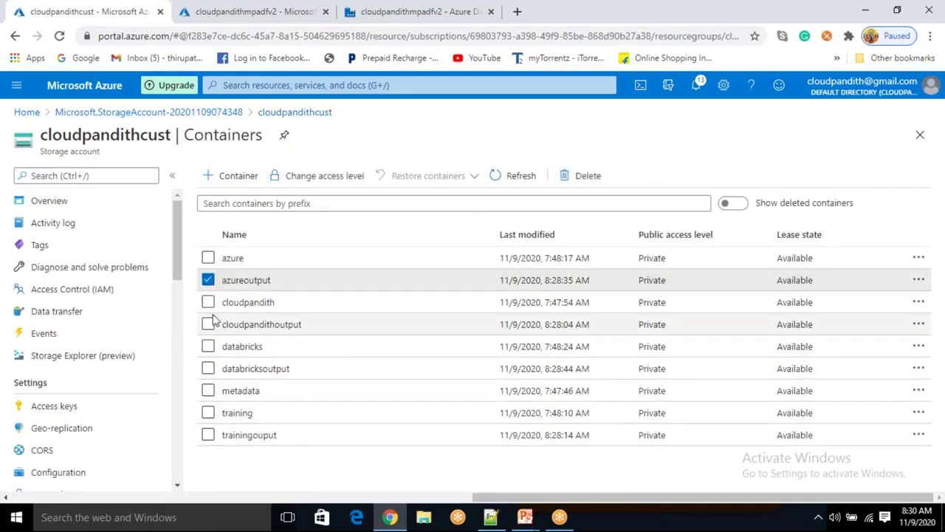
{"action": "left_click", "coordinate": [208, 324]}
{"action": "left_click", "coordinate": [207, 368]}
{"action": "left_click", "coordinate": [207, 435]}
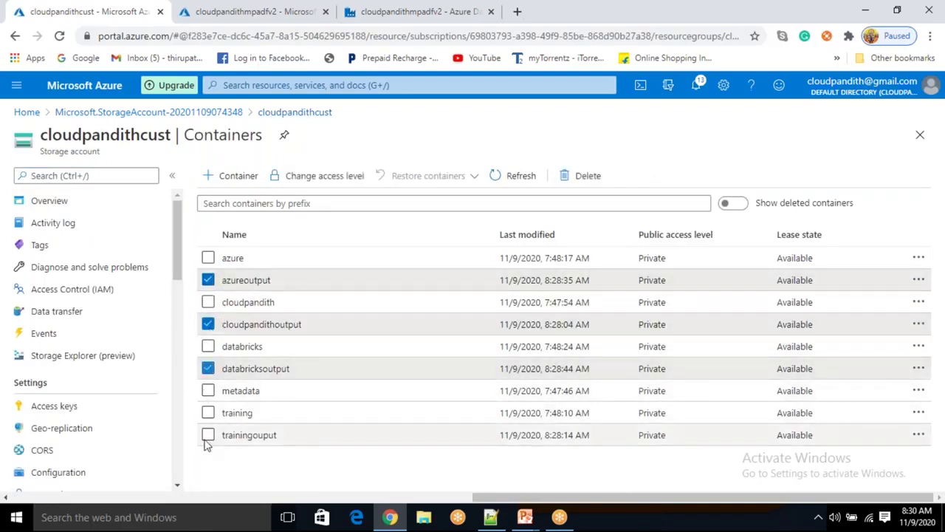
{"action": "left_click", "coordinate": [577, 177]}
{"action": "left_click", "coordinate": [226, 382]}
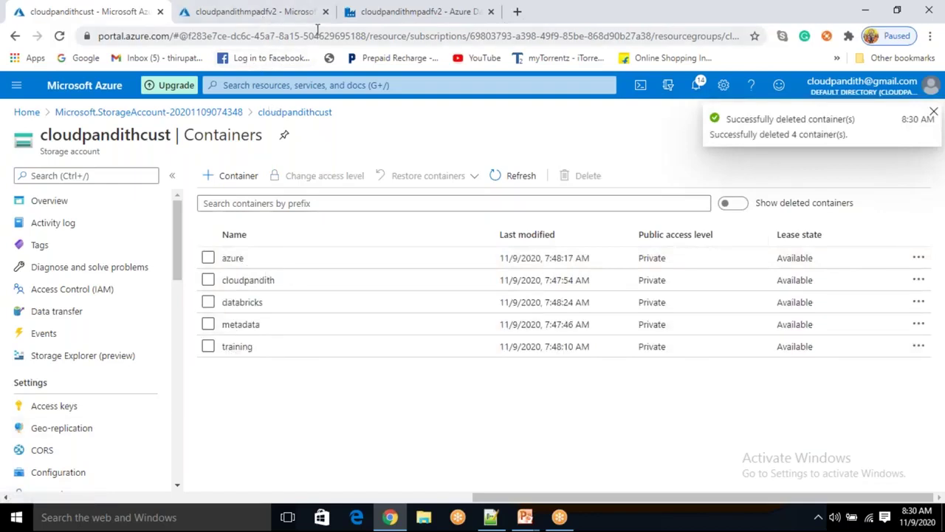
{"action": "left_click", "coordinate": [372, 20]}
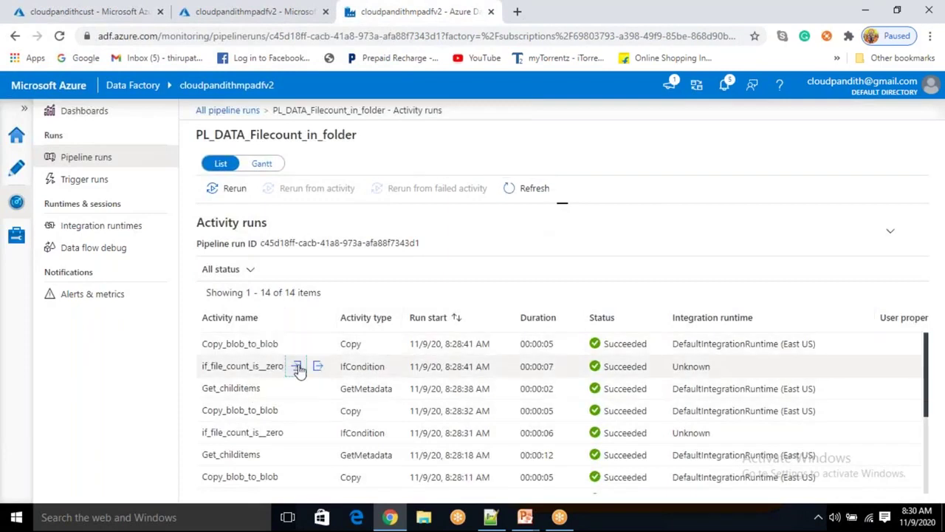
Inspect the if_file_count_is_zero run's input and output, then switch to the Author view
{"action": "left_click", "coordinate": [297, 368]}
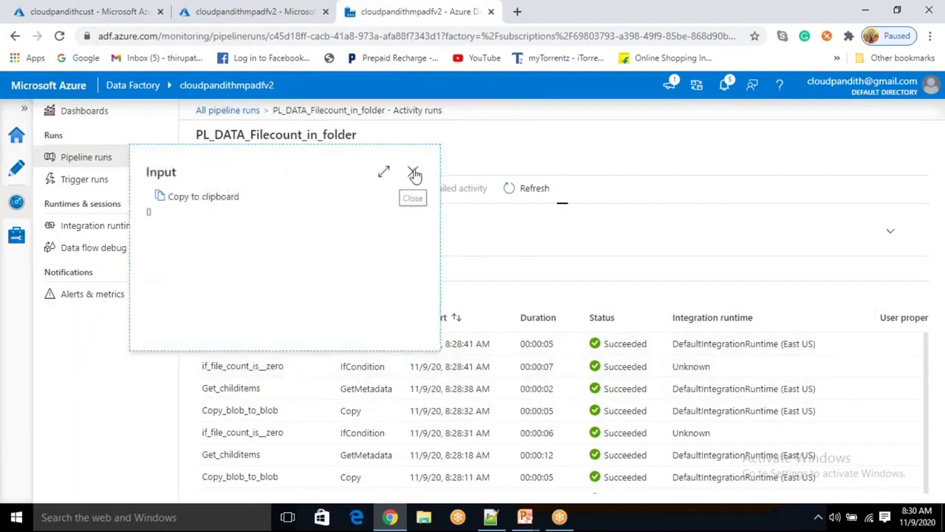
{"action": "left_click", "coordinate": [413, 171]}
{"action": "left_click", "coordinate": [319, 367]}
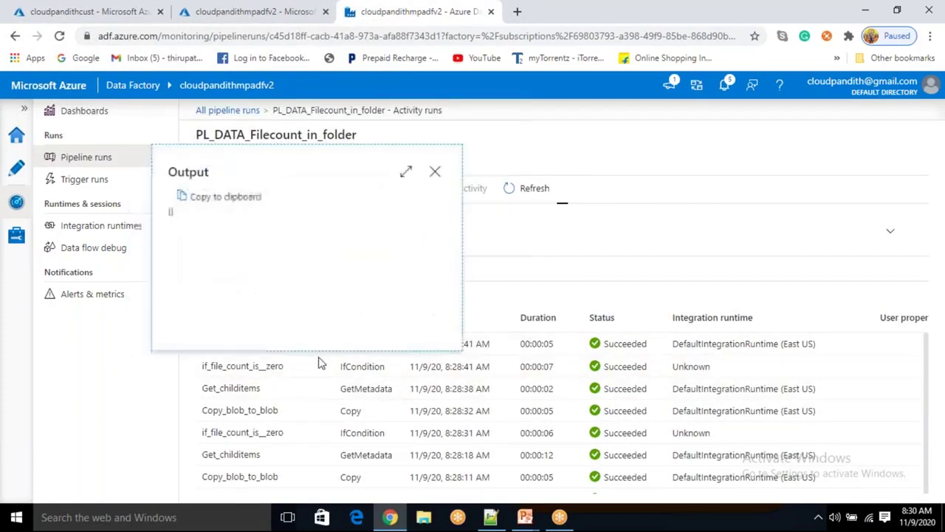
{"action": "left_click", "coordinate": [435, 173]}
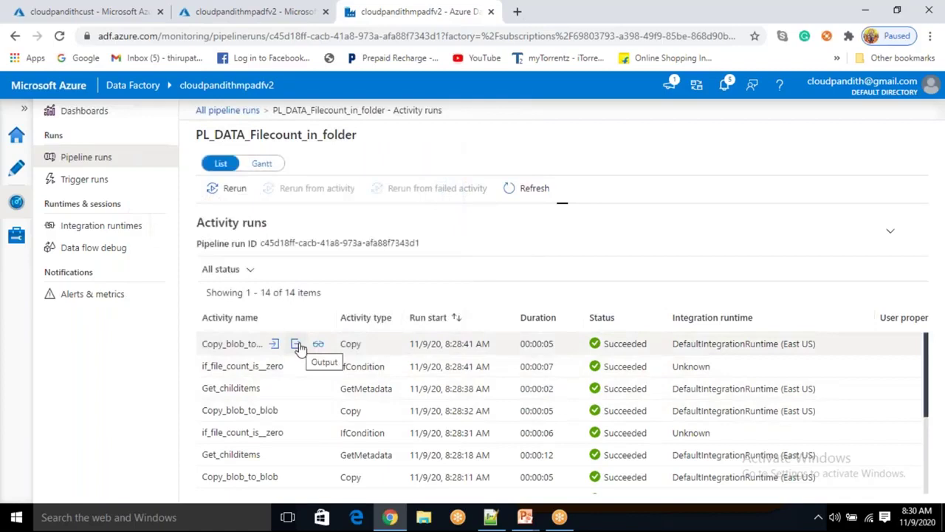
{"action": "left_click", "coordinate": [14, 170]}
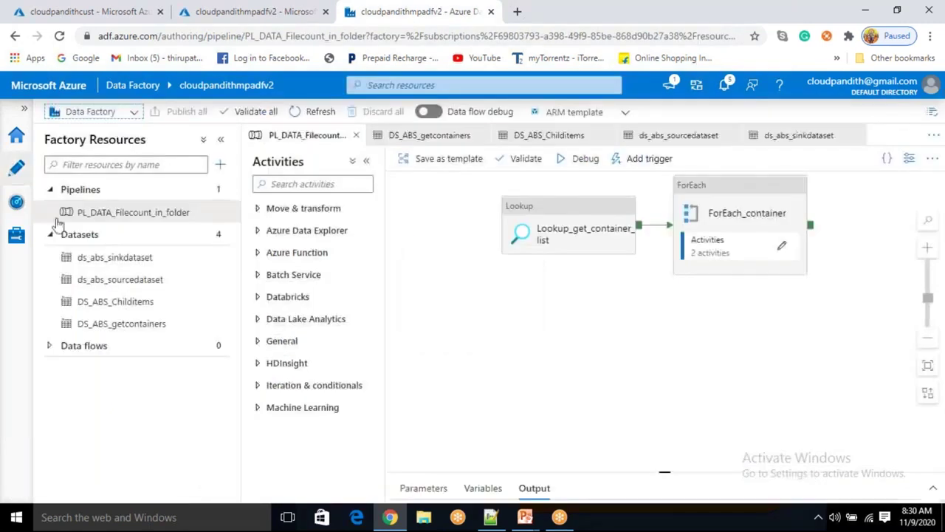
Show the debug run's activity results and inspect the Get_childitems output listing cust.csv
{"action": "left_click", "coordinate": [673, 348]}
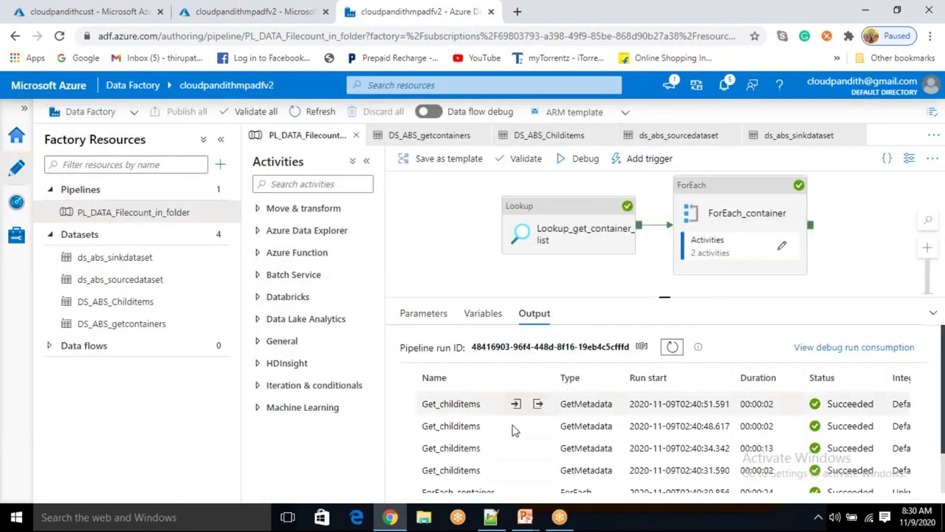
{"action": "scroll", "coordinate": [524, 428], "scroll_direction": "down", "scroll_amount": 2}
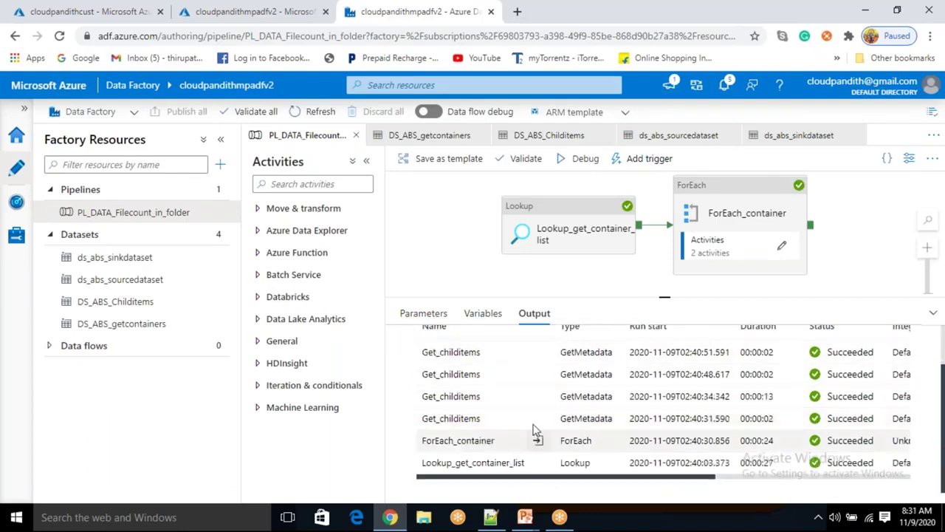
{"action": "left_click", "coordinate": [539, 418]}
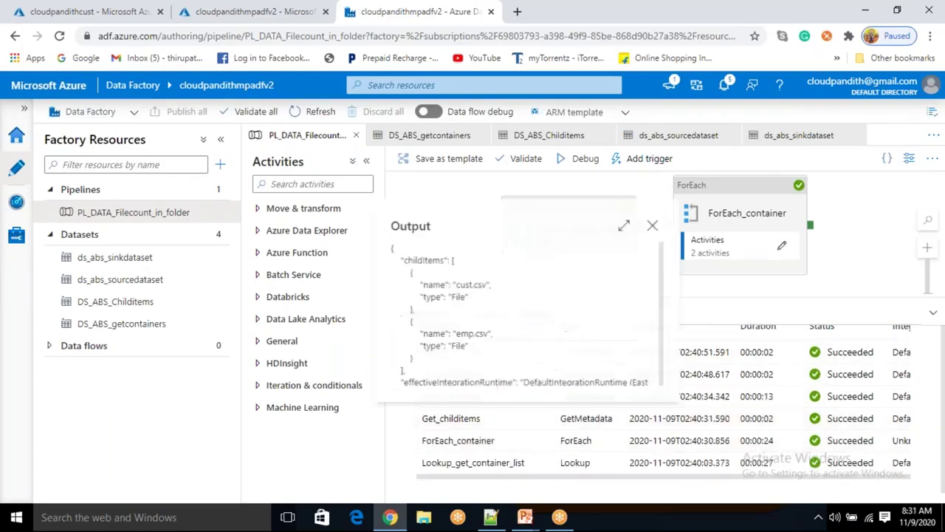
{"action": "left_click_drag", "start_coordinate": [411, 279], "coordinate": [416, 315]}
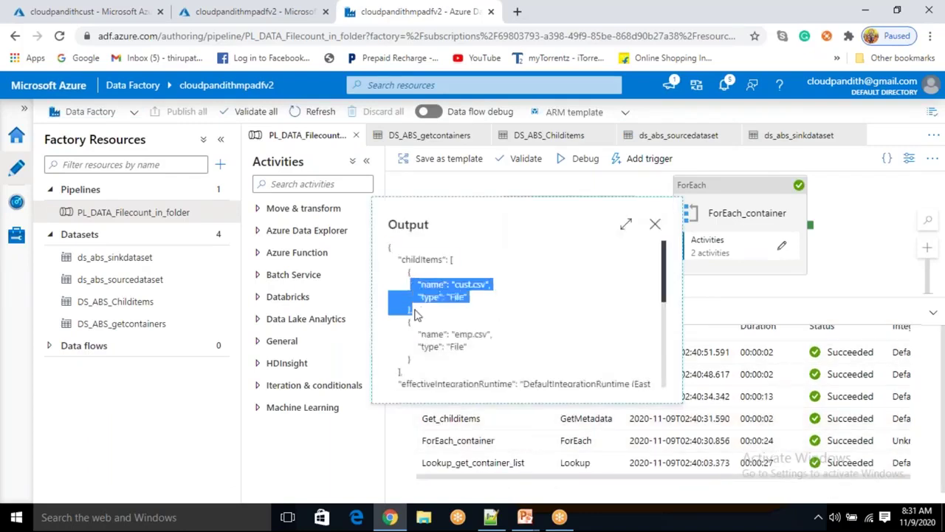
{"action": "left_click", "coordinate": [656, 226]}
Compare the other Get_childitems outputs (pipelinefile entries and an empty list), then enter ForEach_container
{"action": "left_click", "coordinate": [539, 396]}
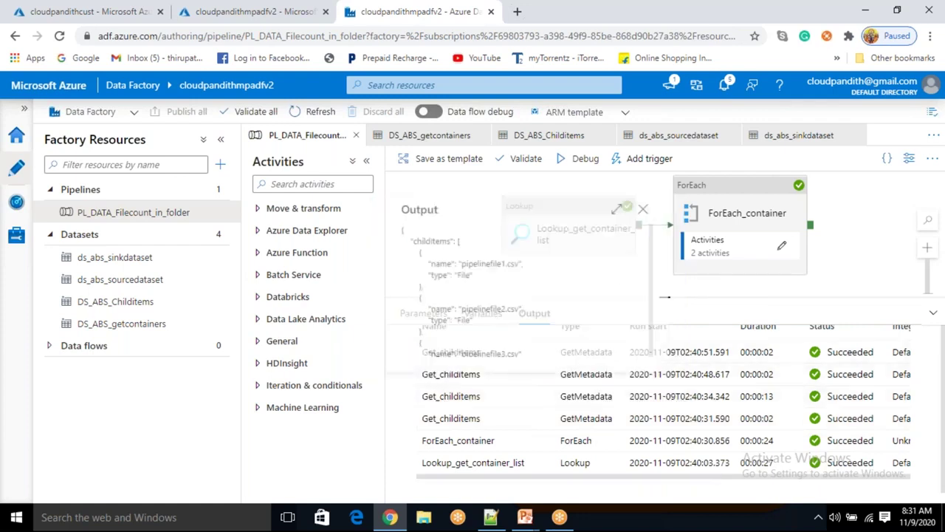
{"action": "left_click_drag", "start_coordinate": [410, 251], "coordinate": [484, 311]}
{"action": "left_click", "coordinate": [650, 212]}
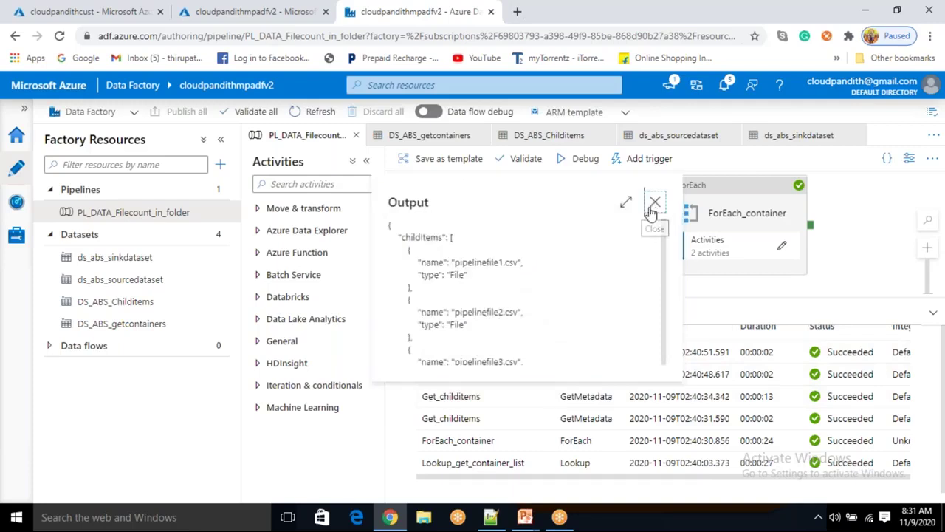
{"action": "left_click", "coordinate": [540, 355]}
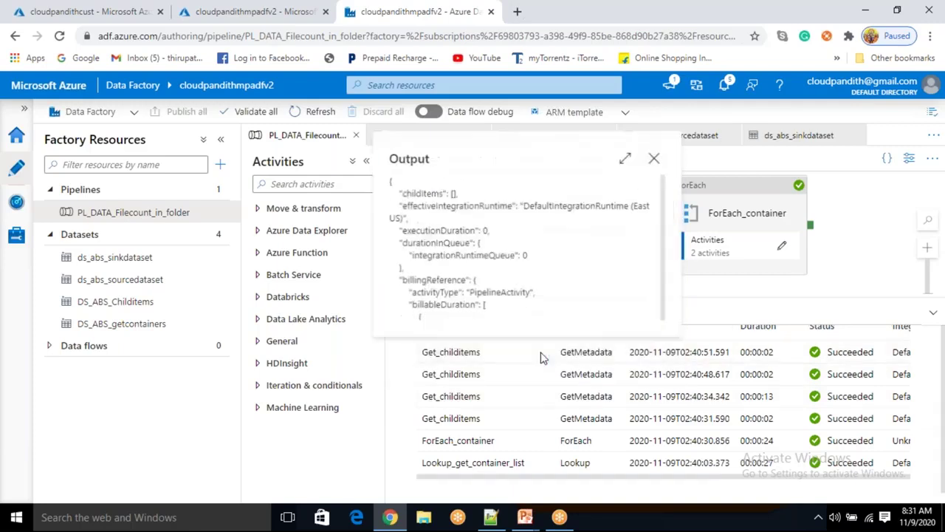
{"action": "left_click", "coordinate": [654, 158]}
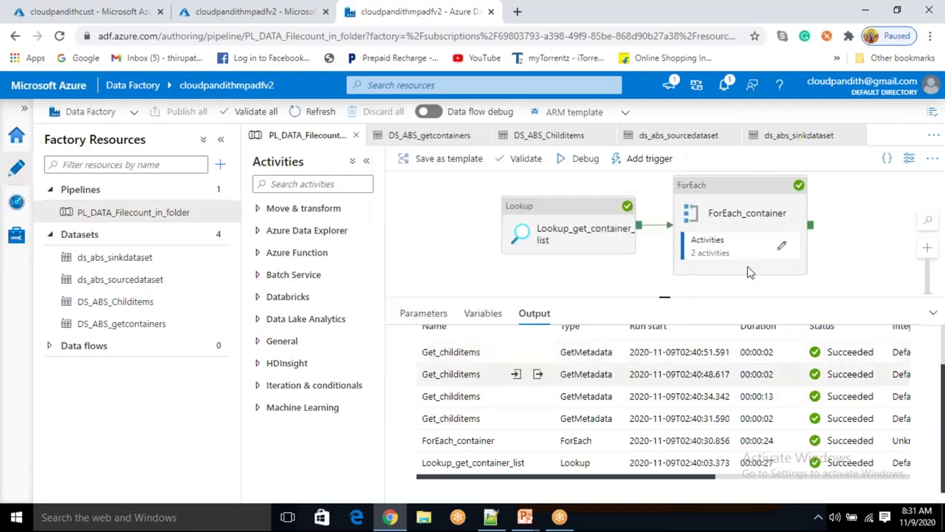
{"action": "left_click", "coordinate": [781, 247]}
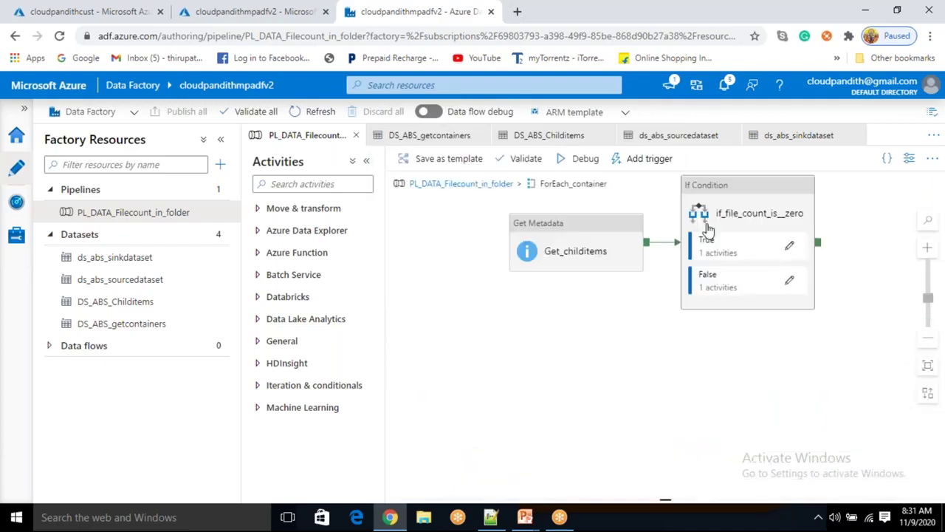
Select if_file_count_is_zero and bring its condition expression into Add dynamic content
{"action": "left_click", "coordinate": [712, 213]}
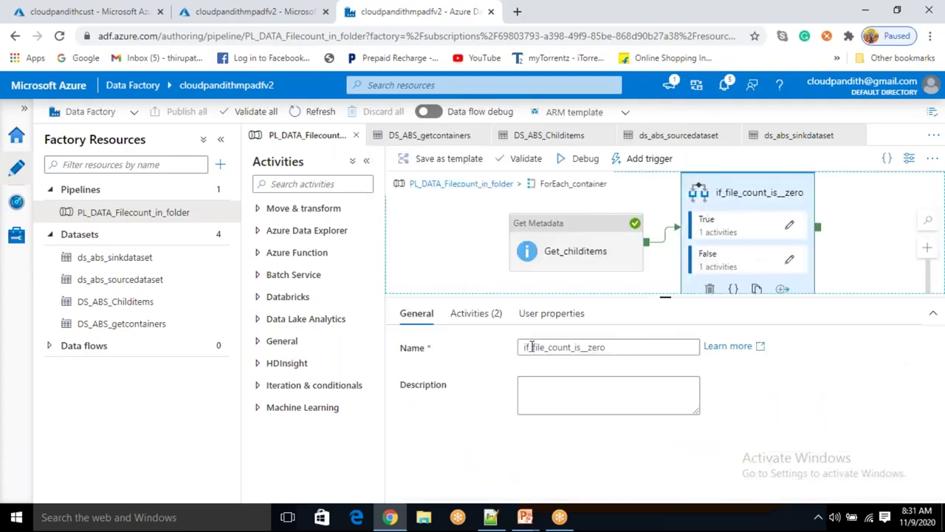
{"action": "left_click", "coordinate": [484, 314]}
{"action": "left_click", "coordinate": [526, 347]}
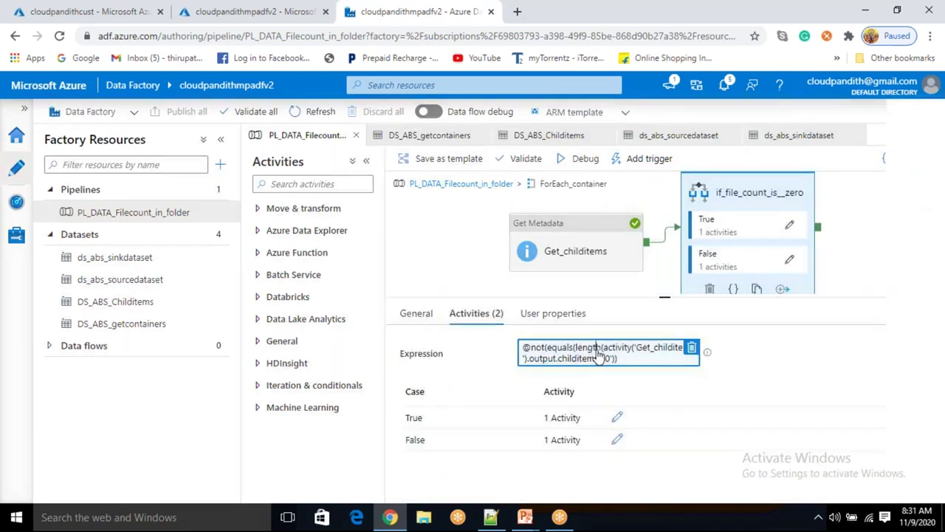
{"action": "left_click", "coordinate": [601, 356]}
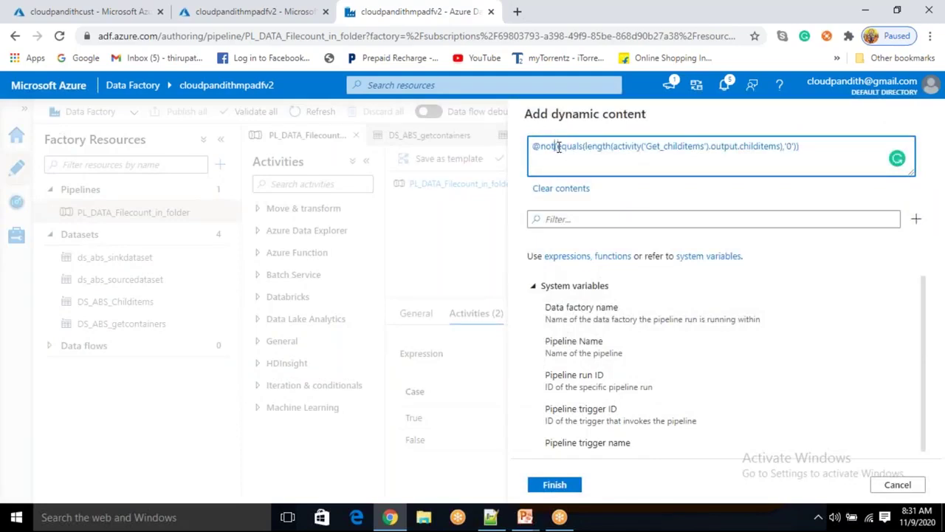
Remove 'not' from the condition expression and review its length/childitems part
{"action": "left_click", "coordinate": [559, 147]}
{"action": "key", "text": "BackSpace"}
{"action": "key", "text": "BackSpace"}
{"action": "key", "text": "BackSpace"}
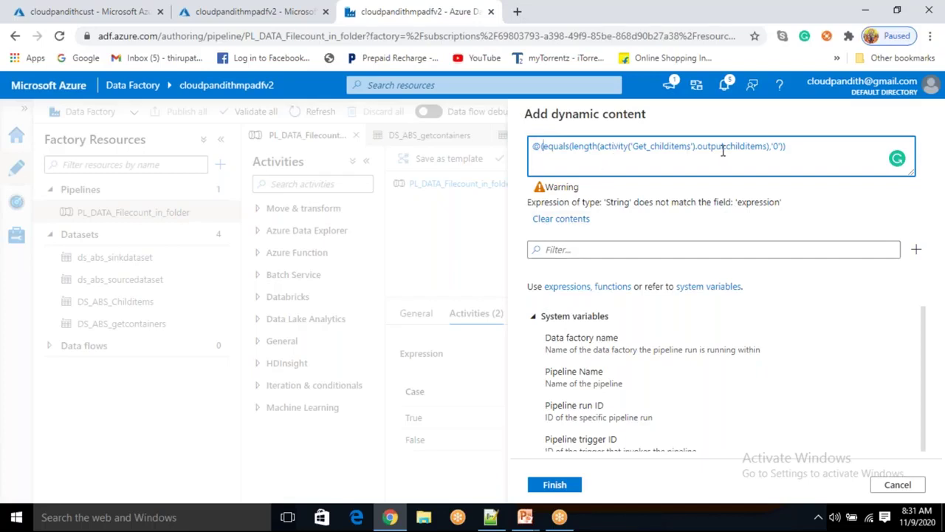
{"action": "left_click_drag", "start_coordinate": [576, 150], "coordinate": [761, 151]}
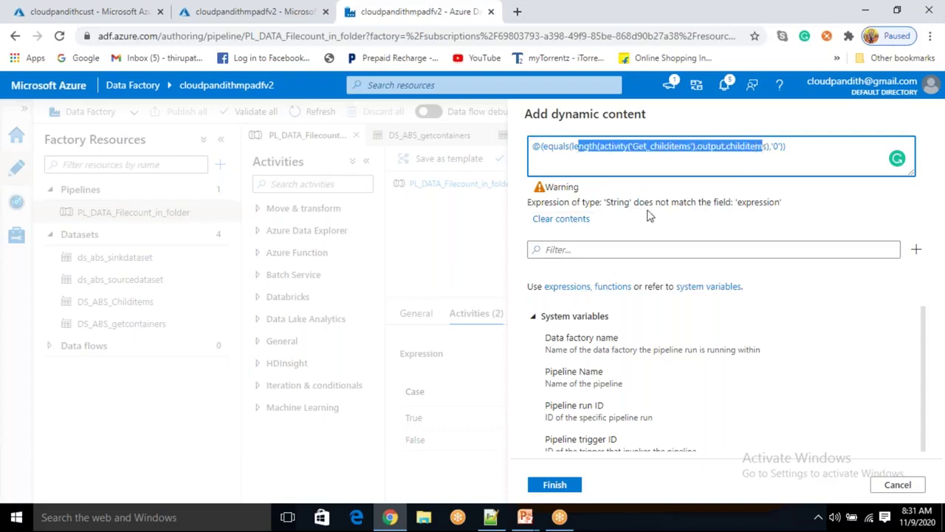
{"action": "left_click", "coordinate": [599, 250]}
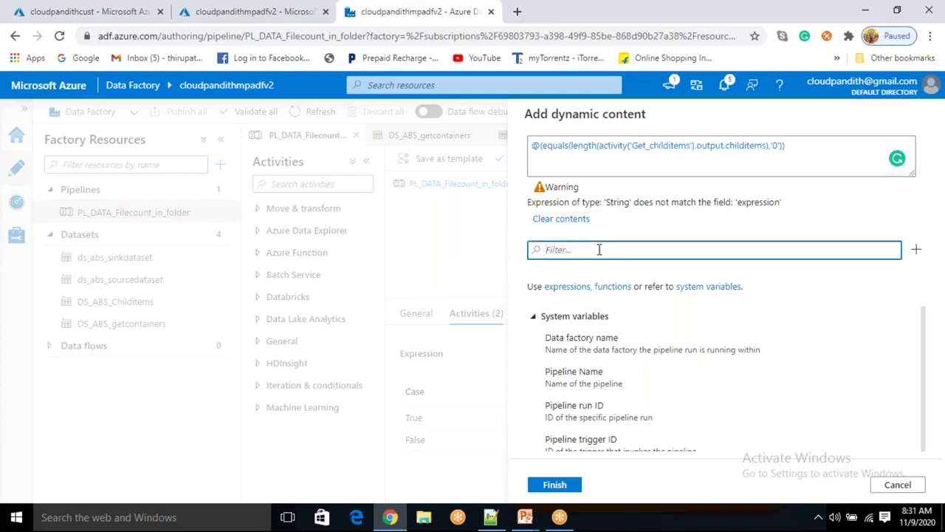
{"action": "left_click", "coordinate": [774, 145]}
{"action": "left_click_drag", "start_coordinate": [597, 147], "coordinate": [630, 147]}
{"action": "left_click", "coordinate": [753, 147]}
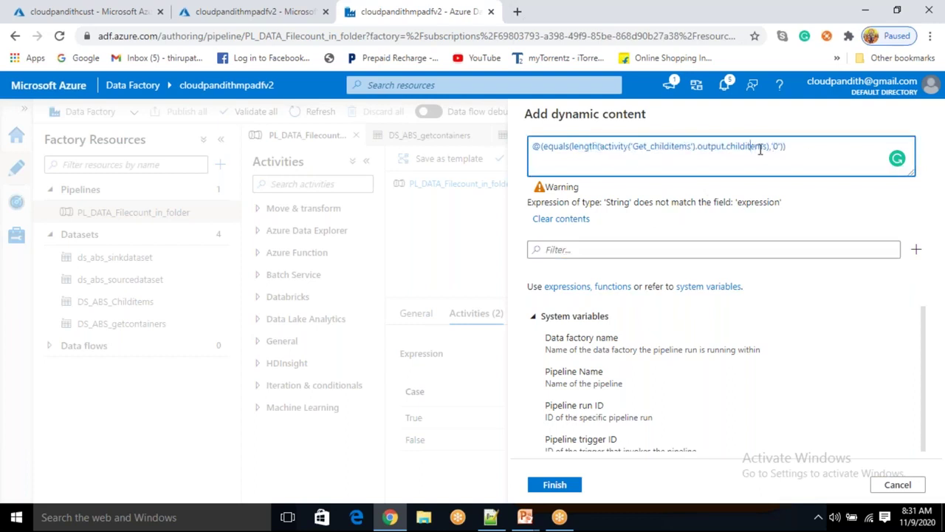
{"action": "left_click_drag", "start_coordinate": [768, 147], "coordinate": [573, 152]}
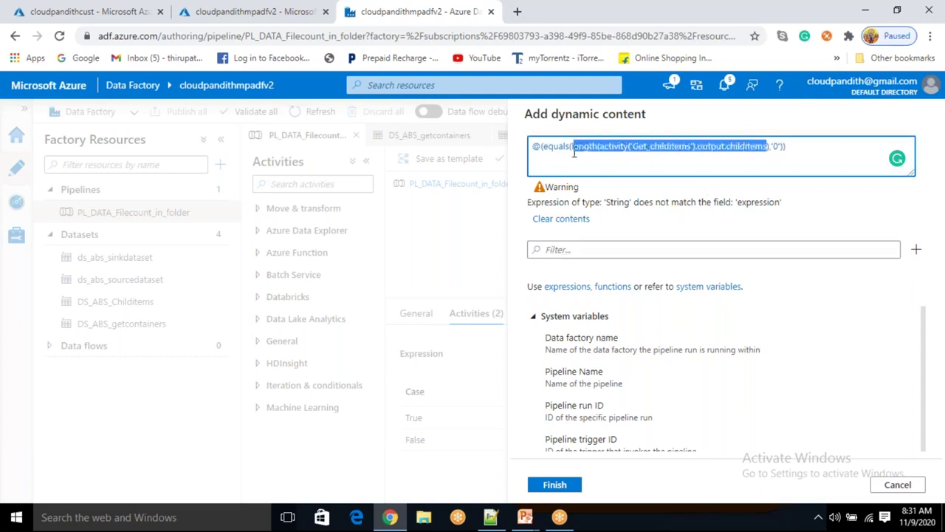
{"action": "left_click", "coordinate": [567, 156]}
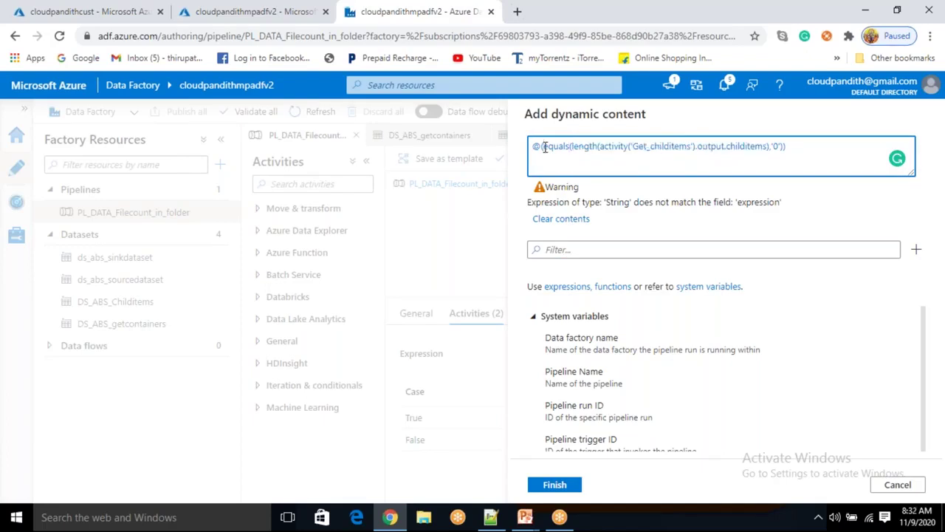
Delete the stray parenthesis after @ and the extra trailing closing parenthesis
{"action": "left_click", "coordinate": [544, 147]}
{"action": "key", "text": "BackSpace"}
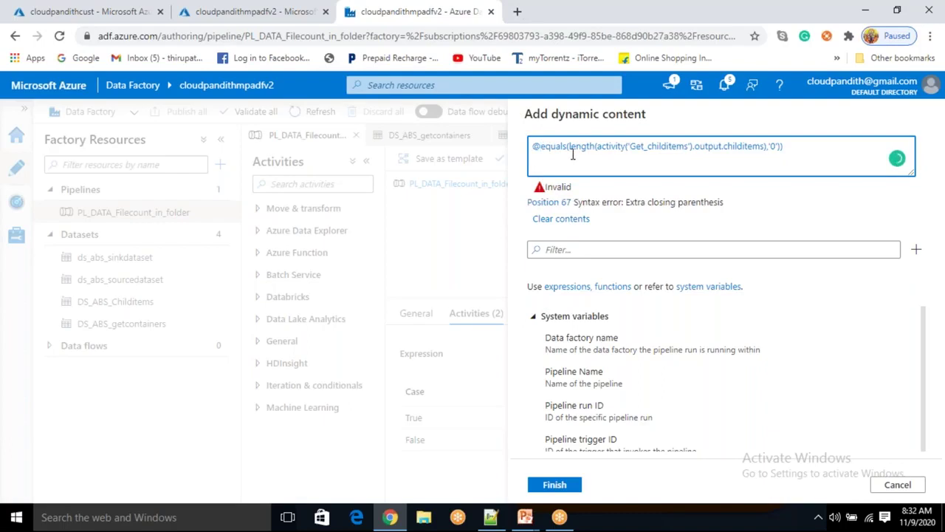
{"action": "double_click", "coordinate": [584, 147]}
{"action": "left_click", "coordinate": [785, 147]}
{"action": "key", "text": "BackSpace"}
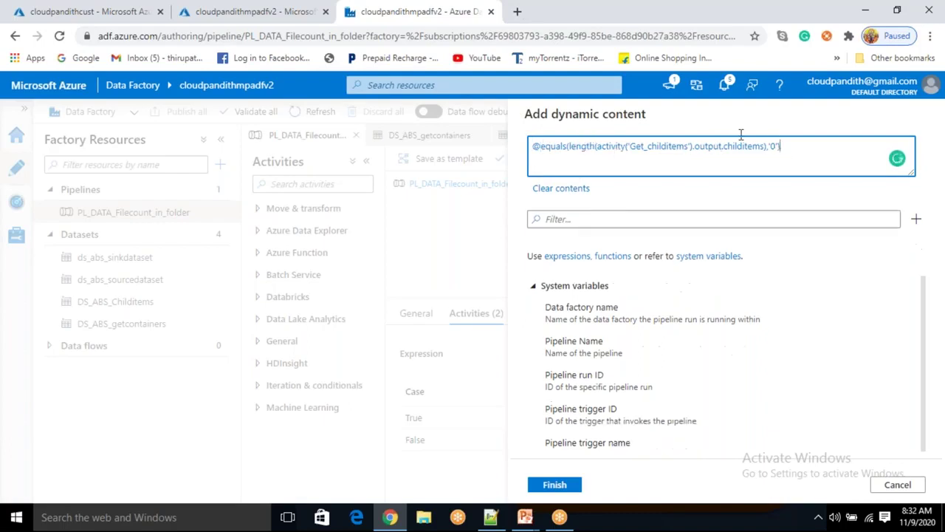
{"action": "double_click", "coordinate": [549, 147]}
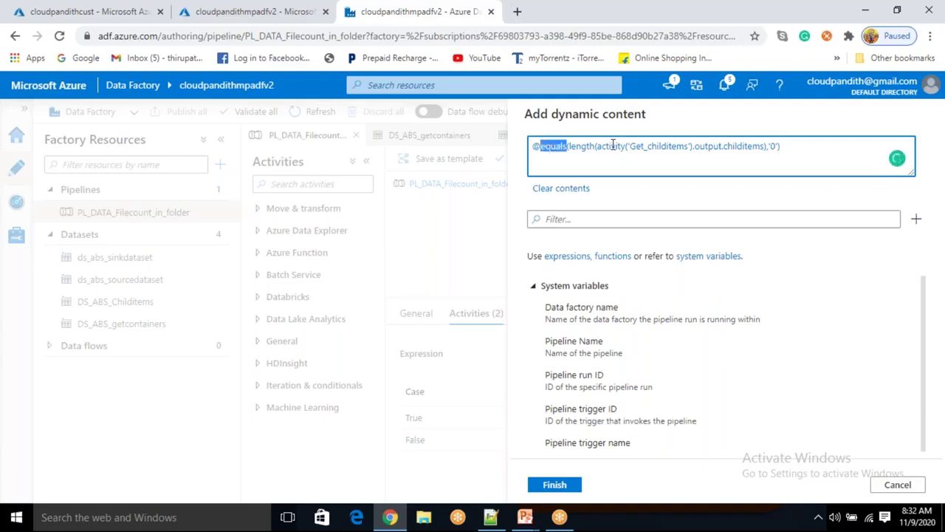
{"action": "double_click", "coordinate": [590, 150]}
{"action": "key", "text": "ctrl+c"}
{"action": "left_click", "coordinate": [591, 158]}
Look up the length function and change the compared value from 0 to 1
{"action": "left_click", "coordinate": [569, 219]}
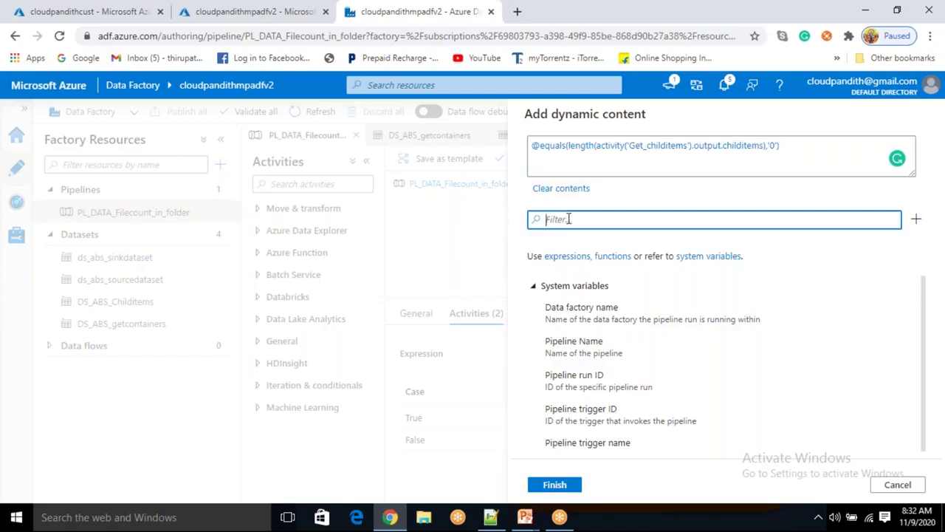
{"action": "key", "text": "ctrl+v"}
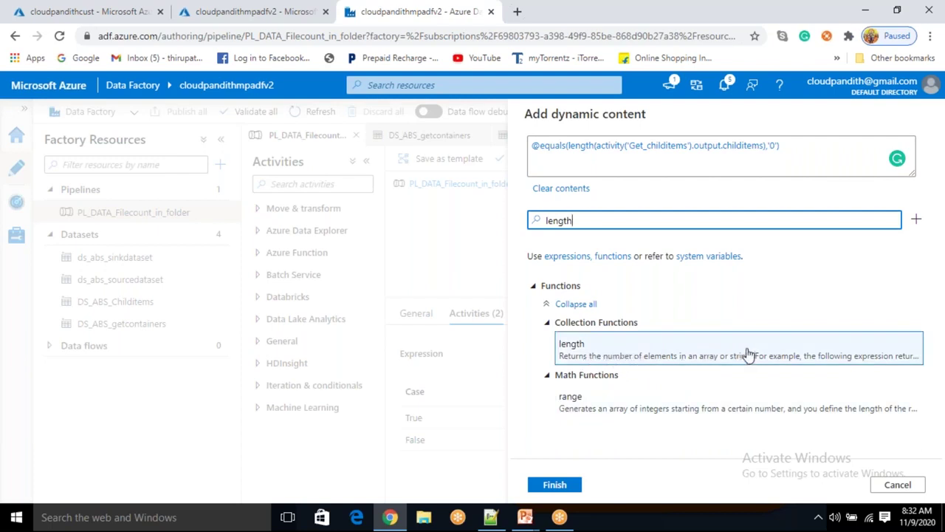
{"action": "left_click_drag", "start_coordinate": [568, 146], "coordinate": [745, 146]}
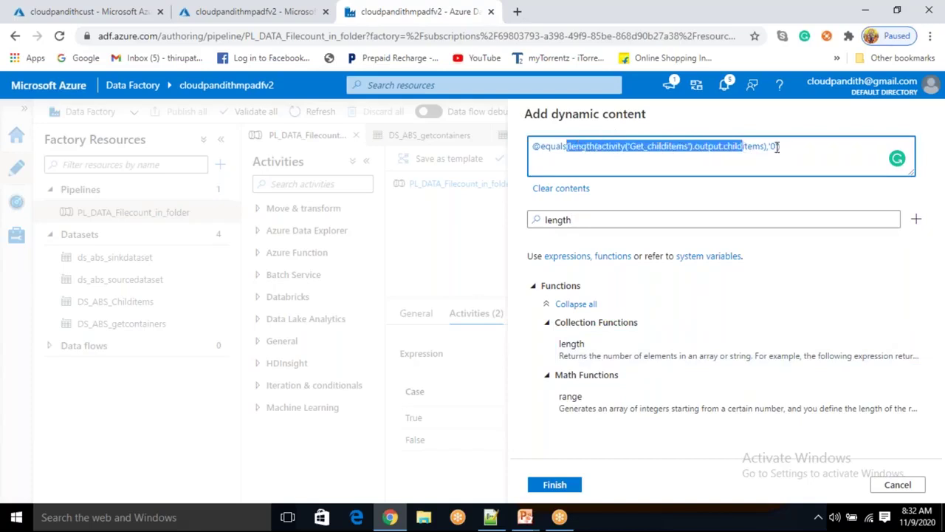
{"action": "double_click", "coordinate": [774, 146]}
{"action": "left_click", "coordinate": [777, 146]}
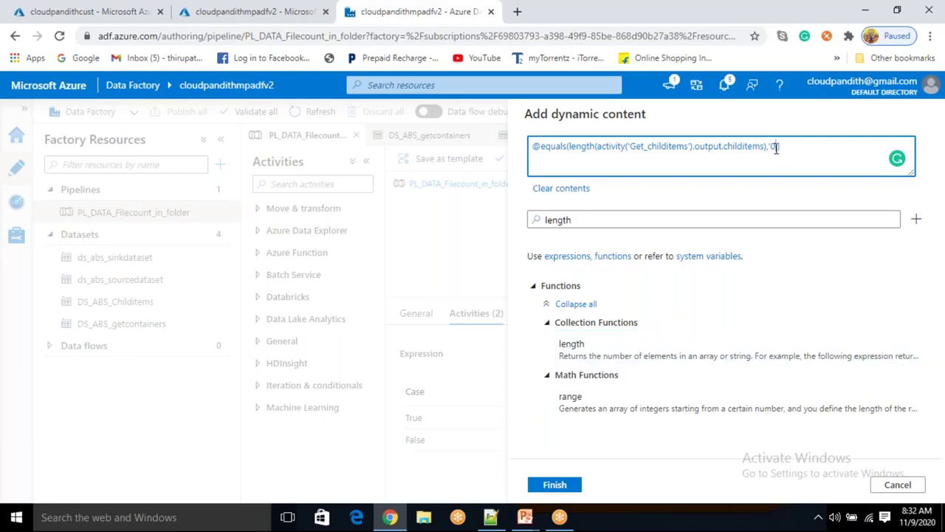
{"action": "type", "text": "1"}
Search functions for 'great', insert greater, then delete the entire expression
{"action": "double_click", "coordinate": [558, 147]}
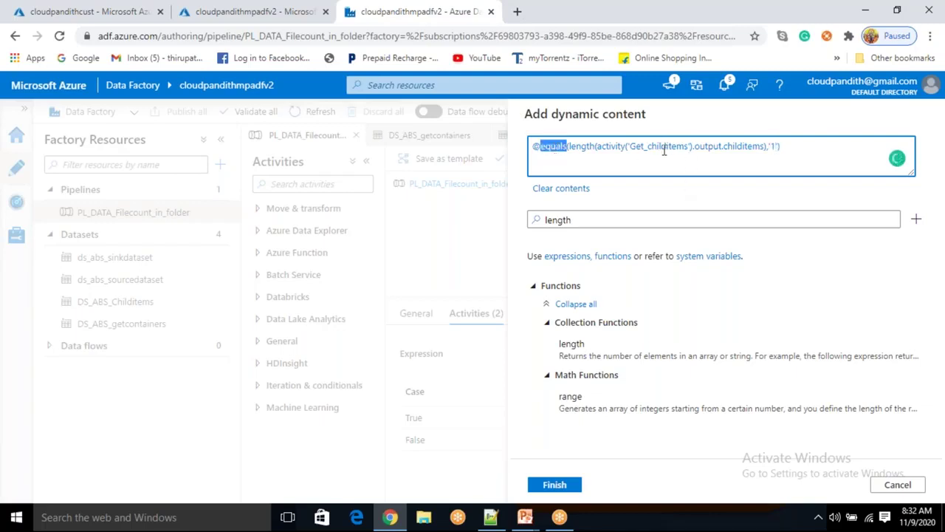
{"action": "left_click", "coordinate": [772, 147]}
{"action": "left_click", "coordinate": [595, 220]}
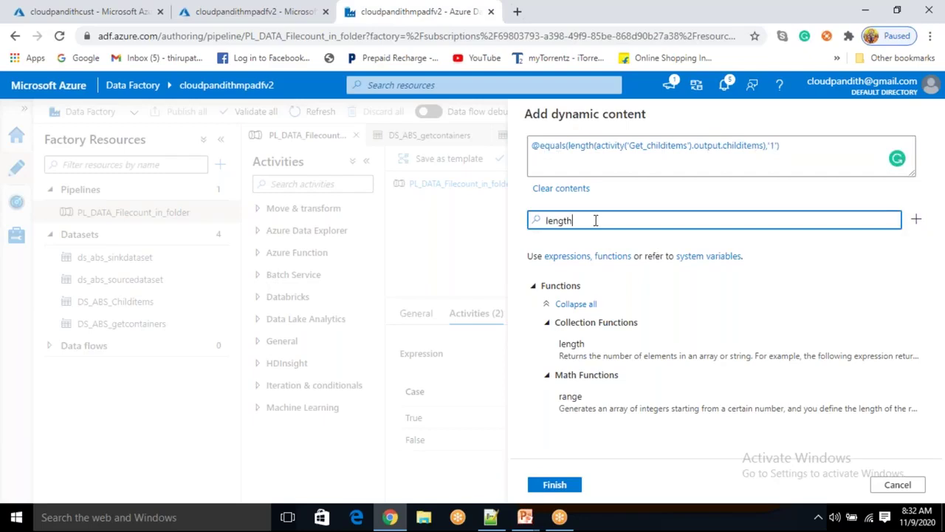
{"action": "key", "text": "ctrl+a"}
{"action": "key", "text": "BackSpace"}
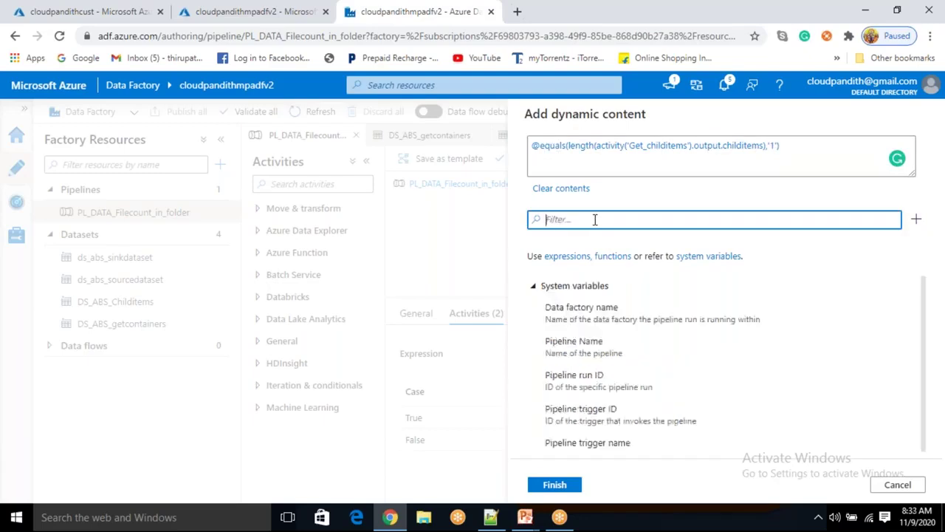
{"action": "type", "text": "great"}
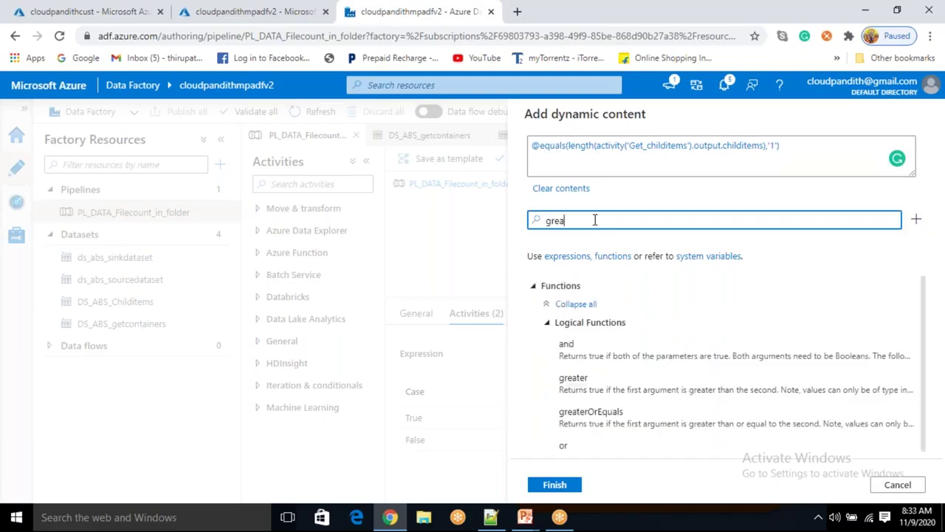
{"action": "left_click", "coordinate": [635, 384]}
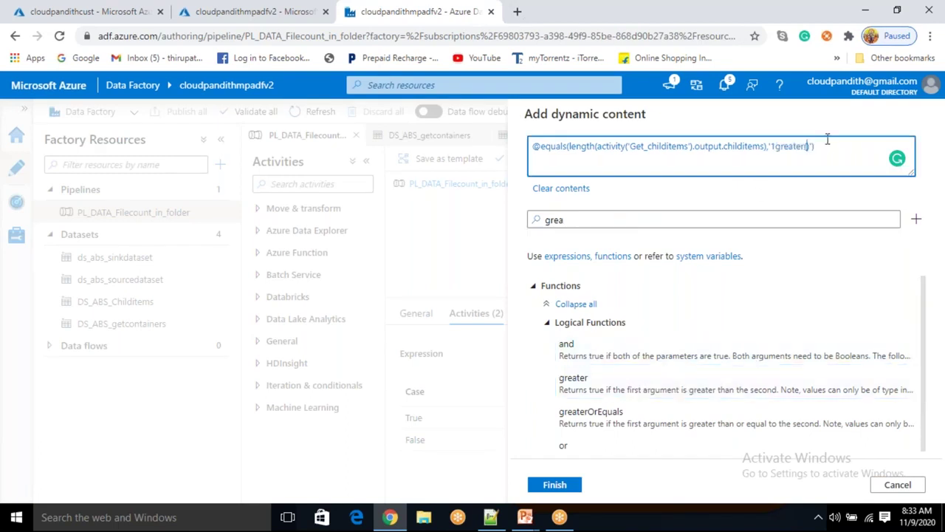
{"action": "left_click_drag", "start_coordinate": [815, 145], "coordinate": [533, 139]}
{"action": "key", "text": "BackSpace"}
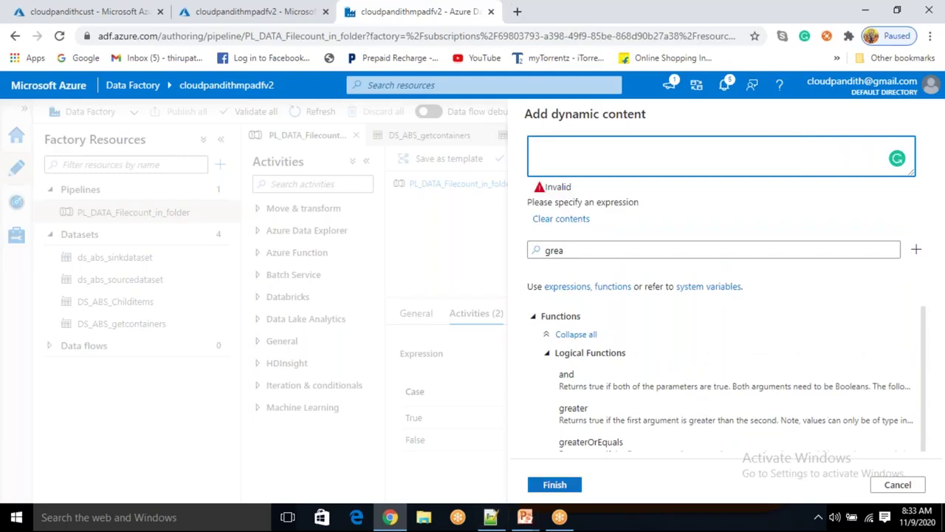
Insert the greater function and the Get_childitems activity output into the empty expression
{"action": "left_click", "coordinate": [569, 409]}
{"action": "left_click", "coordinate": [571, 252]}
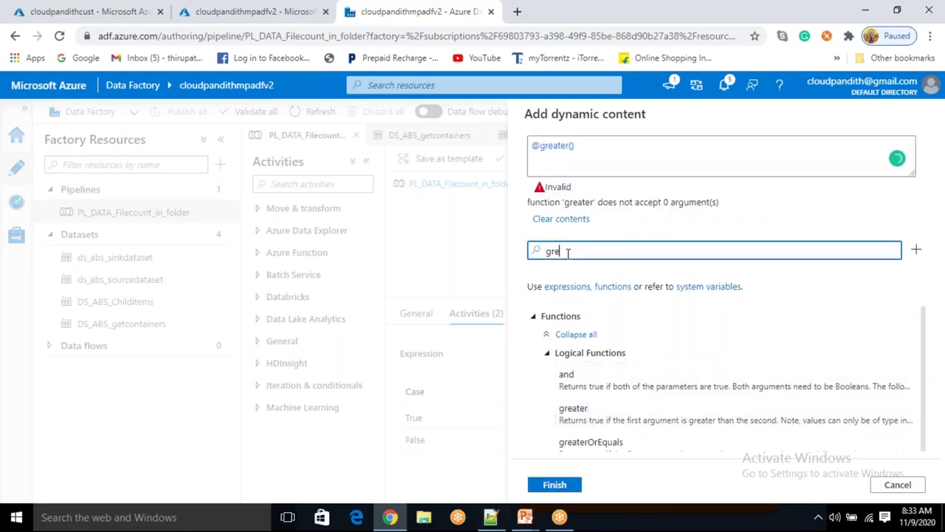
{"action": "key", "text": "BackSpace"}
{"action": "key", "text": "BackSpace"}
{"action": "key", "text": "BackSpace"}
{"action": "scroll", "coordinate": [631, 437], "scroll_direction": "down", "scroll_amount": 5}
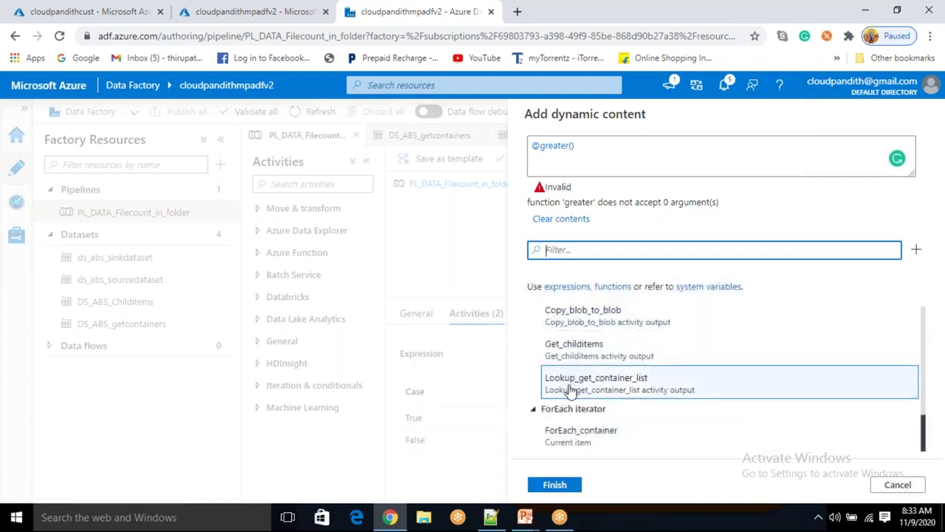
{"action": "scroll", "coordinate": [574, 391], "scroll_direction": "up", "scroll_amount": 1}
{"action": "scroll", "coordinate": [574, 393], "scroll_direction": "down", "scroll_amount": 1}
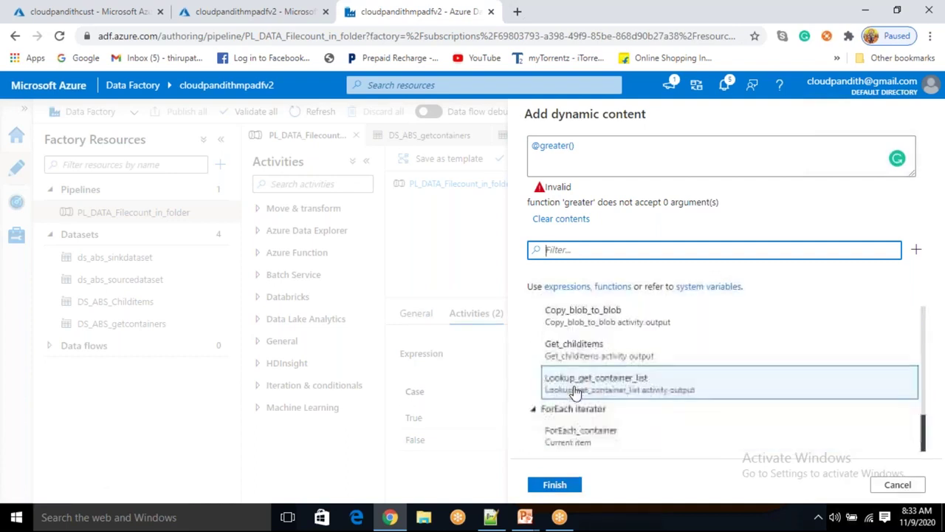
{"action": "left_click", "coordinate": [576, 347]}
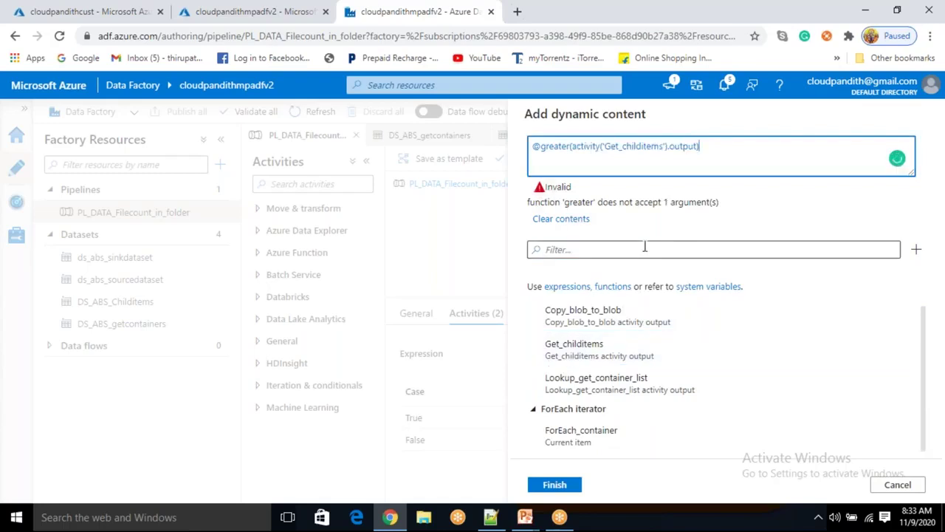
Complete it with .childitems, int(length(...)) and ,0, then select the whole expression
{"action": "type", "text": "."}
{"action": "type", "text": "chiu"}
{"action": "type", "text": "lditems"}
{"action": "type", "text": "("}
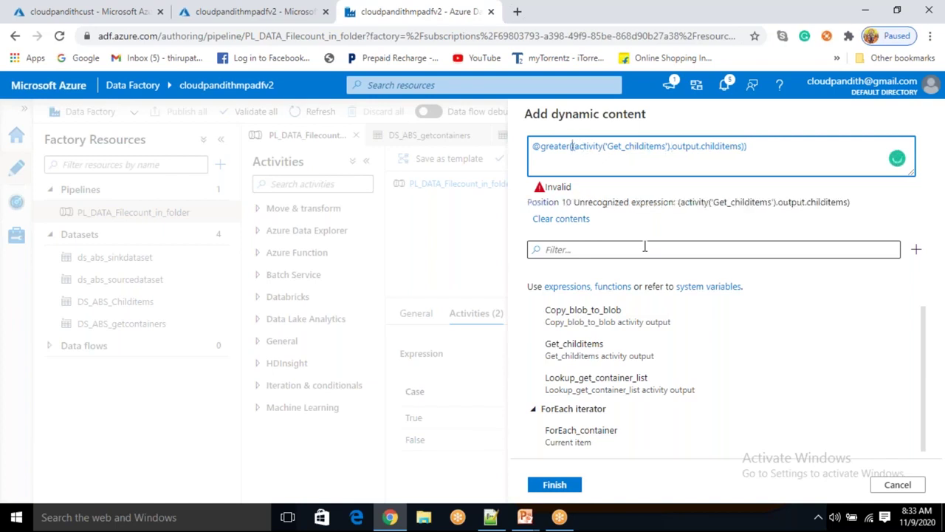
{"action": "type", "text": "length"}
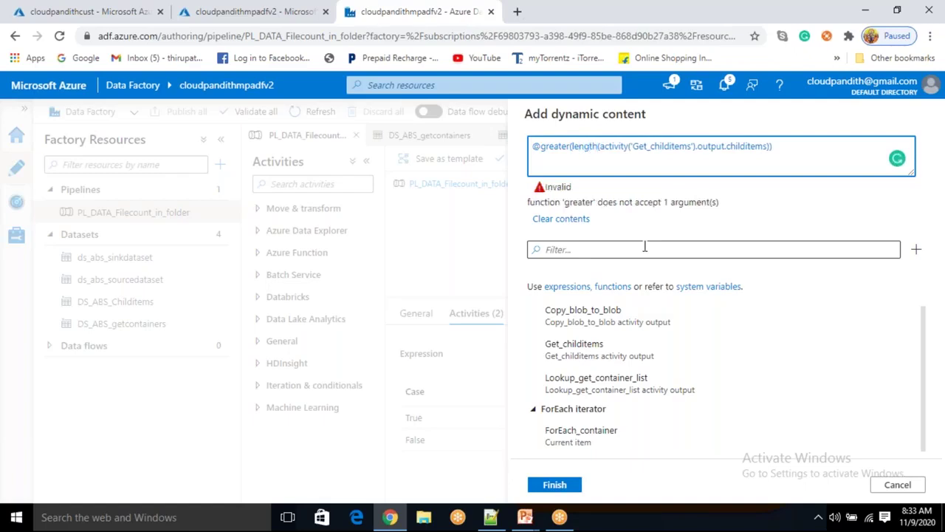
{"action": "type", "text": "int"}
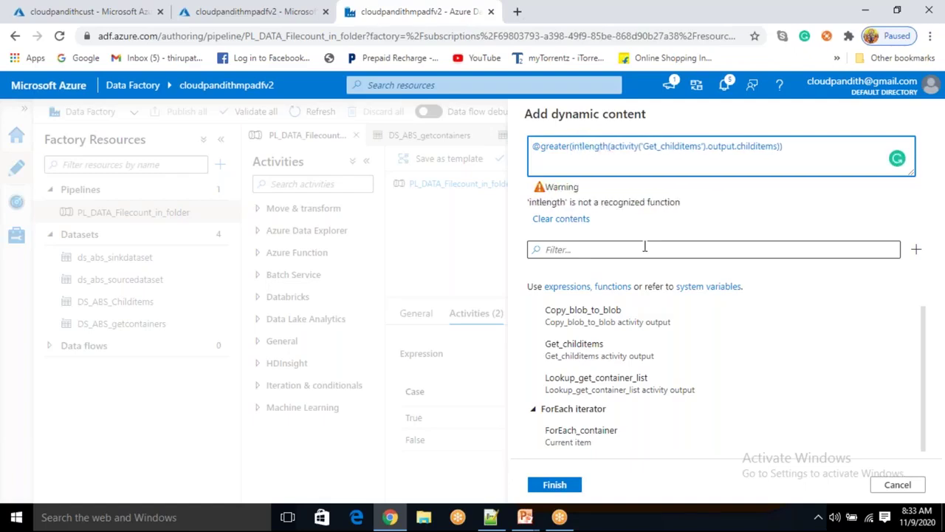
{"action": "type", "text": "("}
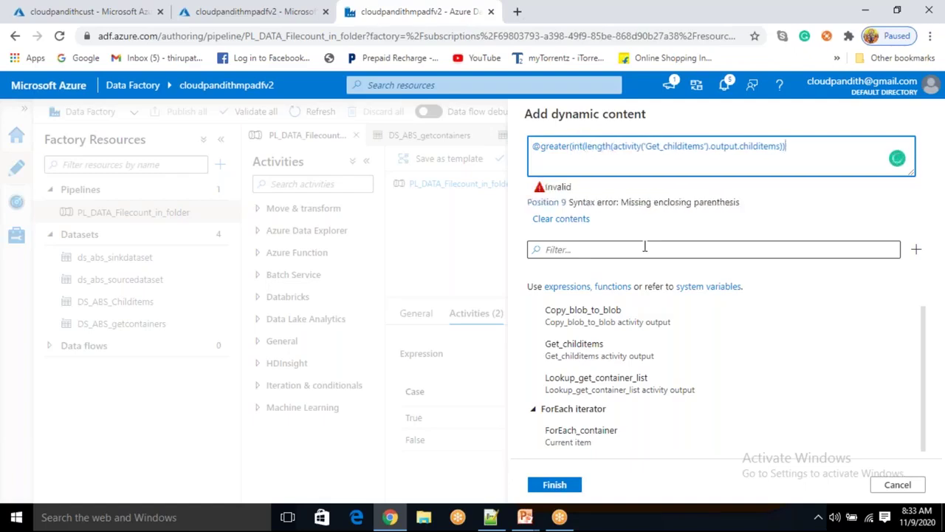
{"action": "type", "text": ")"}
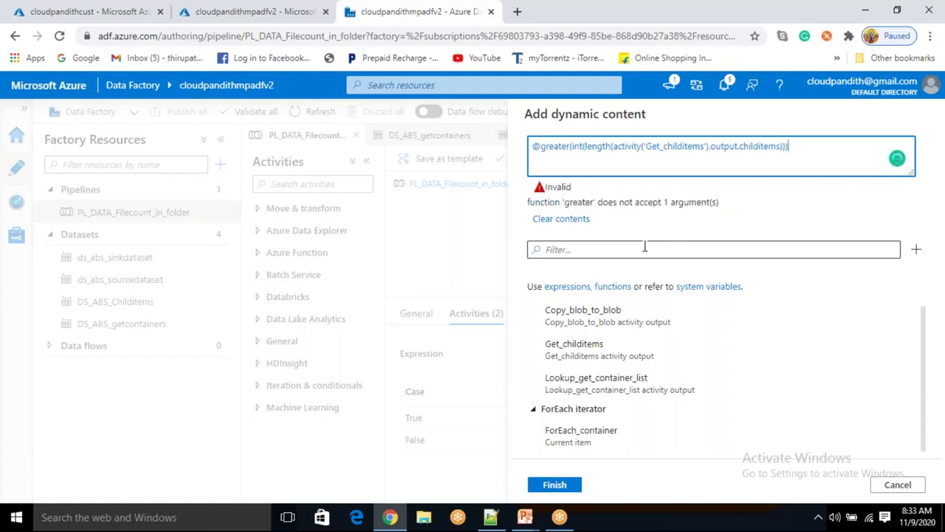
{"action": "type", "text": ",0"}
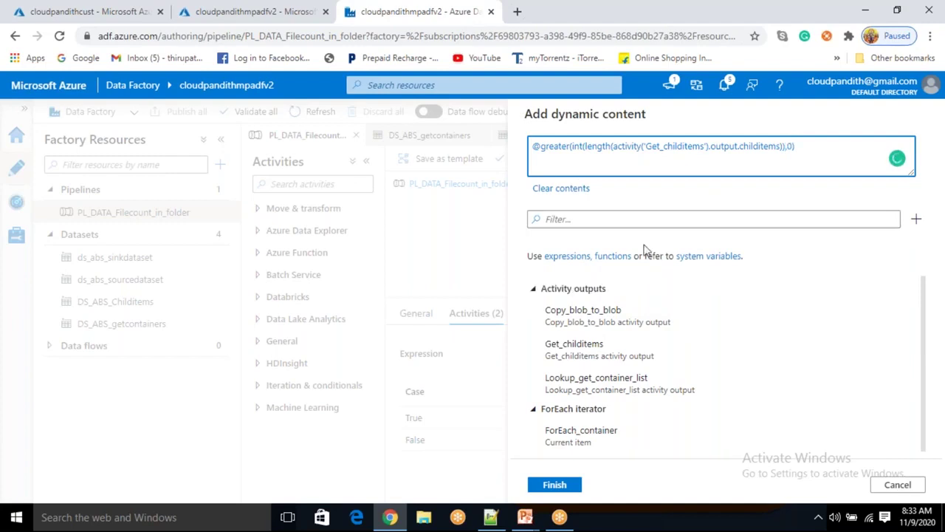
{"action": "key", "text": "ctrl+a"}
{"action": "key", "text": "ctrl+c"}
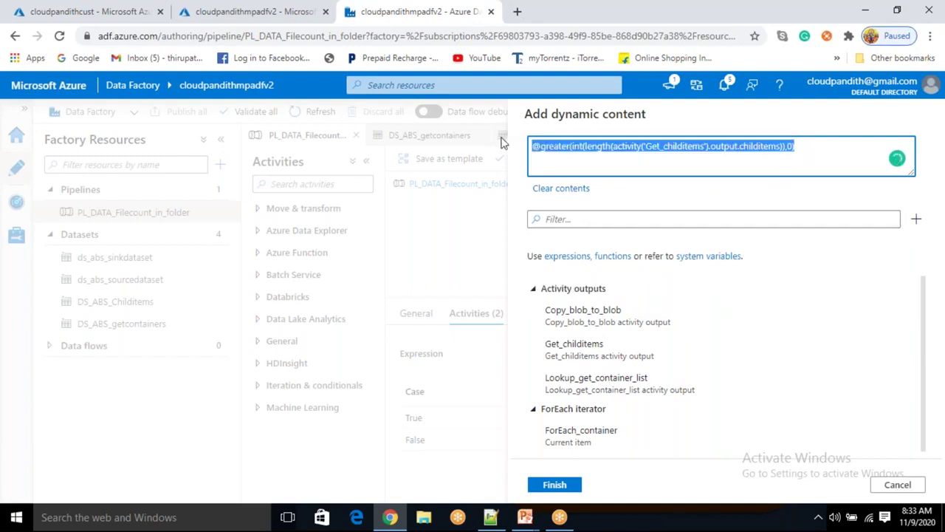
{"action": "left_click", "coordinate": [490, 517]}
Paste the greater expression onto line 33 and replace its length(...) argument with 0
{"action": "left_click", "coordinate": [149, 462]}
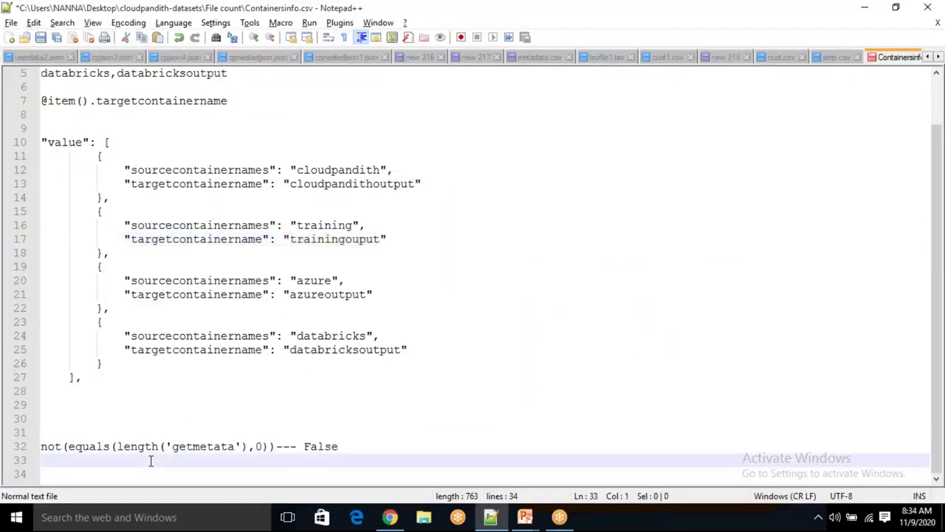
{"action": "key", "text": "ctrl+v"}
{"action": "key", "text": "Return"}
{"action": "key", "text": "Return"}
{"action": "key", "text": "Return"}
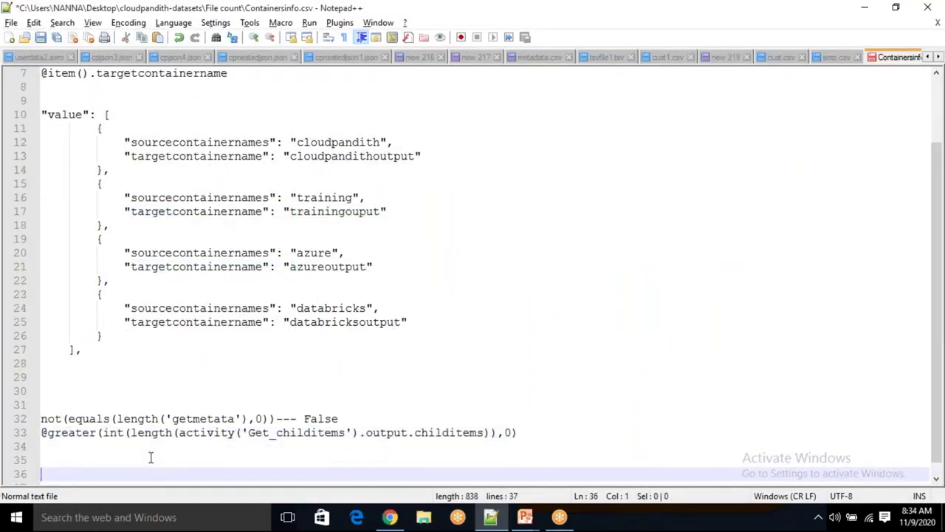
{"action": "left_click_drag", "start_coordinate": [180, 434], "coordinate": [486, 439]}
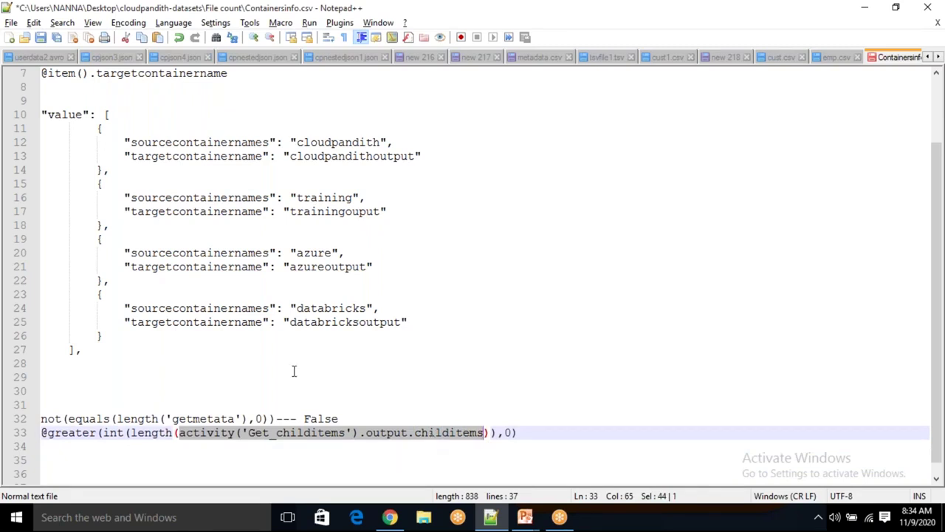
{"action": "left_click", "coordinate": [129, 433]}
{"action": "left_click_drag", "start_coordinate": [130, 433], "coordinate": [492, 431]}
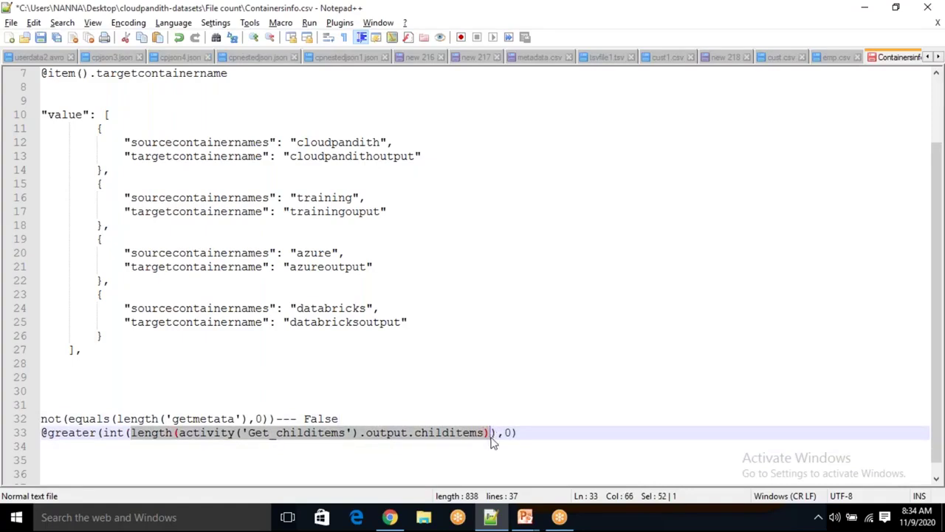
{"action": "key", "text": "ctrl+x"}
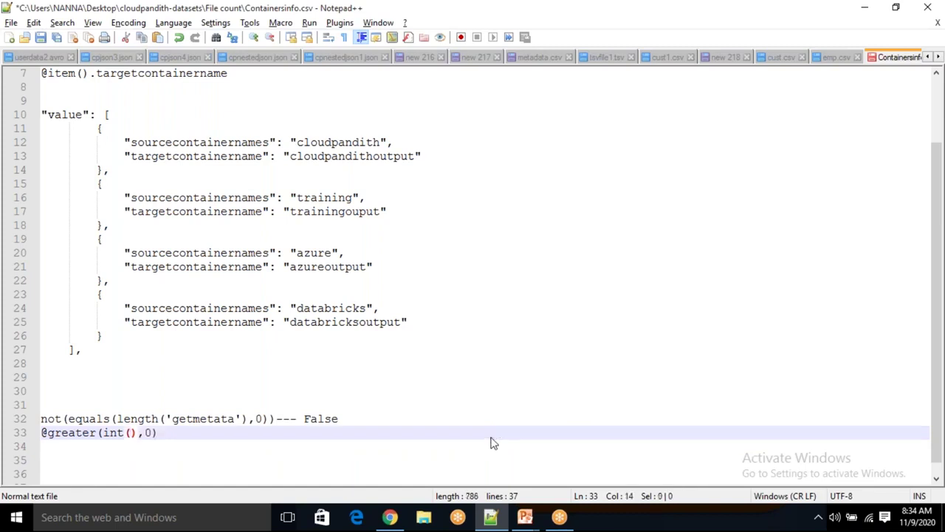
{"action": "type", "text": "0"}
Append '---False----wait' to the end of line 33
{"action": "left_click_drag", "start_coordinate": [143, 433], "coordinate": [123, 433]}
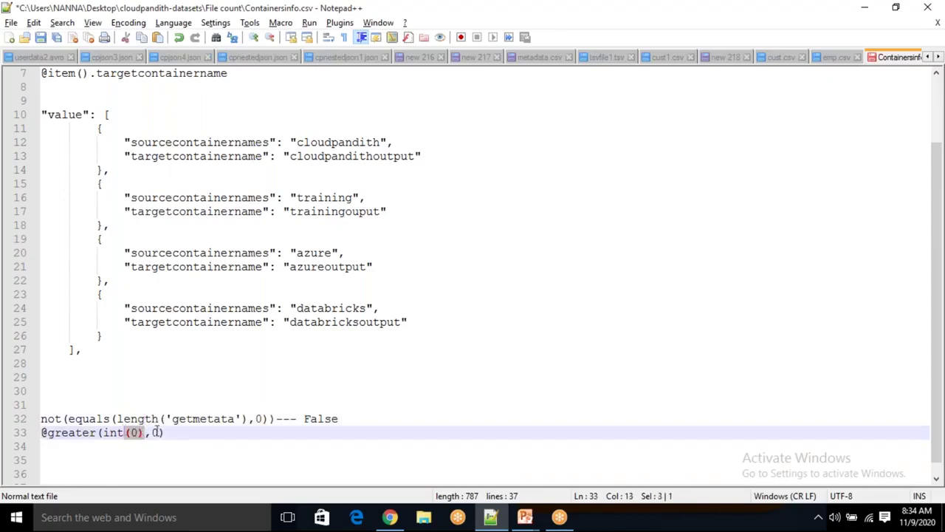
{"action": "left_click", "coordinate": [154, 432]}
{"action": "left_click", "coordinate": [176, 432]}
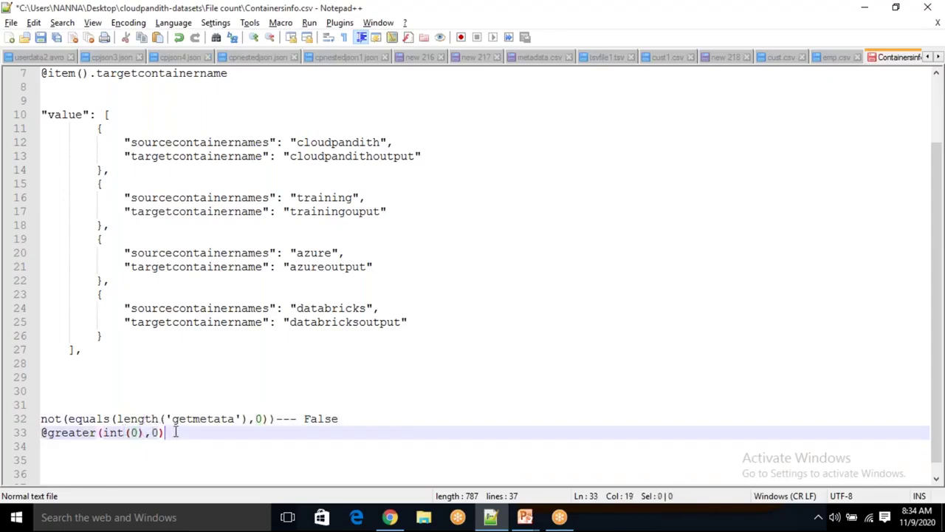
{"action": "type", "text": "---False"}
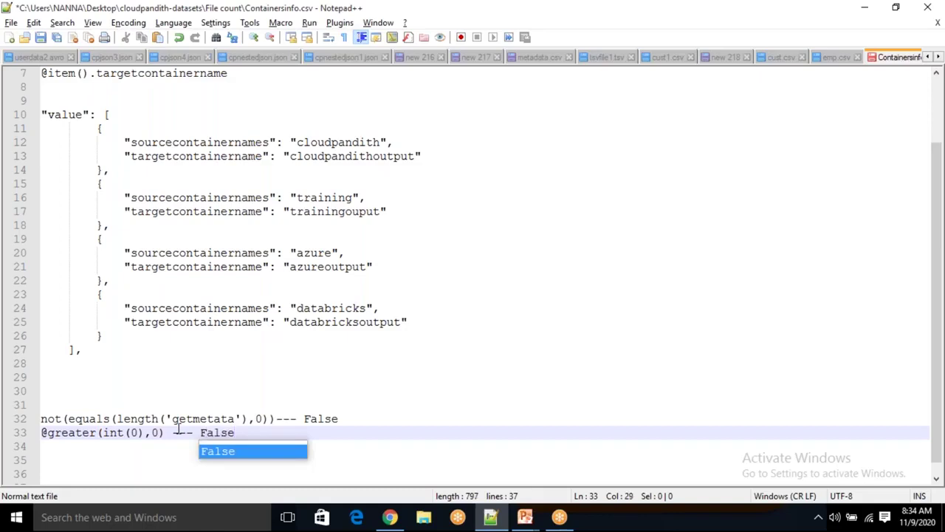
{"action": "left_click", "coordinate": [248, 435]}
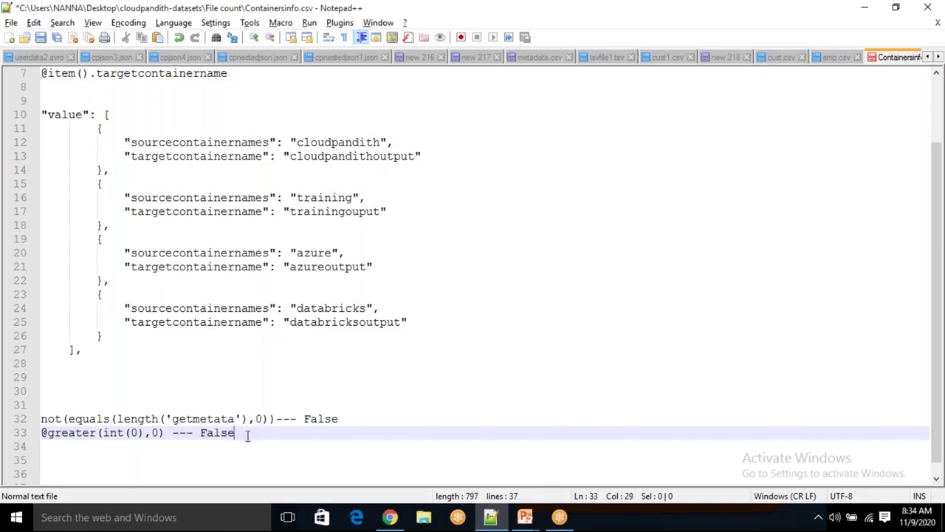
{"action": "type", "text": "----wait"}
{"action": "key", "text": "Return"}
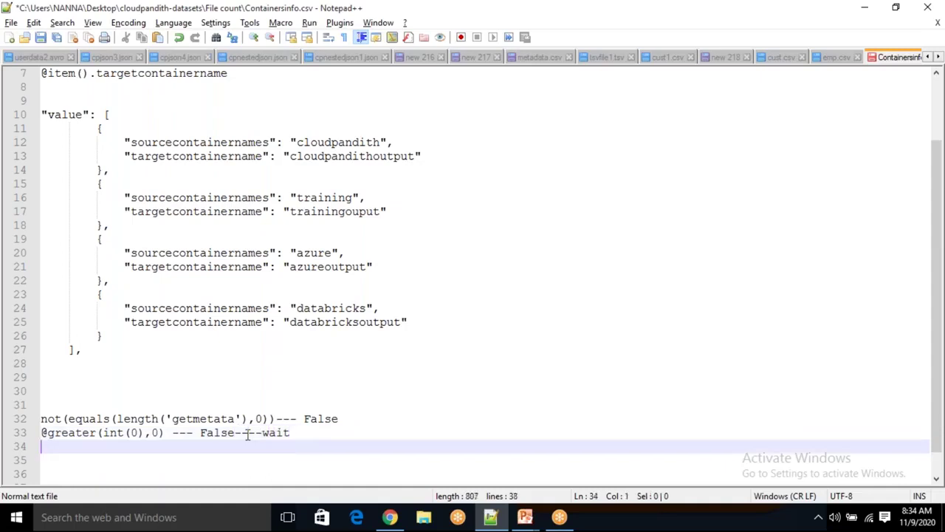
{"action": "double_click", "coordinate": [136, 434]}
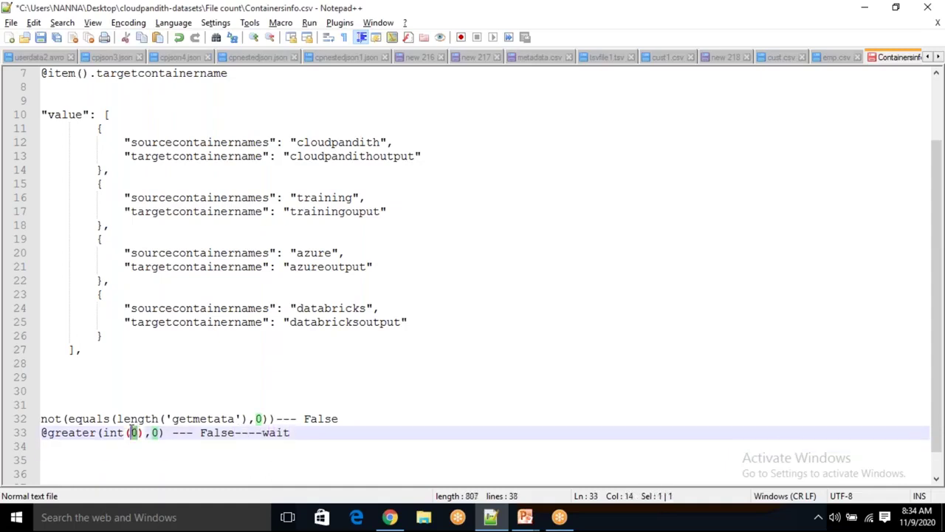
{"action": "left_click", "coordinate": [138, 433]}
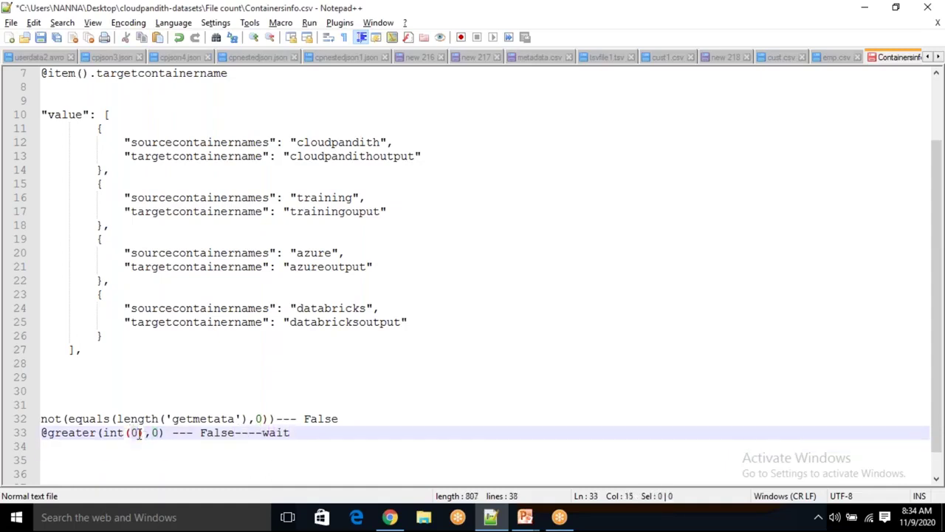
{"action": "key", "text": "BackSpace"}
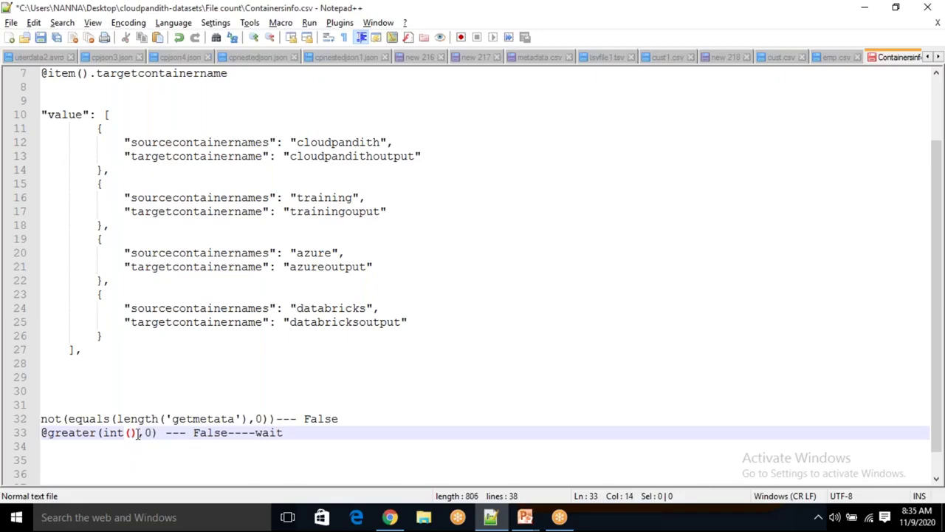
{"action": "type", "text": "2"}
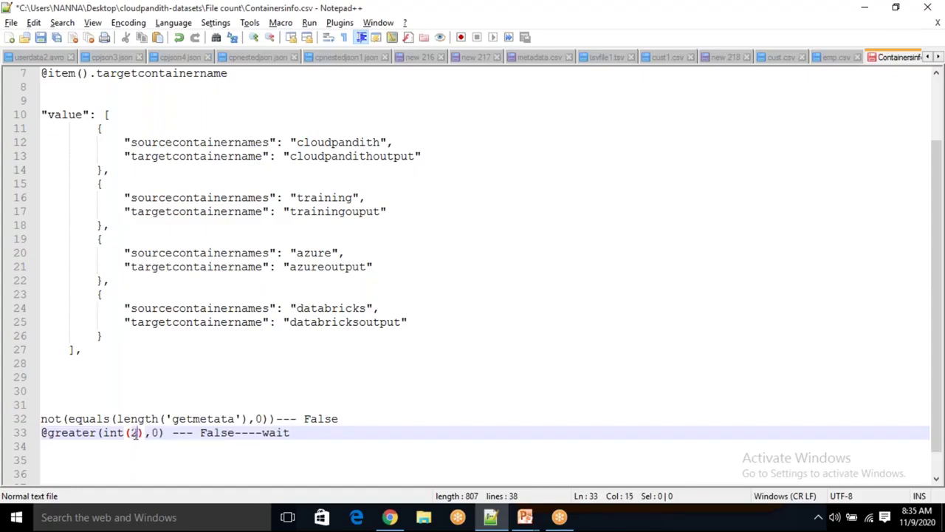
{"action": "key", "text": "Delete"}
{"action": "key", "text": "BackSpace"}
{"action": "key", "text": "BackSpace"}
{"action": "key", "text": "BackSpace"}
{"action": "key", "text": "BackSpace"}
{"action": "key", "text": "BackSpace"}
{"action": "type", "text": "2"}
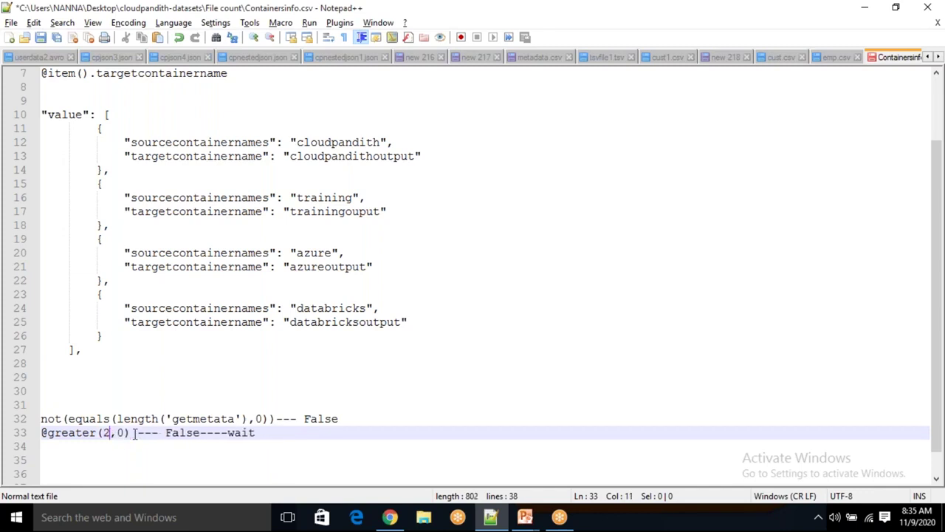
{"action": "double_click", "coordinate": [120, 432]}
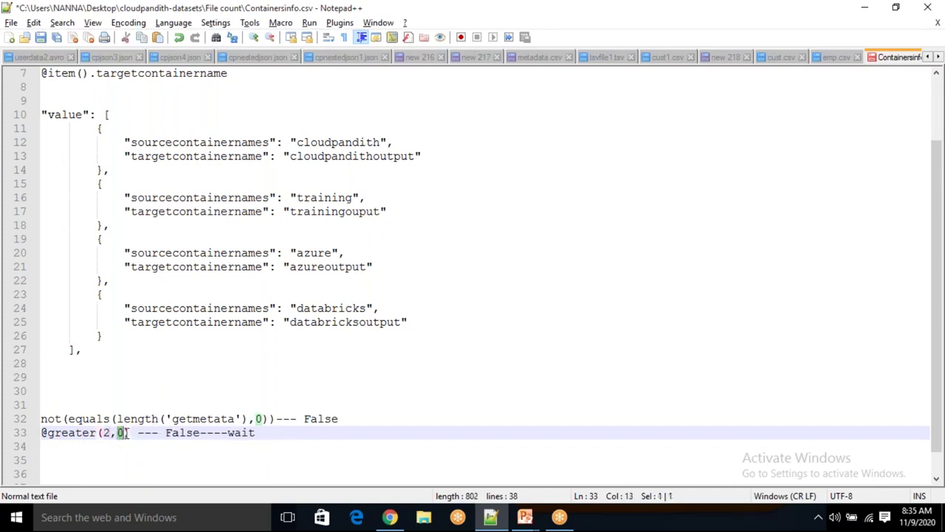
{"action": "left_click", "coordinate": [148, 435]}
{"action": "left_click_drag", "start_coordinate": [281, 423], "coordinate": [336, 436]}
{"action": "left_click", "coordinate": [390, 517]}
{"action": "left_click", "coordinate": [568, 219]}
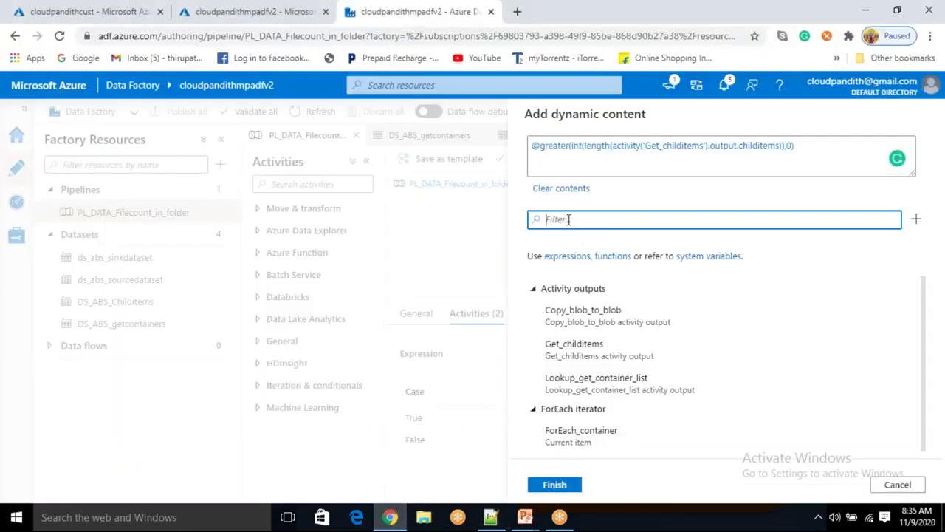
Filter the dynamic content functions by 'grea' to list the greater function
{"action": "type", "text": "greta"}
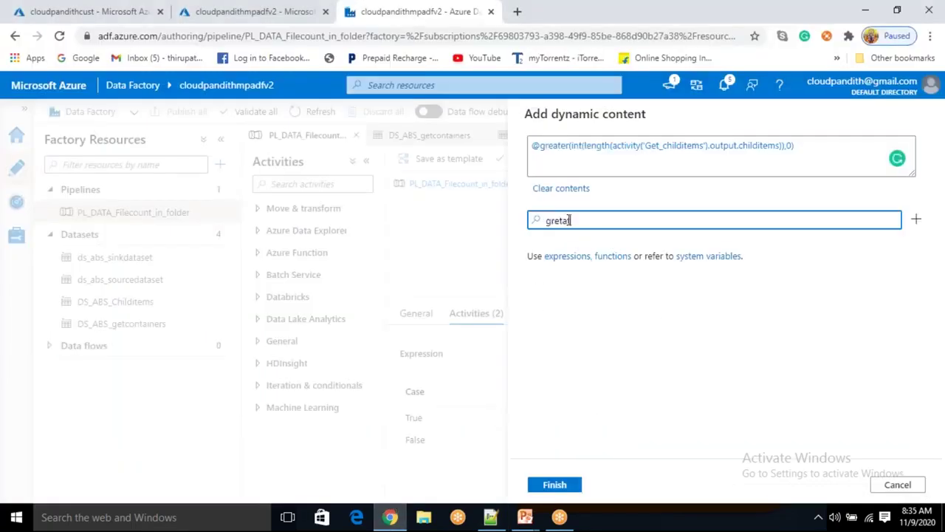
{"action": "key", "text": "BackSpace"}
{"action": "key", "text": "BackSpace"}
{"action": "type", "text": "a"}
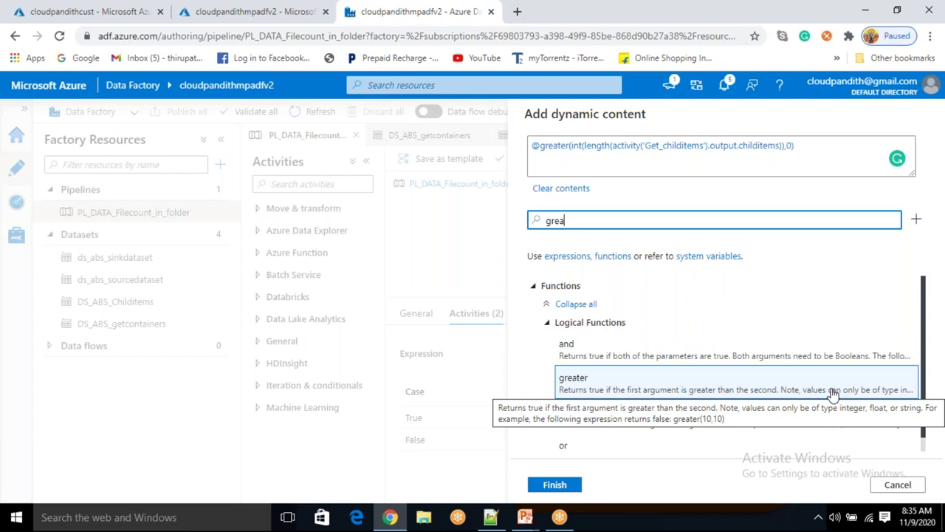
{"action": "key", "text": "alt+Tab"}
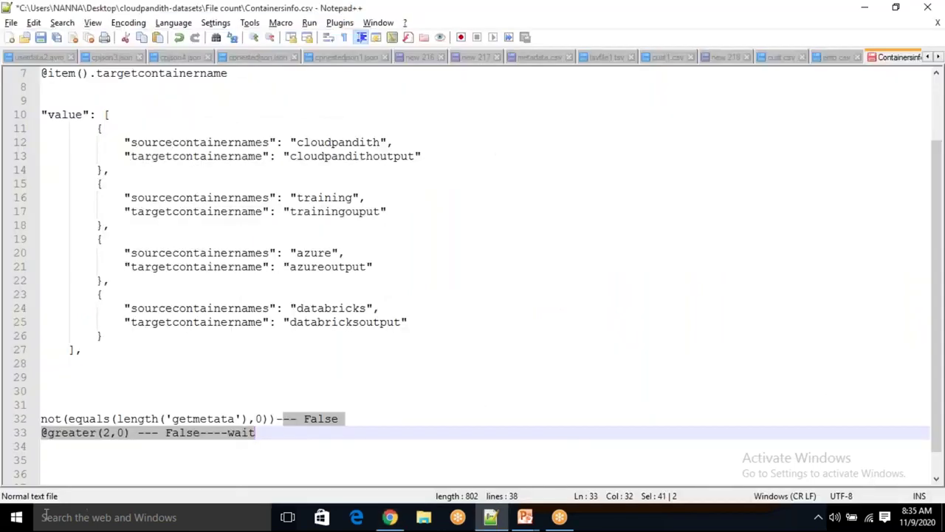
{"action": "left_click", "coordinate": [101, 458]}
{"action": "left_click", "coordinate": [111, 435]}
{"action": "double_click", "coordinate": [106, 433]}
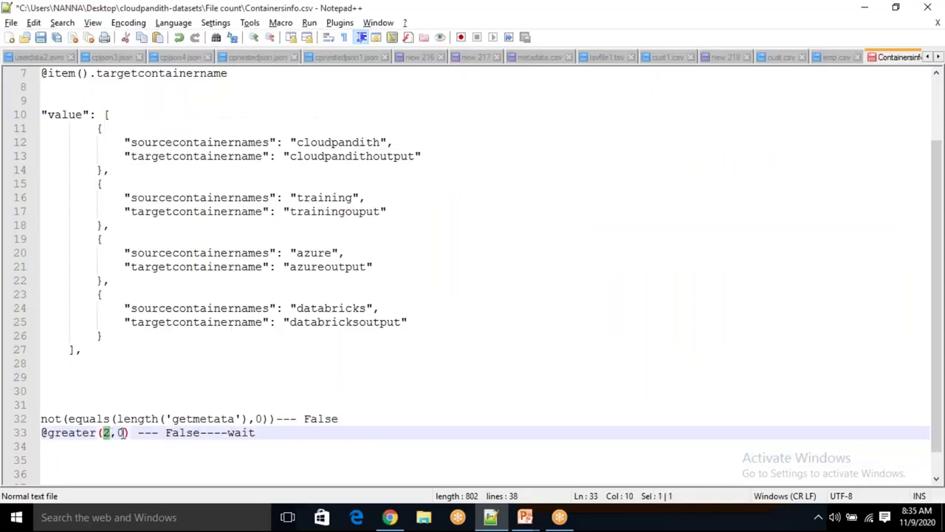
{"action": "left_click", "coordinate": [118, 432]}
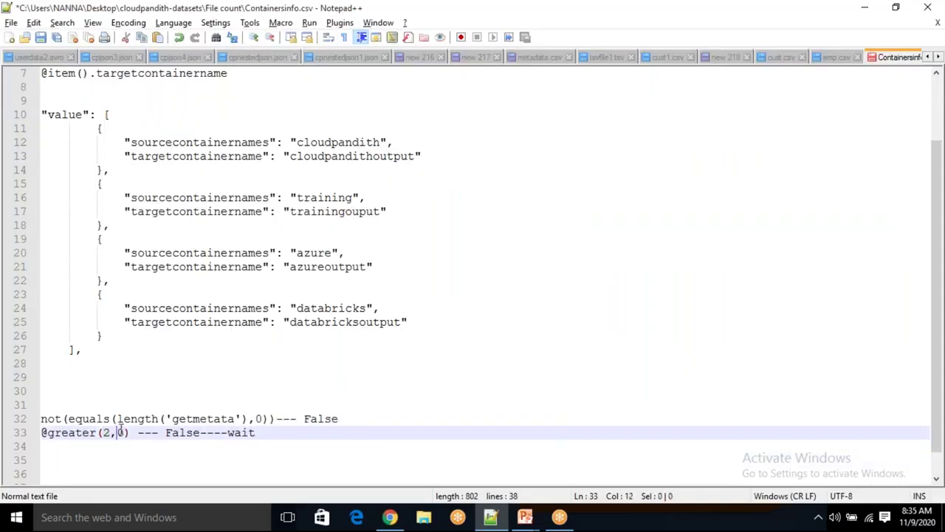
{"action": "left_click", "coordinate": [158, 459]}
{"action": "left_click", "coordinate": [107, 433]}
{"action": "double_click", "coordinate": [105, 433]}
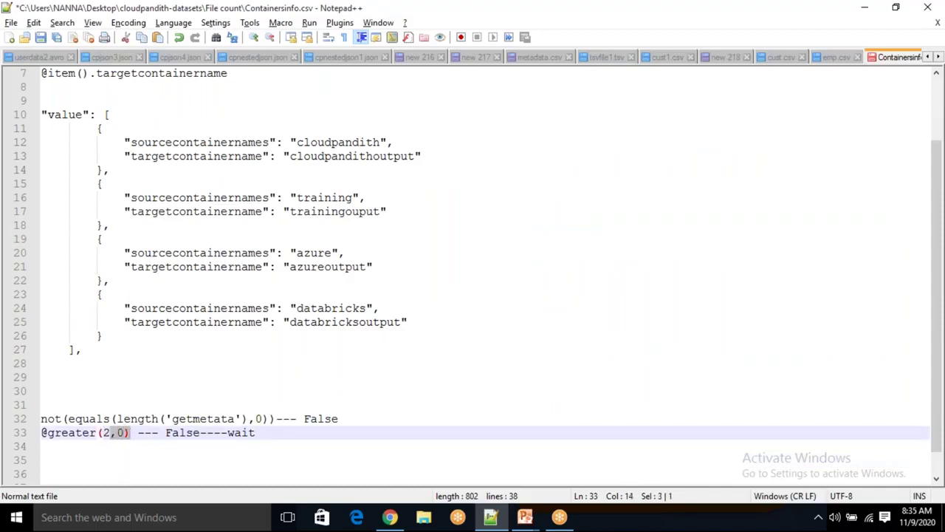
{"action": "left_click", "coordinate": [148, 446]}
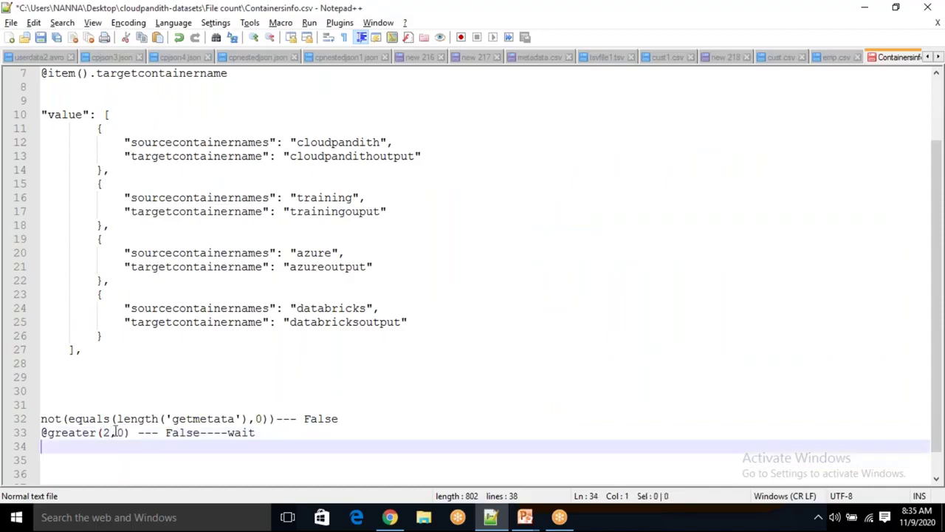
{"action": "left_click", "coordinate": [108, 433]}
{"action": "left_click", "coordinate": [132, 445]}
{"action": "left_click", "coordinate": [131, 433]}
{"action": "left_click", "coordinate": [105, 433]}
{"action": "left_click", "coordinate": [124, 432]}
{"action": "left_click_drag", "start_coordinate": [131, 433], "coordinate": [34, 419]}
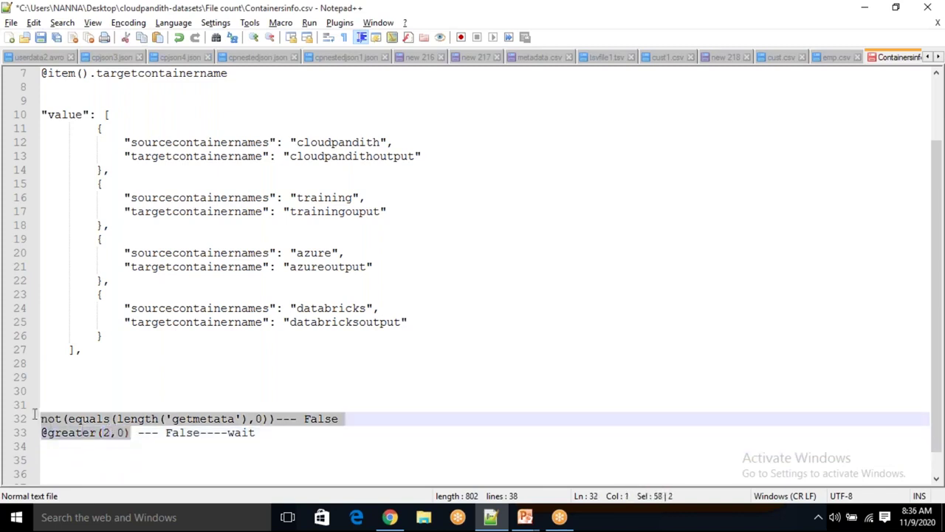
{"action": "left_click", "coordinate": [152, 446]}
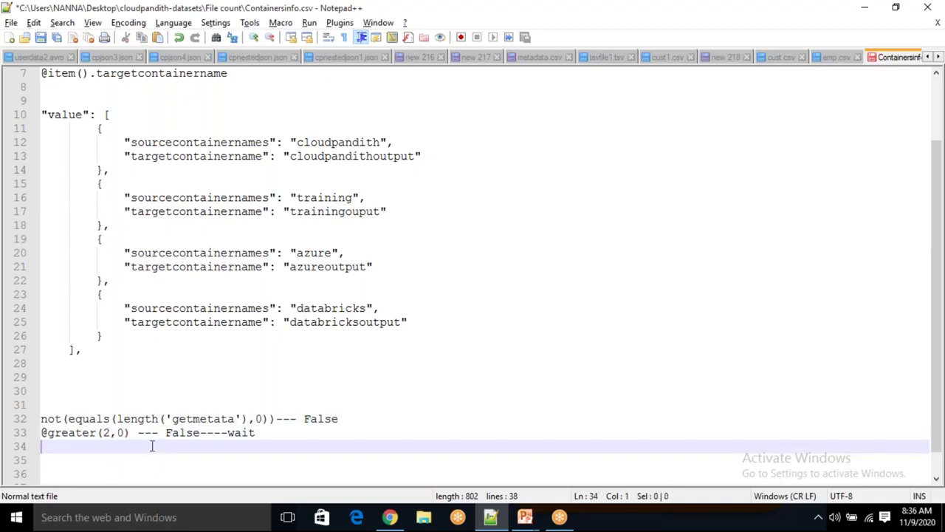
{"action": "key", "text": "alt+Tab"}
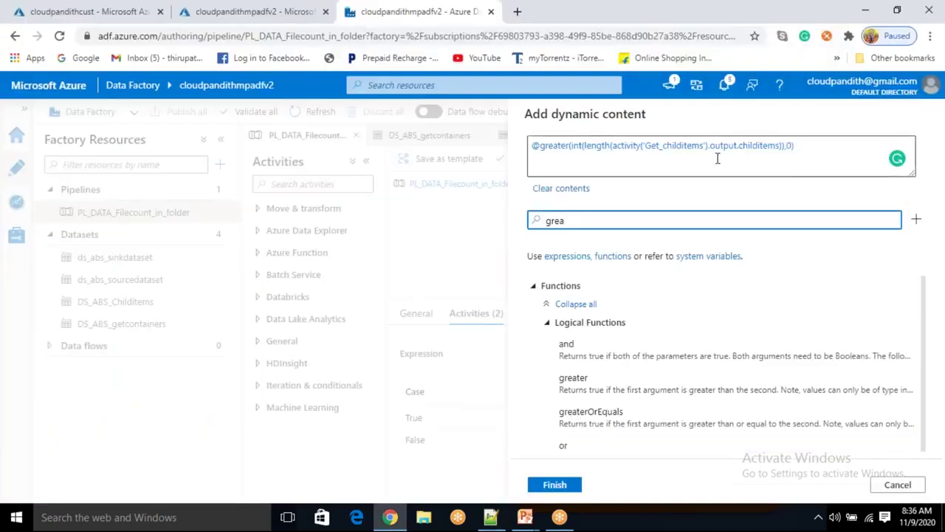
Apply the greater expression to the If condition and launch a pipeline debug run
{"action": "left_click", "coordinate": [565, 485]}
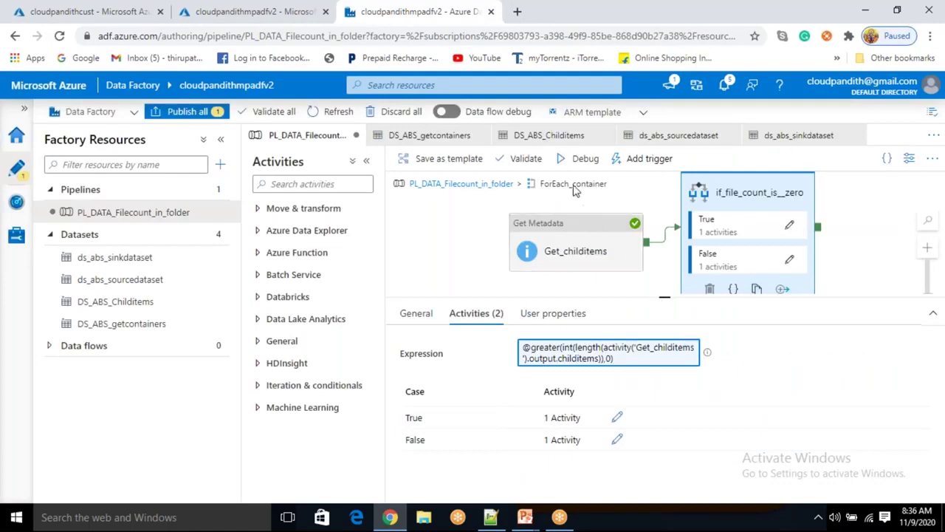
{"action": "left_click", "coordinate": [579, 165]}
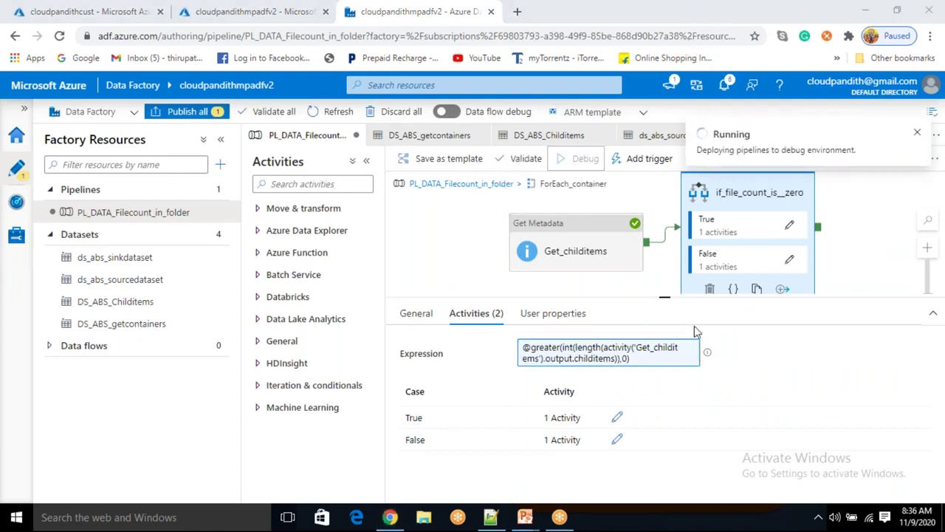
{"action": "left_click", "coordinate": [669, 347]}
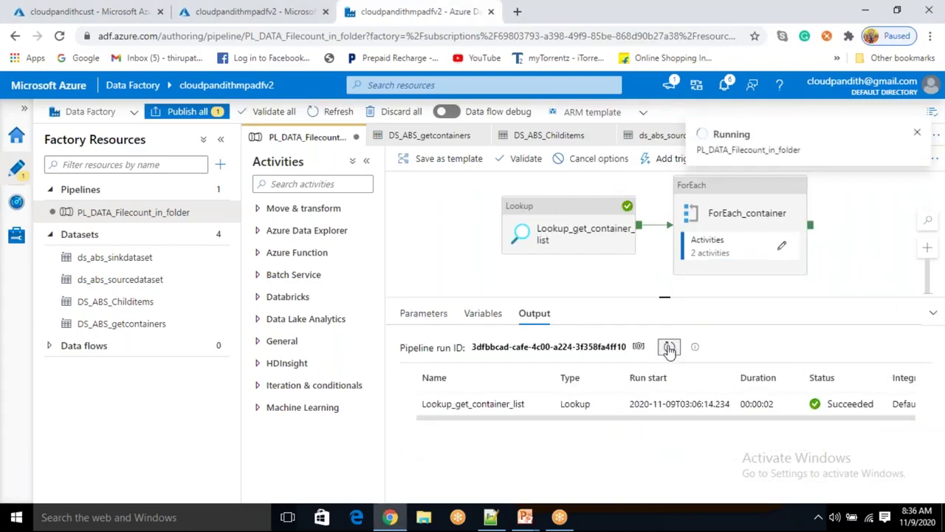
Refresh the run status and review the Get_childitems run's input
{"action": "left_click", "coordinate": [668, 347]}
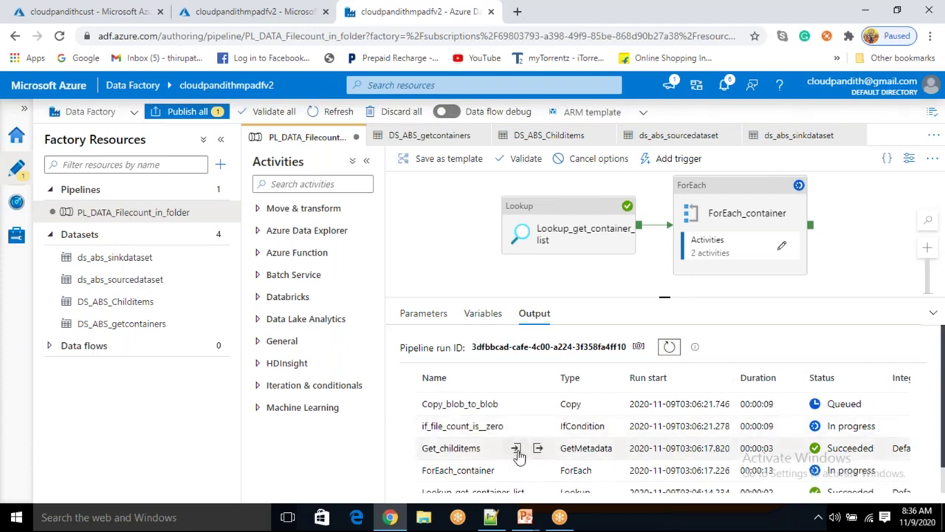
{"action": "left_click", "coordinate": [519, 448]}
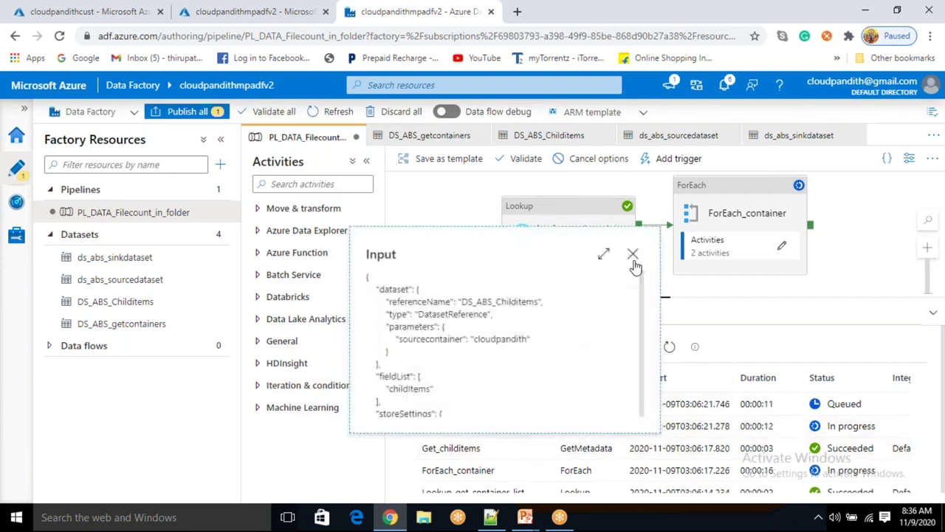
{"action": "left_click", "coordinate": [684, 382]}
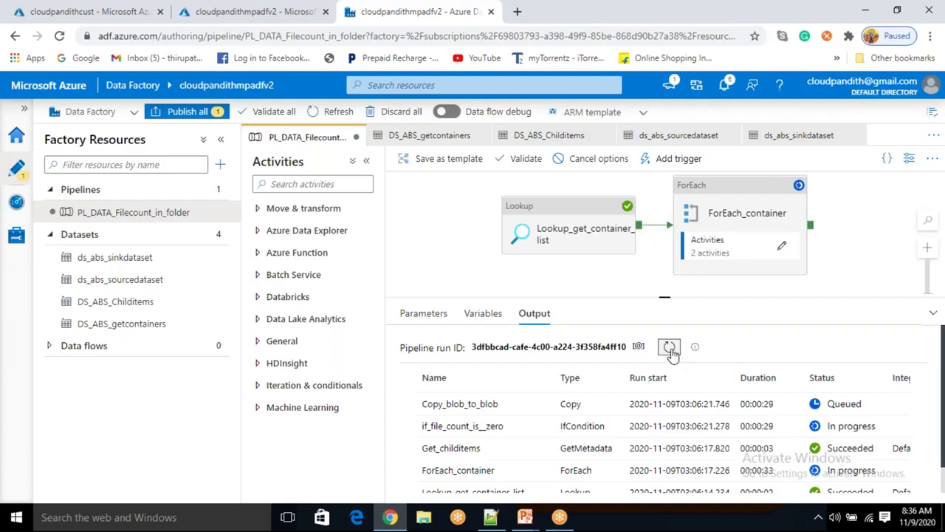
{"action": "left_click", "coordinate": [670, 348]}
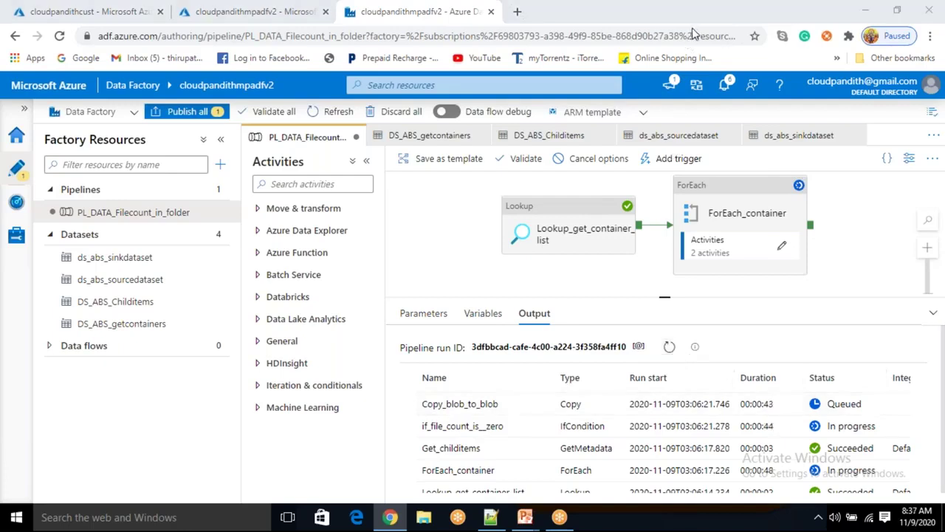
Reload the storage account's container list to look for cloudpandithoutput, then return to Data Factory
{"action": "left_click", "coordinate": [88, 11]}
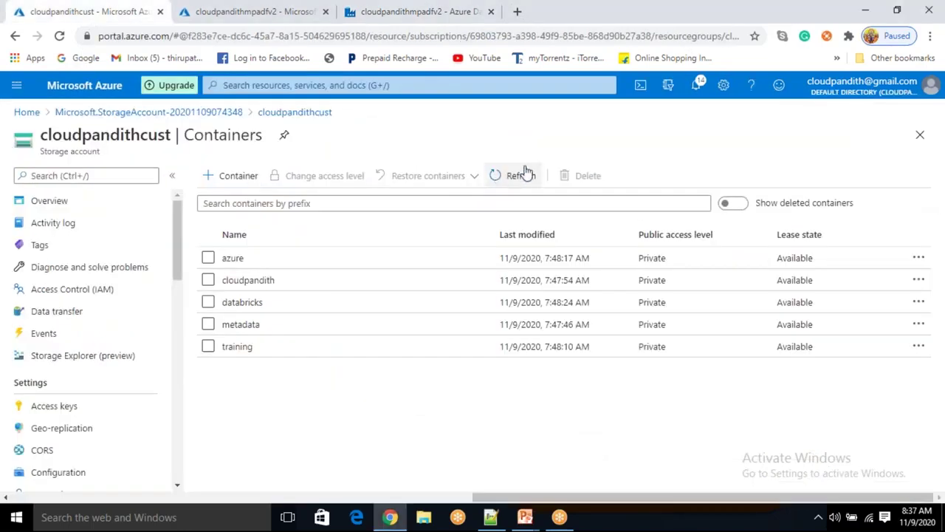
{"action": "left_click", "coordinate": [522, 176]}
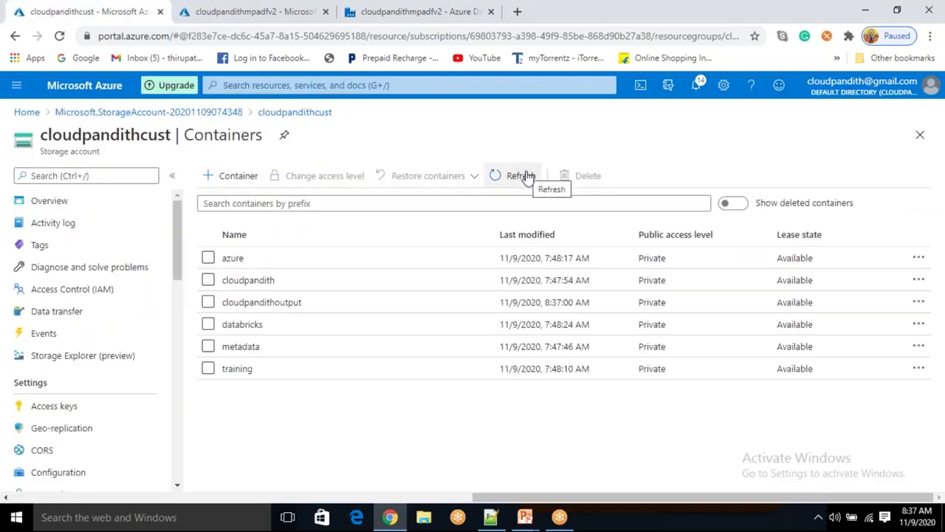
{"action": "left_click", "coordinate": [532, 175]}
{"action": "left_click", "coordinate": [520, 184]}
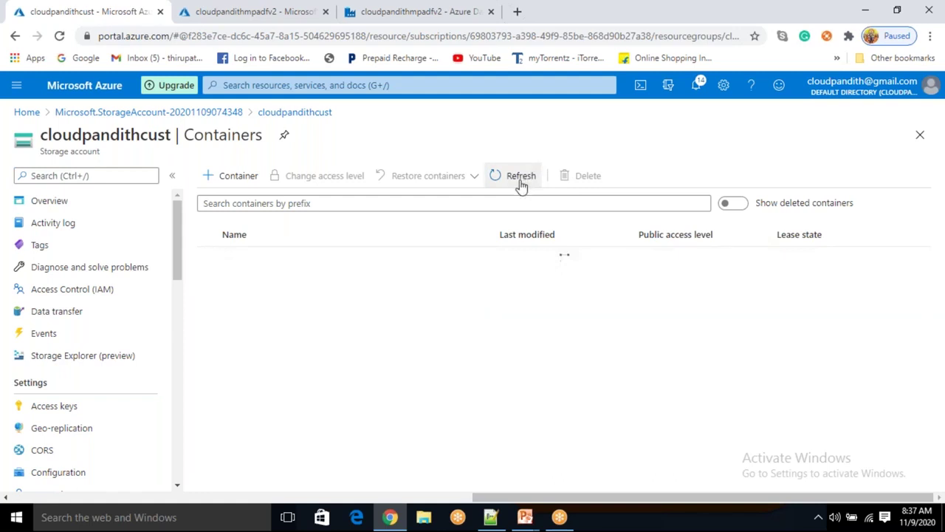
{"action": "left_click", "coordinate": [517, 187]}
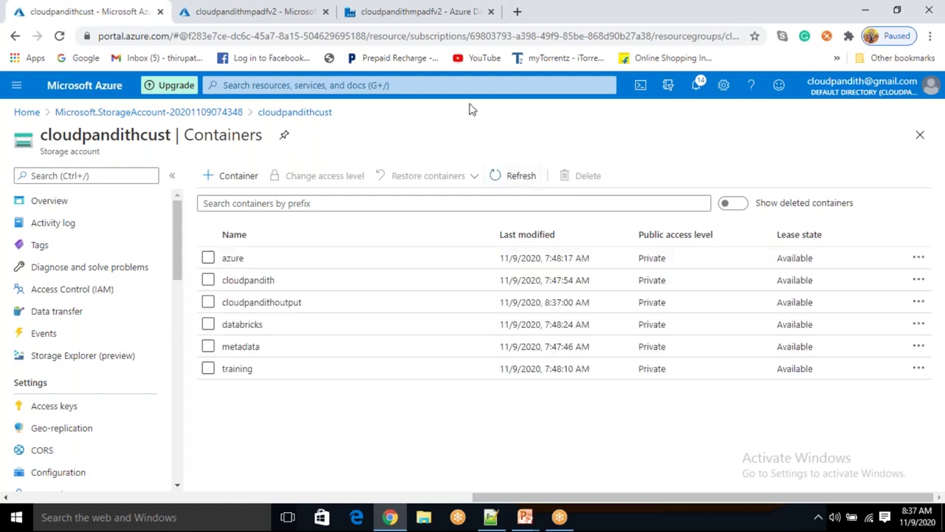
{"action": "left_click", "coordinate": [438, 14]}
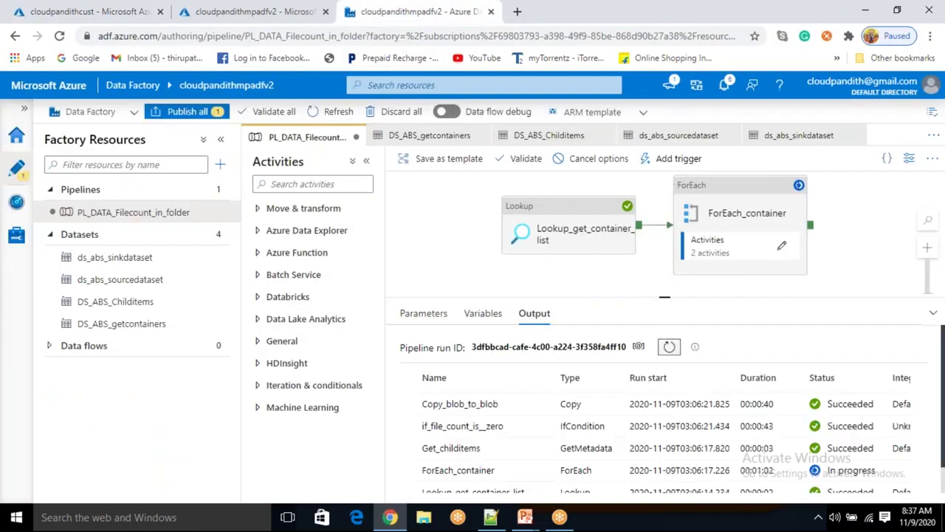
Keep refreshing run statuses, confirm Get_childitems read the training container, until Waiting starts
{"action": "left_click", "coordinate": [669, 346]}
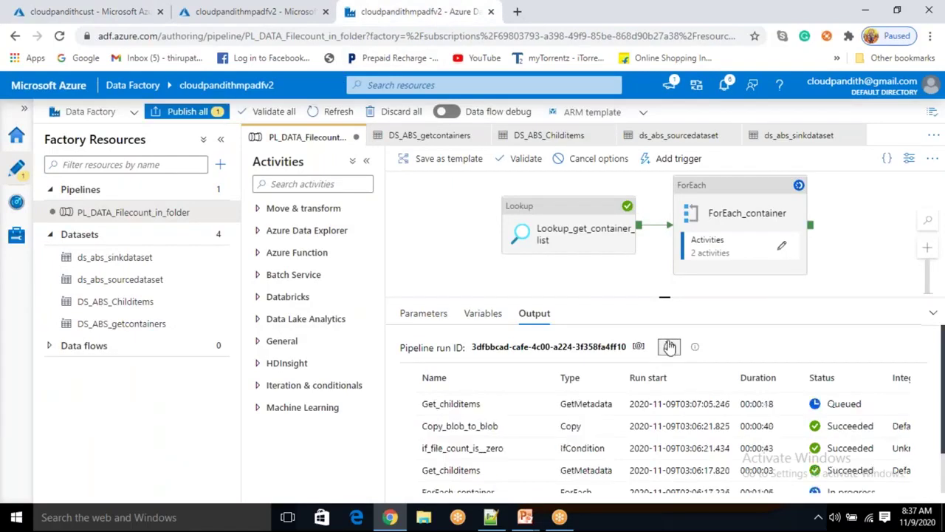
{"action": "left_click", "coordinate": [670, 347]}
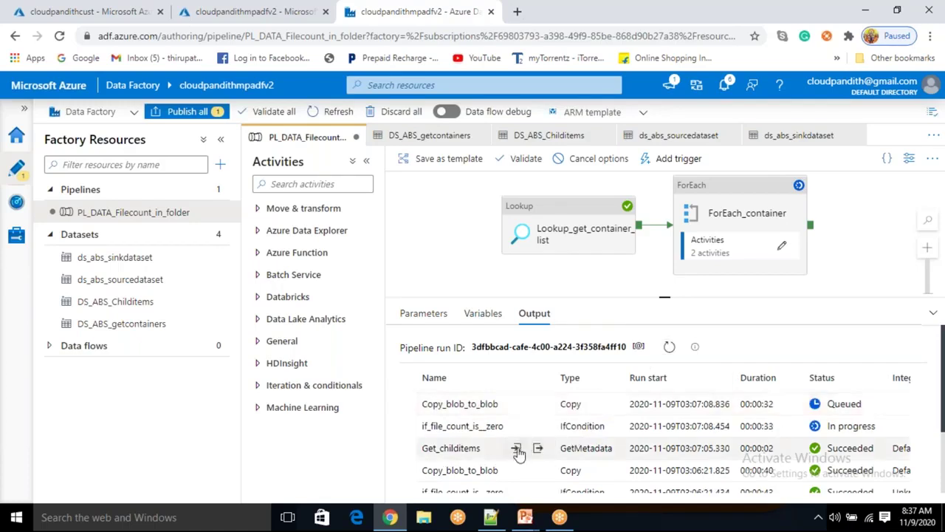
{"action": "left_click", "coordinate": [517, 448]}
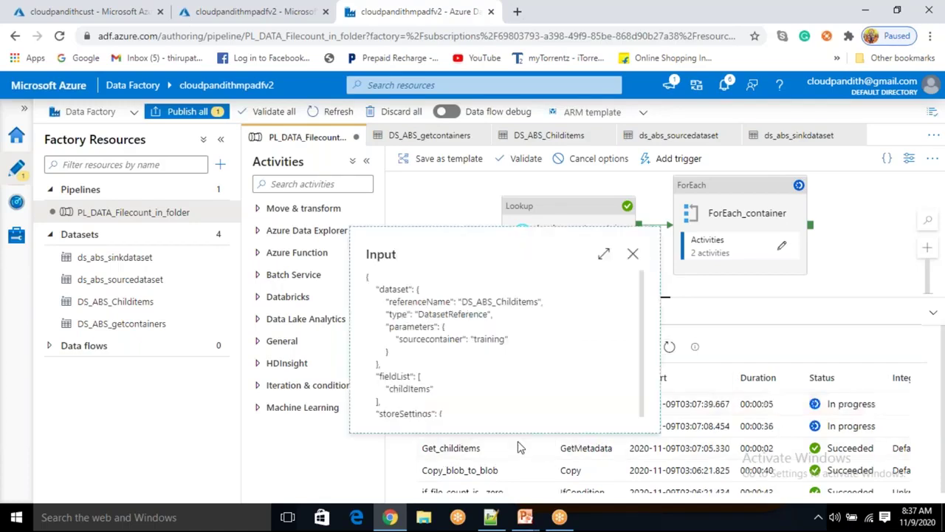
{"action": "left_click", "coordinate": [634, 251]}
{"action": "left_click", "coordinate": [669, 349]}
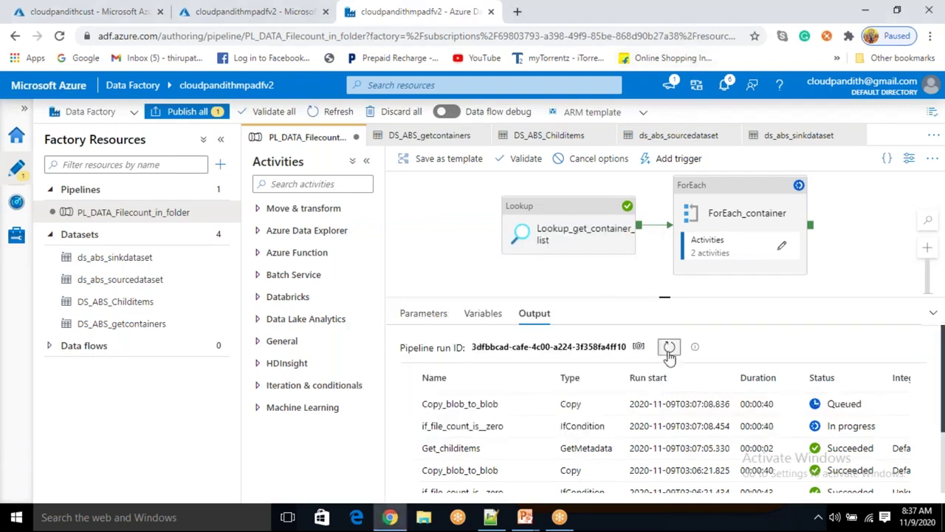
{"action": "left_click", "coordinate": [669, 349]}
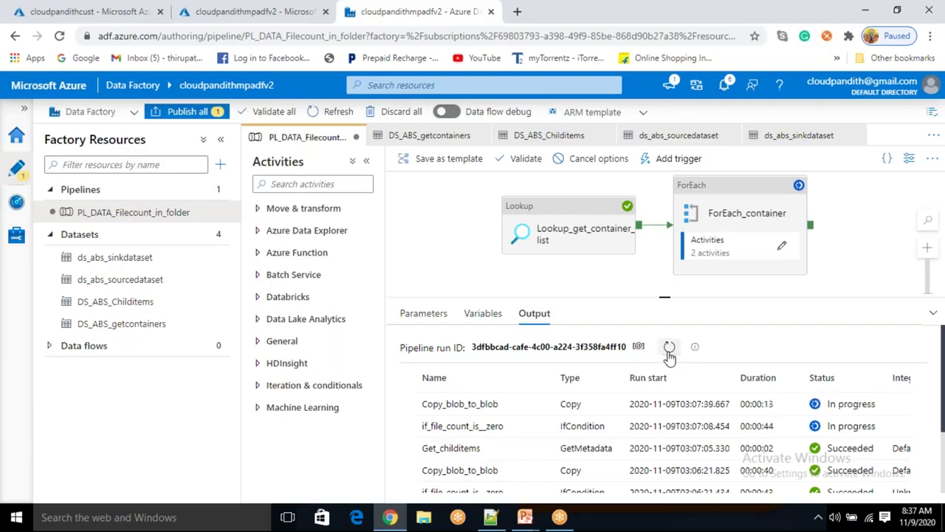
{"action": "left_click", "coordinate": [669, 353]}
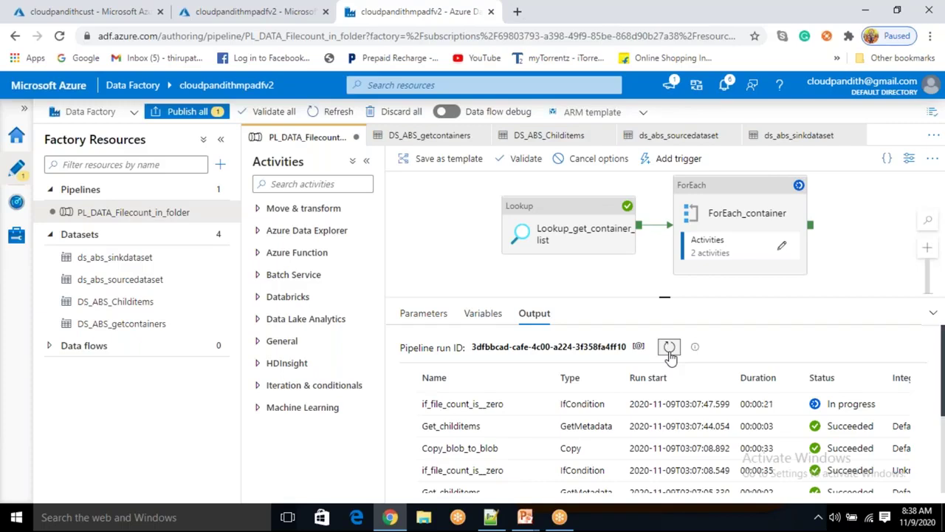
{"action": "left_click", "coordinate": [669, 354]}
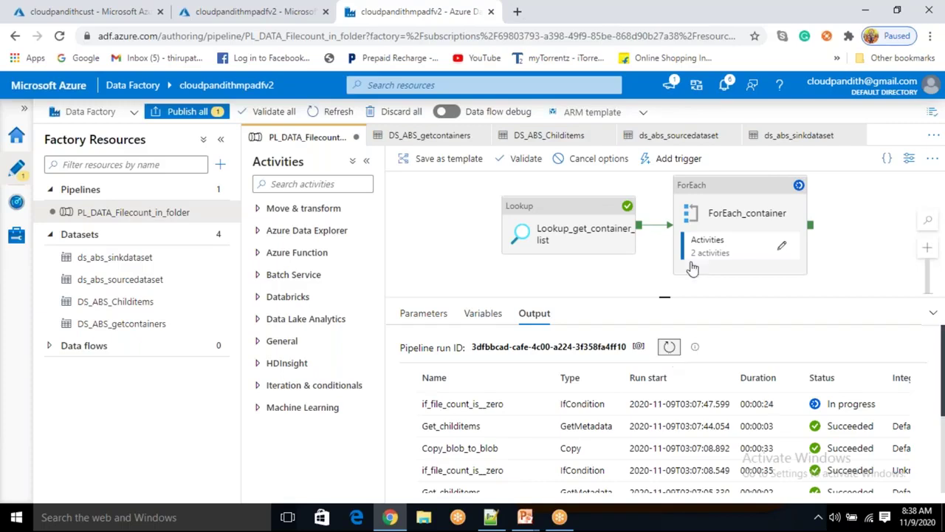
{"action": "left_click", "coordinate": [669, 346]}
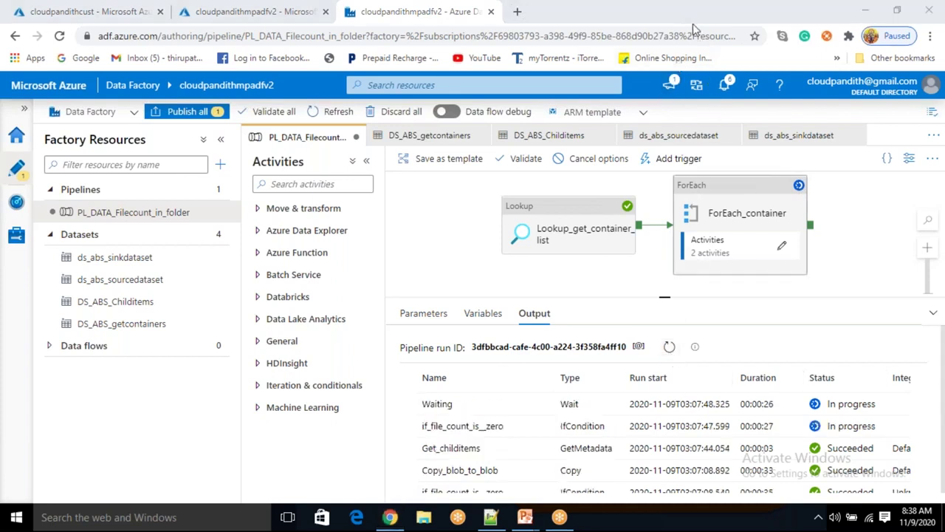
{"action": "left_click", "coordinate": [429, 404]}
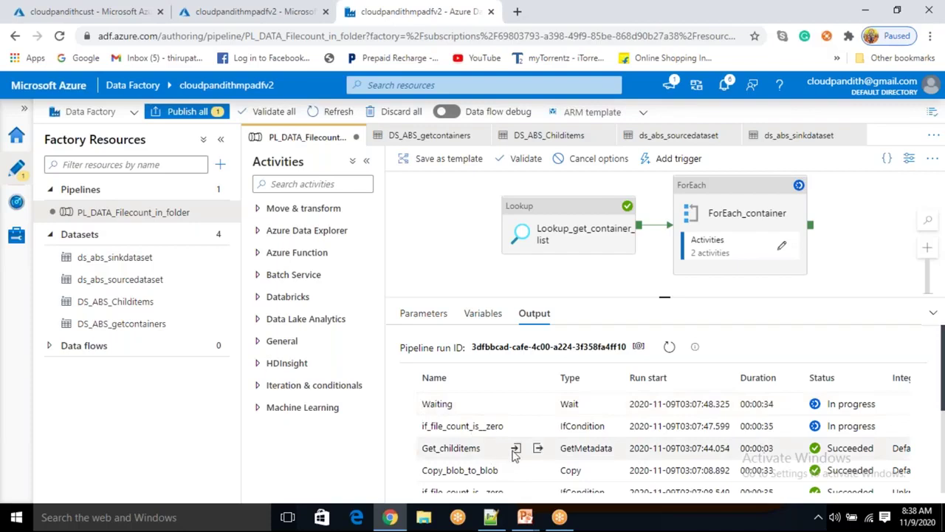
Inspect the latest Get_childitems inputs for the azure and databricks containers
{"action": "left_click", "coordinate": [516, 448]}
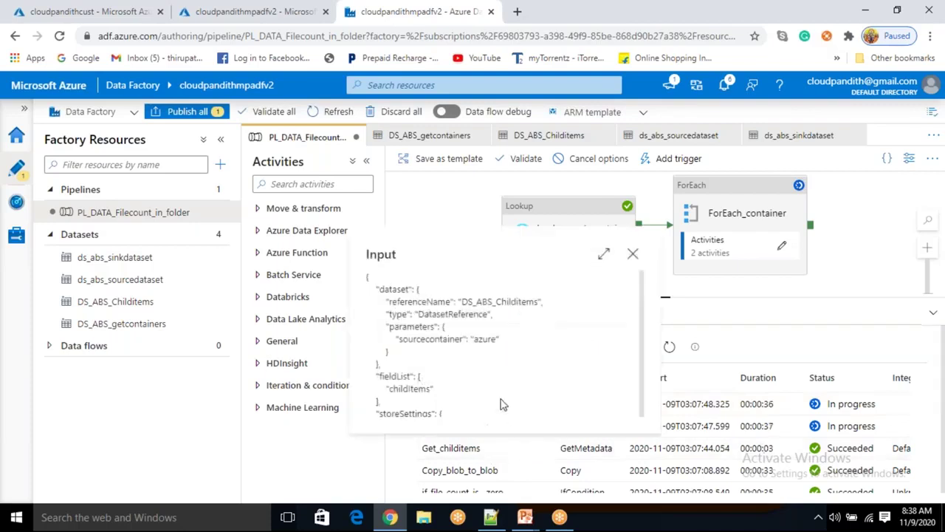
{"action": "double_click", "coordinate": [479, 338]}
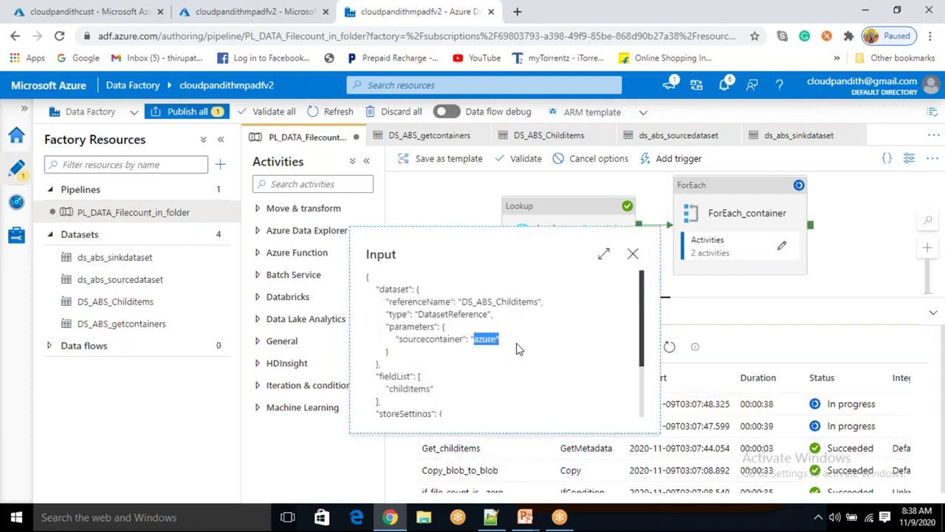
{"action": "left_click", "coordinate": [633, 257]}
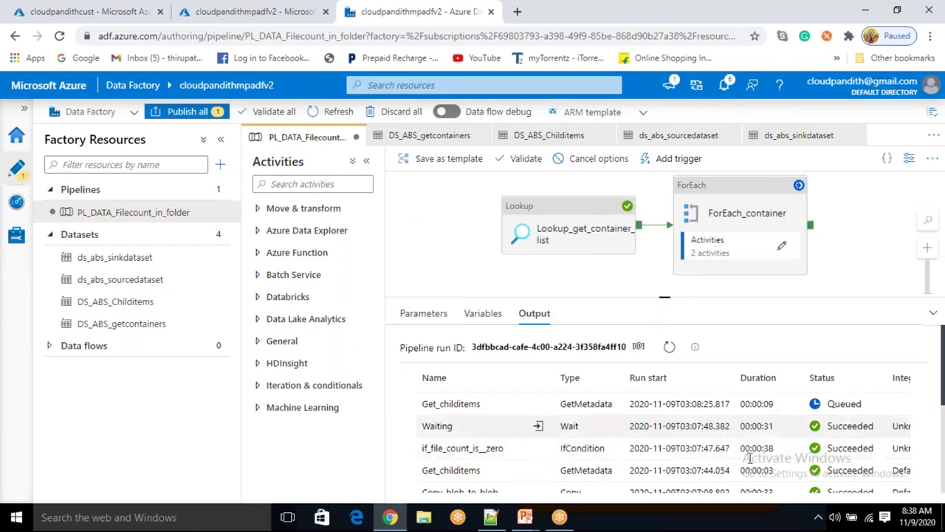
{"action": "left_click_drag", "start_coordinate": [773, 426], "coordinate": [511, 413]}
{"action": "left_click", "coordinate": [541, 411]}
{"action": "left_click_drag", "start_coordinate": [517, 490], "coordinate": [417, 399]}
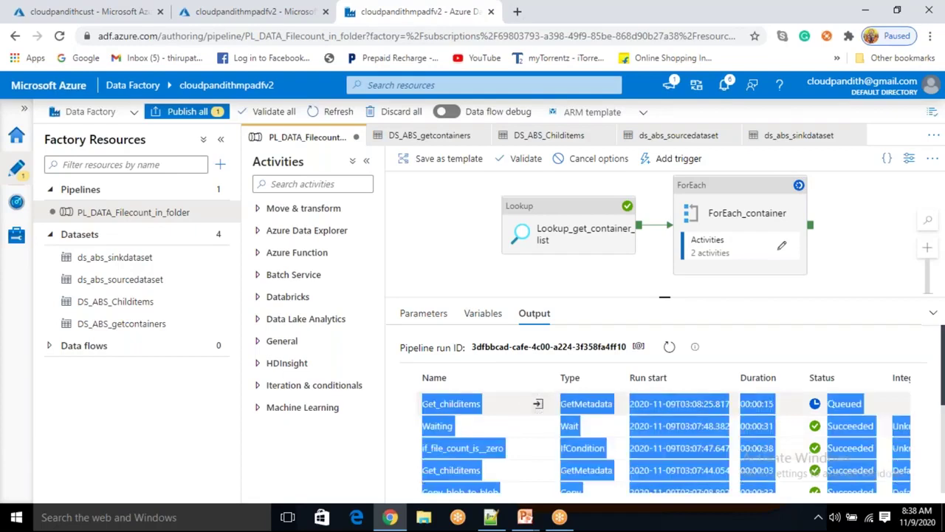
{"action": "left_click", "coordinate": [538, 405]}
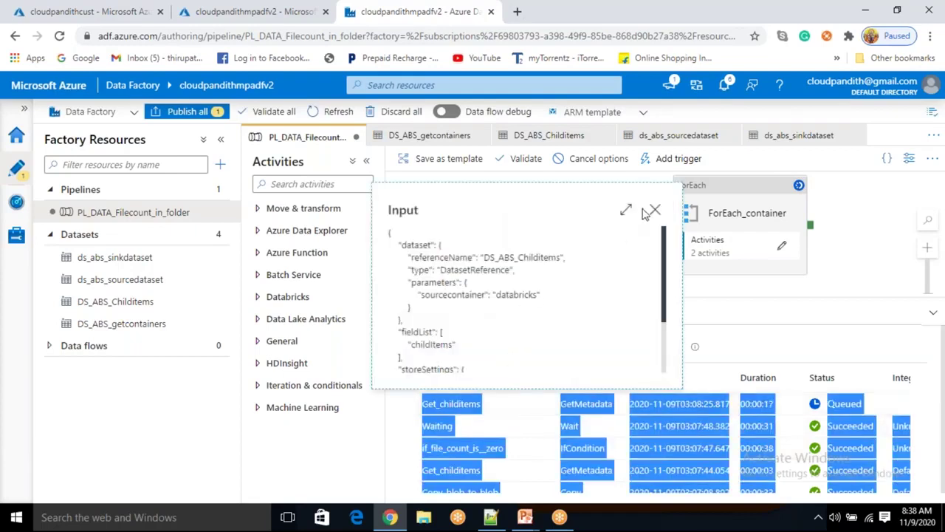
{"action": "left_click", "coordinate": [654, 210]}
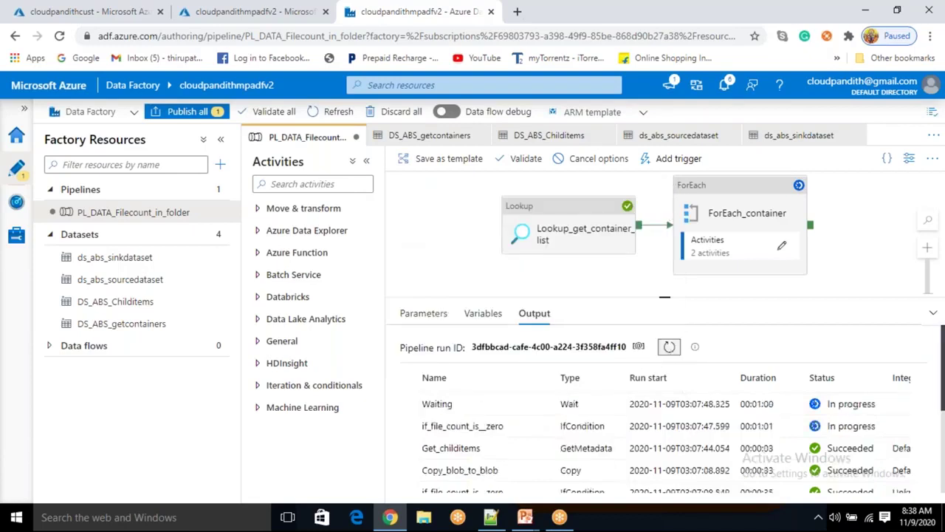
Refresh the run list, then reload the storage containers to see cloudpandithoutput and trainingouput
{"action": "left_click", "coordinate": [670, 350]}
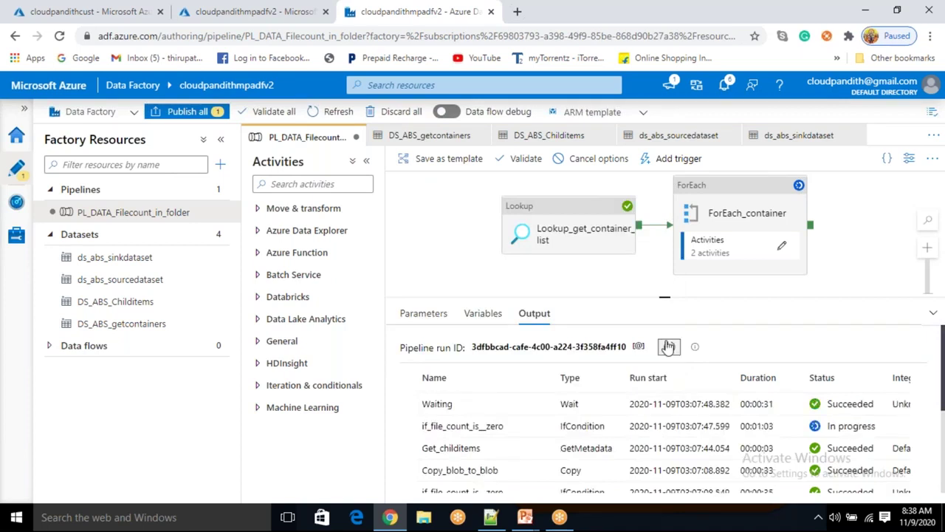
{"action": "left_click", "coordinate": [118, 15]}
{"action": "left_click", "coordinate": [499, 179]}
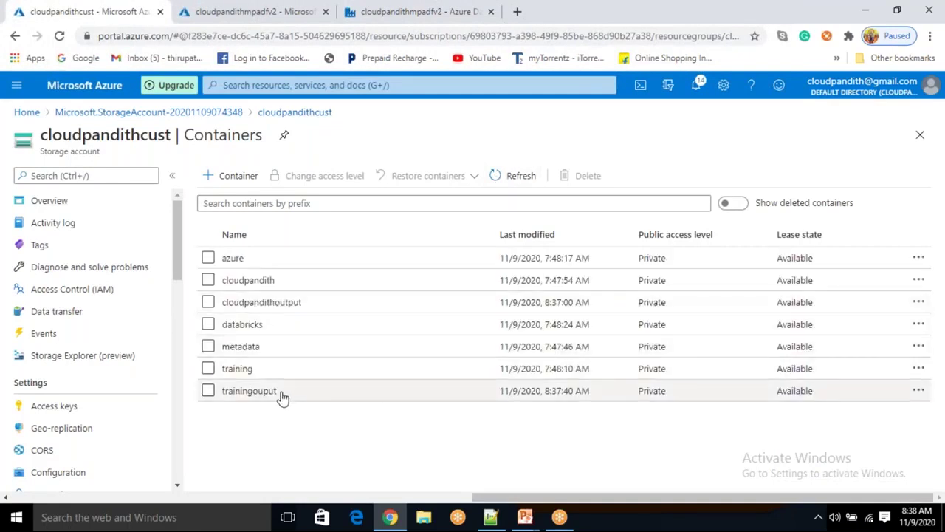
Verify cloudpandithoutput holds cust.csv and emp.csv, and trainingouput holds pipelinefile1–3.csv
{"action": "left_click", "coordinate": [278, 302]}
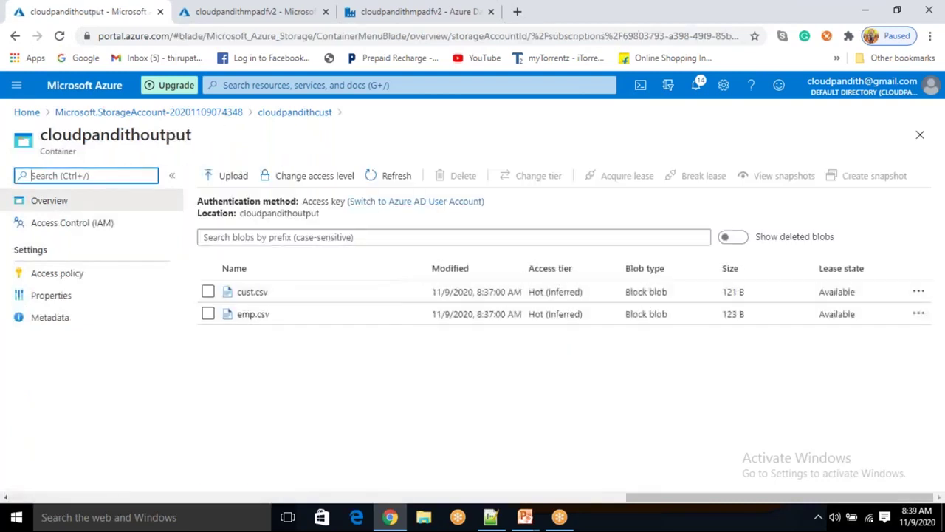
{"action": "left_click", "coordinate": [288, 116]}
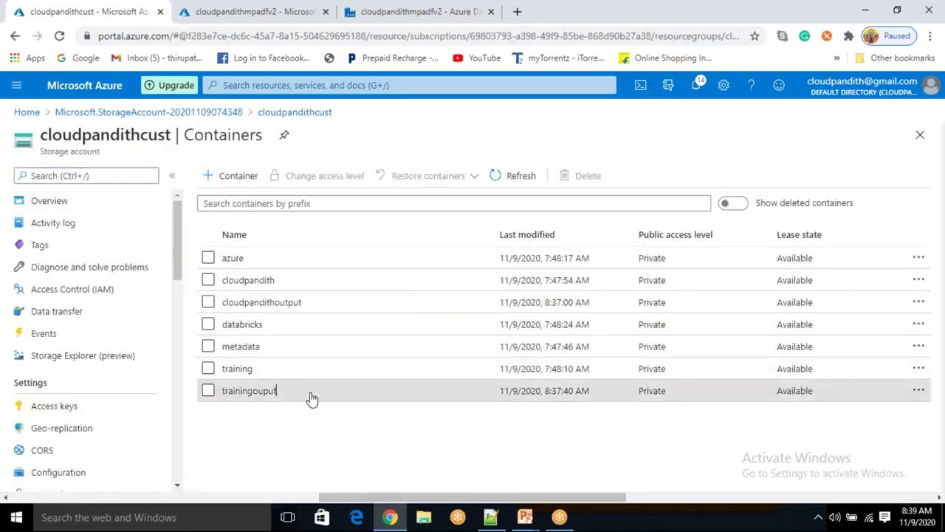
{"action": "left_click", "coordinate": [273, 392]}
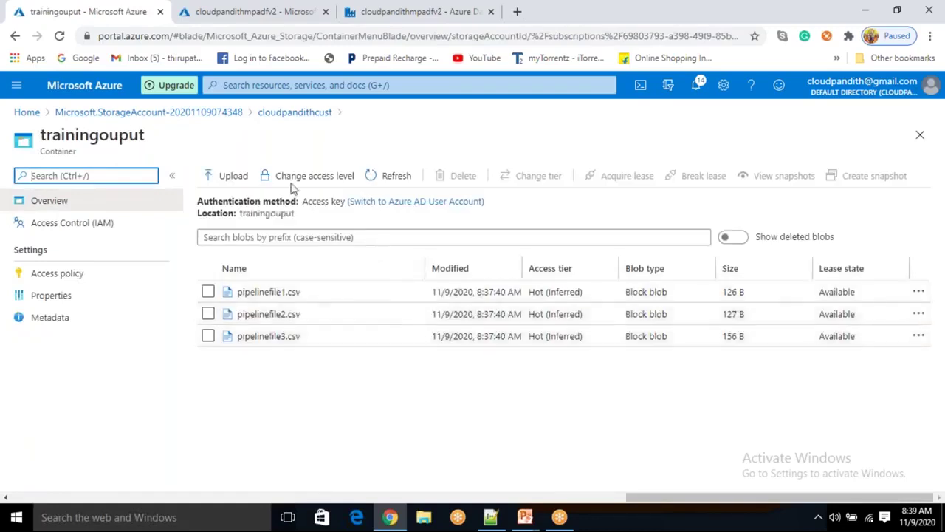
{"action": "left_click", "coordinate": [296, 113]}
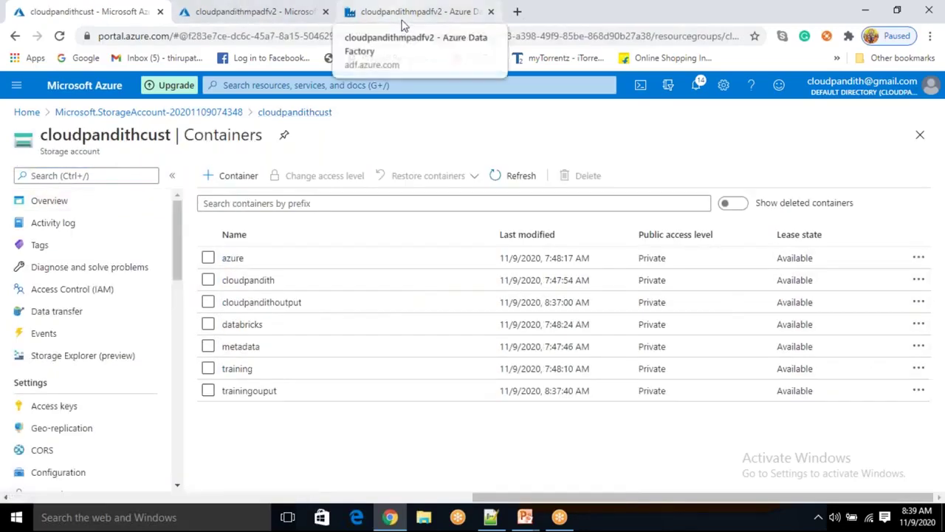
{"action": "left_click", "coordinate": [402, 20]}
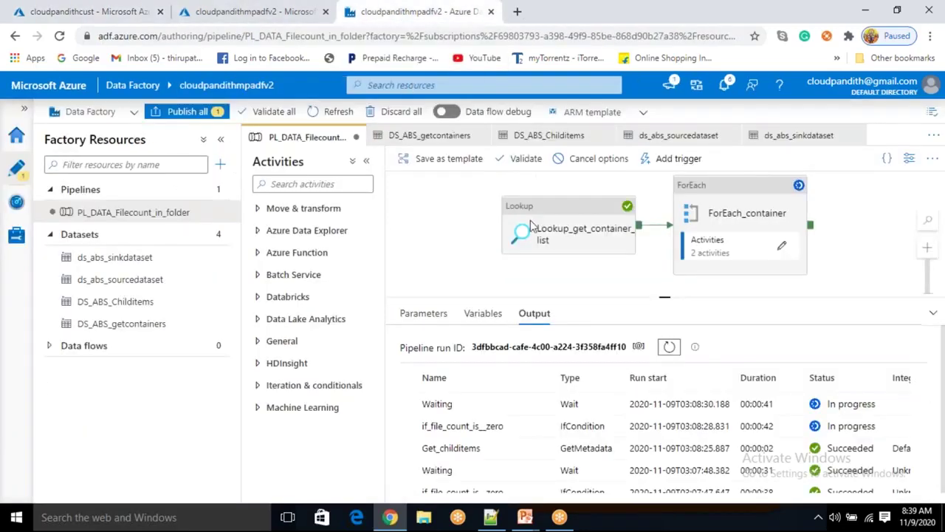
Refresh the ForEach_container debug run until it shows Succeeded, then bring up Containersinfo.csv in Notepad++ at line 33
{"action": "left_click", "coordinate": [756, 218]}
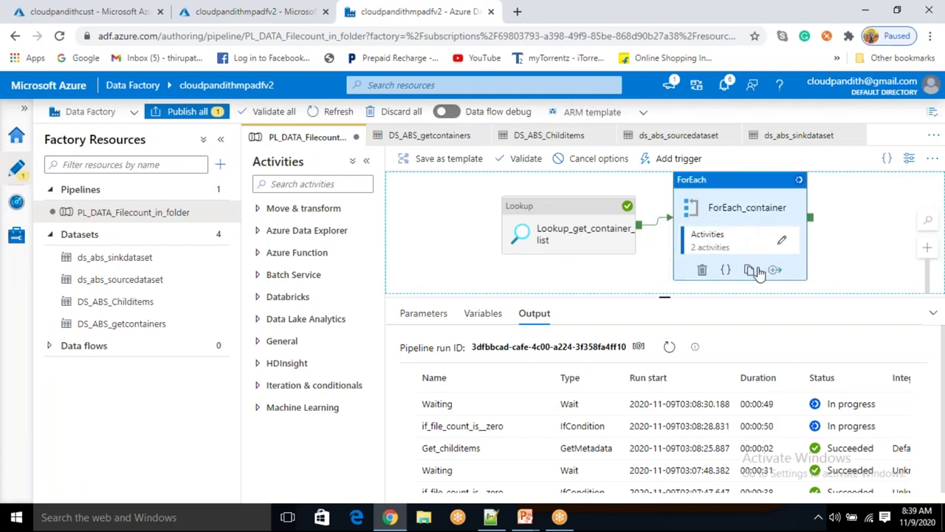
{"action": "left_click", "coordinate": [676, 348]}
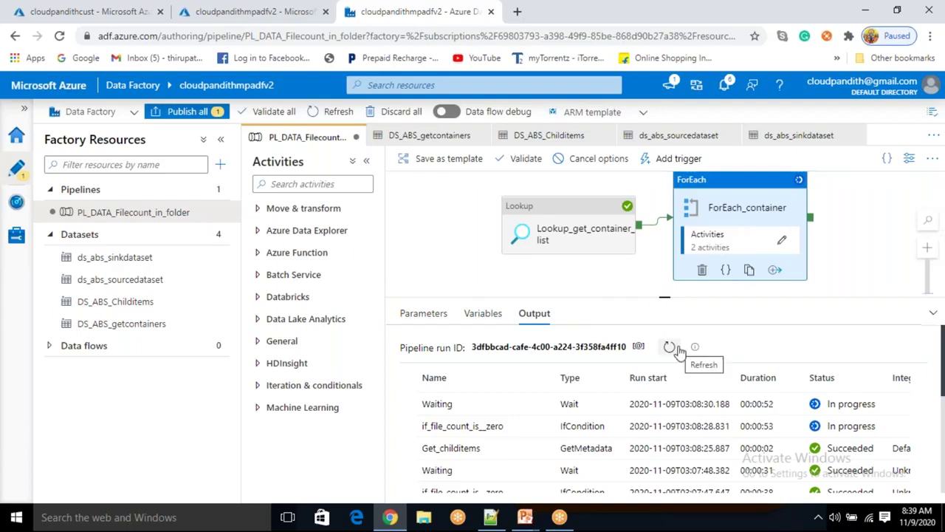
{"action": "left_click", "coordinate": [831, 237]}
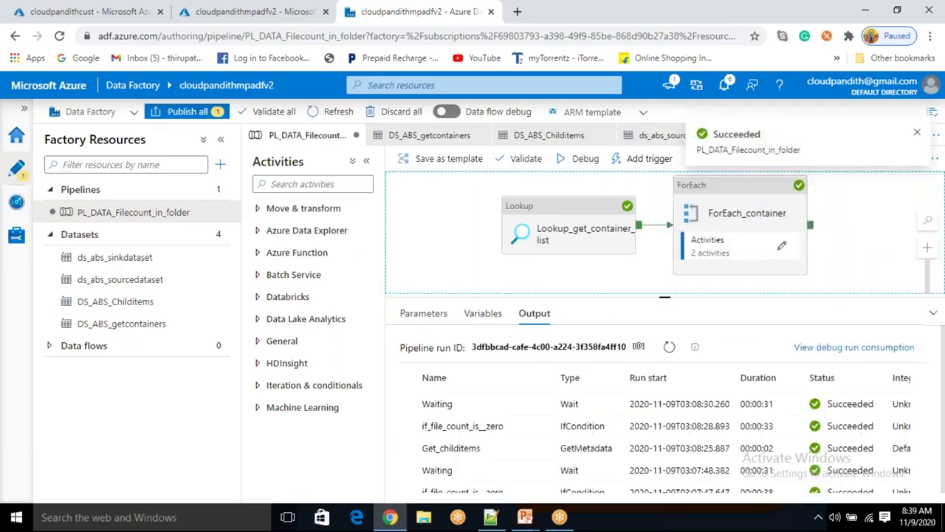
{"action": "left_click", "coordinate": [502, 521]}
{"action": "left_click", "coordinate": [441, 429]}
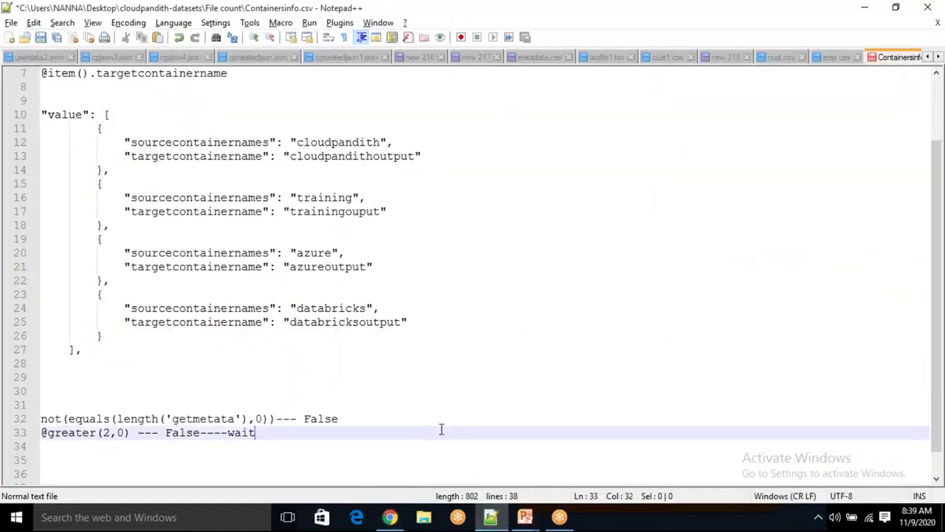
Return to Data Factory and select the Lookup_get_container_list activity to show its general properties
{"action": "key", "text": "alt+Tab"}
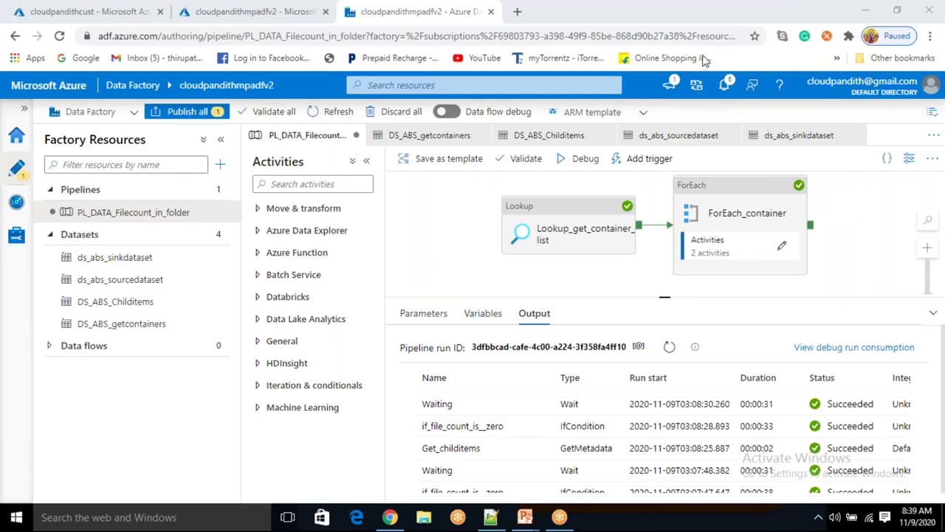
{"action": "left_click", "coordinate": [578, 233]}
{"action": "left_click", "coordinate": [578, 233]}
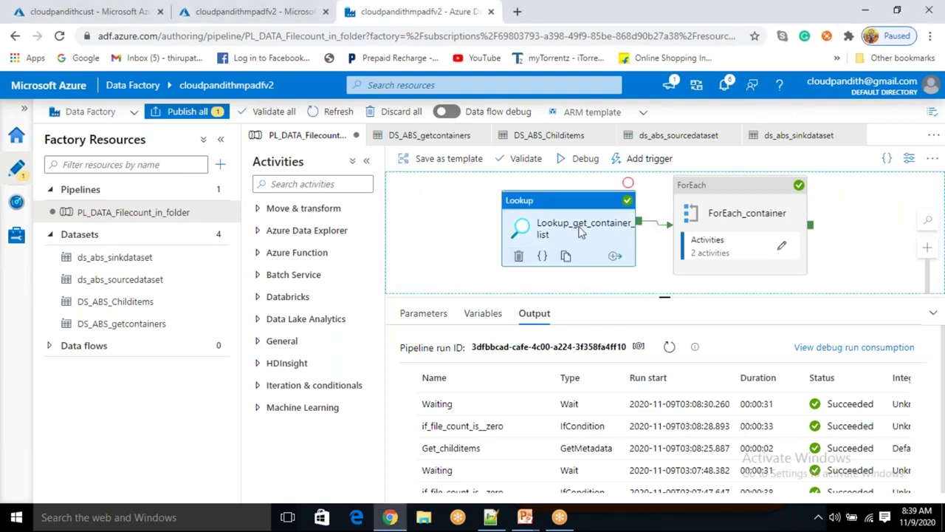
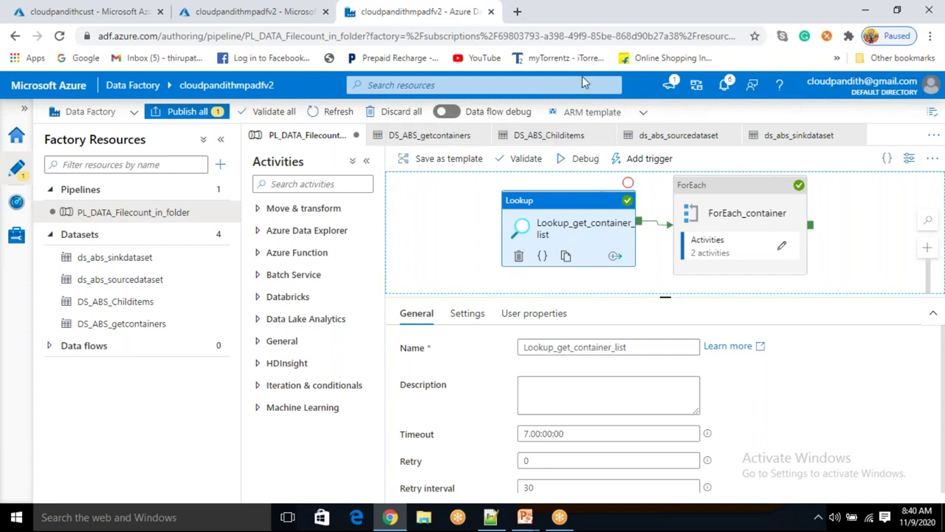
{"action": "left_click", "coordinate": [487, 514]}
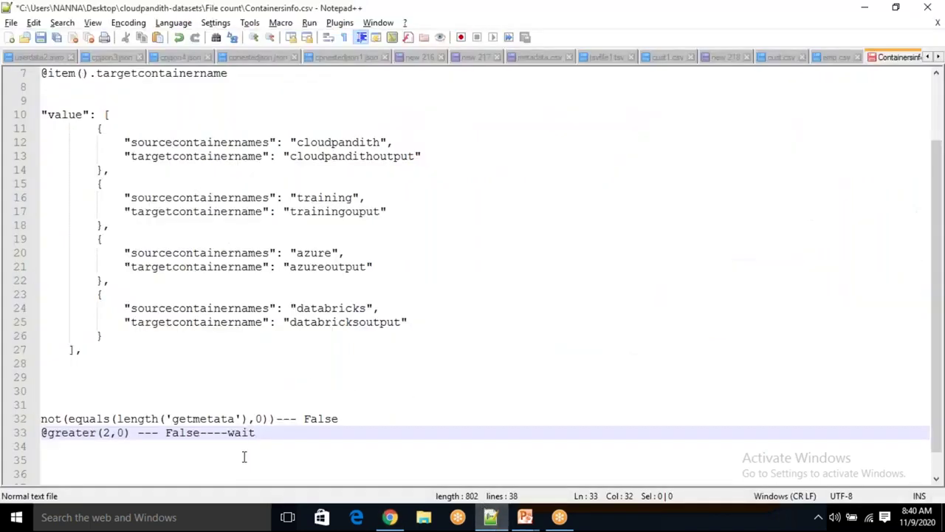
{"action": "left_click", "coordinate": [306, 450]}
{"action": "left_click", "coordinate": [389, 517]}
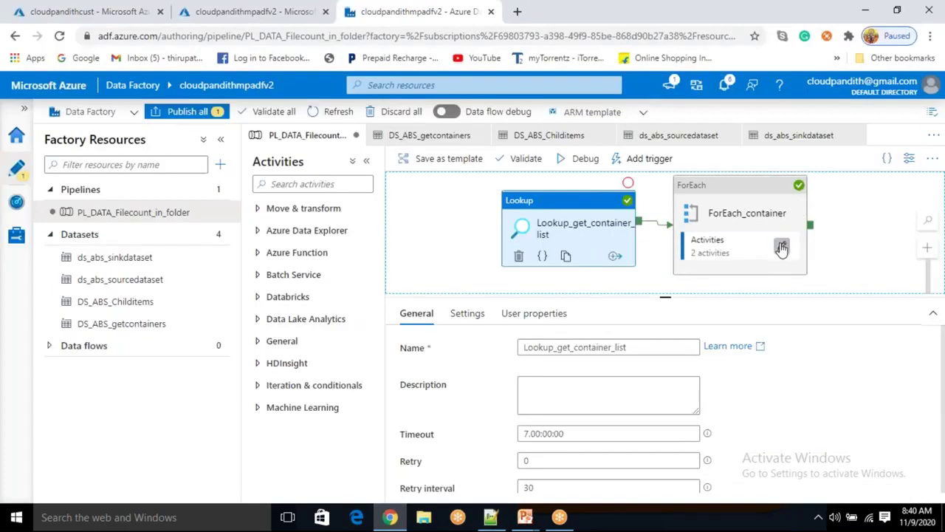
{"action": "left_click", "coordinate": [782, 248]}
{"action": "left_click", "coordinate": [759, 226]}
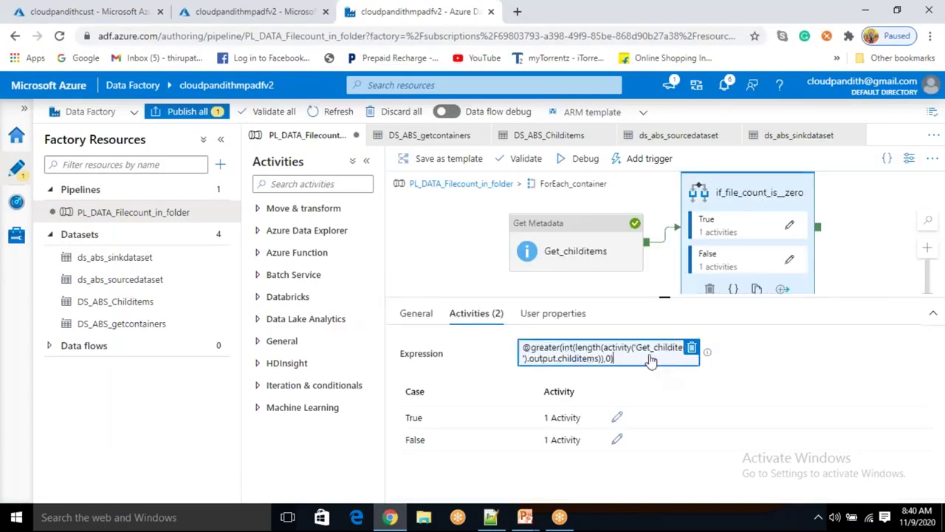
{"action": "left_click", "coordinate": [654, 359]}
{"action": "left_click", "coordinate": [896, 158]}
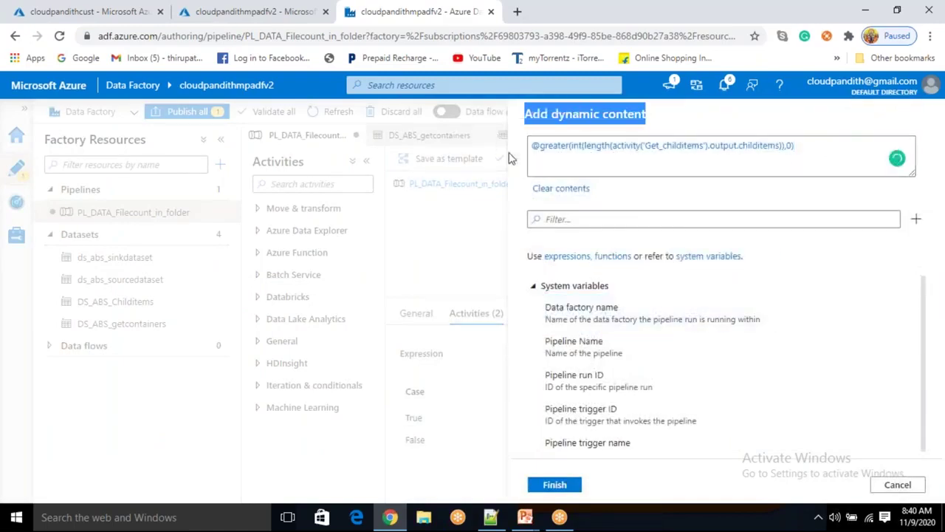
{"action": "left_click", "coordinate": [804, 147]}
{"action": "left_click_drag", "start_coordinate": [803, 148], "coordinate": [505, 137]}
{"action": "key", "text": "ctrl+c"}
{"action": "key", "text": "alt+Tab"}
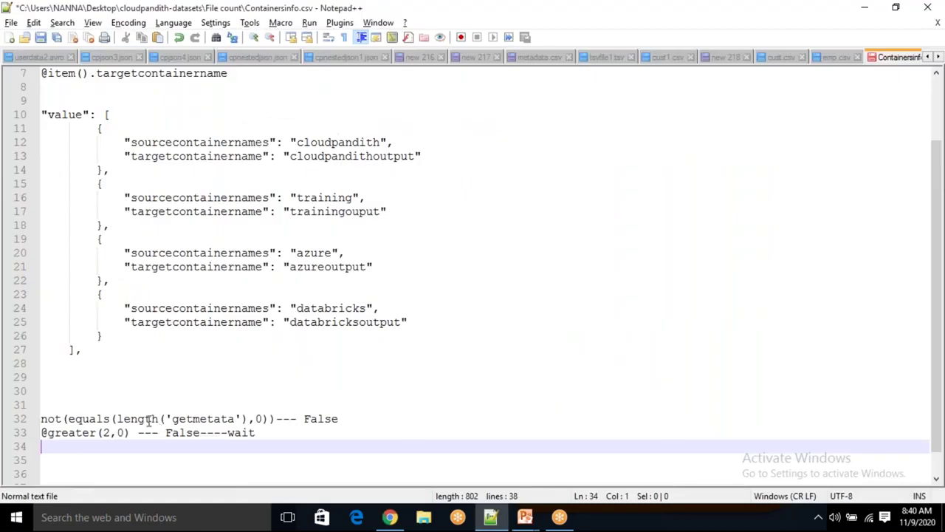
{"action": "left_click", "coordinate": [355, 418]}
{"action": "key", "text": "Return"}
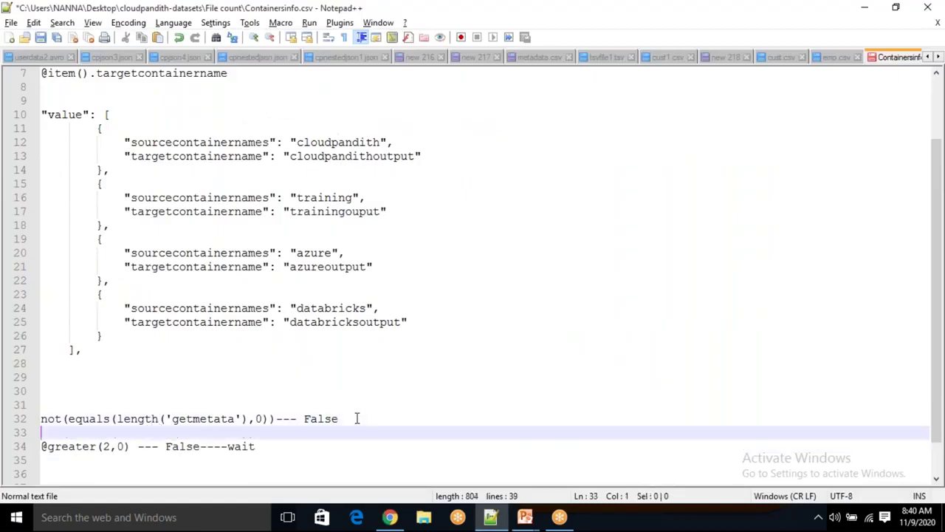
{"action": "key", "text": "Return"}
{"action": "key", "text": "ctrl+v"}
{"action": "key", "text": "Return"}
{"action": "key", "text": "Return"}
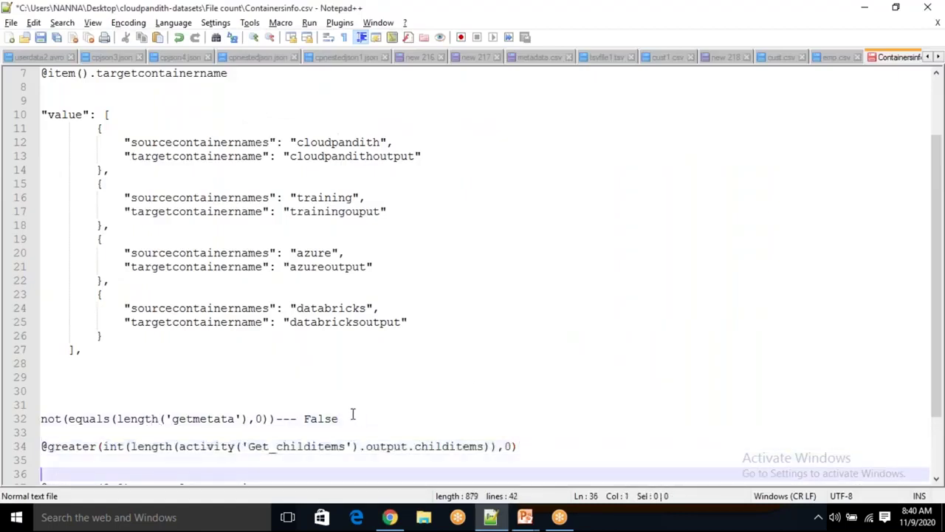
{"action": "scroll", "coordinate": [430, 380], "scroll_direction": "up", "scroll_amount": 1}
{"action": "scroll", "coordinate": [433, 378], "scroll_direction": "down", "scroll_amount": 2}
{"action": "left_click_drag", "start_coordinate": [112, 406], "coordinate": [104, 406]}
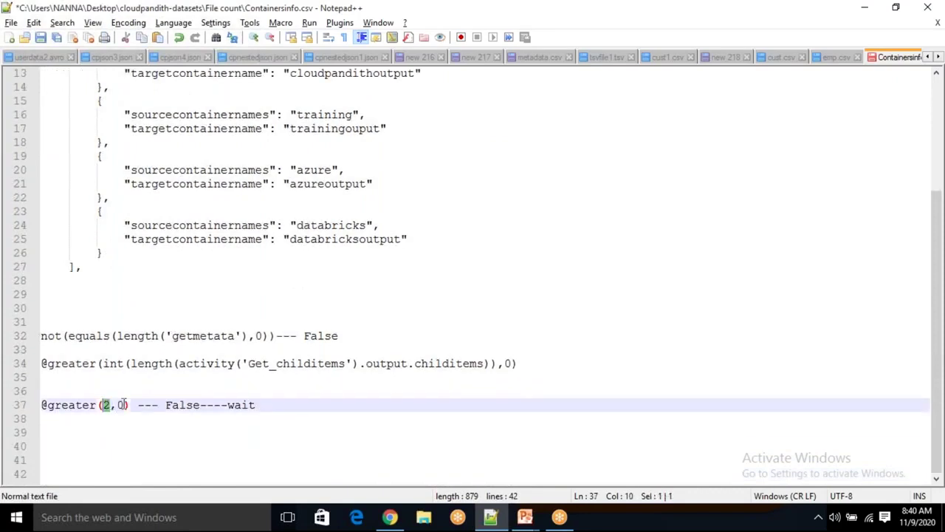
{"action": "left_click_drag", "start_coordinate": [159, 407], "coordinate": [394, 414]}
{"action": "type", "text": "True"}
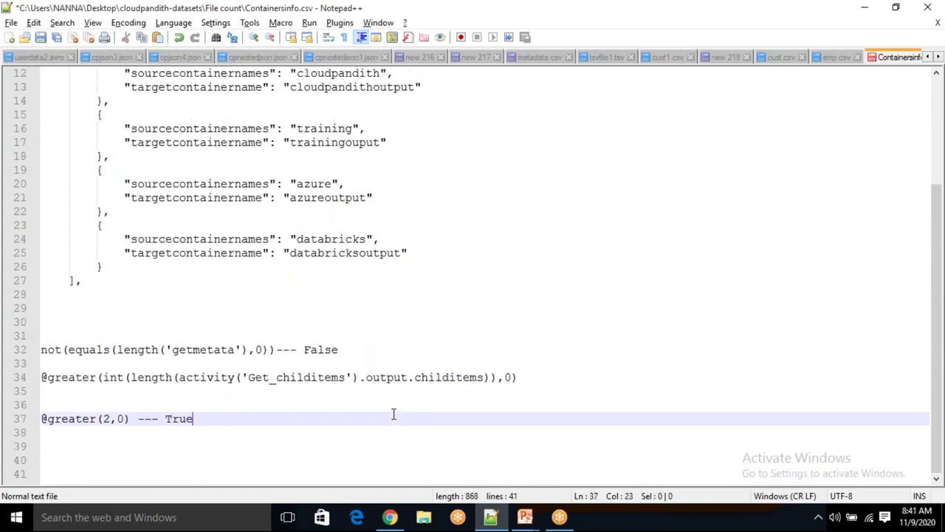
{"action": "key", "text": "Return"}
{"action": "type", "text": "@g"}
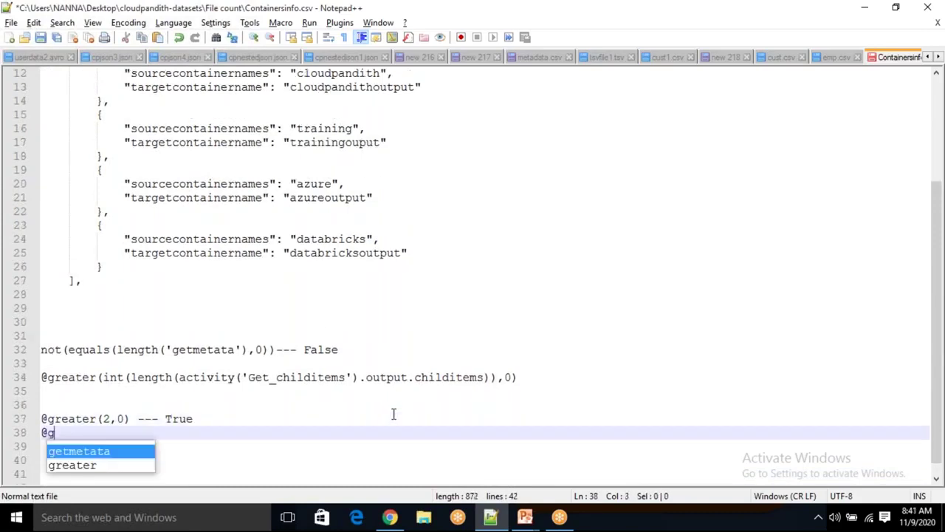
{"action": "type", "text": "reater(0"}
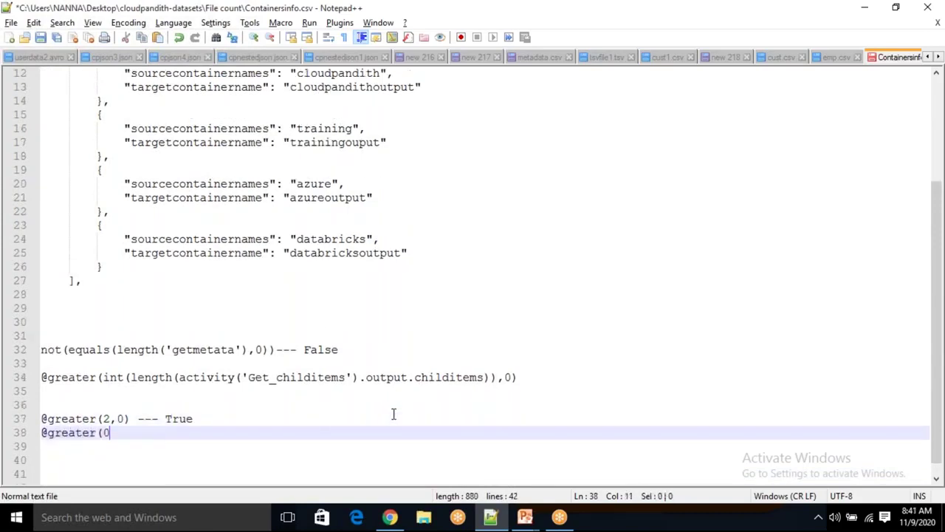
{"action": "type", "text": ",0) --- False"}
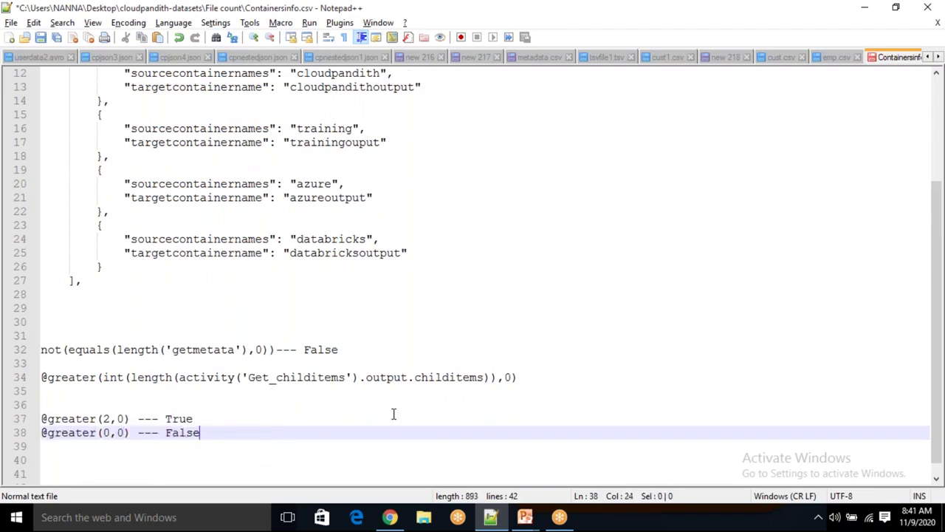
{"action": "key", "text": "Return"}
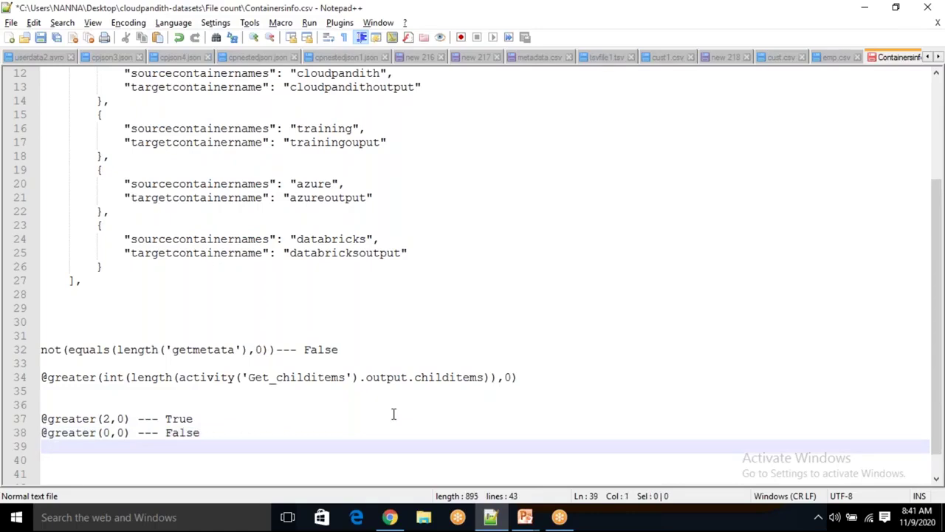
{"action": "type", "text": "@greater"}
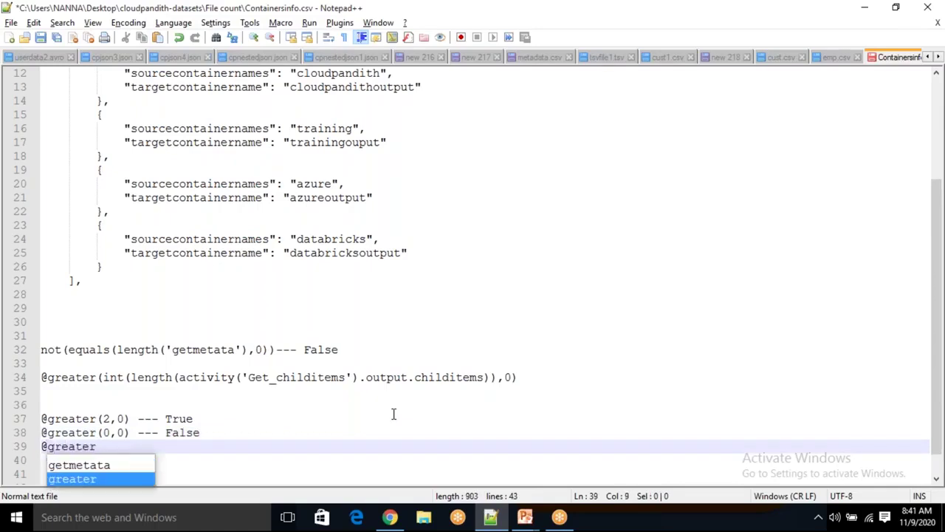
{"action": "type", "text": "(2,3"}
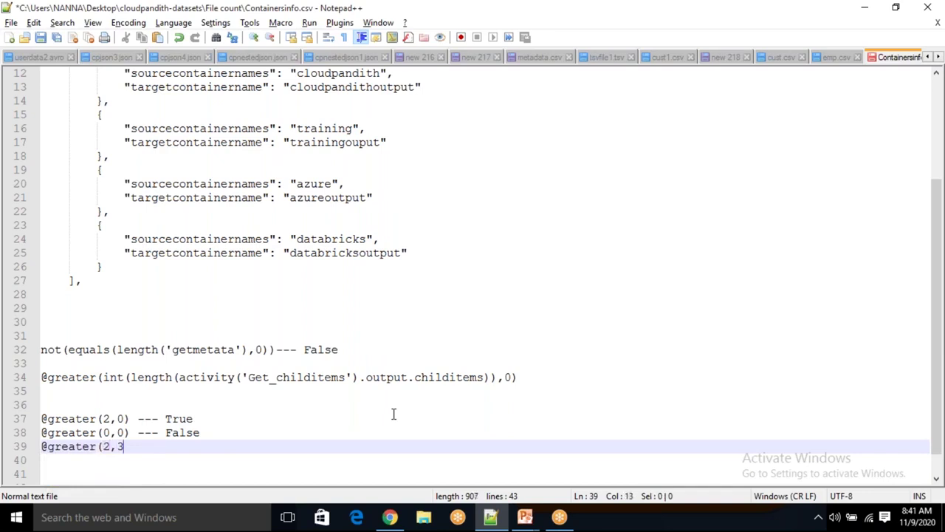
{"action": "type", "text": ") --- False"}
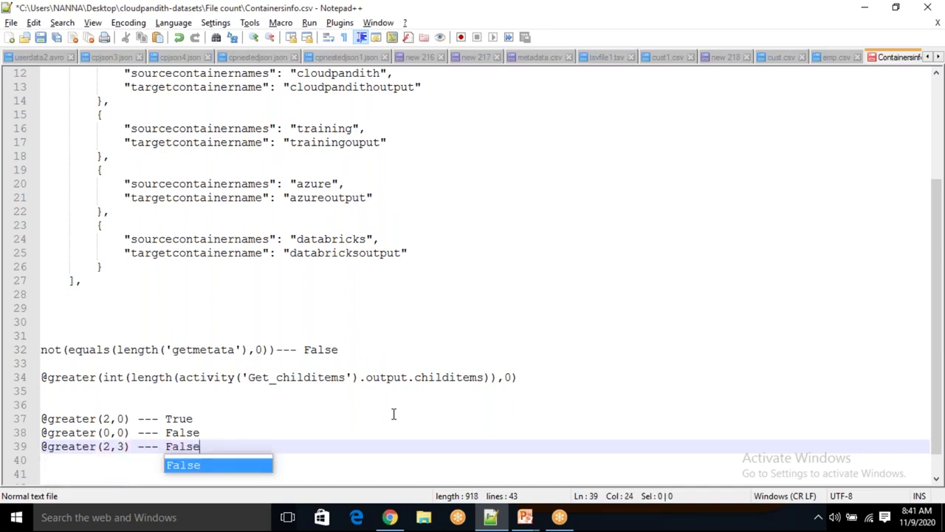
{"action": "left_click", "coordinate": [104, 447]}
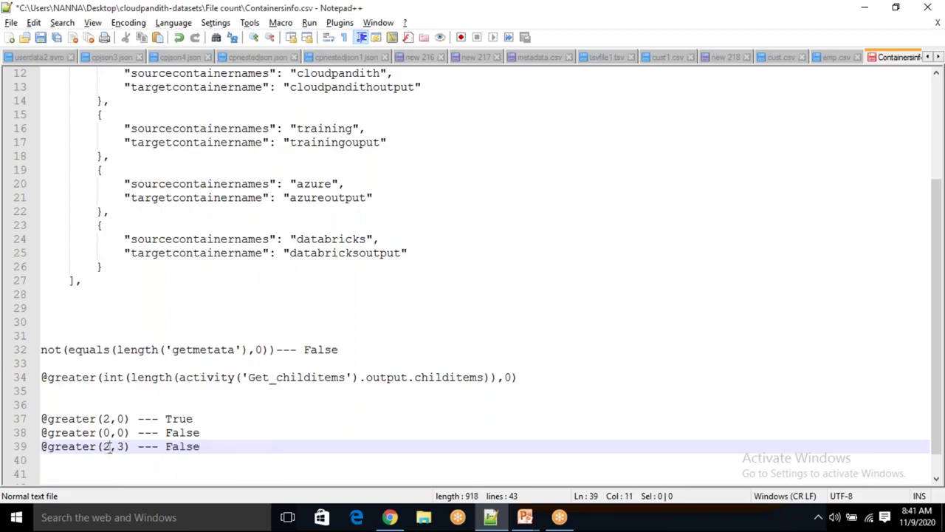
{"action": "left_click", "coordinate": [117, 447]}
{"action": "left_click", "coordinate": [129, 460]}
{"action": "left_click_drag", "start_coordinate": [116, 446], "coordinate": [130, 447]}
{"action": "double_click", "coordinate": [104, 447]}
{"action": "left_click", "coordinate": [232, 446]}
{"action": "key", "text": "Return"}
{"action": "type", "text": "@greate"}
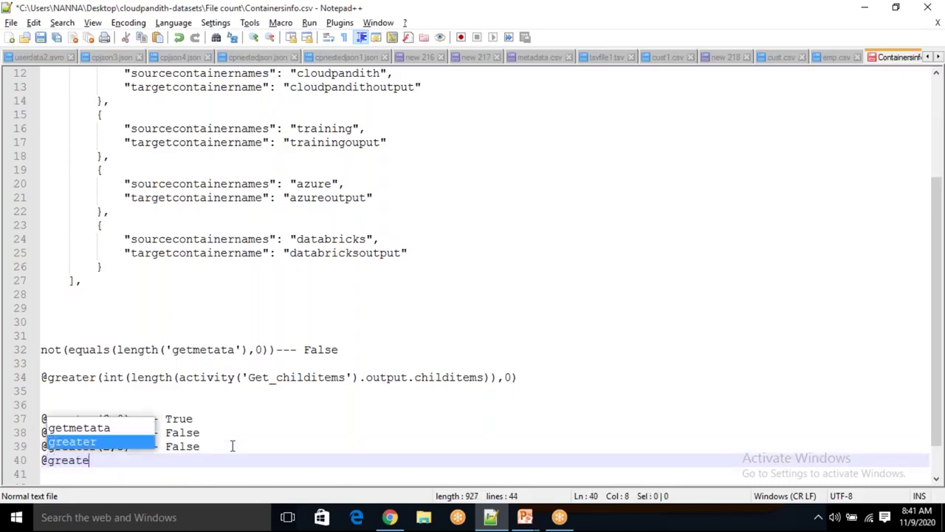
{"action": "type", "text": "r(10,3) ---"}
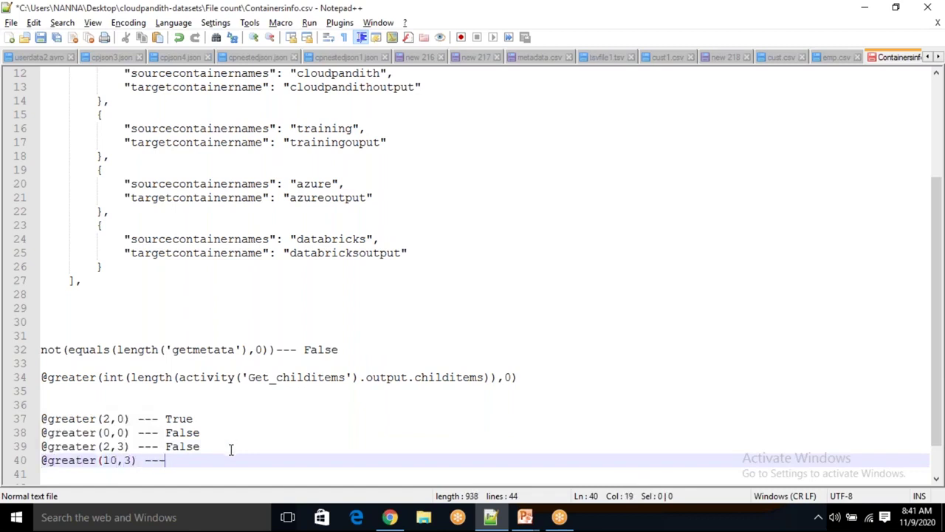
{"action": "type", "text": " Truye"}
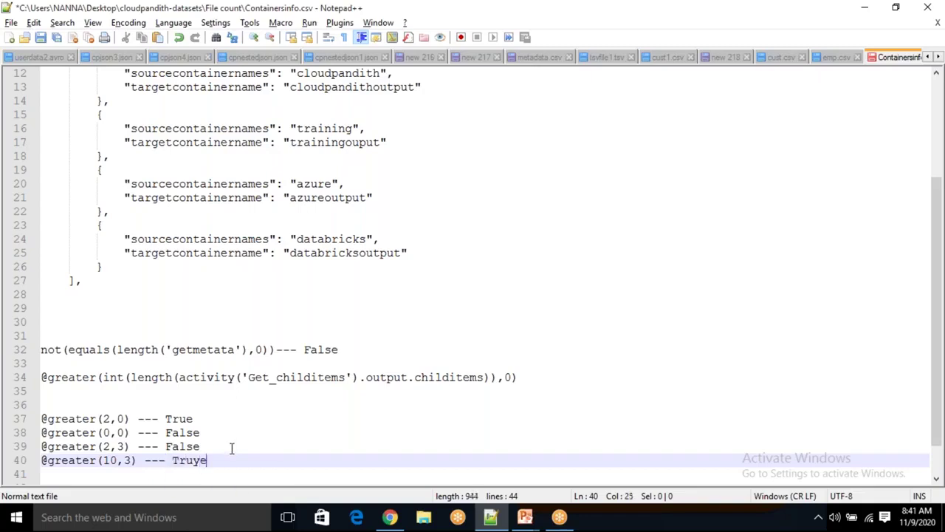
{"action": "key", "text": "Insert"}
{"action": "key", "text": "BackSpace"}
{"action": "key", "text": "Insert"}
{"action": "type", "text": "e"}
{"action": "key", "text": "Return"}
{"action": "key", "text": "Return"}
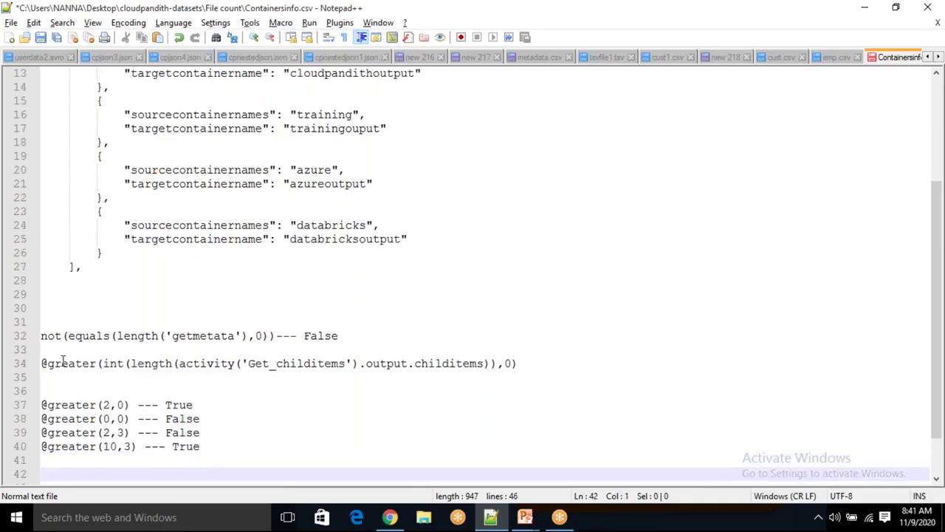
Remove the int(length(...)) count part from line 34, then undo to restore it
{"action": "left_click_drag", "start_coordinate": [103, 362], "coordinate": [499, 362]}
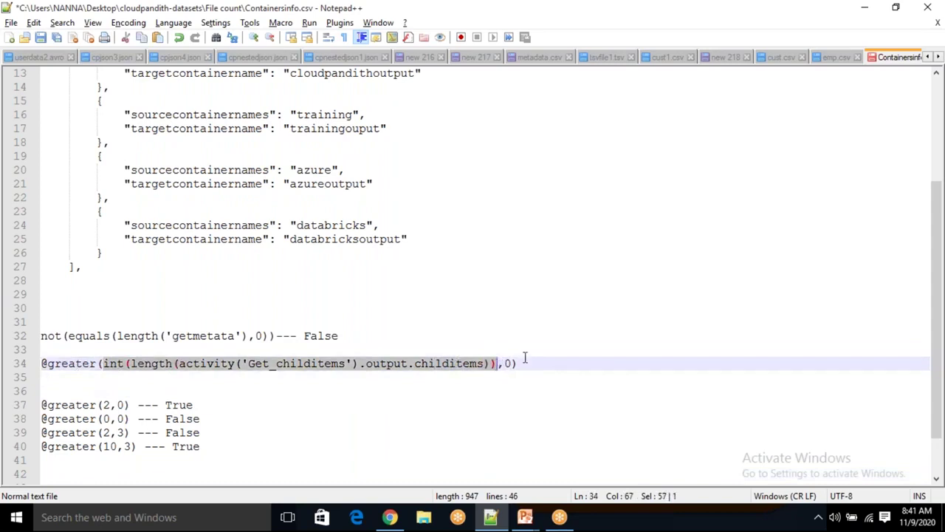
{"action": "key", "text": "Delete"}
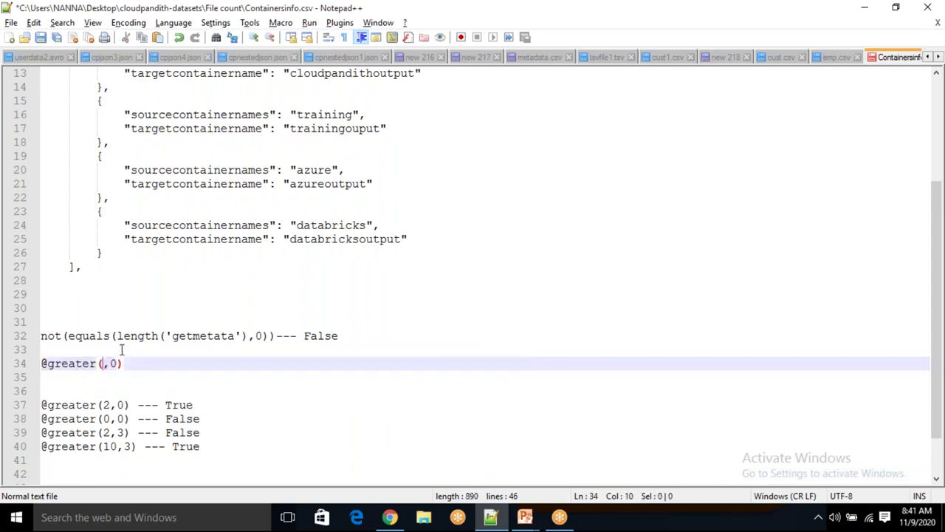
{"action": "key", "text": "ctrl+z"}
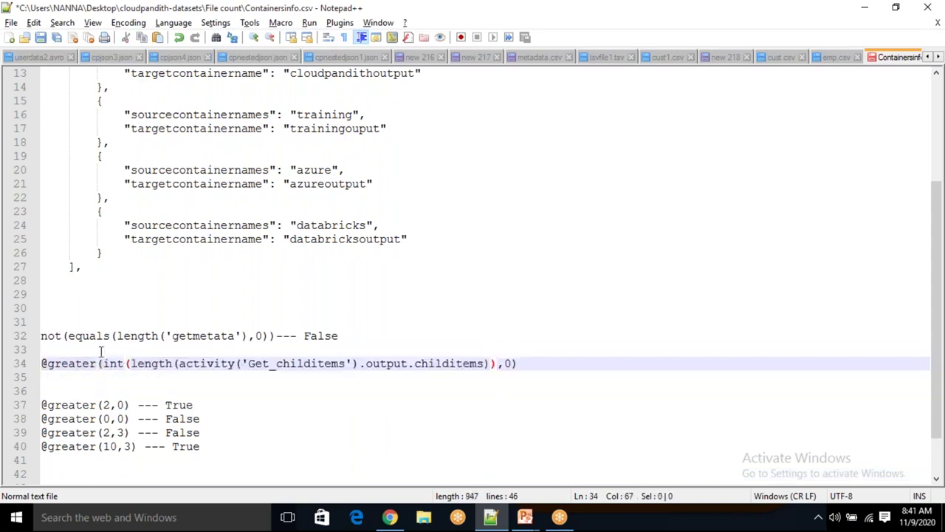
{"action": "left_click", "coordinate": [104, 363], "text": "shift"}
{"action": "key", "text": "ctrl+c"}
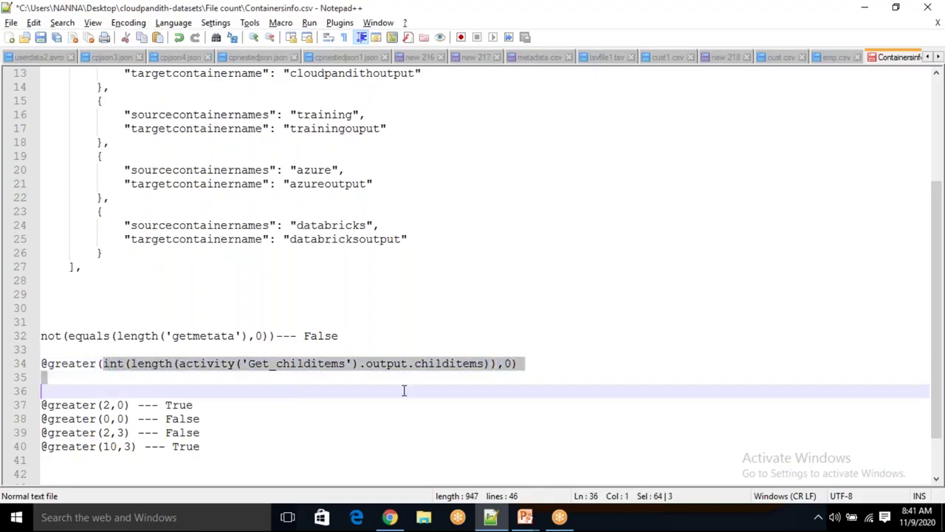
{"action": "key", "text": "Delete"}
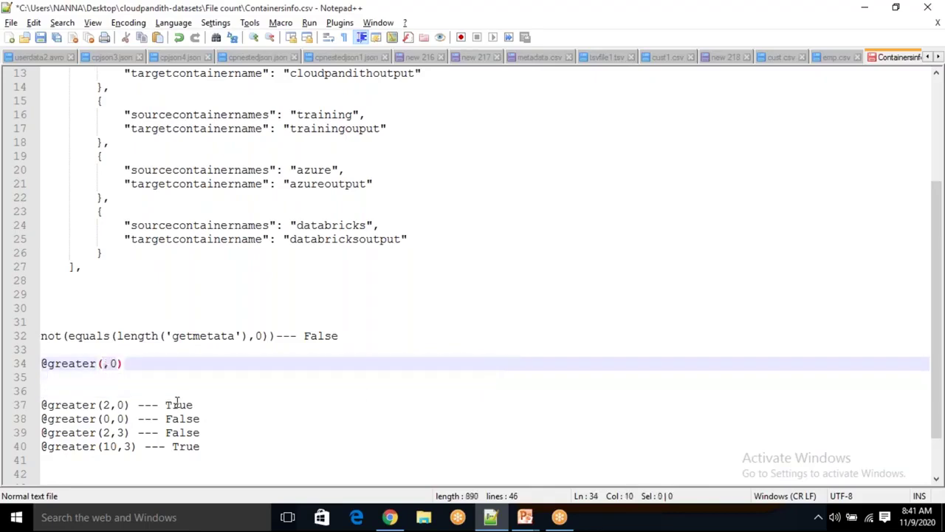
{"action": "scroll", "coordinate": [237, 397], "scroll_direction": "down", "scroll_amount": 2}
{"action": "left_click", "coordinate": [238, 399]}
{"action": "type", "text": "'"}
{"action": "key", "text": "Return"}
{"action": "key", "text": "Return"}
{"action": "key", "text": "Return"}
{"action": "key", "text": "ctrl+v"}
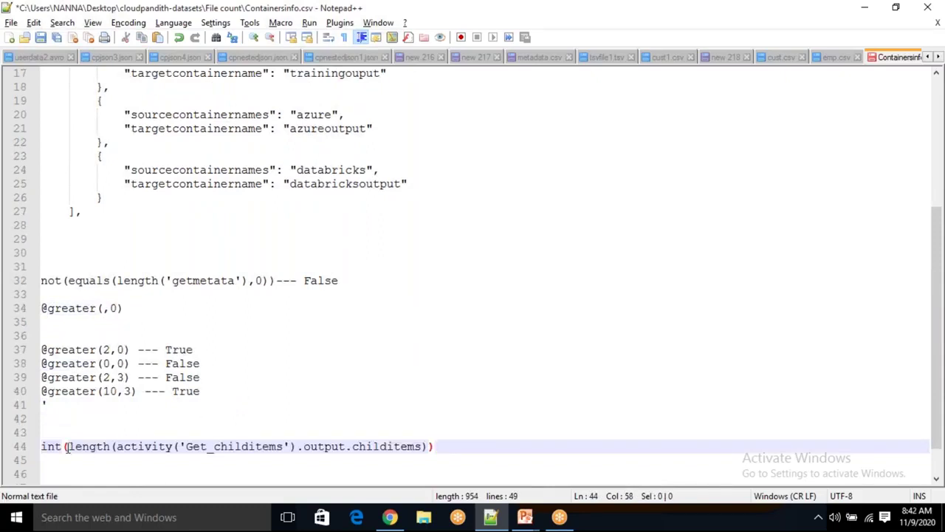
Reduce line 44 to int() and put the length(...) expression on line 45
{"action": "left_click", "coordinate": [66, 448]}
{"action": "key", "text": "ctrl+alt+b"}
{"action": "key", "text": "ctrl+c"}
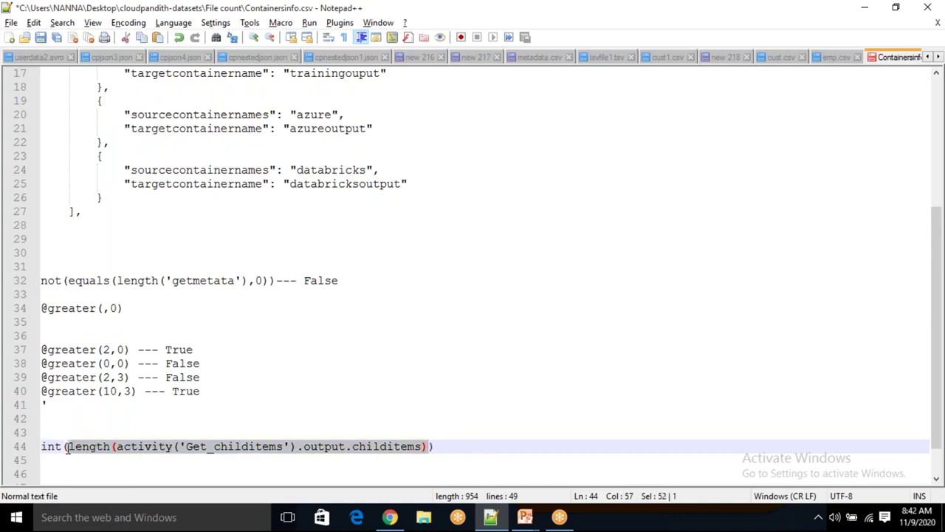
{"action": "key", "text": "Delete"}
{"action": "key", "text": "Return"}
{"action": "key", "text": "Return"}
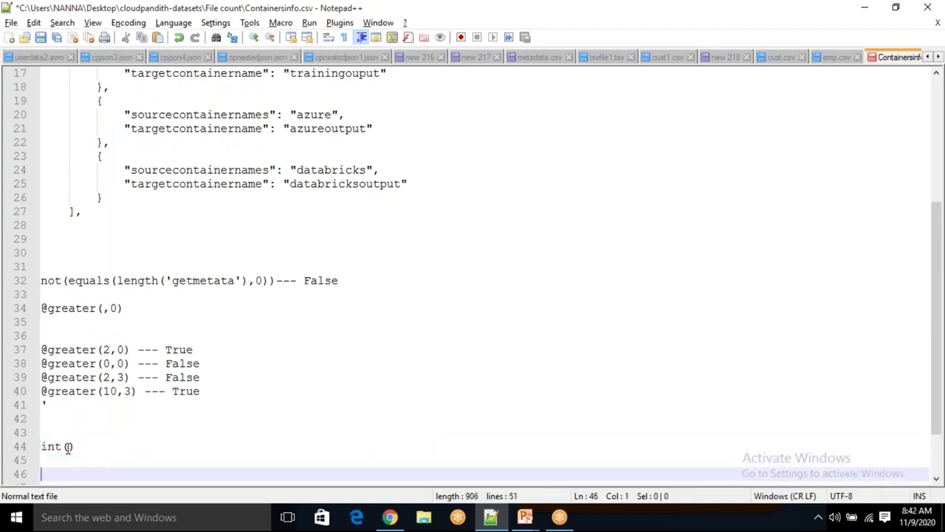
{"action": "left_click", "coordinate": [68, 447]}
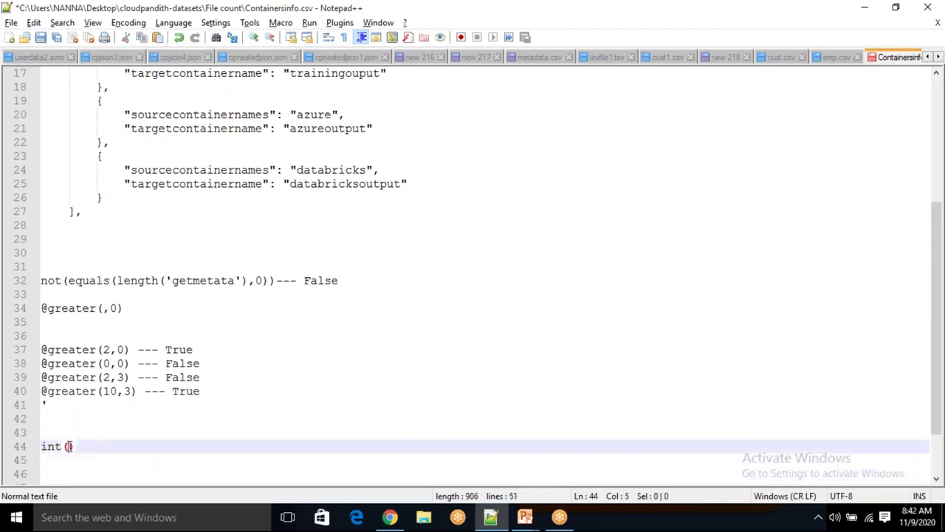
{"action": "type", "text": "'"}
{"action": "key", "text": "BackSpace"}
{"action": "key", "text": "Return"}
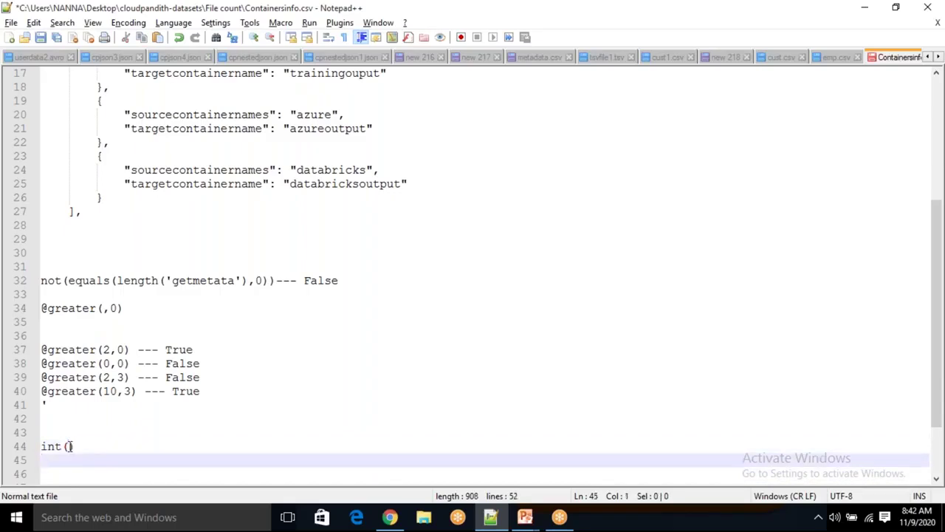
{"action": "key", "text": "ctrl+v"}
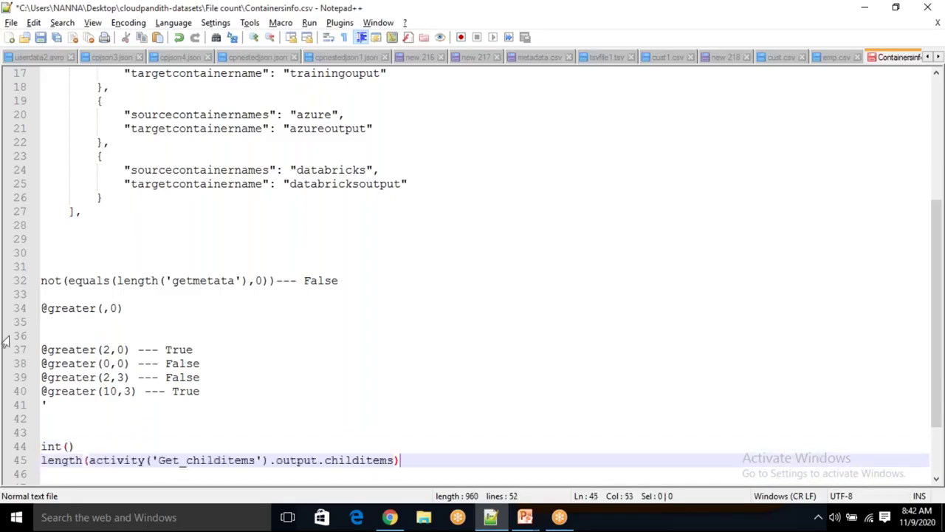
Leave length() alone and put activity('Get_childitems').output.childitems on line 46, labelled '-- filelist'
{"action": "left_click_drag", "start_coordinate": [90, 459], "coordinate": [401, 458]}
{"action": "key", "text": "ctrl+c"}
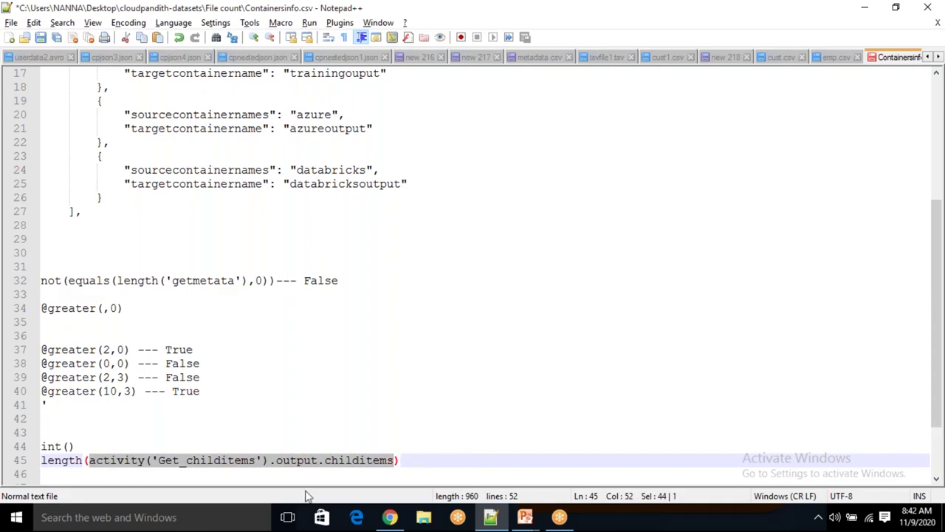
{"action": "key", "text": "Delete"}
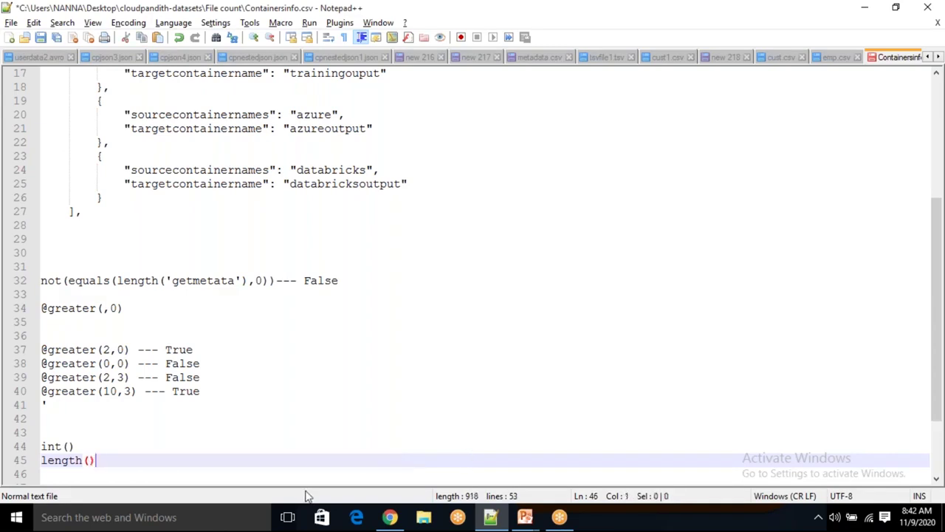
{"action": "key", "text": "Return"}
{"action": "key", "text": "ctrl+v"}
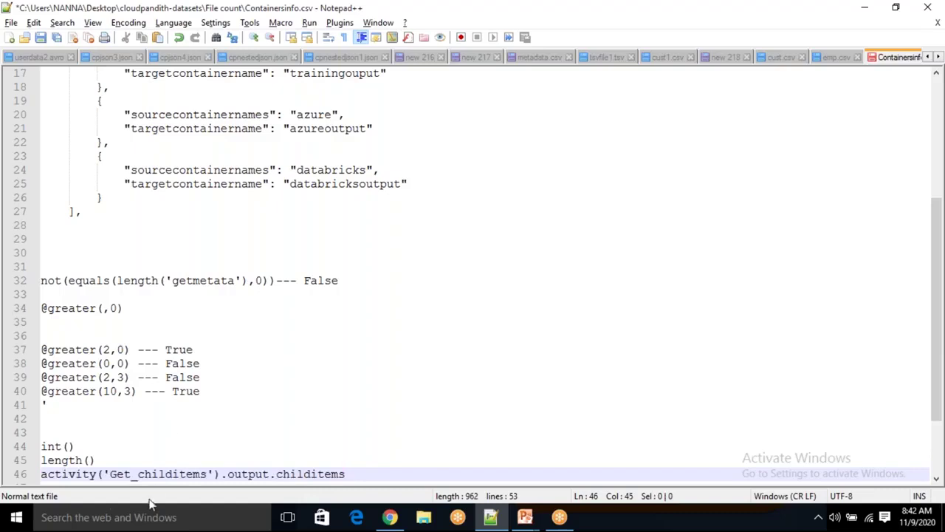
{"action": "double_click", "coordinate": [161, 475]}
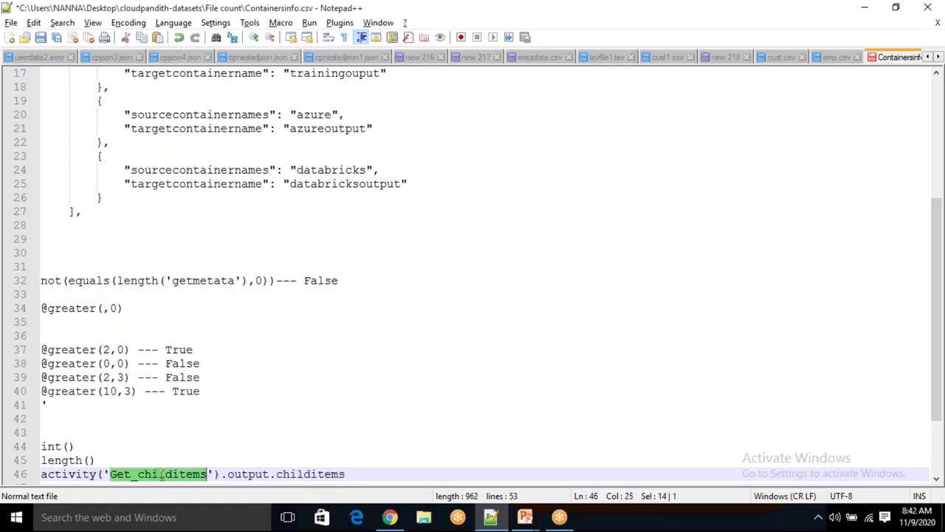
{"action": "double_click", "coordinate": [253, 475]}
{"action": "double_click", "coordinate": [309, 475]}
{"action": "left_click", "coordinate": [360, 473]}
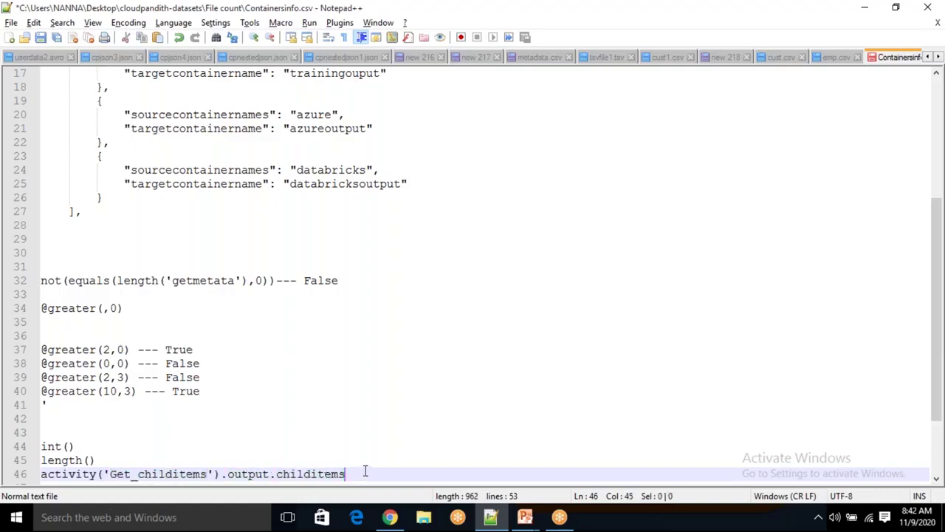
{"action": "type", "text": "-- filelist"}
Add the note "--- '2'" after length() to show it returns 2
{"action": "left_click_drag", "start_coordinate": [373, 473], "coordinate": [88, 465]}
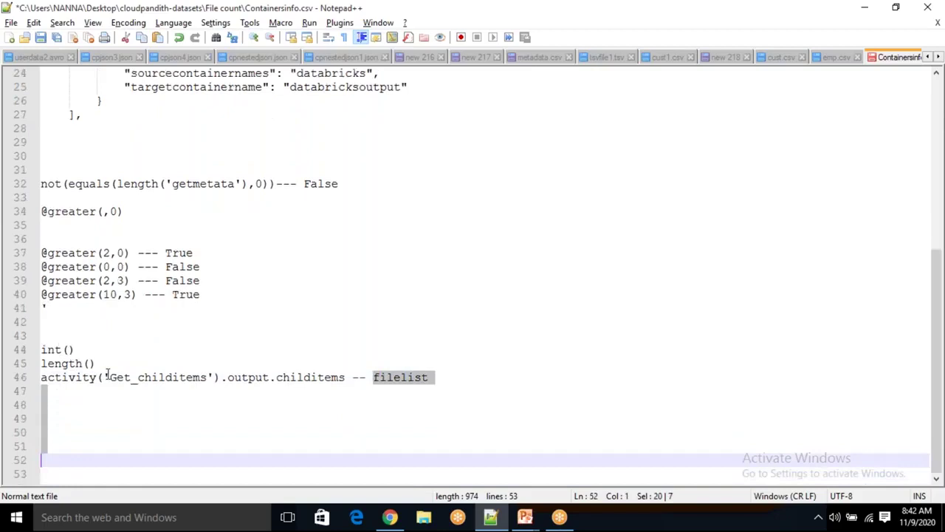
{"action": "left_click", "coordinate": [109, 363]}
{"action": "type", "text": "--- 2"}
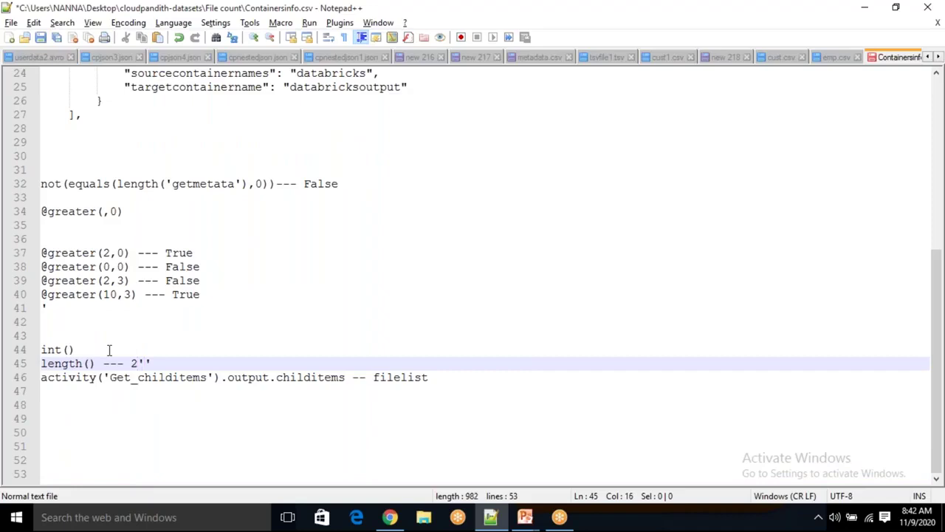
{"action": "type", "text": "'"}
Highlight the int(), length() and activity lines to explain each piece
{"action": "key", "text": "End"}
{"action": "key", "text": "Up"}
{"action": "key", "text": "shift+Down"}
{"action": "left_click", "coordinate": [77, 349]}
{"action": "left_click_drag", "start_coordinate": [77, 350], "coordinate": [41, 350]}
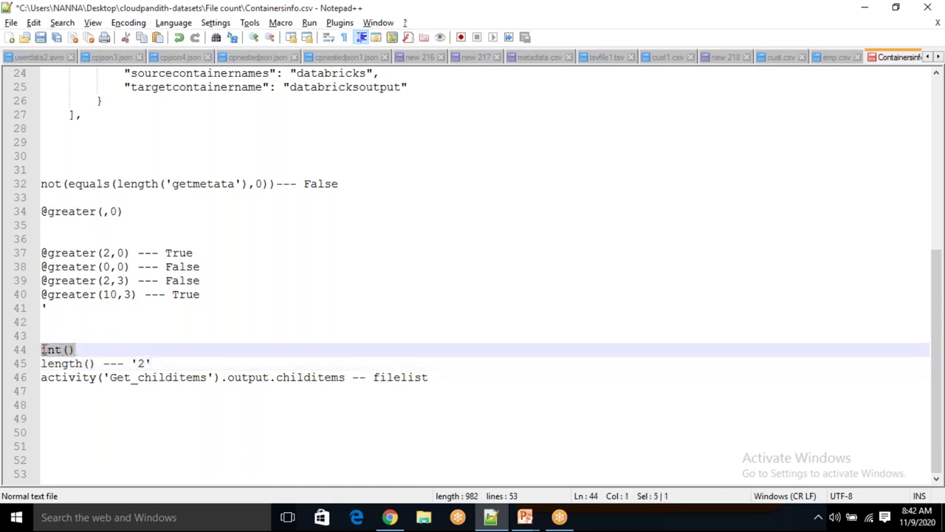
{"action": "left_click", "coordinate": [49, 350]}
{"action": "key", "text": "shift+Up"}
{"action": "left_click", "coordinate": [105, 377], "text": "shift"}
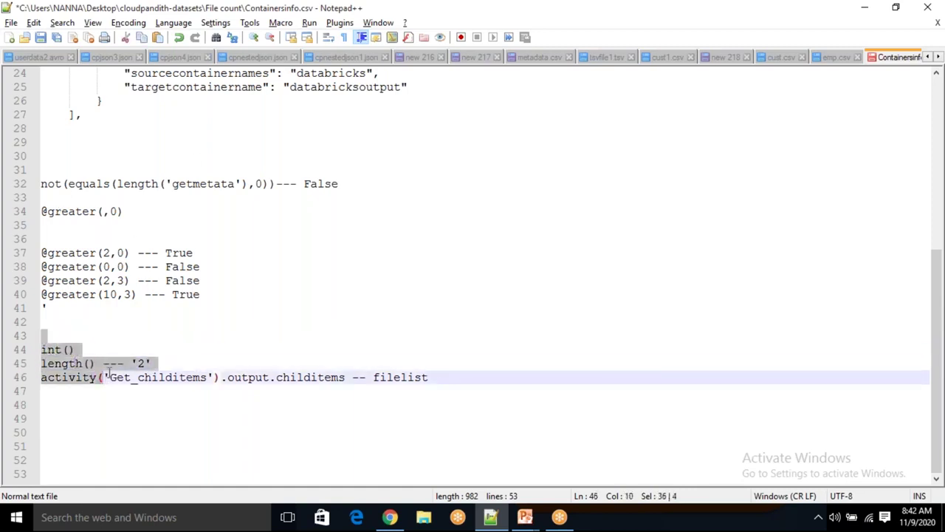
Delete the '2' note after length()
{"action": "left_click", "coordinate": [103, 212]}
{"action": "key", "text": "Down"}
{"action": "key", "text": "Down"}
{"action": "key", "text": "Down"}
{"action": "key", "text": "Down"}
{"action": "key", "text": "Down"}
{"action": "key", "text": "Down"}
{"action": "key", "text": "Down"}
{"action": "key", "text": "Down"}
{"action": "key", "text": "Down"}
{"action": "key", "text": "Down"}
{"action": "key", "text": "Down"}
{"action": "key", "text": "End"}
{"action": "key", "text": "BackSpace"}
{"action": "key", "text": "BackSpace"}
{"action": "key", "text": "BackSpace"}
{"action": "key", "text": "BackSpace"}
{"action": "key", "text": "BackSpace"}
{"action": "key", "text": "BackSpace"}
{"action": "key", "text": "BackSpace"}
{"action": "key", "text": "BackSpace"}
Nest the pieces back into int(length(activity('Get_childitems').output.childitems)) on one line
{"action": "key", "text": "Down"}
{"action": "key", "text": "Home"}
{"action": "key", "text": "shift+End"}
{"action": "key", "text": "ctrl+x"}
{"action": "key", "text": "BackSpace"}
{"action": "key", "text": "Left"}
{"action": "key", "text": "ctrl+v"}
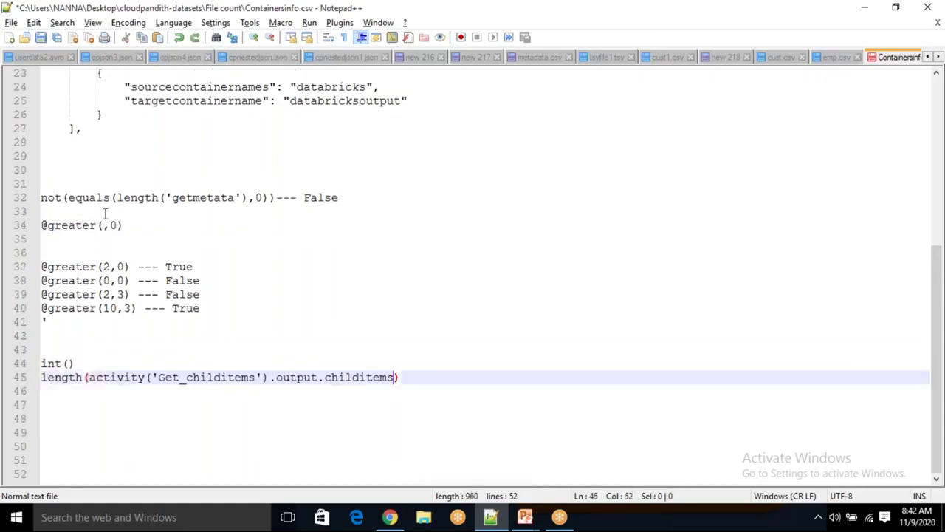
{"action": "key", "text": "ctrl+x"}
{"action": "key", "text": "Up"}
{"action": "key", "text": "End"}
{"action": "key", "text": "Left"}
{"action": "type", "text": "'"}
{"action": "key", "text": "BackSpace"}
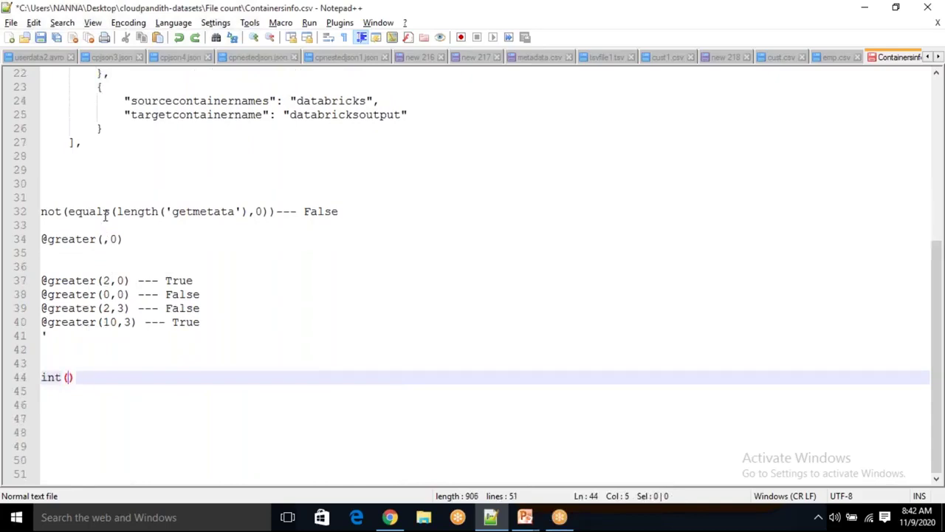
{"action": "key", "text": "ctrl+v"}
Highlight the activity part, the length function and the int function of the recombined expression
{"action": "left_click_drag", "start_coordinate": [116, 404], "coordinate": [418, 401]}
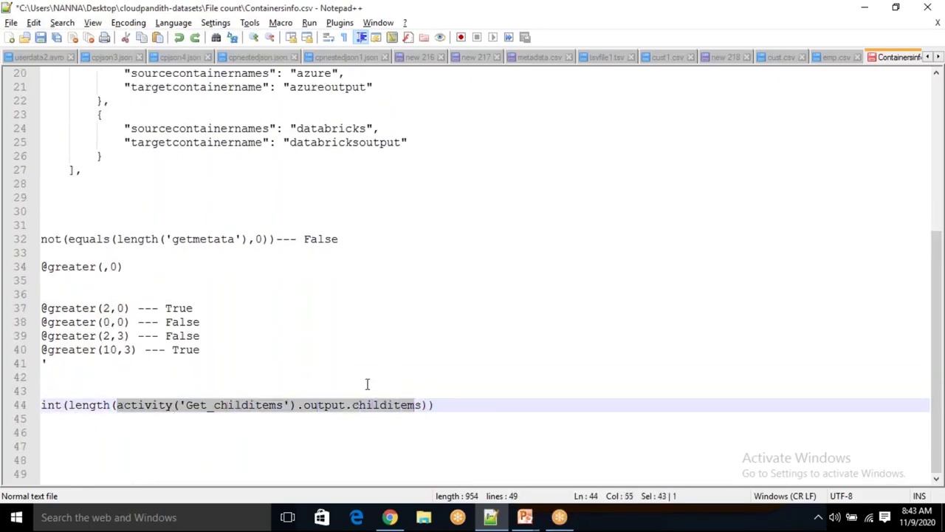
{"action": "double_click", "coordinate": [101, 404]}
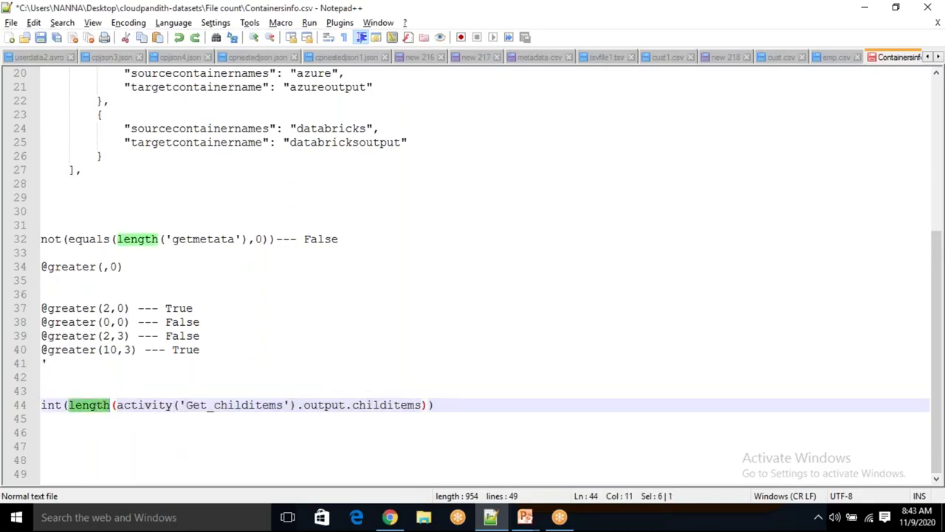
{"action": "double_click", "coordinate": [52, 405]}
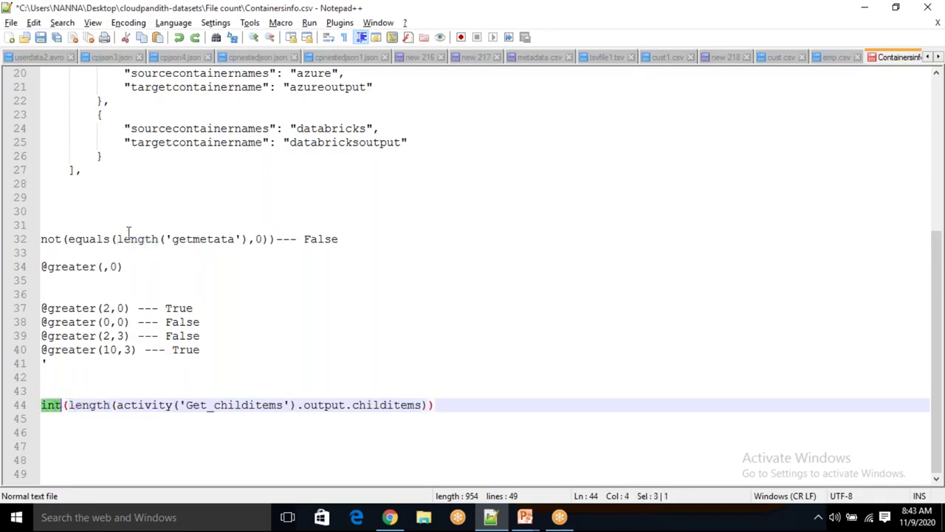
{"action": "left_click", "coordinate": [104, 268]}
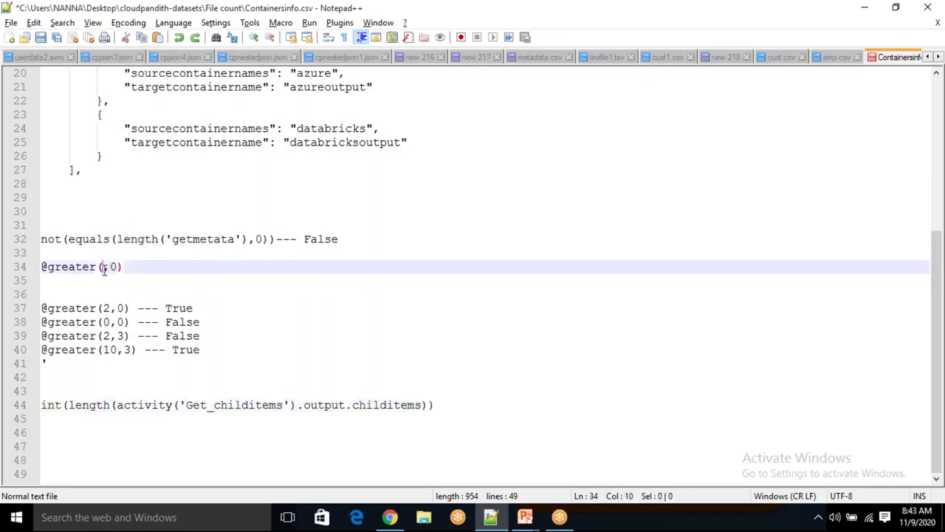
{"action": "type", "text": "2"}
{"action": "left_click", "coordinate": [150, 272]}
{"action": "type", "text": "-- True"}
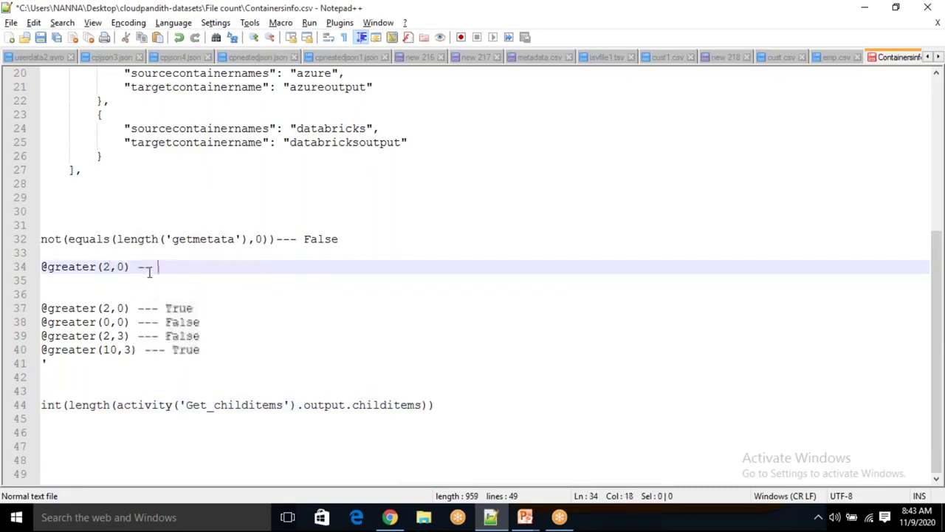
{"action": "key", "text": "Left"}
{"action": "key", "text": "Left"}
{"action": "key", "text": "Left"}
{"action": "key", "text": "Left"}
{"action": "key", "text": "Left"}
{"action": "key", "text": "Left"}
{"action": "key", "text": "Left"}
{"action": "key", "text": "Left"}
{"action": "key", "text": "Left"}
{"action": "key", "text": "BackSpace"}
{"action": "type", "text": "0"}
{"action": "key", "text": "End"}
{"action": "key", "text": "BackSpace"}
{"action": "key", "text": "BackSpace"}
{"action": "key", "text": "BackSpace"}
{"action": "key", "text": "BackSpace"}
{"action": "type", "text": "False"}
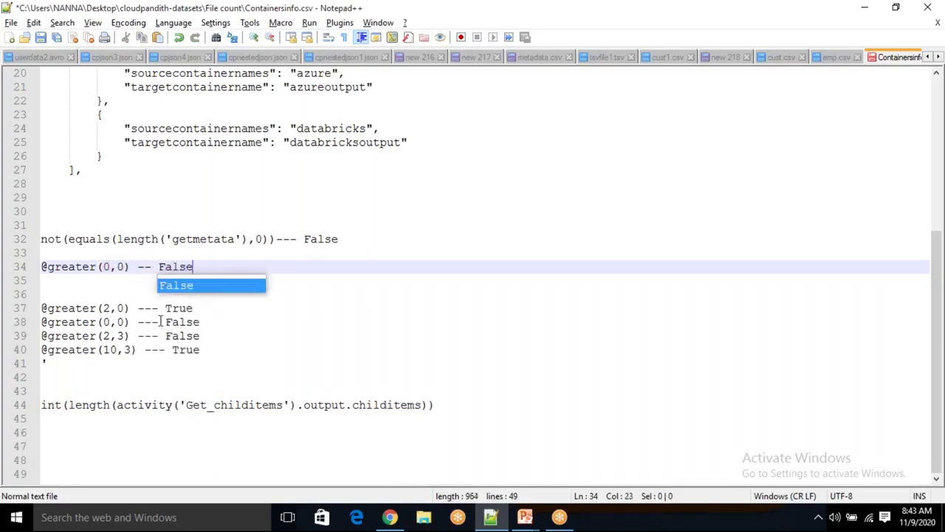
{"action": "left_click", "coordinate": [835, 144]}
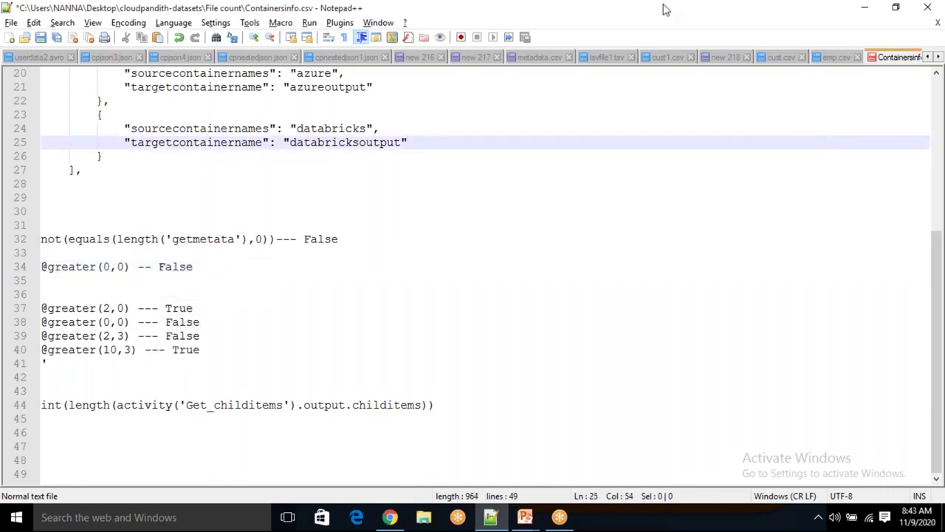